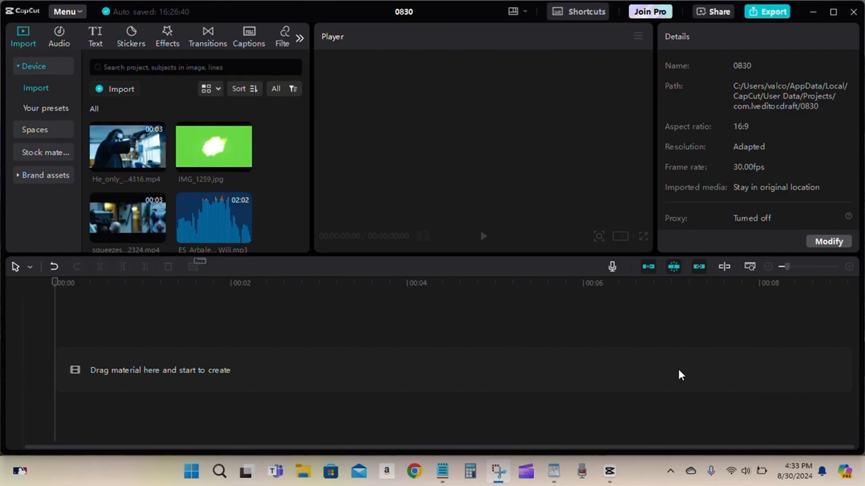
# Preview the Joker gun clip full screen, play it, and return to the editor
pyautogui.click(126, 137)
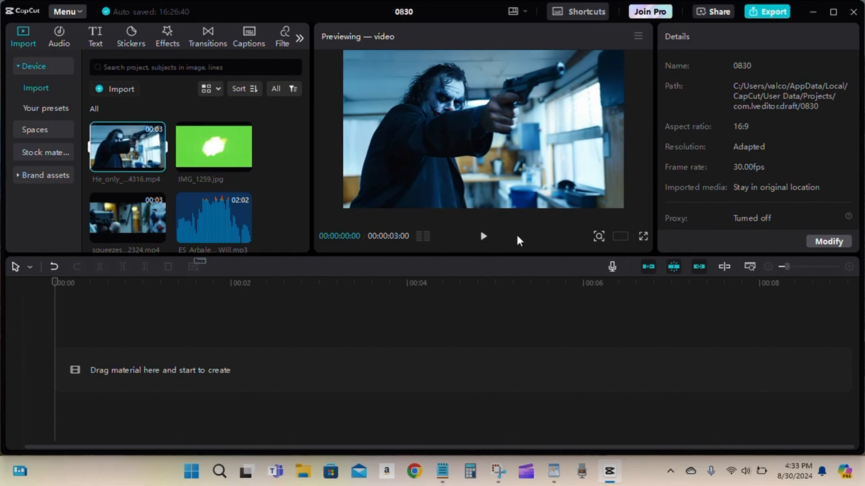
pyautogui.click(643, 237)
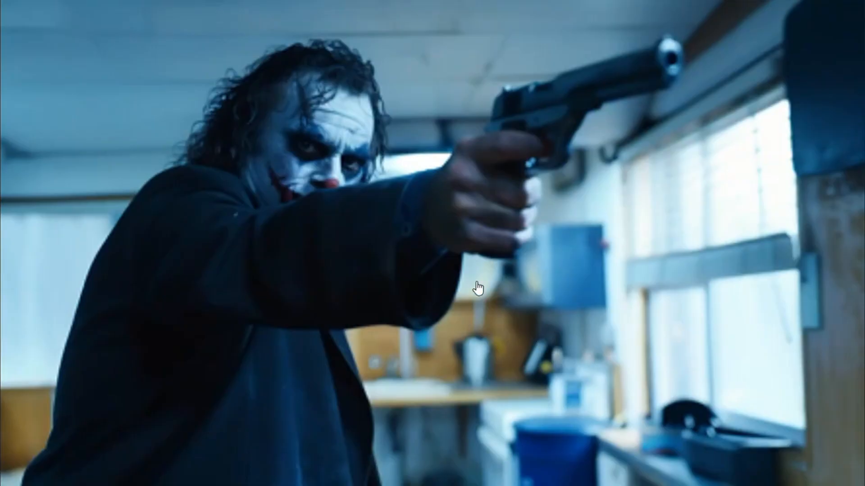
pyautogui.click(262, 430)
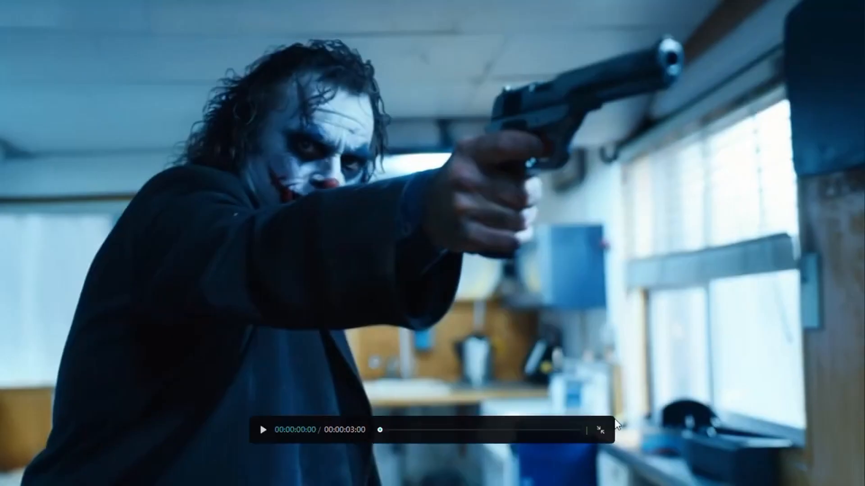
pyautogui.click(599, 432)
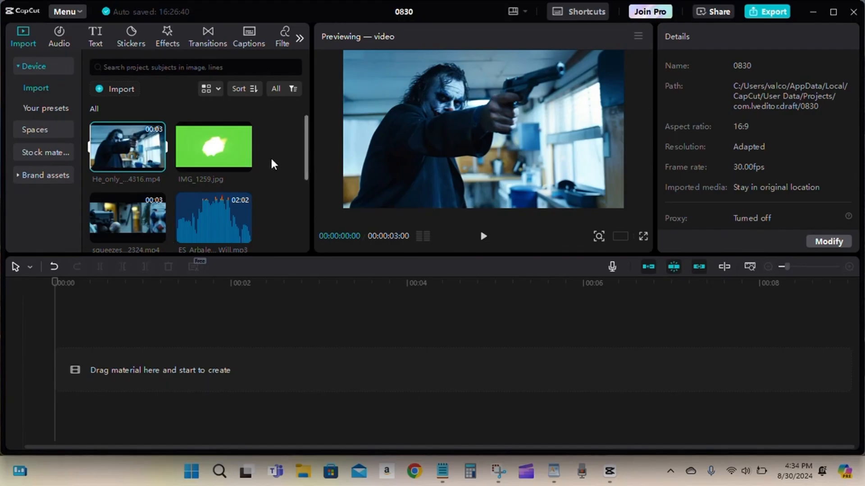
# Examine the imported video clips, green-screen image and audio files in the media library
pyautogui.scroll(-5, 270, 160)
pyautogui.scroll(5, 272, 154)
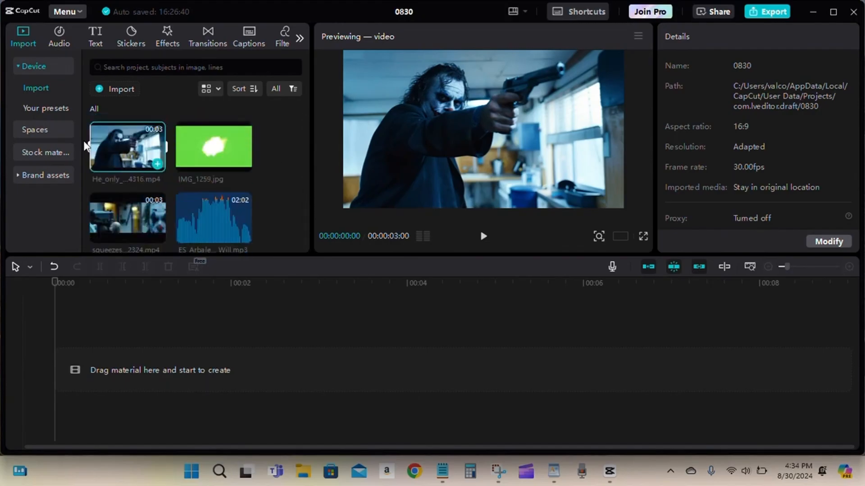
pyautogui.scroll(-5, 303, 163)
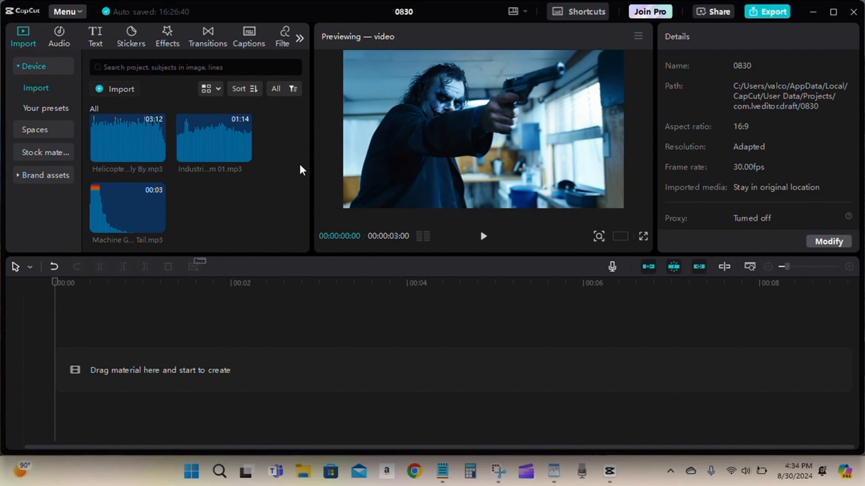
pyautogui.scroll(5, 278, 228)
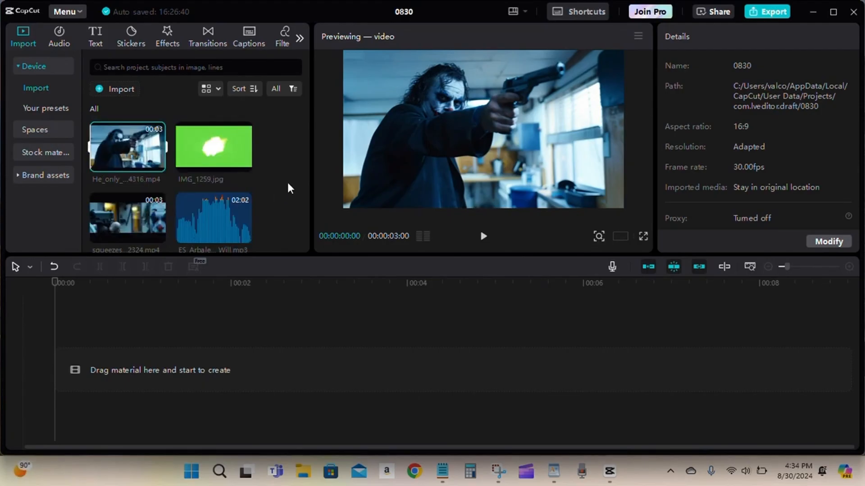
pyautogui.scroll(-5, 287, 183)
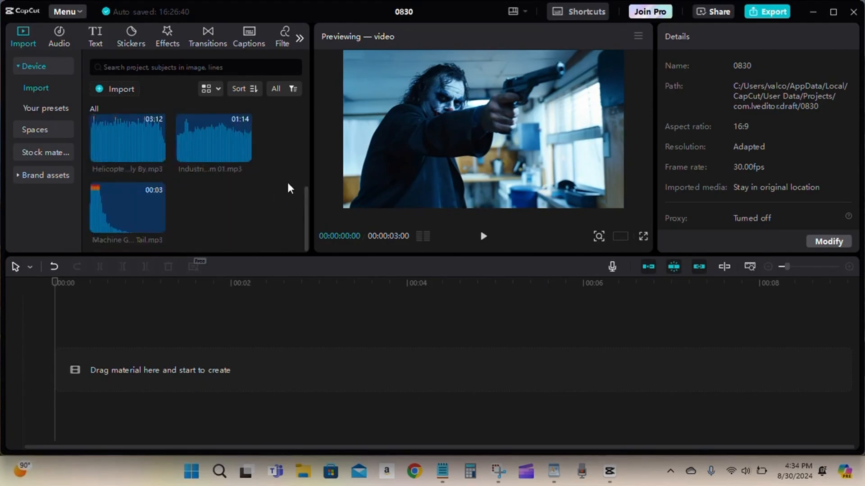
pyautogui.scroll(5, 287, 184)
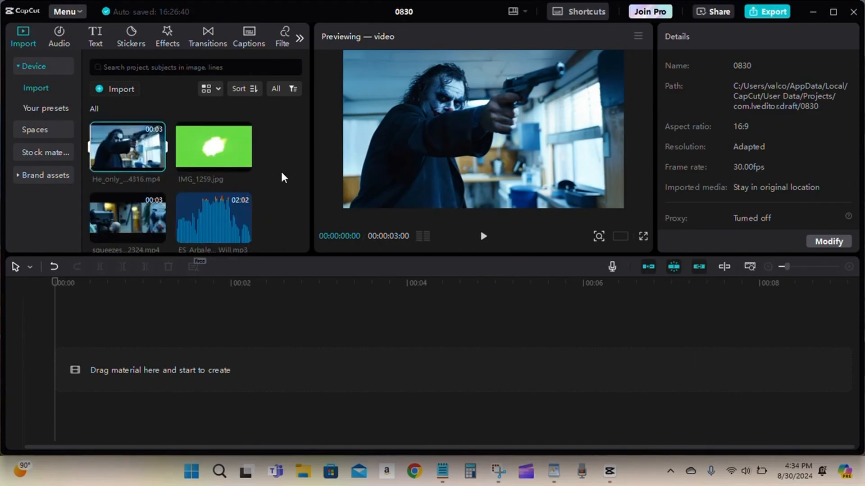
pyautogui.scroll(-3, 286, 170)
pyautogui.scroll(3, 286, 170)
pyautogui.scroll(-3, 285, 166)
pyautogui.scroll(3, 285, 166)
pyautogui.scroll(-3, 285, 166)
pyautogui.scroll(3, 285, 165)
pyautogui.moveTo(134, 150)
pyautogui.scroll(-2, 278, 166)
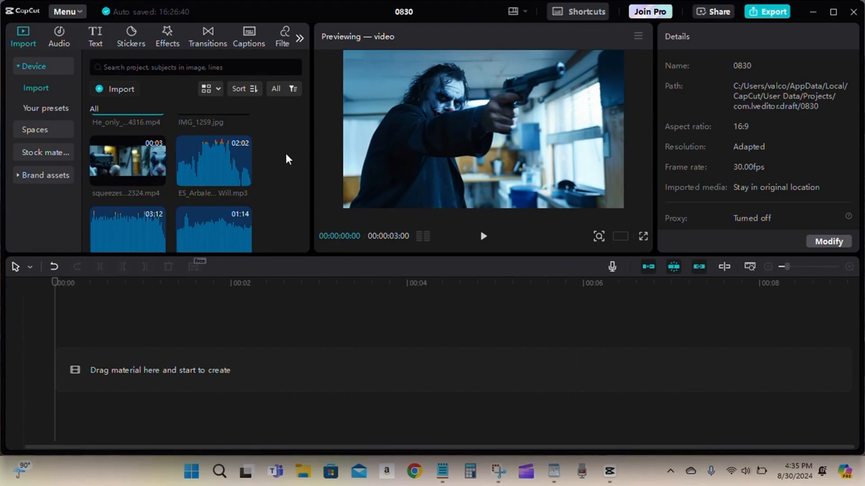
pyautogui.scroll(-2, 286, 158)
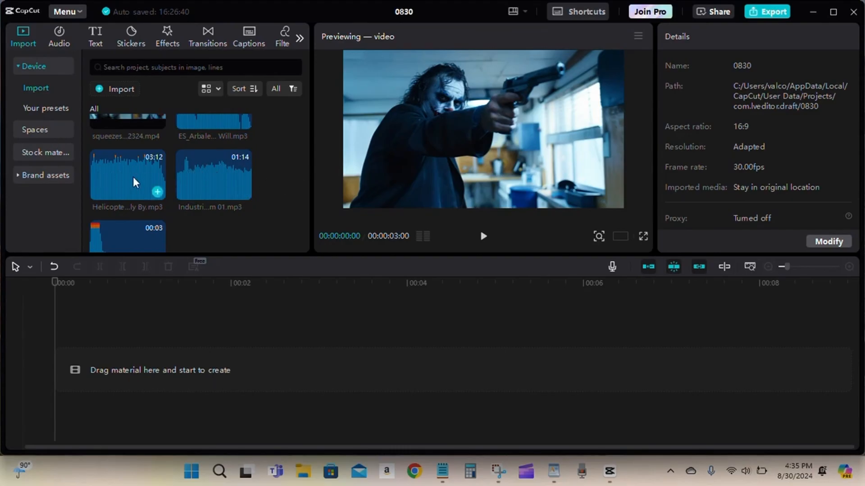
pyautogui.scroll(-1, 297, 174)
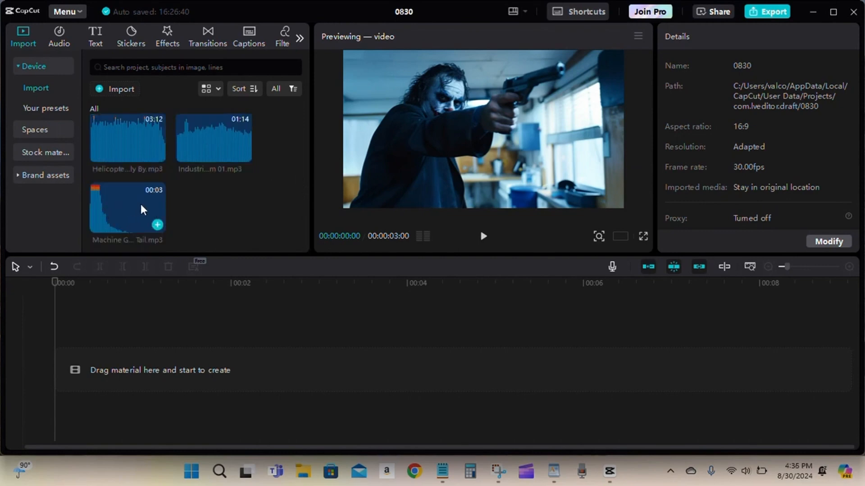
# Add the He_only_squeezes_the_trigger clip to the timeline and paste a copy on a track above it, aligned at the start
pyautogui.scroll(3, 284, 216)
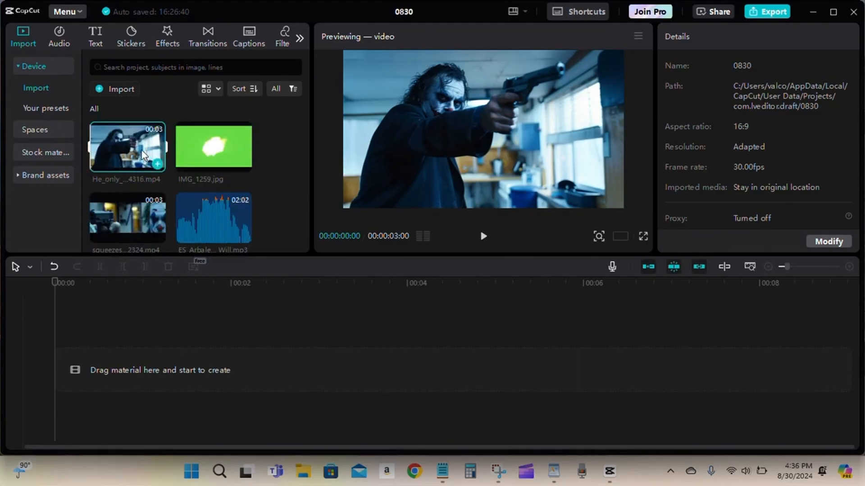
pyautogui.click(155, 165)
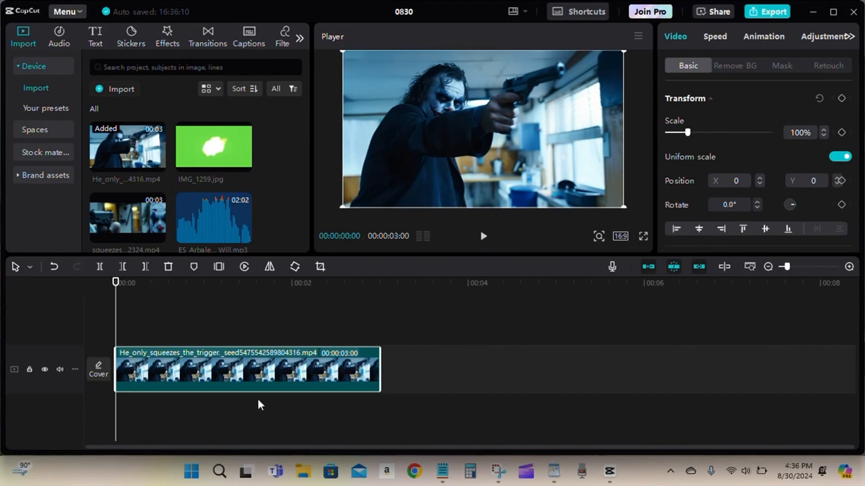
pyautogui.rightClick(293, 373)
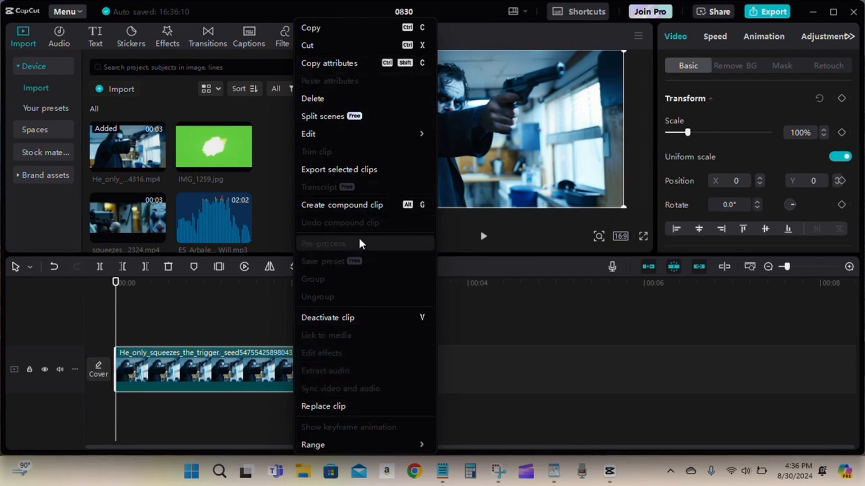
pyautogui.click(318, 28)
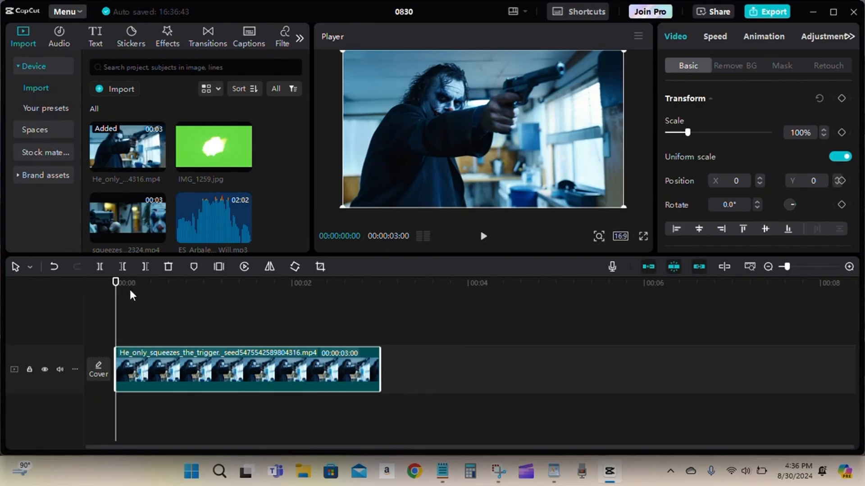
pyautogui.moveTo(115, 281); pyautogui.dragTo(466, 340)
pyautogui.rightClick(438, 364)
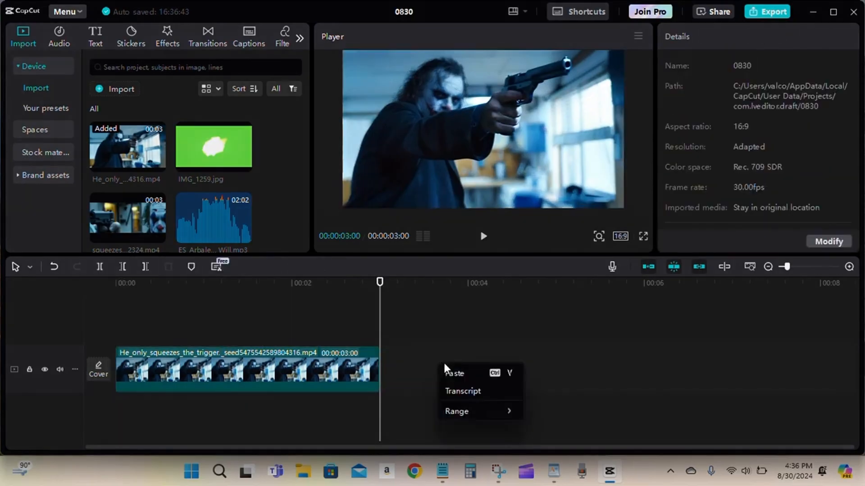
pyautogui.click(469, 374)
pyautogui.moveTo(482, 340); pyautogui.dragTo(228, 345)
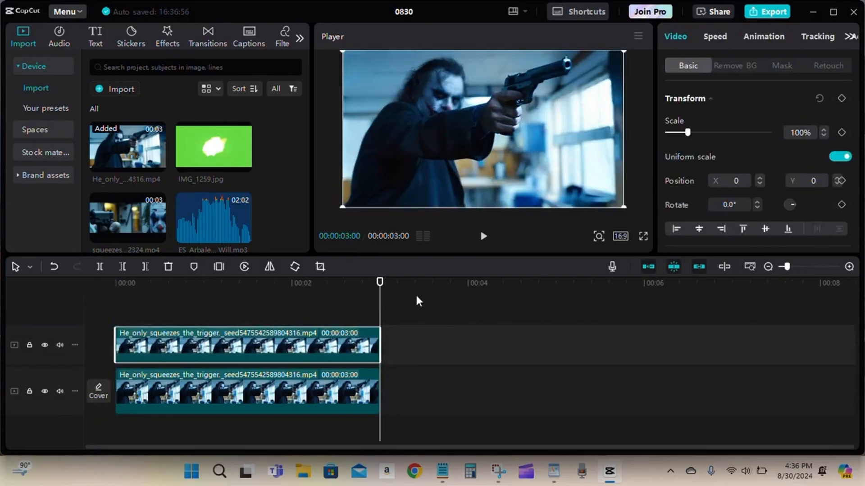
# Return the playhead to the start of the timeline
pyautogui.moveTo(379, 282)
pyautogui.mouseDown()
pyautogui.moveTo(89, 290)
pyautogui.moveTo(424, 297)
pyautogui.moveTo(68, 293)
pyautogui.moveTo(415, 276)
pyautogui.moveTo(391, 283)
pyautogui.mouseUp()
pyautogui.moveTo(380, 284); pyautogui.dragTo(91, 287)
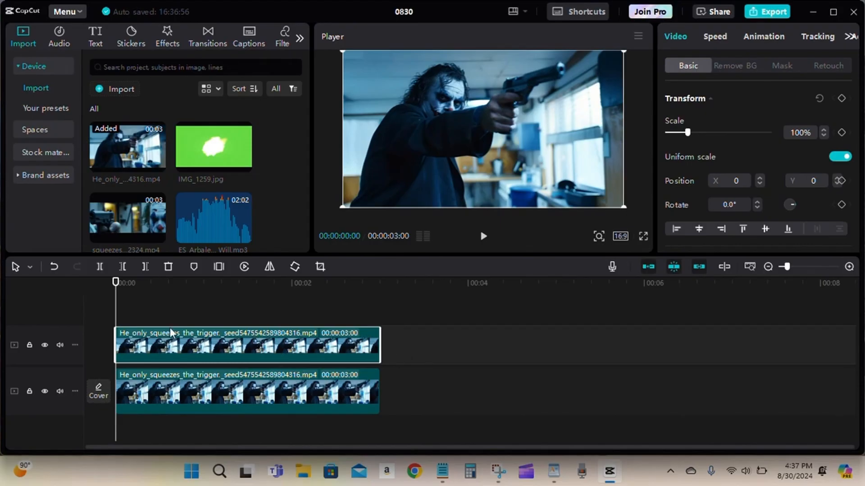
pyautogui.moveTo(135, 284); pyautogui.dragTo(42, 320)
# Examine the upper clip's basic, background removal, mask, retouch, animation and tracking settings
pyautogui.scroll(-2, 857, 175)
pyautogui.scroll(-4, 857, 174)
pyautogui.scroll(6, 857, 174)
pyautogui.click(736, 66)
pyautogui.scroll(-3, 804, 133)
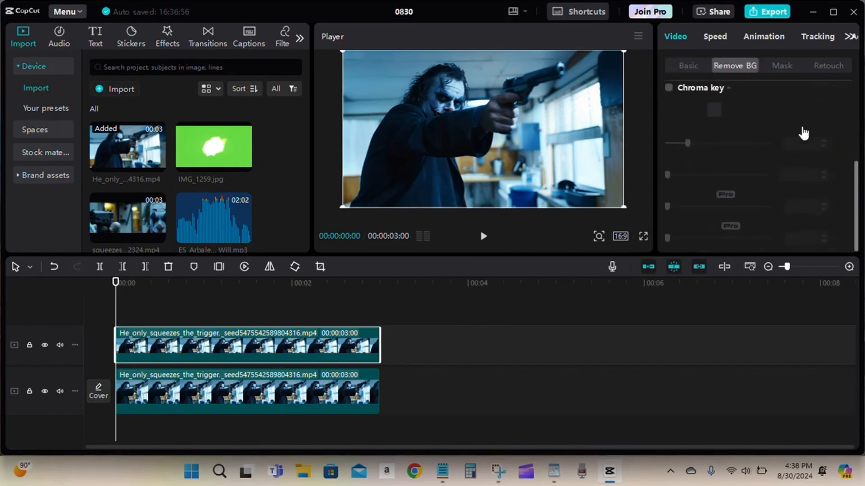
pyautogui.scroll(3, 859, 132)
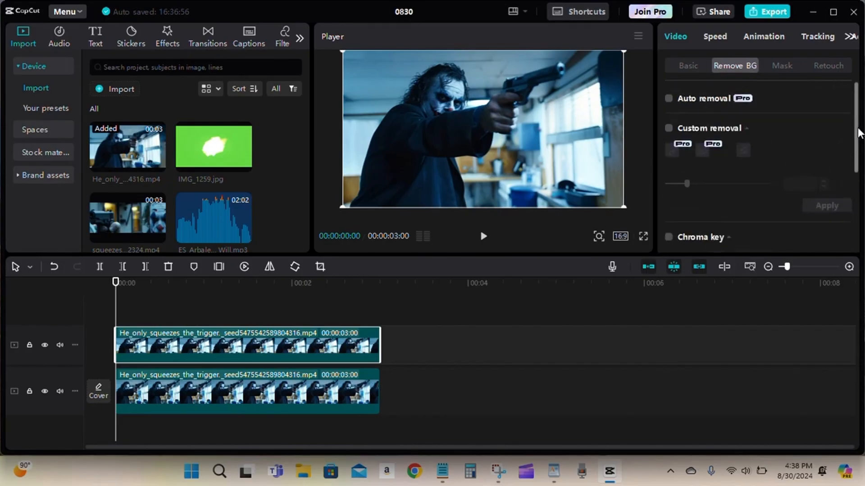
pyautogui.click(781, 66)
pyautogui.scroll(-2, 845, 143)
pyautogui.scroll(2, 845, 143)
pyautogui.click(840, 66)
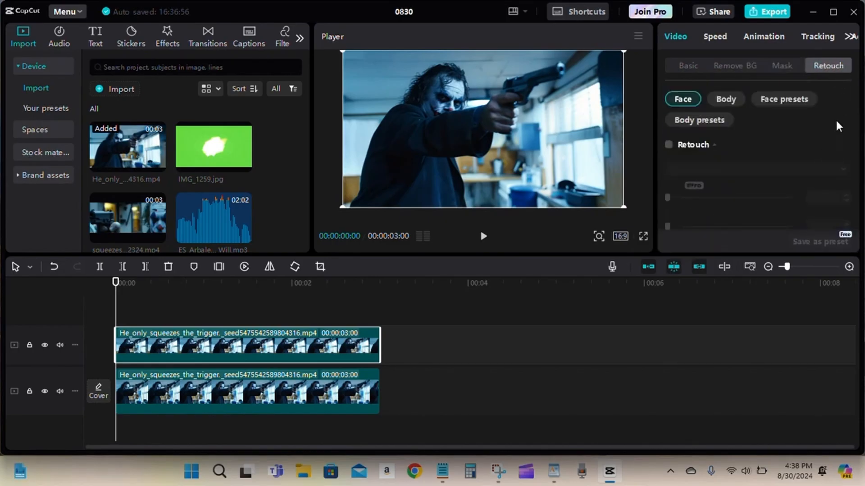
pyautogui.scroll(-5, 836, 121)
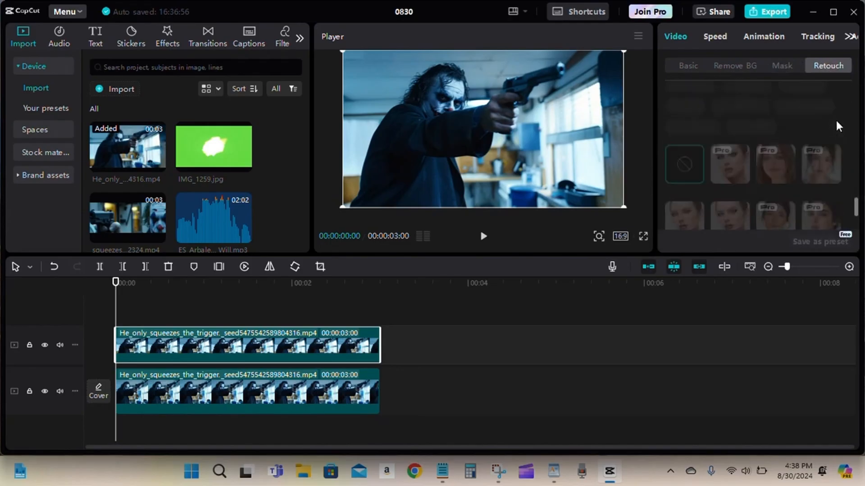
pyautogui.scroll(5, 835, 118)
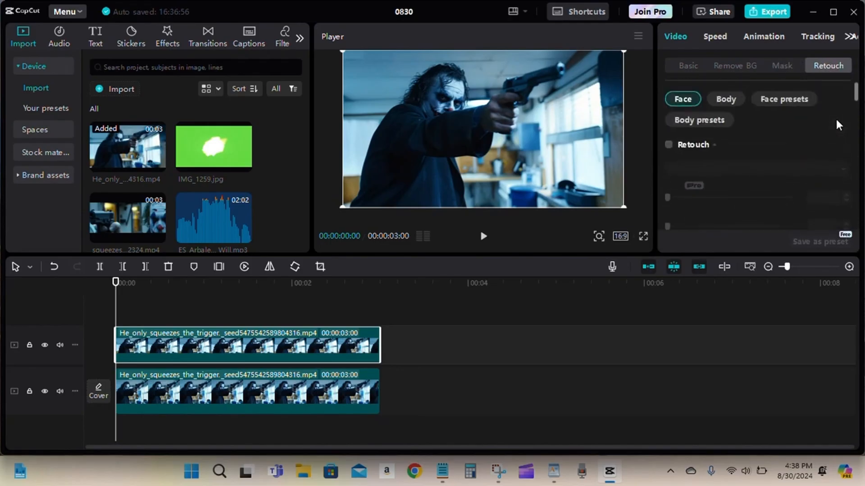
pyautogui.click(765, 36)
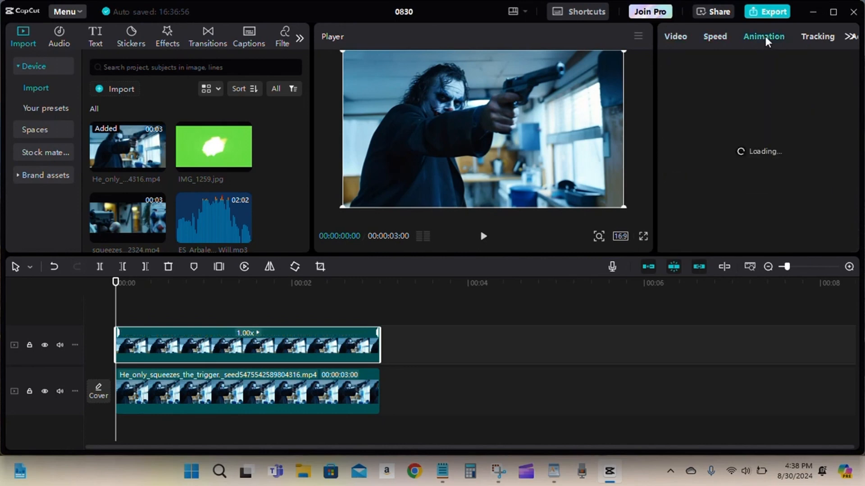
pyautogui.click(811, 35)
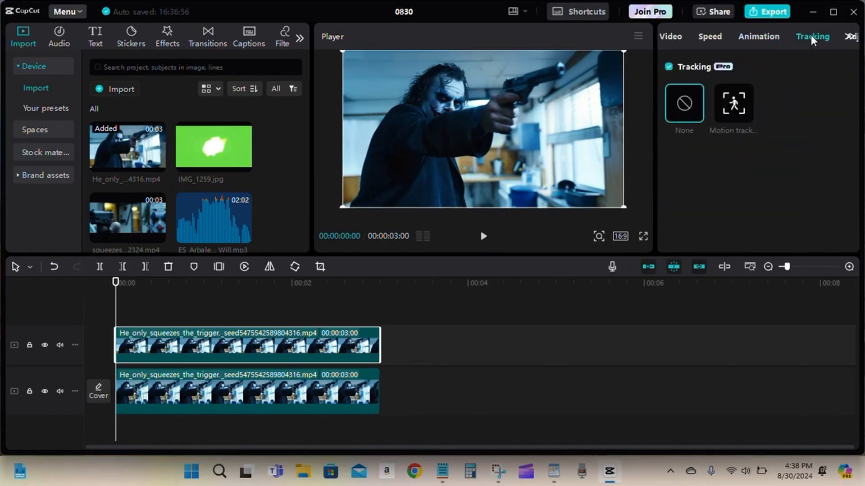
pyautogui.click(851, 37)
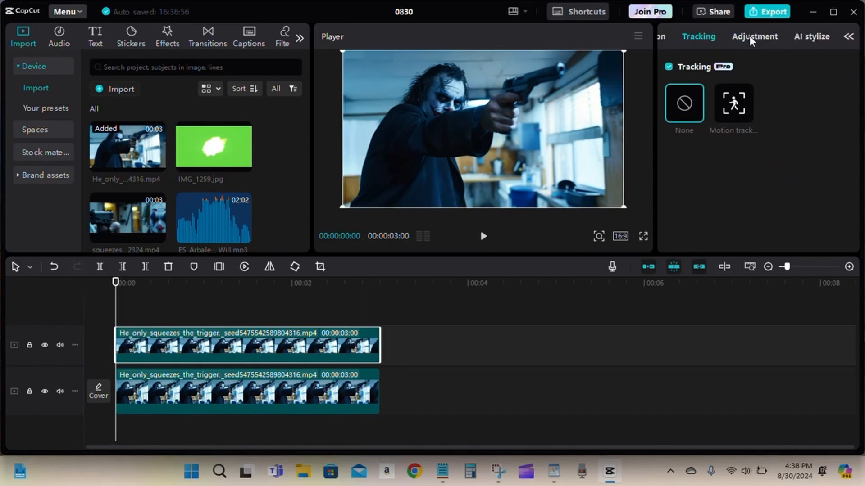
# Set the upper clip's color adjustment to Temp 50 and Tint -50
pyautogui.click(765, 36)
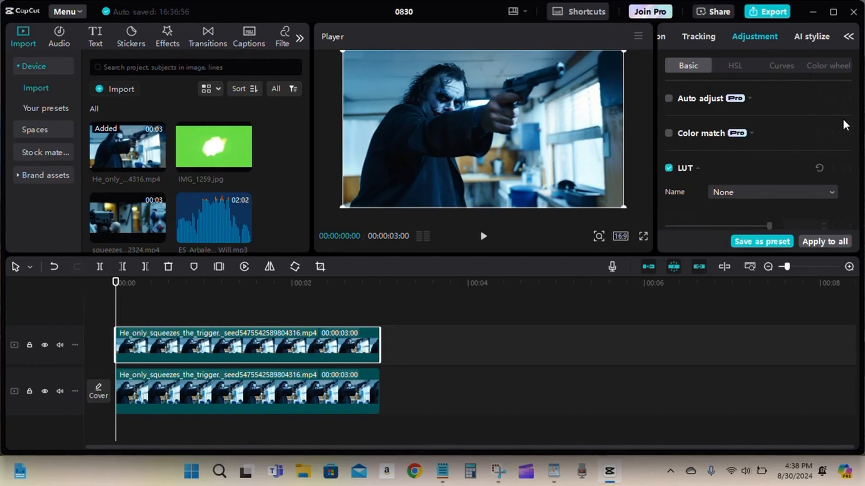
pyautogui.scroll(-5, 843, 120)
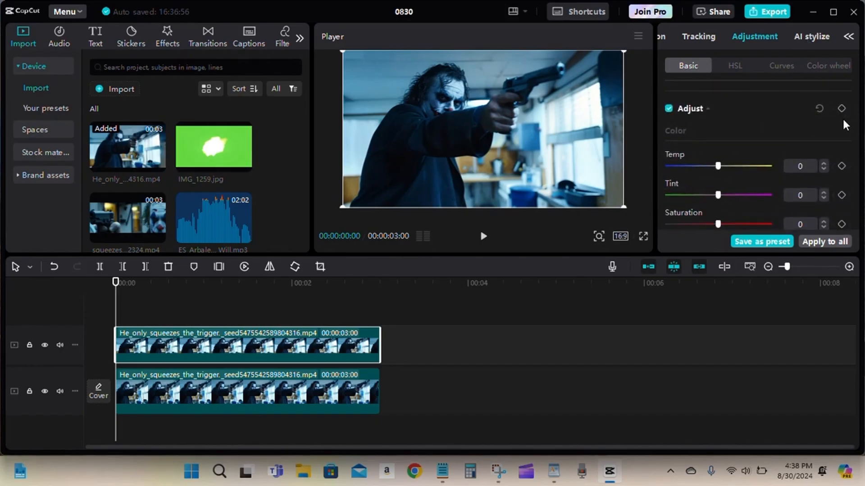
pyautogui.scroll(-6, 844, 122)
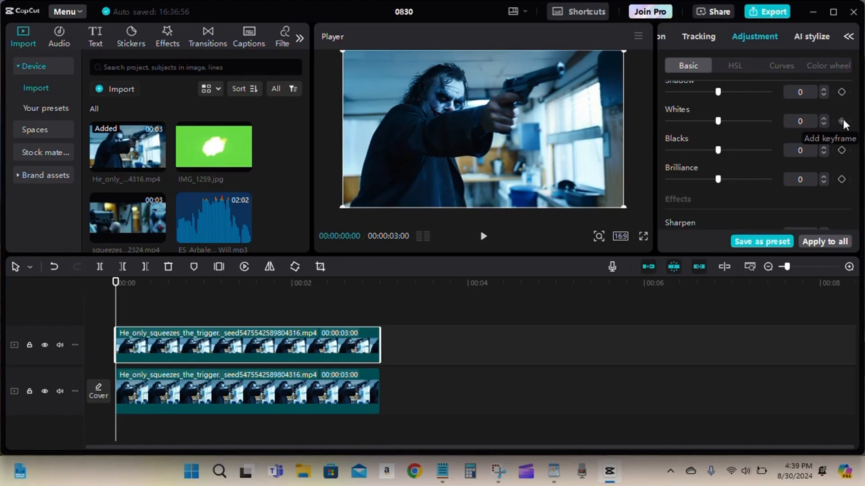
pyautogui.scroll(-3, 842, 119)
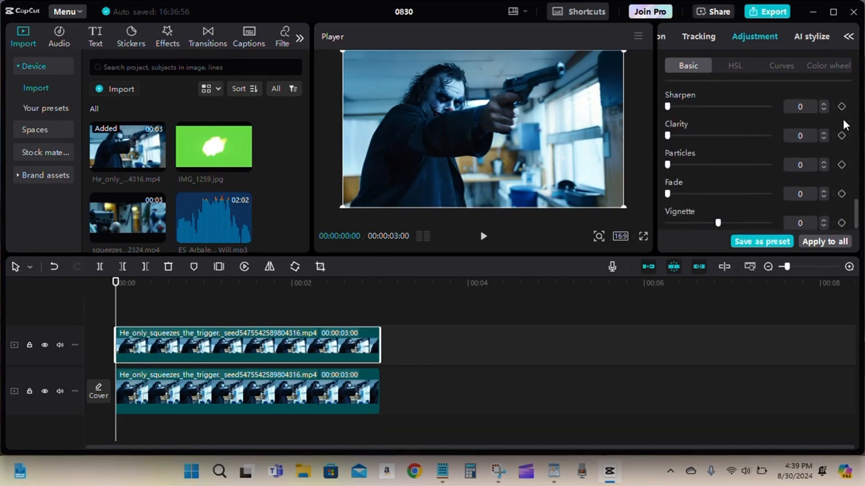
pyautogui.scroll(8, 842, 117)
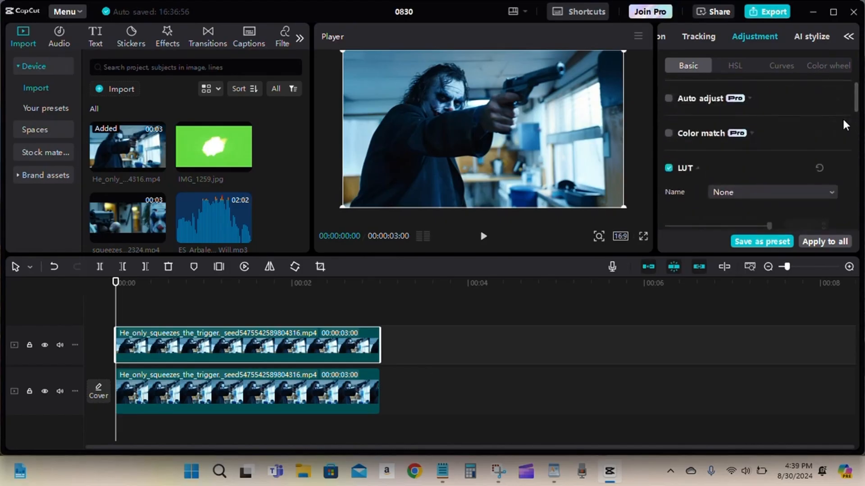
pyautogui.scroll(-5, 842, 117)
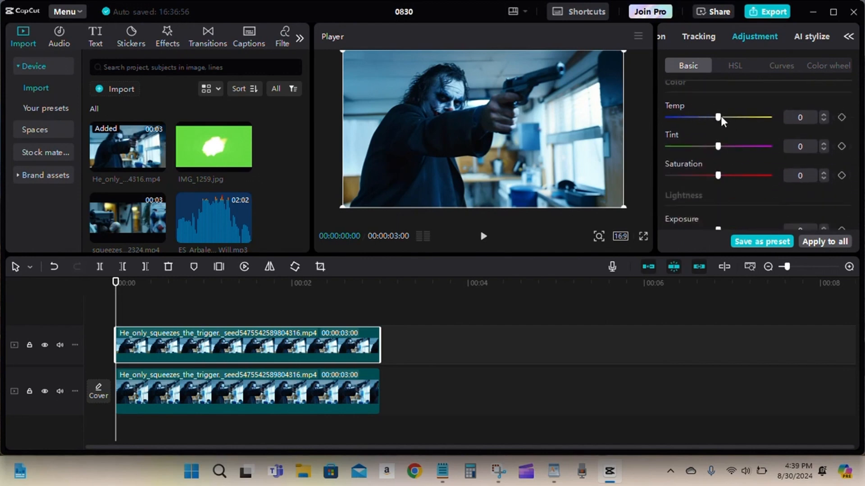
pyautogui.moveTo(719, 116); pyautogui.dragTo(762, 120)
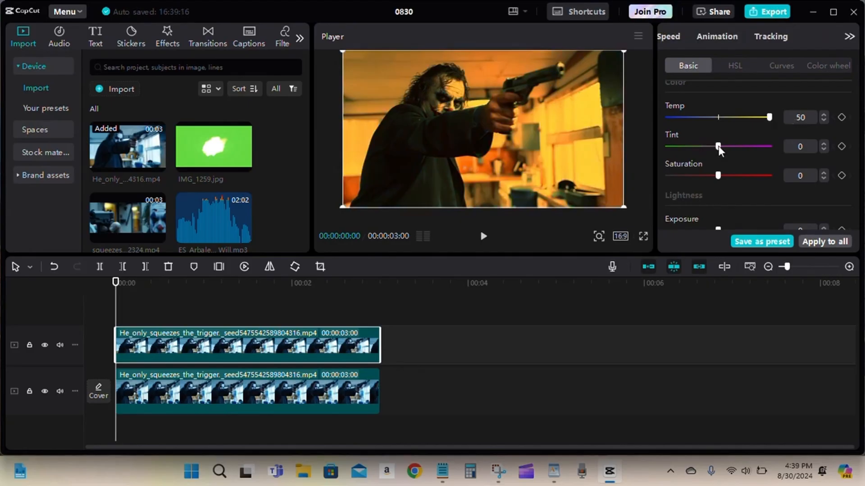
pyautogui.moveTo(718, 146); pyautogui.dragTo(657, 146)
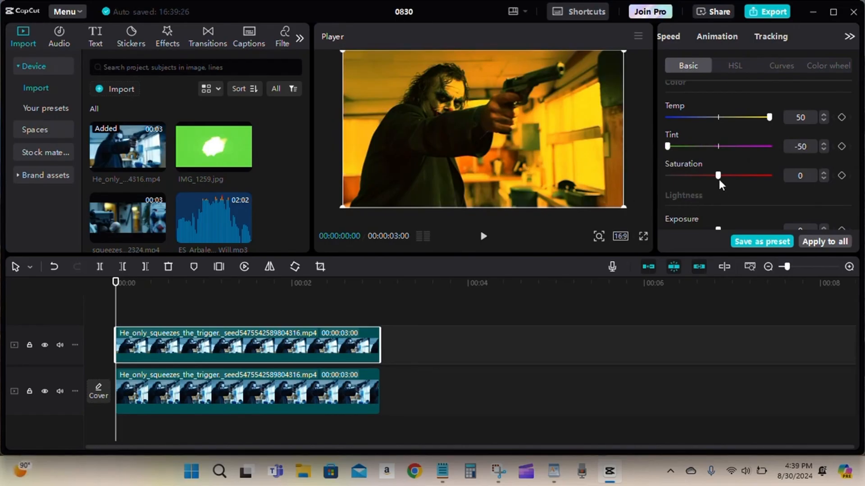
# Set the upper clip's Saturation and Exposure to 50 in its color adjustment
pyautogui.moveTo(718, 175); pyautogui.dragTo(787, 191)
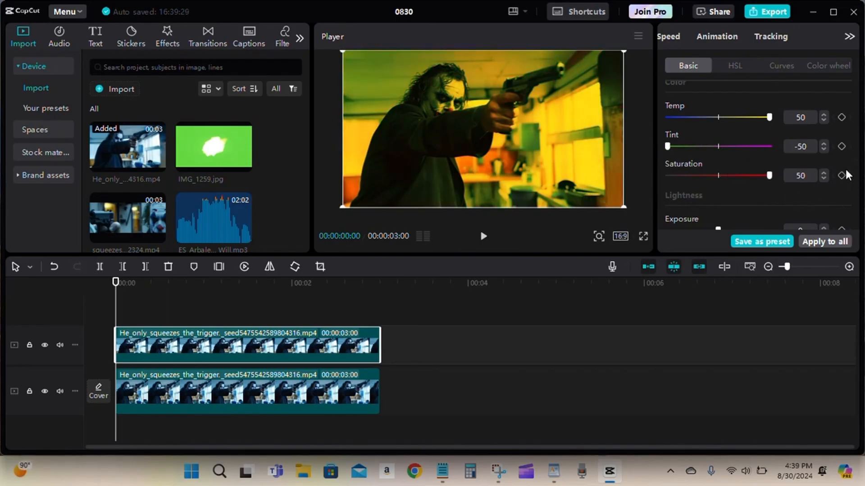
pyautogui.scroll(-3, 846, 175)
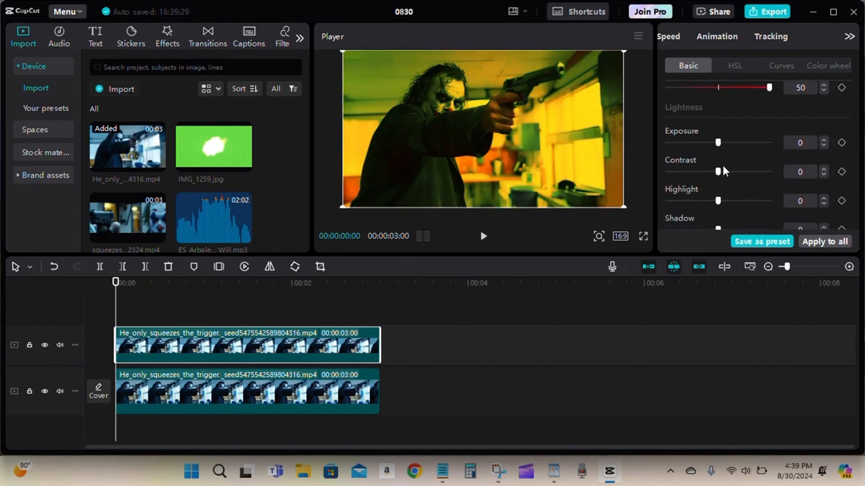
pyautogui.moveTo(718, 142); pyautogui.dragTo(831, 161)
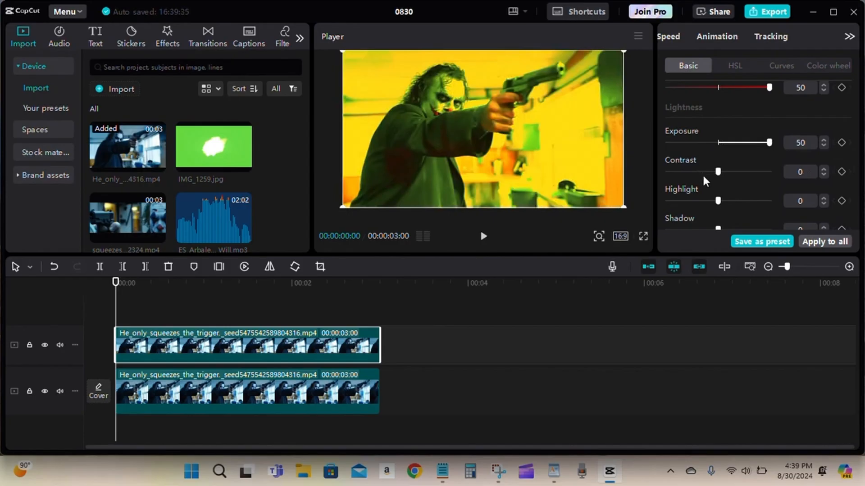
# Set the upper clip's Contrast and Highlight to 50
pyautogui.moveTo(719, 171); pyautogui.dragTo(812, 182)
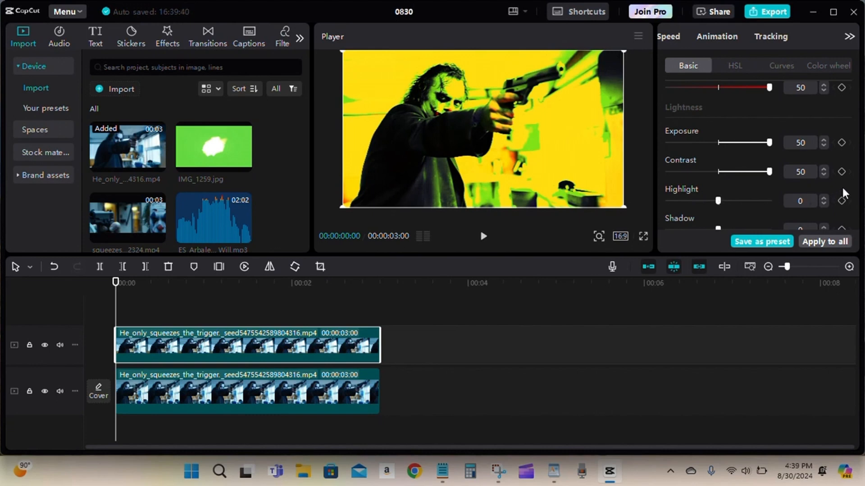
pyautogui.scroll(-2, 844, 185)
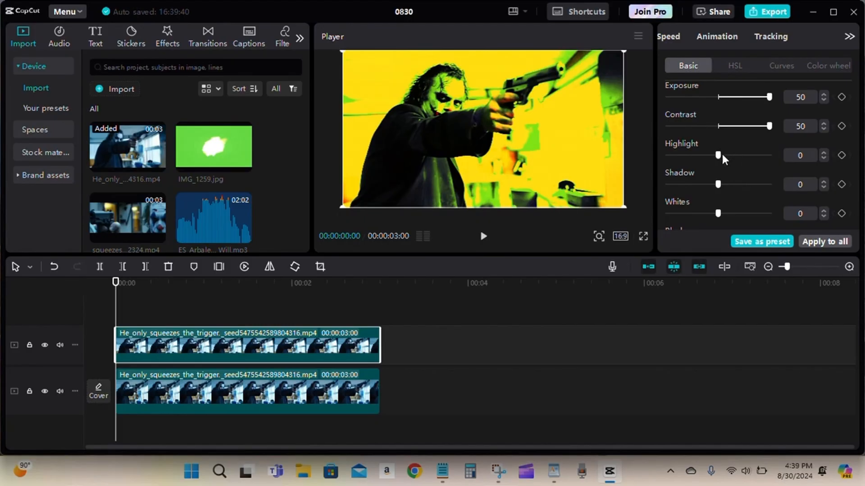
pyautogui.moveTo(720, 154); pyautogui.dragTo(793, 162)
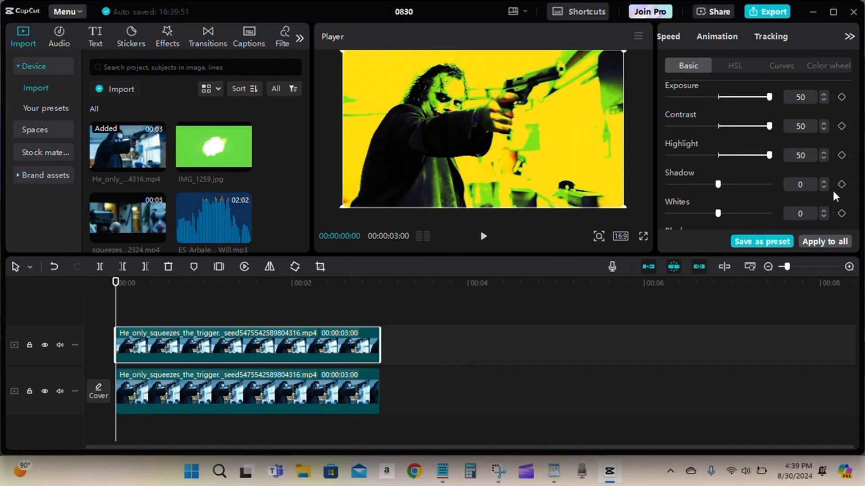
# Try the upper clip's Brilliance at 50 and return it to 0
pyautogui.scroll(-3, 845, 185)
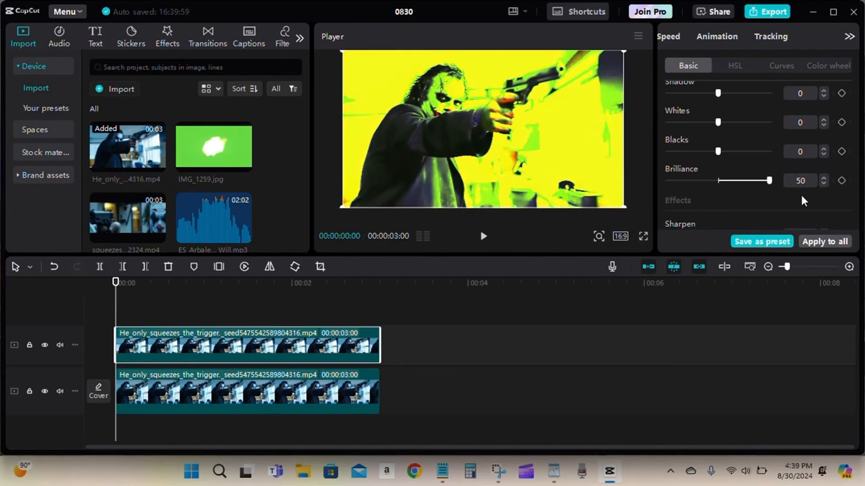
pyautogui.moveTo(770, 181); pyautogui.dragTo(717, 180)
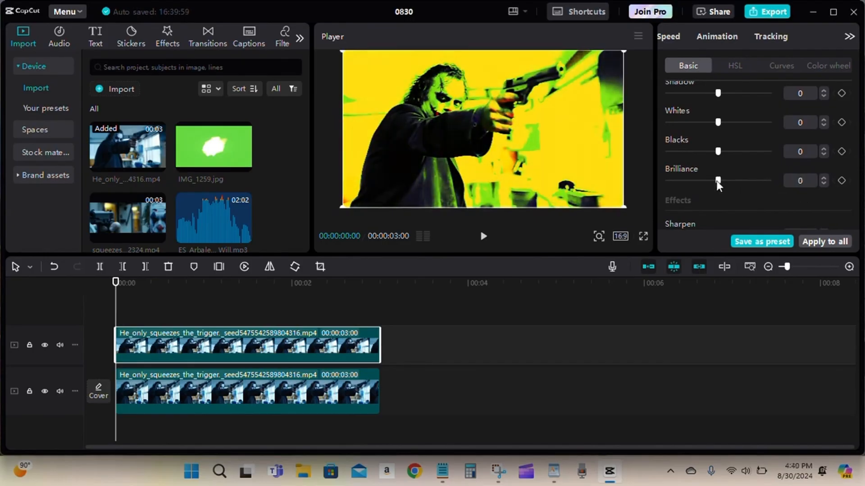
# Examine the upper clip's effects, HSL, curves and color wheel adjustments, and review the basic lightness settings
pyautogui.scroll(-3, 856, 207)
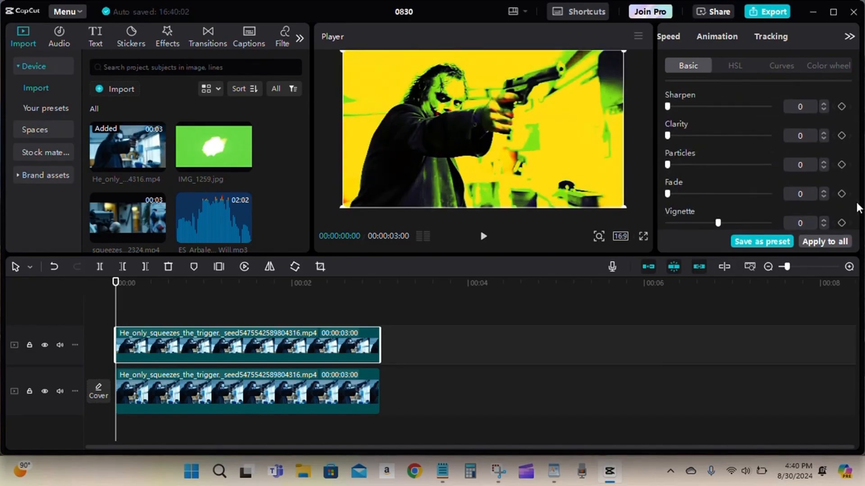
pyautogui.scroll(6, 857, 208)
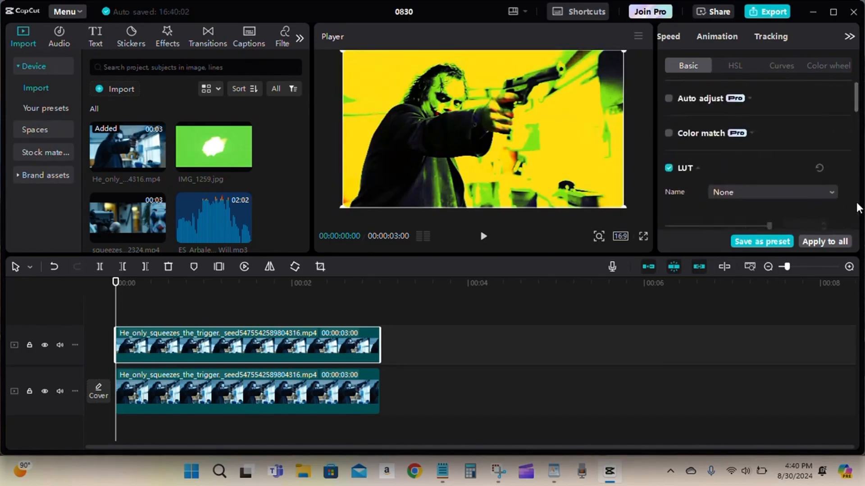
pyautogui.click(734, 66)
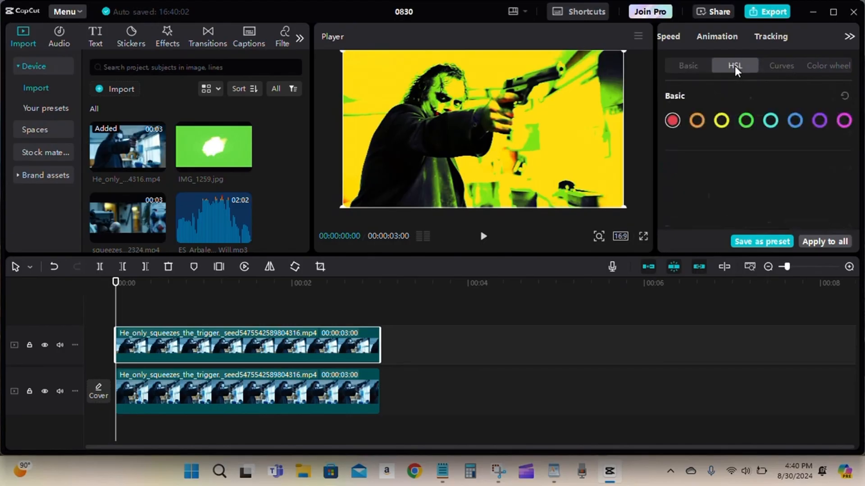
pyautogui.click(788, 67)
pyautogui.click(841, 67)
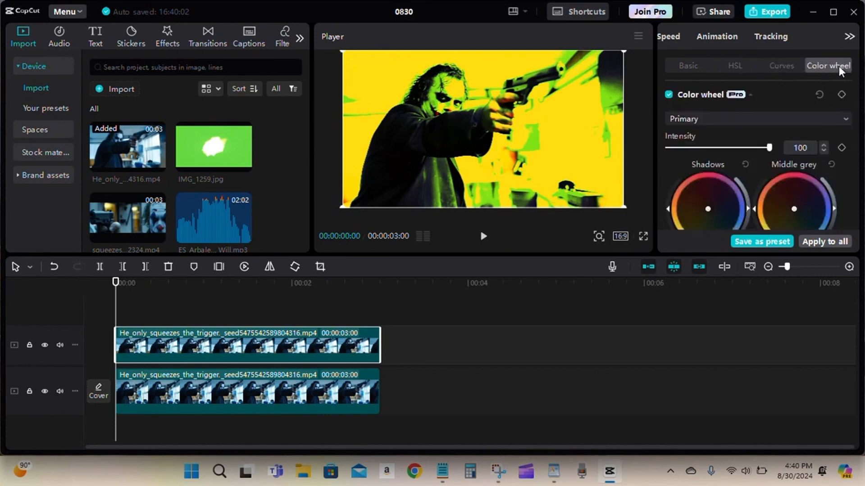
pyautogui.scroll(-4, 849, 178)
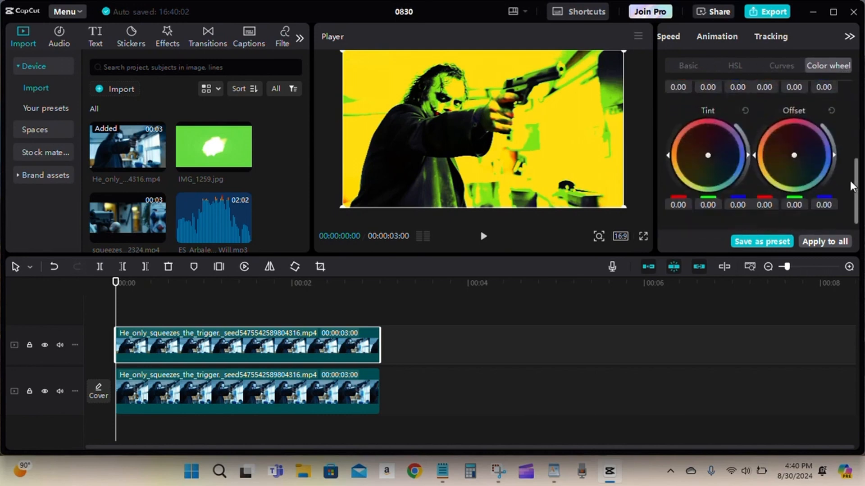
pyautogui.scroll(3, 850, 180)
pyautogui.scroll(2, 849, 178)
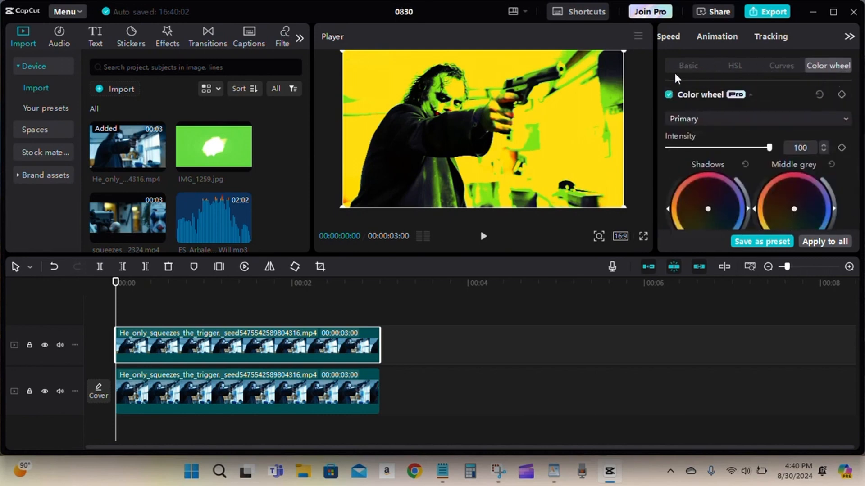
pyautogui.click(691, 67)
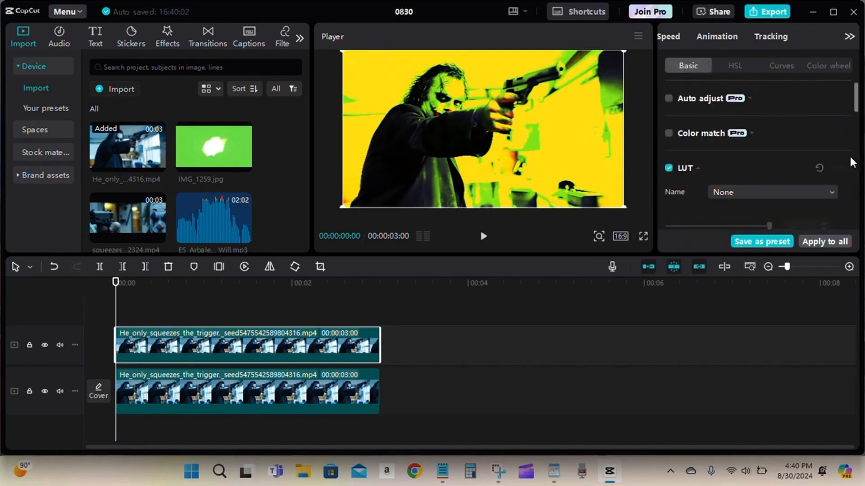
pyautogui.scroll(-5, 849, 155)
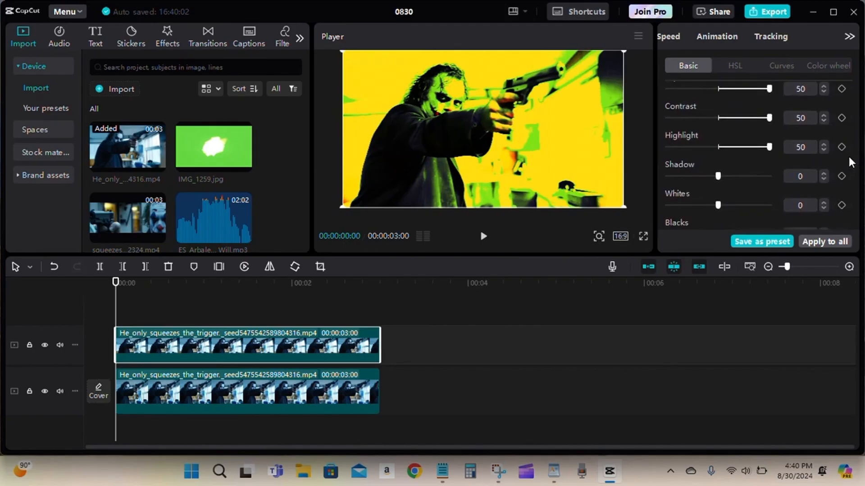
pyautogui.scroll(-6, 848, 158)
pyautogui.scroll(3, 848, 159)
pyautogui.scroll(2, 848, 161)
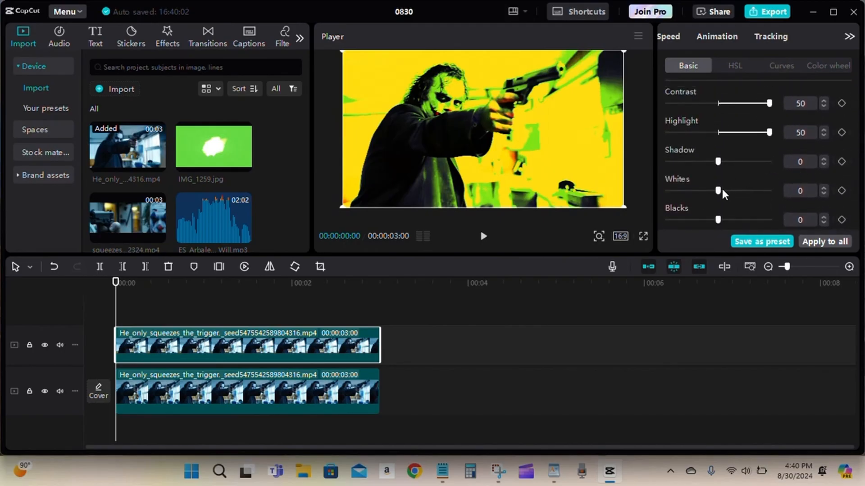
# Set the upper clip's Highlight and Contrast to 0, comparing the picture with Contrast at 50 before settling
pyautogui.moveTo(720, 190)
pyautogui.mouseDown()
pyautogui.moveTo(798, 203)
pyautogui.moveTo(718, 200)
pyautogui.mouseUp()
pyautogui.moveTo(769, 132); pyautogui.dragTo(716, 140)
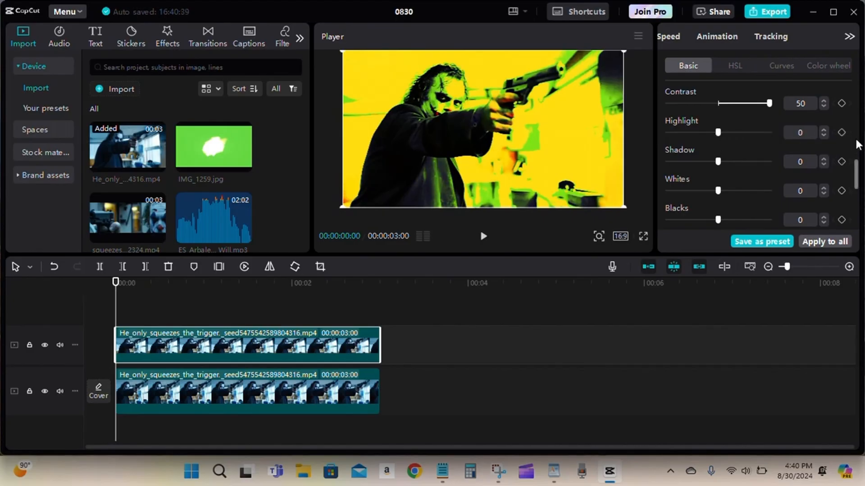
pyautogui.scroll(5, 791, 163)
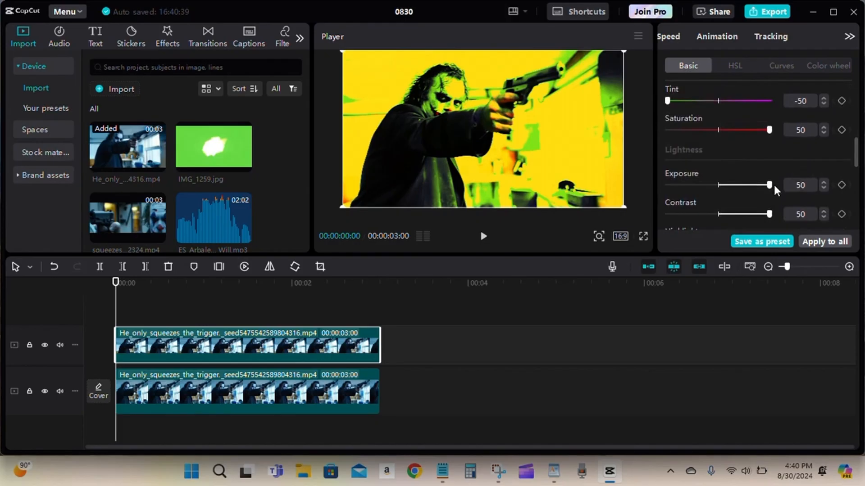
pyautogui.scroll(-3, 742, 174)
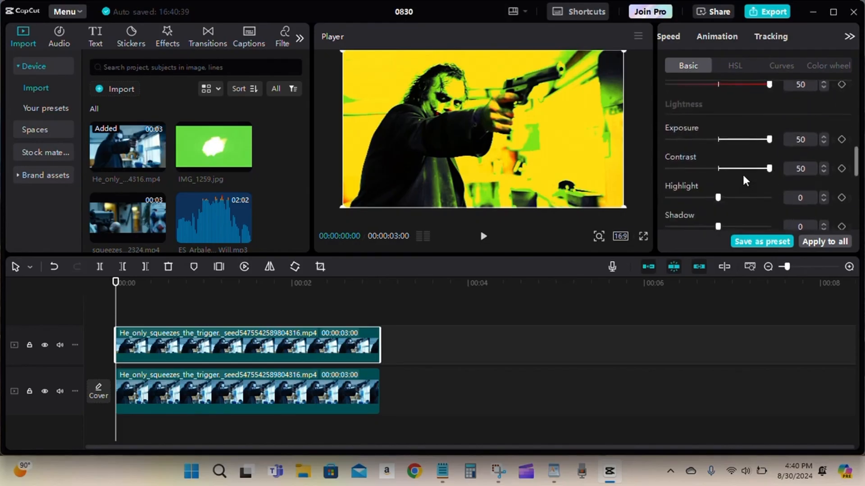
pyautogui.moveTo(768, 169); pyautogui.dragTo(716, 169)
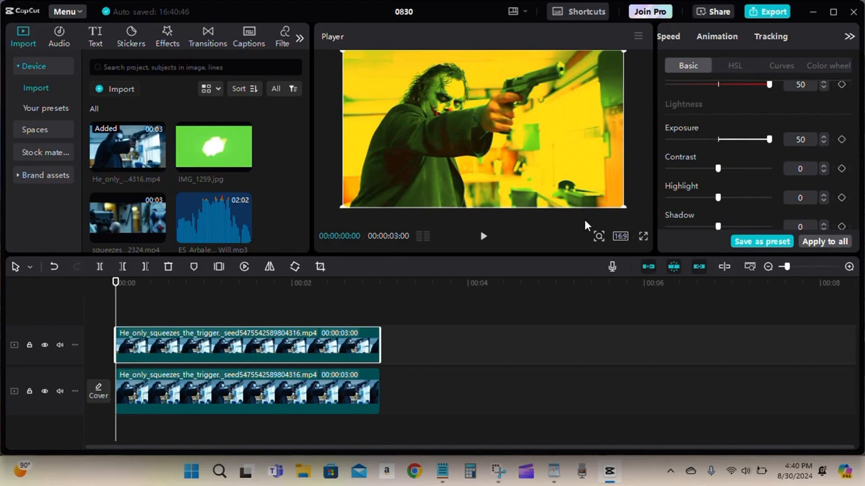
pyautogui.moveTo(718, 168); pyautogui.dragTo(775, 192)
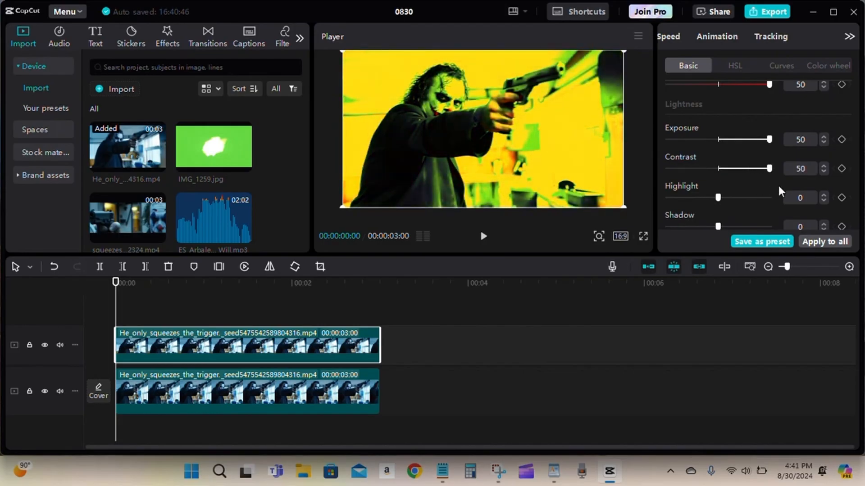
pyautogui.moveTo(777, 183); pyautogui.dragTo(718, 180)
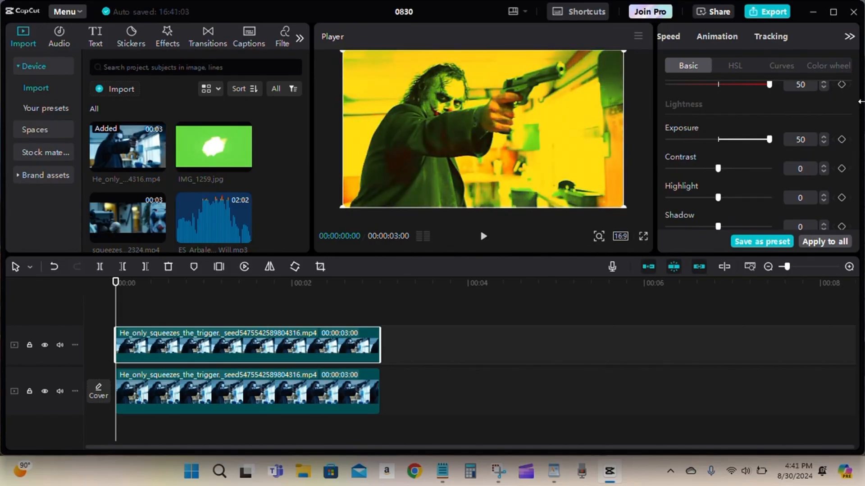
# Examine the full list of the upper clip's basic color adjustments and its animation and speed settings
pyautogui.scroll(5, 851, 143)
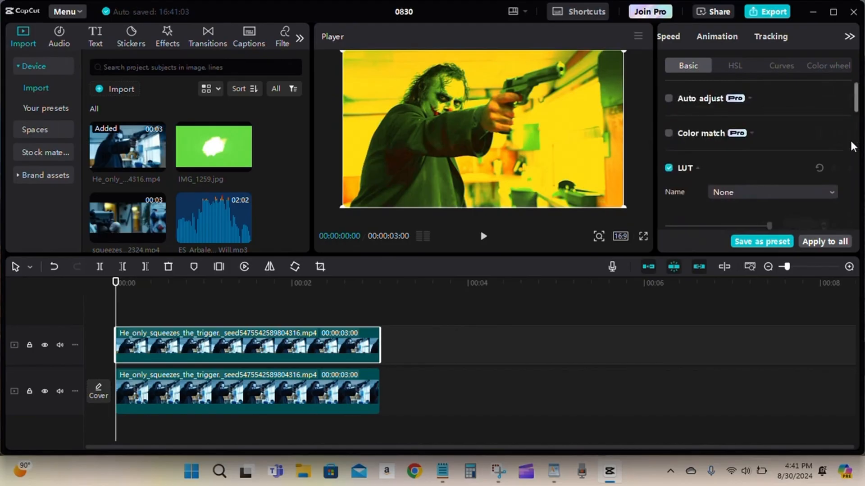
pyautogui.scroll(-10, 850, 139)
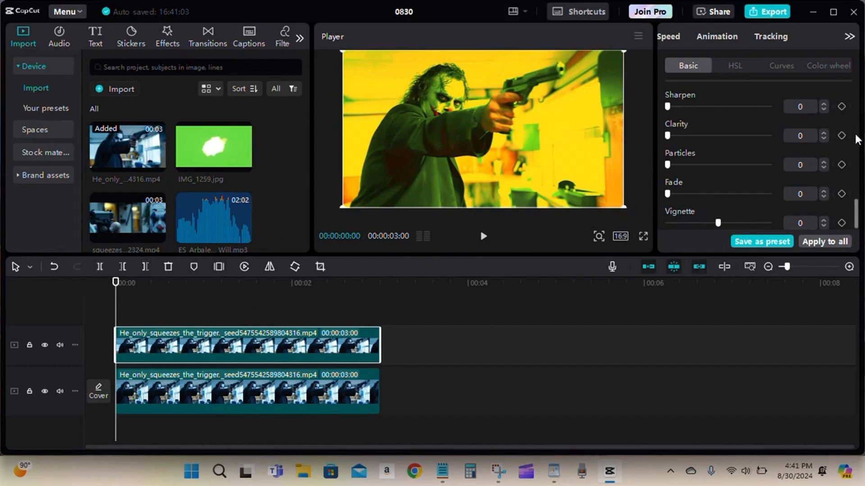
pyautogui.moveTo(857, 216); pyautogui.dragTo(860, 77)
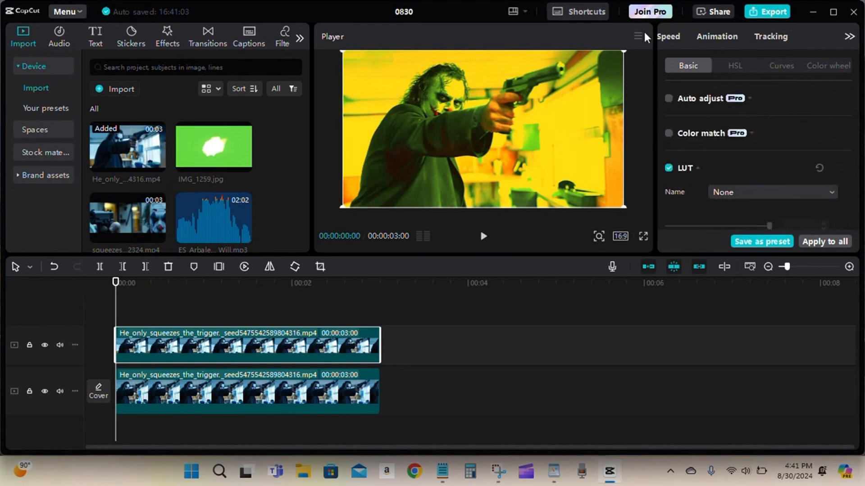
pyautogui.click(717, 37)
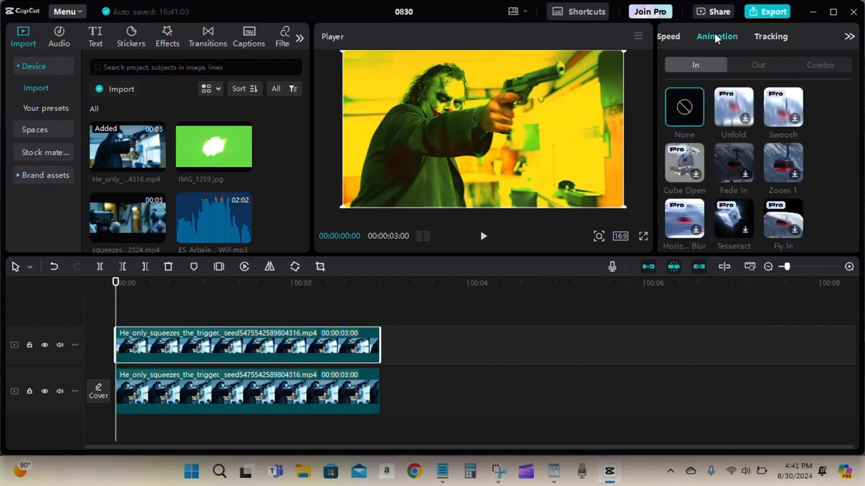
pyautogui.click(662, 33)
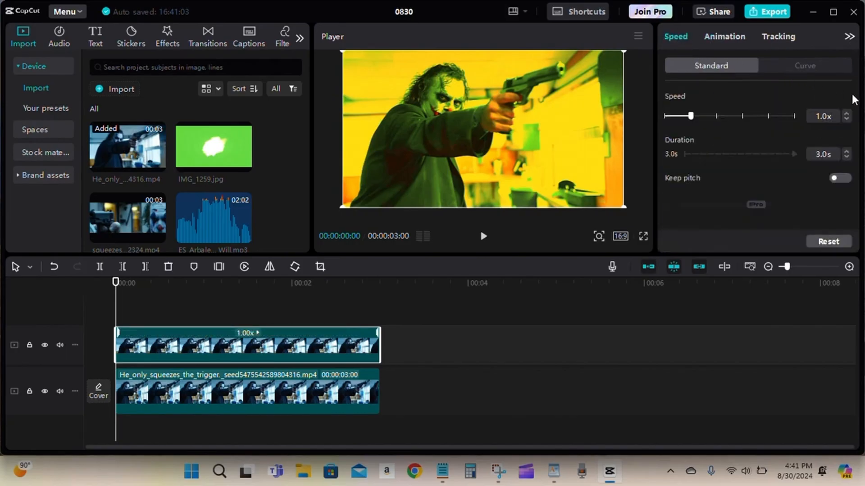
pyautogui.scroll(-1, 852, 99)
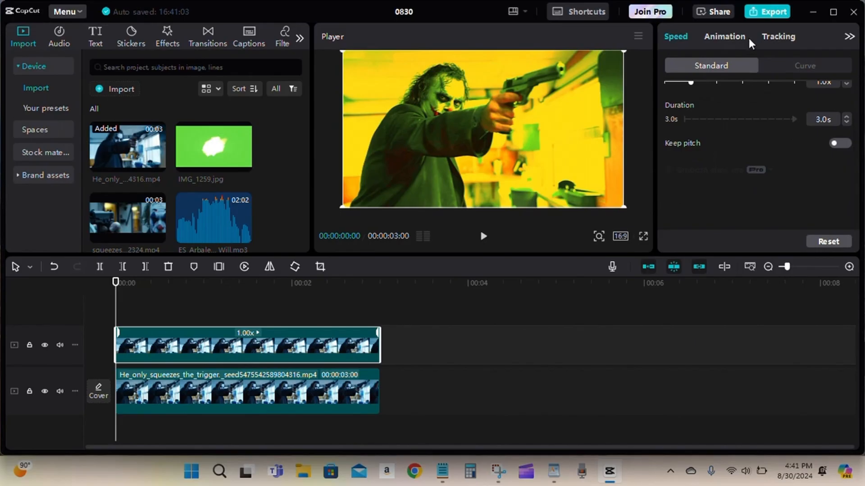
pyautogui.click(850, 37)
pyautogui.click(850, 38)
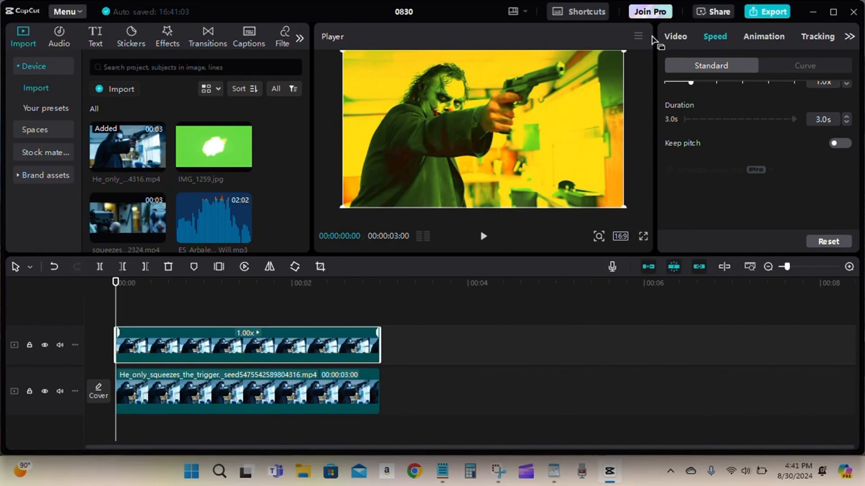
# Open the Blend options with mode and opacity in the upper clip's basic video settings
pyautogui.click(683, 38)
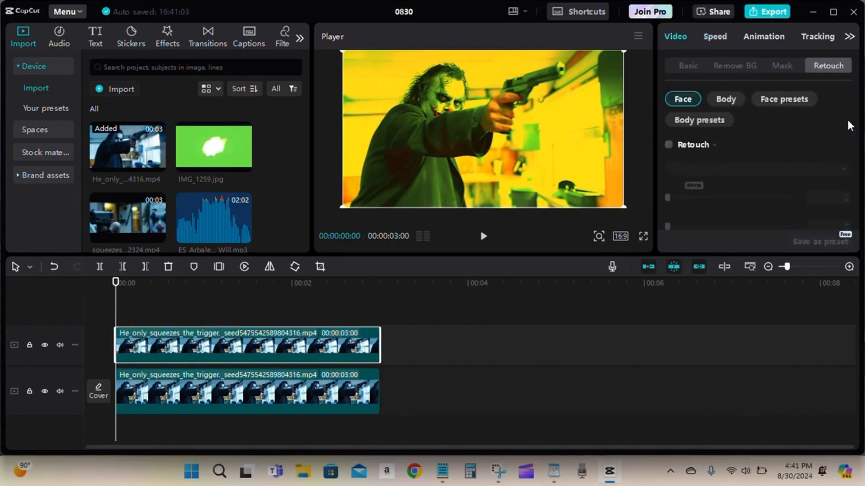
pyautogui.click(684, 65)
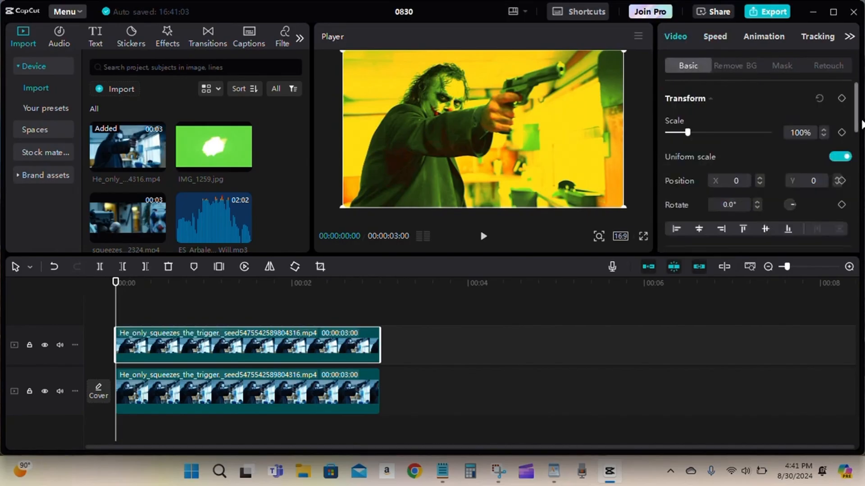
pyautogui.scroll(-3, 847, 113)
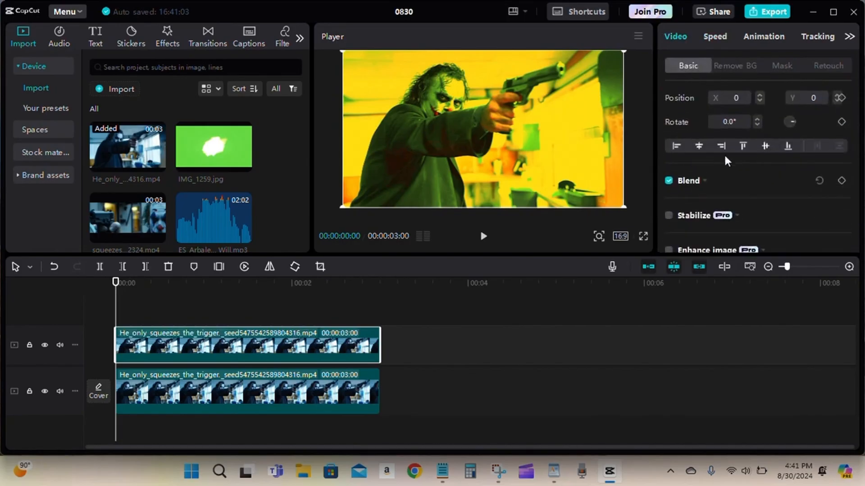
pyautogui.click(705, 181)
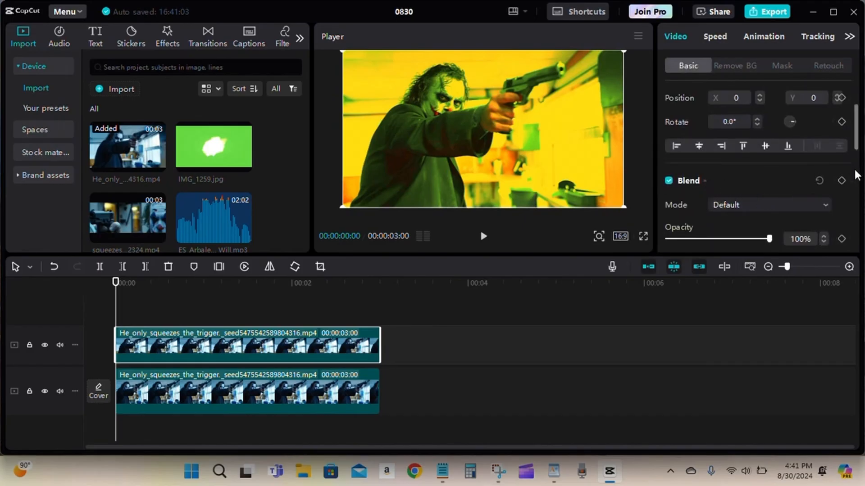
pyautogui.scroll(-2, 766, 180)
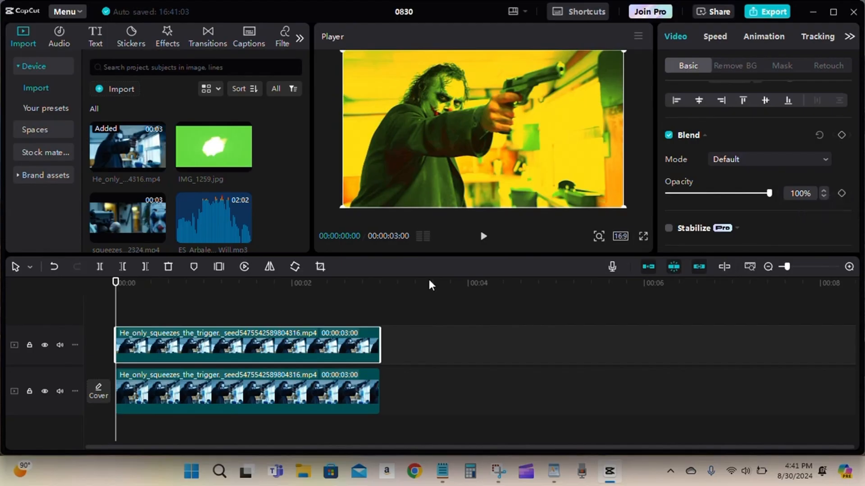
# Set the upper clip's opacity to 0% and add an opacity keyframe at the clip's start
pyautogui.moveTo(767, 192); pyautogui.dragTo(630, 190)
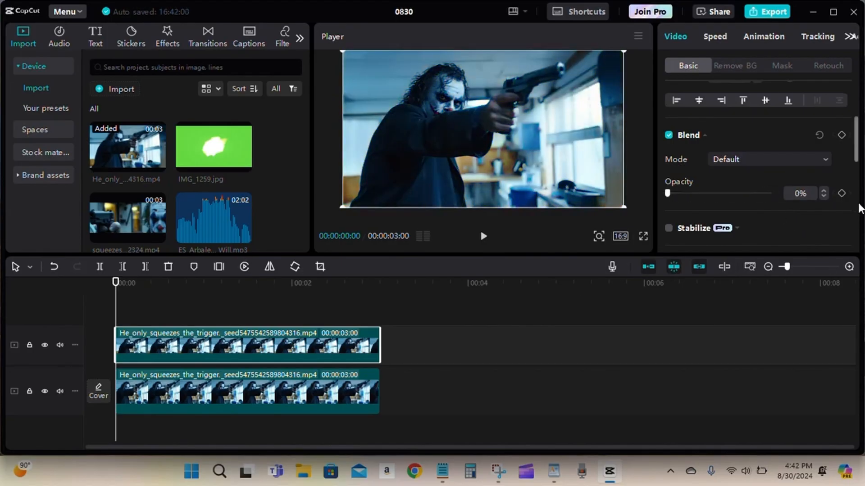
pyautogui.click(841, 193)
# Keyframe the upper clip's opacity at 0% on 00:00:01:12 and at 100% on 00:00:01:13
pyautogui.moveTo(117, 283); pyautogui.dragTo(386, 273)
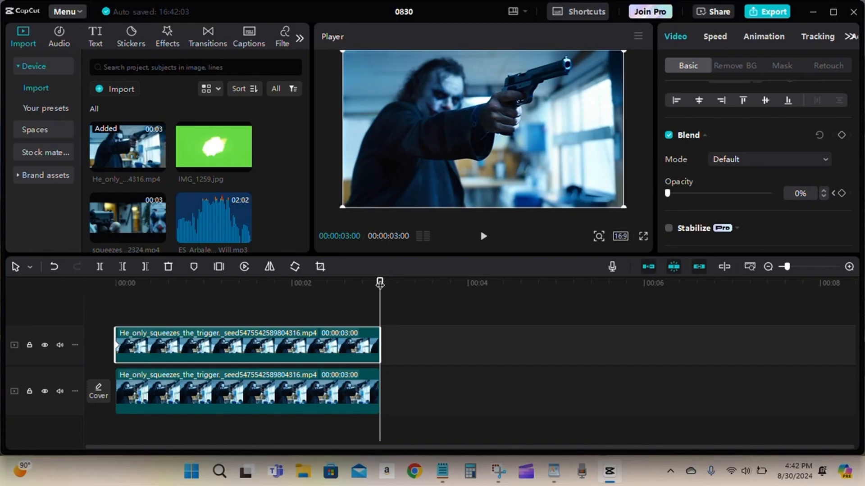
pyautogui.moveTo(379, 283); pyautogui.dragTo(274, 291)
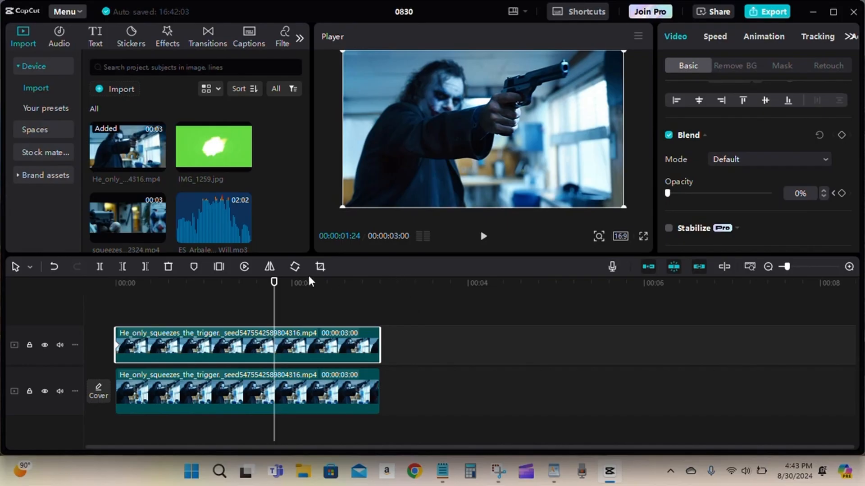
pyautogui.moveTo(274, 283); pyautogui.dragTo(239, 312)
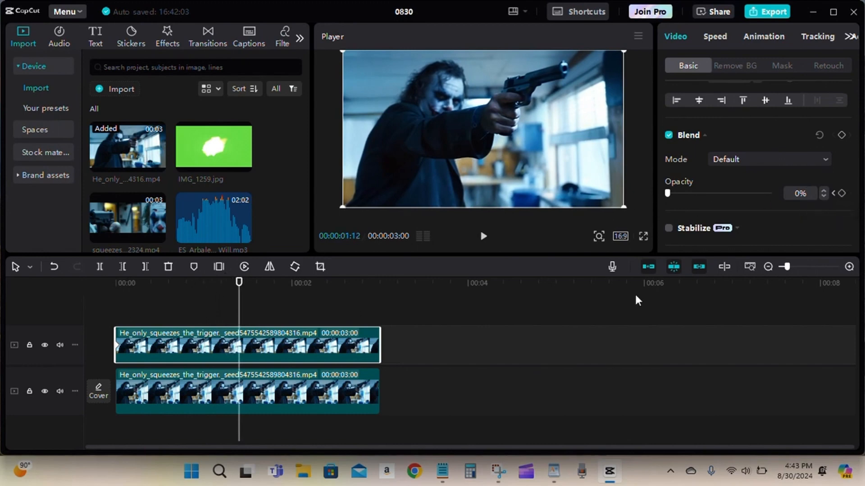
pyautogui.click(840, 194)
pyautogui.moveTo(242, 280); pyautogui.dragTo(242, 282)
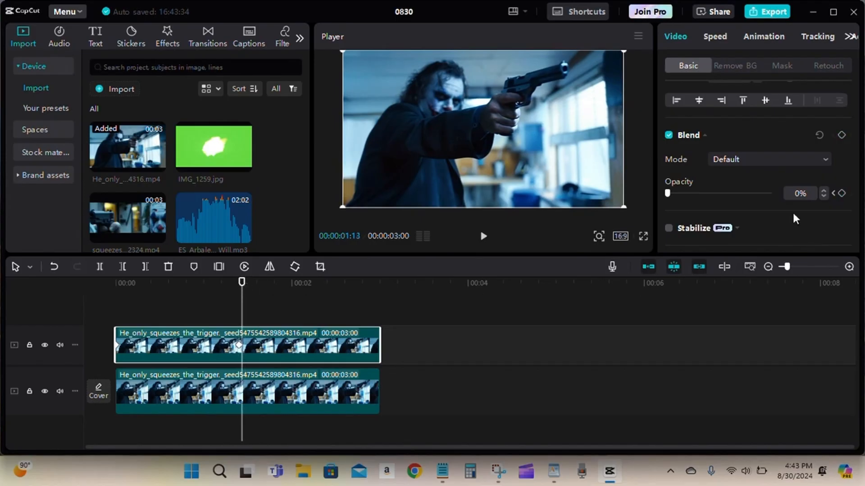
pyautogui.moveTo(672, 190); pyautogui.dragTo(842, 210)
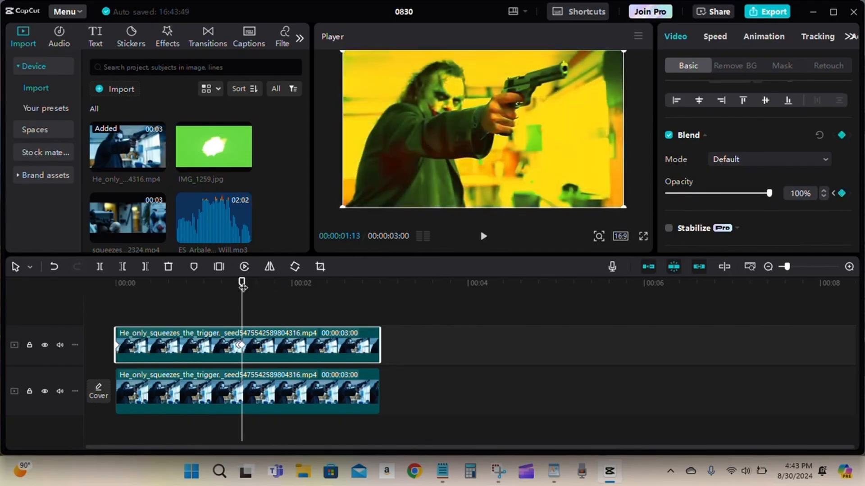
pyautogui.moveTo(242, 277); pyautogui.dragTo(174, 282)
pyautogui.moveTo(97, 299); pyautogui.dragTo(81, 302)
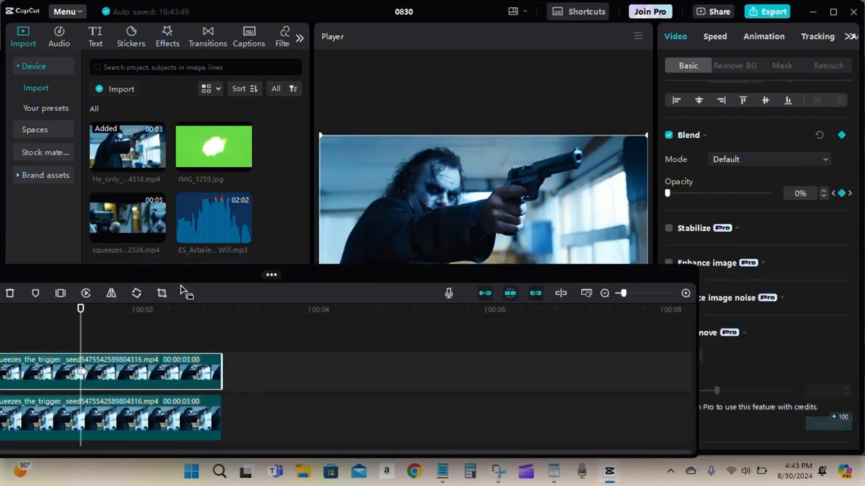
pyautogui.moveTo(262, 280)
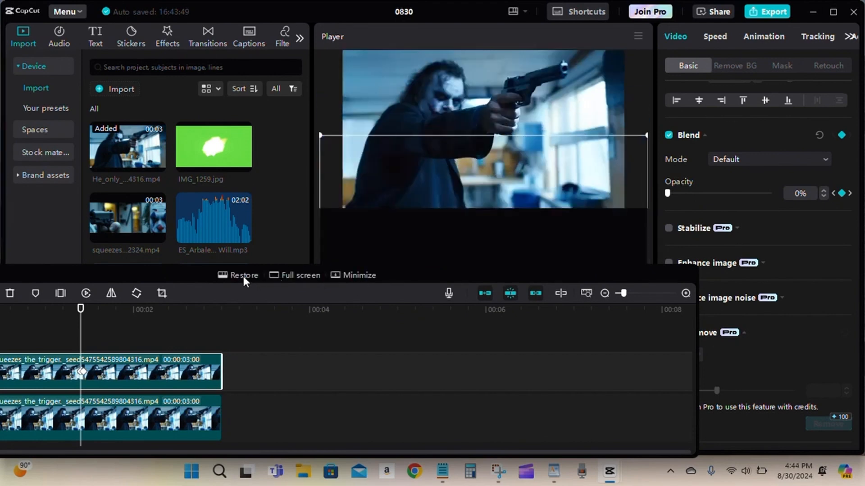
pyautogui.click(243, 276)
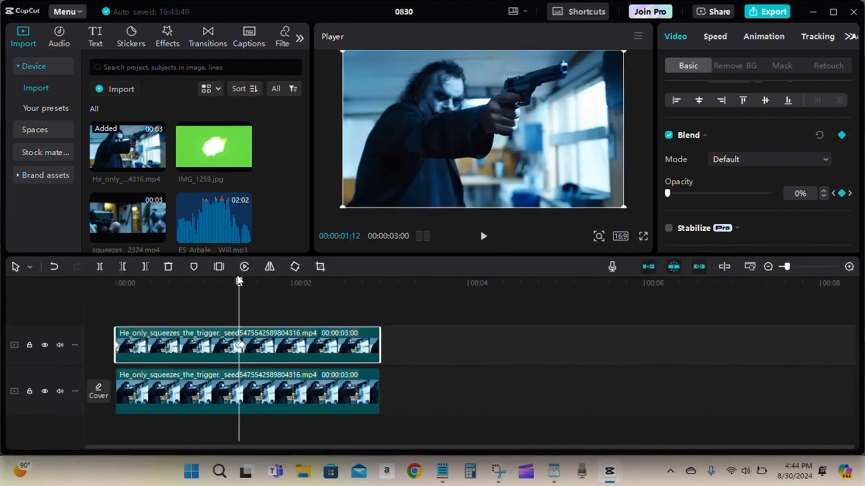
# Play the scene from the start to check the opacity change on the upper clip
pyautogui.click(116, 284)
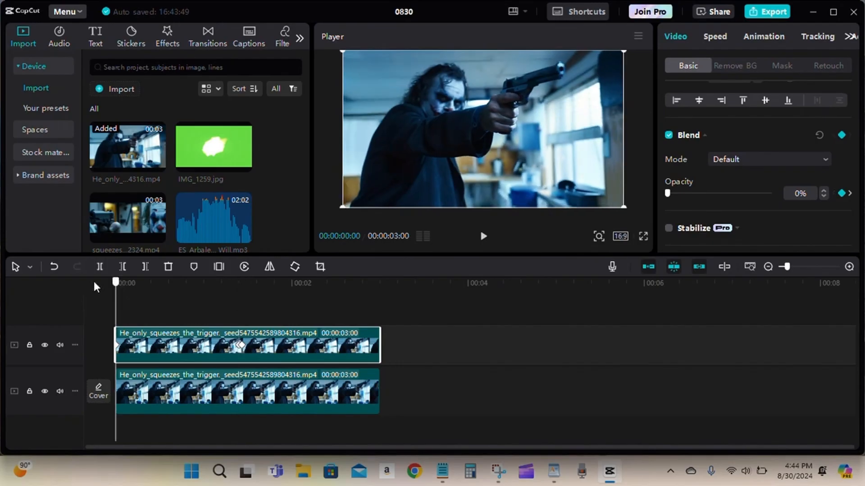
pyautogui.click(483, 236)
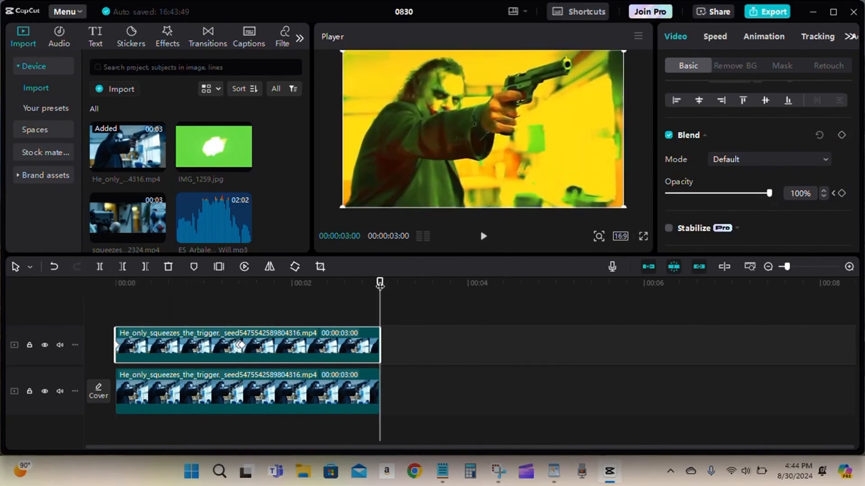
# Set the upper clip's opacity to 0% at 00:00:01:14, one frame after the 100% keyframe
pyautogui.moveTo(380, 284); pyautogui.dragTo(244, 278)
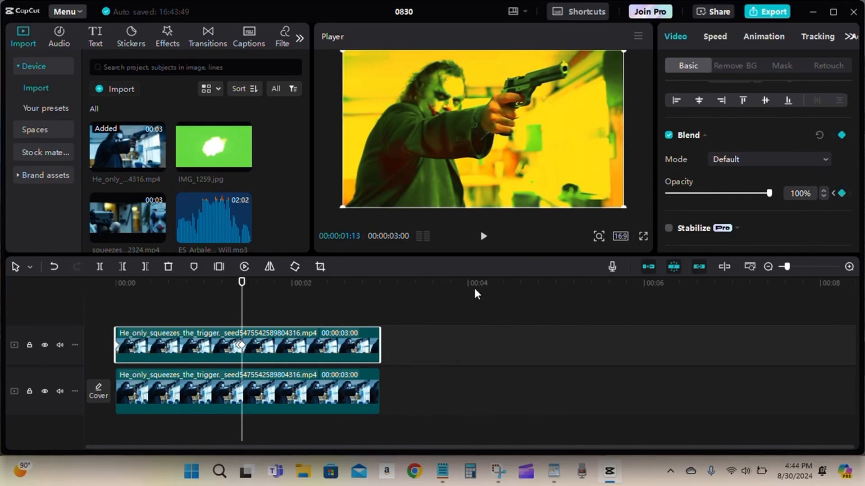
pyautogui.press('Right')
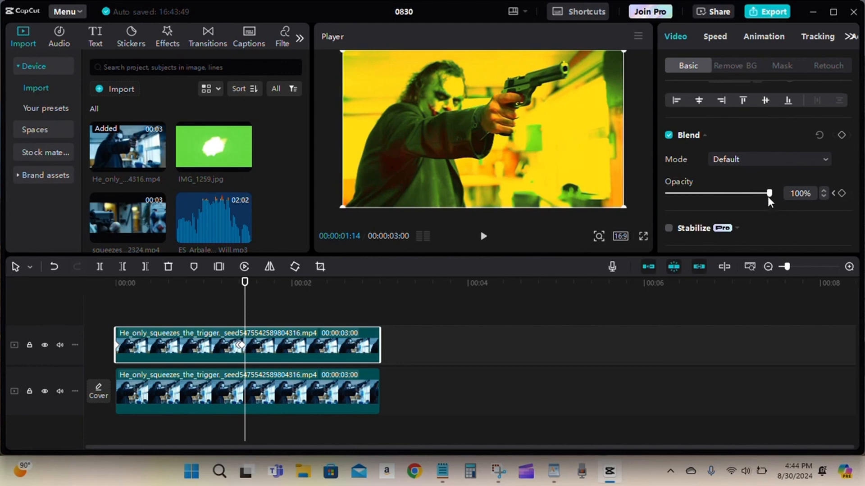
pyautogui.moveTo(767, 194); pyautogui.dragTo(639, 206)
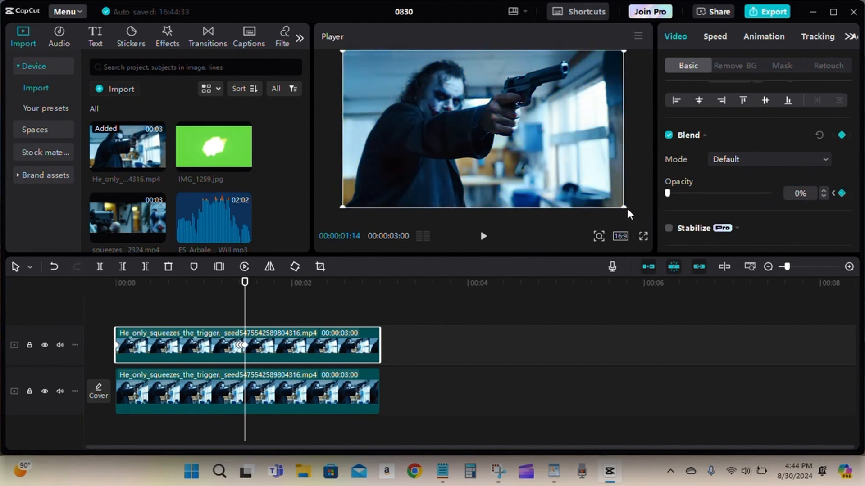
# Examine the frames following the last opacity keyframe, and play the whole scene twice from the start to check the flash
pyautogui.press('Right')
pyautogui.press('Right')
pyautogui.press('Right')
pyautogui.press('Right')
pyautogui.press('Right')
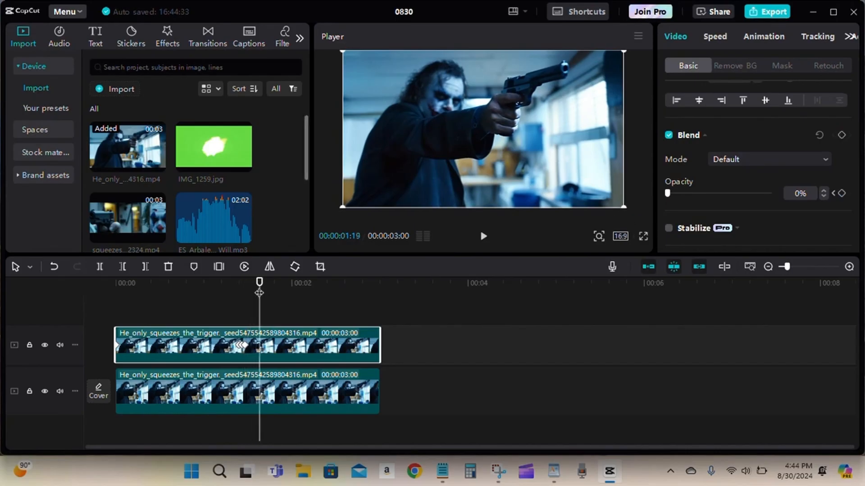
pyautogui.moveTo(259, 283); pyautogui.dragTo(83, 300)
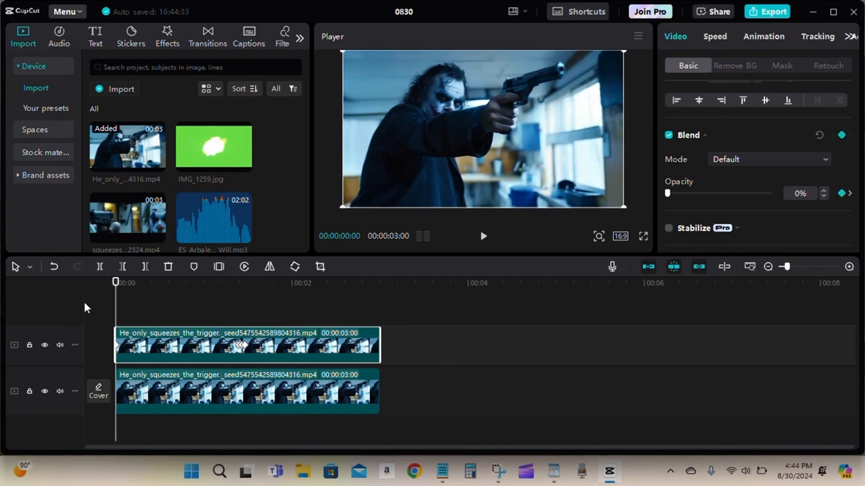
pyautogui.click(485, 239)
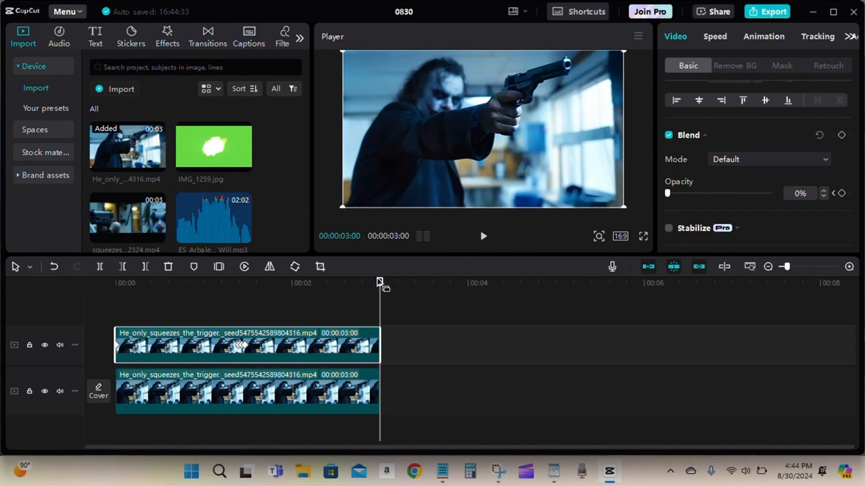
pyautogui.moveTo(380, 282); pyautogui.dragTo(98, 283)
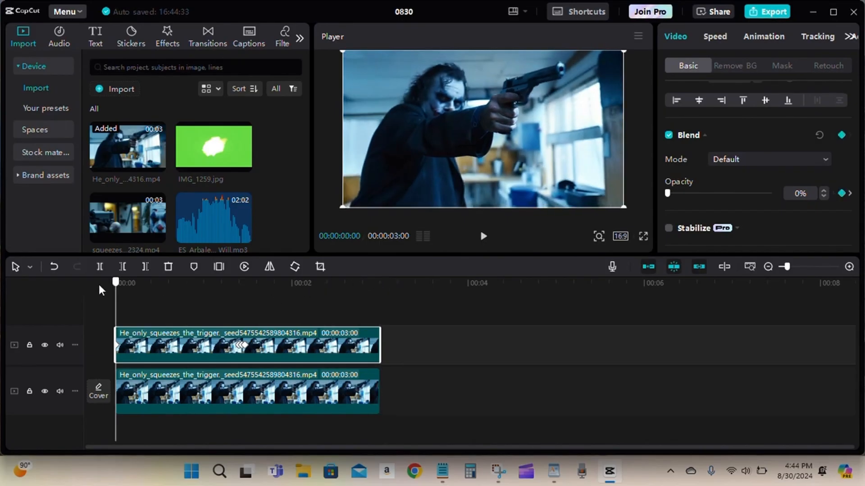
pyautogui.click(482, 236)
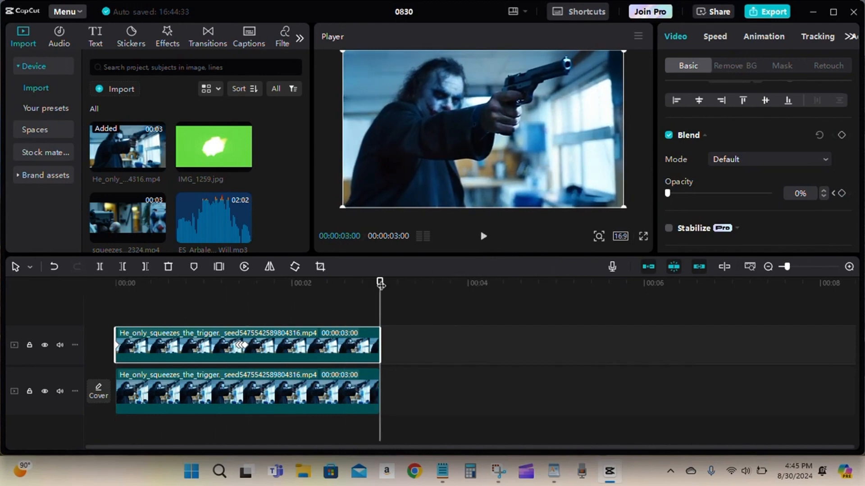
# Go to the flash frame at 00:00:01:13 and apply a Circle mask to the upper clip
pyautogui.moveTo(375, 284); pyautogui.dragTo(240, 286)
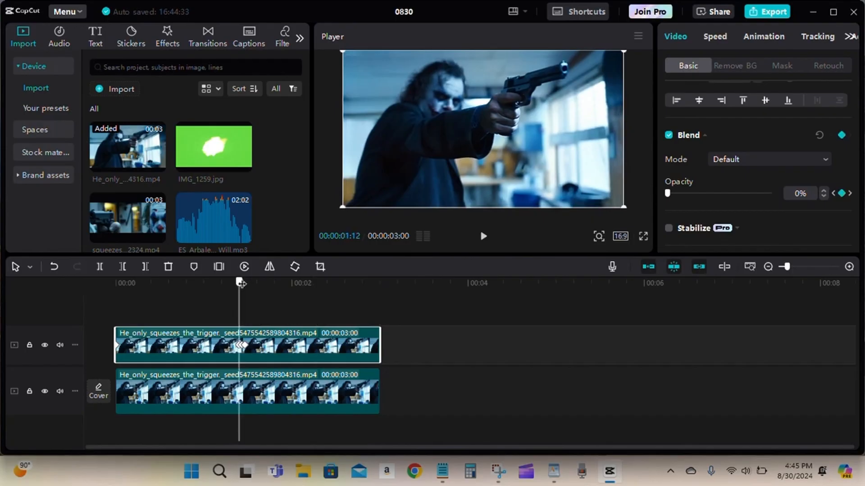
pyautogui.moveTo(242, 284); pyautogui.dragTo(244, 284)
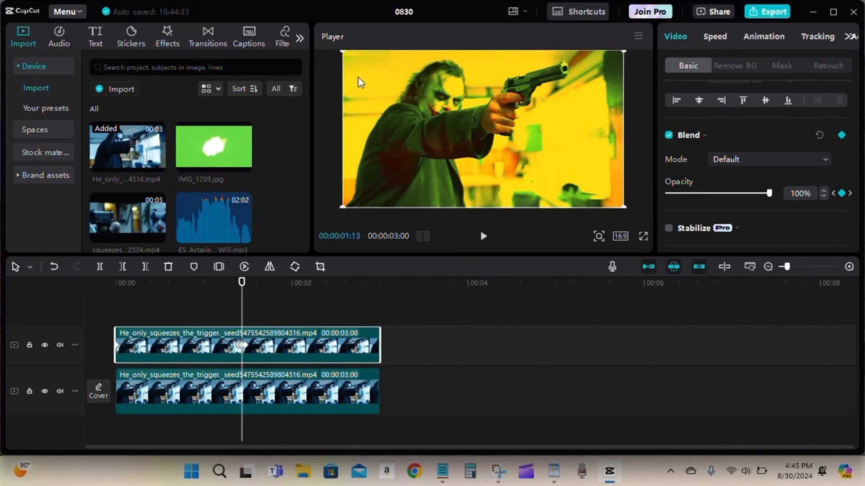
pyautogui.moveTo(241, 283)
pyautogui.mouseDown()
pyautogui.moveTo(255, 282)
pyautogui.moveTo(242, 283)
pyautogui.mouseUp()
pyautogui.click(783, 67)
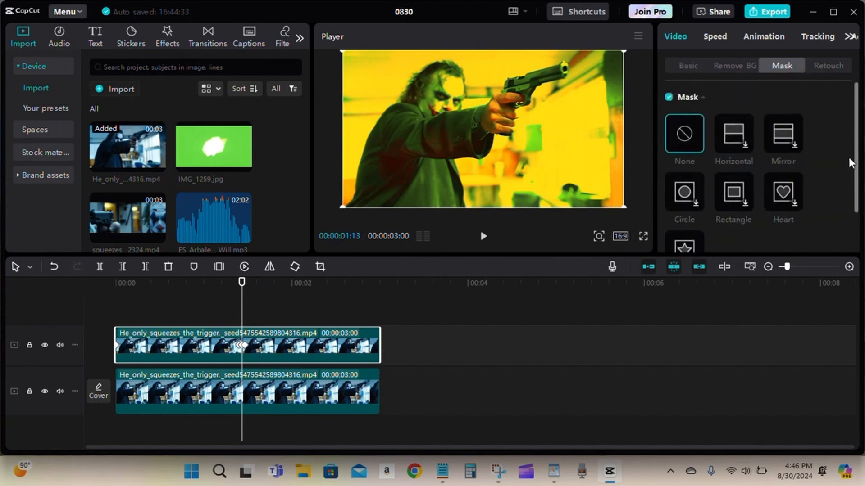
pyautogui.click(685, 192)
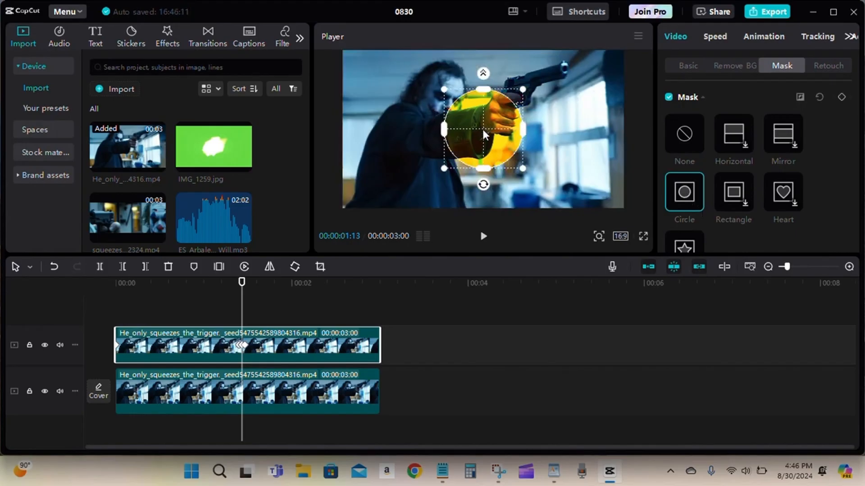
# Centre the circle mask on the gun's muzzle at about X 366, Y 271 and enlarge it to about 1587 by 1086
pyautogui.moveTo(486, 131); pyautogui.dragTo(567, 86)
pyautogui.moveTo(565, 79); pyautogui.dragTo(564, 69)
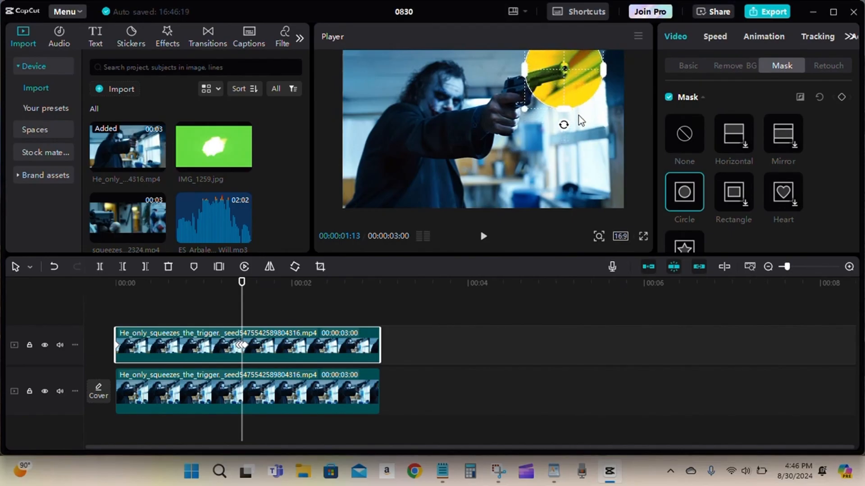
pyautogui.moveTo(523, 70); pyautogui.dragTo(432, 85)
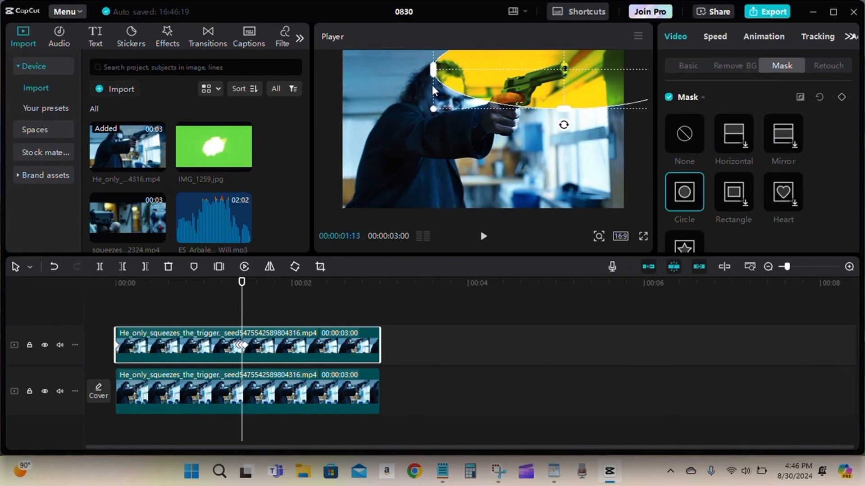
pyautogui.moveTo(564, 110); pyautogui.dragTo(563, 191)
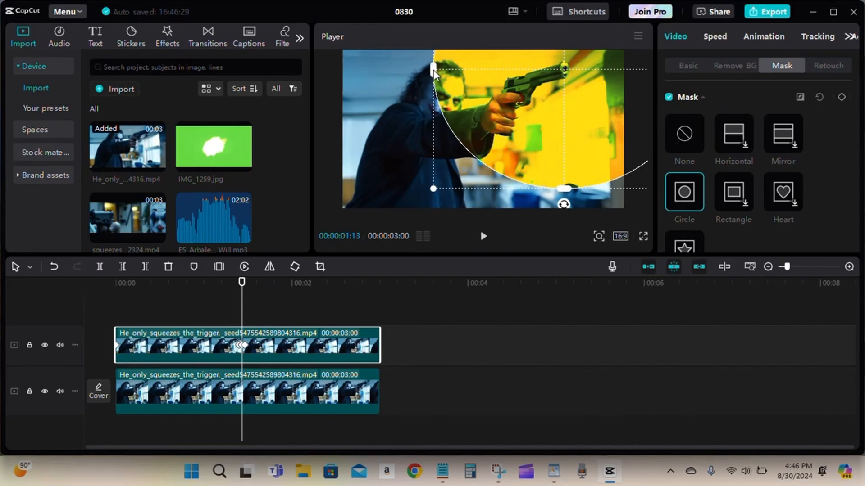
pyautogui.moveTo(431, 69); pyautogui.dragTo(389, 75)
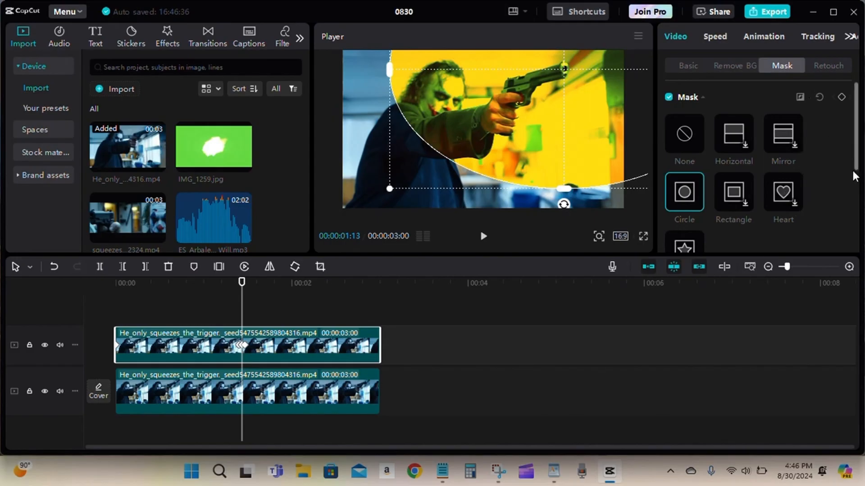
# Set the circle mask's Feather to 11
pyautogui.scroll(-3, 832, 175)
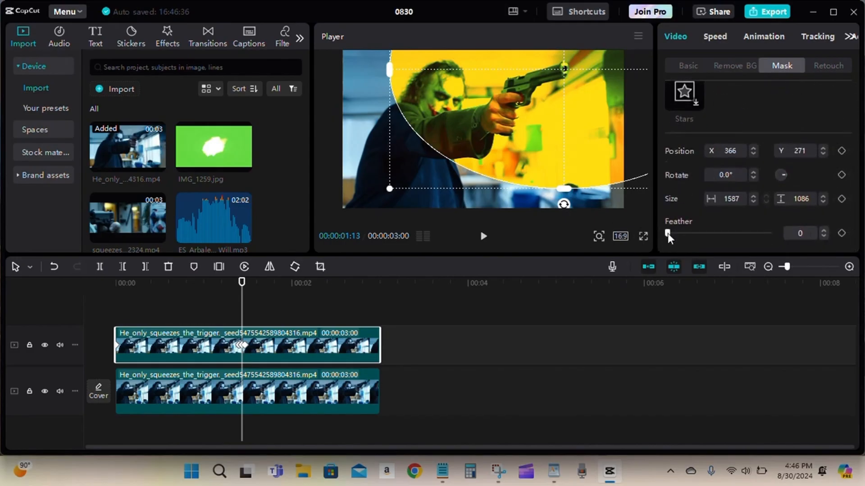
pyautogui.moveTo(668, 233)
pyautogui.mouseDown()
pyautogui.moveTo(718, 231)
pyautogui.moveTo(659, 230)
pyautogui.moveTo(679, 227)
pyautogui.mouseUp()
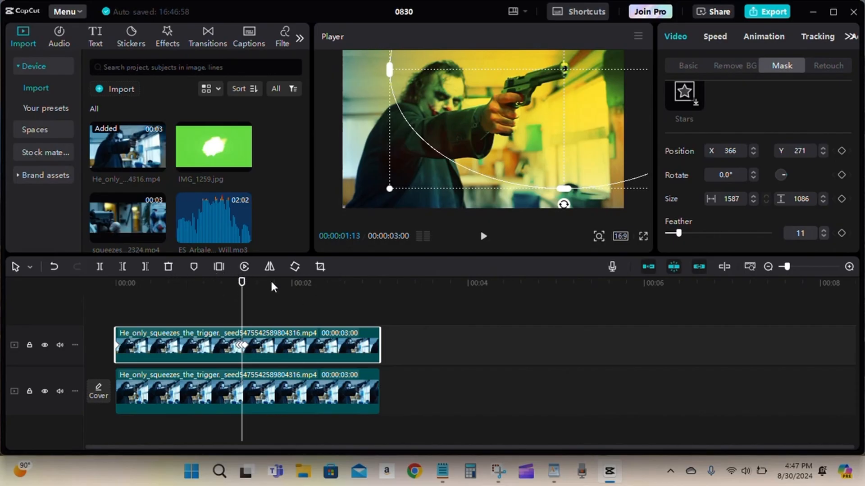
pyautogui.scroll(2, 851, 129)
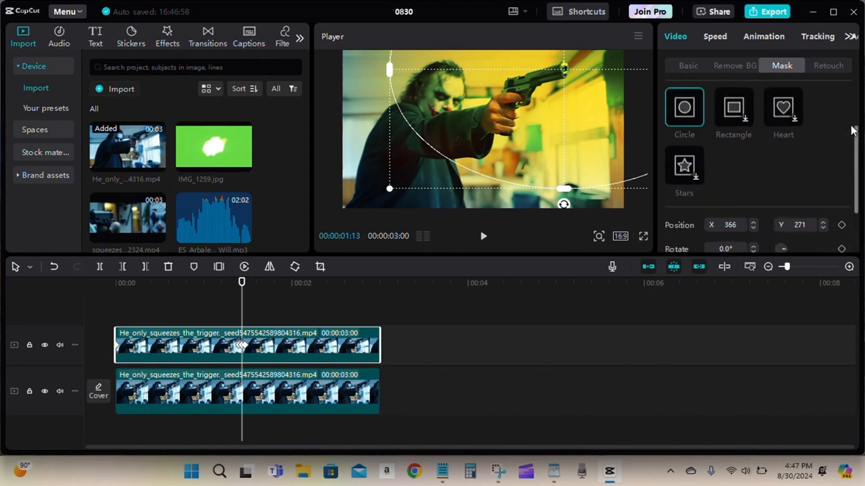
pyautogui.scroll(2, 851, 128)
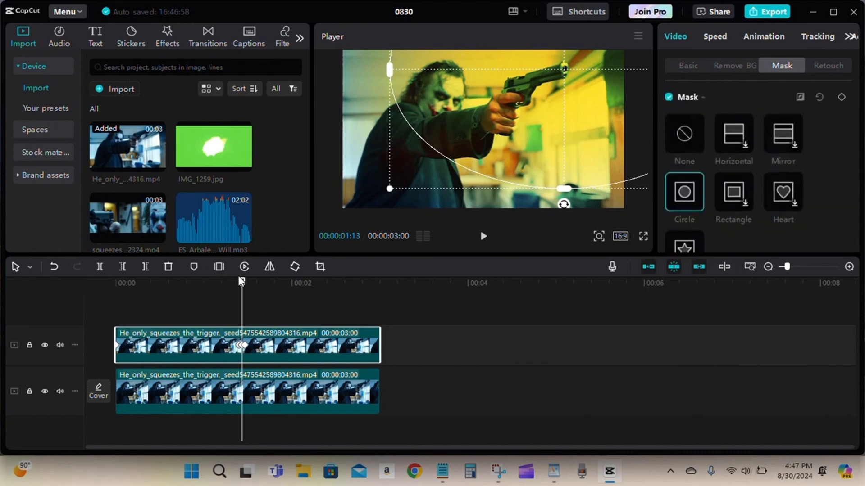
# Play the masked flash from the start, and return to 00:00:01:13 with the upper clip's basic video settings open
pyautogui.moveTo(241, 283); pyautogui.dragTo(102, 294)
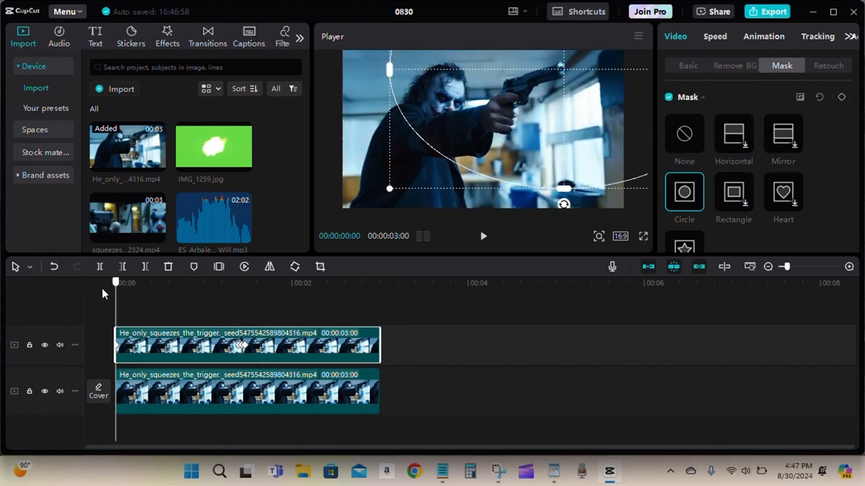
pyautogui.click(484, 237)
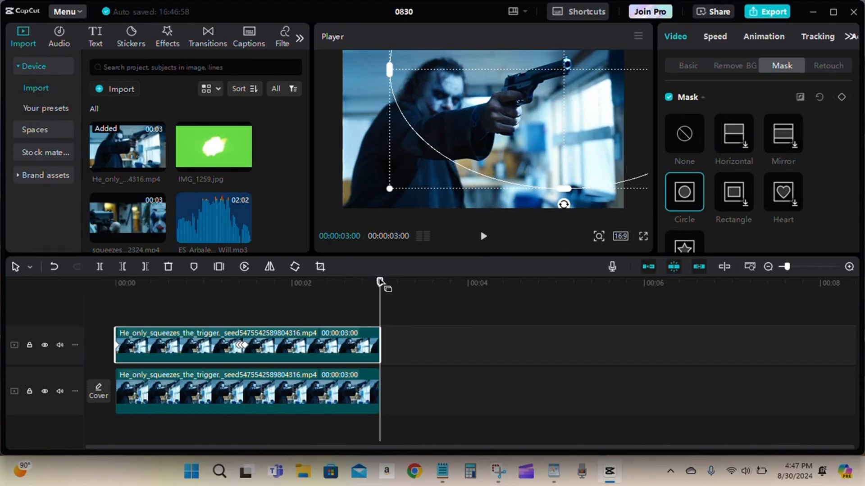
pyautogui.moveTo(379, 282); pyautogui.dragTo(242, 305)
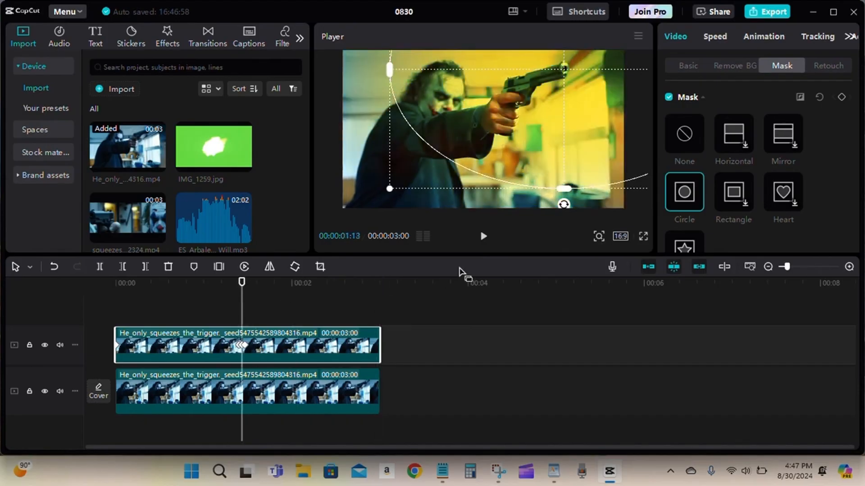
pyautogui.click(681, 65)
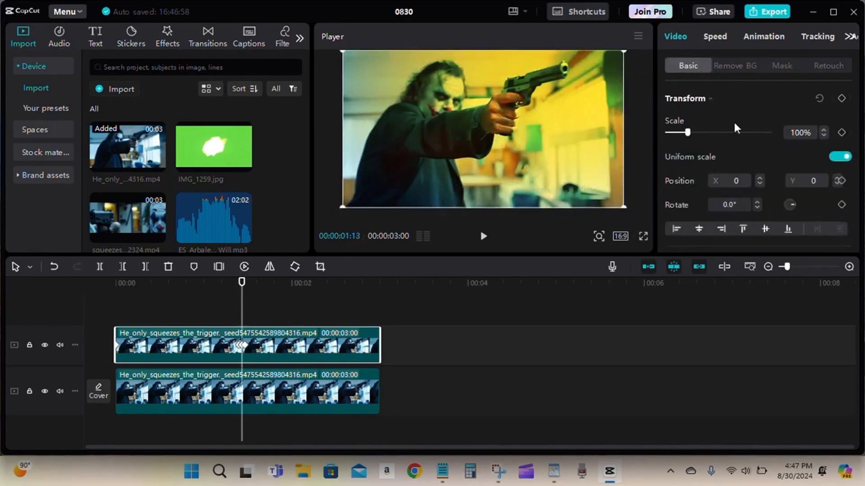
pyautogui.moveTo(228, 152)
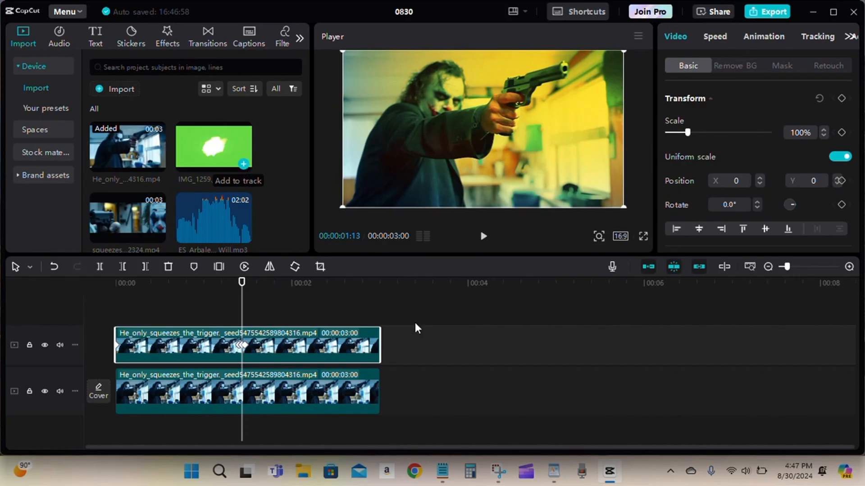
pyautogui.click(243, 164)
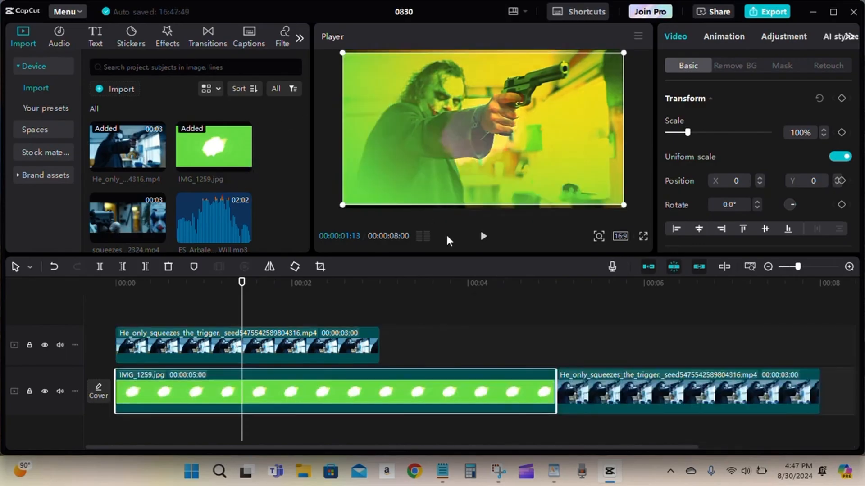
pyautogui.click(59, 267)
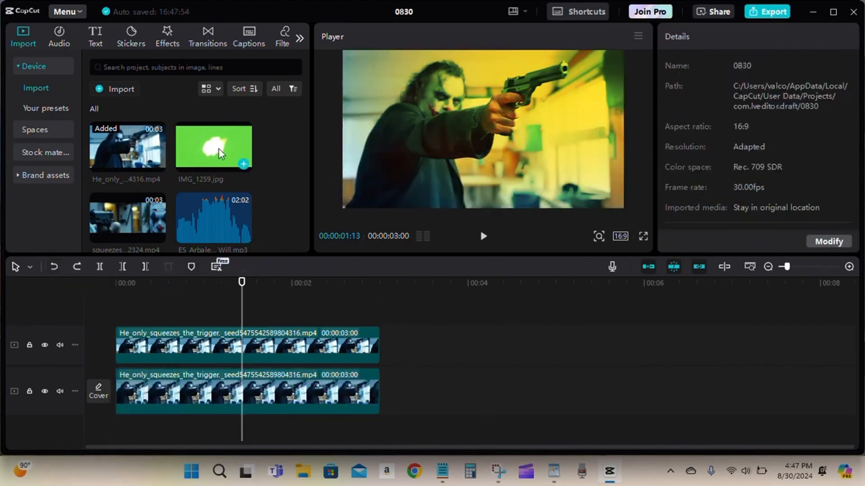
# Place IMG_1259.jpg on a new track above both clips at 00:00:01:13 and trim its end to match theirs
pyautogui.moveTo(191, 137); pyautogui.dragTo(245, 310)
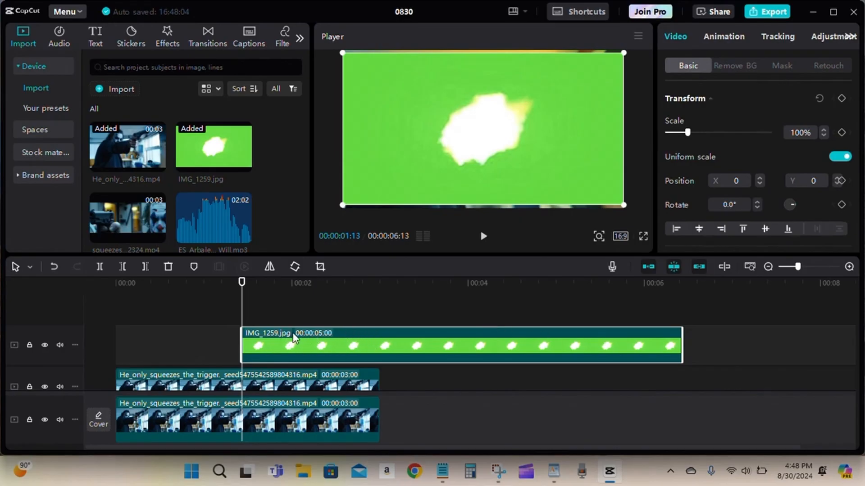
pyautogui.moveTo(359, 331)
pyautogui.mouseDown()
pyautogui.moveTo(392, 332)
pyautogui.moveTo(363, 337)
pyautogui.mouseUp()
pyautogui.scroll(-1, 777, 373)
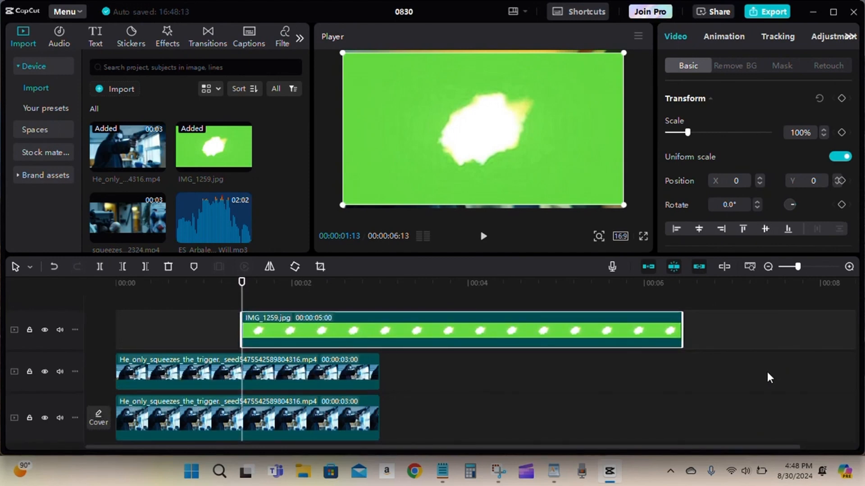
pyautogui.click(318, 374)
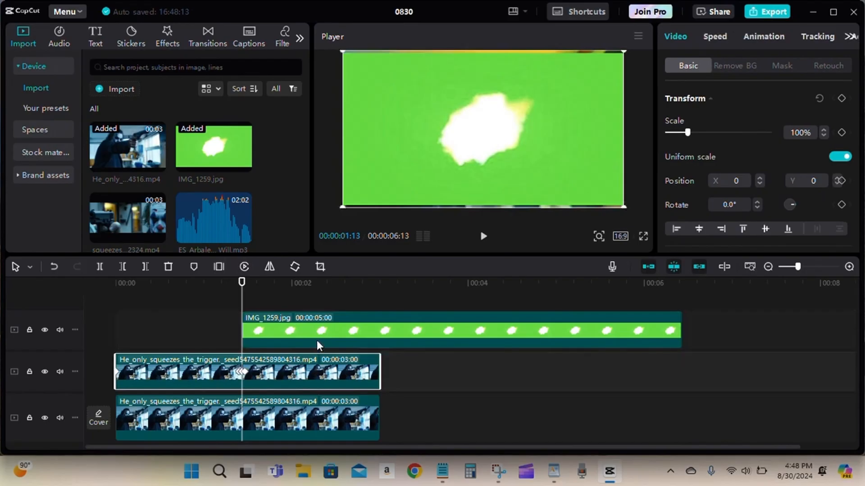
pyautogui.click(353, 333)
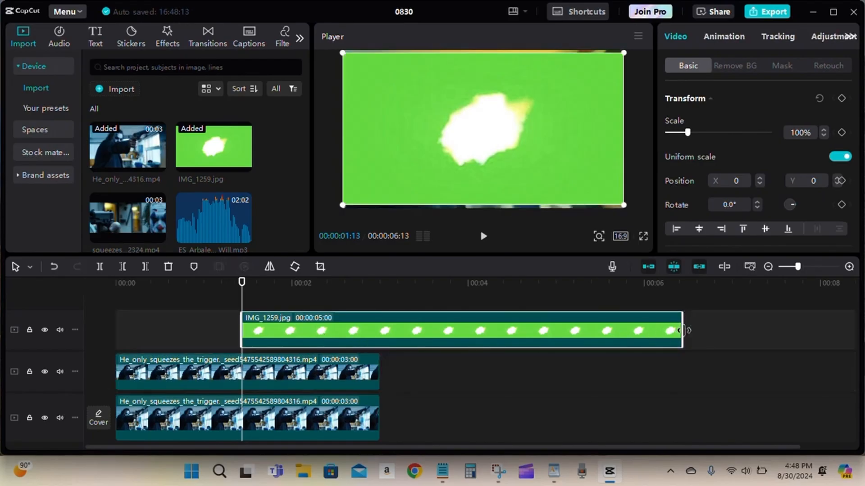
pyautogui.moveTo(683, 331); pyautogui.dragTo(216, 339)
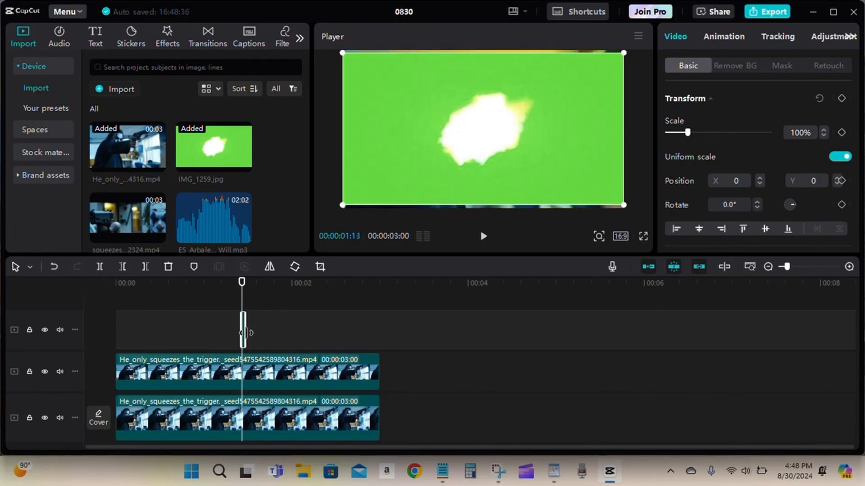
pyautogui.moveTo(244, 331); pyautogui.dragTo(377, 330)
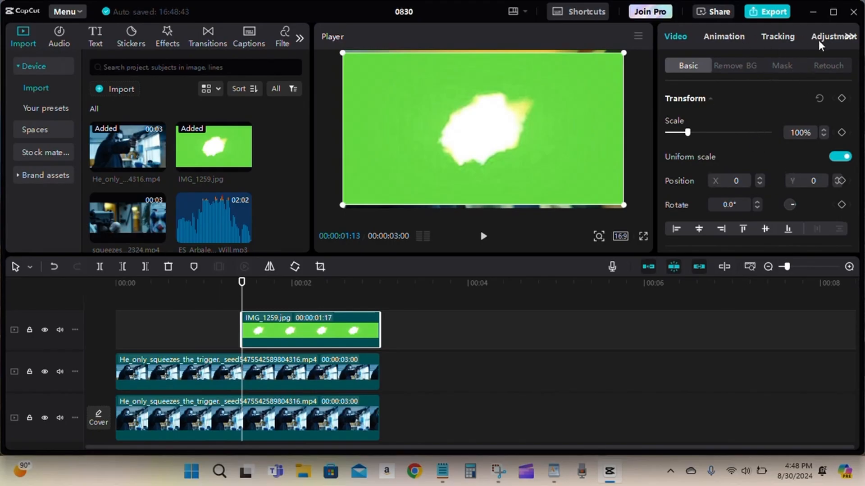
# Enable Chroma key on the IMG_1259.jpg clip and pick its green background as the key color
pyautogui.click(851, 38)
pyautogui.click(850, 36)
pyautogui.scroll(-1, 771, 119)
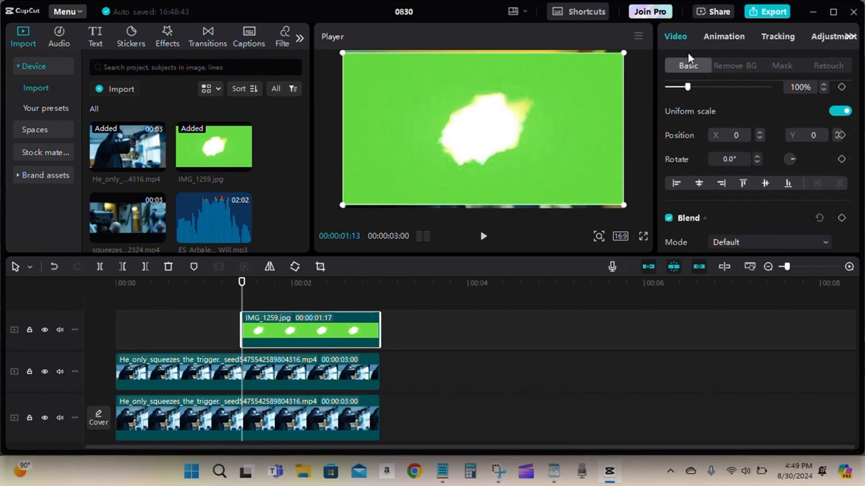
pyautogui.click(718, 37)
pyautogui.click(773, 39)
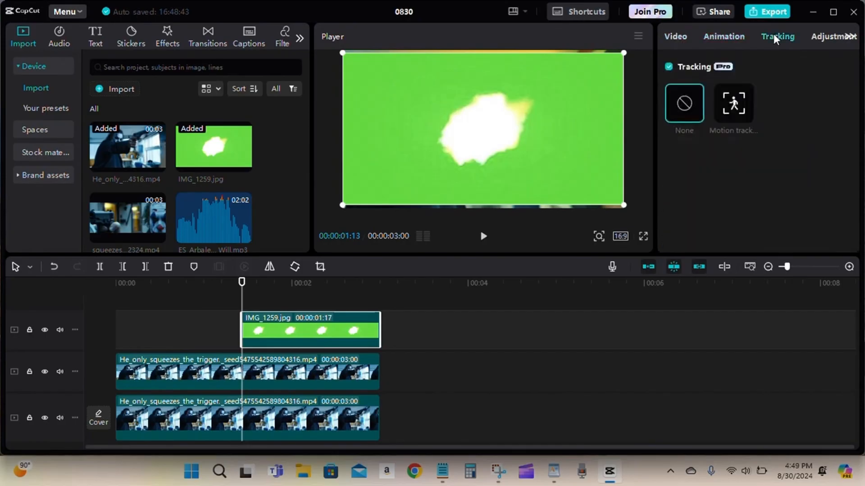
pyautogui.click(677, 37)
pyautogui.click(736, 66)
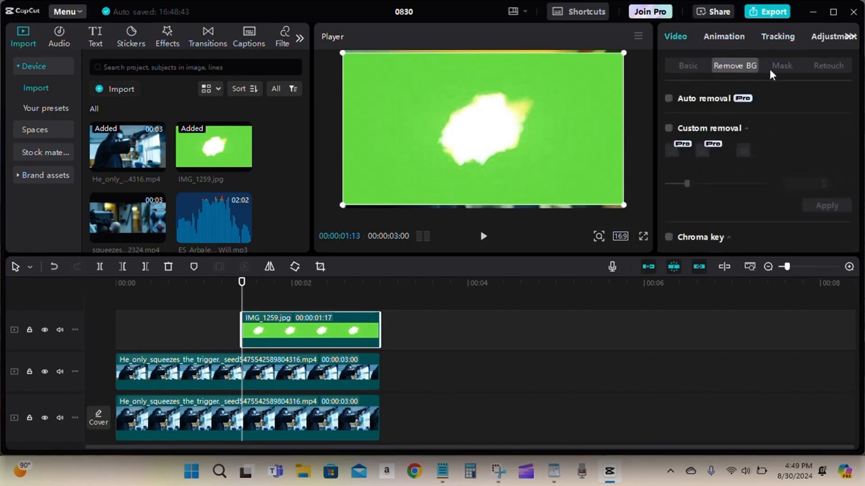
pyautogui.scroll(-3, 812, 140)
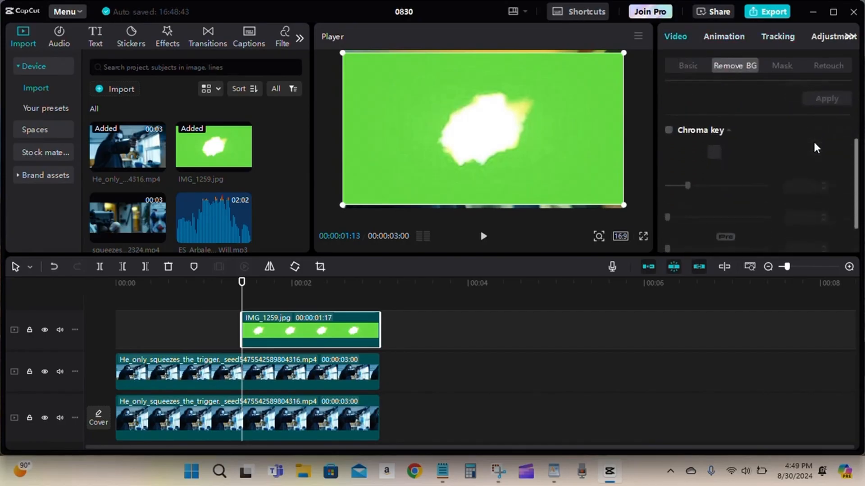
pyautogui.click(667, 132)
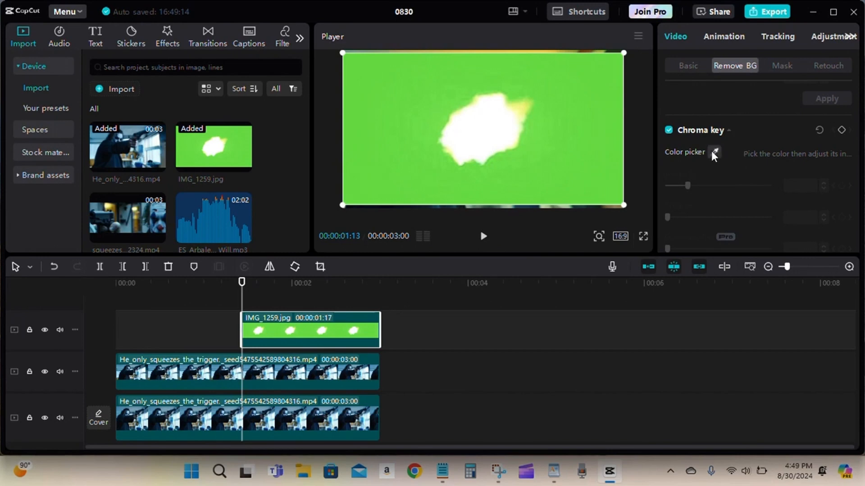
pyautogui.moveTo(569, 157); pyautogui.dragTo(547, 149)
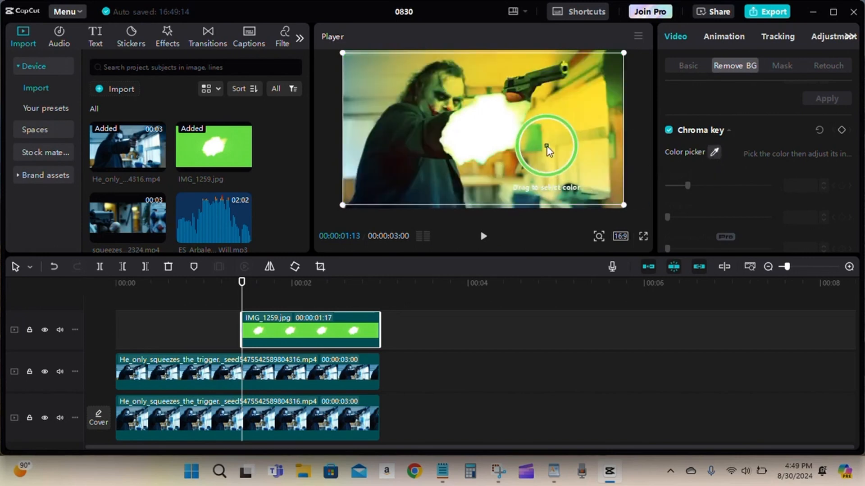
pyautogui.click(525, 140)
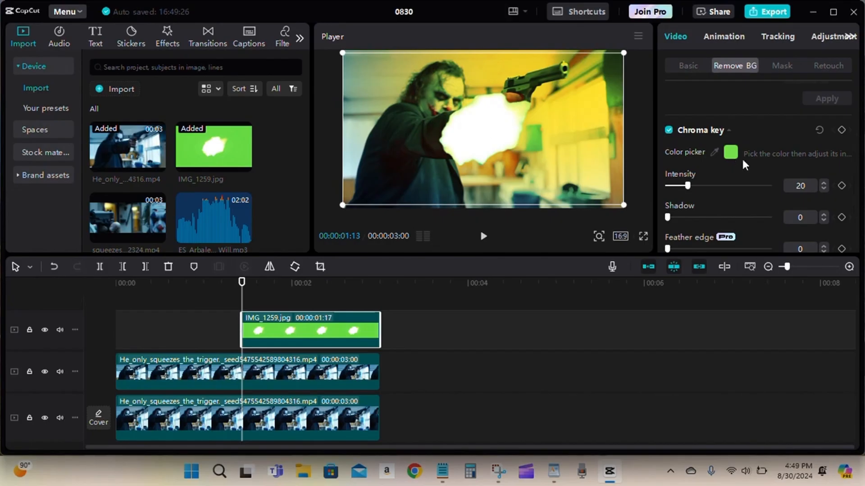
# Set the chroma key's Intensity to 65 for the muzzle flash image
pyautogui.scroll(-3, 738, 194)
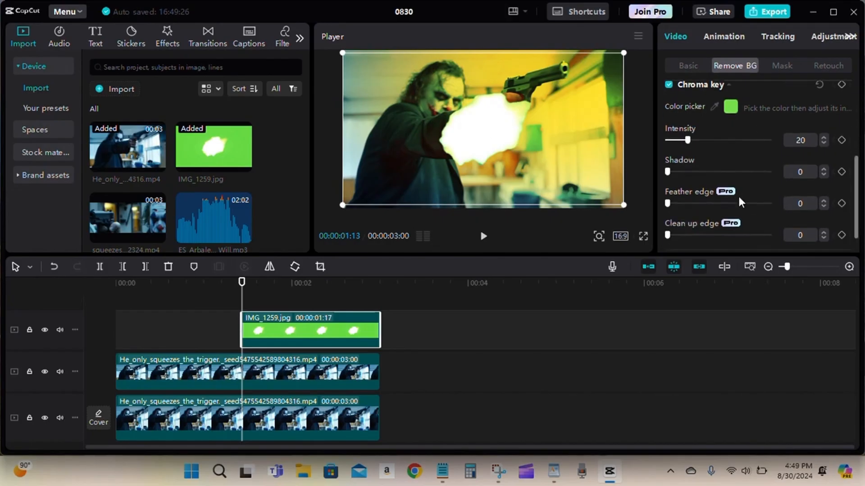
pyautogui.scroll(3, 738, 196)
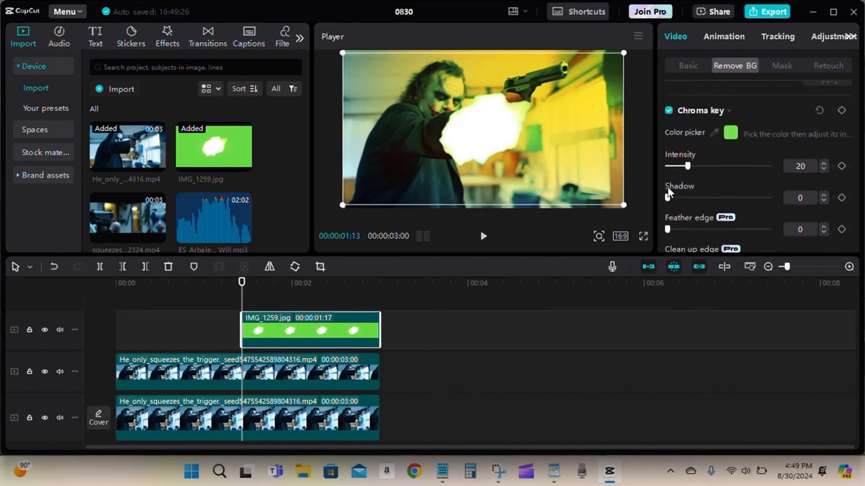
pyautogui.moveTo(669, 199); pyautogui.dragTo(603, 206)
pyautogui.moveTo(687, 165); pyautogui.dragTo(734, 169)
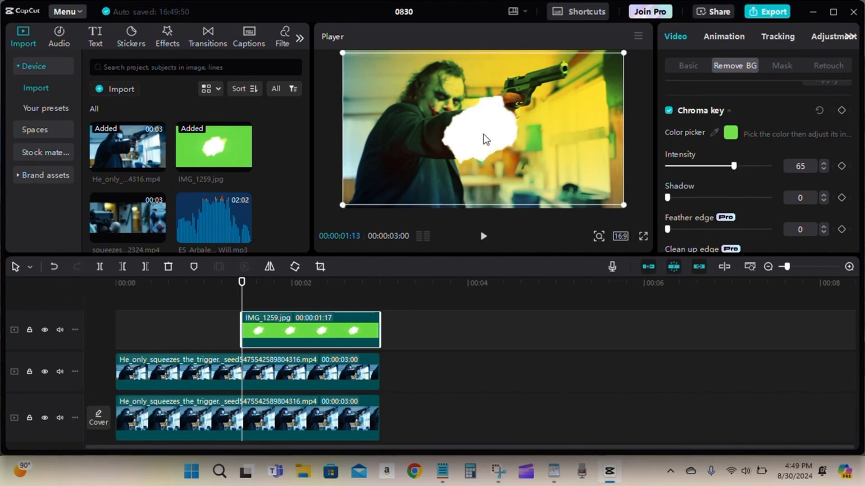
# Move the keyed flash image onto the gun's muzzle, at about X 1172, Y 791
pyautogui.moveTo(474, 129); pyautogui.dragTo(560, 71)
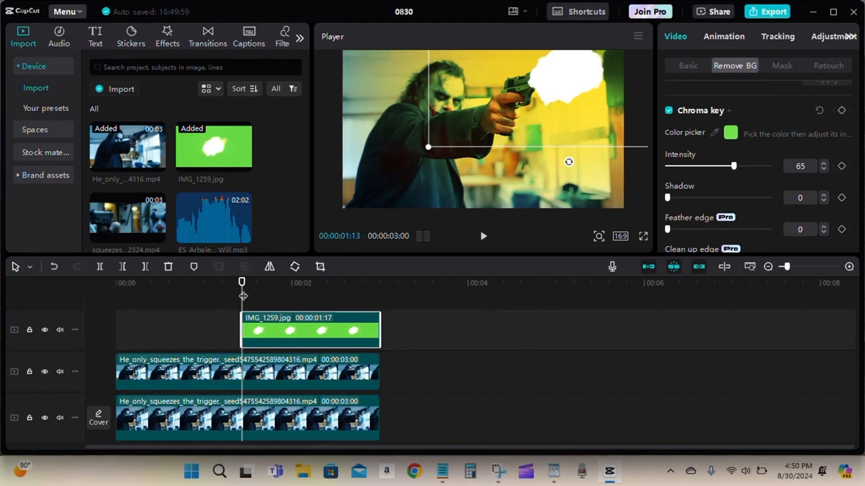
pyautogui.moveTo(241, 282)
pyautogui.mouseDown()
pyautogui.moveTo(226, 283)
pyautogui.moveTo(254, 288)
pyautogui.moveTo(244, 290)
pyautogui.mouseUp()
pyautogui.scroll(3, 849, 144)
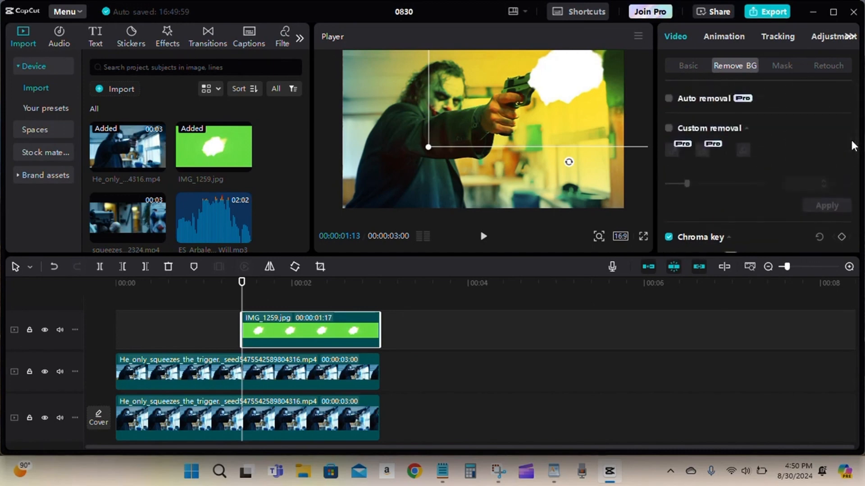
# Keyframe the flash image's Opacity at 100% on 00:00:01:13 and at 0% one frame on, at 00:00:01:14
pyautogui.click(684, 66)
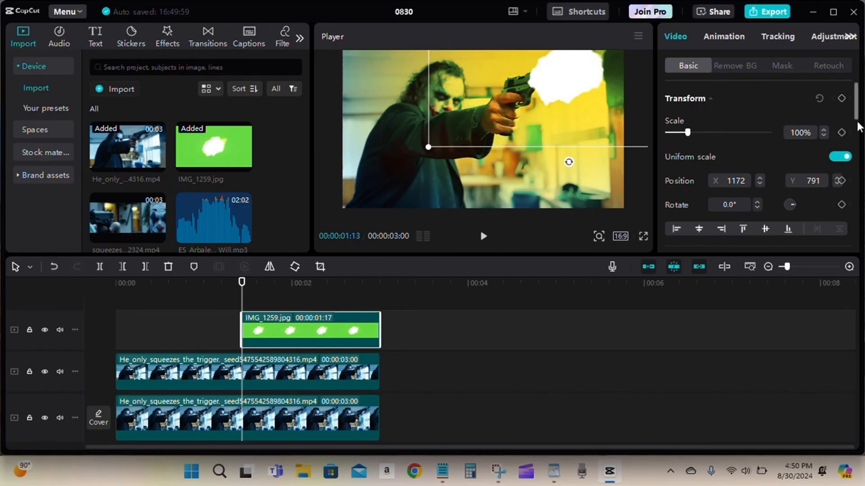
pyautogui.scroll(-5, 857, 124)
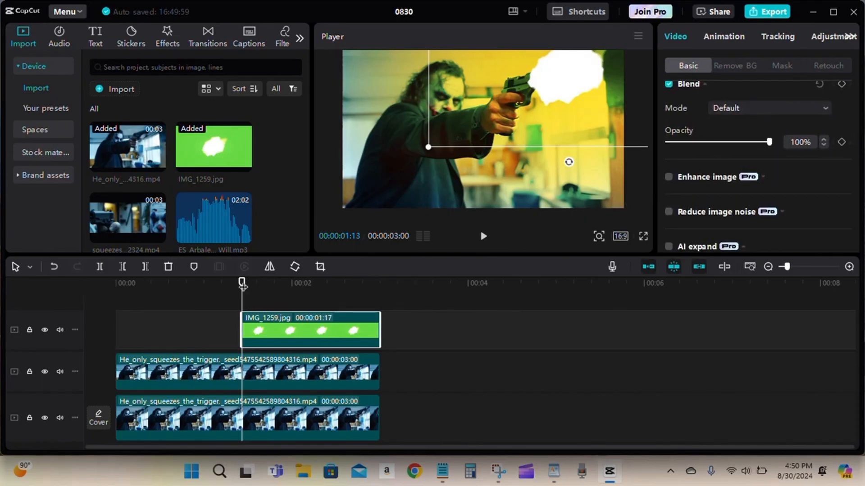
pyautogui.moveTo(242, 285); pyautogui.dragTo(235, 288)
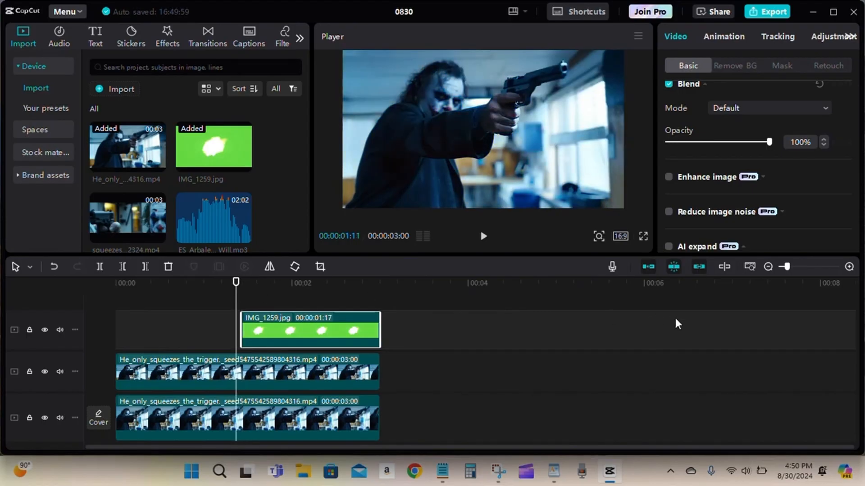
pyautogui.press('Right')
pyautogui.press('Right')
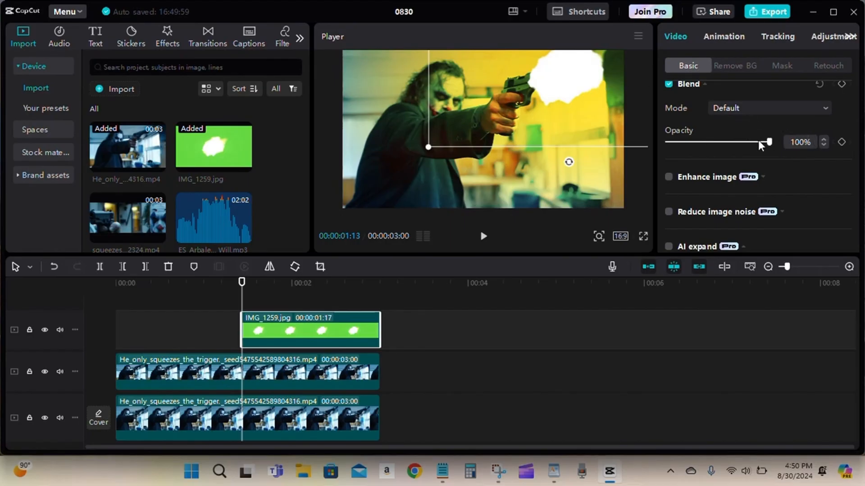
pyautogui.click(841, 142)
pyautogui.press('Right')
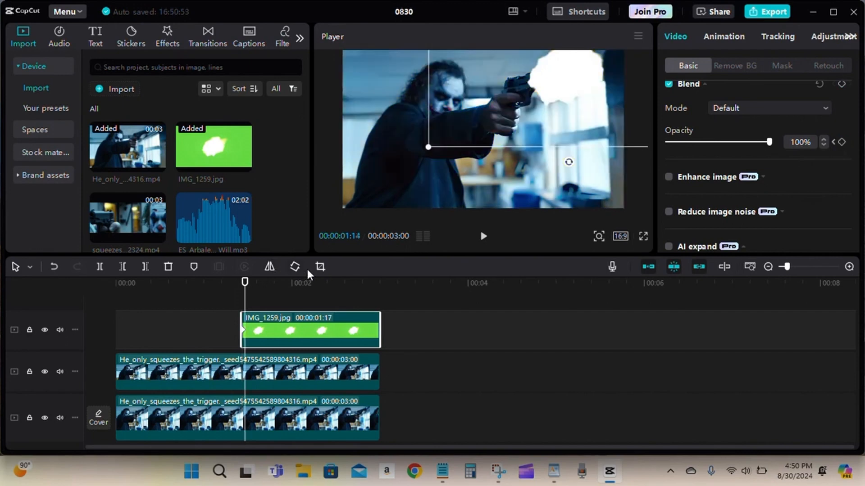
pyautogui.moveTo(770, 142); pyautogui.dragTo(579, 151)
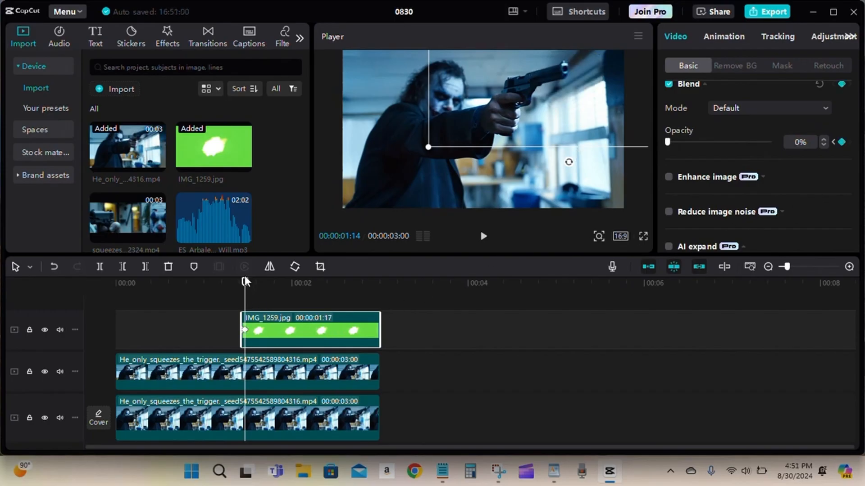
# Play the scene from the start to check the one-frame muzzle flash, and return to 00:00:01:13
pyautogui.moveTo(245, 281); pyautogui.dragTo(154, 282)
pyautogui.click(108, 303)
pyautogui.click(483, 236)
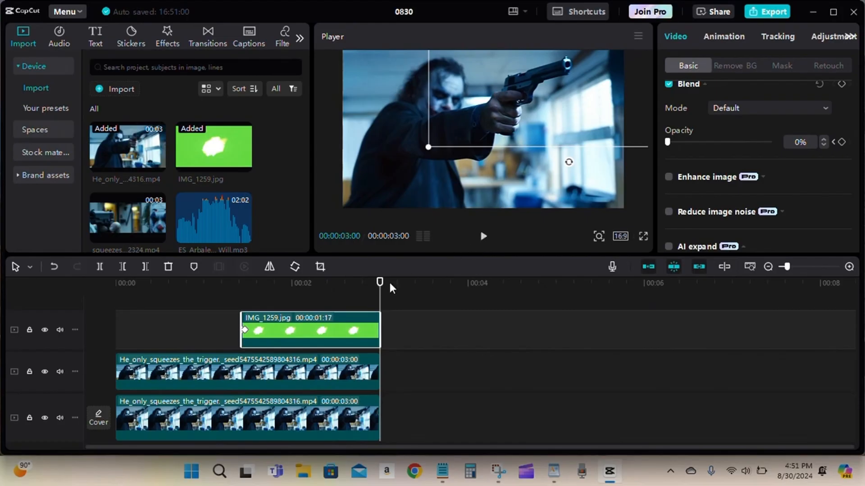
pyautogui.moveTo(377, 283); pyautogui.dragTo(243, 284)
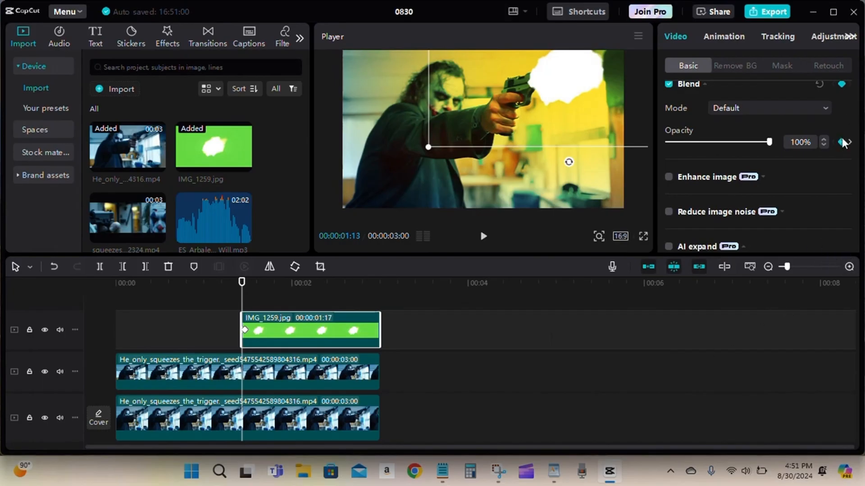
# Apply a Circle mask to the flash image clip
pyautogui.scroll(5, 850, 114)
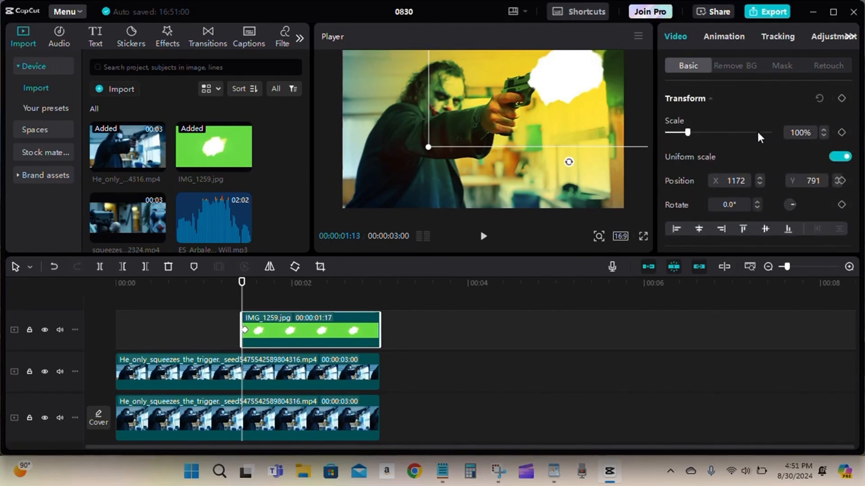
pyautogui.click(776, 67)
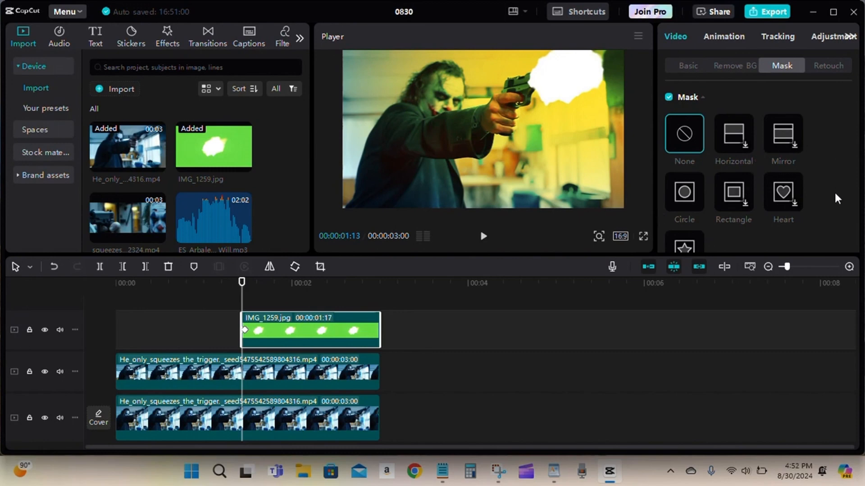
pyautogui.click(683, 195)
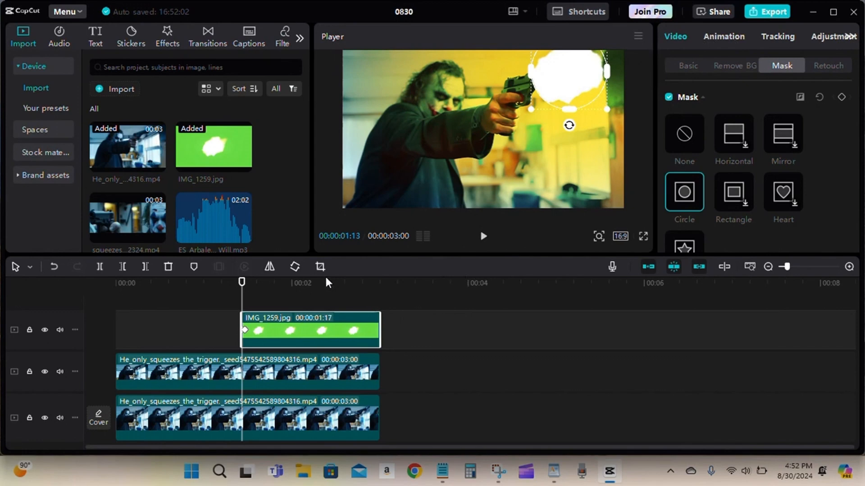
# Scale the flash image to 156% and reposition it at the muzzle, at about X 1181, Y 804
pyautogui.click(689, 66)
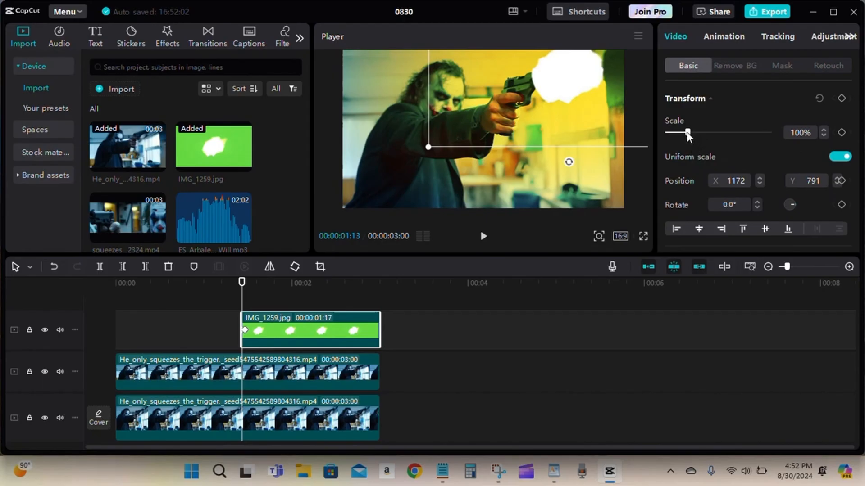
pyautogui.moveTo(688, 132); pyautogui.dragTo(698, 132)
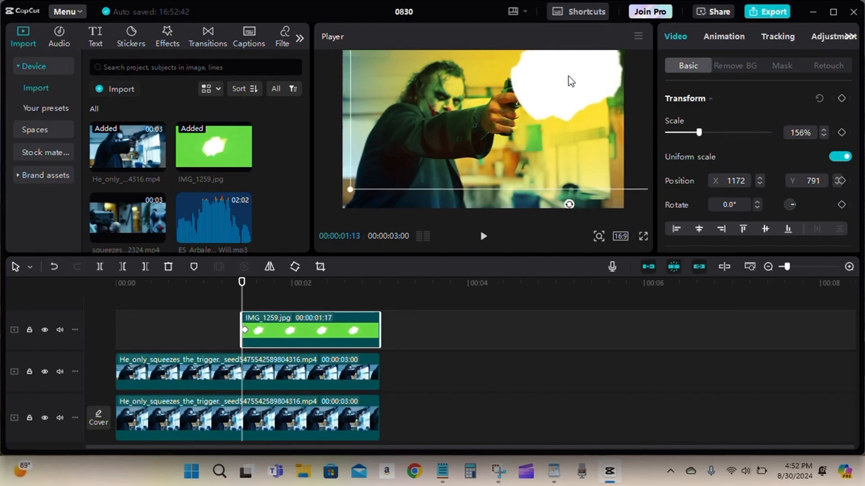
pyautogui.moveTo(563, 62)
pyautogui.mouseDown()
pyautogui.moveTo(614, 57)
pyautogui.moveTo(561, 54)
pyautogui.moveTo(558, 62)
pyautogui.mouseUp()
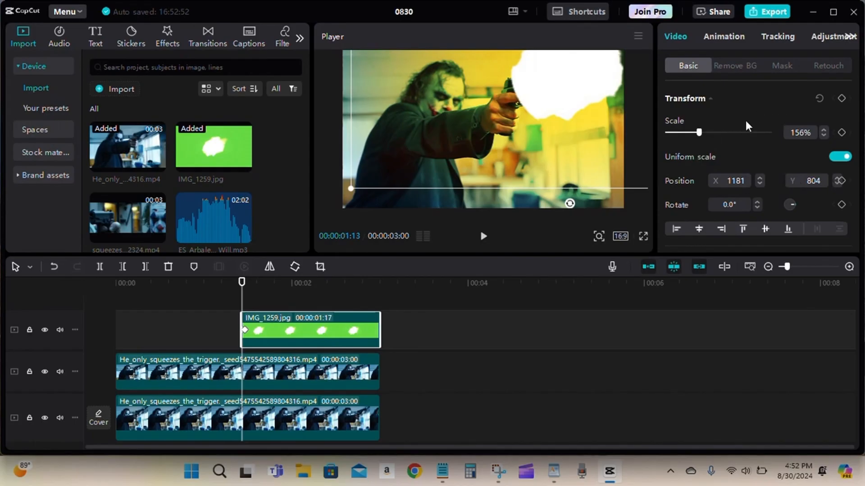
# Shrink the flash image's circle mask to about 96 by 97
pyautogui.click(781, 65)
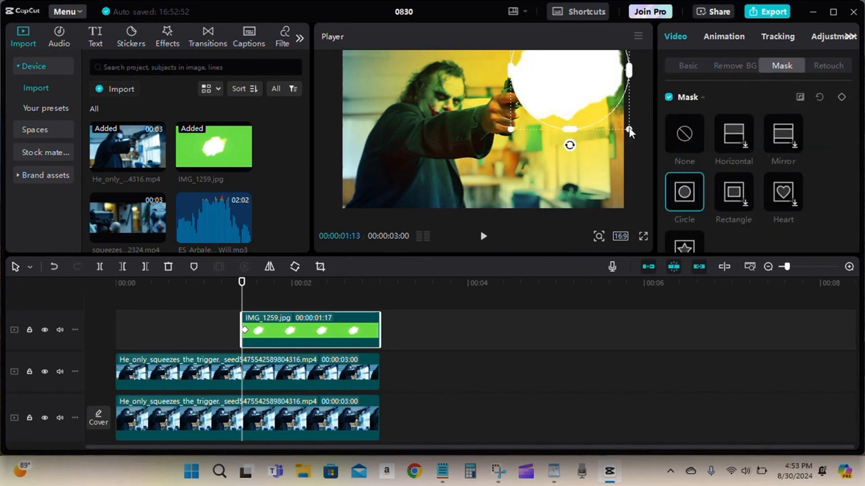
pyautogui.moveTo(629, 128); pyautogui.dragTo(601, 115)
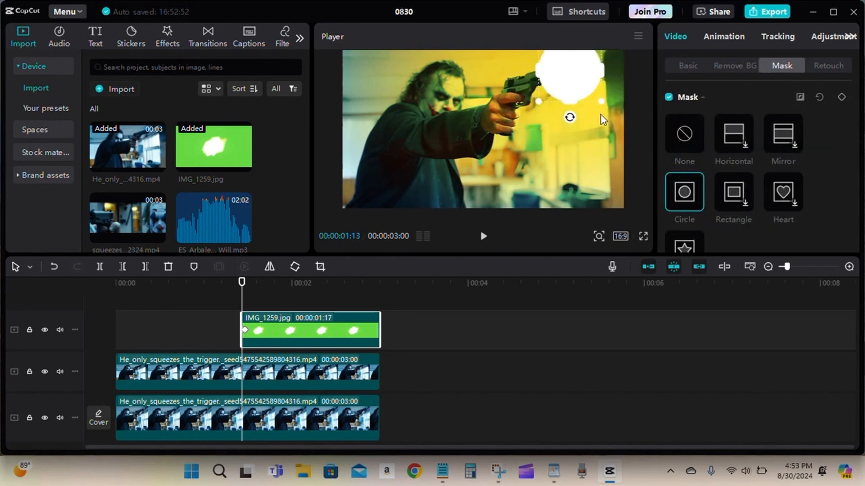
pyautogui.moveTo(601, 101); pyautogui.dragTo(615, 132)
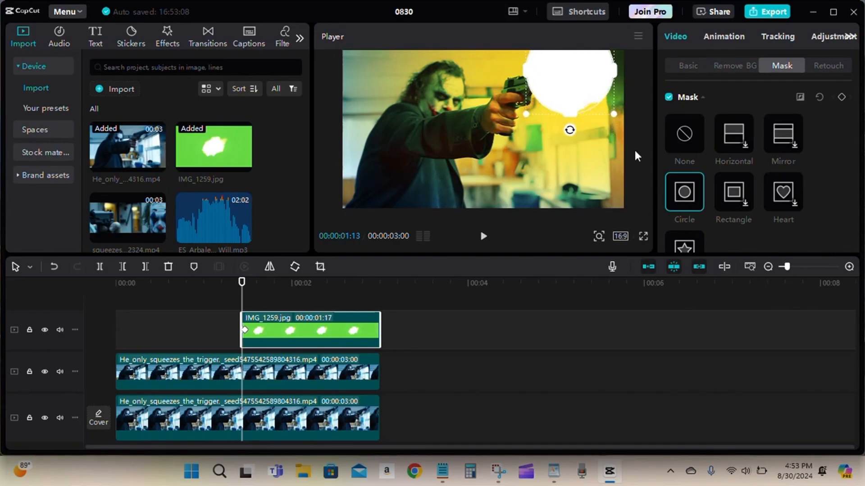
# Feather the flash image's circle mask by 6 and shift it toward the muzzle, to about X -15, Y -1
pyautogui.scroll(-4, 821, 202)
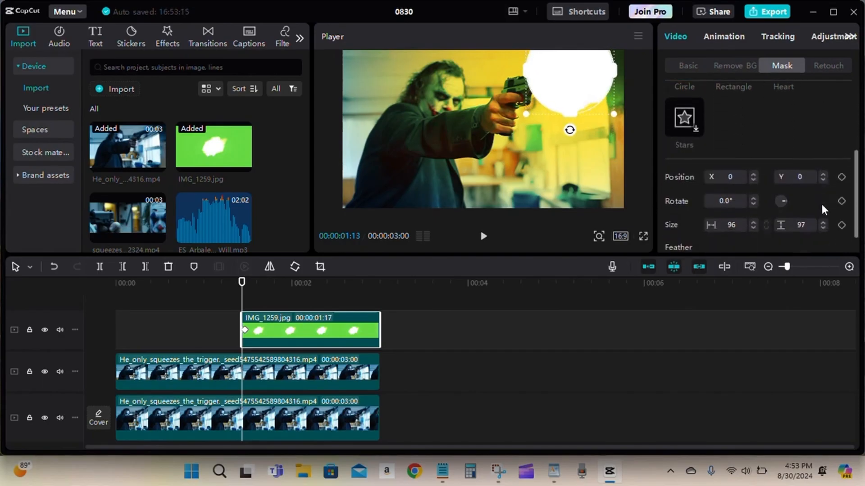
pyautogui.moveTo(667, 234)
pyautogui.mouseDown()
pyautogui.moveTo(681, 233)
pyautogui.moveTo(672, 234)
pyautogui.mouseUp()
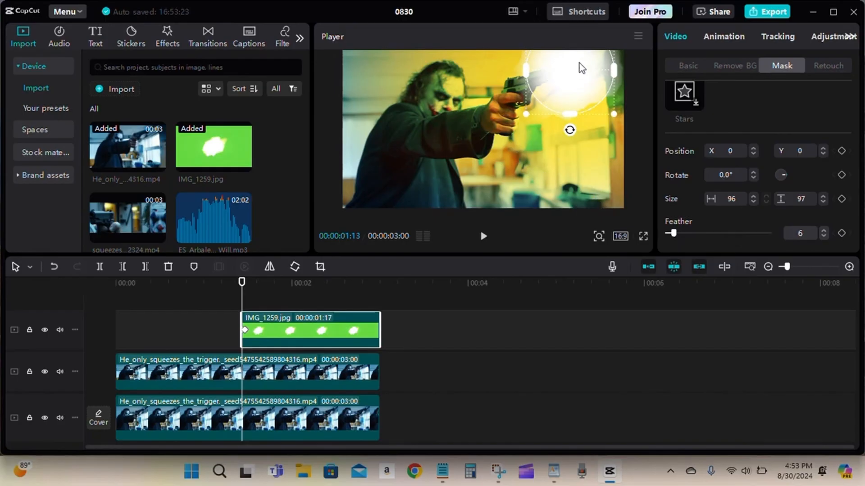
pyautogui.moveTo(576, 69); pyautogui.dragTo(562, 71)
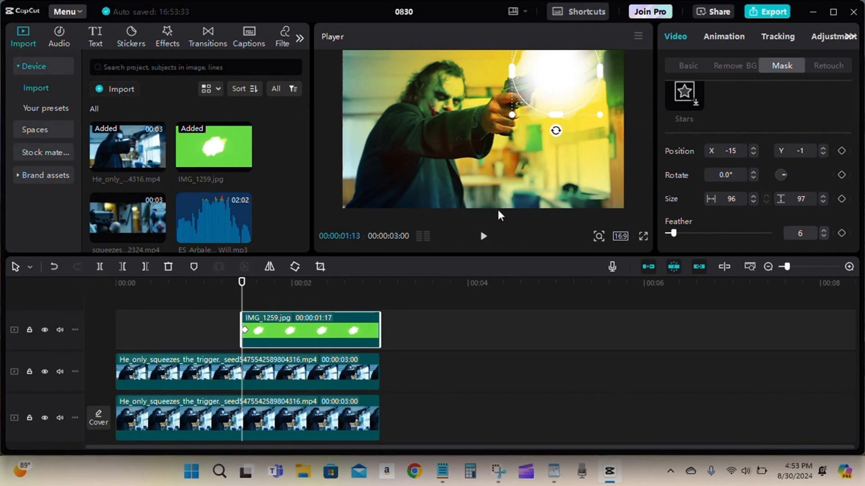
# Play the scene to check the feathered muzzle flash
pyautogui.click(689, 65)
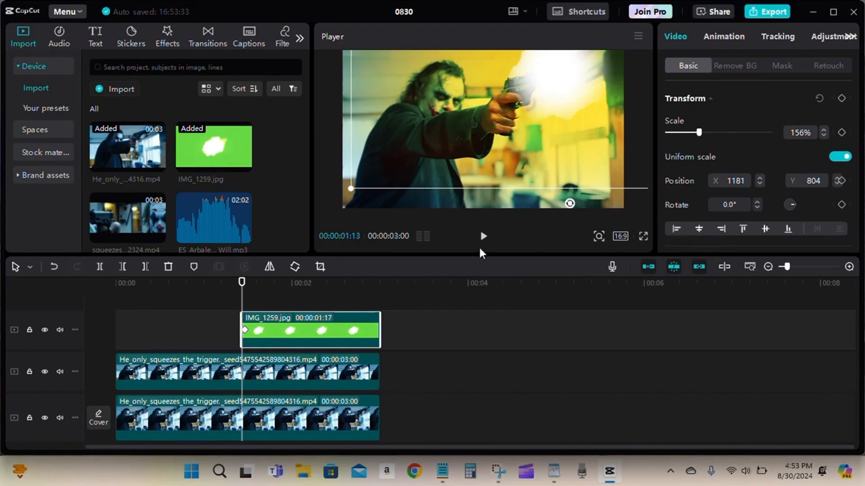
pyautogui.click(456, 331)
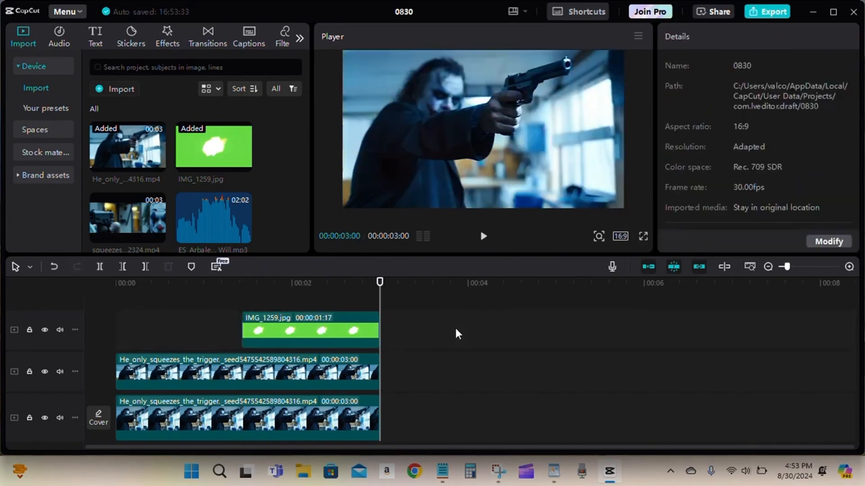
pyautogui.click(483, 236)
pyautogui.click(484, 236)
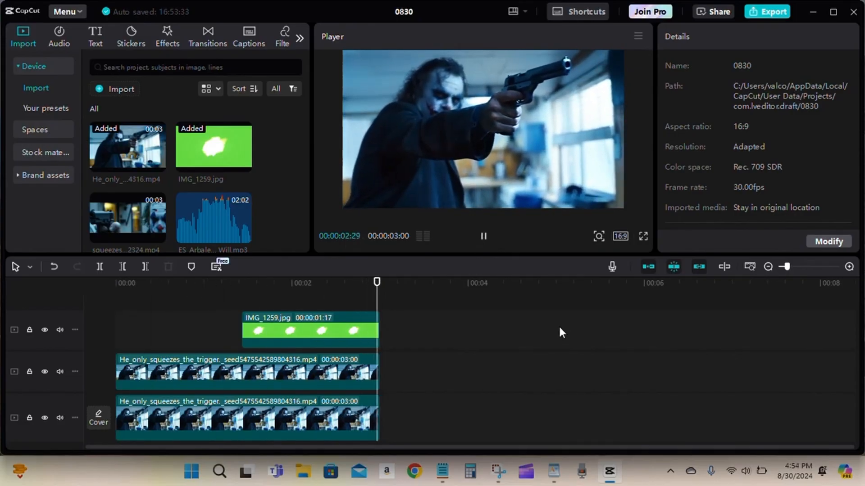
pyautogui.click(483, 236)
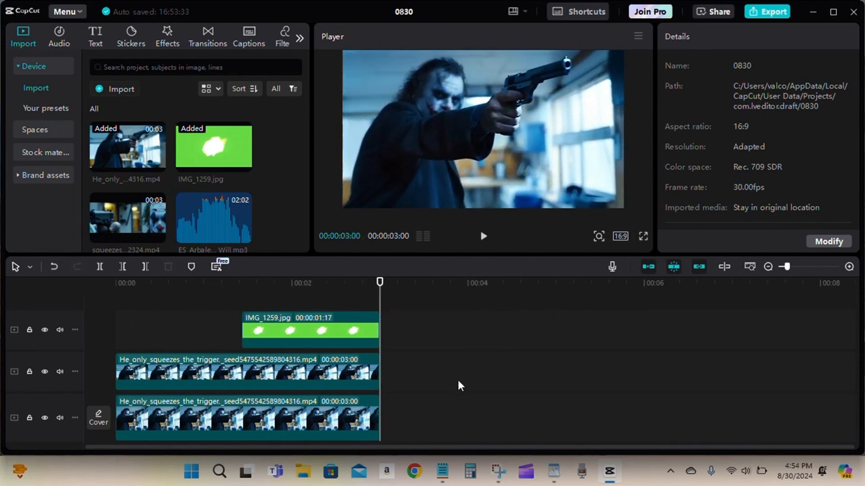
# Add the imported audio Industrial Room Tone, Light Hum 01.mp3 to the timeline at 00:00:00:00
pyautogui.scroll(-5, 295, 193)
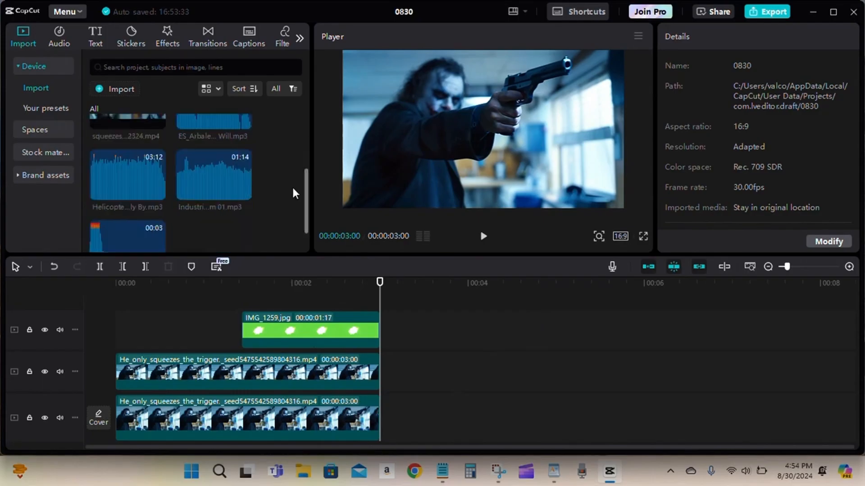
pyautogui.scroll(5, 294, 194)
pyautogui.scroll(-3, 294, 194)
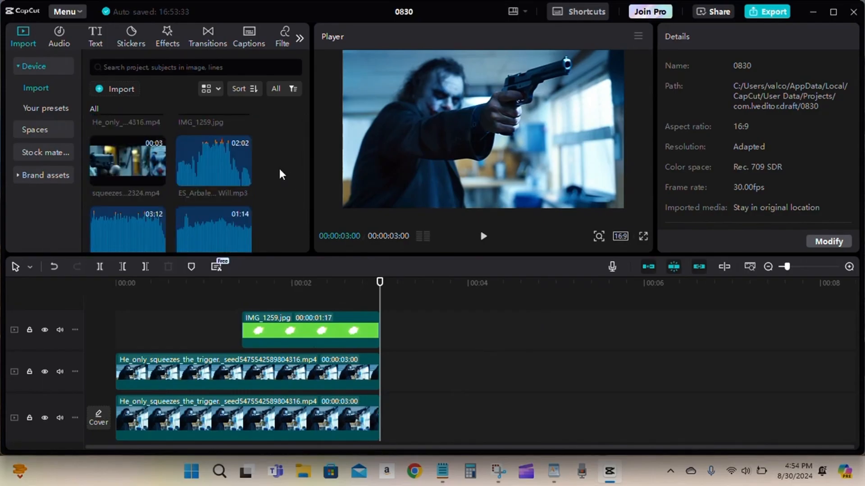
pyautogui.scroll(-2, 278, 168)
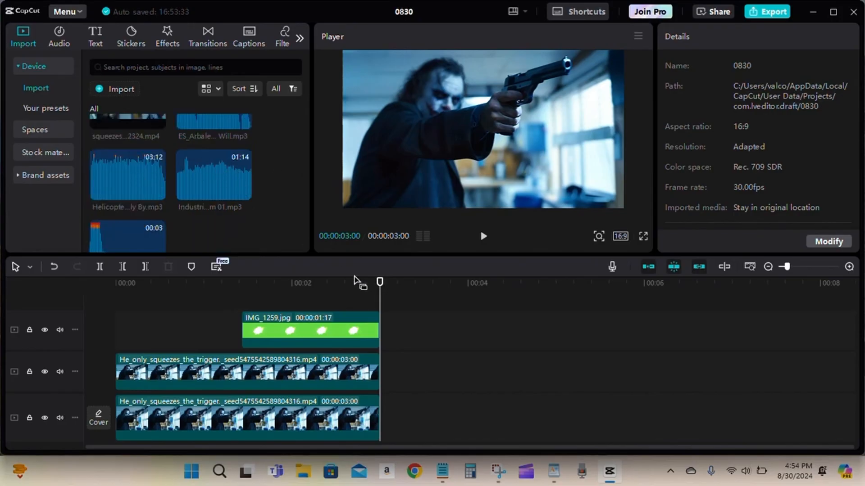
pyautogui.moveTo(380, 282); pyautogui.dragTo(87, 293)
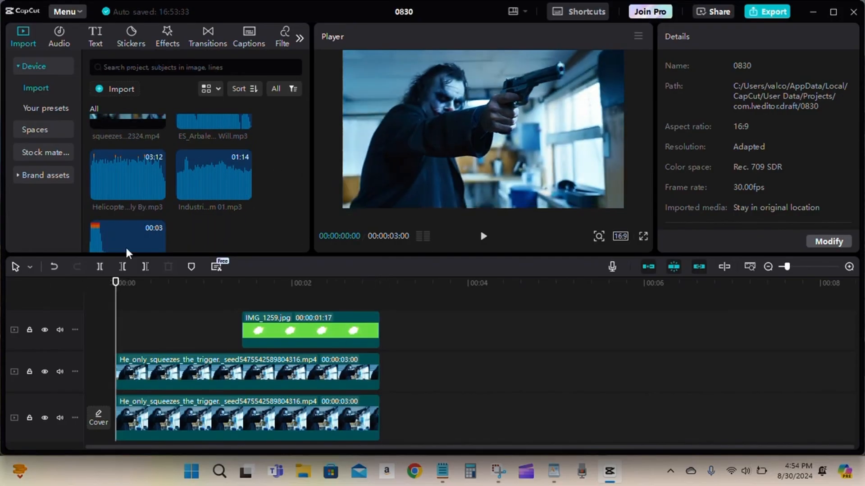
pyautogui.click(208, 166)
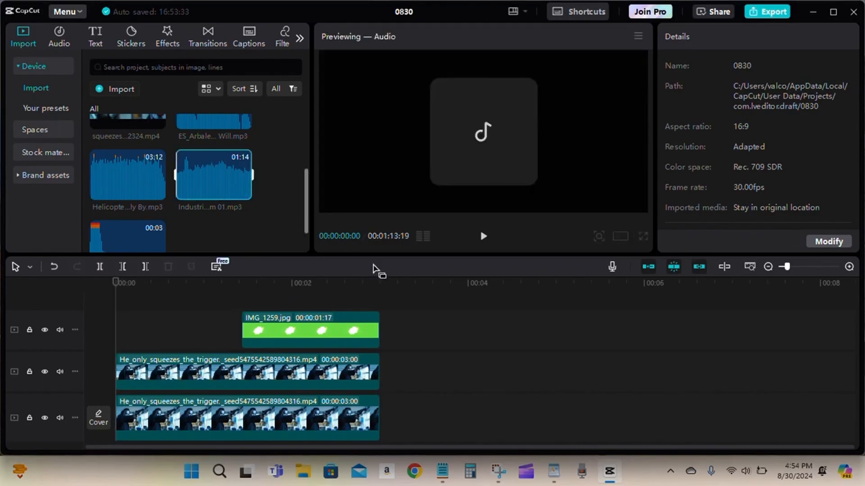
pyautogui.scroll(-1, 487, 388)
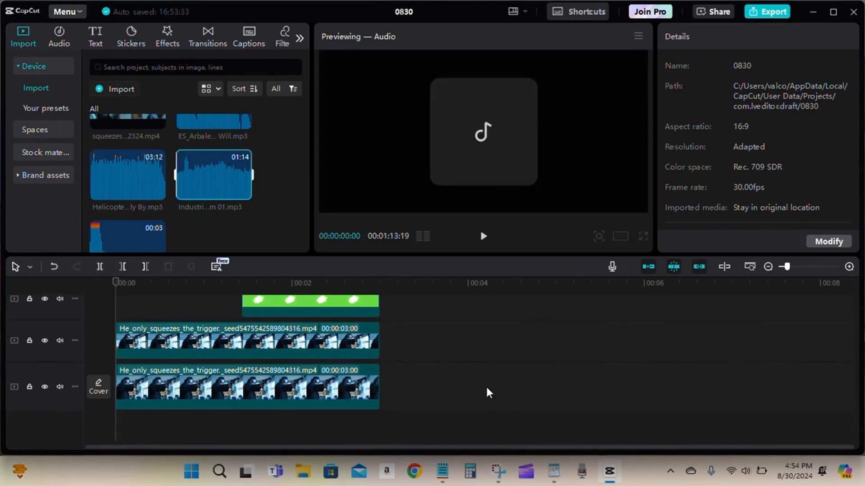
pyautogui.click(243, 192)
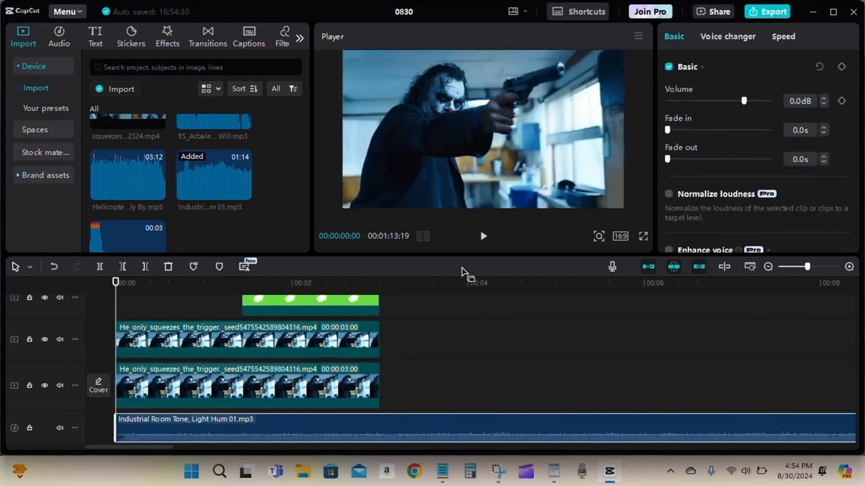
# Preview the room tone, split its clip at 00:00:03:00 where the video ends, and delete the excess
pyautogui.click(483, 237)
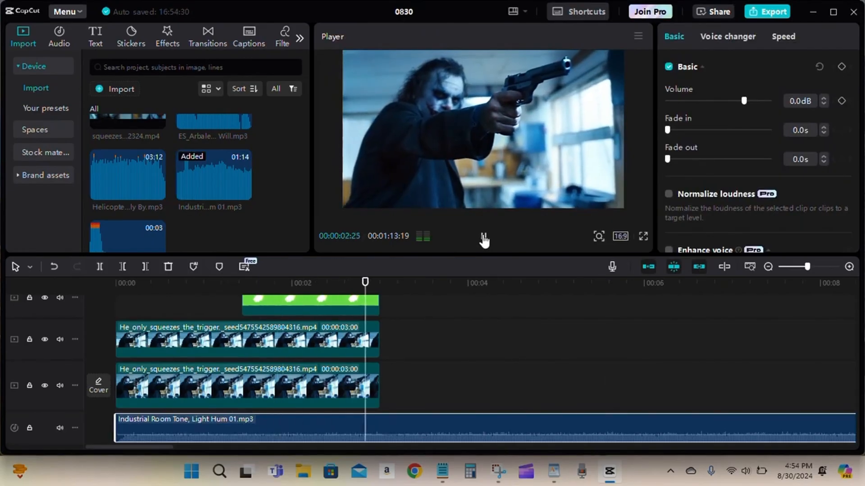
pyautogui.click(483, 237)
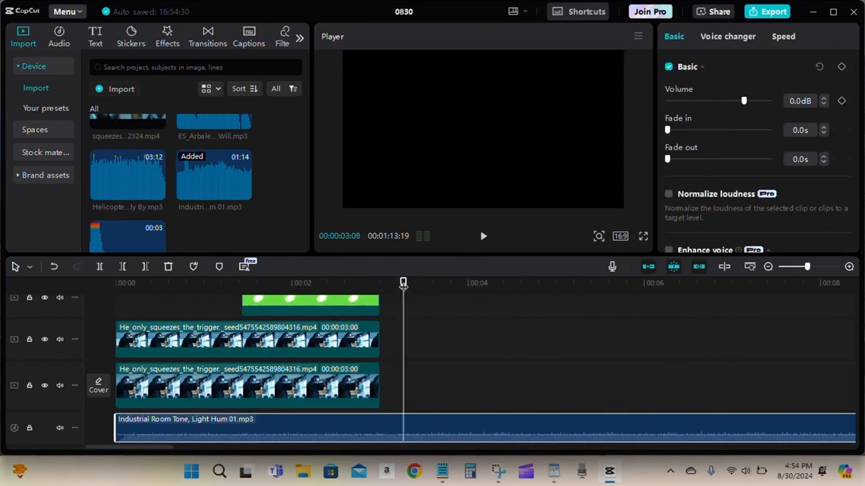
pyautogui.moveTo(403, 282); pyautogui.dragTo(379, 302)
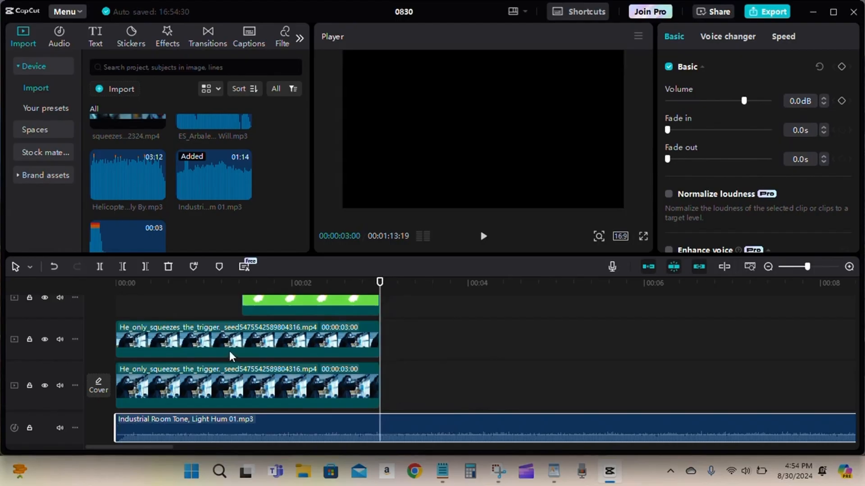
pyautogui.click(100, 267)
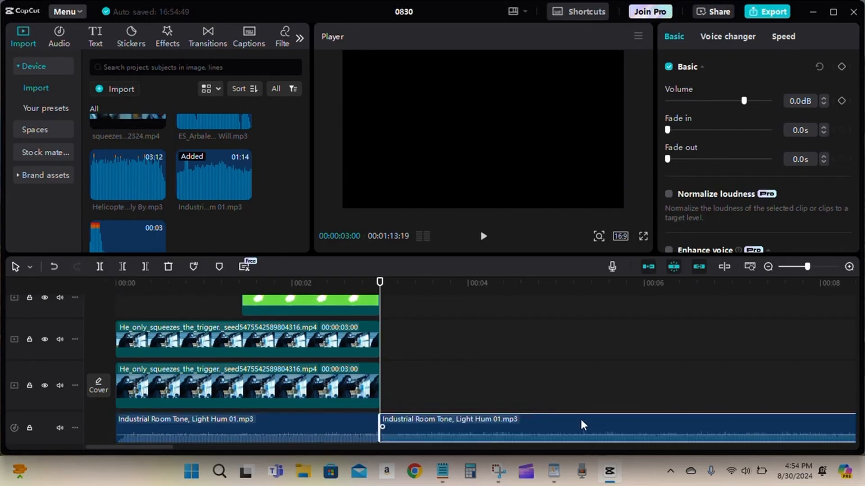
pyautogui.press('Delete')
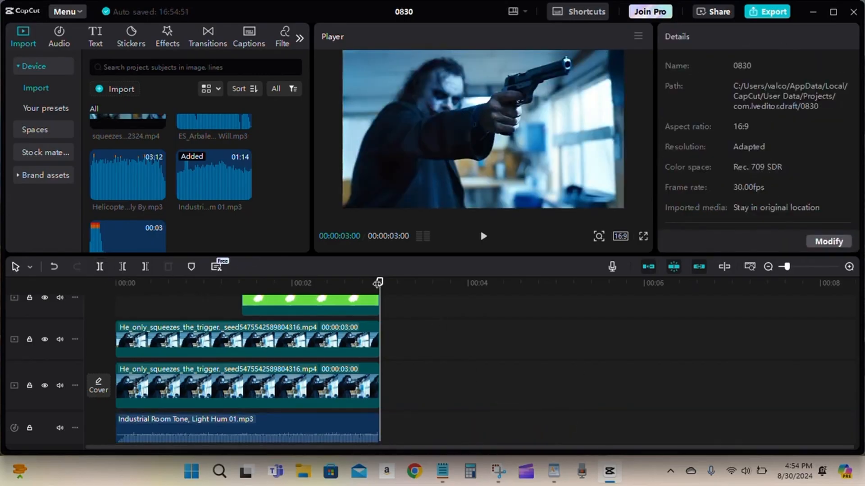
# Add the audio Machine Gun, Auto, Heavy Shot, With Tail.mp3 at the start of the timeline and play it back
pyautogui.moveTo(377, 281); pyautogui.dragTo(127, 283)
pyautogui.moveTo(81, 297); pyautogui.dragTo(59, 303)
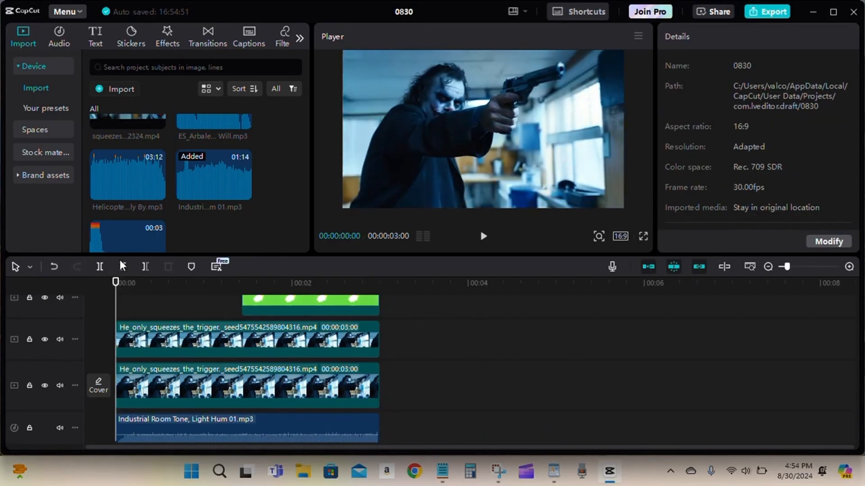
pyautogui.scroll(-1, 294, 190)
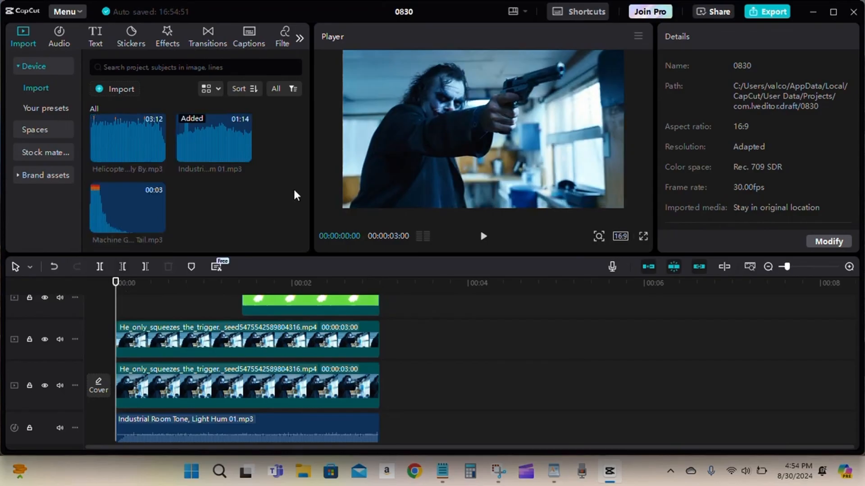
pyautogui.click(158, 224)
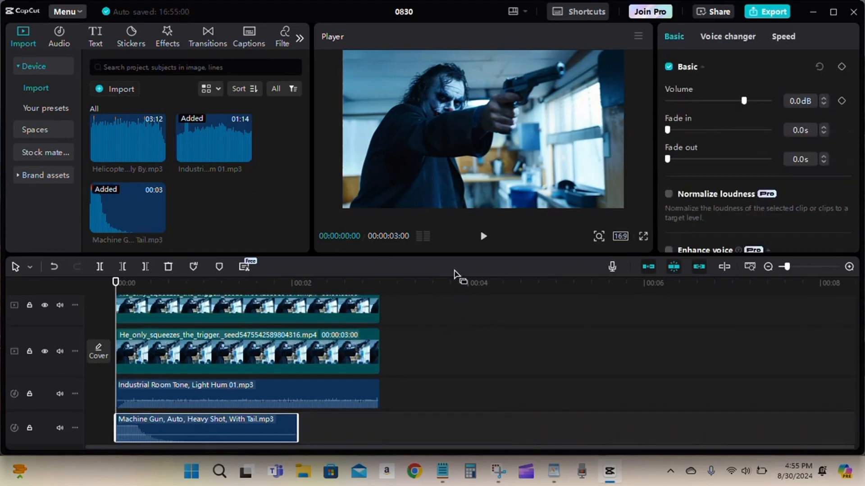
pyautogui.click(483, 237)
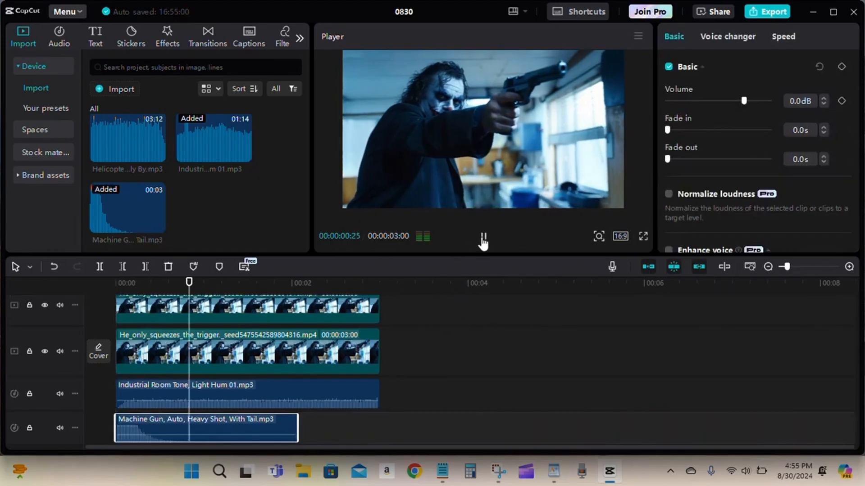
pyautogui.click(483, 236)
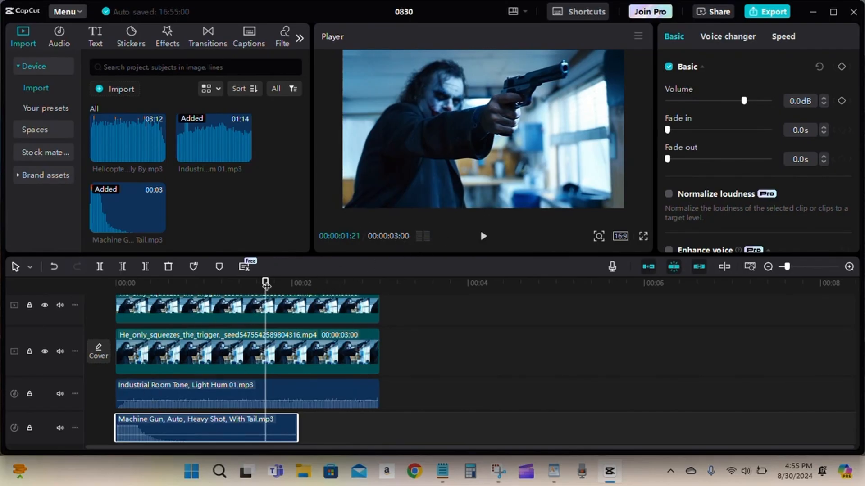
# Try starting the room tone clip at 00:00:01:13, play the scene, and move the clip back to the timeline start
pyautogui.scroll(3, 467, 362)
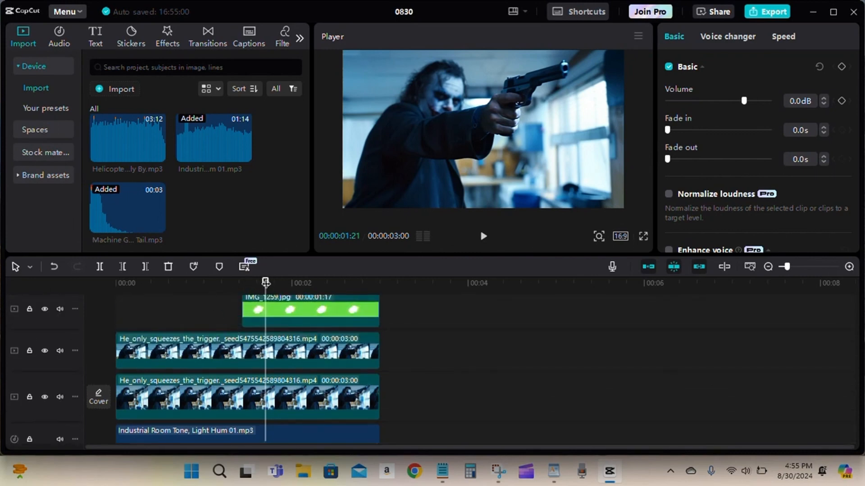
pyautogui.moveTo(266, 277); pyautogui.dragTo(242, 277)
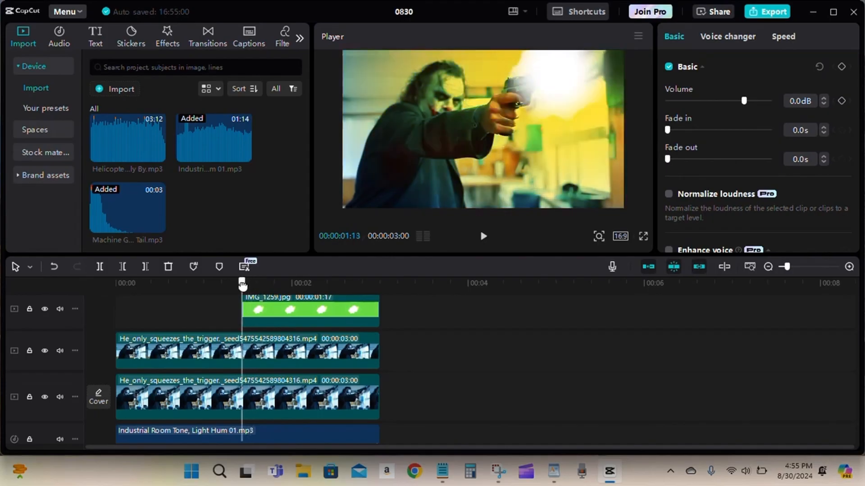
pyautogui.scroll(-1, 425, 364)
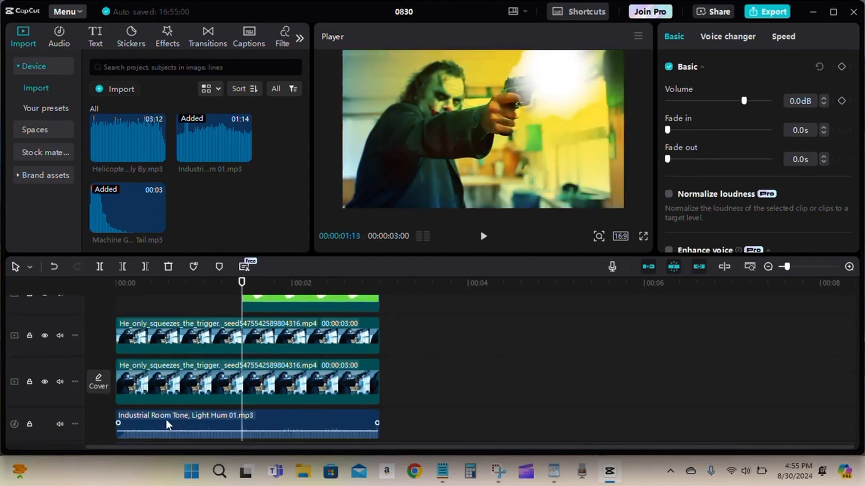
pyautogui.moveTo(162, 416); pyautogui.dragTo(290, 419)
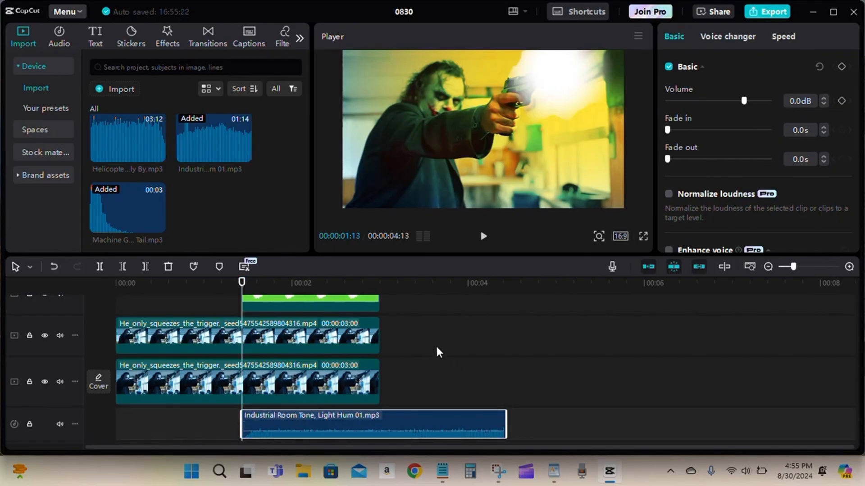
pyautogui.moveTo(240, 285); pyautogui.dragTo(83, 278)
pyautogui.click(483, 237)
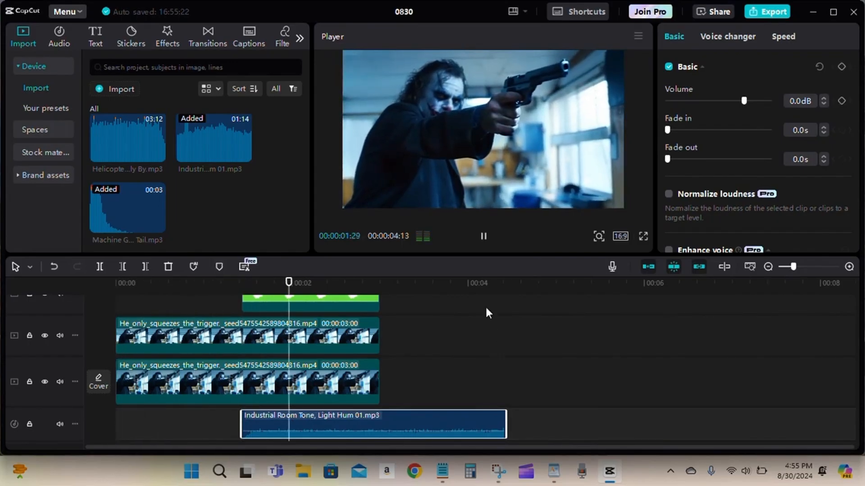
pyautogui.click(484, 236)
pyautogui.moveTo(444, 419); pyautogui.dragTo(305, 421)
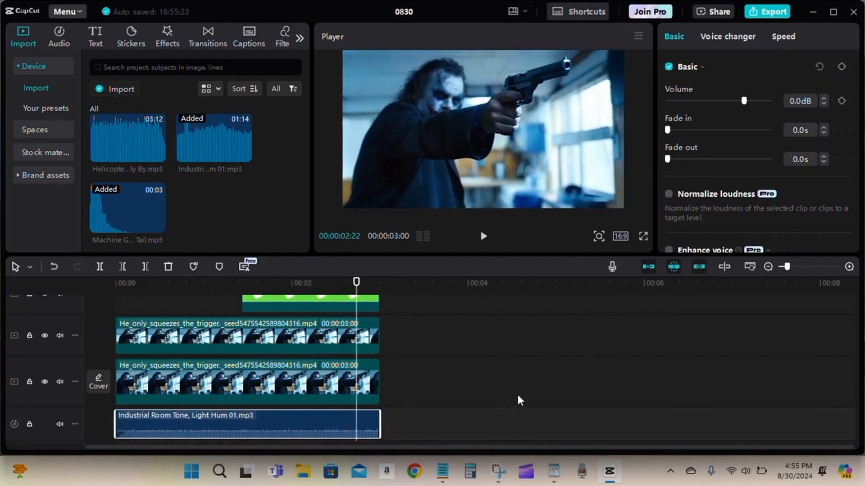
# Move the Machine Gun, Auto, Heavy Shot, With Tail.mp3 clip to start at the muzzle flash at 00:00:01:13, and play the scene
pyautogui.scroll(-1, 517, 392)
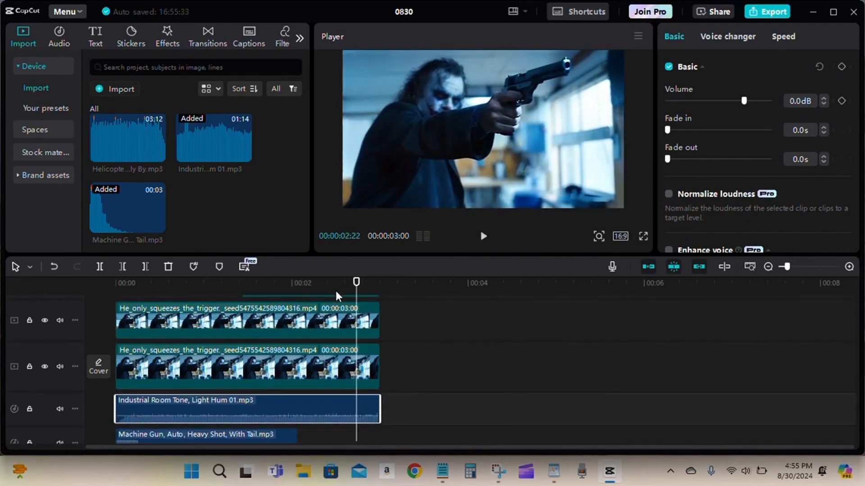
pyautogui.moveTo(356, 287); pyautogui.dragTo(241, 291)
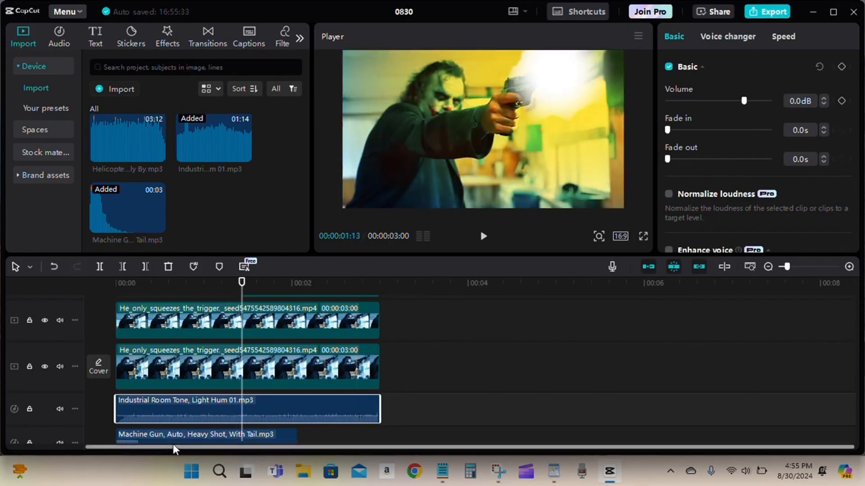
pyautogui.moveTo(174, 432); pyautogui.dragTo(300, 420)
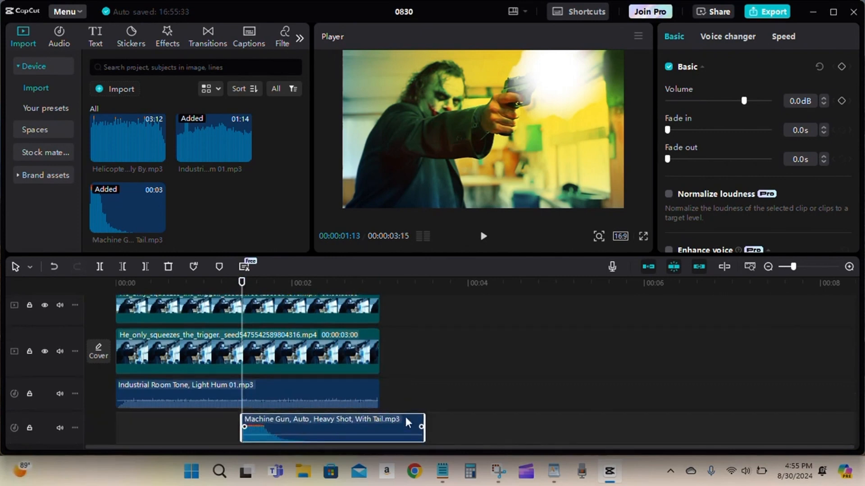
pyautogui.moveTo(242, 283); pyautogui.dragTo(80, 279)
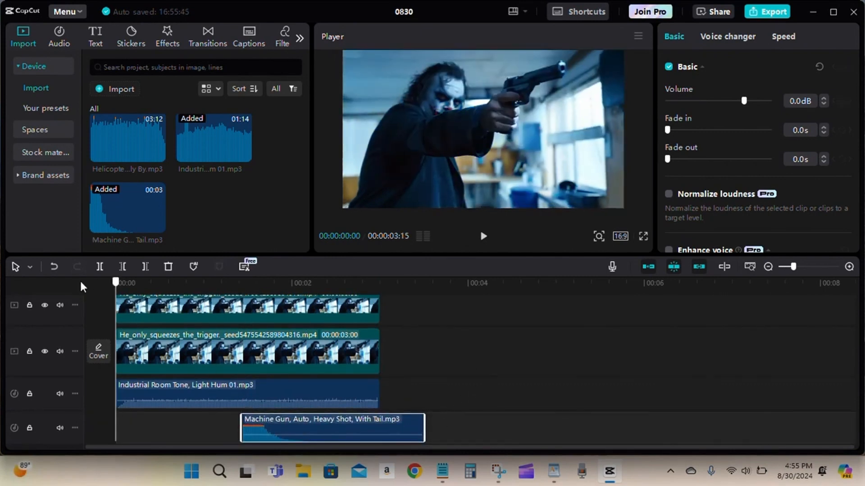
pyautogui.click(484, 236)
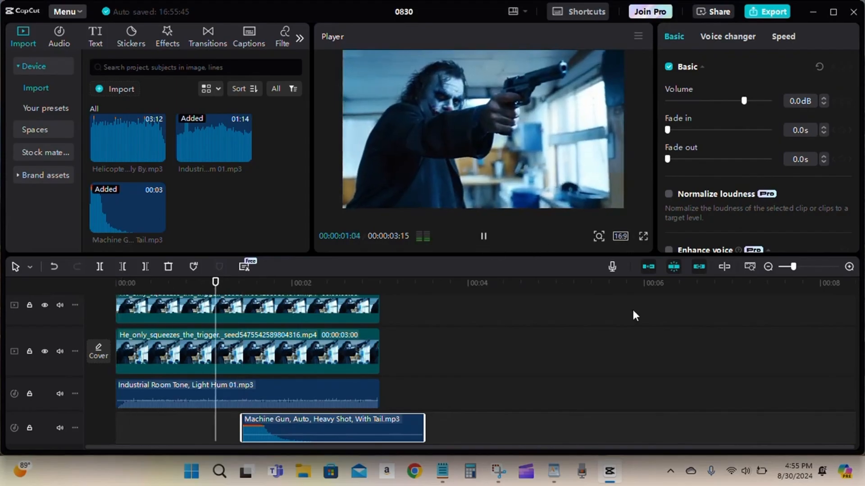
pyautogui.click(484, 236)
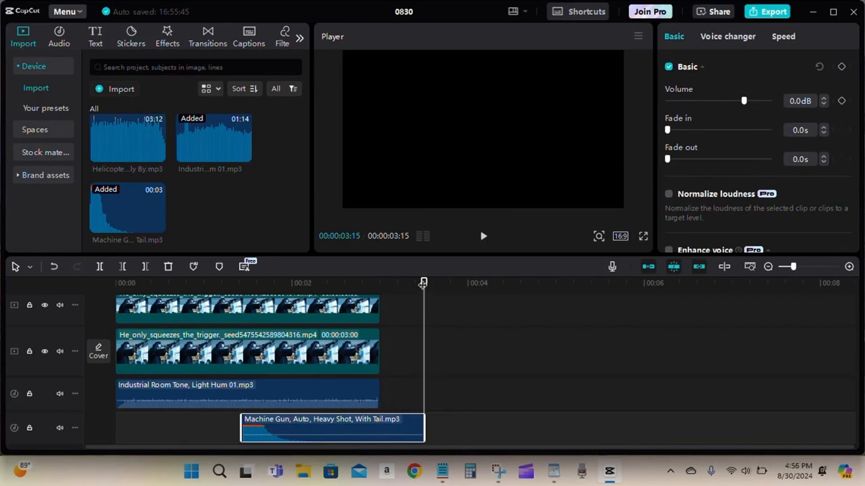
pyautogui.moveTo(422, 282); pyautogui.dragTo(93, 315)
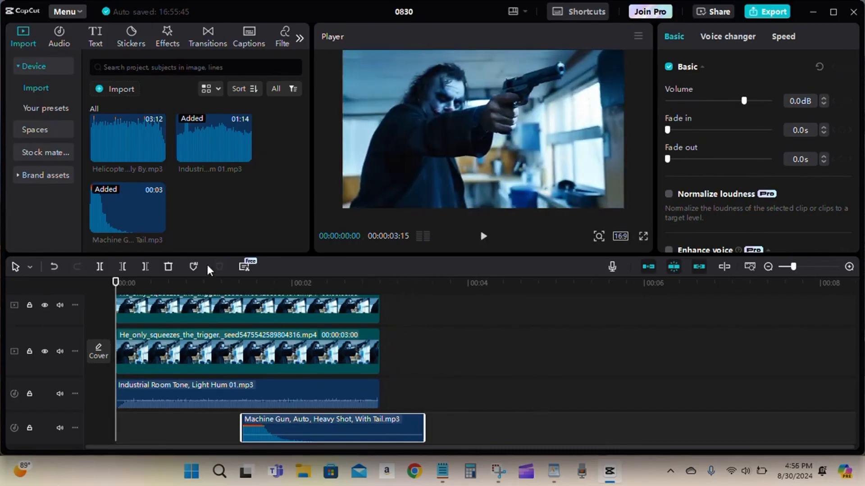
# Add the imported music ES_Arbalest Rain STEMS BASS to the timeline at 00:00:00:00 and play it back with the scene
pyautogui.scroll(1, 239, 222)
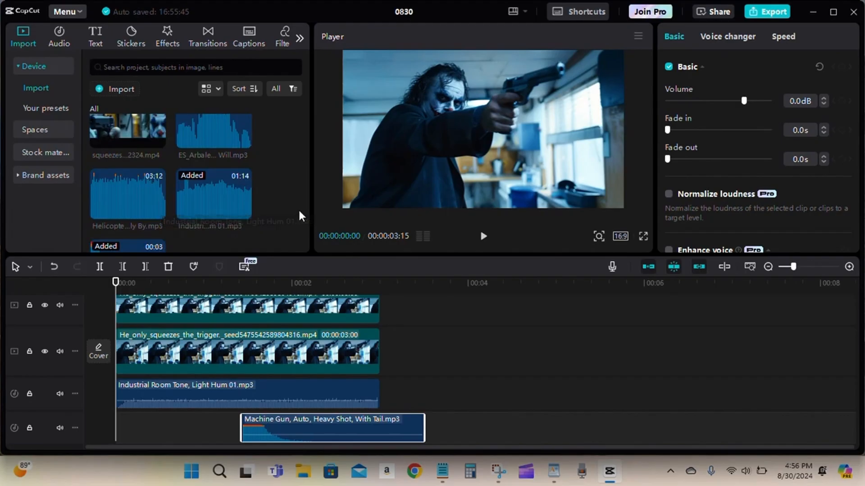
pyautogui.scroll(2, 288, 198)
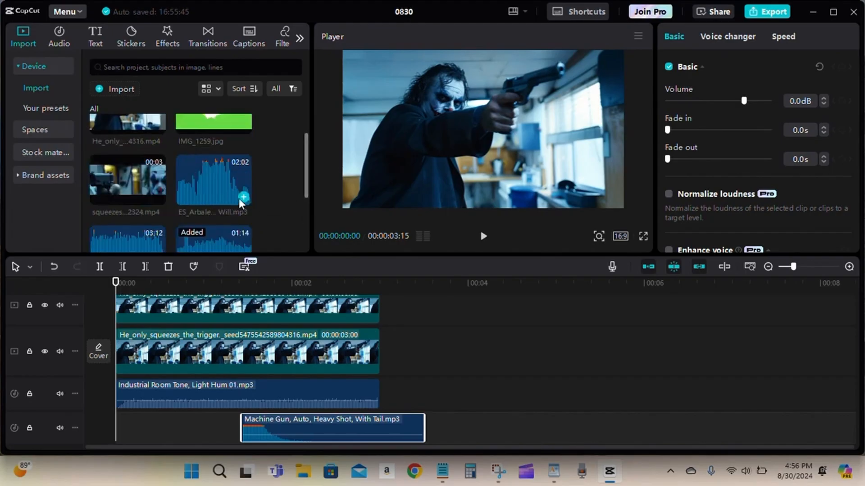
pyautogui.click(244, 197)
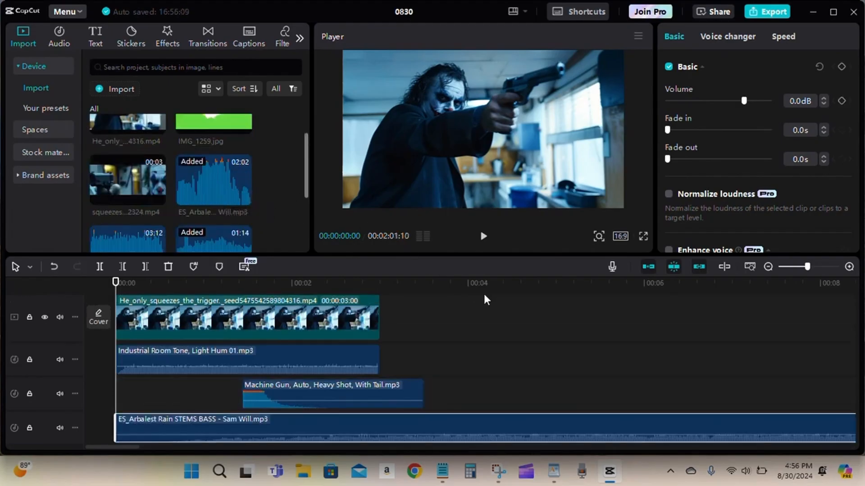
pyautogui.click(482, 238)
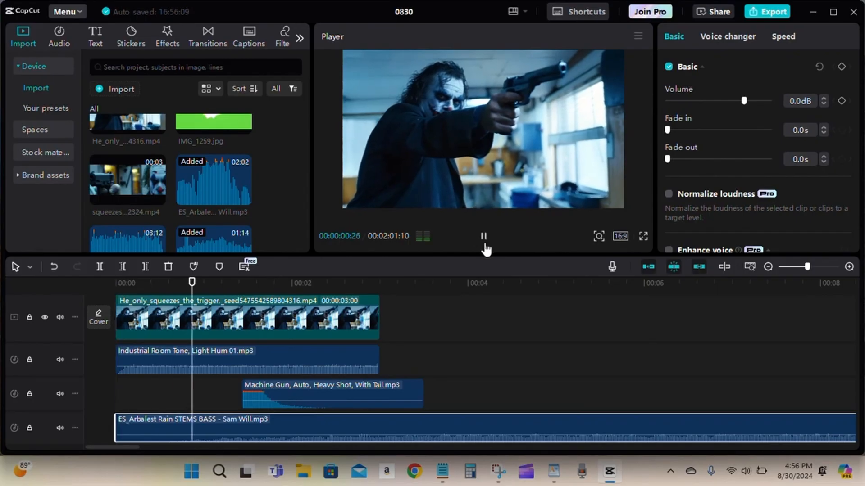
pyautogui.click(483, 238)
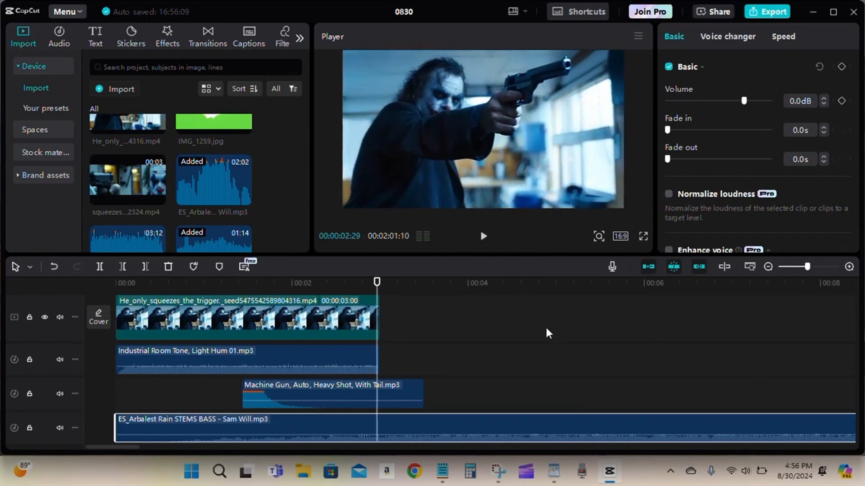
pyautogui.click(483, 238)
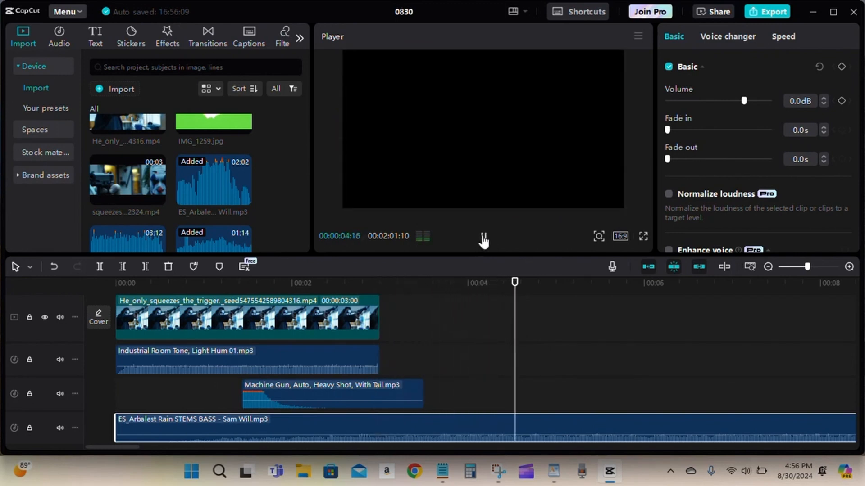
pyautogui.click(482, 238)
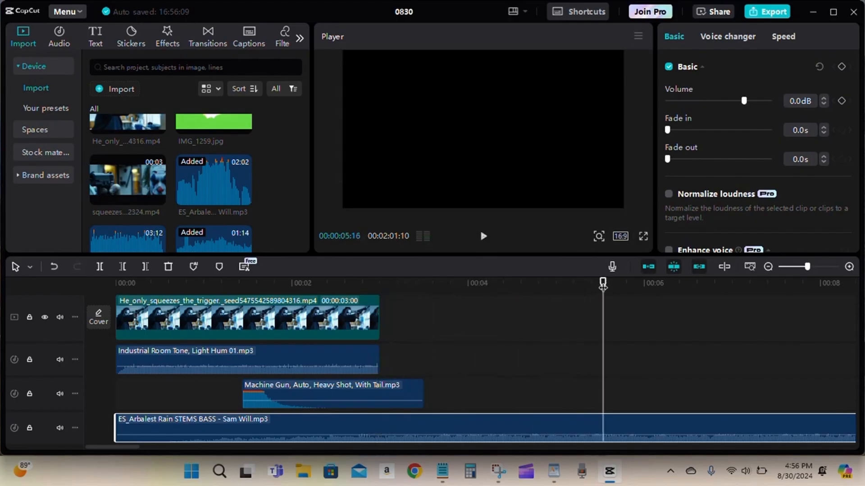
# Replay the scene from the start, set the music clip's volume to 7.1 dB, and preview the louder mix
pyautogui.moveTo(603, 281); pyautogui.dragTo(99, 301)
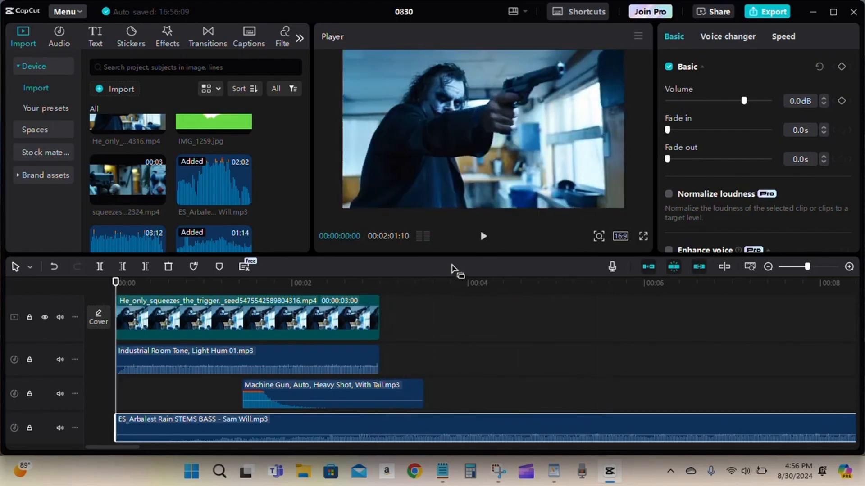
pyautogui.click(484, 238)
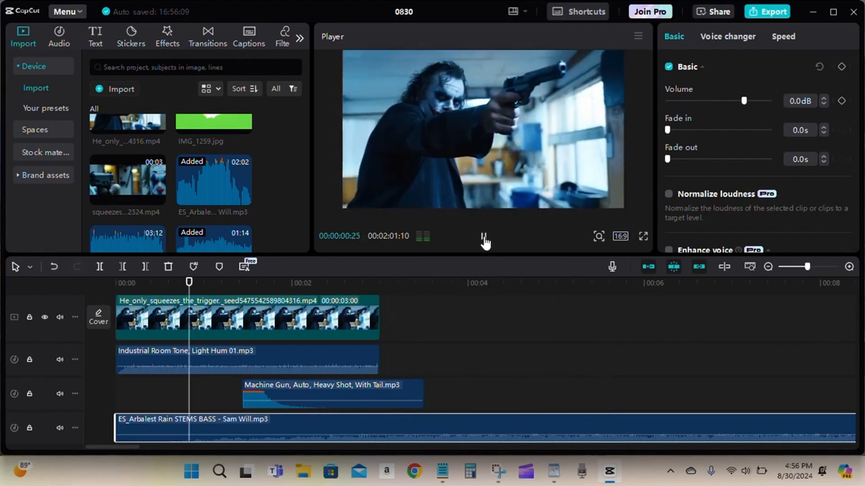
pyautogui.click(483, 239)
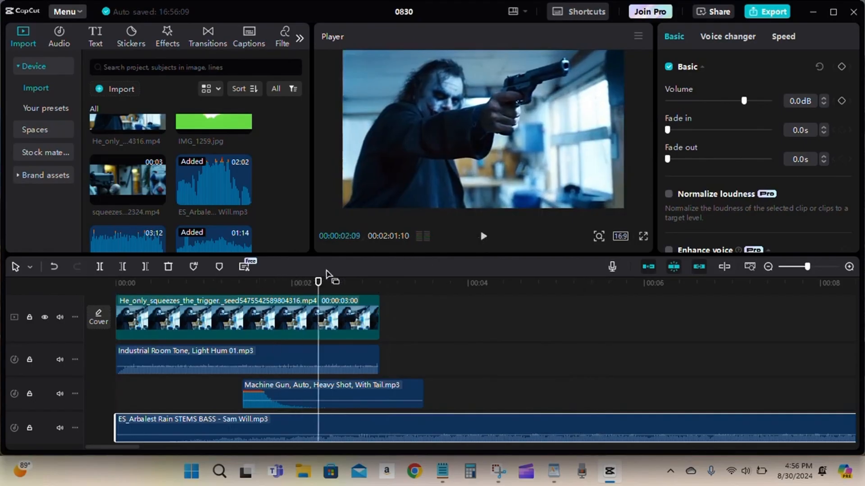
pyautogui.moveTo(318, 282); pyautogui.dragTo(115, 288)
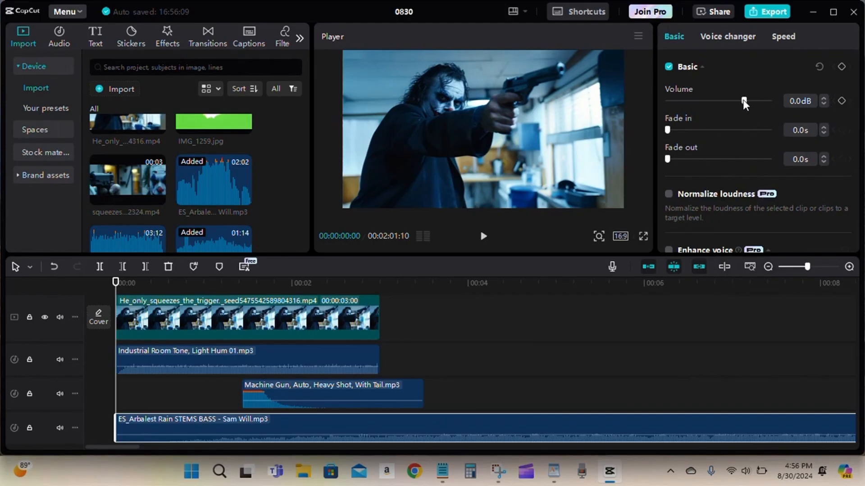
pyautogui.moveTo(743, 101); pyautogui.dragTo(751, 102)
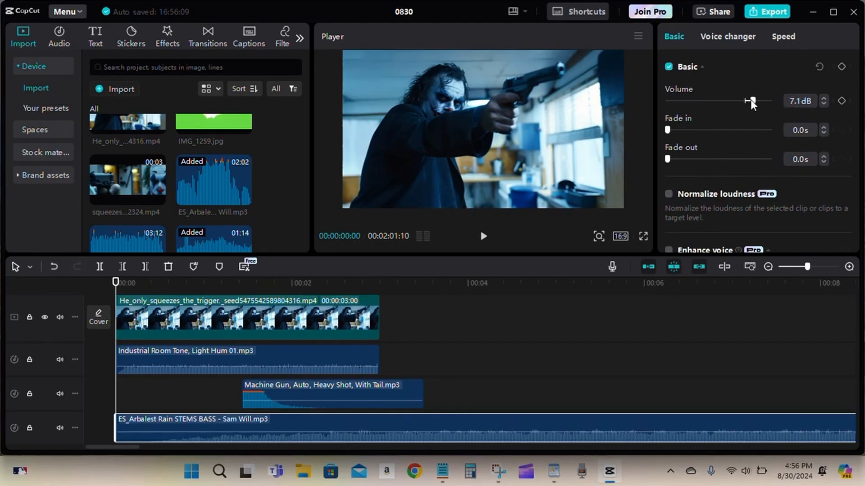
pyautogui.click(484, 237)
pyautogui.click(485, 237)
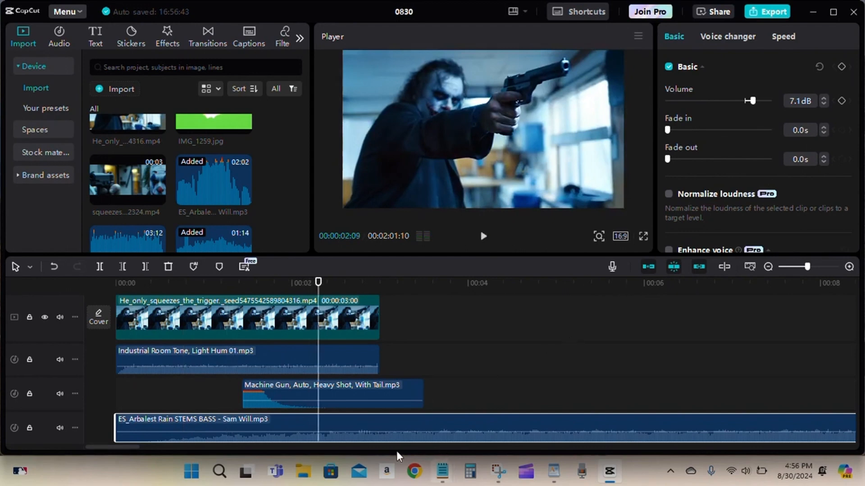
# Listen to the part of the music clip around 00:00:42 to find a suitable section for the scene
pyautogui.click(119, 441)
pyautogui.scroll(-1, 162, 446)
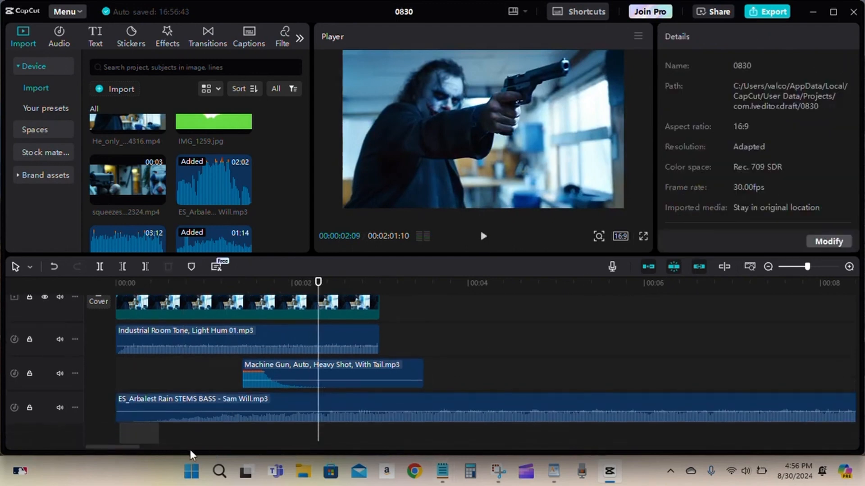
pyautogui.moveTo(109, 445); pyautogui.dragTo(364, 445)
pyautogui.click(220, 283)
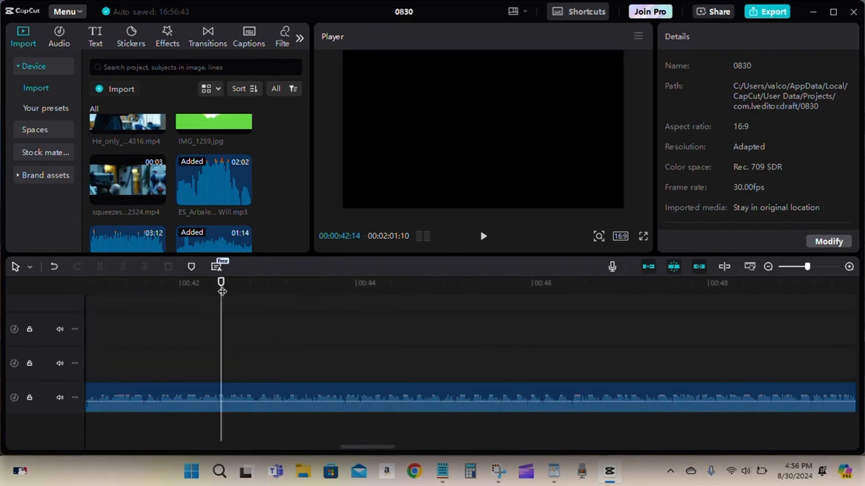
pyautogui.click(482, 237)
pyautogui.click(481, 238)
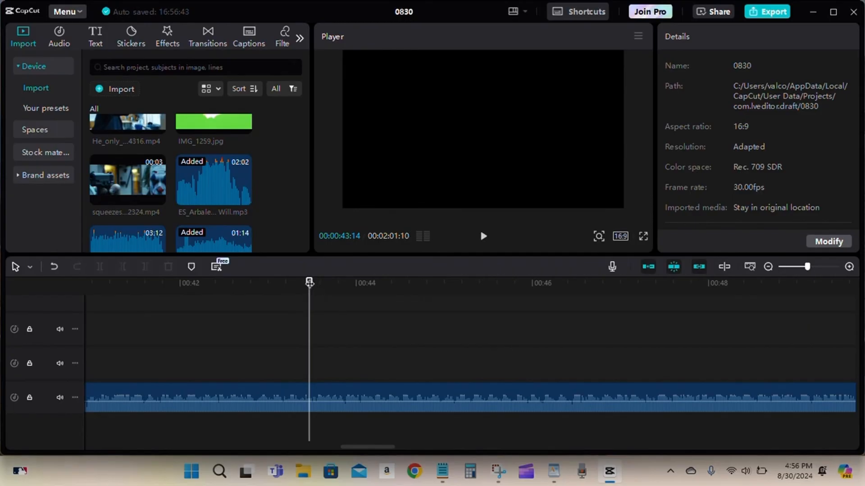
pyautogui.moveTo(309, 282); pyautogui.dragTo(161, 299)
pyautogui.click(483, 238)
pyautogui.click(483, 237)
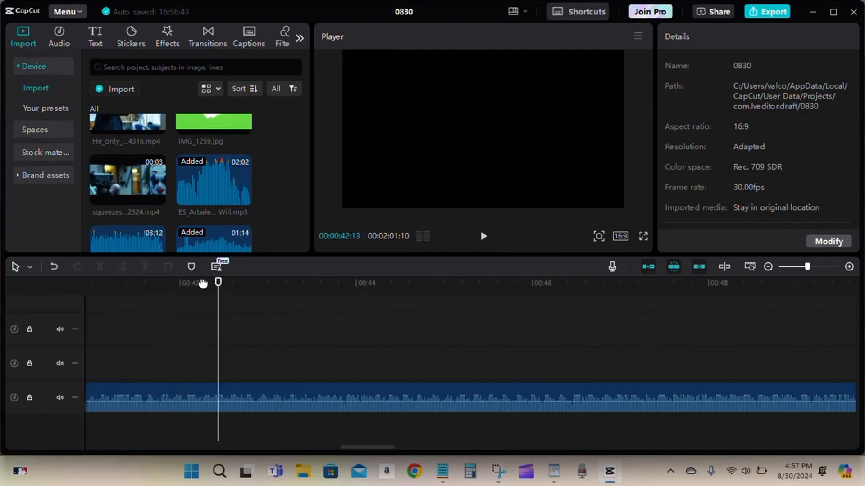
# Split the music clip at 00:00:42:03 and delete the part before the cut
pyautogui.moveTo(218, 283); pyautogui.dragTo(189, 286)
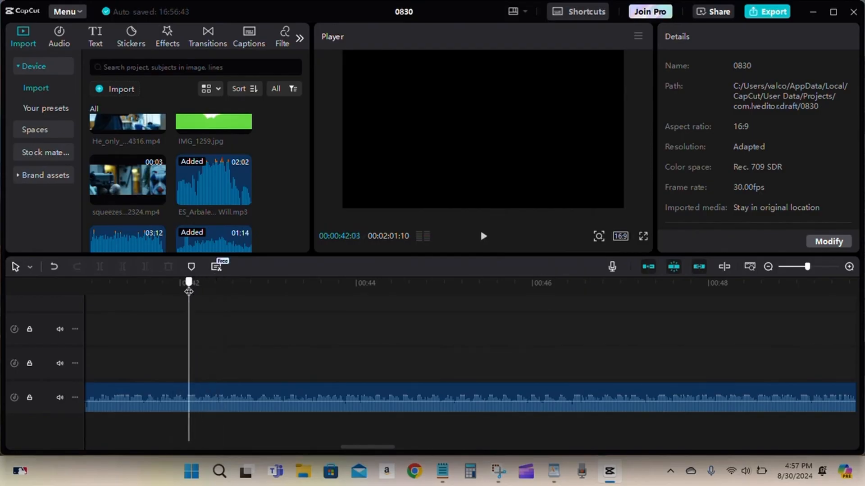
pyautogui.click(219, 399)
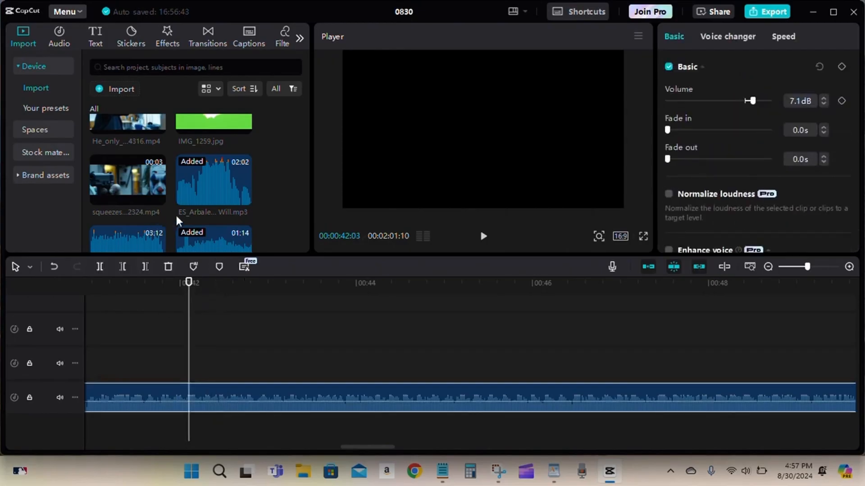
pyautogui.click(100, 267)
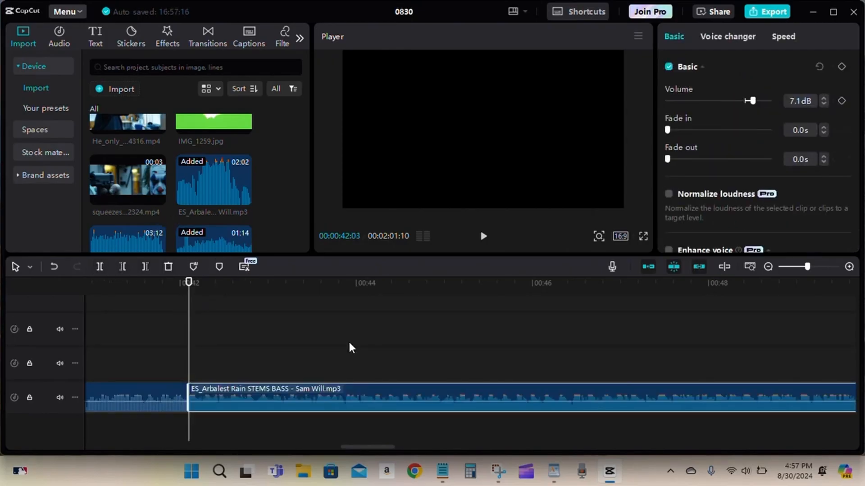
pyautogui.click(140, 391)
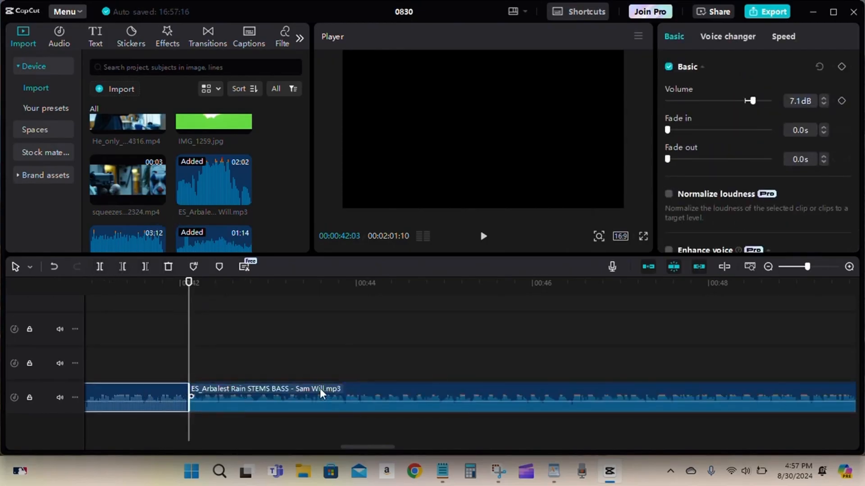
pyautogui.press('Delete')
# Move the remaining music clip to the timeline start and play the scene with it
pyautogui.moveTo(376, 446); pyautogui.dragTo(358, 447)
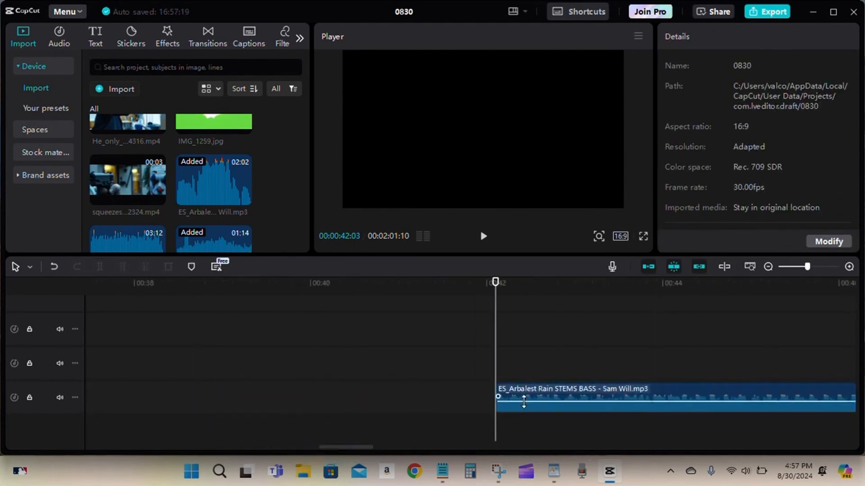
pyautogui.click(682, 383)
pyautogui.moveTo(688, 387); pyautogui.dragTo(48, 396)
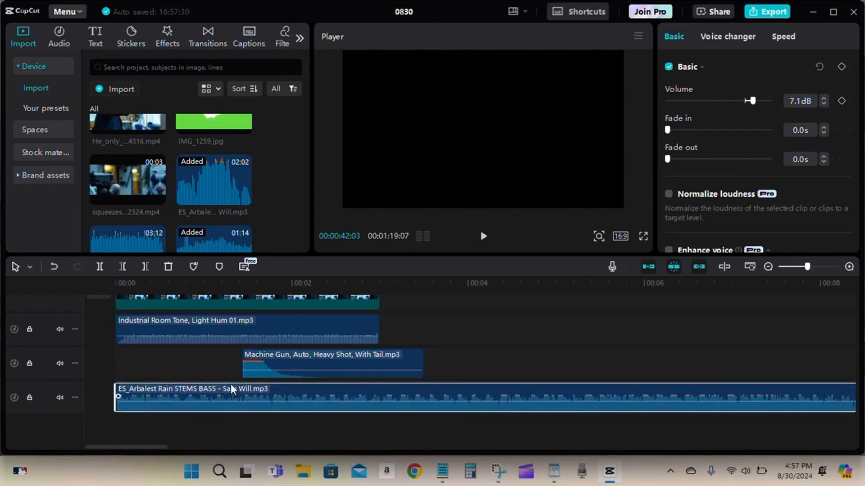
pyautogui.moveTo(300, 385); pyautogui.dragTo(261, 390)
pyautogui.click(116, 284)
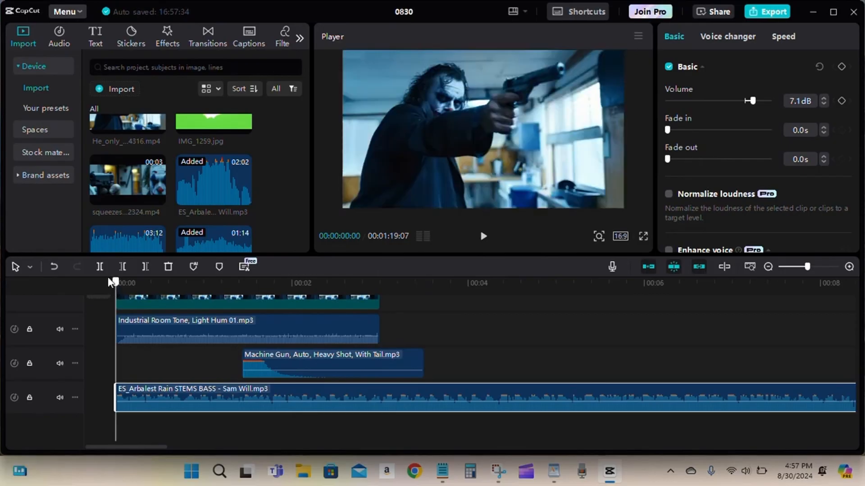
pyautogui.click(483, 236)
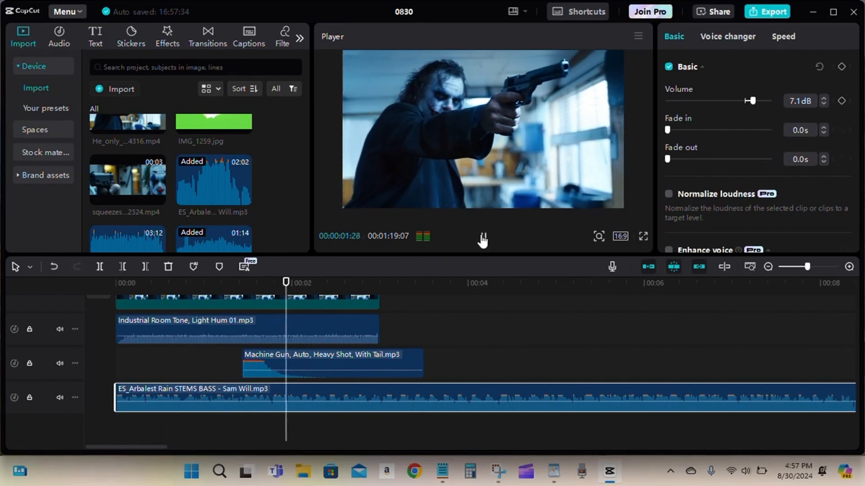
pyautogui.click(483, 238)
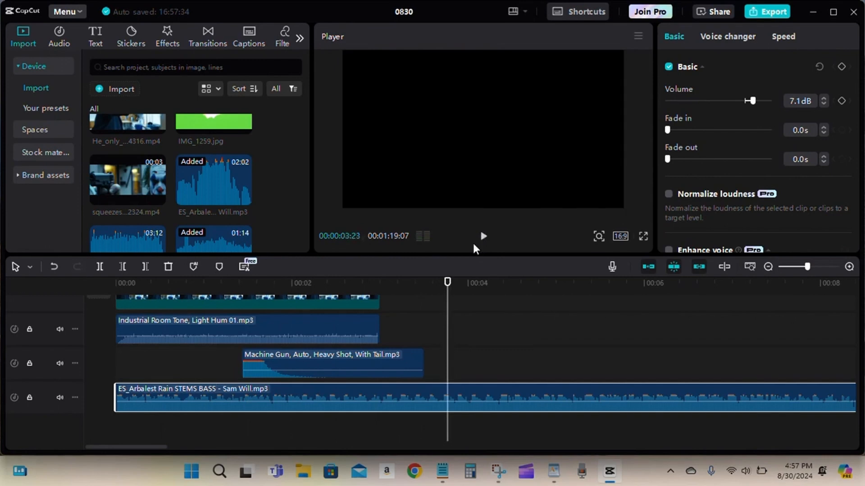
# Split the machine gun sound clip at 00:00:03:00, where the video ends, and delete the part after the cut
pyautogui.moveTo(447, 283); pyautogui.dragTo(372, 286)
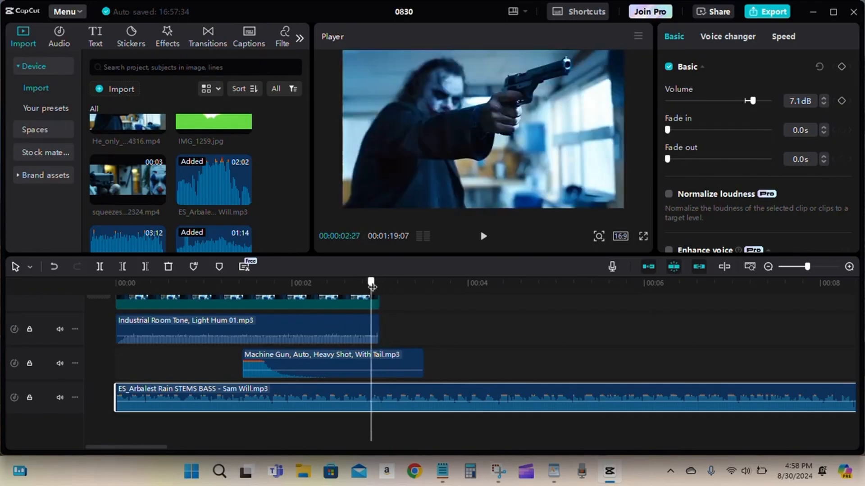
pyautogui.press('Right')
pyautogui.press('Right')
pyautogui.press('Right')
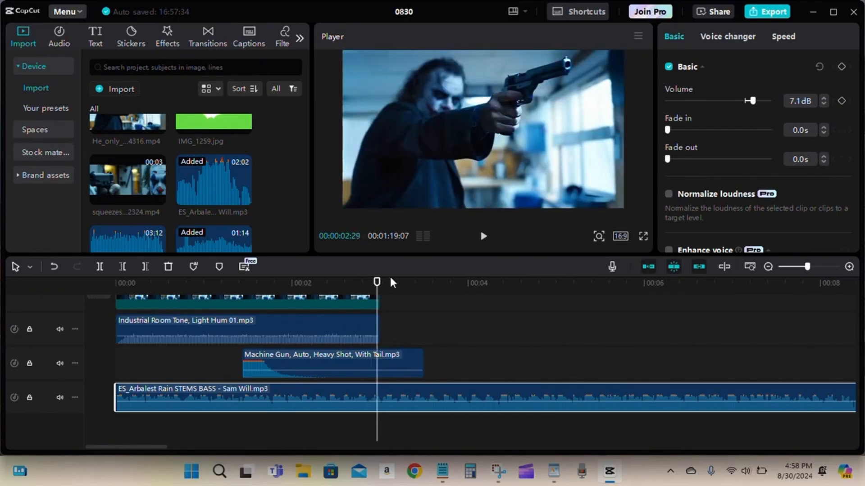
pyautogui.press('Left')
pyautogui.press('Right')
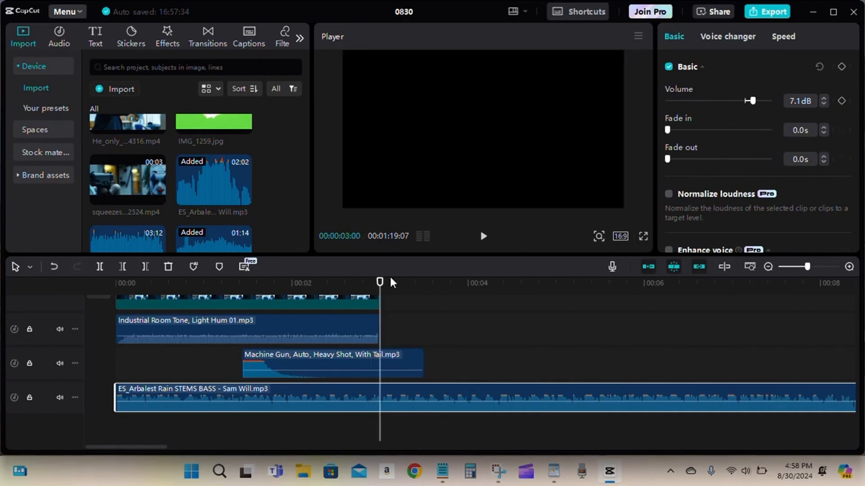
pyautogui.click(354, 361)
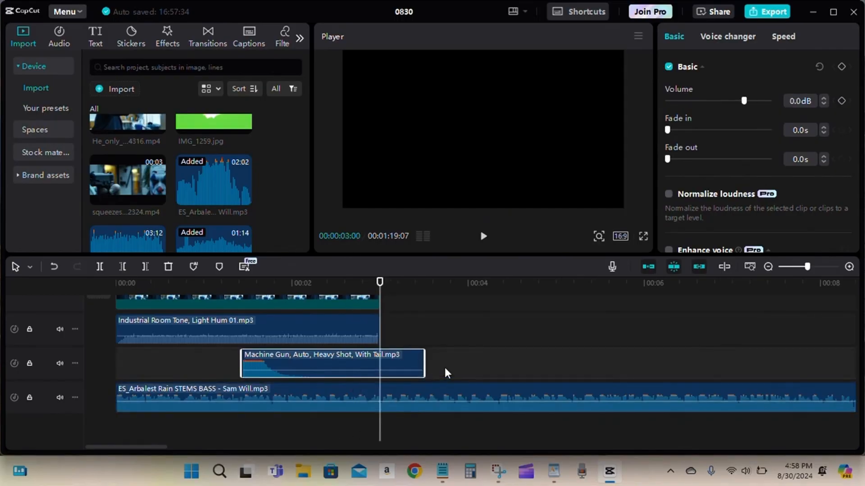
pyautogui.click(100, 267)
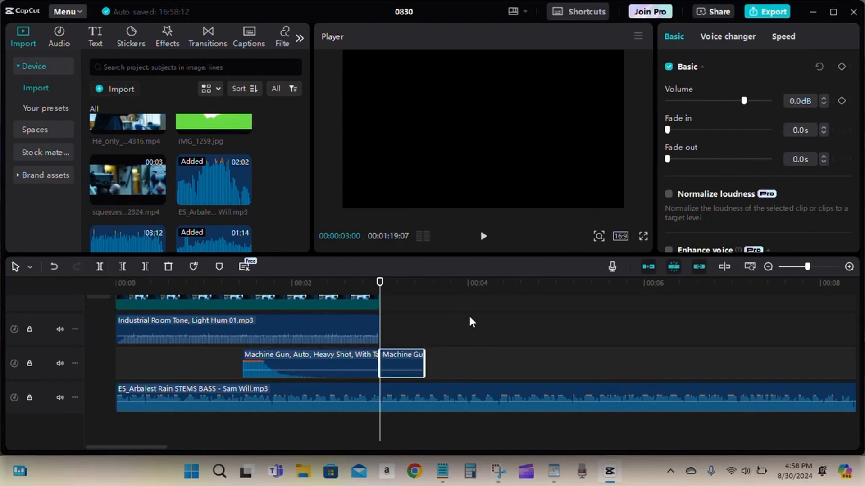
pyautogui.press('Delete')
# Trim the music clip to end at 00:00:03:00 by splitting it and deleting the remainder, and play the scene
pyautogui.click(396, 394)
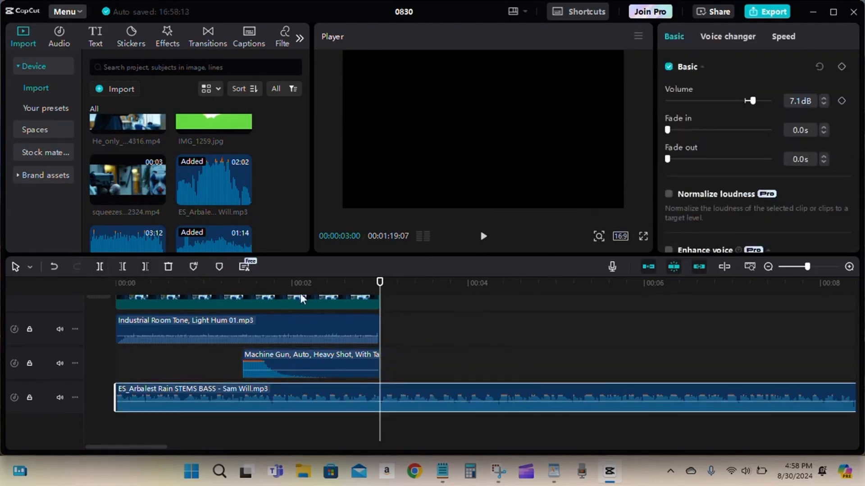
pyautogui.click(100, 266)
pyautogui.press('Delete')
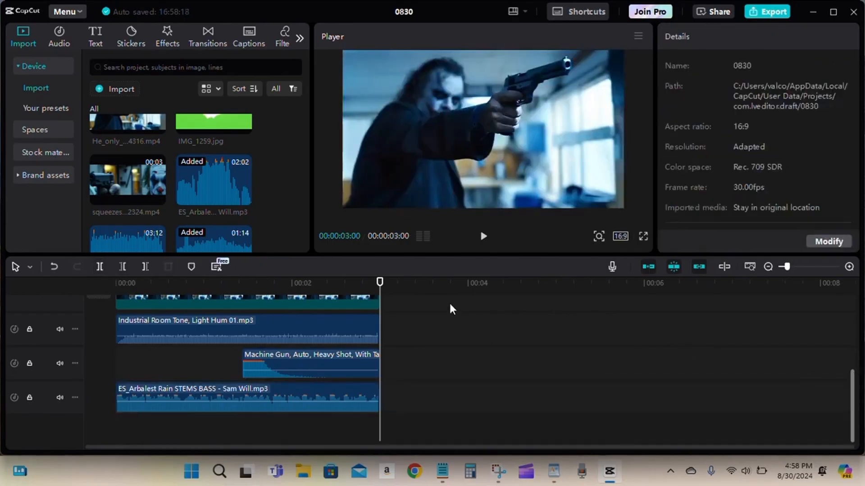
pyautogui.click(484, 238)
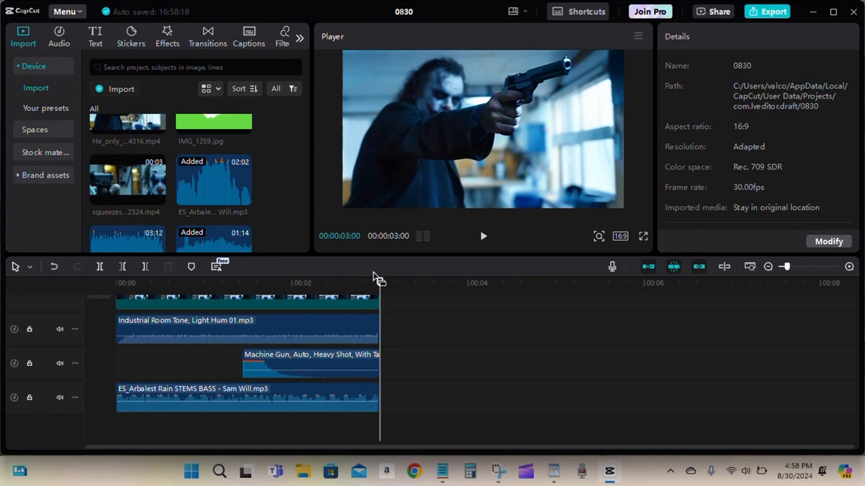
# Add Helicopter Fly By.mp3 on a new audio track below the music, starting at 00:00:00:00, and play the scene with it
pyautogui.scroll(1, 465, 376)
pyautogui.scroll(-1, 467, 379)
pyautogui.scroll(-2, 283, 198)
pyautogui.moveTo(124, 204)
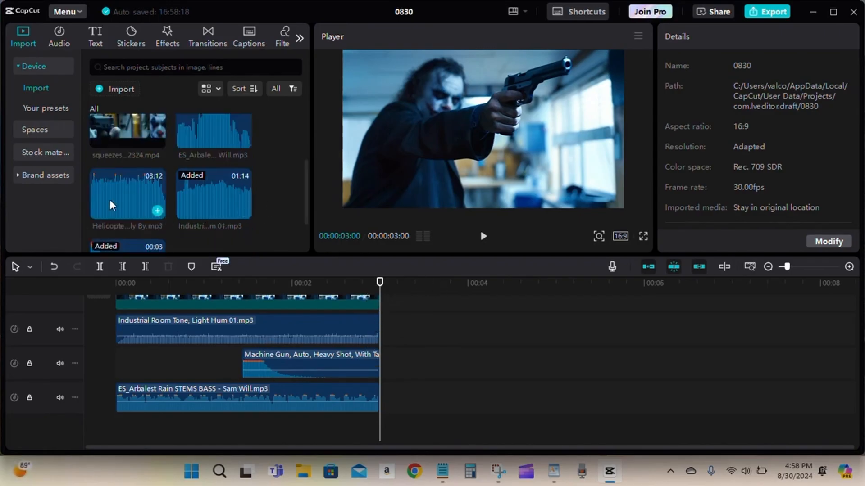
pyautogui.click(157, 212)
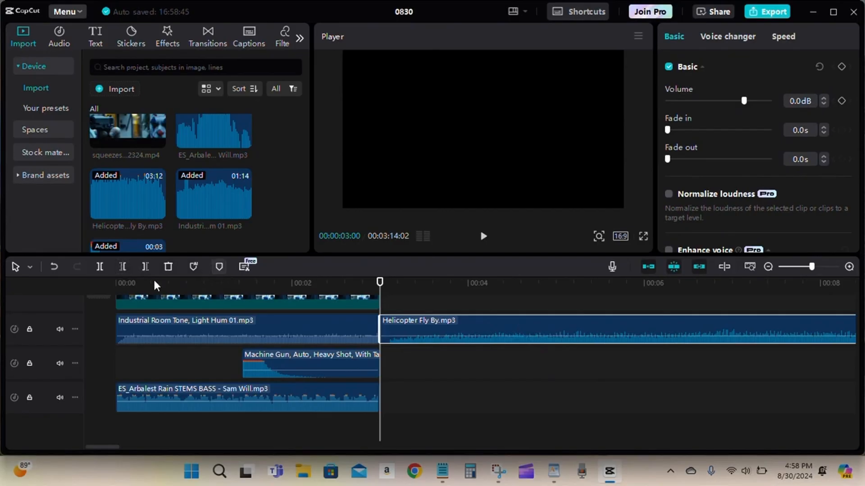
pyautogui.click(54, 267)
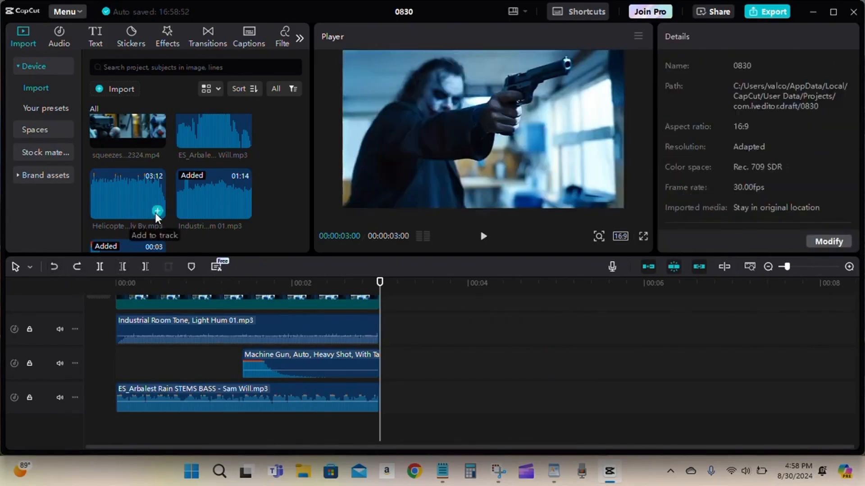
pyautogui.moveTo(155, 212); pyautogui.dragTo(113, 426)
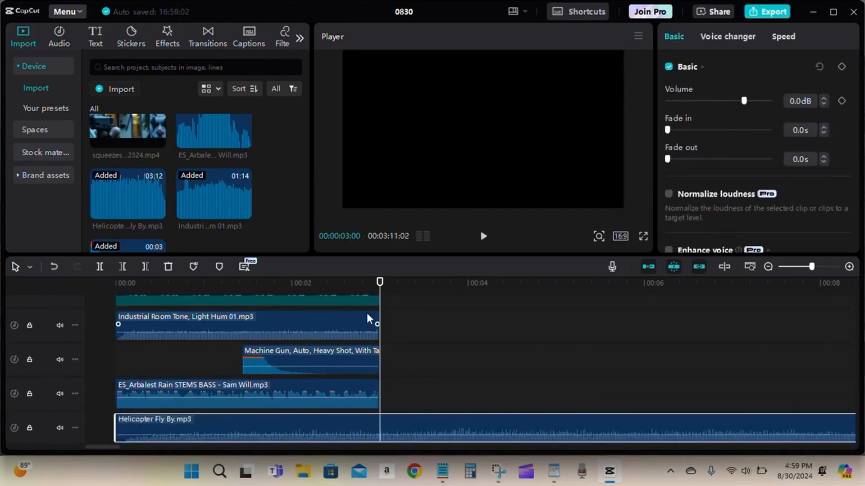
pyautogui.press('Home')
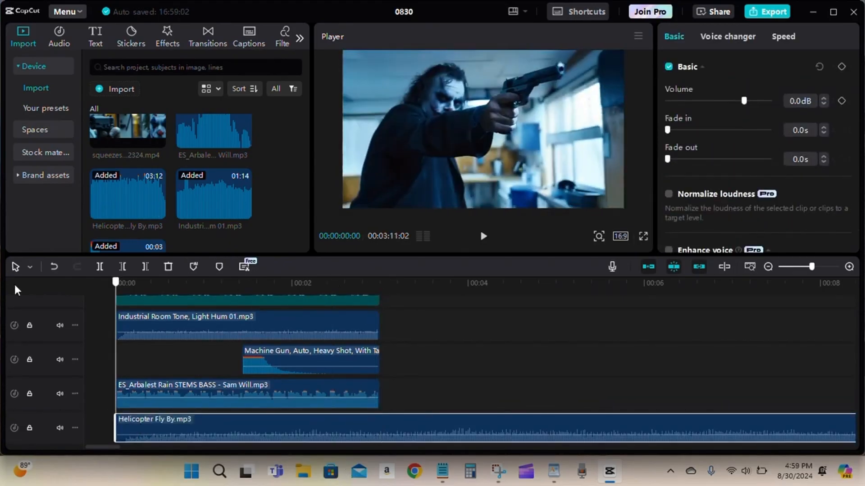
pyautogui.click(484, 236)
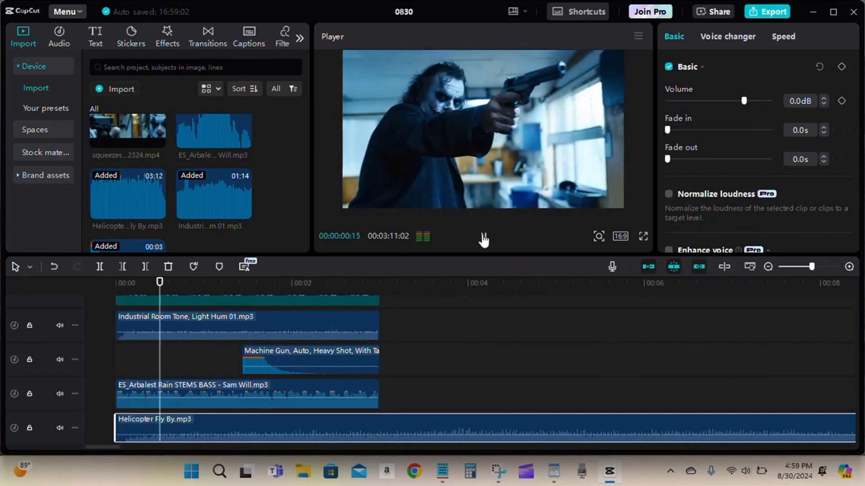
pyautogui.click(483, 236)
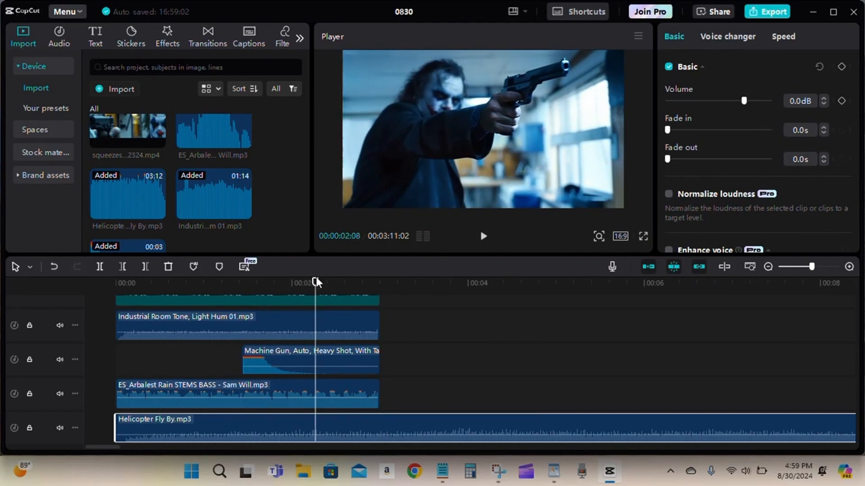
# Split the helicopter sound at 00:00:03:00, delete the part after the cut, and play the finished mix
pyautogui.moveTo(316, 282); pyautogui.dragTo(380, 284)
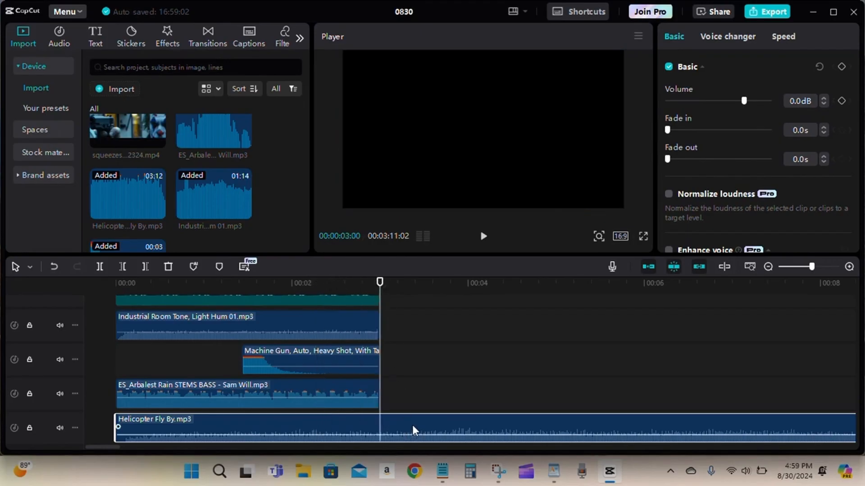
pyautogui.click(101, 266)
pyautogui.press('Delete')
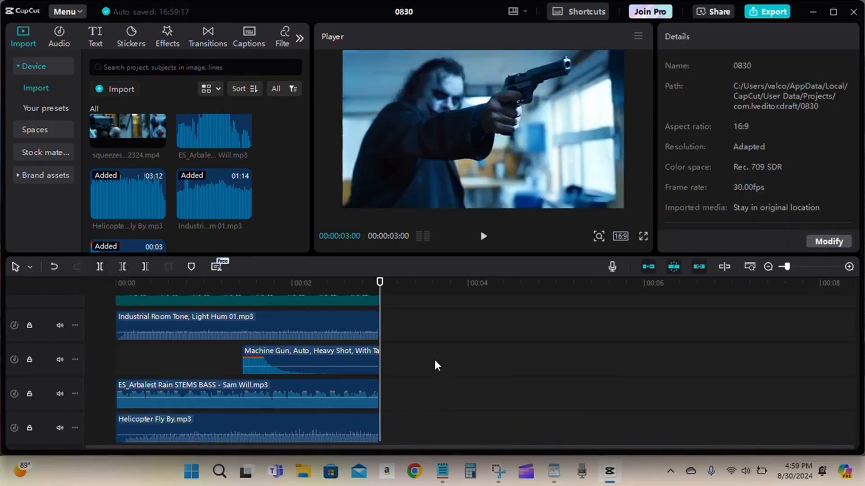
pyautogui.click(483, 236)
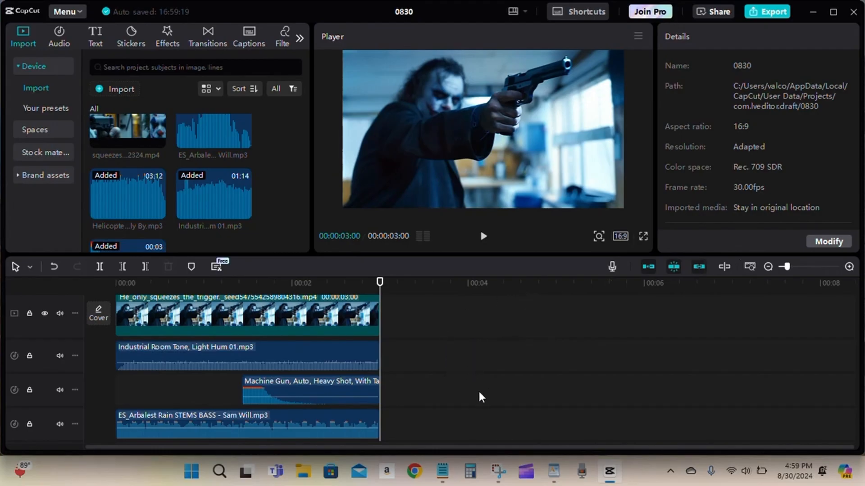
# Review the complete stack of video, muzzle flash and audio tracks in the timeline
pyautogui.scroll(-2, 480, 397)
pyautogui.scroll(-2, 481, 397)
pyautogui.scroll(6, 479, 395)
pyautogui.scroll(2, 478, 396)
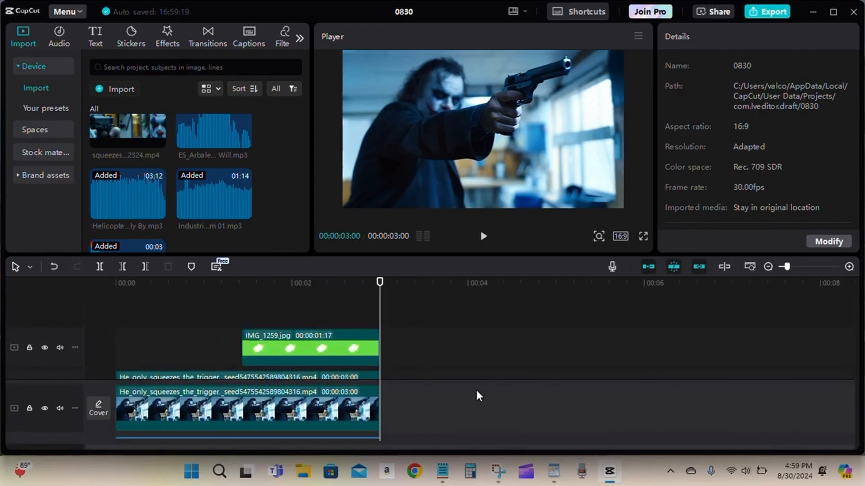
pyautogui.scroll(-8, 479, 396)
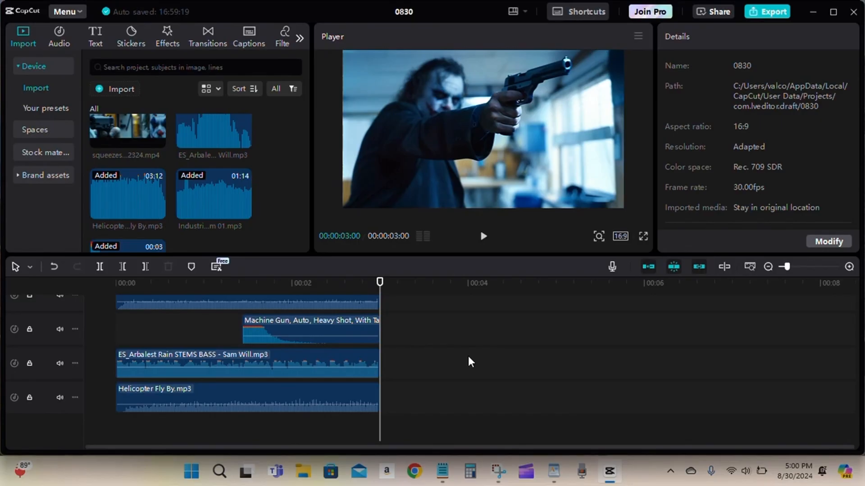
pyautogui.scroll(5, 436, 363)
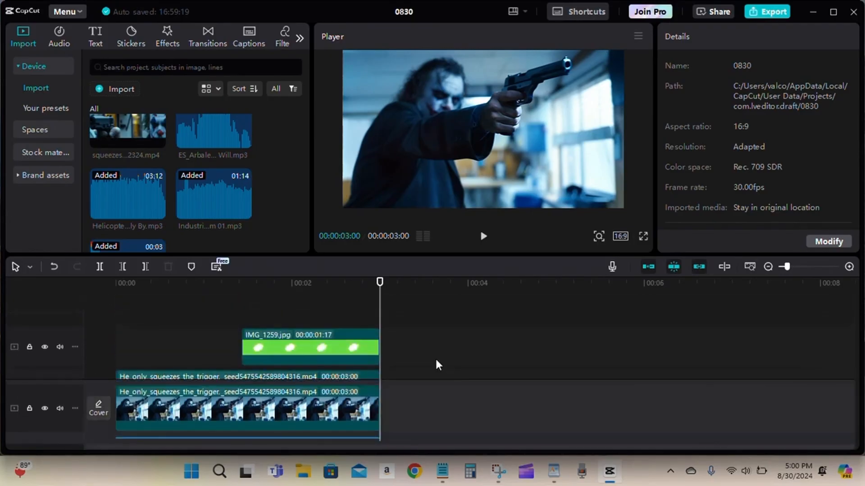
pyautogui.scroll(-3, 436, 364)
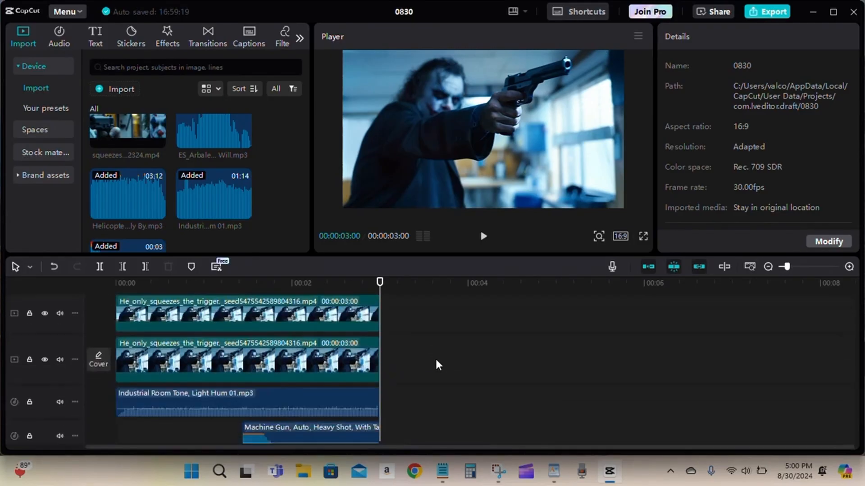
pyautogui.scroll(-4, 436, 361)
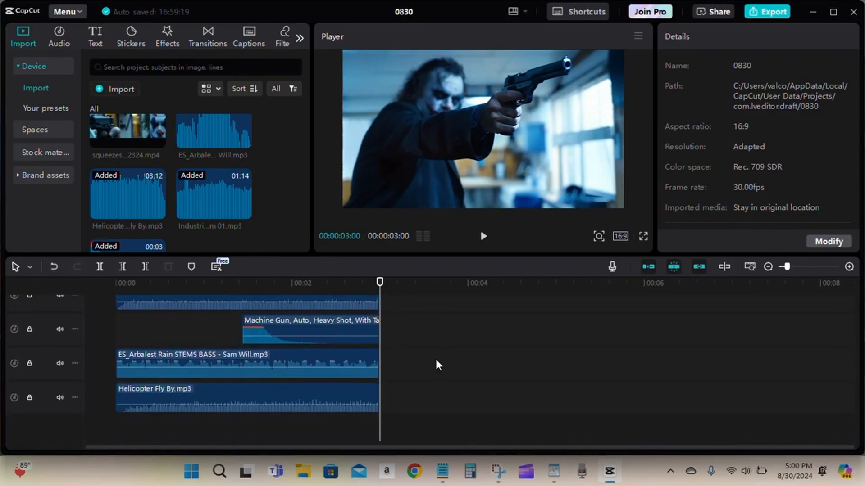
pyautogui.scroll(3, 437, 364)
pyautogui.scroll(3, 436, 361)
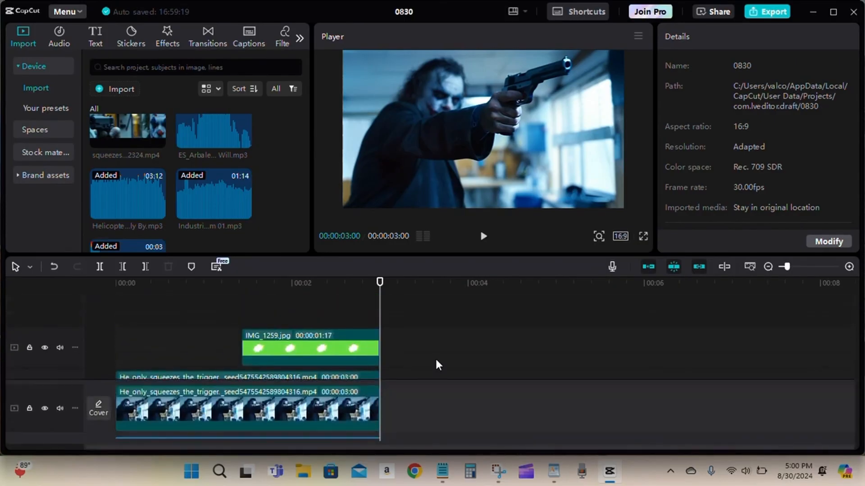
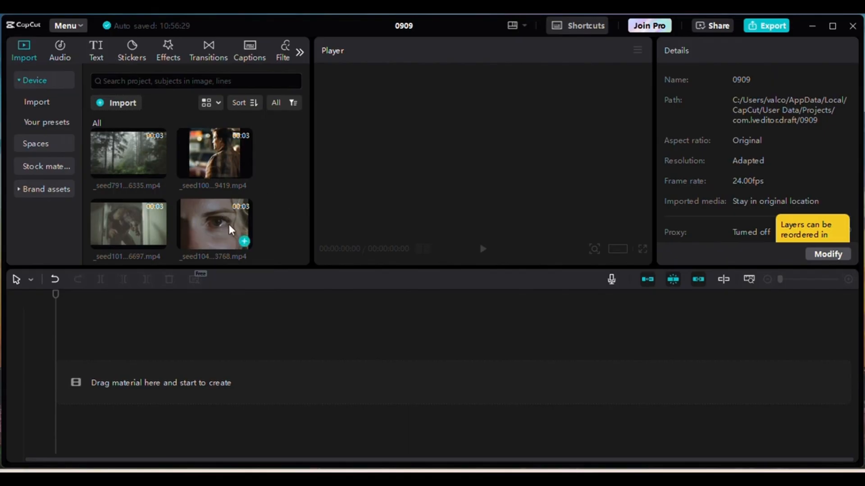
# In project 0909, add the foggy forest clip _seed791920816916335.mp4 to the timeline and scrub through it to its end
pyautogui.scroll(1, 284, 225)
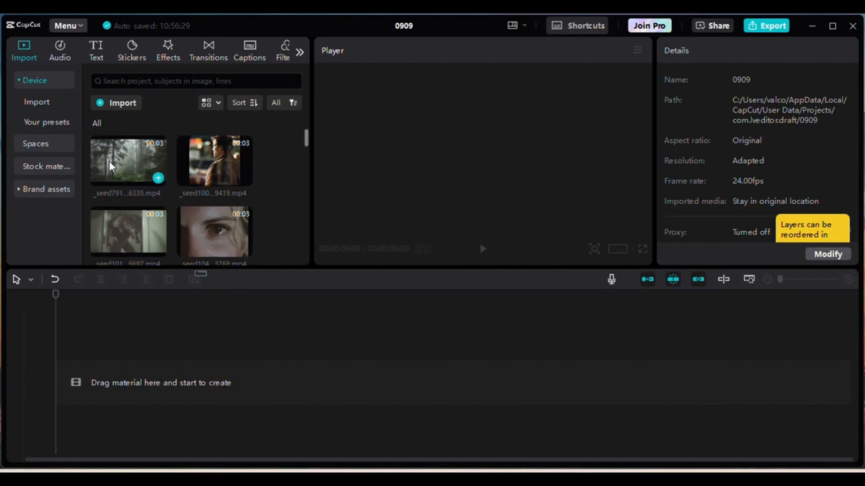
pyautogui.click(153, 180)
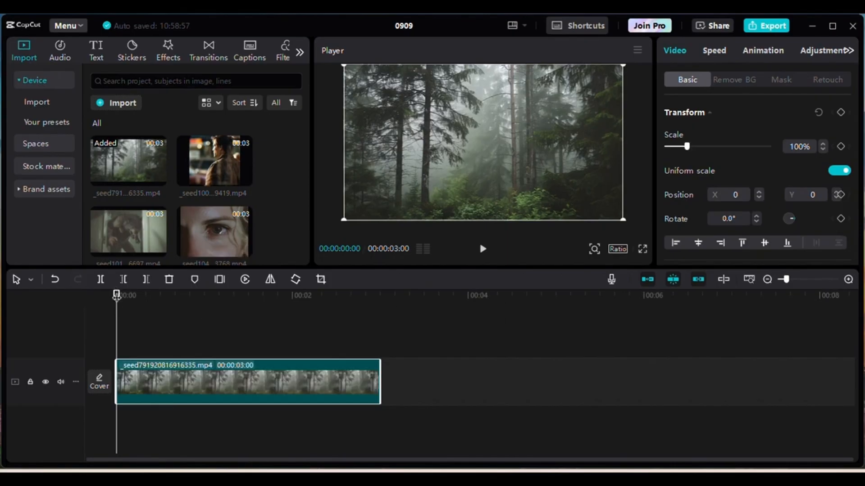
pyautogui.moveTo(117, 294); pyautogui.dragTo(190, 295)
pyautogui.moveTo(279, 310); pyautogui.dragTo(468, 323)
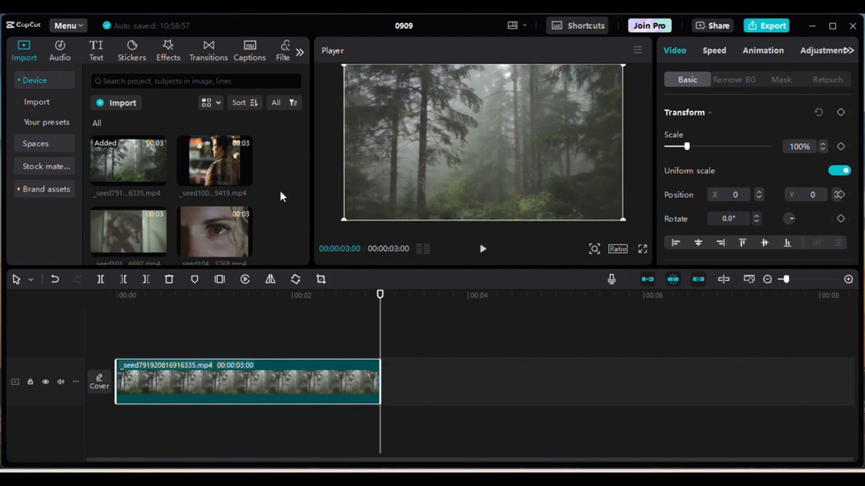
# Add the misty treetops clip _seed1196043160110876.mp4 after the forest clip, scale it to 132% and set its Y position to 350
pyautogui.scroll(-3, 281, 193)
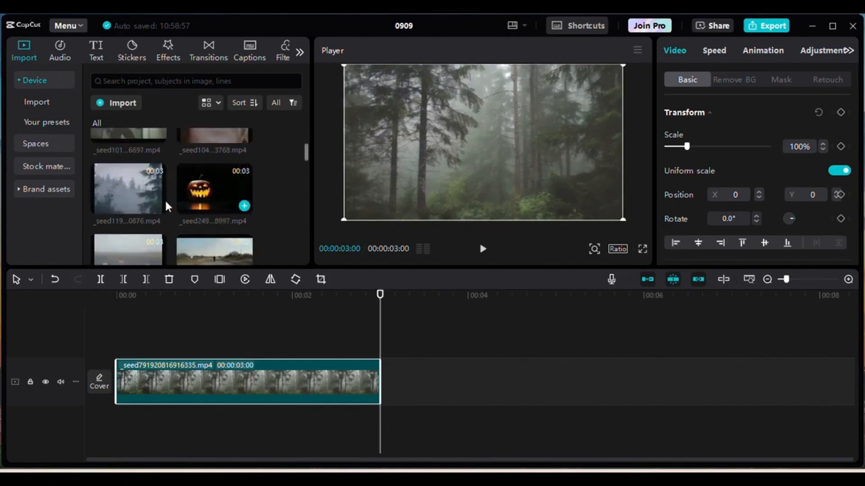
pyautogui.click(157, 207)
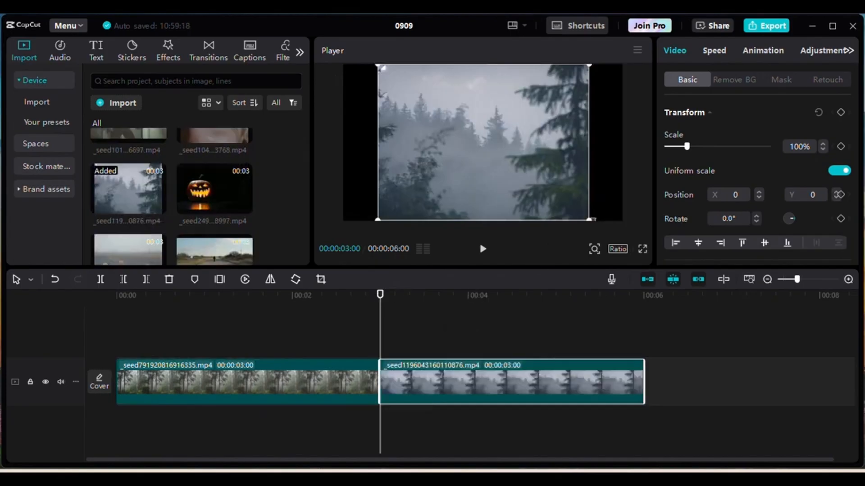
pyautogui.moveTo(588, 219); pyautogui.dragTo(616, 230)
pyautogui.moveTo(565, 169); pyautogui.dragTo(569, 142)
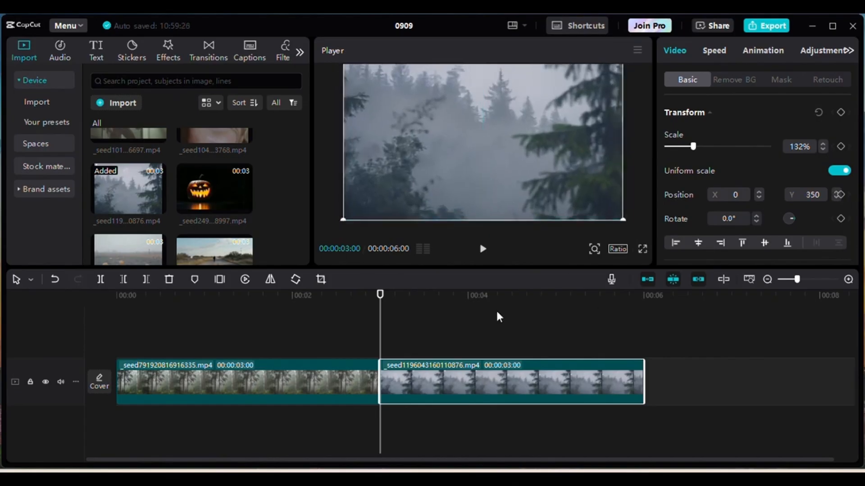
# Animate the treetops clip's position with a keyframe at its start and the image moved downward at its end, 00:00:06:00
pyautogui.click(840, 194)
pyautogui.moveTo(384, 295); pyautogui.dragTo(671, 309)
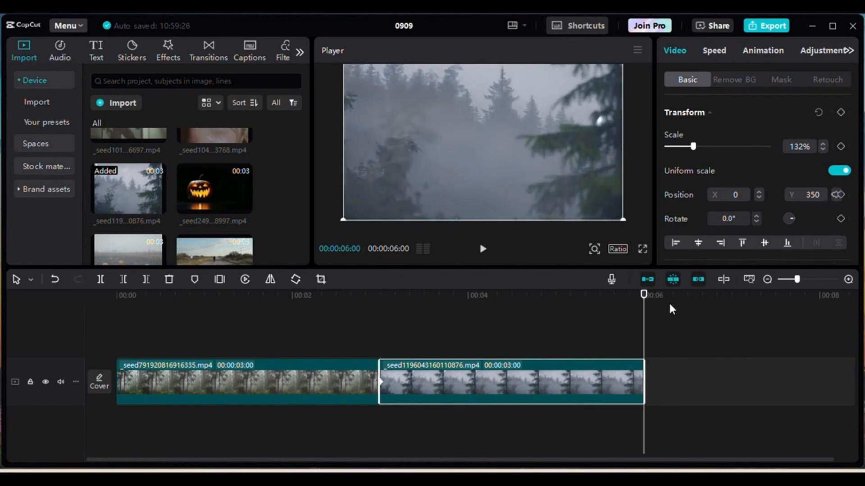
pyautogui.moveTo(572, 80); pyautogui.dragTo(568, 132)
pyautogui.click(712, 320)
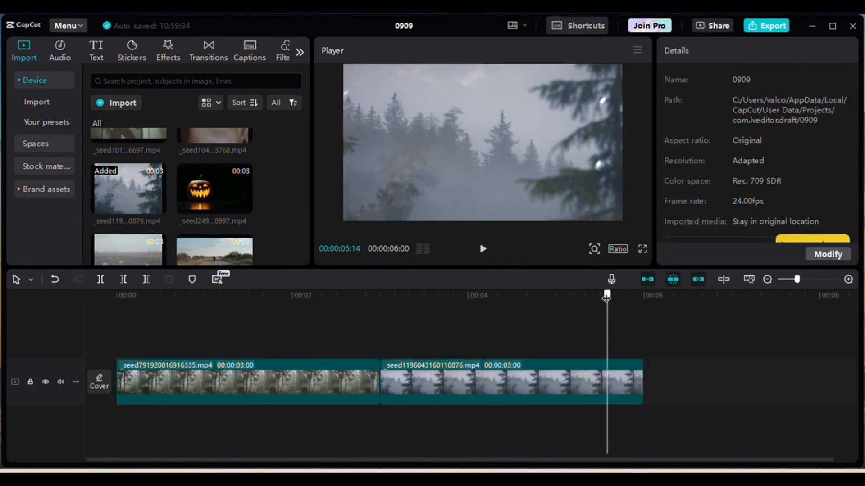
# Add the foggy pumpkin field clip _seed2558392674422163.mp4 after the treetops clip, scale it to 132% and set its Y position to -350
pyautogui.scroll(-5, 258, 181)
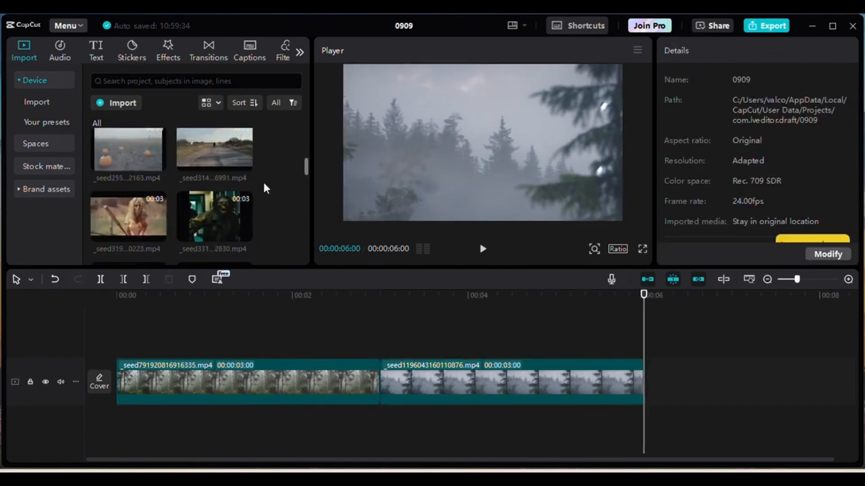
pyautogui.scroll(-10, 264, 184)
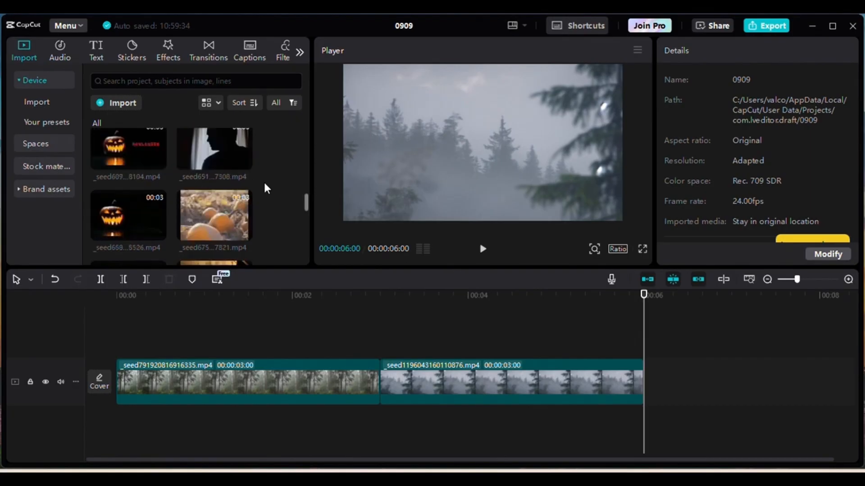
pyautogui.scroll(15, 265, 184)
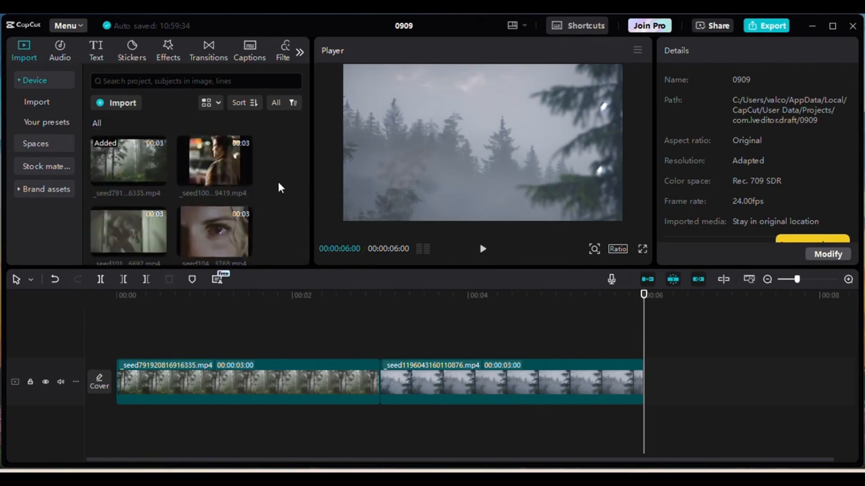
pyautogui.scroll(-3, 278, 183)
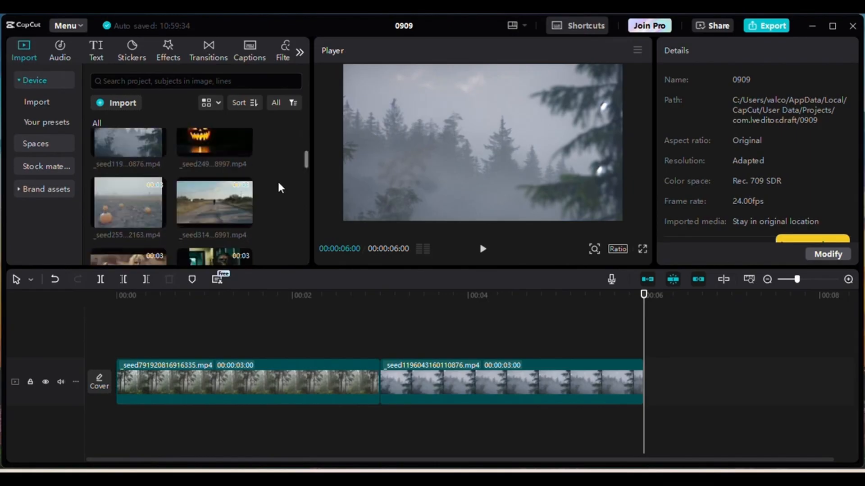
pyautogui.click(155, 221)
pyautogui.moveTo(530, 458); pyautogui.dragTo(711, 458)
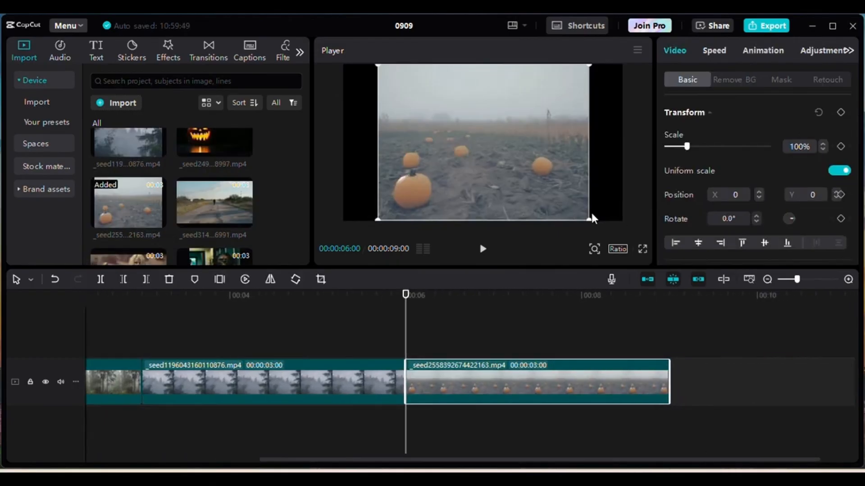
pyautogui.moveTo(592, 218); pyautogui.dragTo(642, 242)
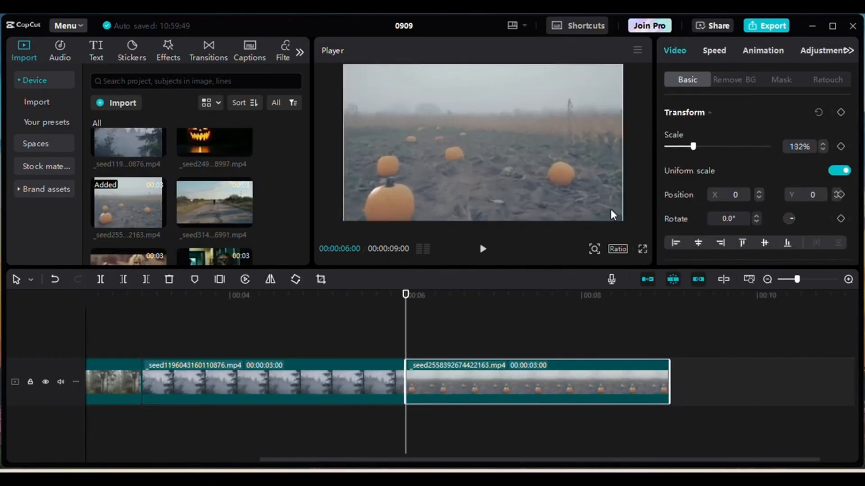
pyautogui.moveTo(588, 178); pyautogui.dragTo(588, 205)
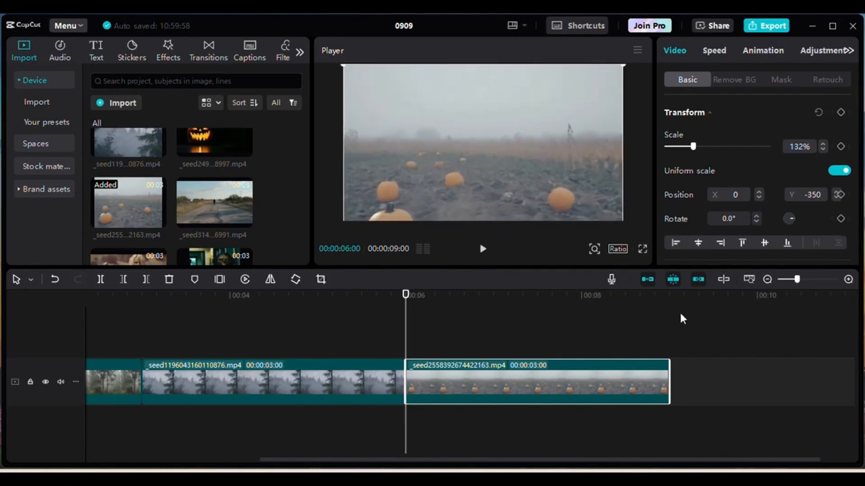
# Keyframe the pumpkin field clip's position at its start and set its Y position to 350 at its end, 00:00:09:00
pyautogui.click(839, 195)
pyautogui.moveTo(406, 296); pyautogui.dragTo(715, 317)
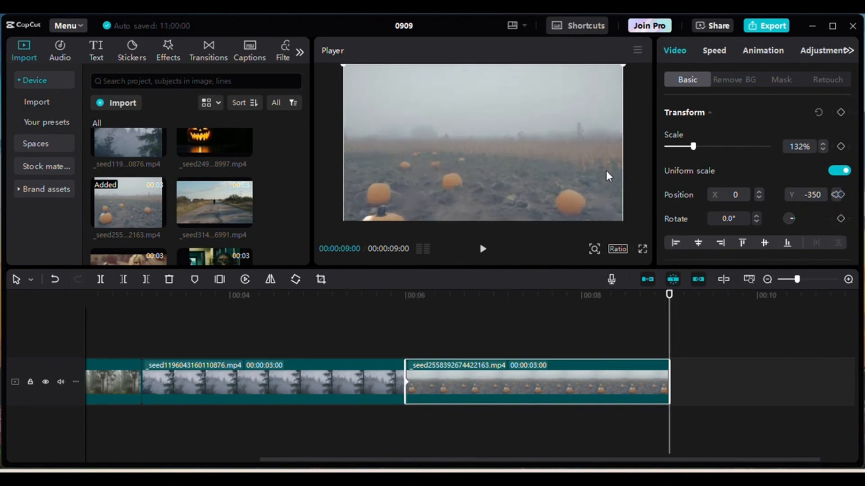
pyautogui.moveTo(599, 203); pyautogui.dragTo(598, 156)
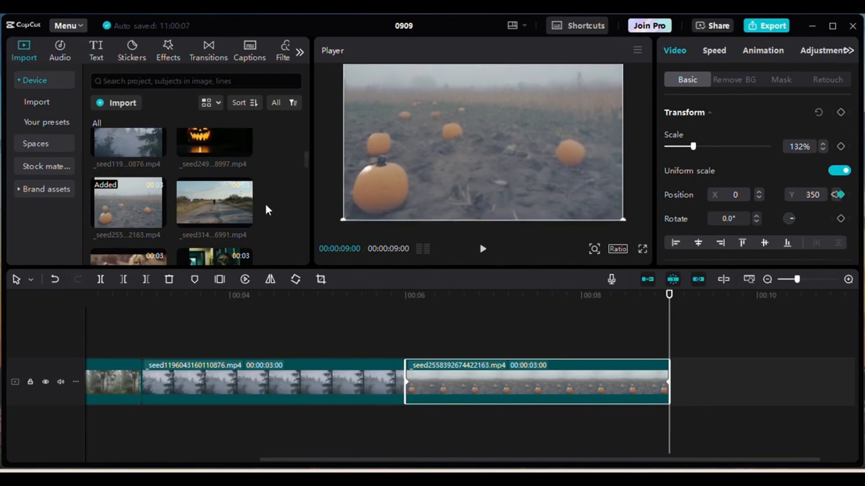
# Add the sunlit pumpkin clip _seed6754291356377821.mp4 at 00:00:09:00, scale it to 132% and set its Y position to -350
pyautogui.scroll(-10, 265, 199)
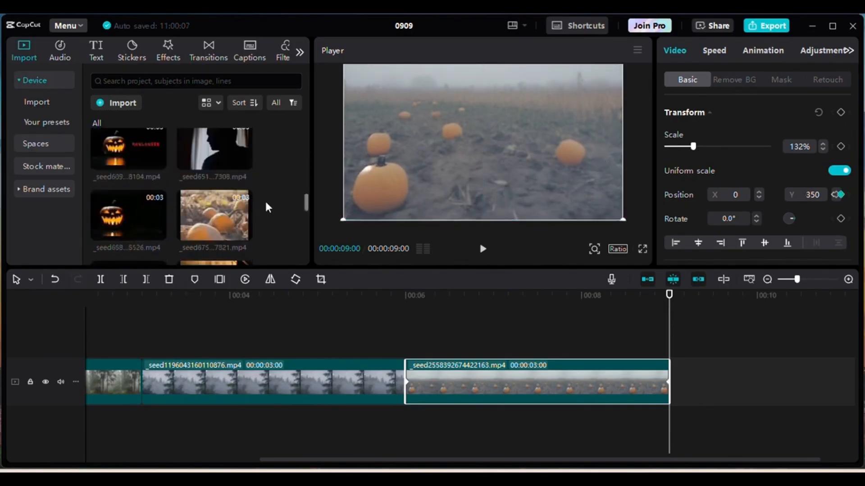
pyautogui.scroll(-2, 265, 199)
pyautogui.click(702, 331)
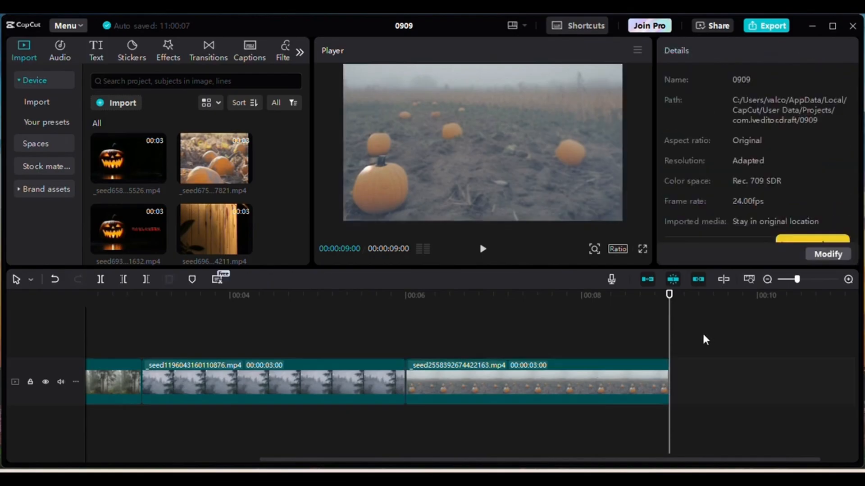
pyautogui.click(243, 176)
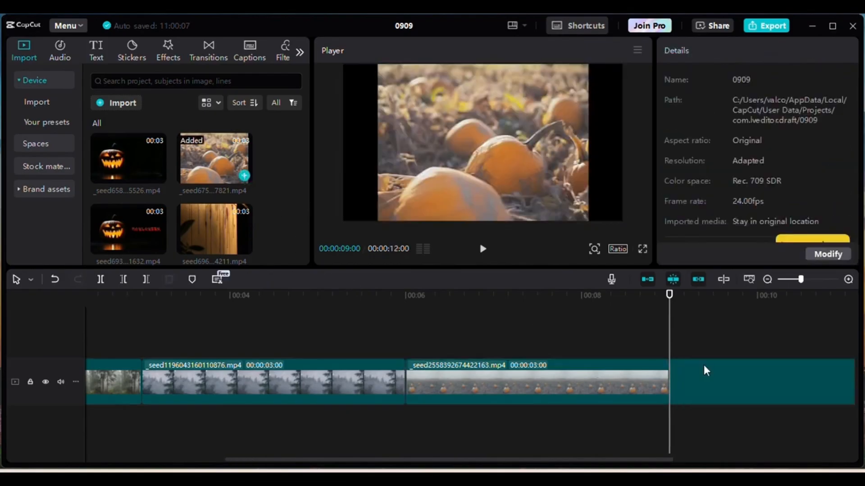
pyautogui.click(704, 365)
pyautogui.hscroll(5, 601, 458)
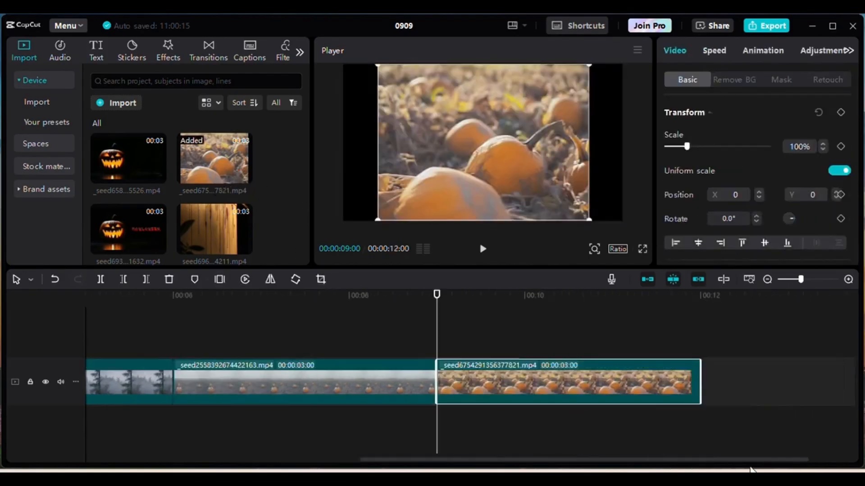
pyautogui.moveTo(587, 220); pyautogui.dragTo(632, 254)
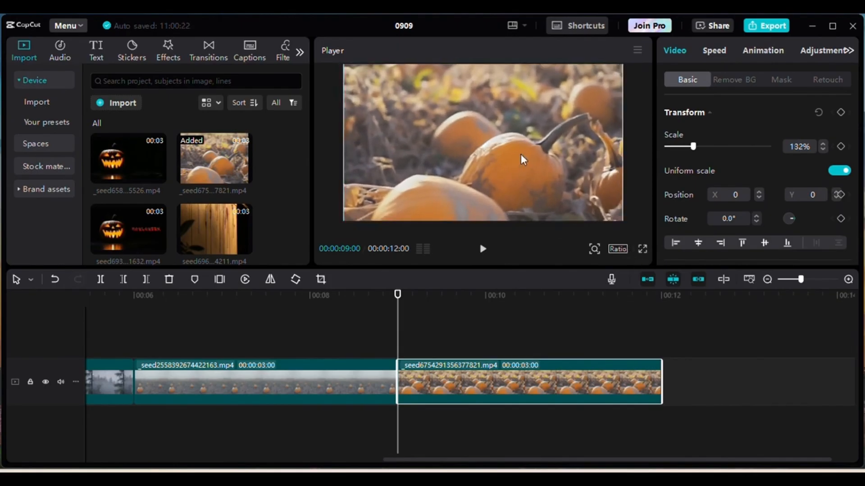
pyautogui.moveTo(552, 119); pyautogui.dragTo(553, 144)
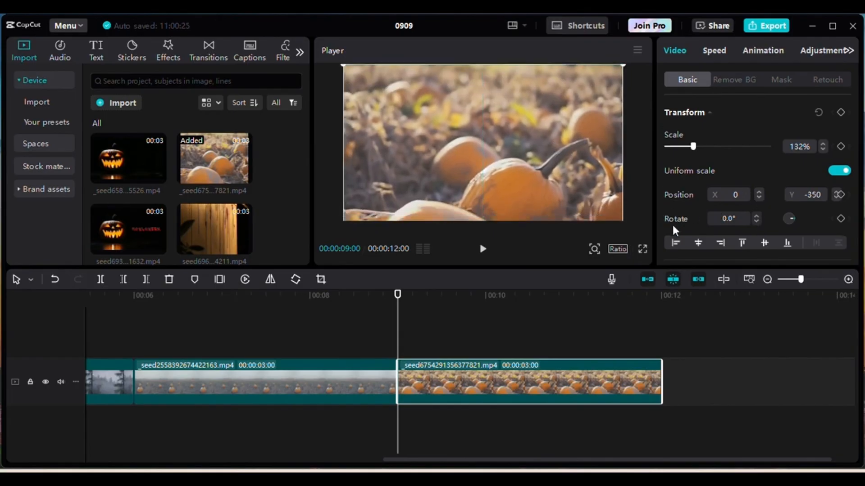
# Keyframe the sunlit pumpkin clip's position at its start and set its Y position to 350 at its end, 00:00:12:00
pyautogui.click(838, 194)
pyautogui.moveTo(398, 297); pyautogui.dragTo(753, 303)
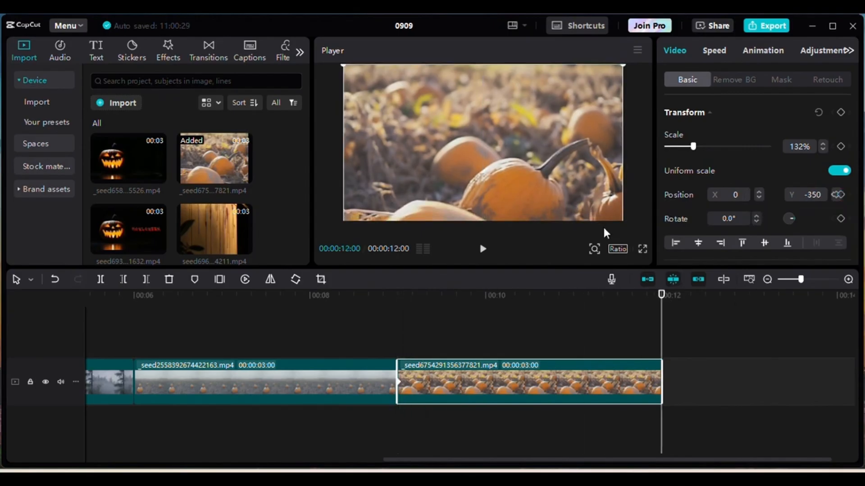
pyautogui.moveTo(577, 194); pyautogui.dragTo(580, 144)
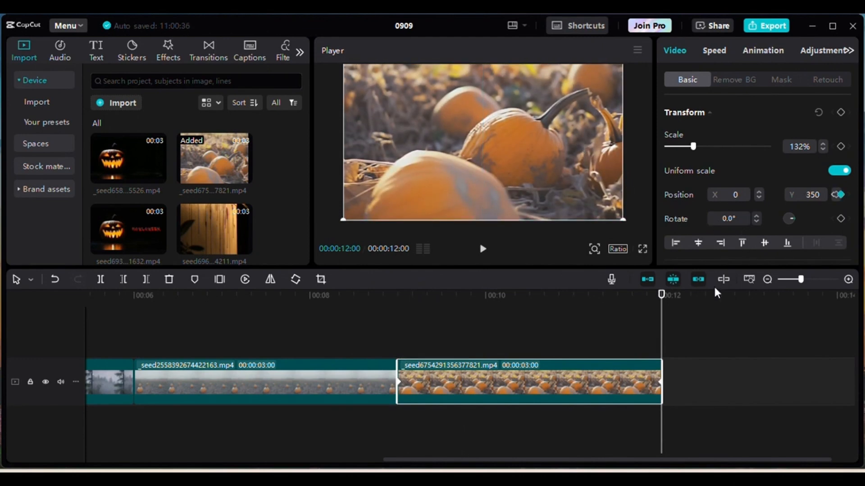
pyautogui.moveTo(661, 295); pyautogui.dragTo(778, 328)
# Add the red-stained pumpkin image ending in fdd_0.png at 00:00:12:00, scale it to 134% and set its Y position to -370
pyautogui.scroll(-3, 280, 189)
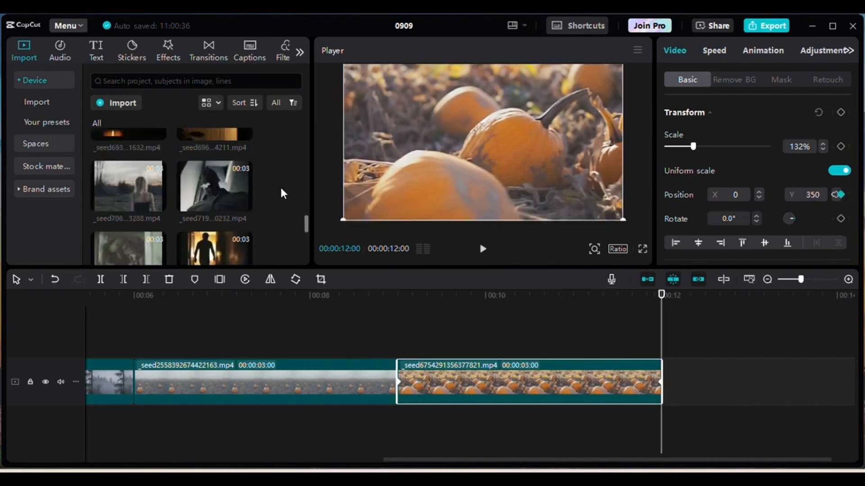
pyautogui.scroll(-5, 281, 189)
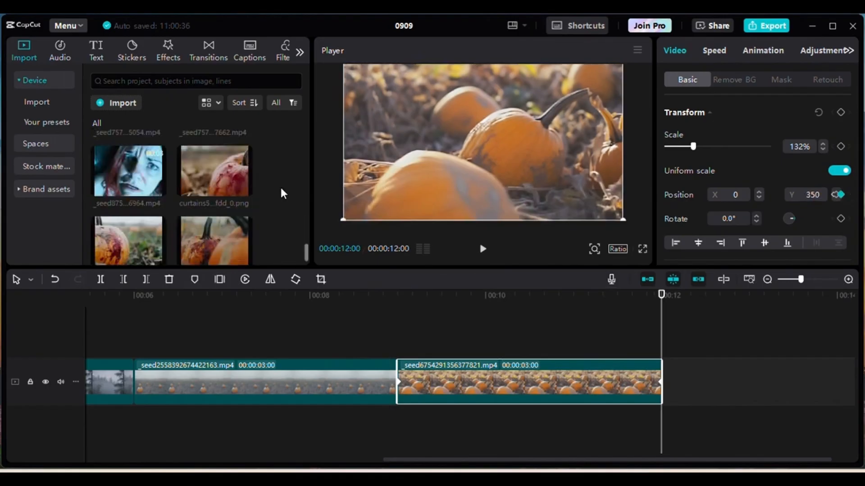
pyautogui.scroll(5, 280, 185)
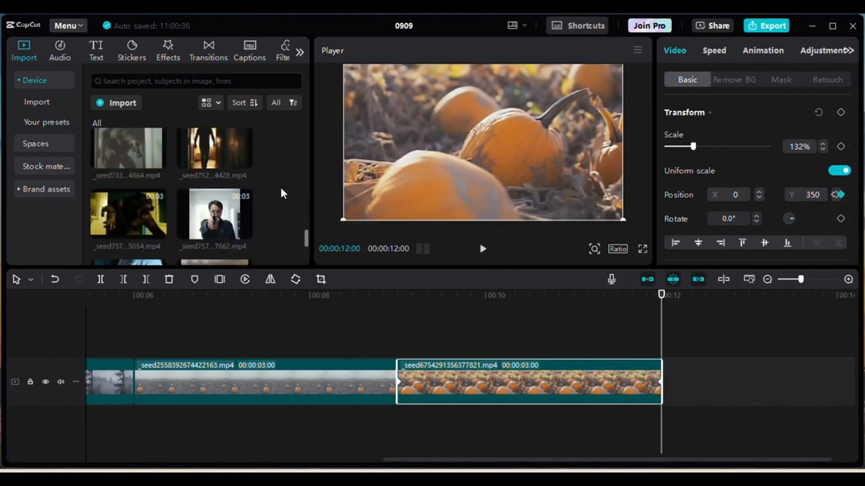
pyautogui.scroll(-5, 281, 189)
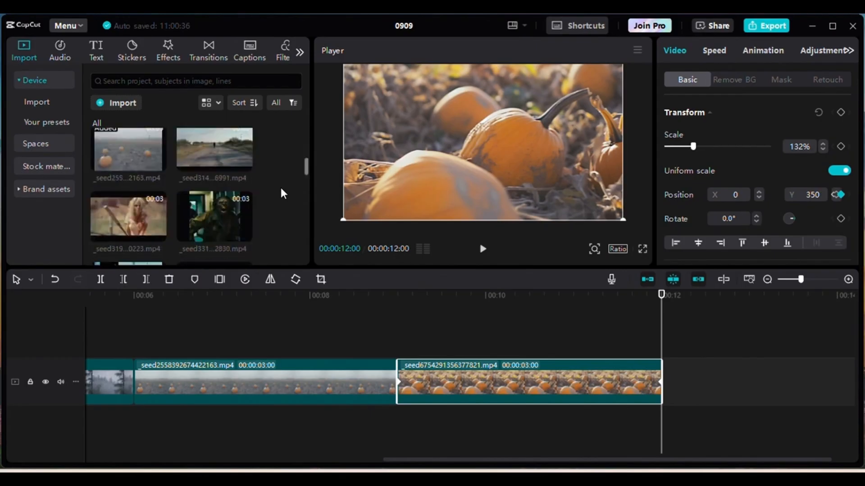
pyautogui.scroll(-5, 282, 190)
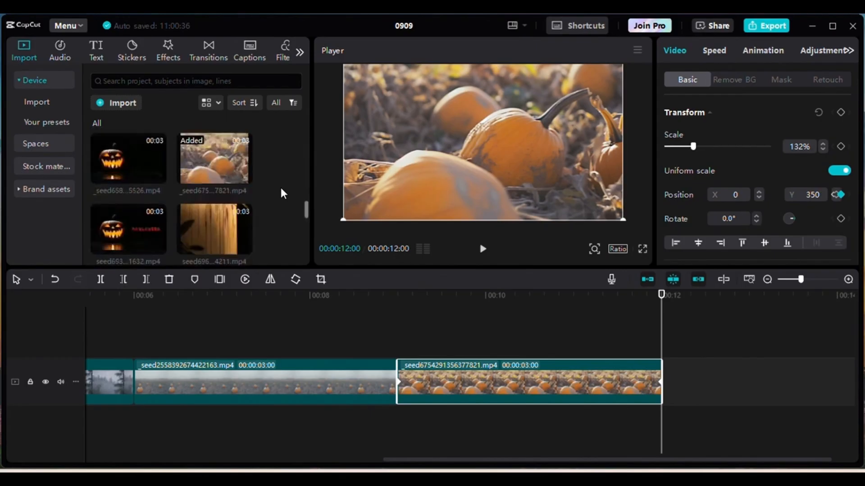
pyautogui.scroll(-5, 280, 186)
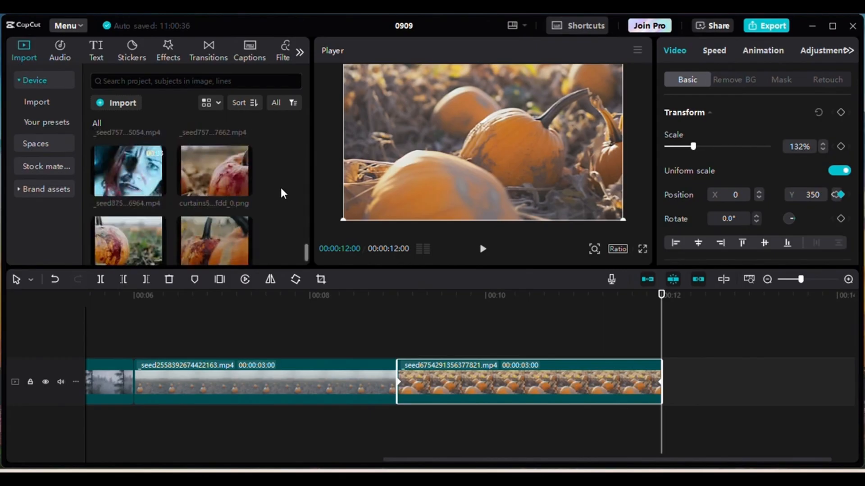
pyautogui.moveTo(236, 245)
pyautogui.click(246, 191)
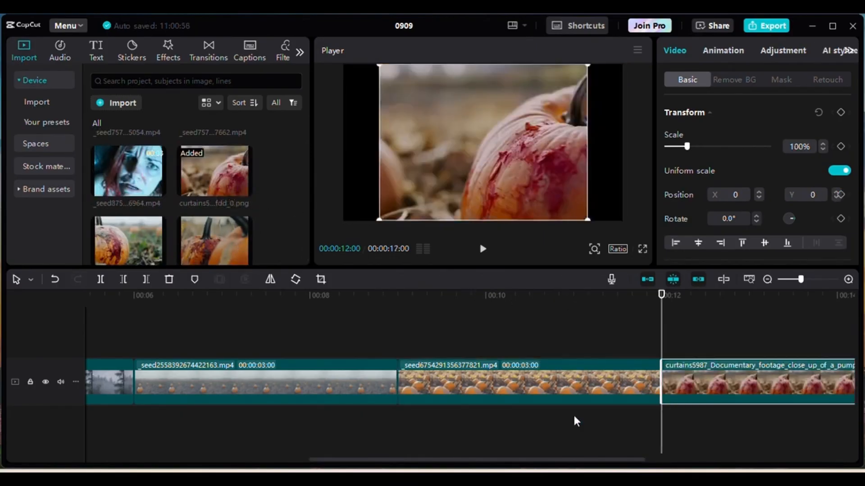
pyautogui.moveTo(589, 460); pyautogui.dragTo(726, 470)
pyautogui.moveTo(590, 218); pyautogui.dragTo(638, 254)
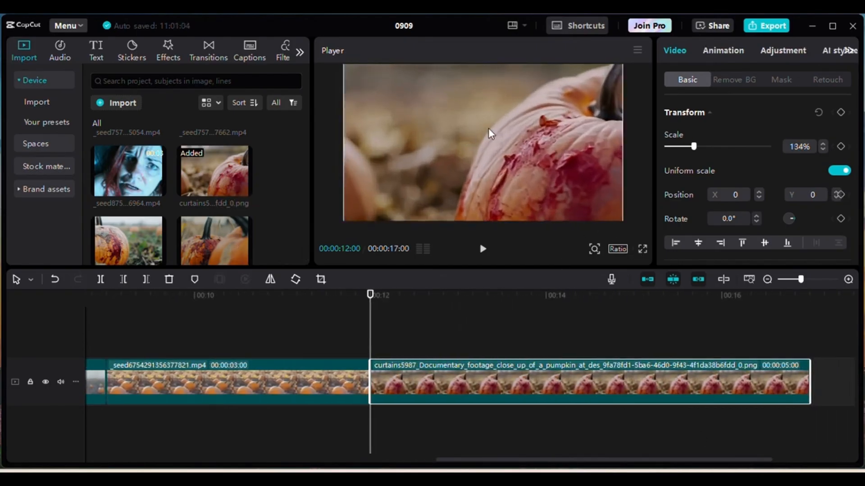
pyautogui.moveTo(489, 163); pyautogui.dragTo(473, 188)
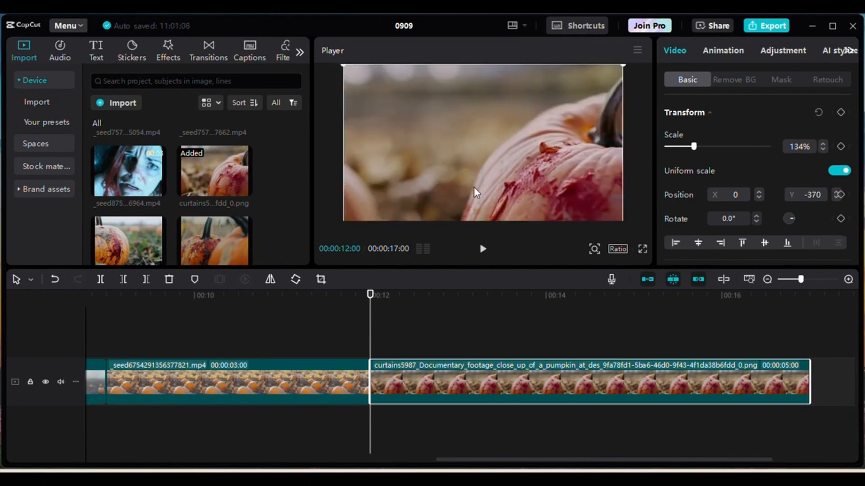
# Animate the red-stained pumpkin image's position with a keyframe at its start and the image moved upward at its end, 00:00:17:00
pyautogui.click(839, 194)
pyautogui.moveTo(370, 295); pyautogui.dragTo(858, 321)
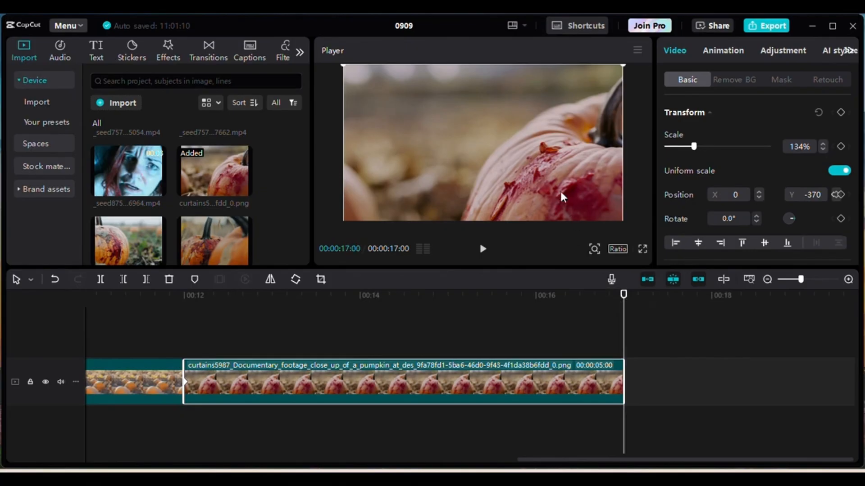
pyautogui.moveTo(556, 199); pyautogui.dragTo(554, 144)
pyautogui.click(663, 331)
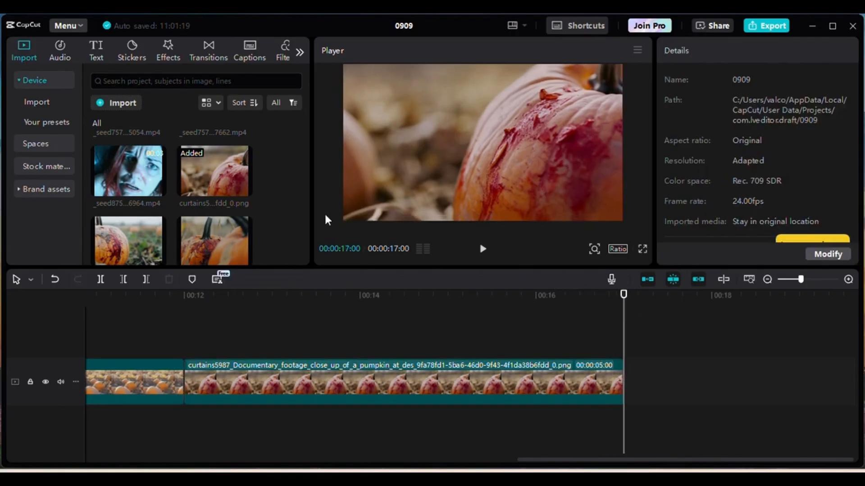
# Add the two-pumpkin image ending in fdd_3.png at 00:00:17:00 and shorten it to end at 00:00:18:15
pyautogui.click(244, 260)
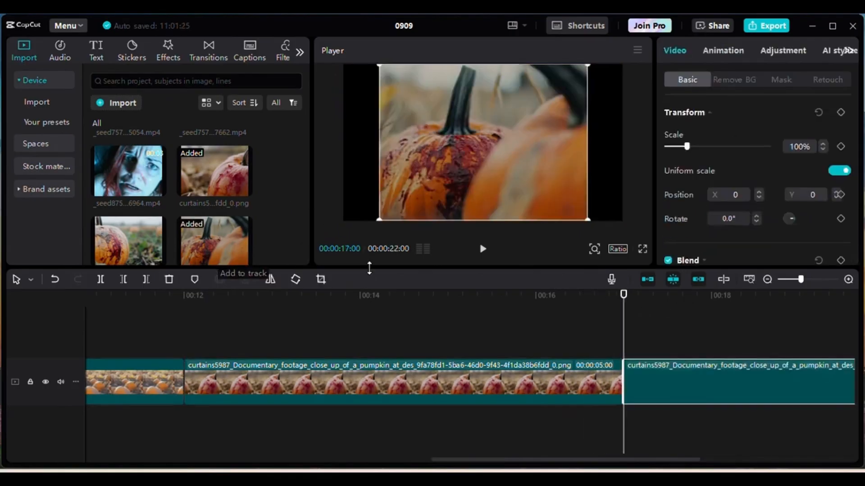
pyautogui.moveTo(494, 464); pyautogui.dragTo(596, 464)
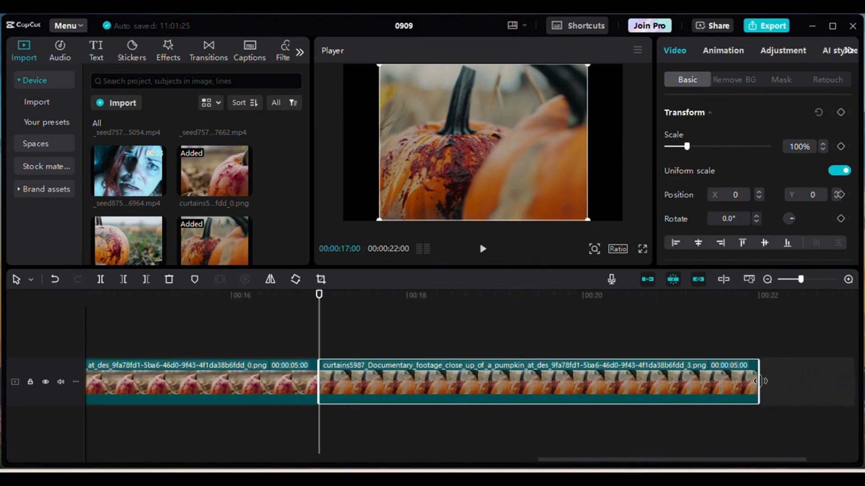
pyautogui.moveTo(590, 380); pyautogui.dragTo(464, 381)
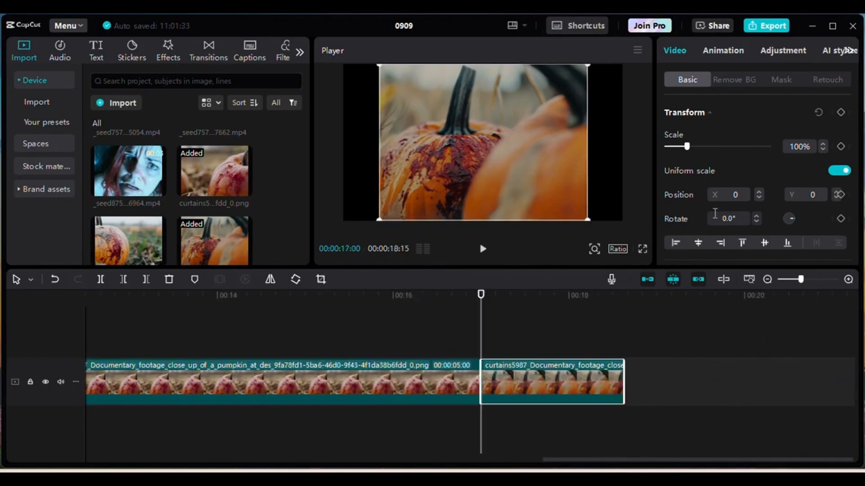
# Scale the two-pumpkin image to 134% and animate its position from a keyframe at Y -370 at its start to moved upward at its end
pyautogui.moveTo(588, 216); pyautogui.dragTo(637, 244)
pyautogui.moveTo(504, 120); pyautogui.dragTo(504, 142)
pyautogui.click(838, 195)
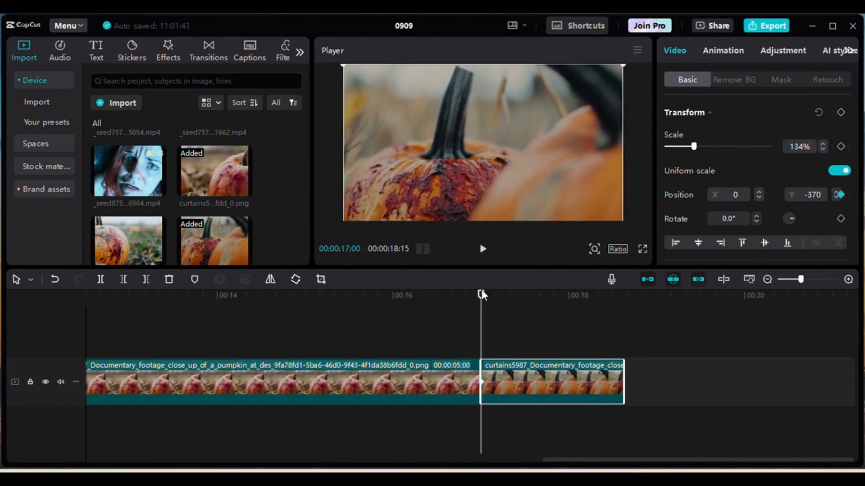
pyautogui.moveTo(479, 295); pyautogui.dragTo(744, 311)
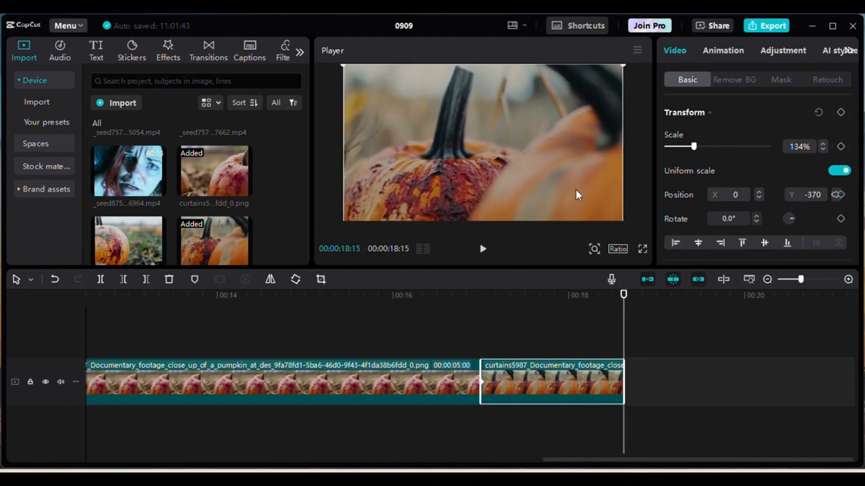
pyautogui.moveTo(597, 204); pyautogui.dragTo(598, 148)
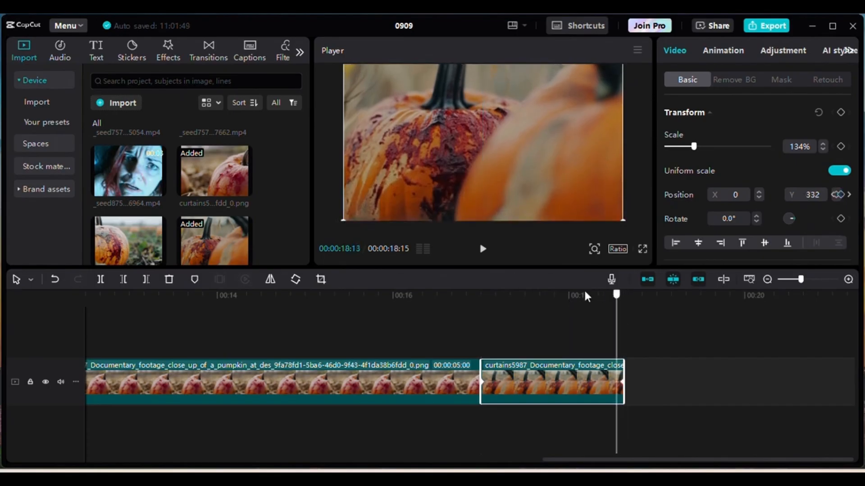
pyautogui.click(661, 328)
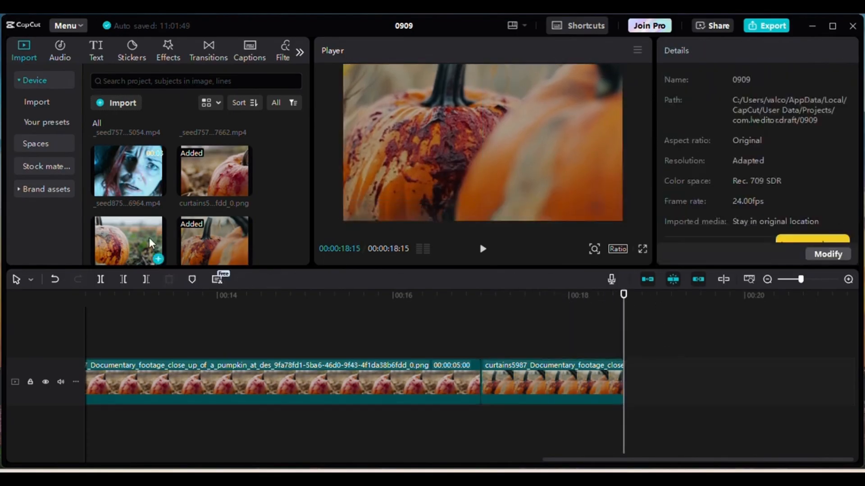
# Add the single stained pumpkin image on grass at 00:00:18:15, shorten it to end at 00:00:19:17 and scale it to 134%
pyautogui.click(159, 259)
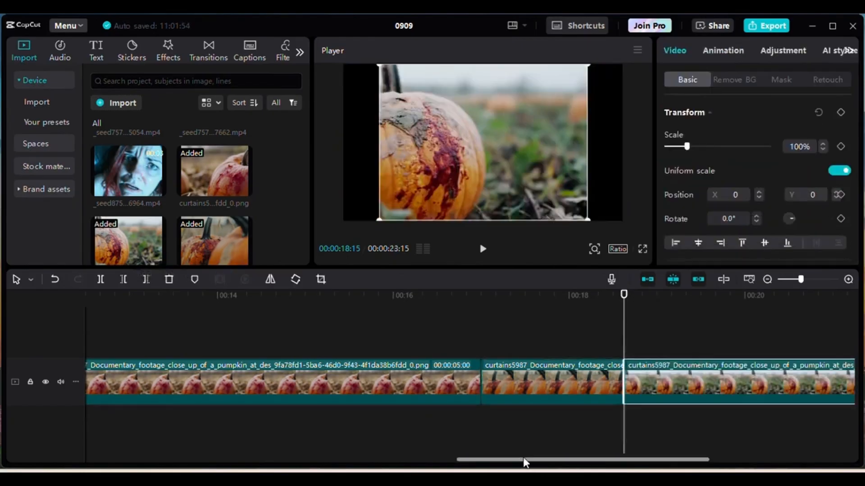
pyautogui.moveTo(538, 466); pyautogui.dragTo(657, 466)
pyautogui.moveTo(700, 389); pyautogui.dragTo(354, 396)
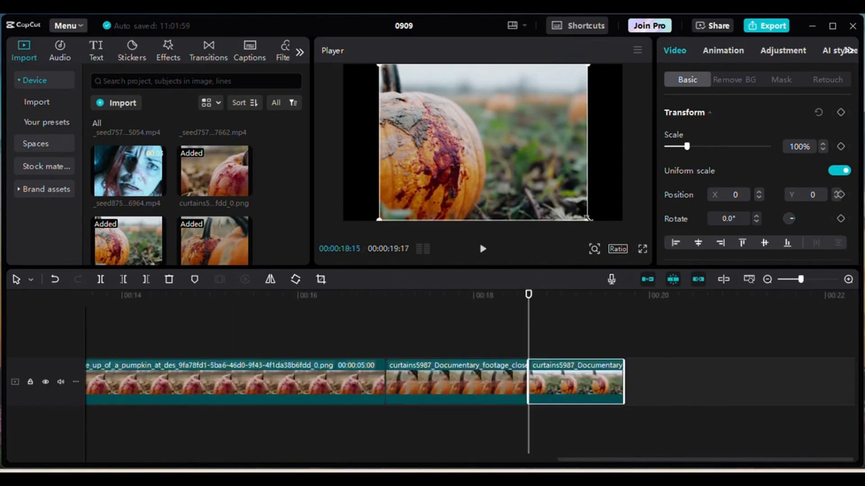
pyautogui.moveTo(588, 220); pyautogui.dragTo(626, 259)
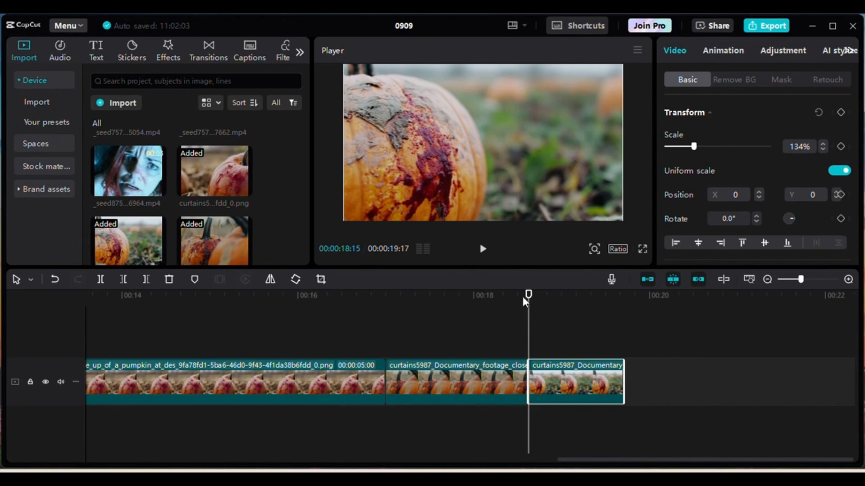
pyautogui.moveTo(529, 297); pyautogui.dragTo(642, 347)
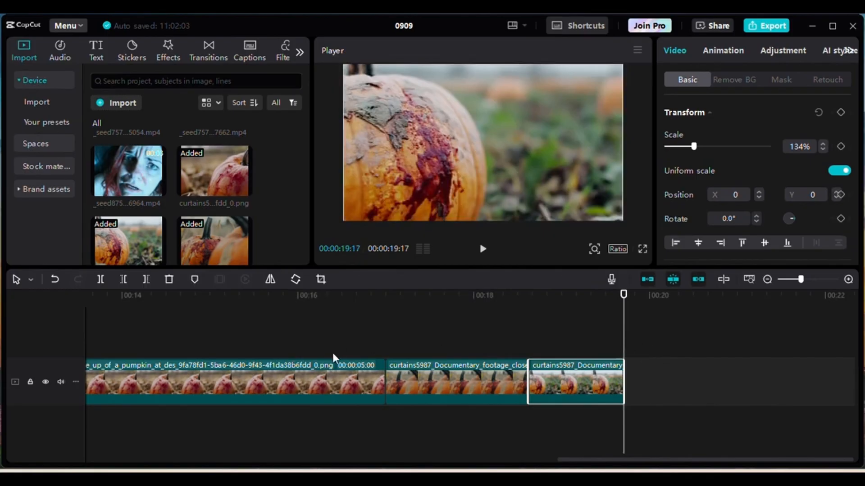
pyautogui.click(643, 346)
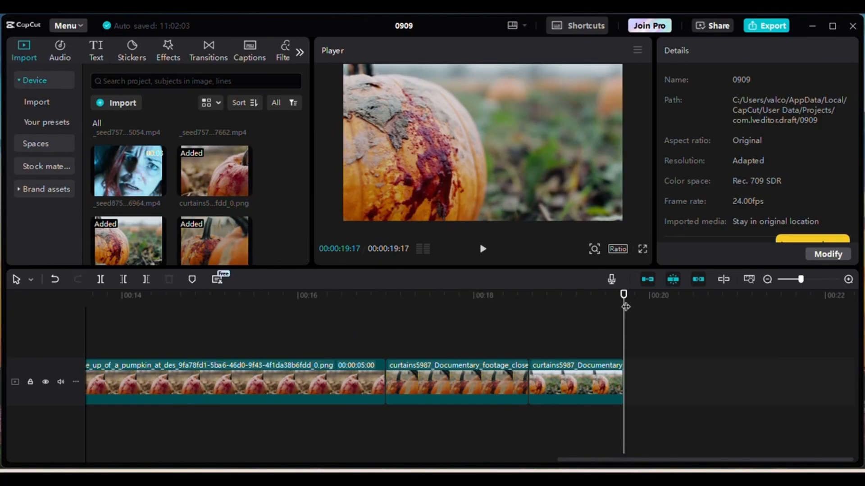
# Add the empty-road clip _seed3148179017276991.mp4 at 00:00:19:17 and place the playhead at its end, 00:00:22:17
pyautogui.moveTo(624, 295); pyautogui.dragTo(569, 296)
pyautogui.scroll(-1, 278, 197)
pyautogui.scroll(5, 277, 190)
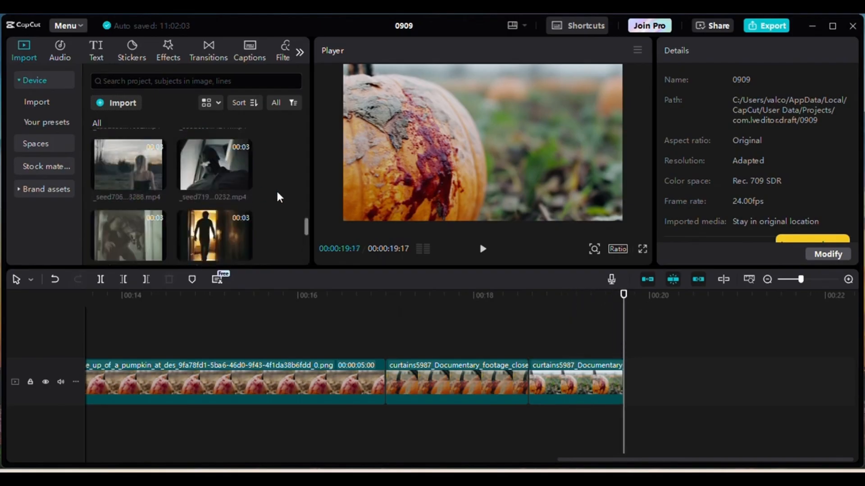
pyautogui.scroll(3, 277, 194)
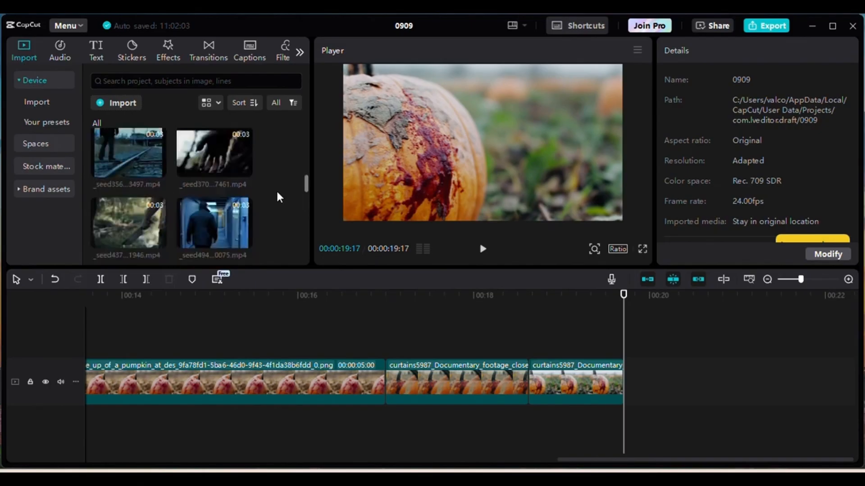
pyautogui.scroll(3, 278, 198)
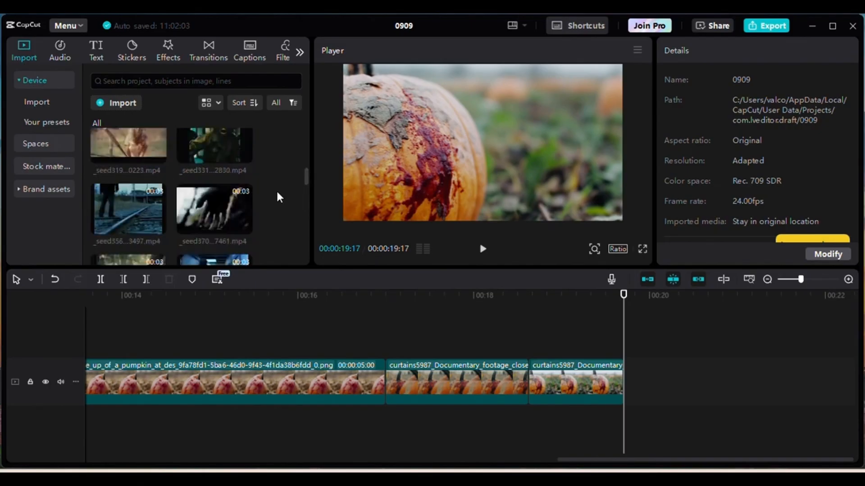
pyautogui.scroll(3, 278, 196)
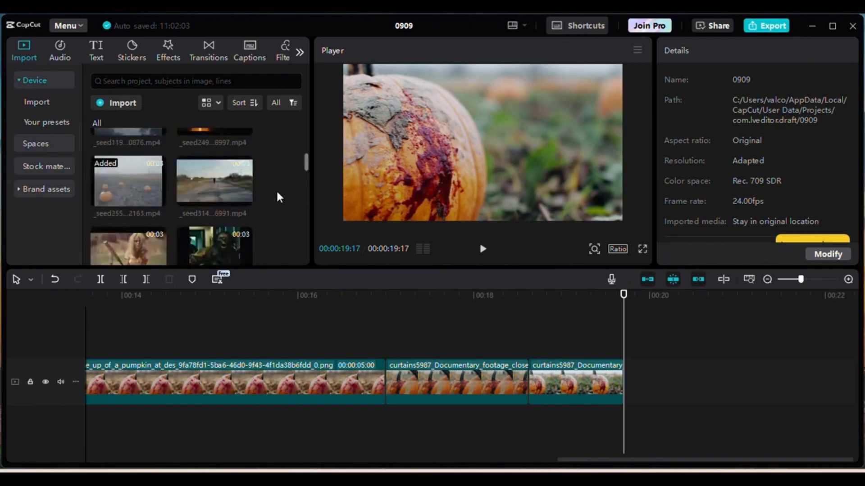
pyautogui.click(245, 199)
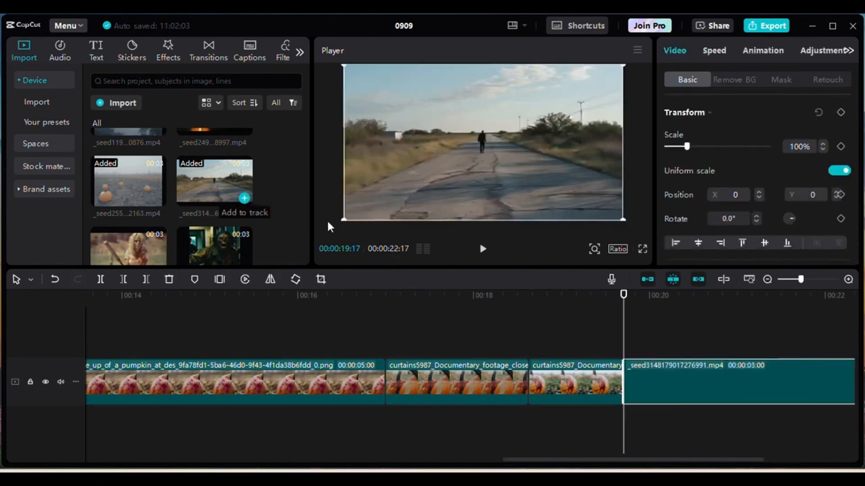
pyautogui.moveTo(600, 459); pyautogui.dragTo(691, 460)
pyautogui.moveTo(361, 295); pyautogui.dragTo(624, 295)
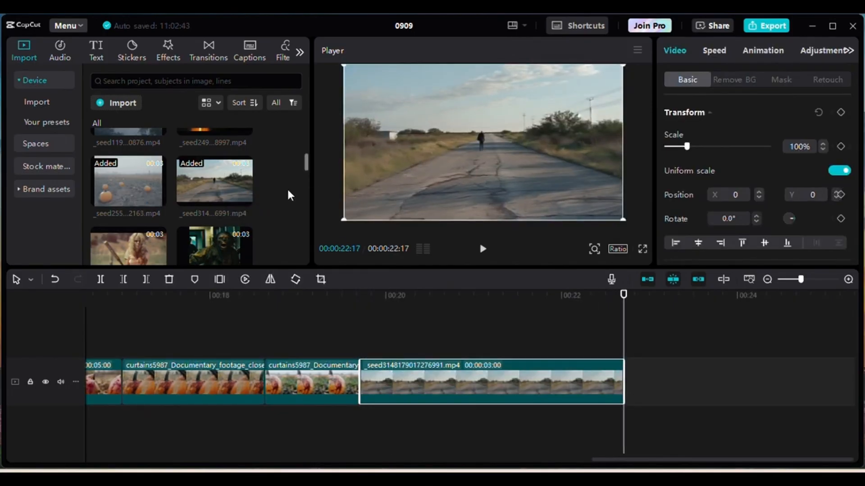
# Add the stained wooden wall clip _seed6960580554464211.mp4 at 00:00:22:17, scale it to 132% and set its Y position to -350
pyautogui.scroll(-5, 287, 187)
pyautogui.scroll(-3, 288, 195)
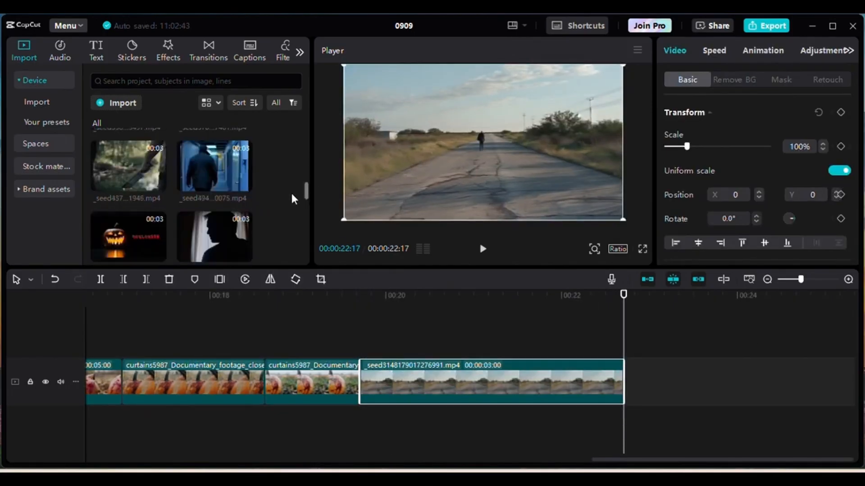
pyautogui.scroll(-2, 292, 196)
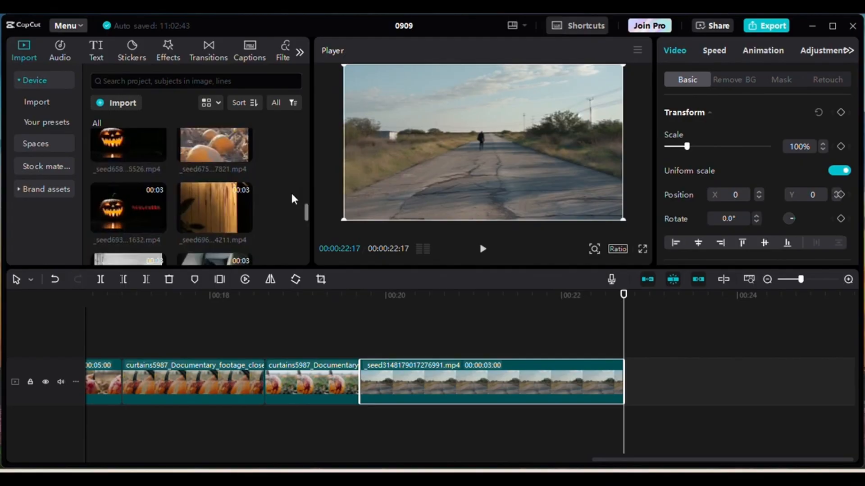
pyautogui.click(245, 226)
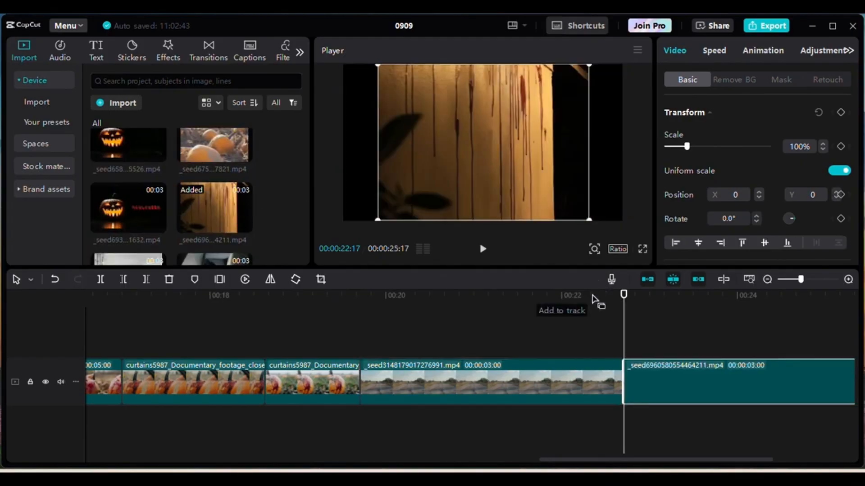
pyautogui.moveTo(603, 460); pyautogui.dragTo(733, 468)
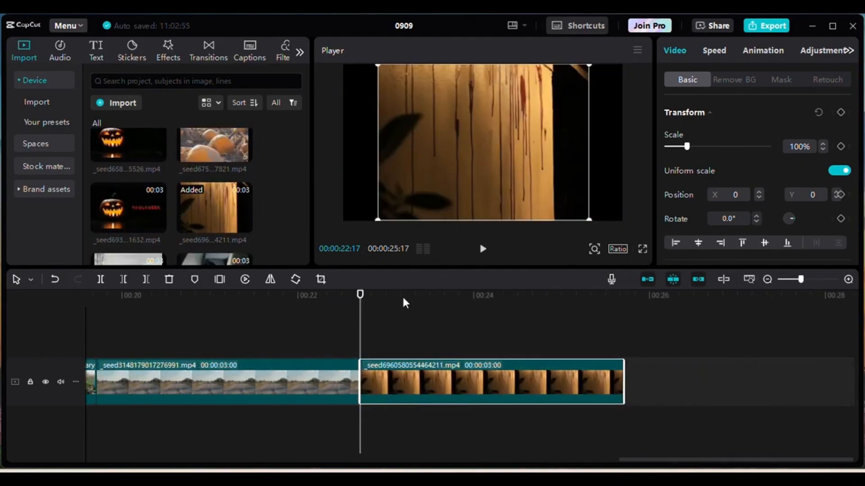
pyautogui.moveTo(589, 219); pyautogui.dragTo(633, 253)
pyautogui.moveTo(544, 120); pyautogui.dragTo(549, 140)
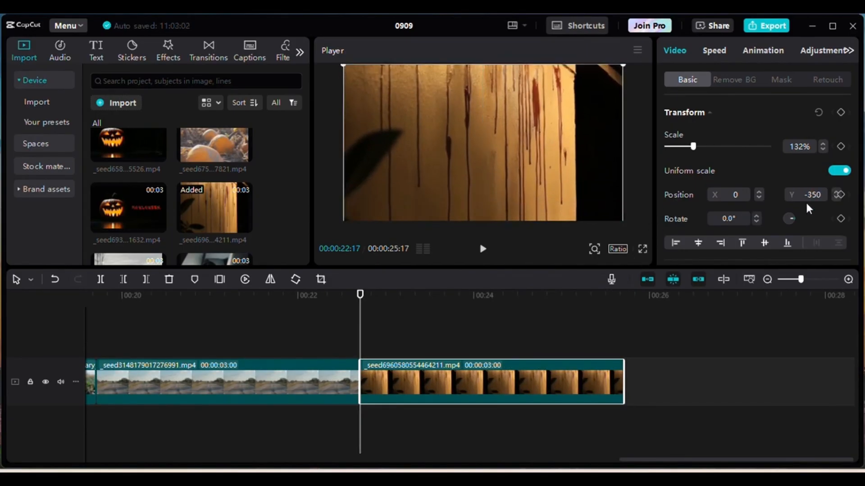
# Animate the wooden wall clip's position with a keyframe at its start and Y 350 at its end, 00:00:25:17
pyautogui.click(839, 194)
pyautogui.moveTo(362, 296); pyautogui.dragTo(738, 301)
pyautogui.moveTo(597, 212); pyautogui.dragTo(599, 160)
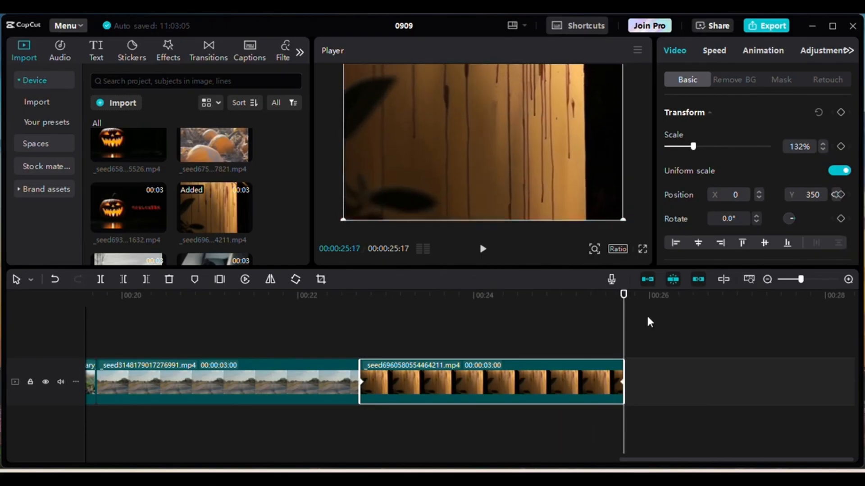
pyautogui.click(649, 342)
pyautogui.moveTo(621, 294); pyautogui.dragTo(565, 296)
pyautogui.press('space')
# Add the furry hand clip _seed3709488666217461.mp4 at 00:00:25:17 and place the playhead at its end, 00:00:28:17
pyautogui.scroll(-3, 267, 196)
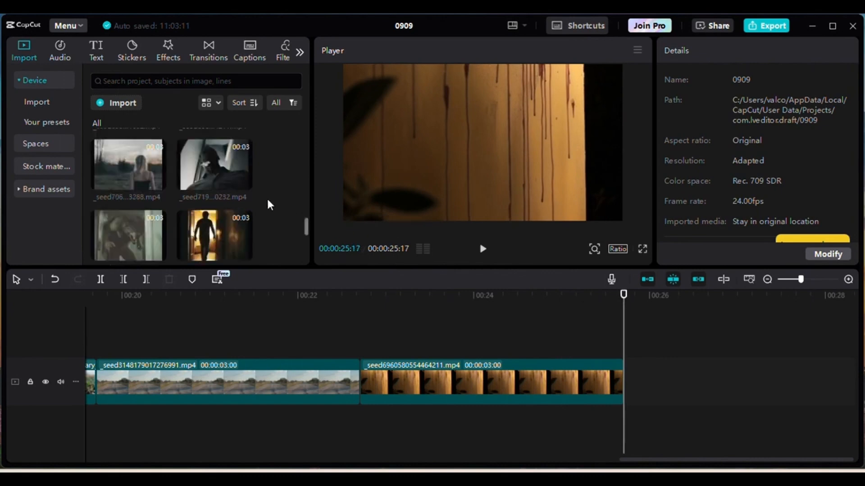
pyautogui.scroll(-1, 267, 201)
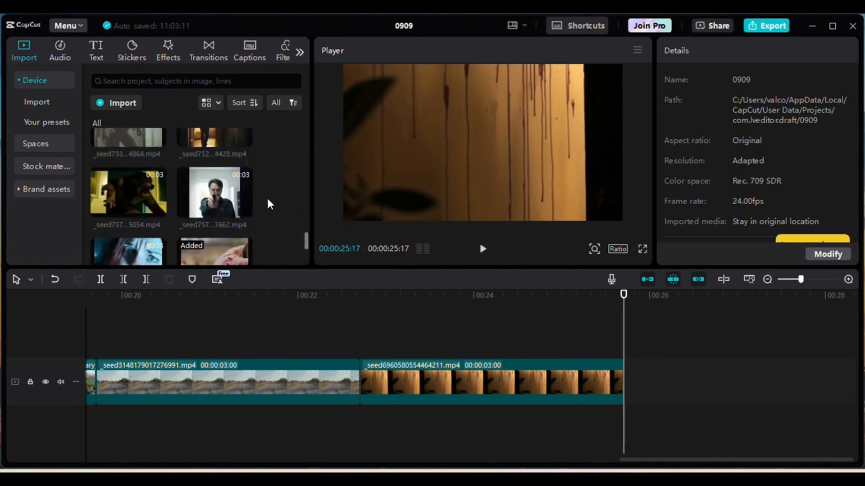
pyautogui.scroll(3, 268, 201)
pyautogui.scroll(2, 268, 201)
pyautogui.scroll(-3, 268, 202)
pyautogui.scroll(-2, 267, 199)
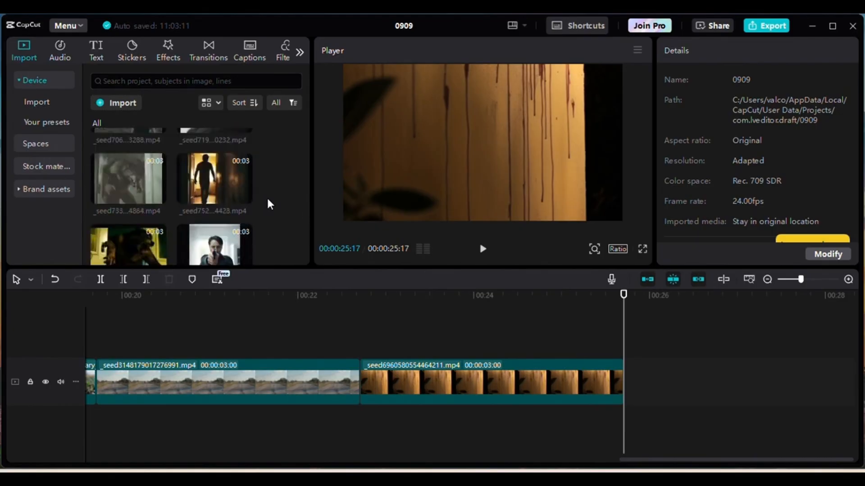
pyautogui.scroll(-2, 267, 200)
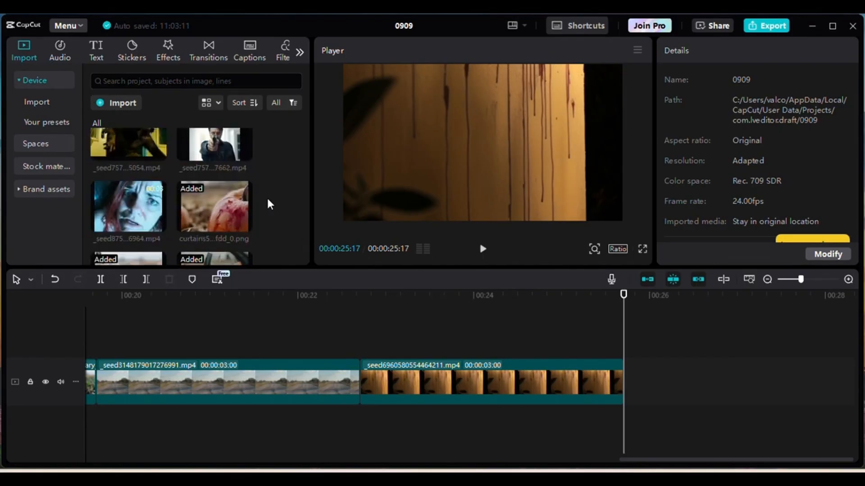
pyautogui.scroll(3, 268, 200)
pyautogui.scroll(-3, 268, 199)
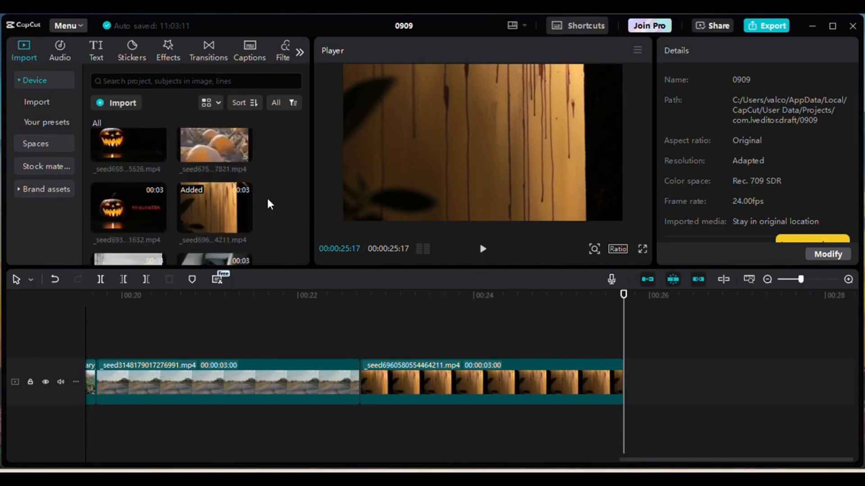
pyautogui.scroll(1, 268, 199)
pyautogui.scroll(3, 266, 196)
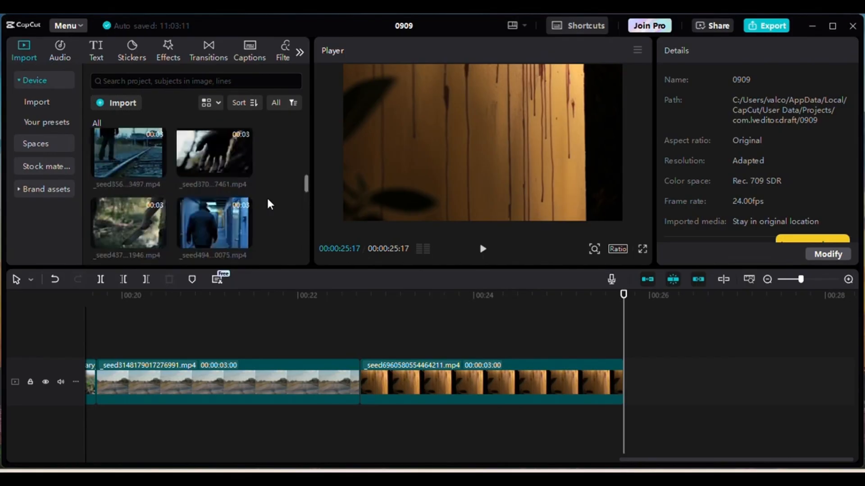
pyautogui.click(245, 171)
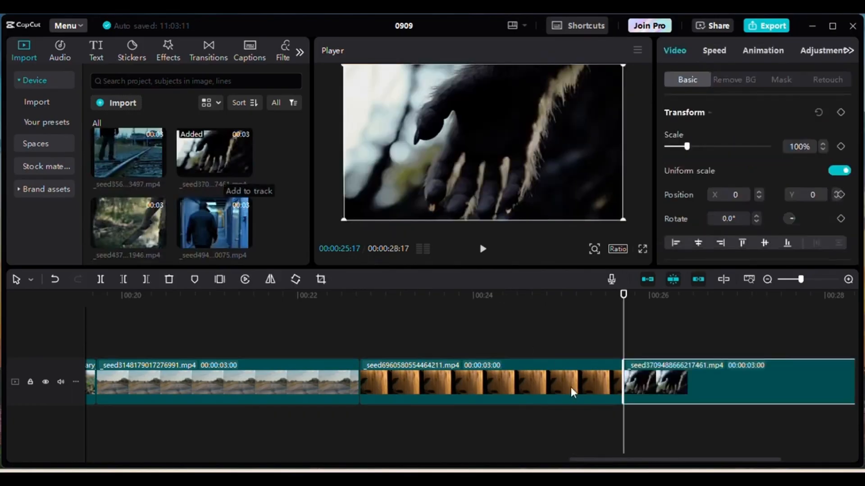
pyautogui.moveTo(608, 460); pyautogui.dragTo(679, 465)
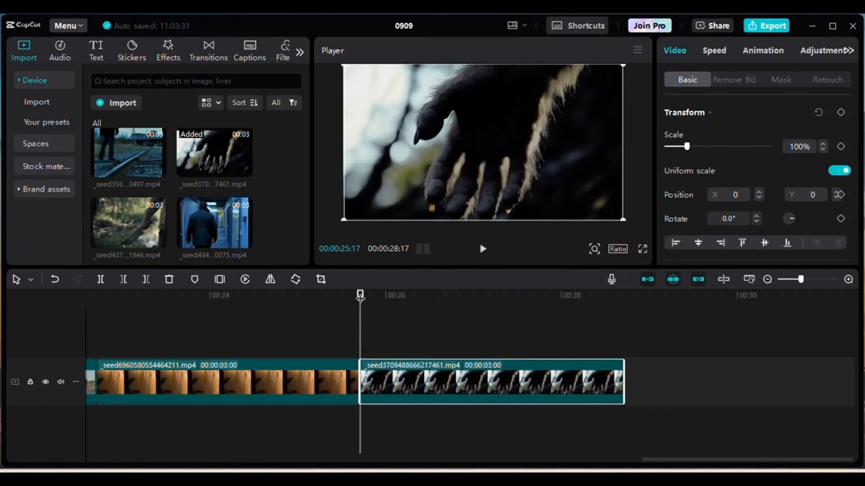
pyautogui.moveTo(362, 297); pyautogui.dragTo(684, 325)
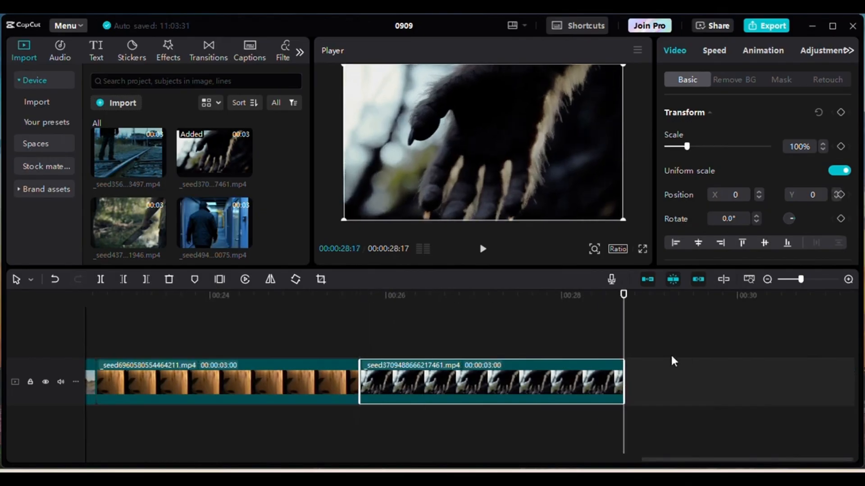
pyautogui.click(657, 353)
pyautogui.moveTo(623, 295); pyautogui.dragTo(699, 309)
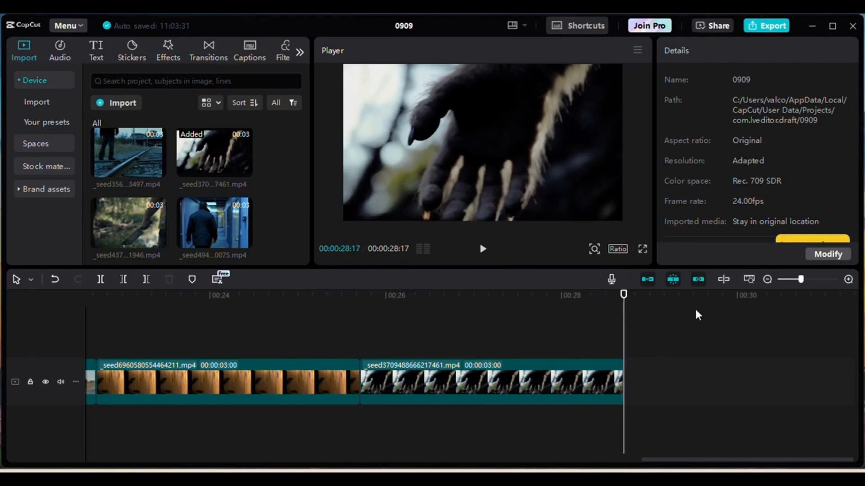
# Add the blonde woman clip _seed7062490279243288.mp4 at 00:00:28:17, scale it to 132% and set its Y position to 343
pyautogui.scroll(-2, 278, 200)
pyautogui.scroll(-5, 279, 202)
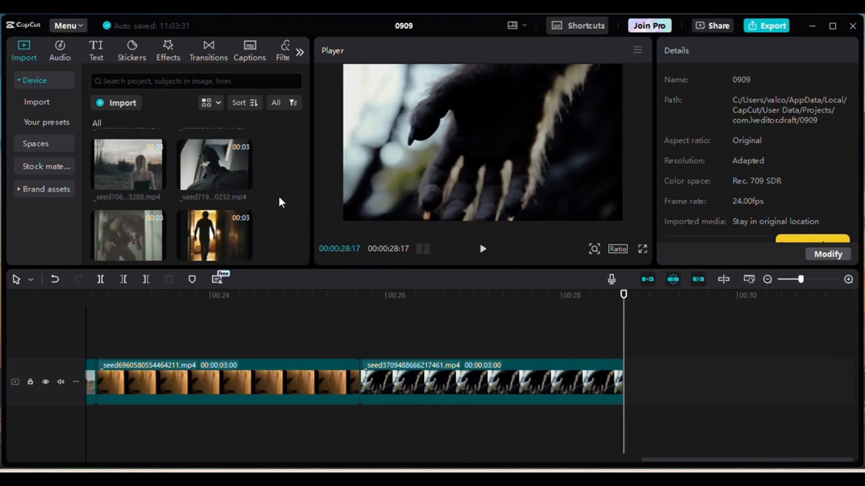
pyautogui.scroll(3, 280, 201)
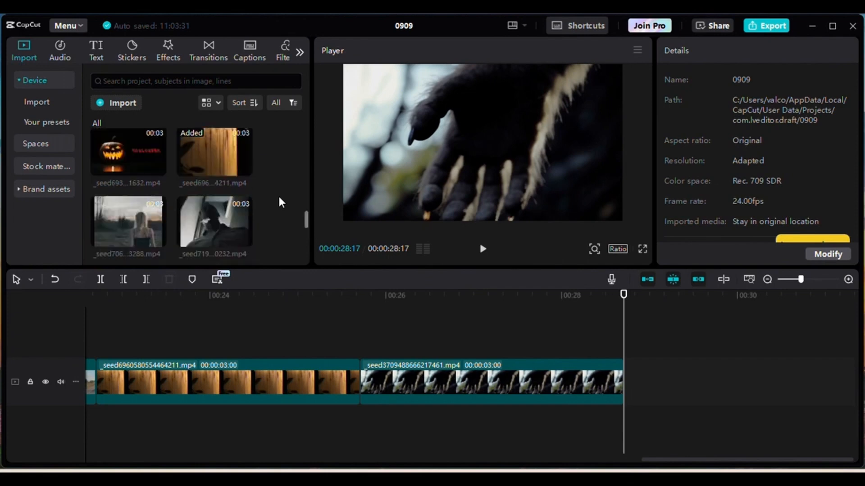
pyautogui.click(160, 240)
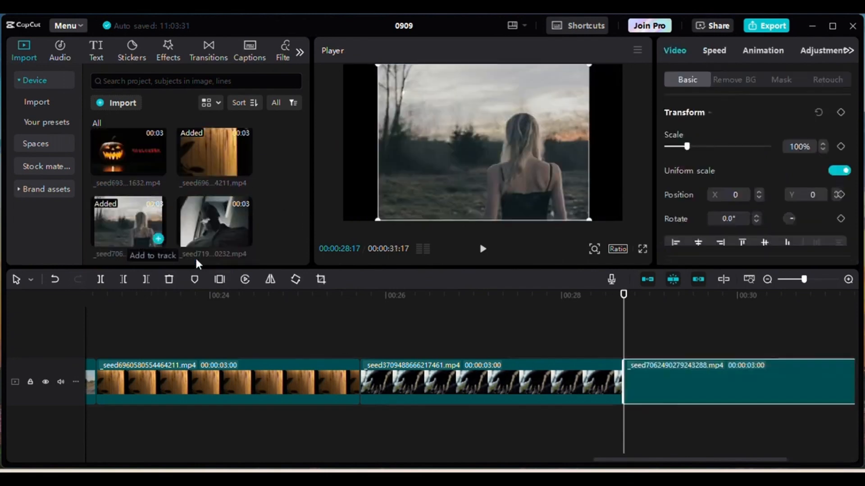
pyautogui.moveTo(649, 463); pyautogui.dragTo(713, 465)
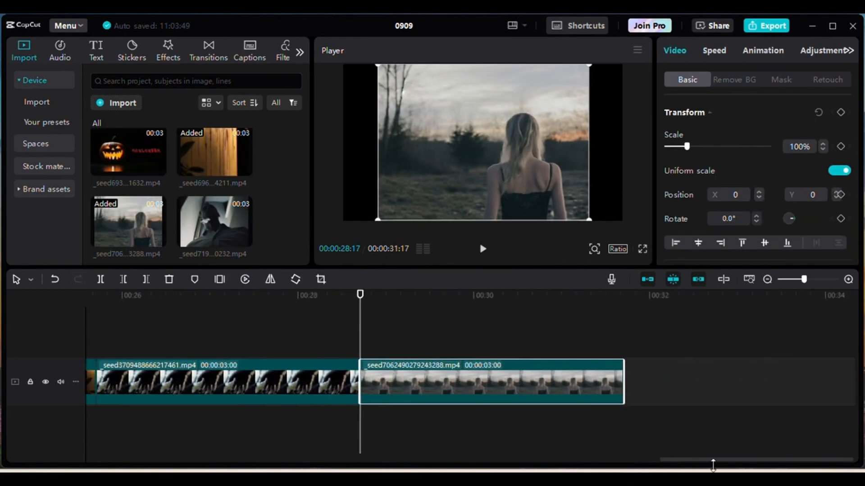
pyautogui.moveTo(587, 219); pyautogui.dragTo(632, 242)
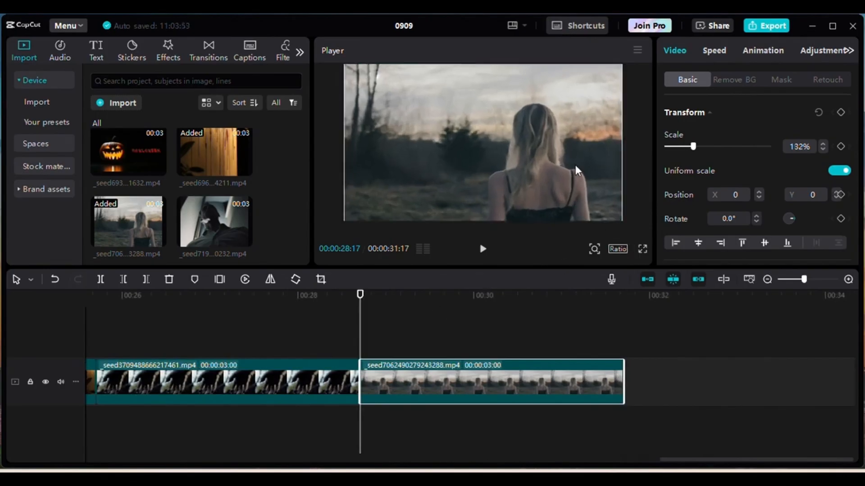
pyautogui.moveTo(574, 154); pyautogui.dragTo(572, 121)
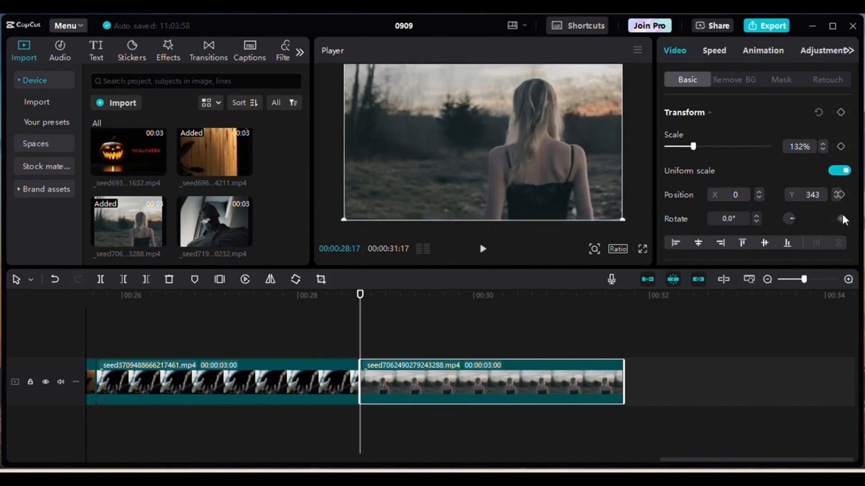
# Animate the blonde woman clip's position with a keyframe at its start and Y -343 at its end, 00:00:31:17
pyautogui.click(840, 194)
pyautogui.moveTo(361, 298); pyautogui.dragTo(666, 318)
pyautogui.moveTo(603, 82); pyautogui.dragTo(604, 135)
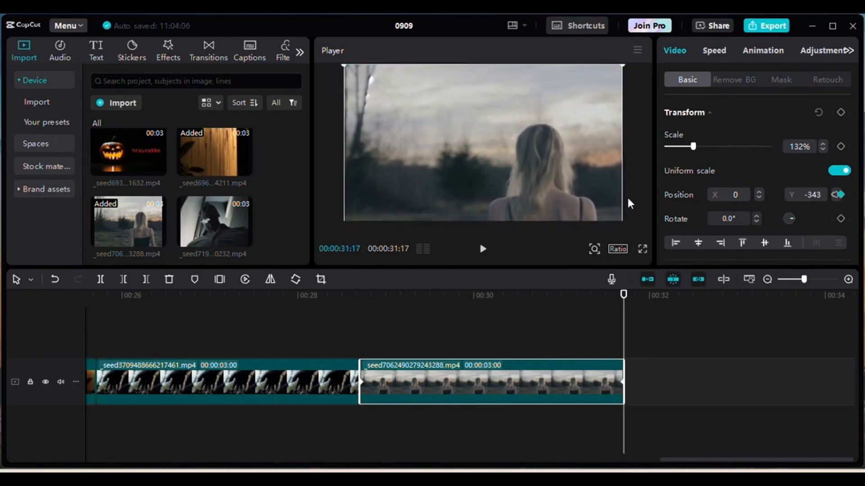
pyautogui.click(690, 333)
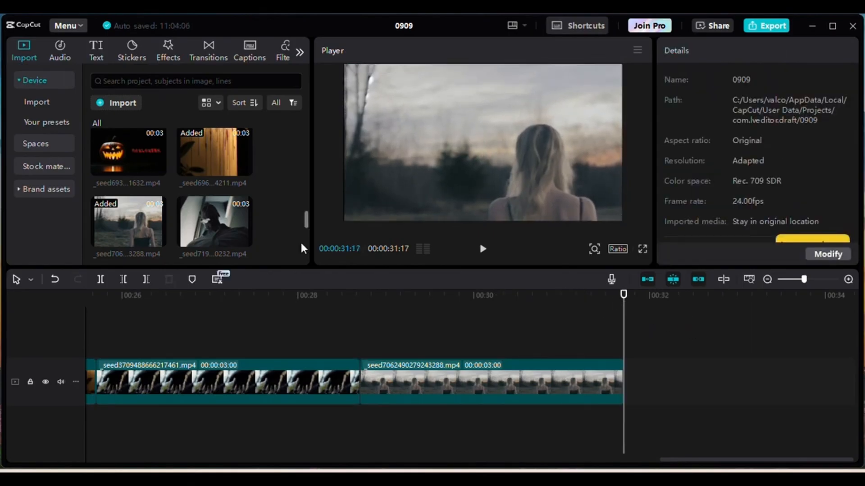
# Add the fanged monster clip _seed3316459529072830.mp4 to the track at 00:00:31:17
pyautogui.scroll(3, 279, 221)
pyautogui.scroll(4, 279, 223)
pyautogui.scroll(5, 278, 216)
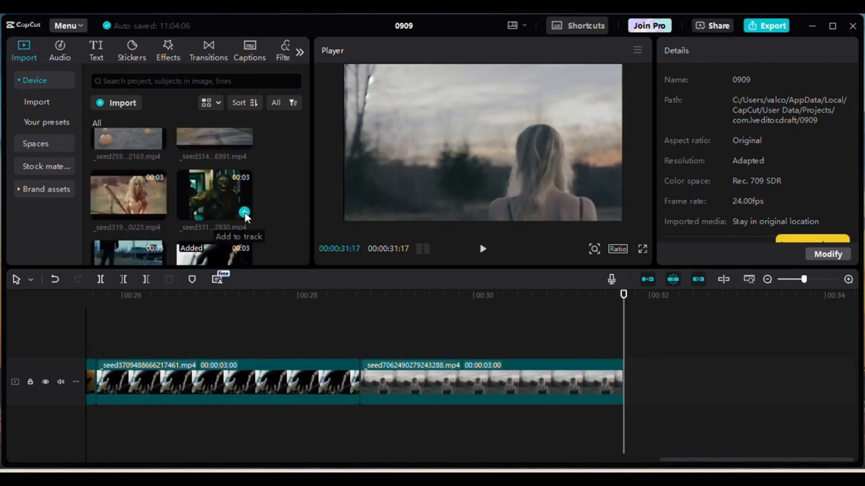
pyautogui.click(245, 212)
pyautogui.moveTo(686, 464); pyautogui.dragTo(747, 460)
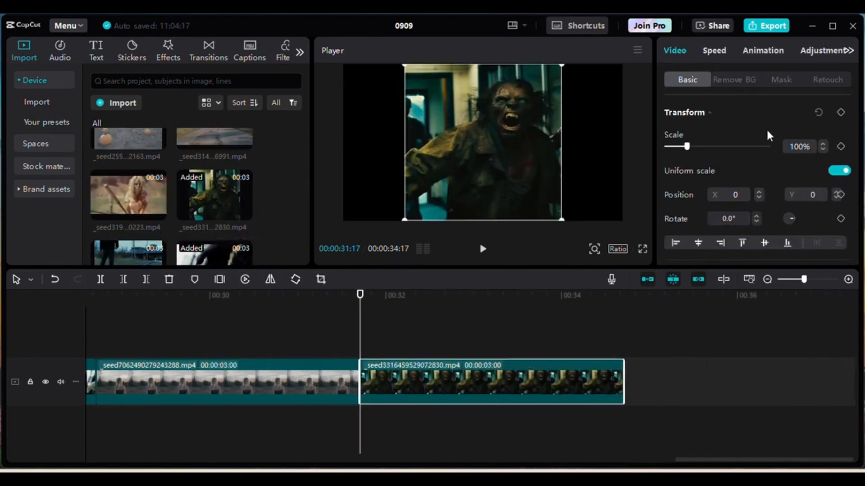
# Set the fanged monster clip's playback speed to 3.1x, shortening its duration to 1.0 s
pyautogui.click(718, 50)
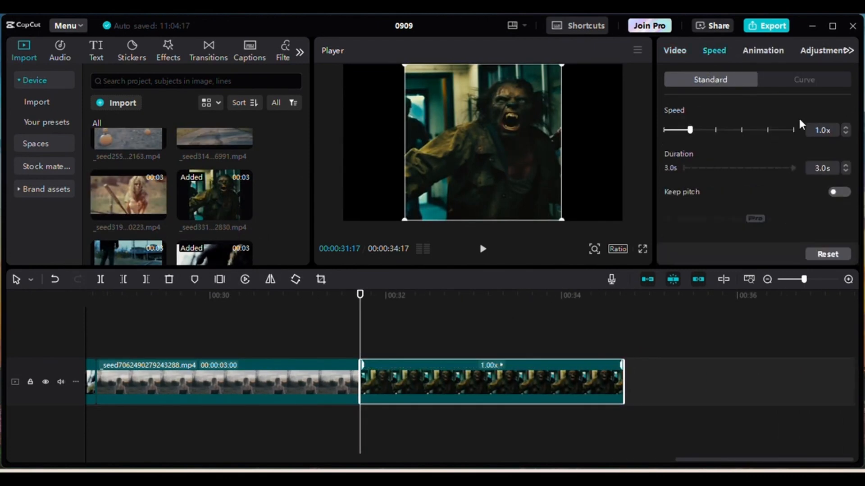
pyautogui.click(846, 128)
pyautogui.click(845, 128)
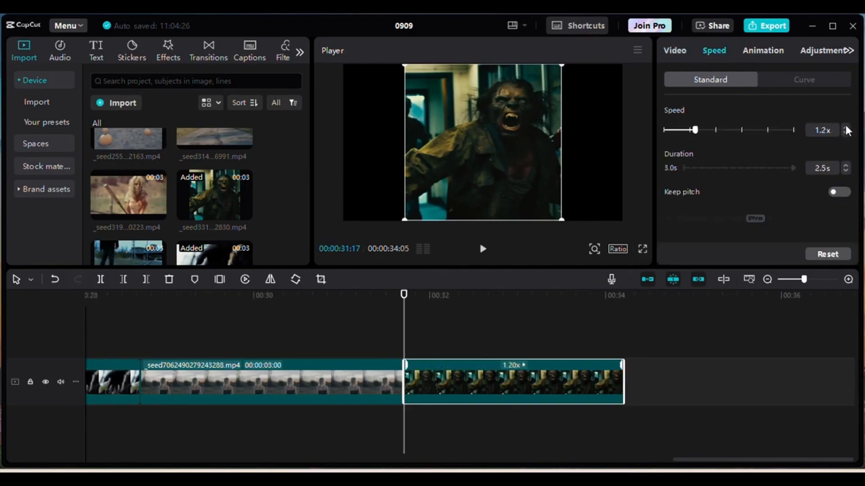
pyautogui.click(845, 128)
pyautogui.click(845, 128)
pyautogui.click(846, 128)
pyautogui.click(845, 128)
pyautogui.click(846, 128)
pyautogui.click(846, 127)
pyautogui.click(846, 128)
pyautogui.click(846, 128)
pyautogui.click(846, 128)
pyautogui.click(846, 128)
pyautogui.click(846, 127)
pyautogui.click(846, 128)
pyautogui.click(846, 128)
pyautogui.click(845, 128)
pyautogui.click(846, 128)
pyautogui.click(846, 128)
pyautogui.click(846, 128)
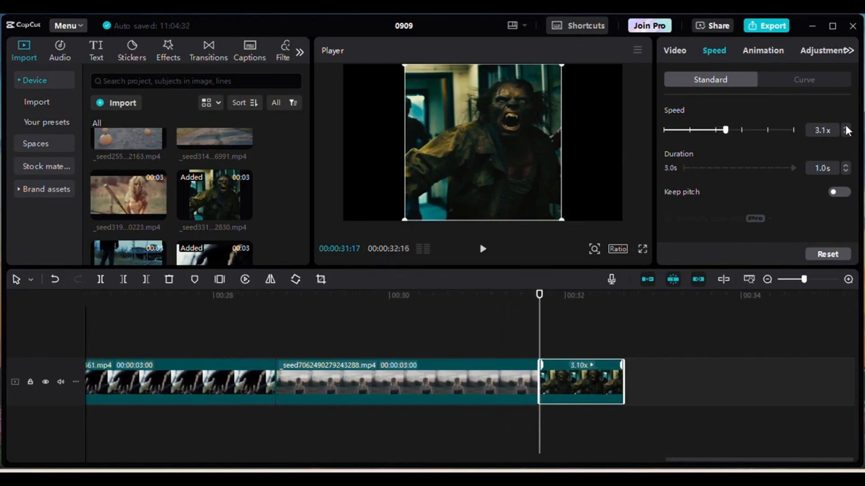
# At the clip's end, 00:00:32:16, enlarge the monster clip to fill the frame width and shift it down to show the whole face
pyautogui.moveTo(540, 295); pyautogui.dragTo(634, 297)
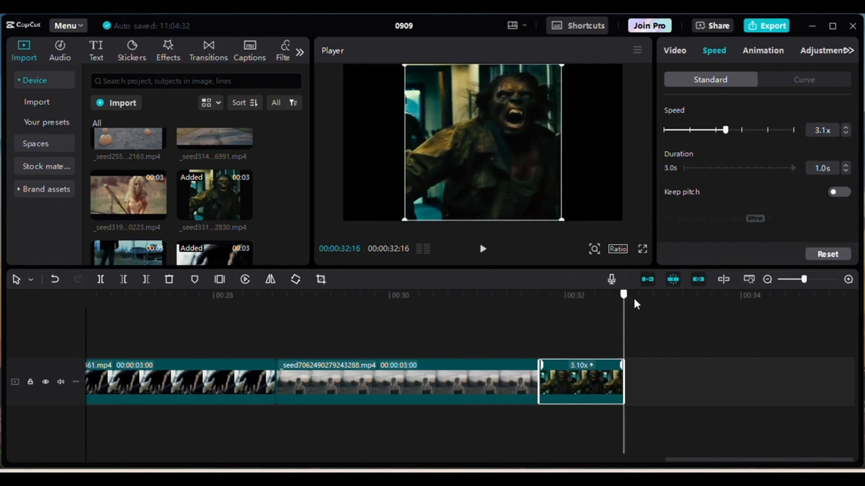
pyautogui.moveTo(559, 218); pyautogui.dragTo(650, 267)
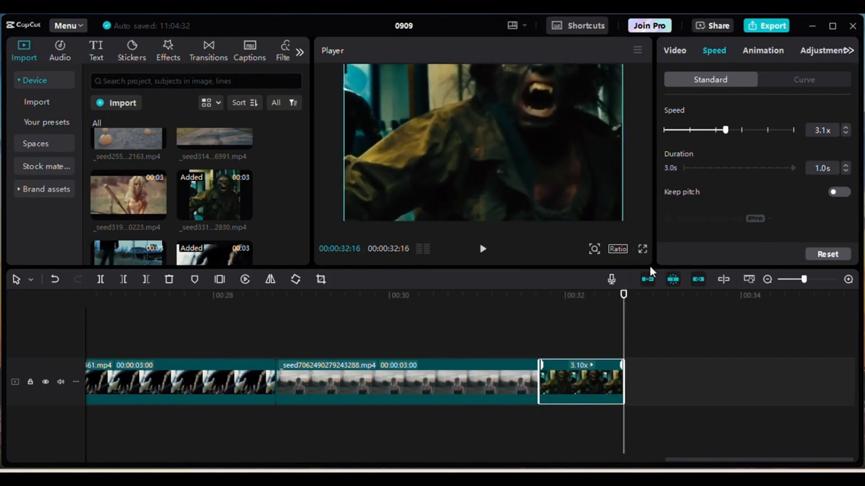
pyautogui.moveTo(537, 155); pyautogui.dragTo(545, 181)
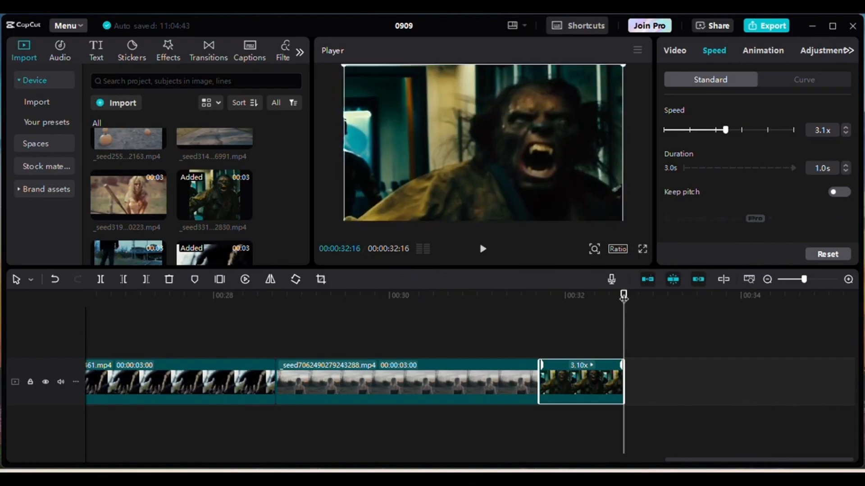
# Play back the sped-up monster clip from 00:00:31:16 to its end at 00:00:32:16, and deselect it
pyautogui.moveTo(622, 295); pyautogui.dragTo(534, 316)
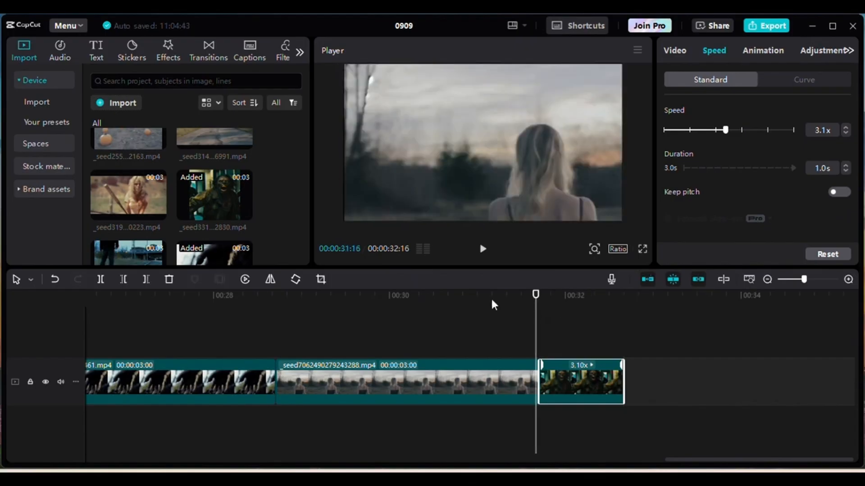
pyautogui.click(481, 249)
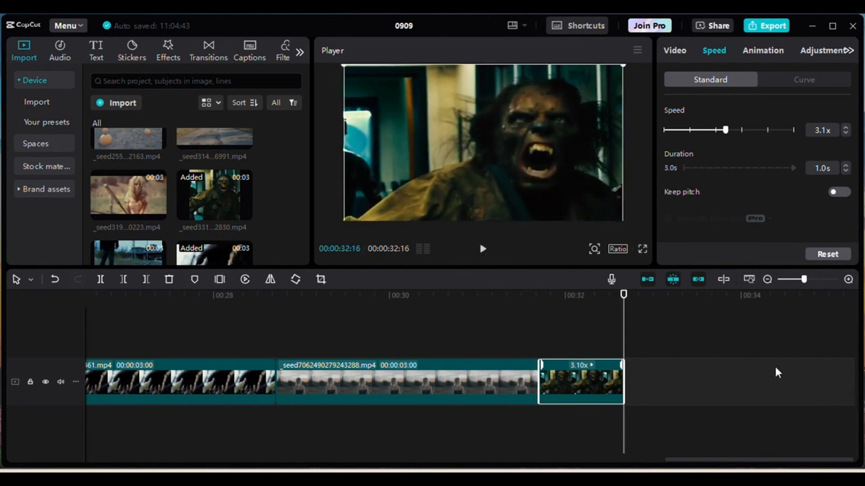
pyautogui.click(637, 334)
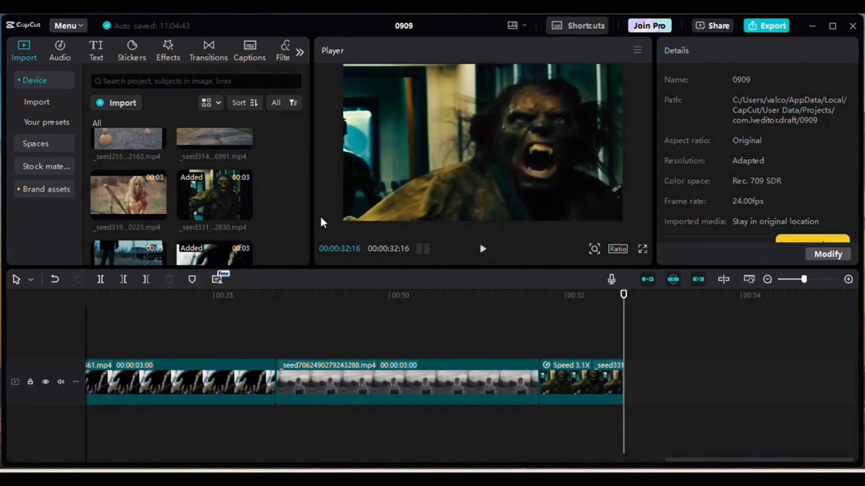
# Browse the imported media for the next clip to add after the monster clip
pyautogui.scroll(5, 272, 209)
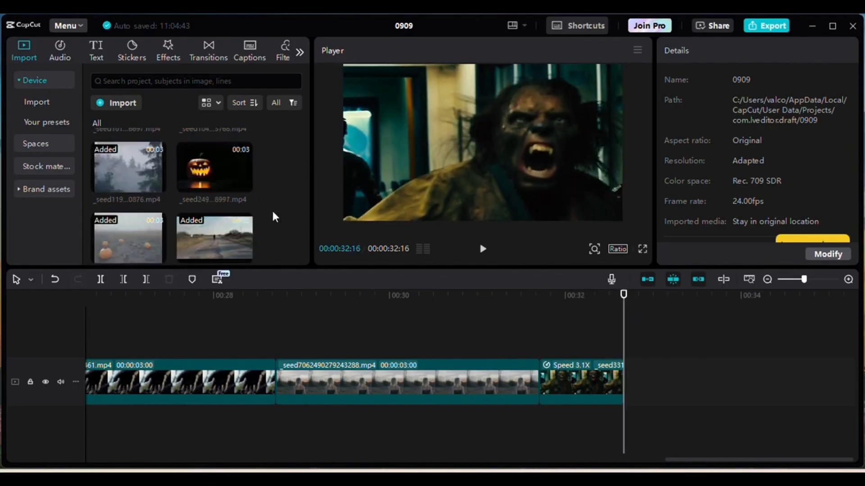
# Add the man's silhouette clip _seed6512208437677308.mp4 to the end of the timeline and scale it to 132% so it fills the frame
pyautogui.scroll(1, 271, 209)
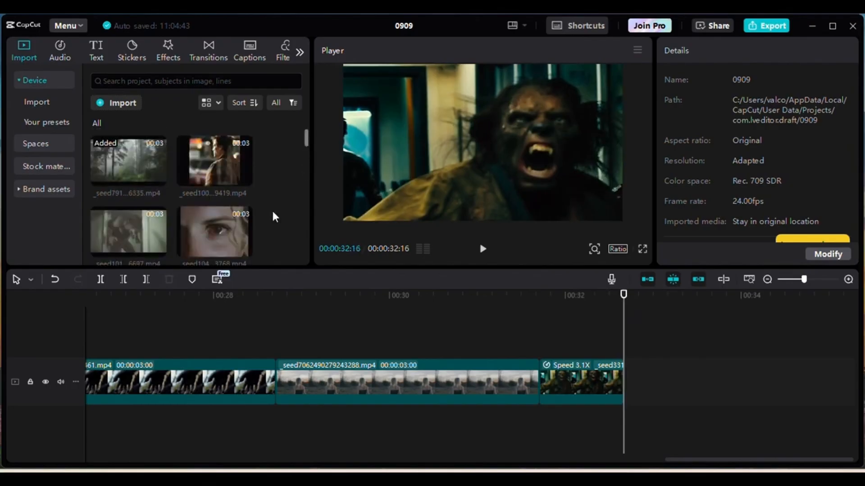
pyautogui.scroll(-5, 271, 209)
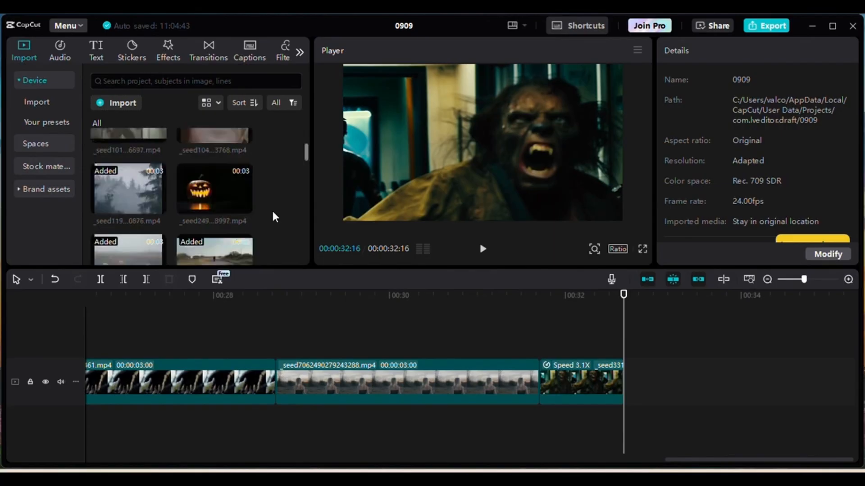
pyautogui.scroll(-5, 271, 209)
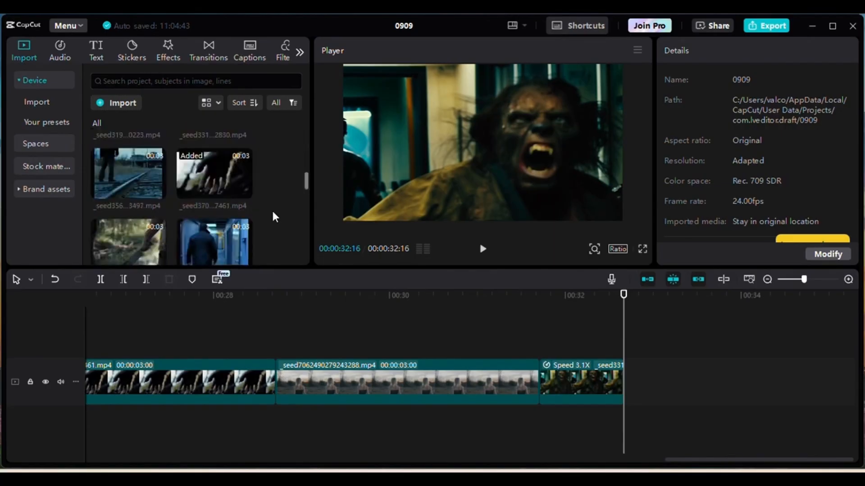
pyautogui.scroll(-3, 272, 209)
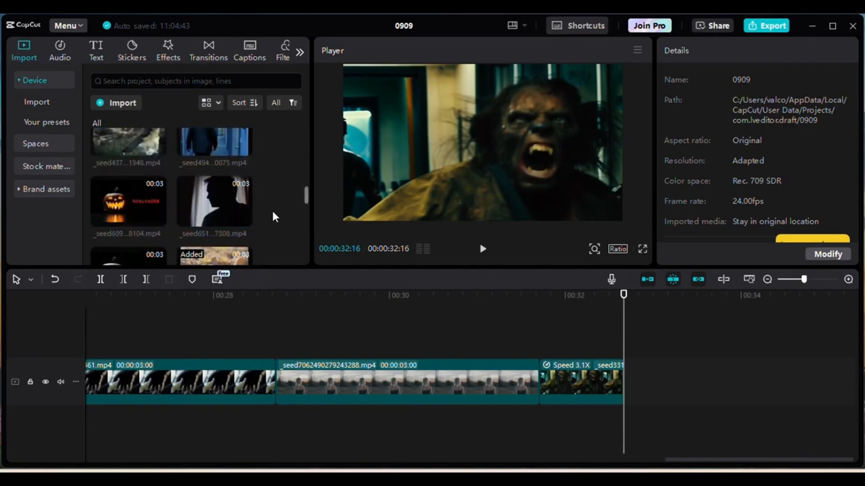
pyautogui.click(246, 219)
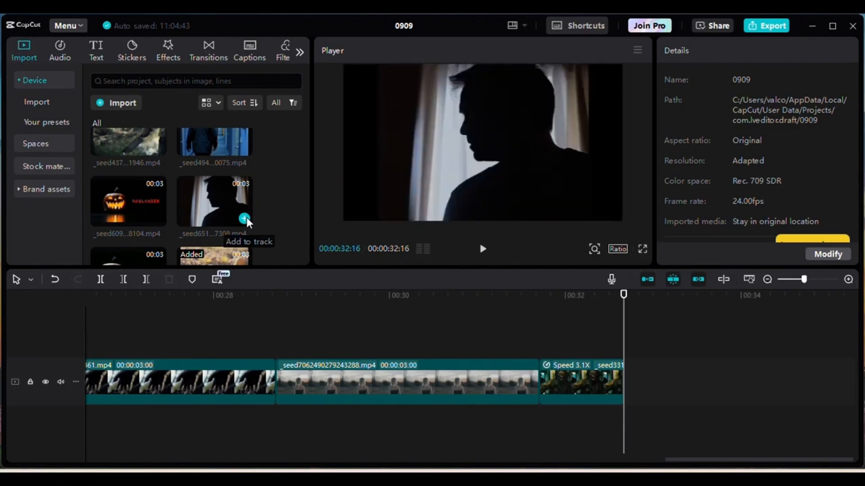
pyautogui.moveTo(673, 465); pyautogui.dragTo(743, 465)
pyautogui.moveTo(589, 218); pyautogui.dragTo(635, 250)
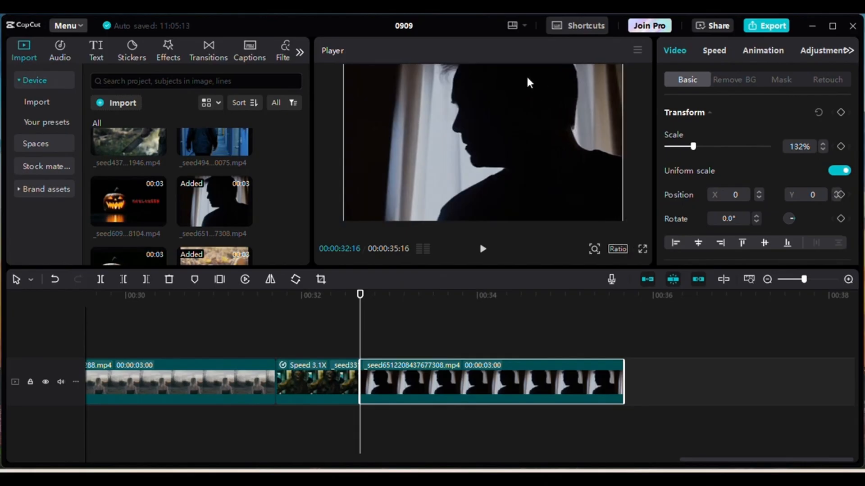
# Shift the silhouette clip's picture slightly downward in the frame and place the playhead at the clip's end
pyautogui.moveTo(605, 199); pyautogui.dragTo(600, 217)
pyautogui.click(649, 335)
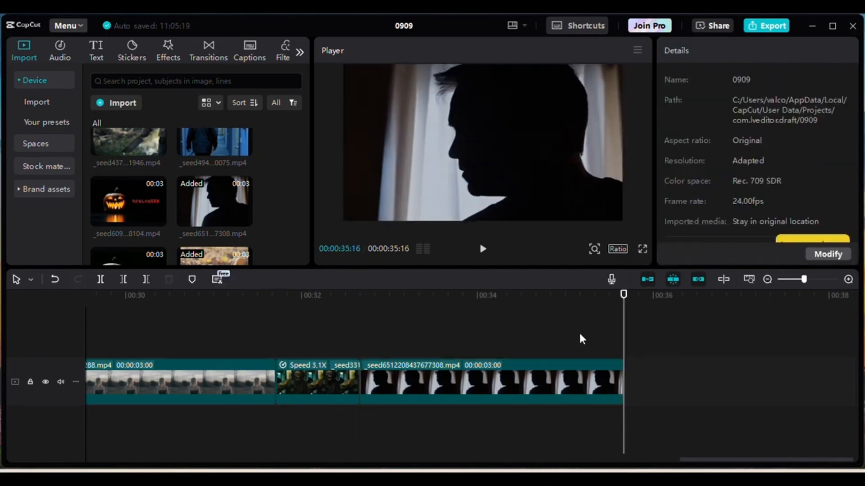
pyautogui.moveTo(624, 295); pyautogui.dragTo(722, 333)
# Append the low-angle shot of the man, _seed7197431539730232.mp4, after the silhouette clip and scale it to 132% to fill the frame
pyautogui.scroll(-5, 292, 174)
pyautogui.scroll(-2, 292, 175)
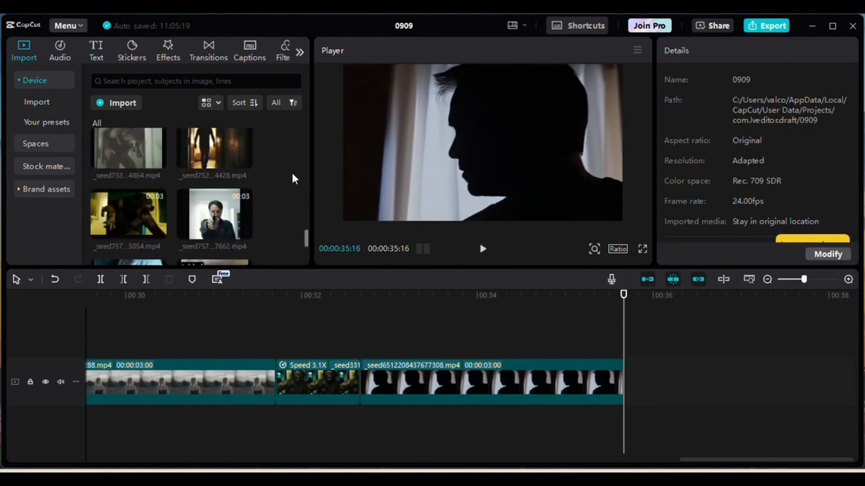
pyautogui.scroll(-2, 293, 178)
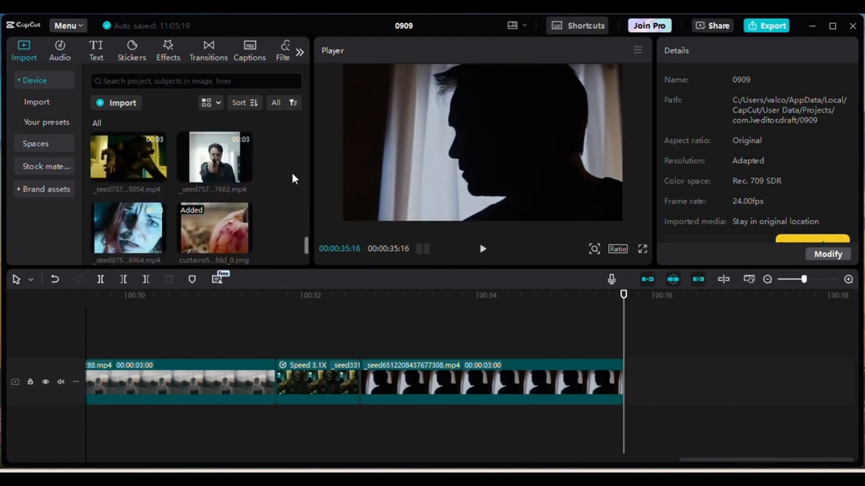
pyautogui.scroll(2, 293, 178)
pyautogui.scroll(5, 294, 178)
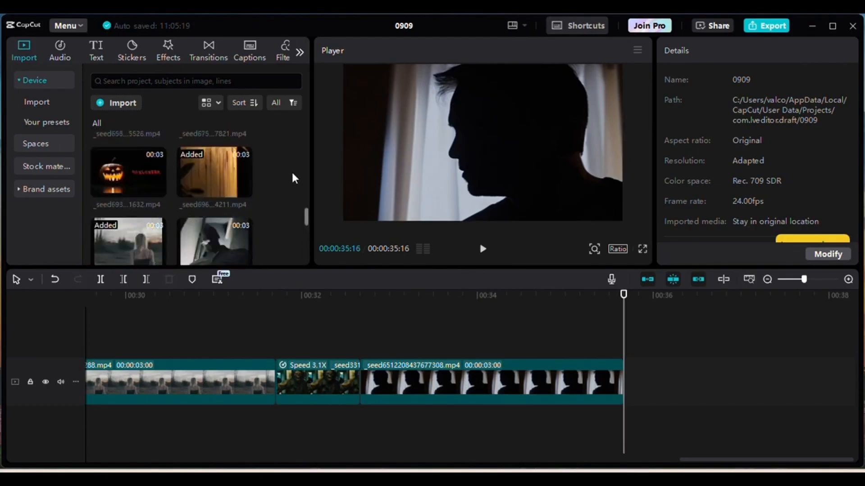
pyautogui.scroll(2, 294, 178)
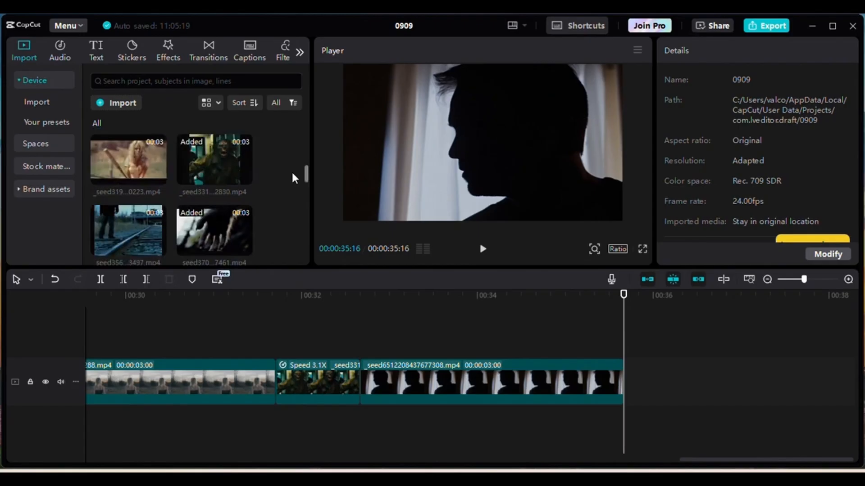
pyautogui.scroll(-5, 293, 176)
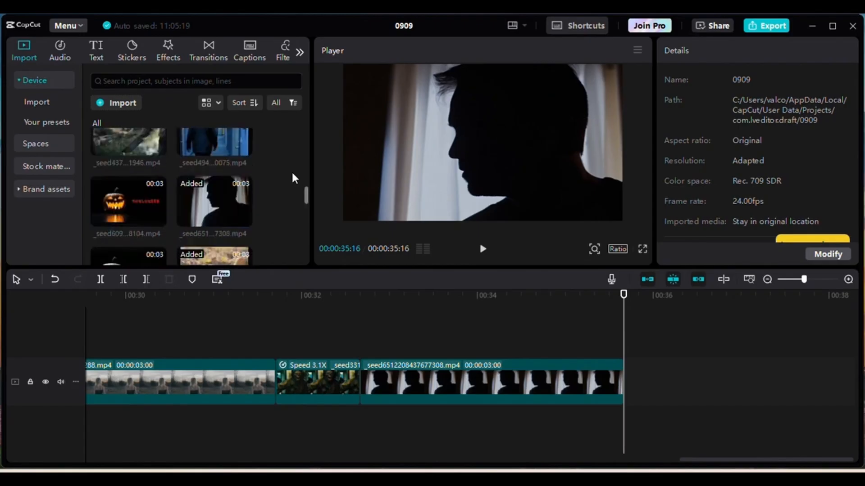
pyautogui.scroll(-3, 294, 178)
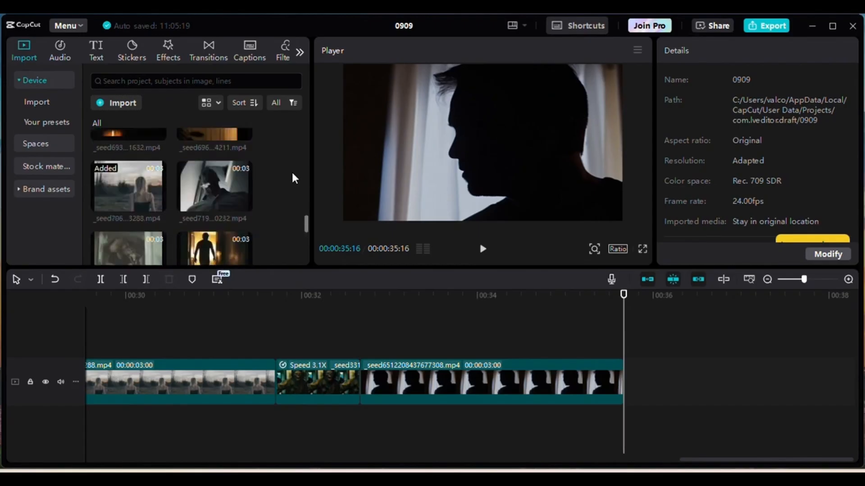
pyautogui.click(244, 203)
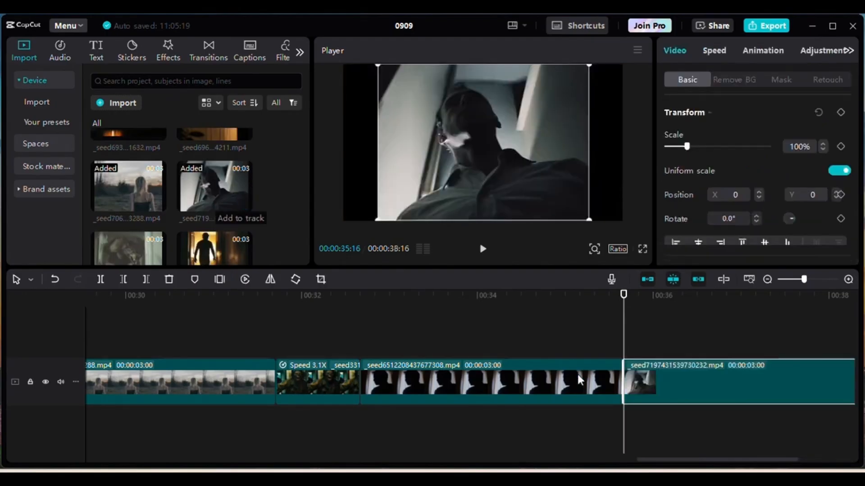
pyautogui.moveTo(588, 218); pyautogui.dragTo(634, 251)
pyautogui.moveTo(688, 460); pyautogui.dragTo(746, 468)
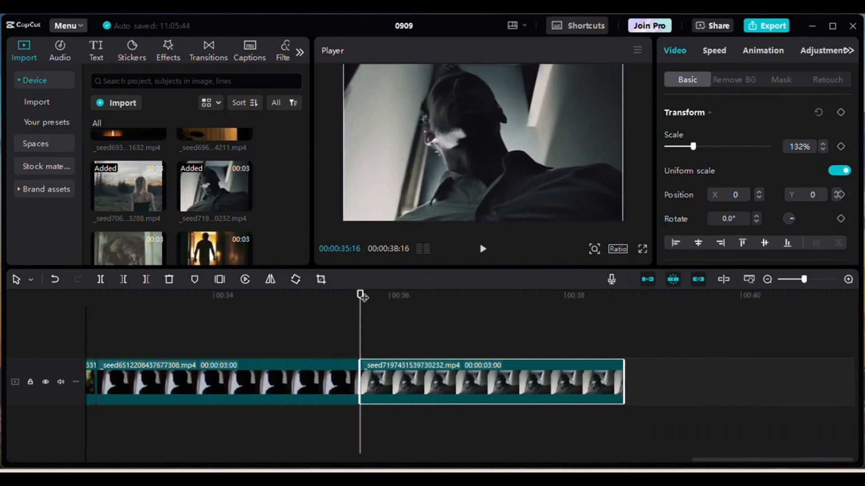
# Animate the low-angle clip's position with a keyframe at its start and the picture shifted downward at its end
pyautogui.moveTo(361, 296); pyautogui.dragTo(360, 327)
pyautogui.click(840, 195)
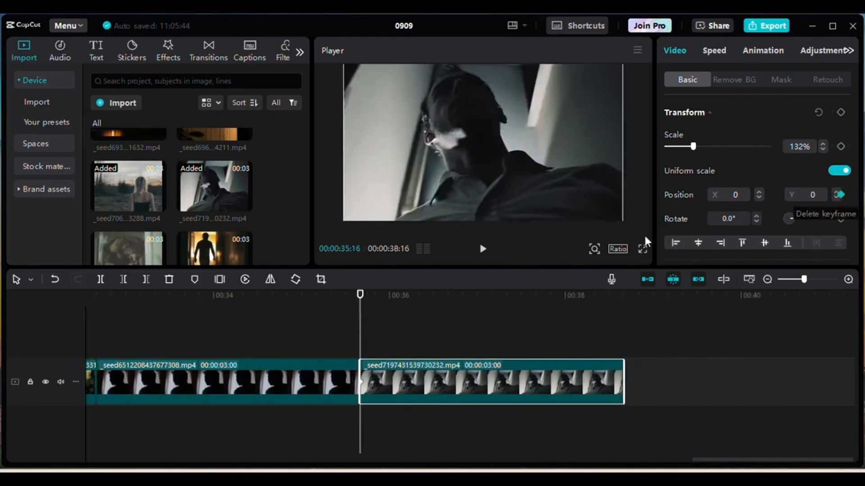
pyautogui.moveTo(363, 298); pyautogui.dragTo(624, 295)
pyautogui.moveTo(598, 111); pyautogui.dragTo(601, 153)
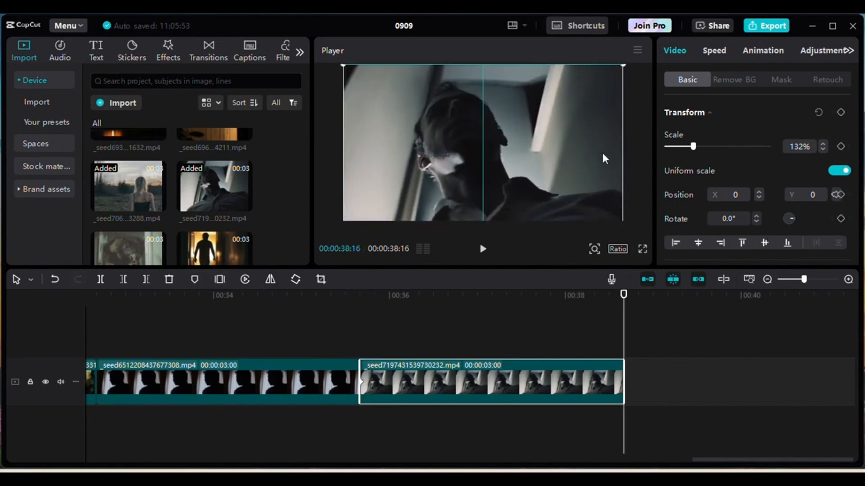
pyautogui.click(680, 341)
pyautogui.moveTo(625, 297); pyautogui.dragTo(706, 317)
# Append the eye close-up clip _seed1046039477083768.mp4 to the end of the timeline and scale it to 132% to fill the frame
pyautogui.scroll(-2, 267, 210)
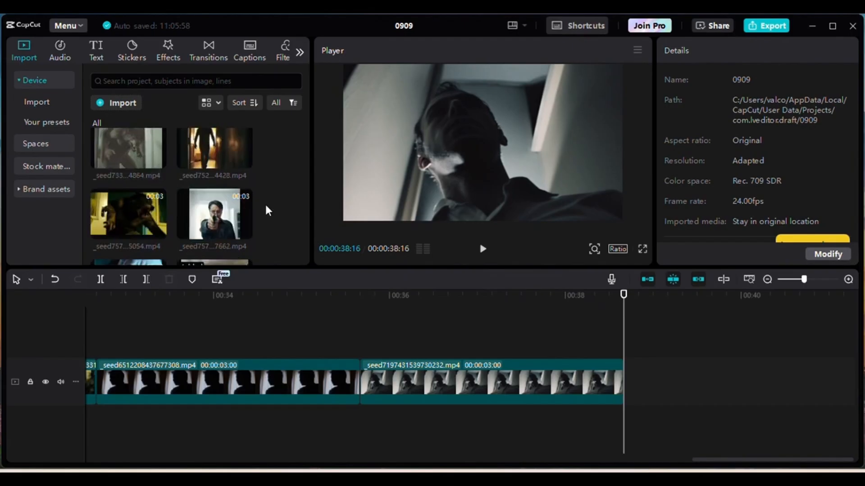
pyautogui.scroll(-2, 267, 207)
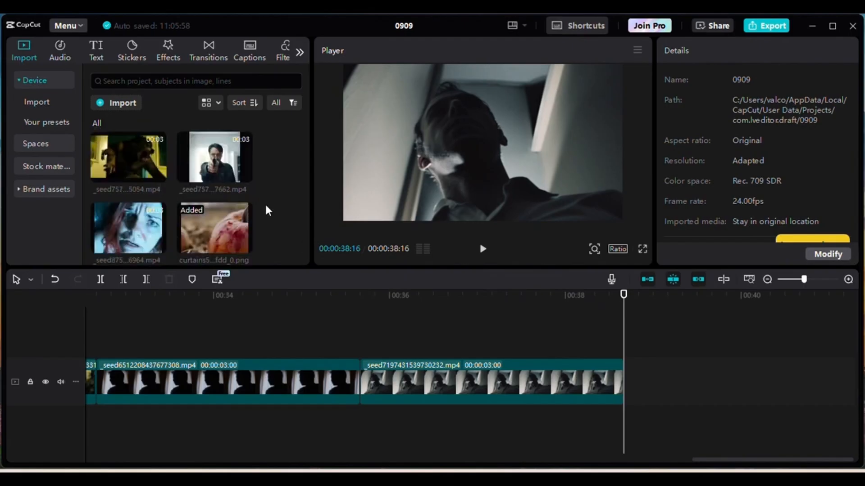
pyautogui.scroll(3, 266, 210)
pyautogui.scroll(5, 266, 211)
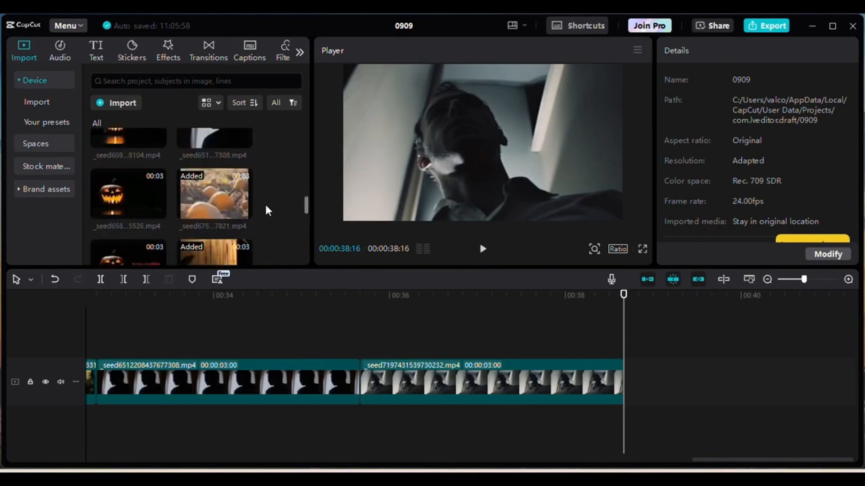
pyautogui.scroll(3, 266, 210)
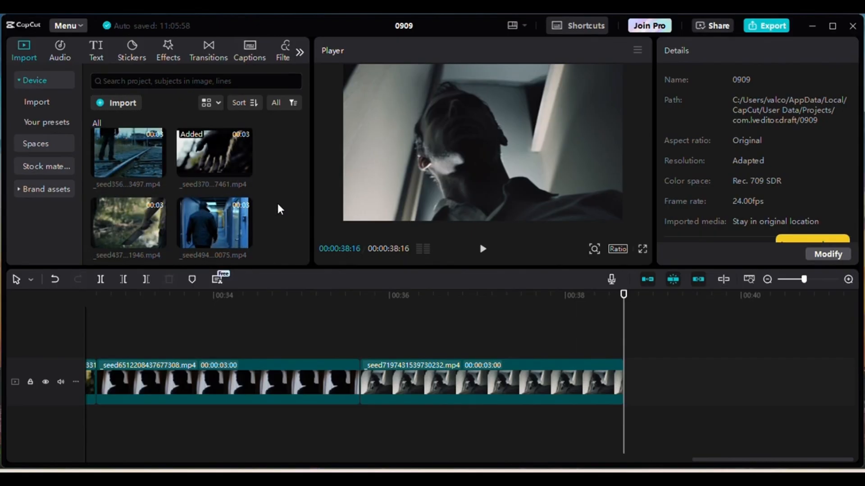
pyautogui.scroll(-5, 278, 206)
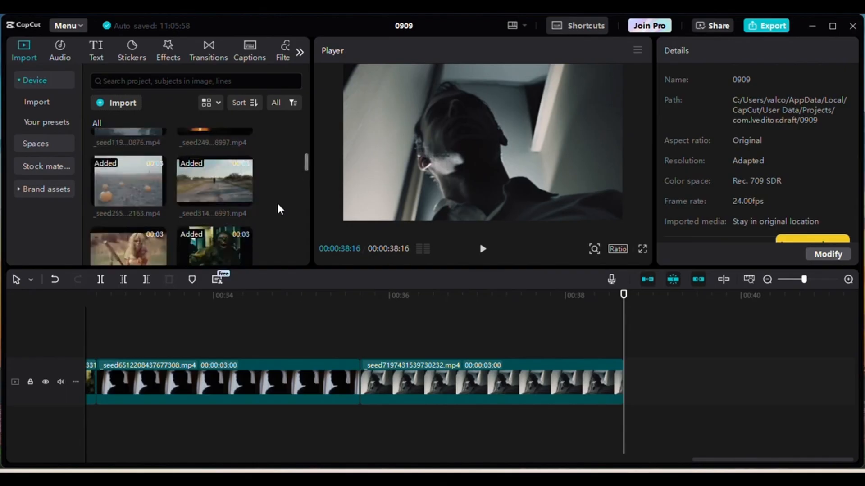
pyautogui.scroll(2, 279, 209)
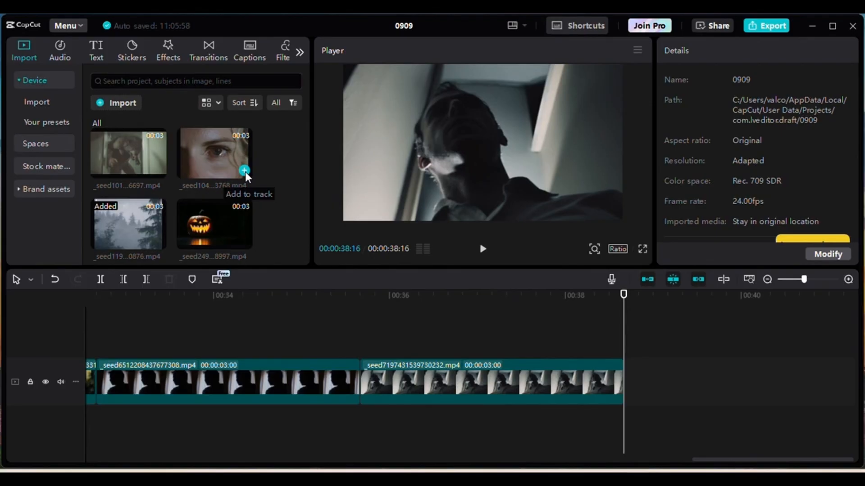
pyautogui.click(244, 171)
pyautogui.moveTo(682, 464); pyautogui.dragTo(738, 464)
pyautogui.moveTo(586, 219); pyautogui.dragTo(629, 252)
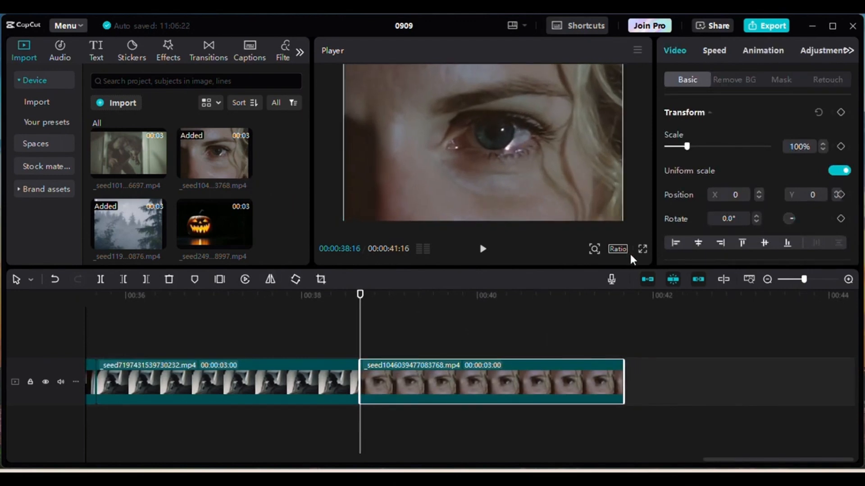
# Animate the eye clip's position from a keyframe at Y 350 at its start to a lower placement at its end
pyautogui.moveTo(575, 196); pyautogui.dragTo(578, 169)
pyautogui.click(841, 194)
pyautogui.moveTo(360, 294); pyautogui.dragTo(700, 316)
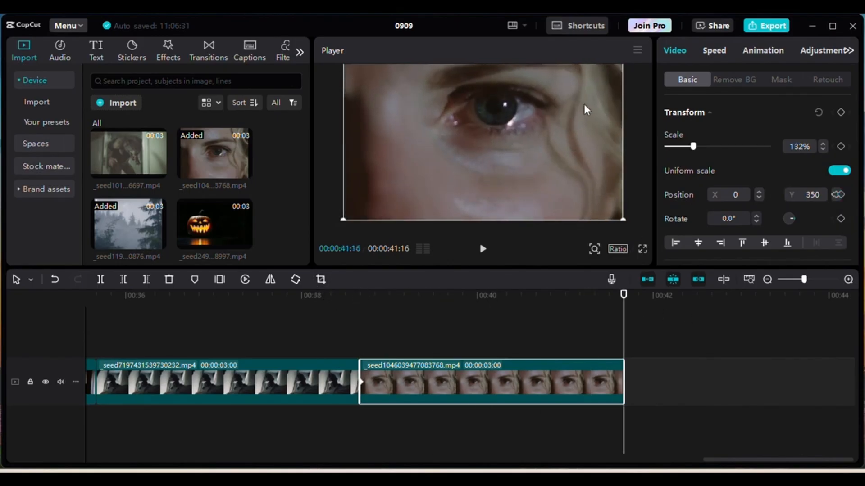
pyautogui.moveTo(583, 150); pyautogui.dragTo(584, 173)
pyautogui.click(650, 328)
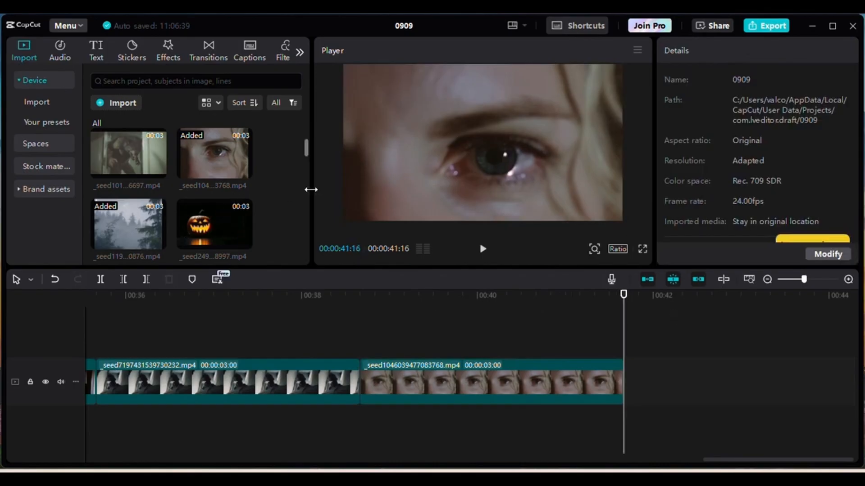
# Append the werewolf clip _seed1014920207126697.mp4 after the eye close-up and move the playhead to its end
pyautogui.scroll(2, 281, 196)
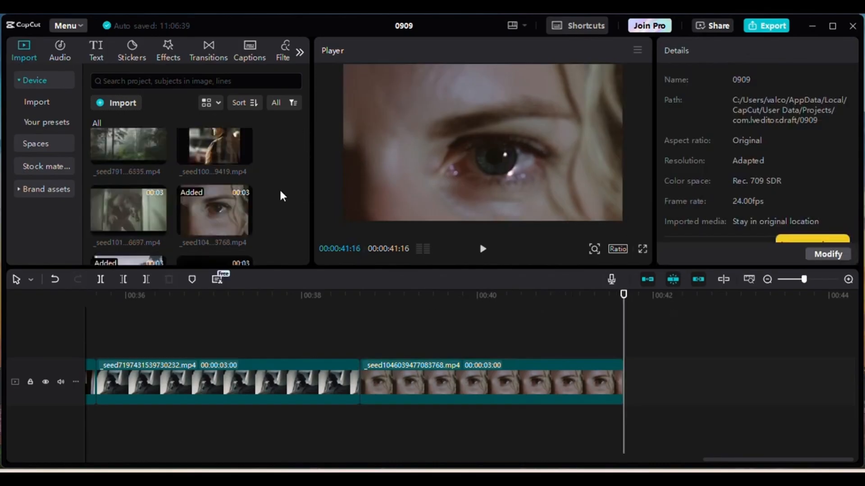
pyautogui.scroll(1, 280, 193)
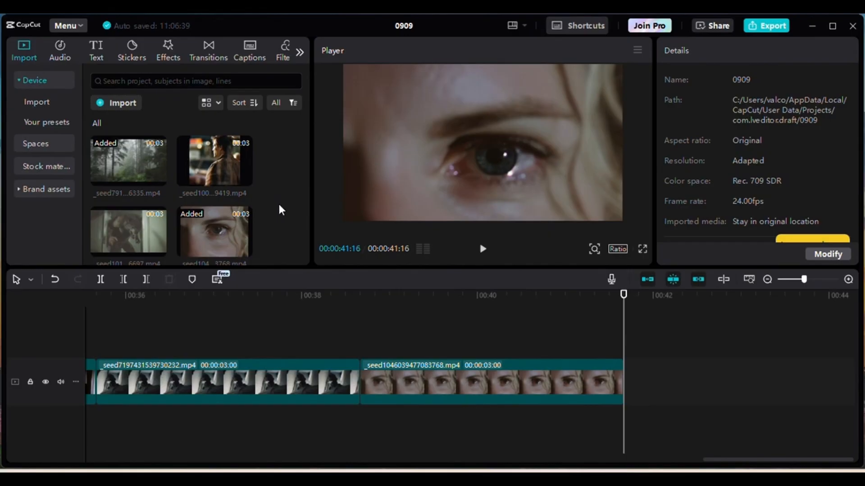
pyautogui.scroll(-2, 280, 206)
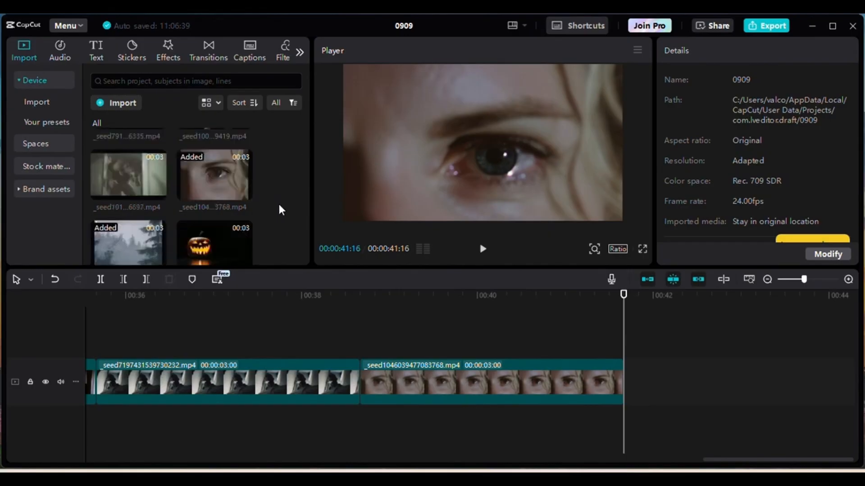
pyautogui.scroll(-1, 280, 206)
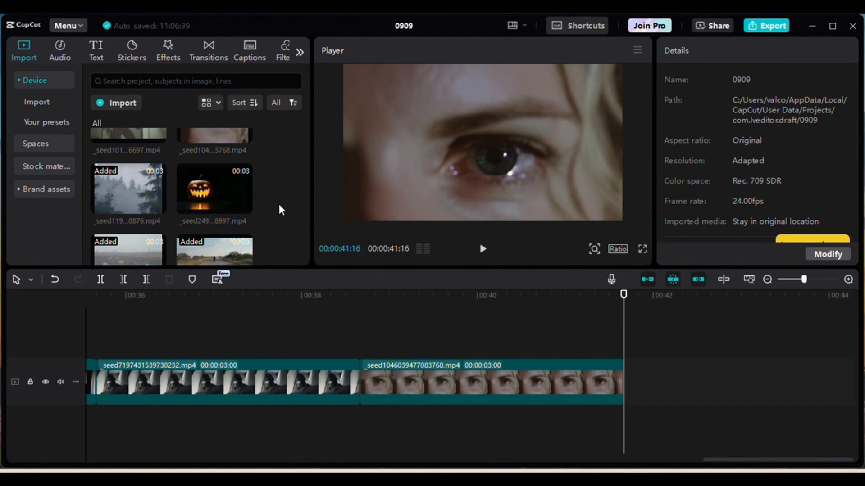
pyautogui.scroll(-2, 279, 207)
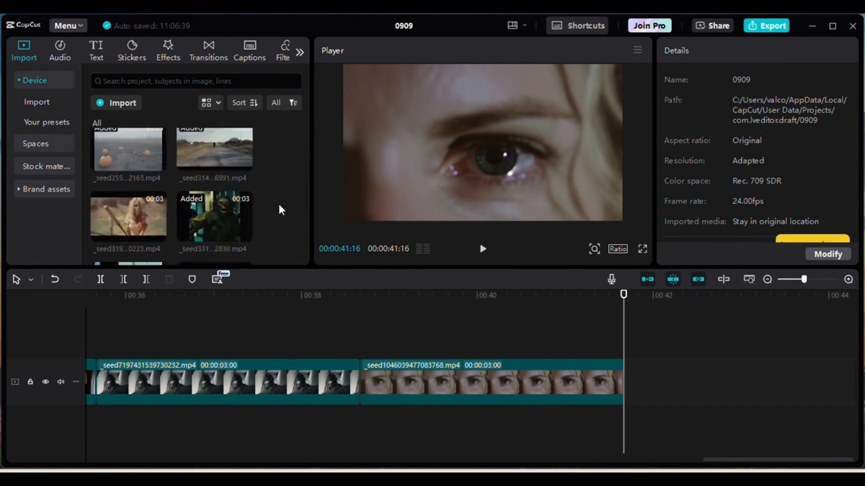
pyautogui.scroll(-1, 280, 210)
pyautogui.scroll(-1, 279, 210)
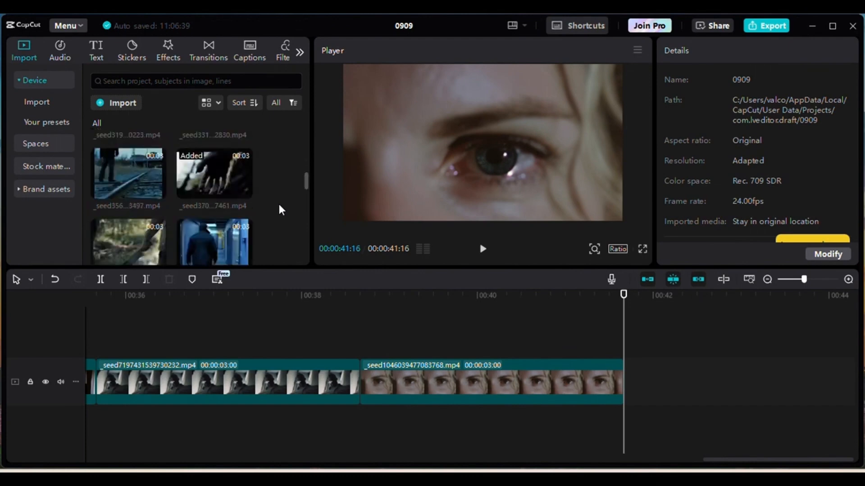
pyautogui.scroll(-2, 279, 208)
pyautogui.scroll(-1, 272, 210)
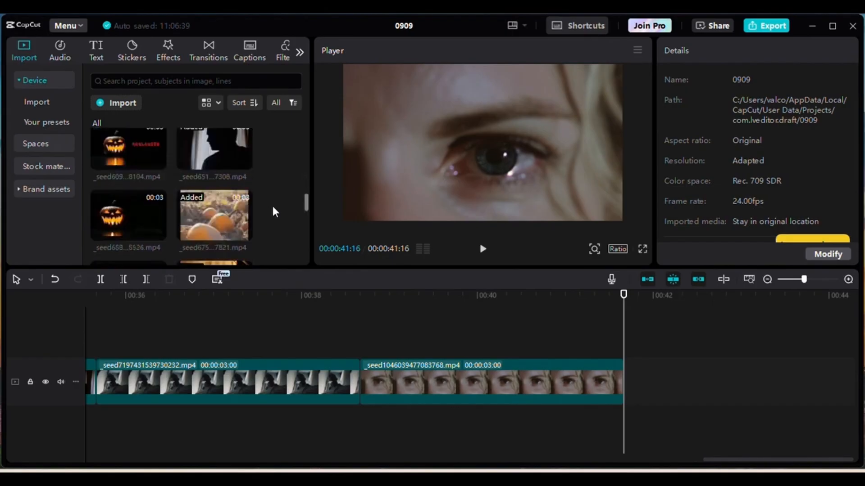
pyautogui.scroll(2, 271, 204)
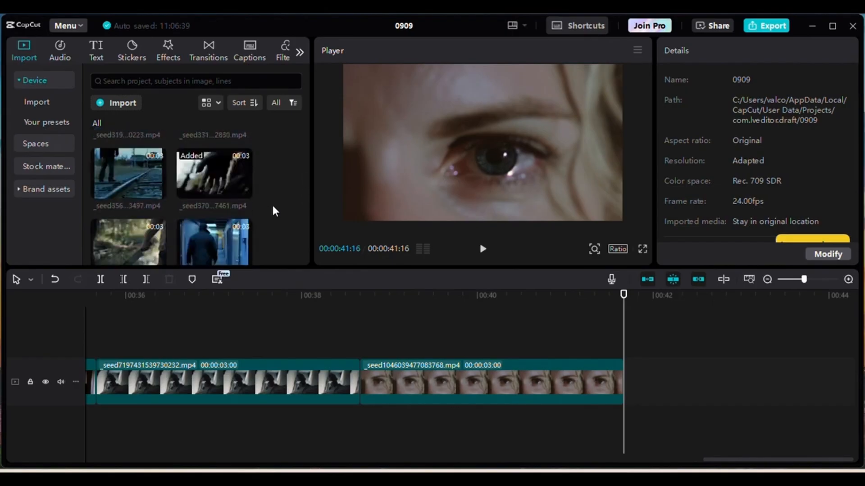
pyautogui.scroll(1, 272, 207)
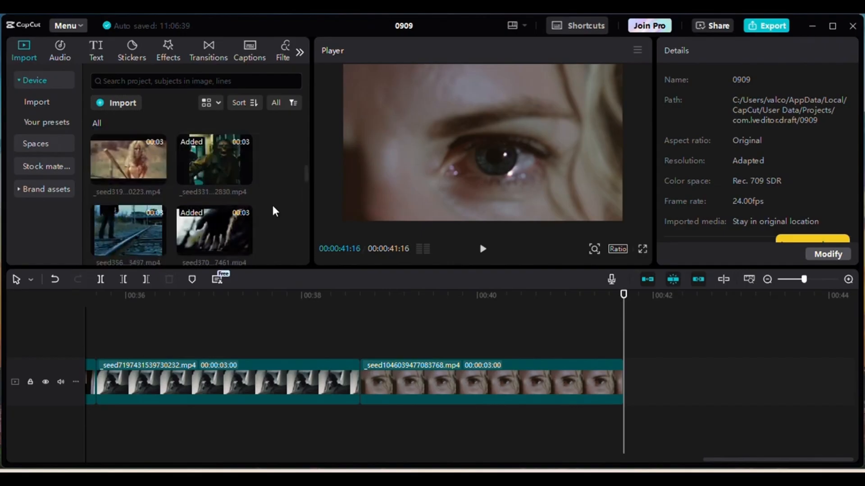
pyautogui.scroll(2, 272, 206)
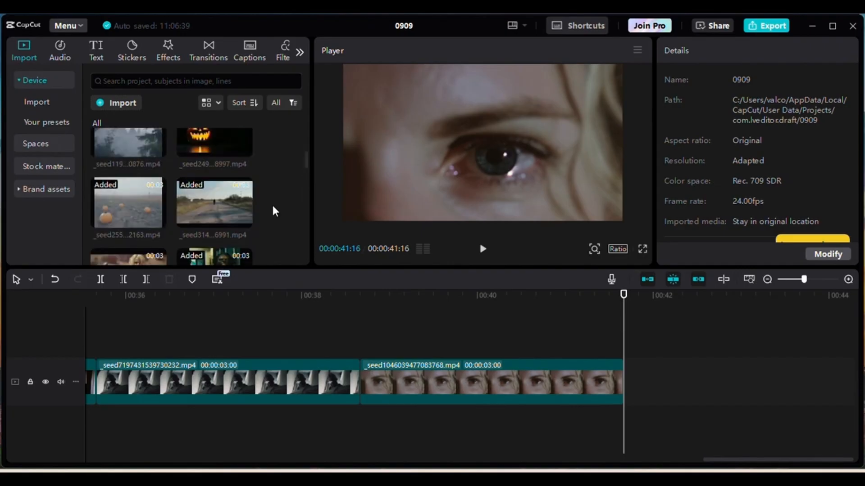
pyautogui.scroll(3, 272, 210)
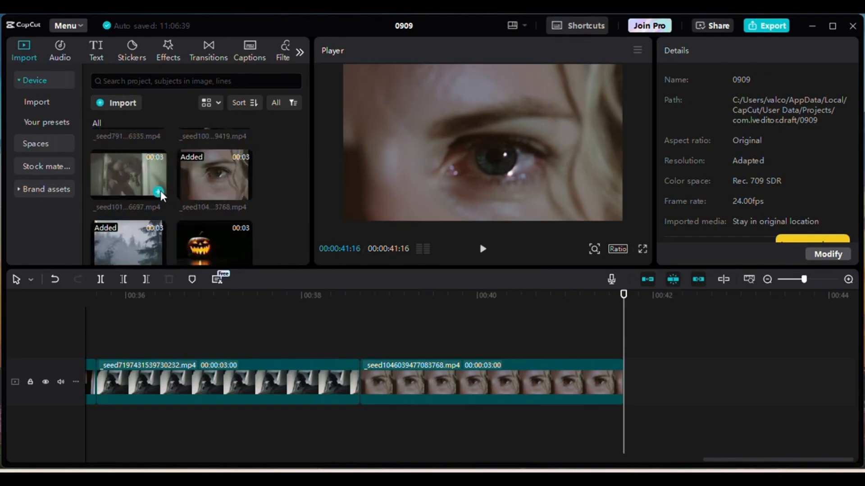
pyautogui.click(162, 195)
pyautogui.hscroll(3, 674, 457)
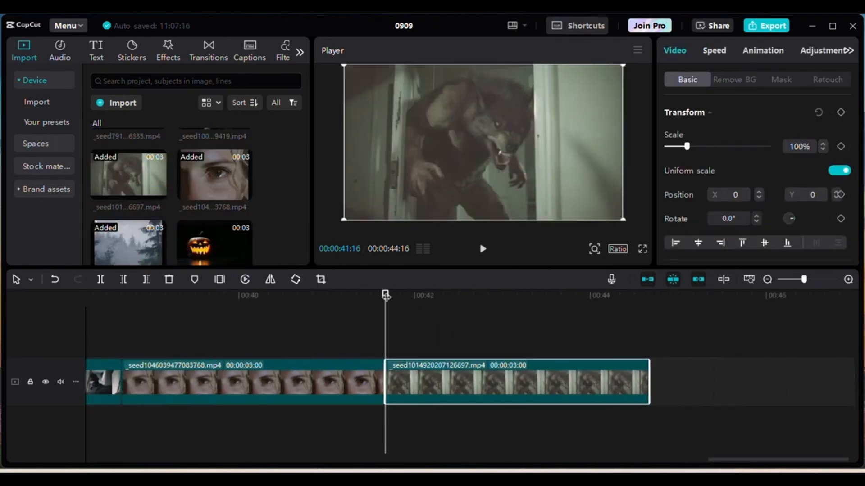
pyautogui.moveTo(385, 295); pyautogui.dragTo(734, 310)
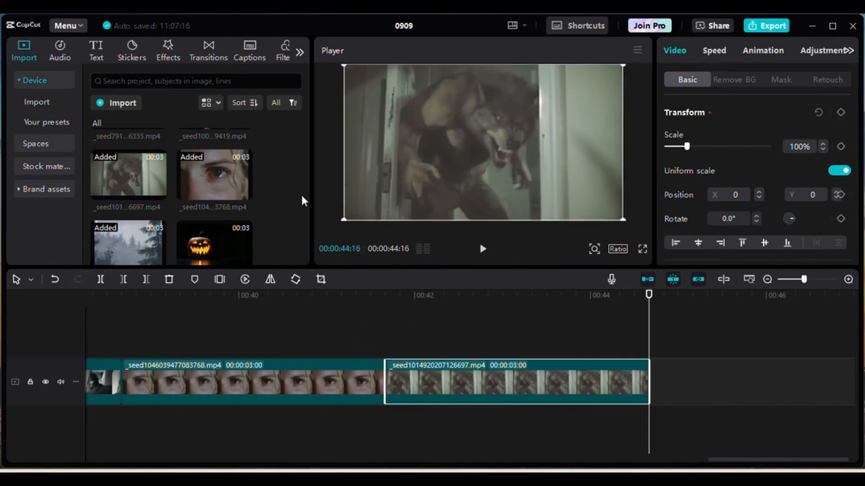
# Append the frightened woman clip _seed8754362514946964.mp4 after the werewolf clip and scale it to 132% to fill the frame
pyautogui.scroll(-3, 304, 198)
pyautogui.scroll(-2, 304, 198)
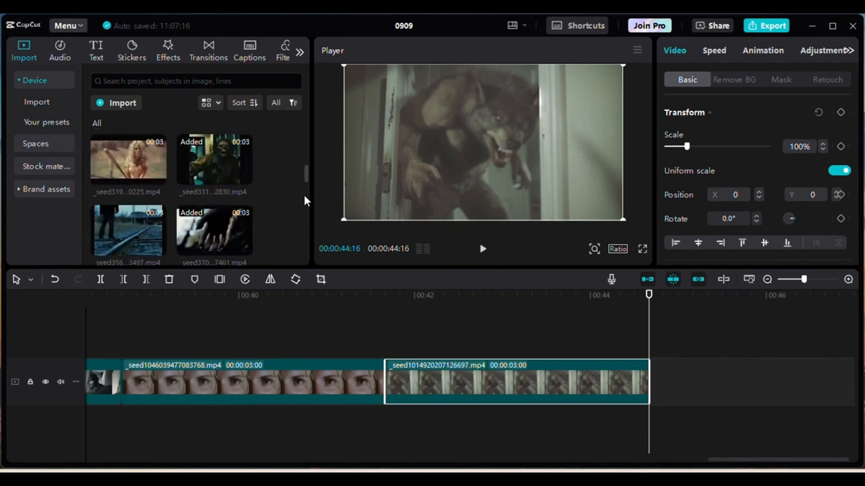
pyautogui.scroll(-2, 305, 198)
pyautogui.scroll(-5, 304, 197)
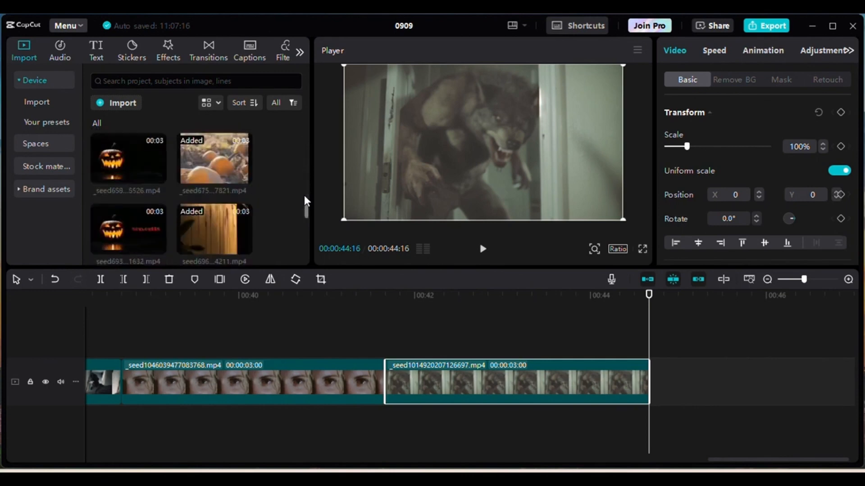
pyautogui.scroll(-2, 304, 198)
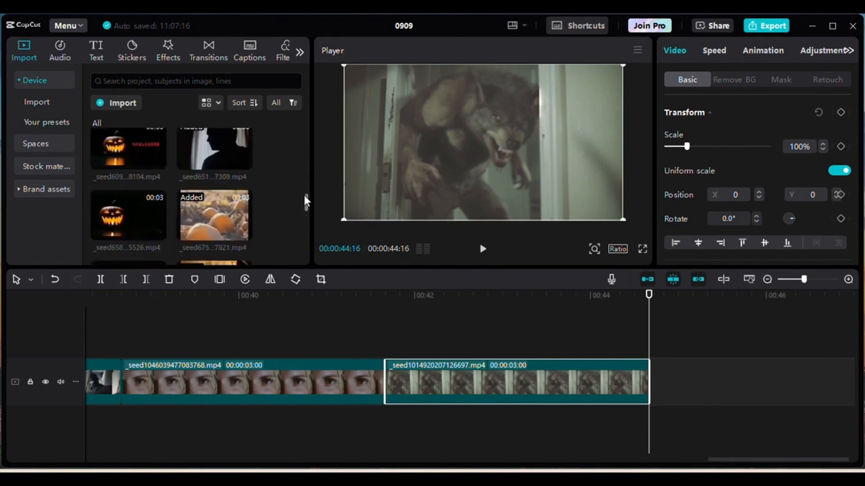
pyautogui.scroll(-3, 305, 198)
pyautogui.scroll(-2, 305, 201)
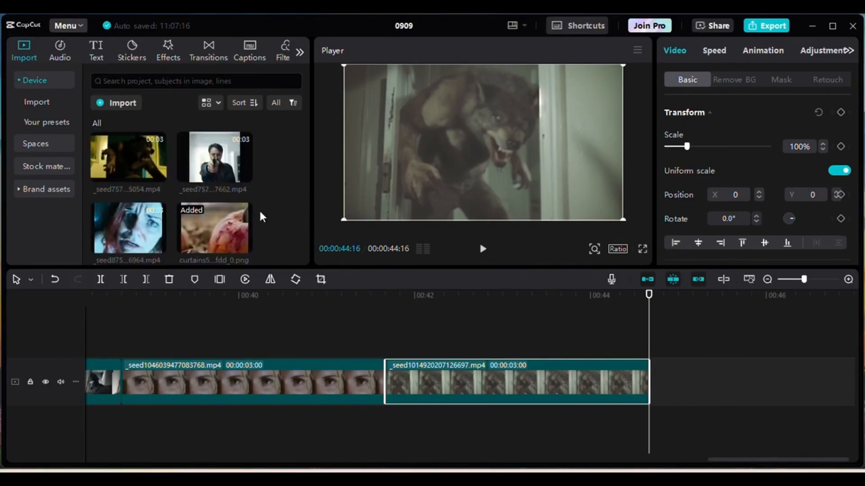
pyautogui.click(159, 245)
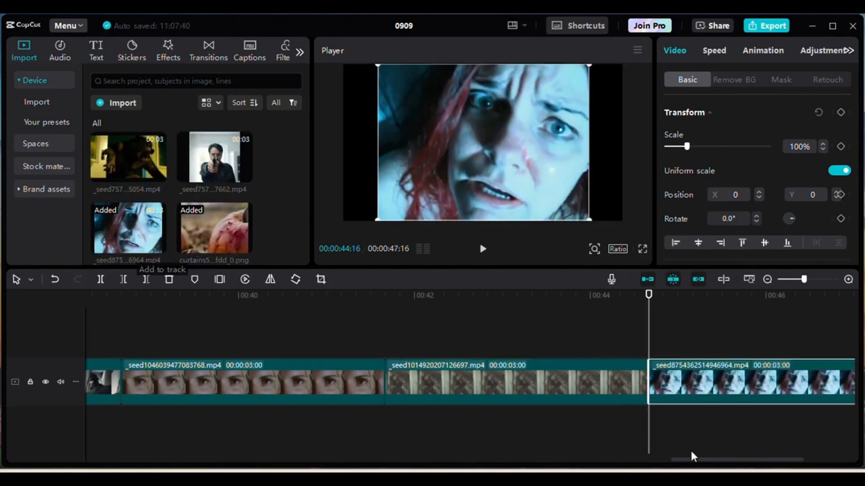
pyautogui.hscroll(5, 711, 464)
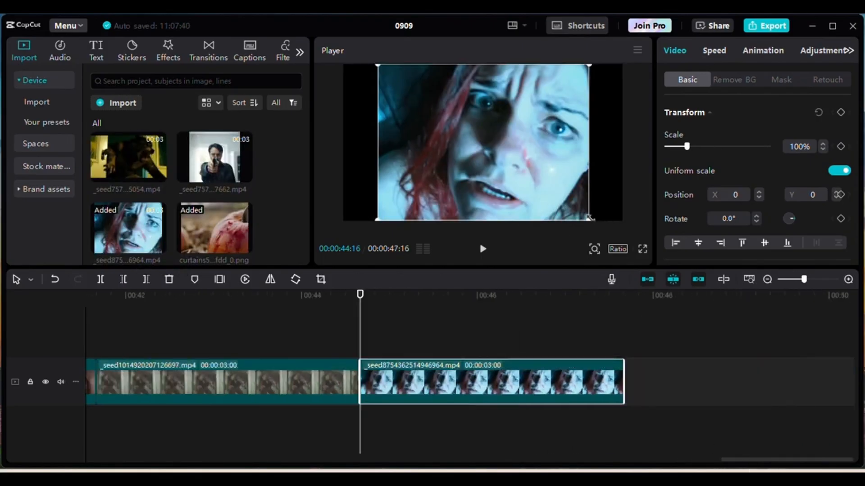
pyautogui.moveTo(589, 219); pyautogui.dragTo(637, 243)
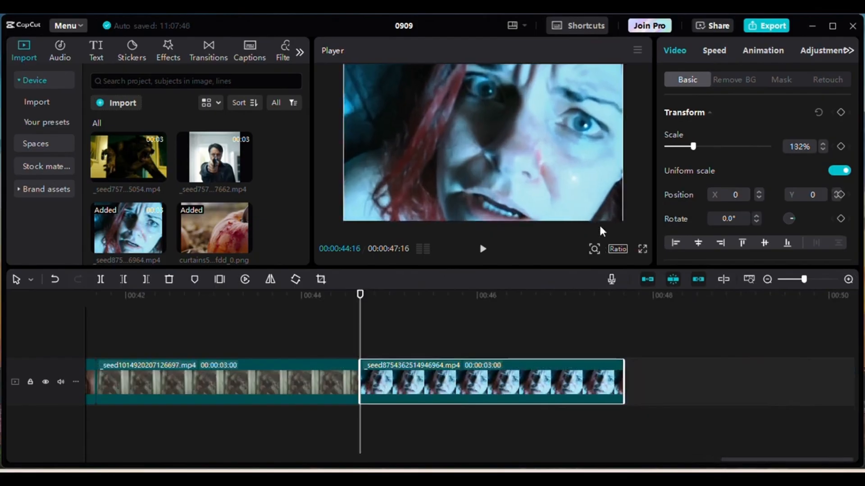
# Animate the frightened woman clip's position from a keyframe at Y 350 at its start to Y -350 at its end
pyautogui.moveTo(555, 182); pyautogui.dragTo(557, 156)
pyautogui.click(838, 194)
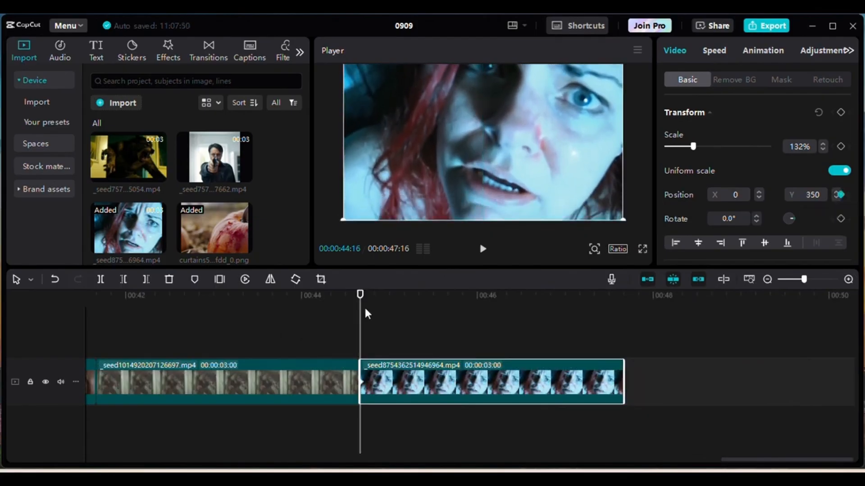
pyautogui.moveTo(361, 295); pyautogui.dragTo(711, 295)
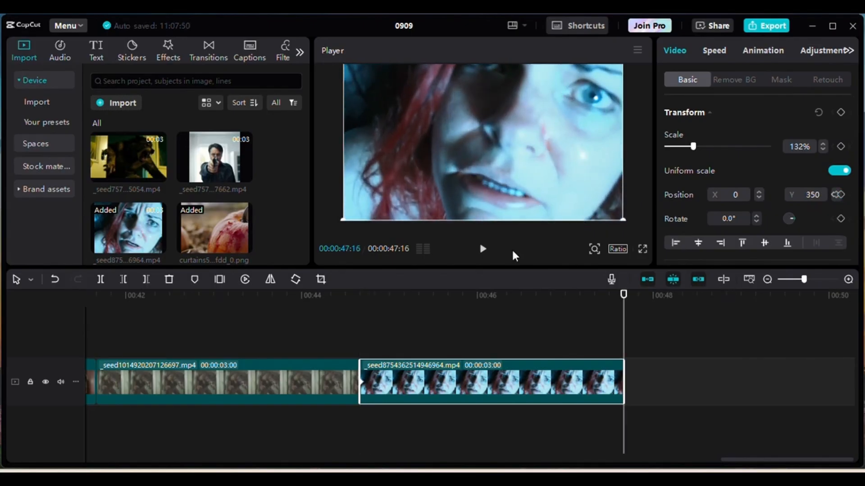
pyautogui.moveTo(580, 80); pyautogui.dragTo(580, 130)
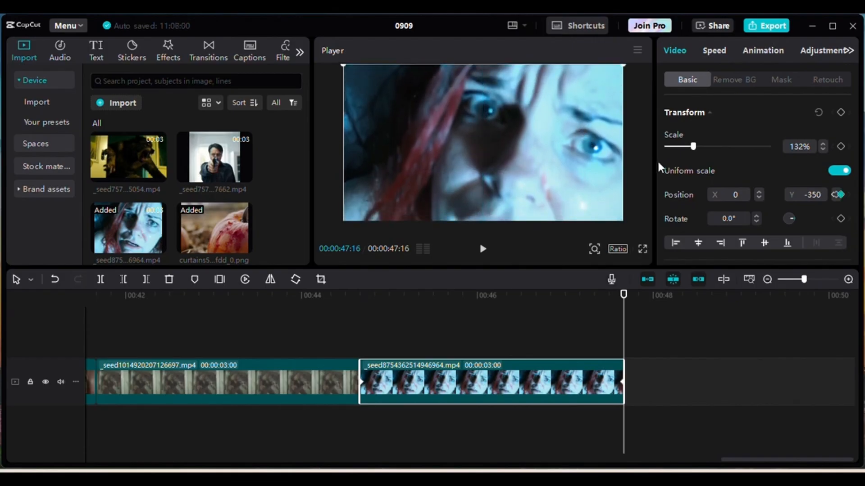
pyautogui.moveTo(620, 297); pyautogui.dragTo(517, 346)
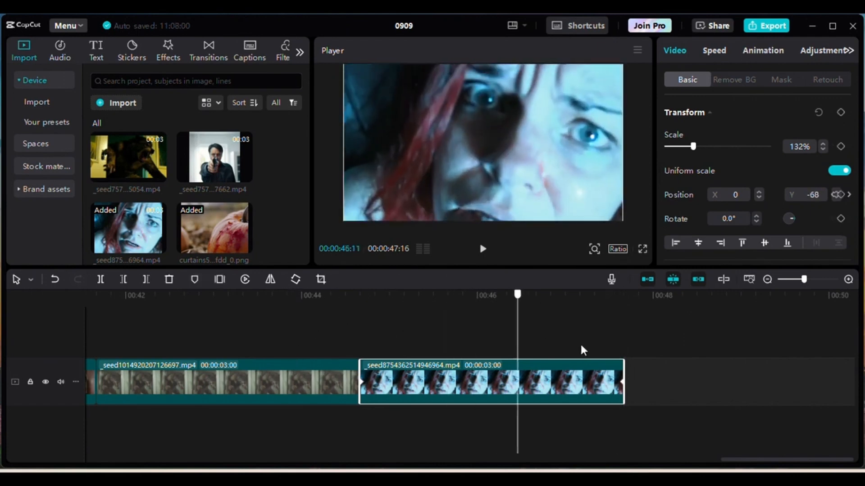
pyautogui.moveTo(584, 350); pyautogui.dragTo(739, 372)
# Append the clip of the hand holding a knife, _seed4379768909971946.mp4, after the frightened woman clip
pyautogui.scroll(-2, 283, 201)
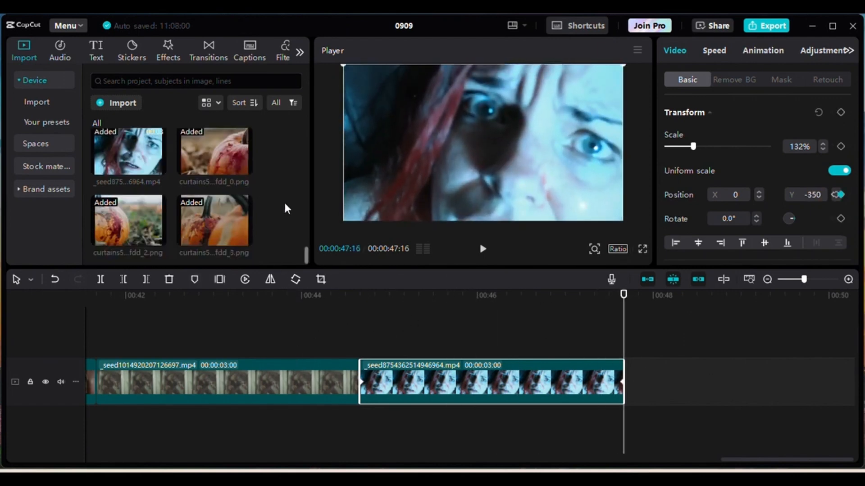
pyautogui.scroll(2, 285, 204)
pyautogui.scroll(1, 286, 204)
pyautogui.scroll(3, 285, 204)
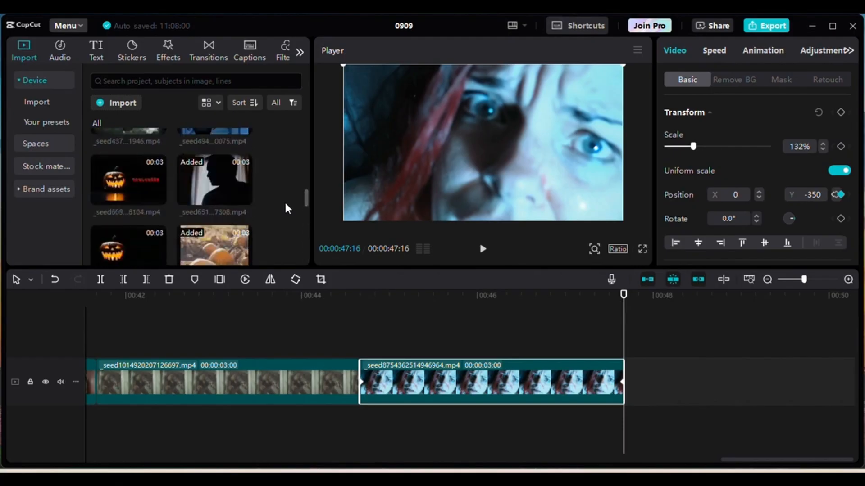
pyautogui.scroll(3, 286, 204)
pyautogui.scroll(-5, 285, 204)
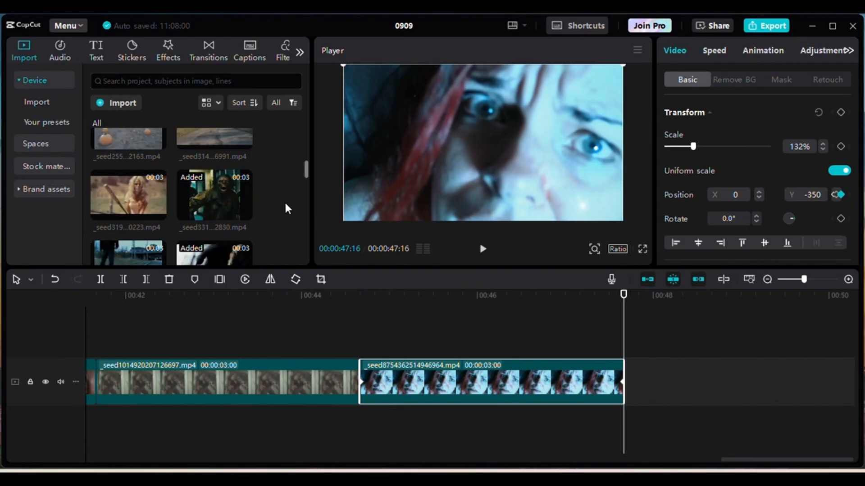
pyautogui.scroll(4, 285, 201)
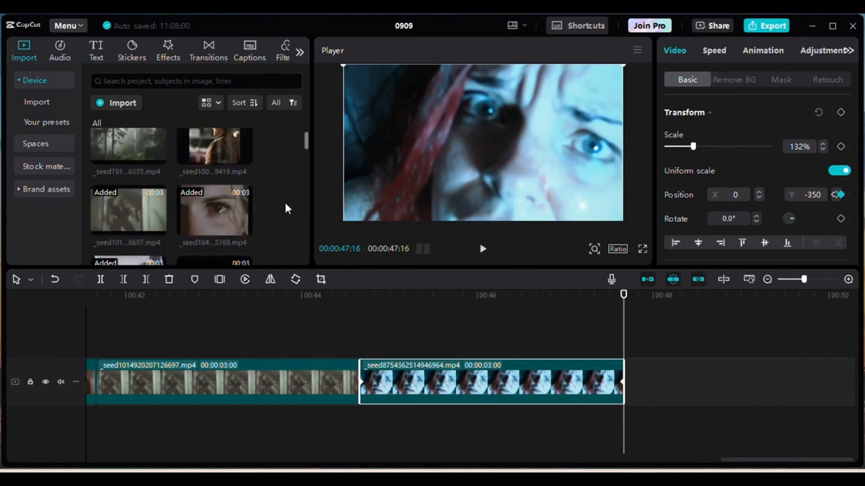
pyautogui.scroll(-4, 285, 201)
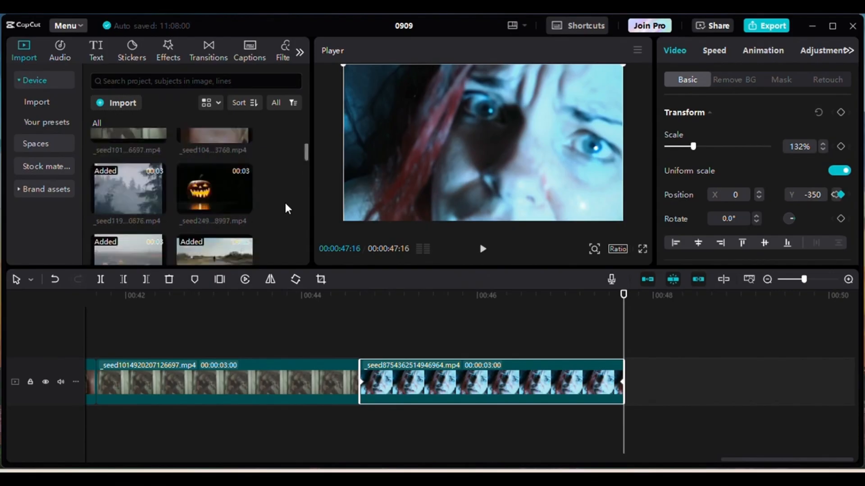
pyautogui.moveTo(159, 175)
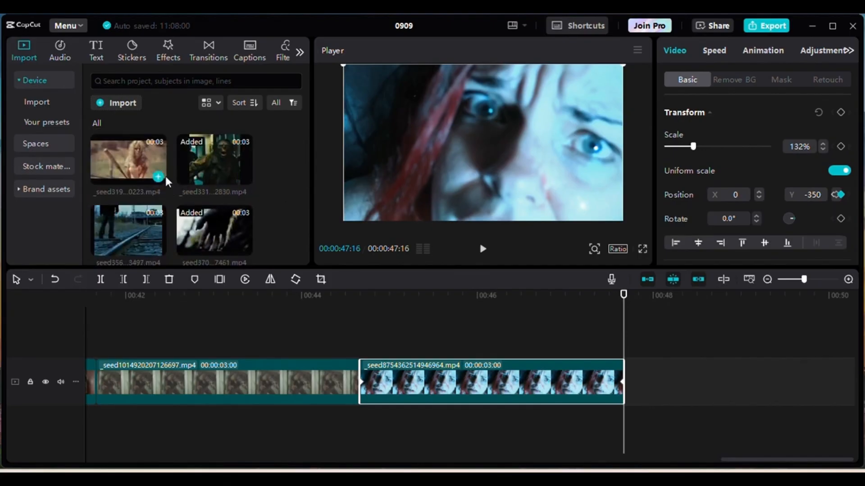
pyautogui.scroll(-6, 289, 201)
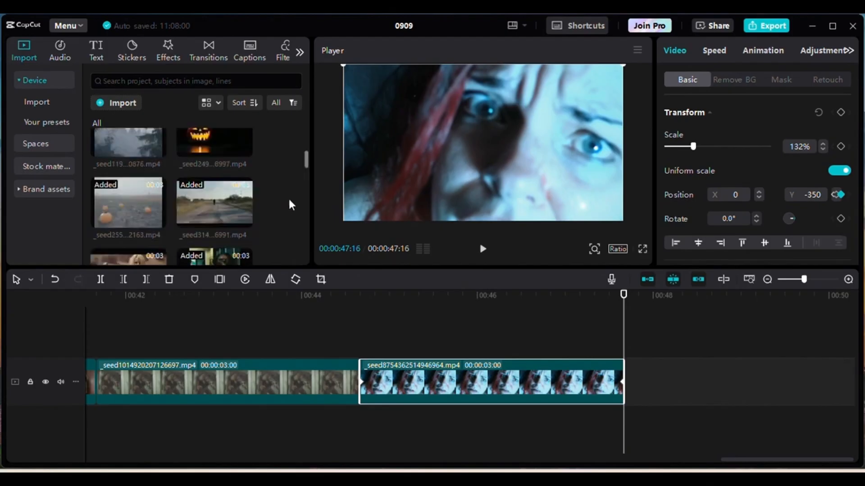
pyautogui.scroll(-5, 290, 201)
pyautogui.scroll(-2, 288, 196)
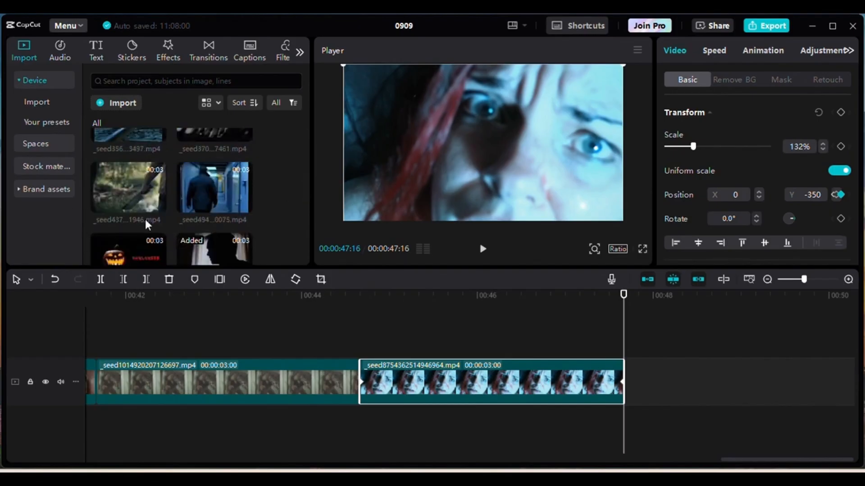
pyautogui.click(158, 205)
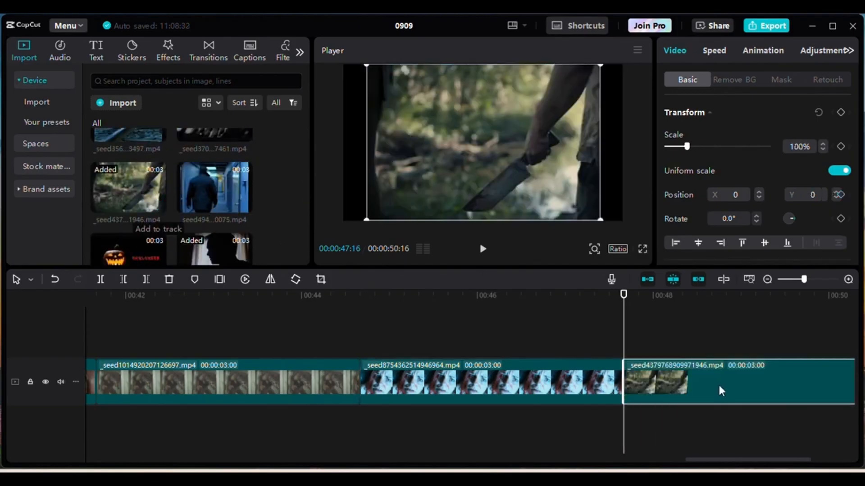
pyautogui.moveTo(722, 463); pyautogui.dragTo(766, 463)
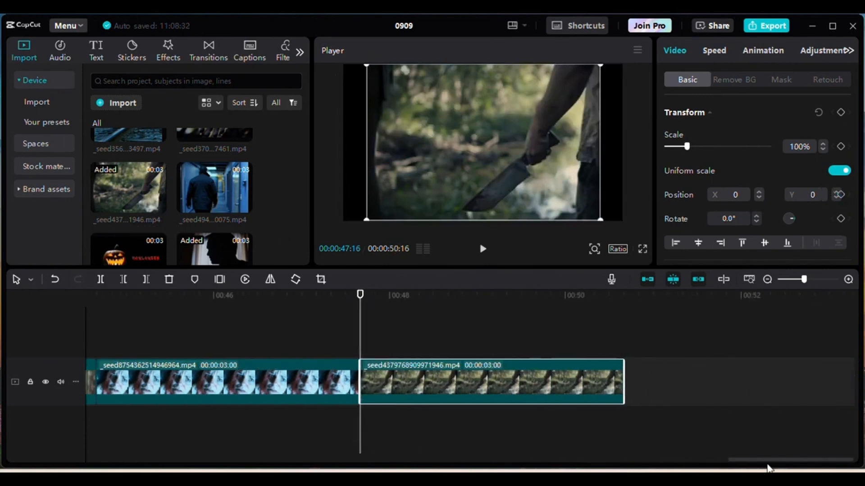
# Scale the knife clip to 120% to fill the frame and shift its picture down to Y -212
pyautogui.moveTo(598, 221); pyautogui.dragTo(632, 234)
pyautogui.moveTo(570, 128)
pyautogui.mouseDown()
pyautogui.moveTo(566, 163)
pyautogui.moveTo(568, 145)
pyautogui.mouseUp()
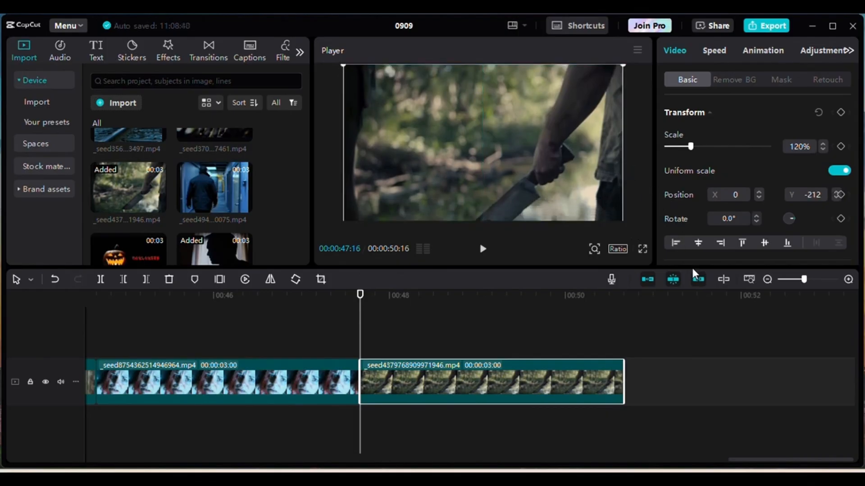
# Animate the knife clip's position from a keyframe at Y -212 at its start to a raised picture at its end
pyautogui.click(839, 195)
pyautogui.moveTo(360, 295); pyautogui.dragTo(704, 307)
pyautogui.moveTo(591, 188); pyautogui.dragTo(591, 170)
pyautogui.click(666, 328)
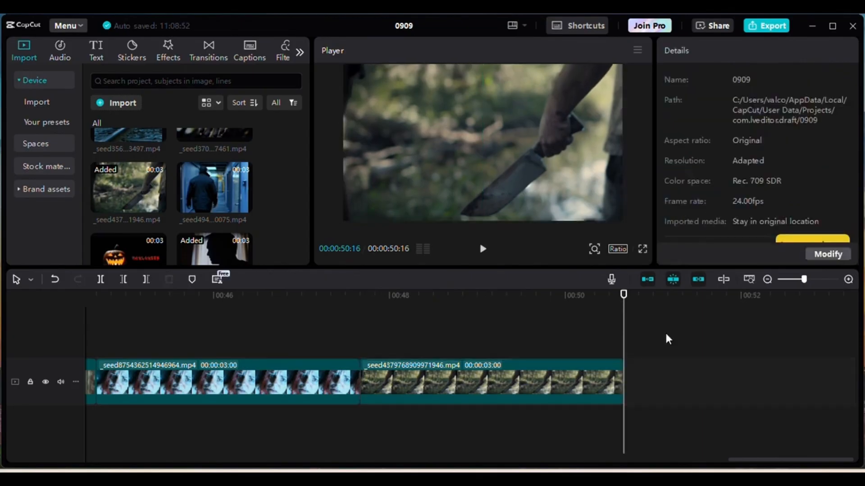
pyautogui.moveTo(624, 295); pyautogui.dragTo(572, 296)
pyautogui.click(665, 320)
# Append the clip of the figure beside the railway track, _seed3560466442383497.mp4, after the knife clip
pyautogui.scroll(5, 284, 189)
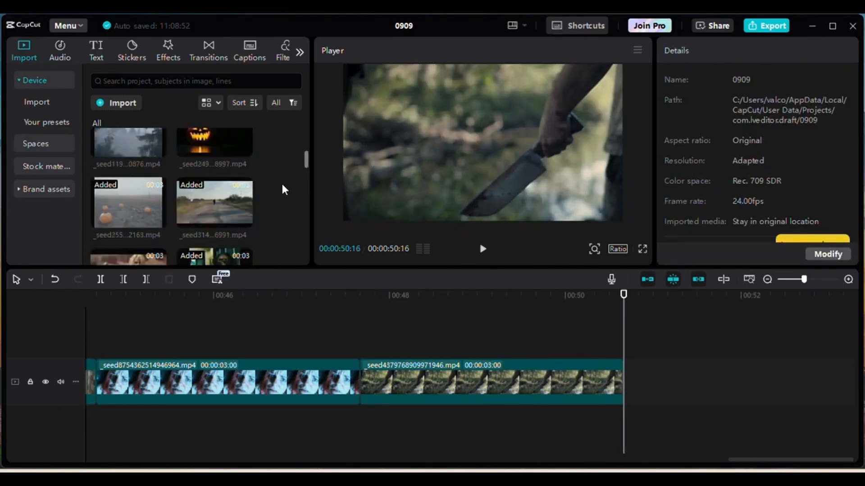
pyautogui.scroll(4, 284, 189)
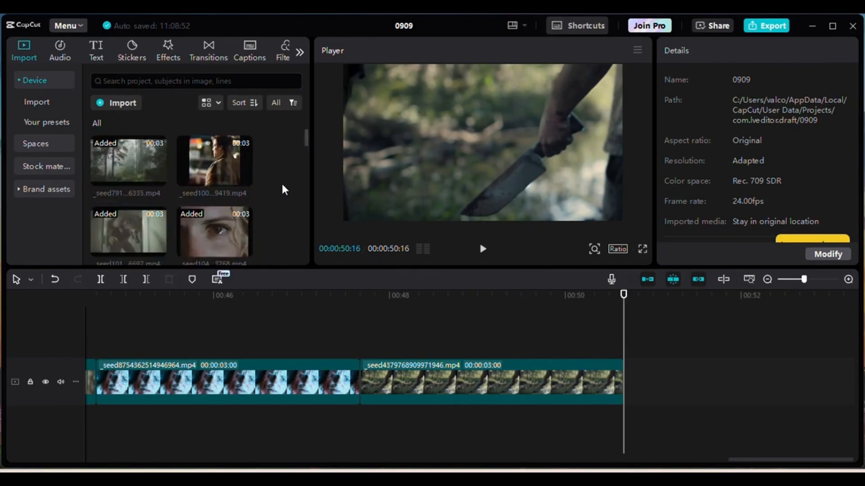
pyautogui.scroll(-5, 284, 190)
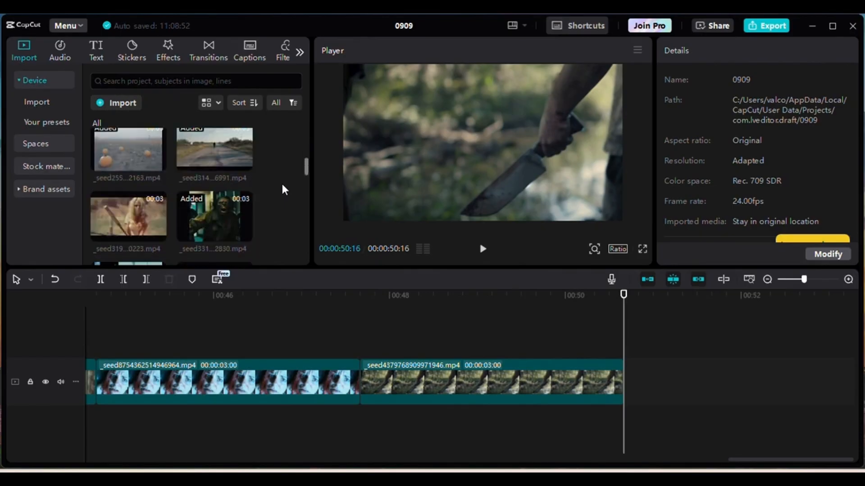
pyautogui.scroll(-5, 283, 187)
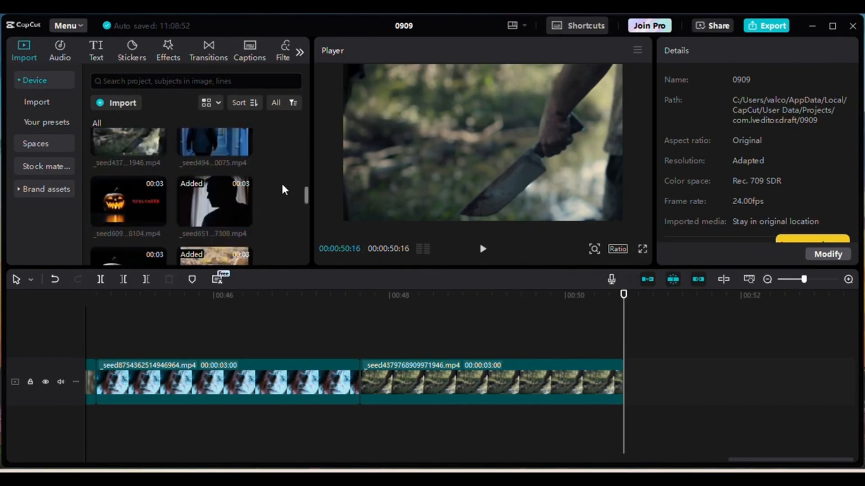
pyautogui.scroll(-5, 282, 185)
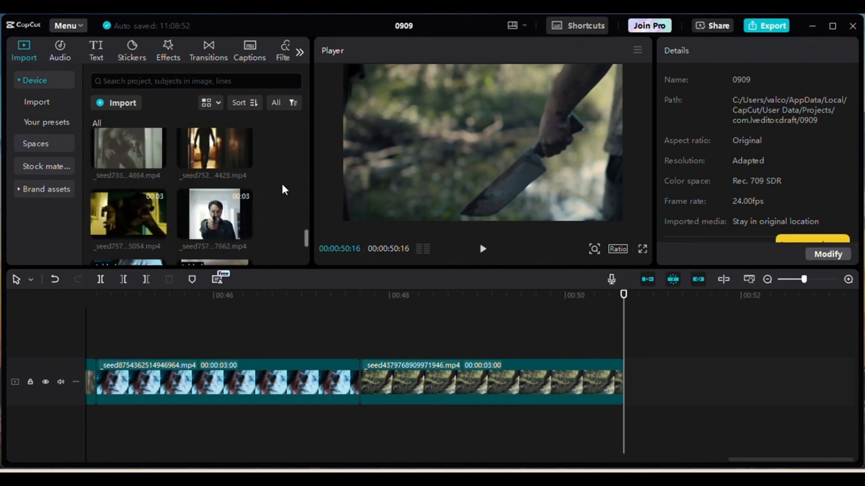
pyautogui.scroll(-5, 283, 189)
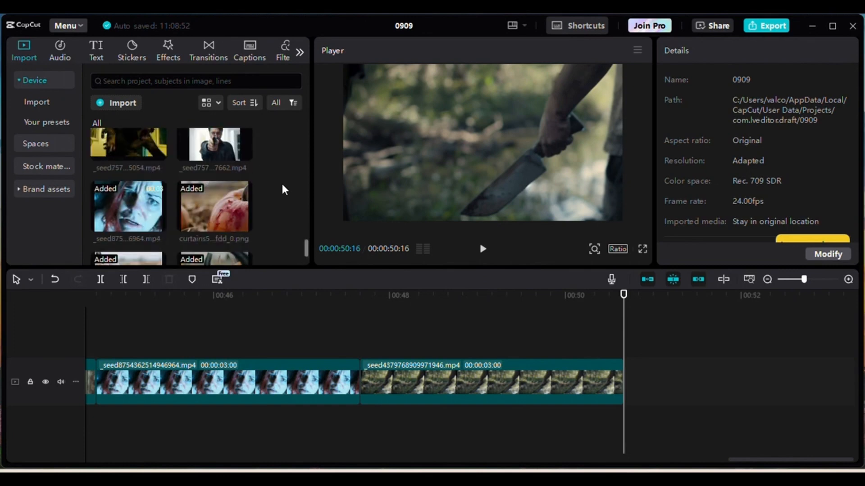
pyautogui.scroll(5, 283, 189)
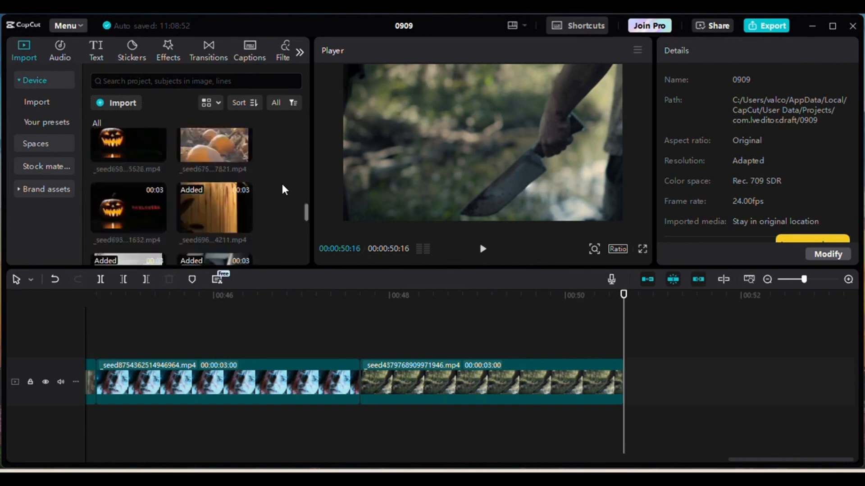
pyautogui.scroll(-3, 282, 186)
pyautogui.scroll(4, 284, 184)
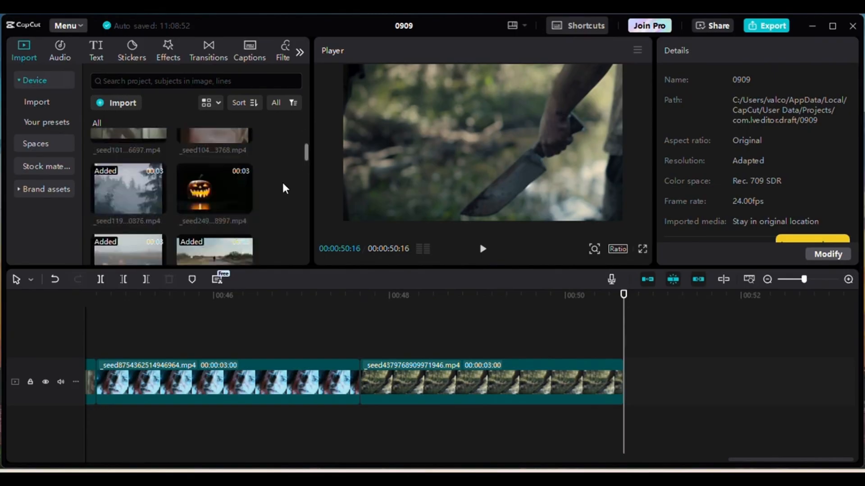
pyautogui.scroll(-2, 282, 180)
pyautogui.scroll(-2, 282, 180)
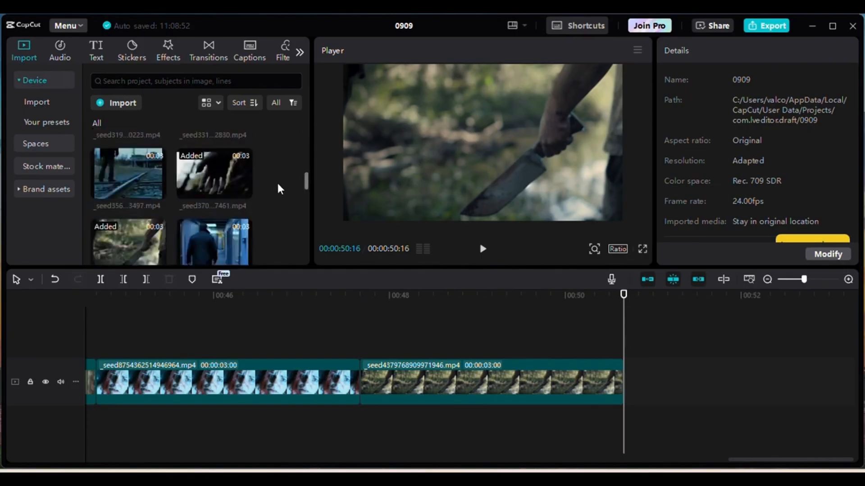
pyautogui.click(157, 192)
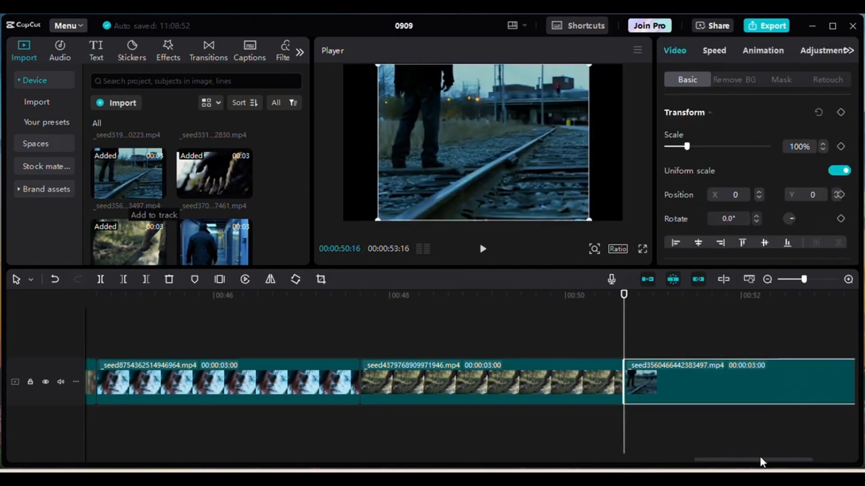
pyautogui.moveTo(732, 458); pyautogui.dragTo(772, 458)
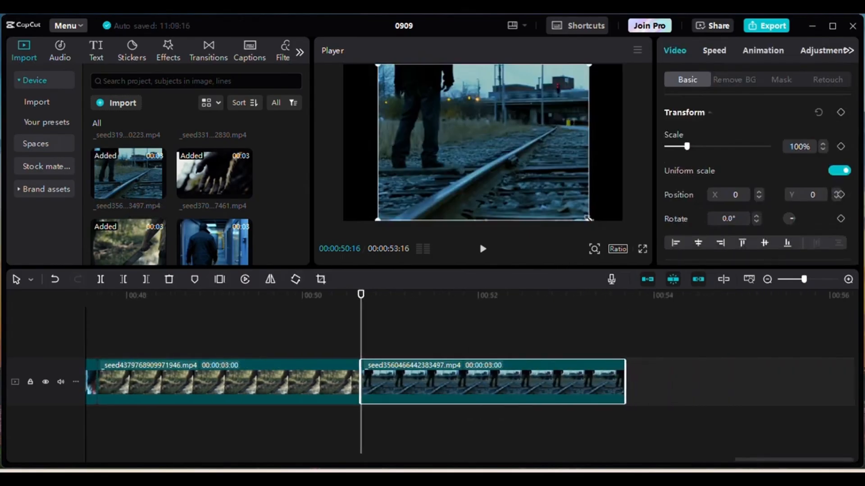
# Scale the railway track clip up to fill the frame and shift its picture upward
pyautogui.moveTo(588, 220); pyautogui.dragTo(637, 240)
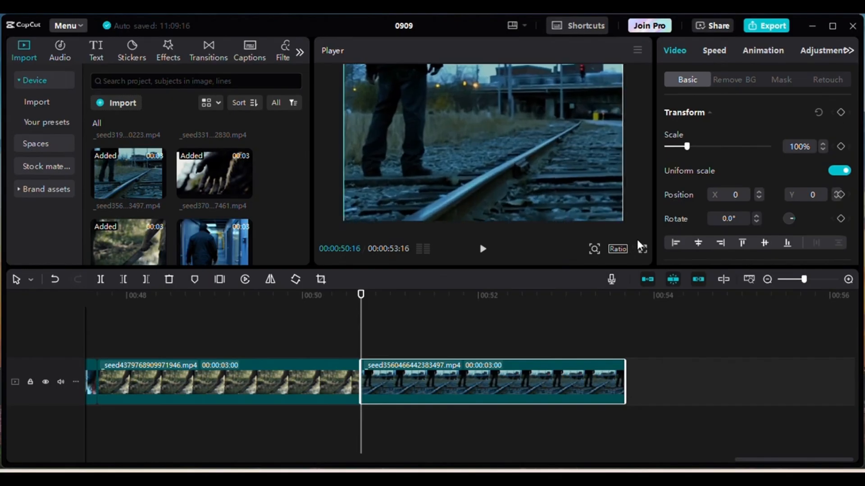
pyautogui.moveTo(548, 188); pyautogui.dragTo(551, 165)
pyautogui.click(635, 340)
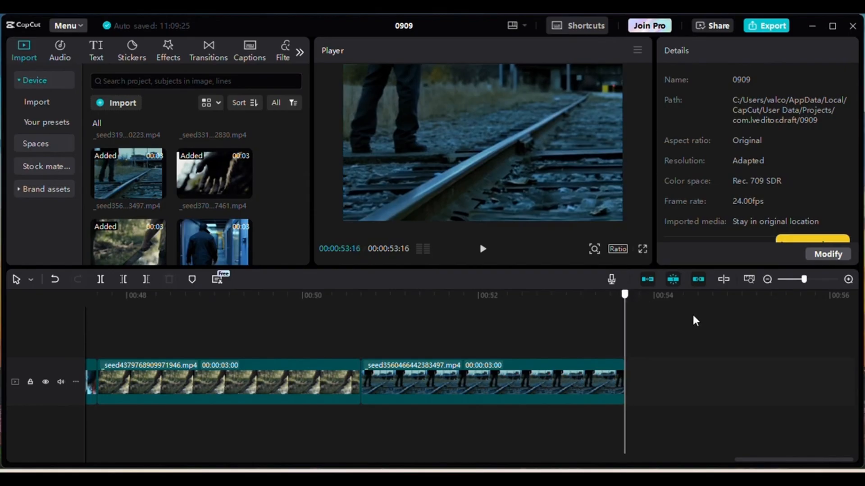
# Look through the imported media for another clip to add to the trailer
pyautogui.scroll(-2, 295, 169)
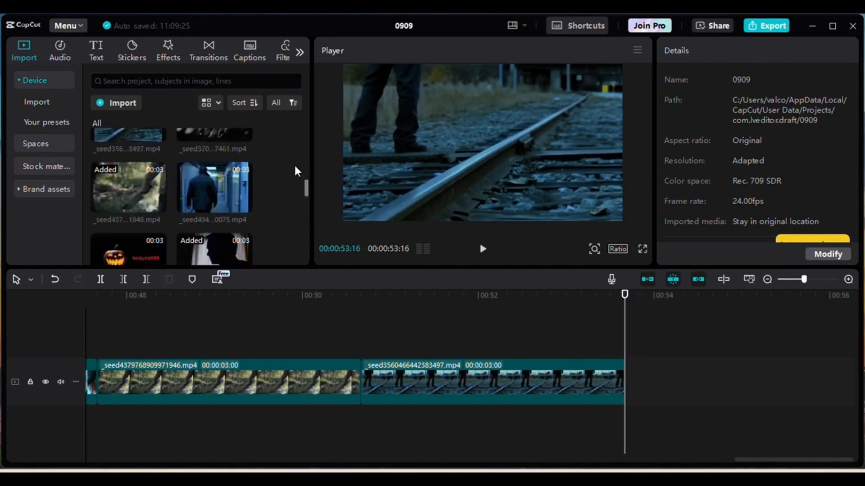
pyautogui.scroll(2, 295, 169)
pyautogui.scroll(-5, 296, 168)
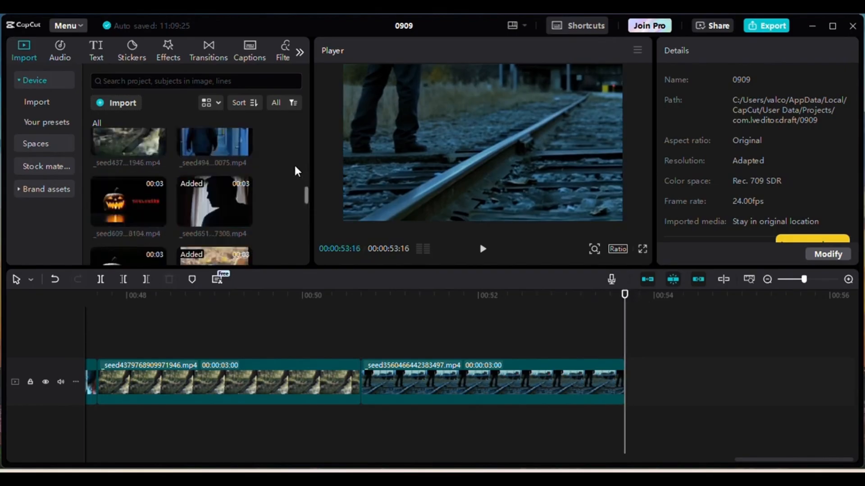
pyautogui.scroll(-5, 296, 167)
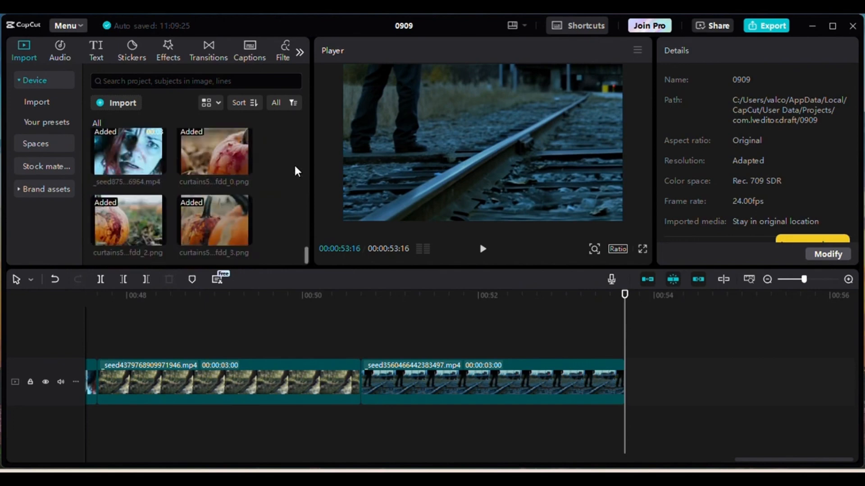
pyautogui.scroll(4, 295, 170)
pyautogui.scroll(3, 295, 170)
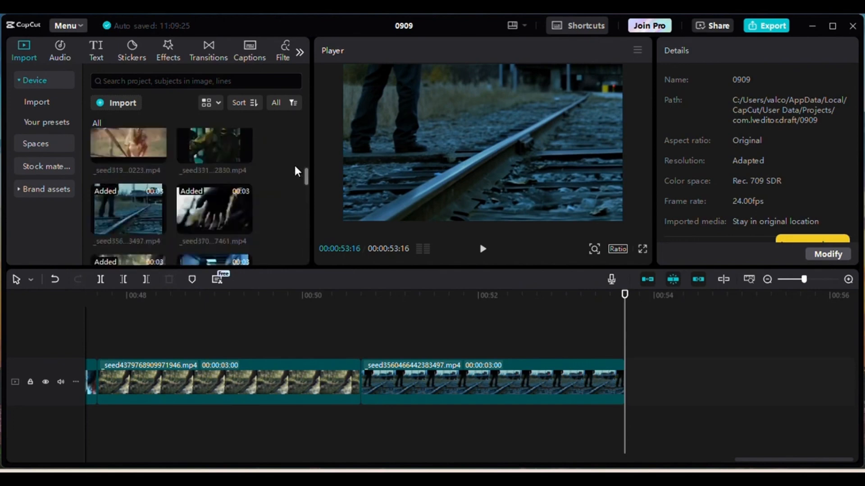
pyautogui.scroll(3, 295, 170)
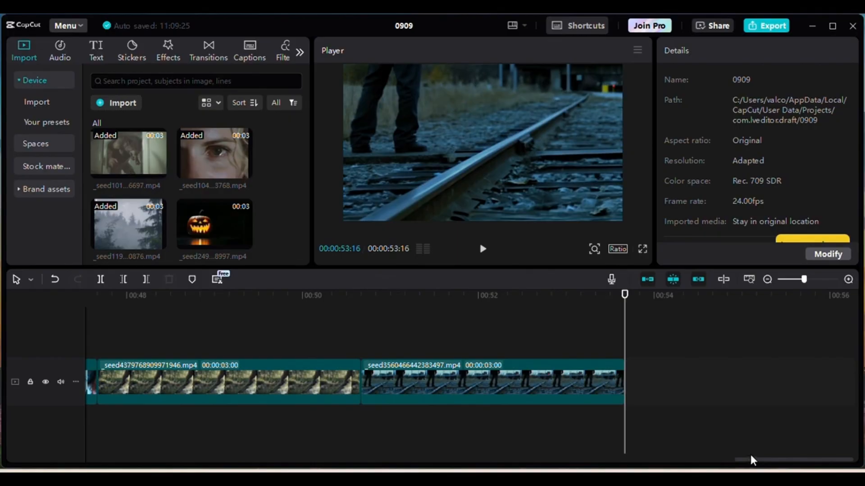
# Delete the werewolf clip _seed1014920207126697.mp4 between the eye close-up and the frightened woman clip
pyautogui.moveTo(754, 460); pyautogui.dragTo(668, 471)
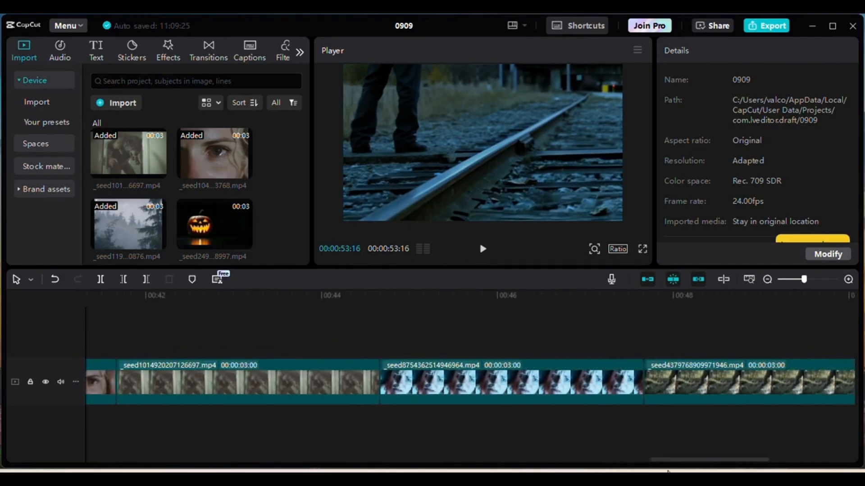
pyautogui.click(272, 387)
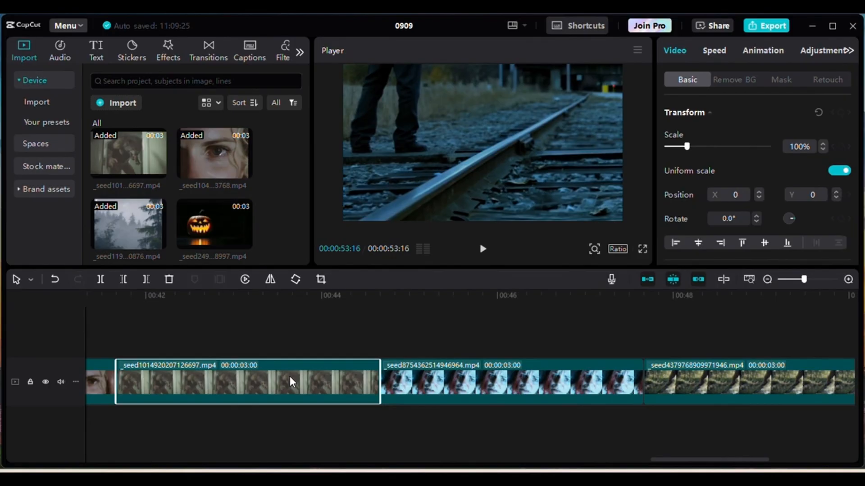
pyautogui.click(230, 295)
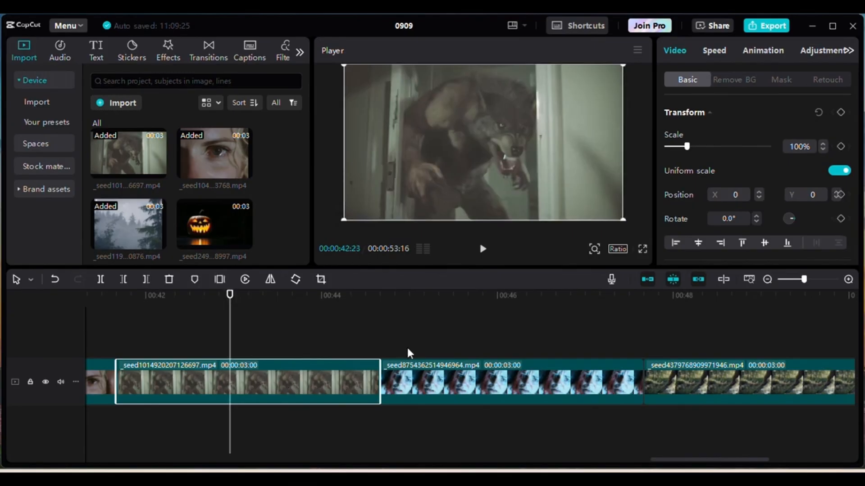
pyautogui.press('Delete')
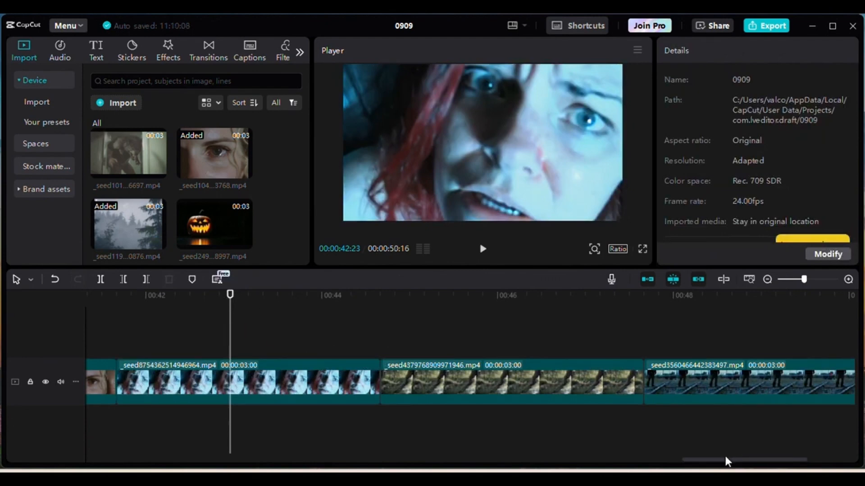
# Append the other werewolf clip, _seed7337277294764864.mp4, after the railway track clip
pyautogui.moveTo(725, 456); pyautogui.dragTo(795, 458)
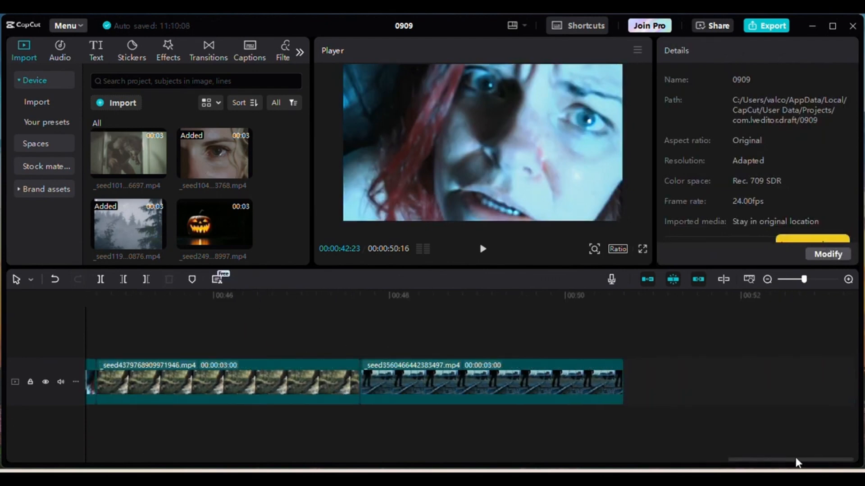
pyautogui.click(629, 294)
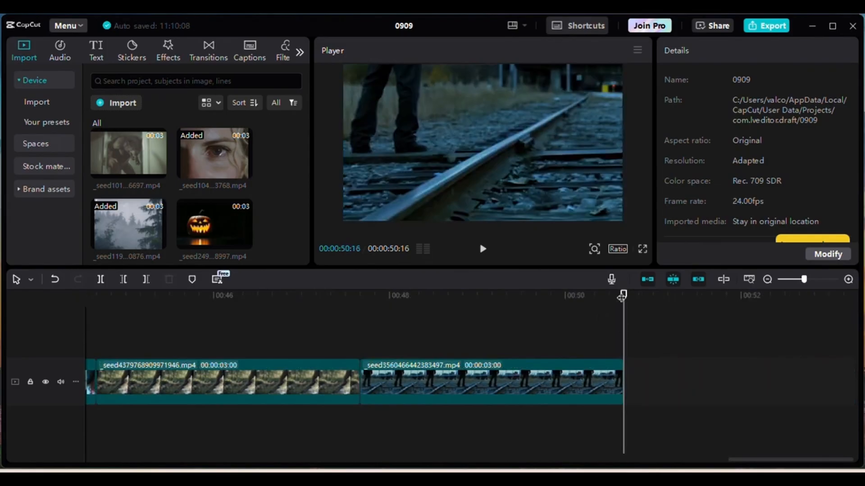
pyautogui.scroll(-10, 267, 201)
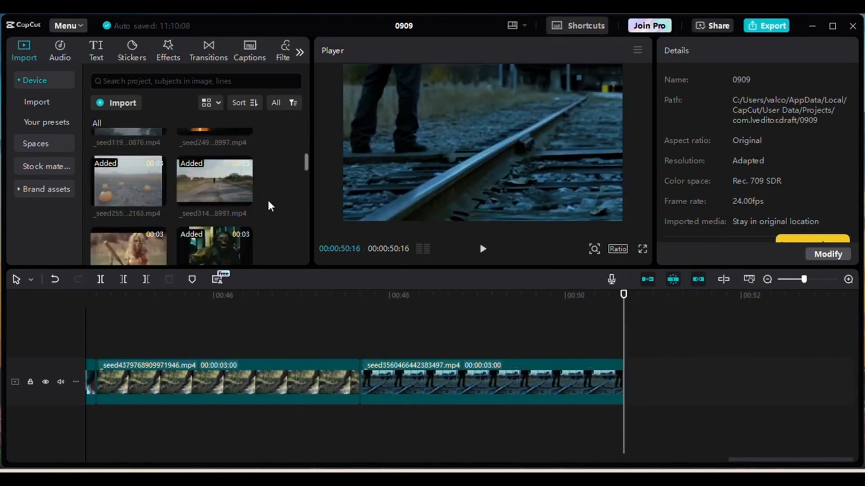
pyautogui.scroll(-2, 269, 206)
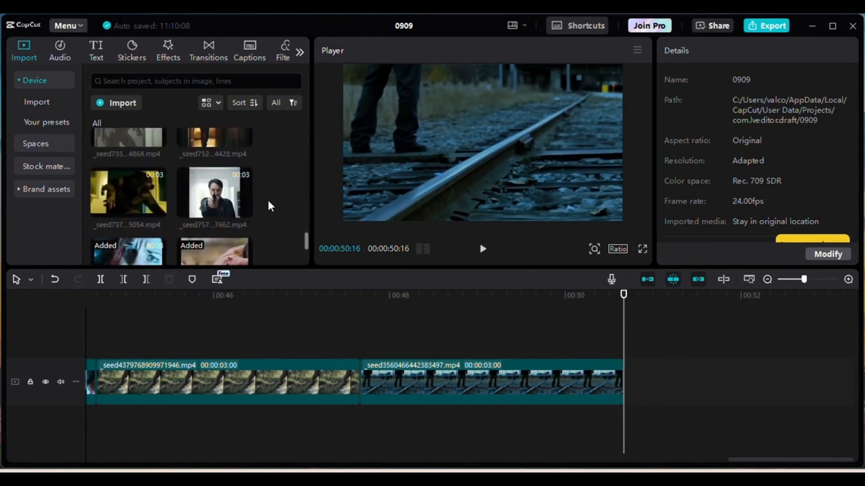
pyautogui.click(158, 197)
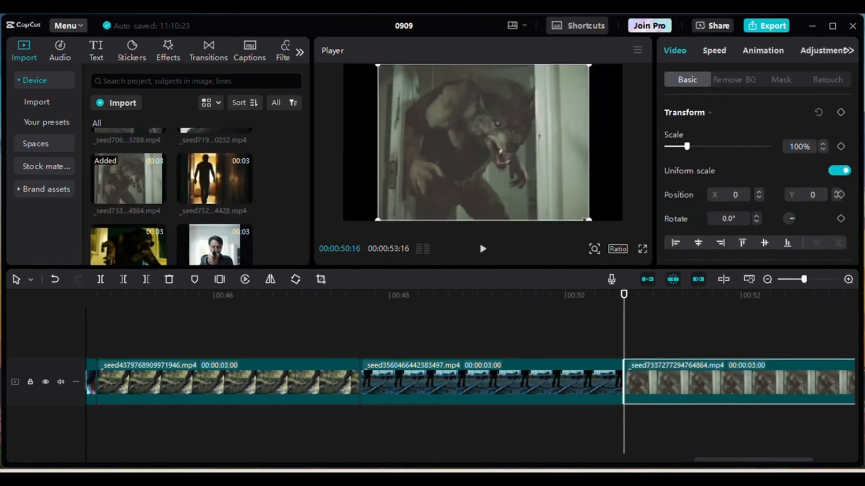
# Scale the new werewolf clip to 132%, shift its picture to Y -350, and move the clip directly before the frightened woman clip
pyautogui.moveTo(589, 219); pyautogui.dragTo(637, 248)
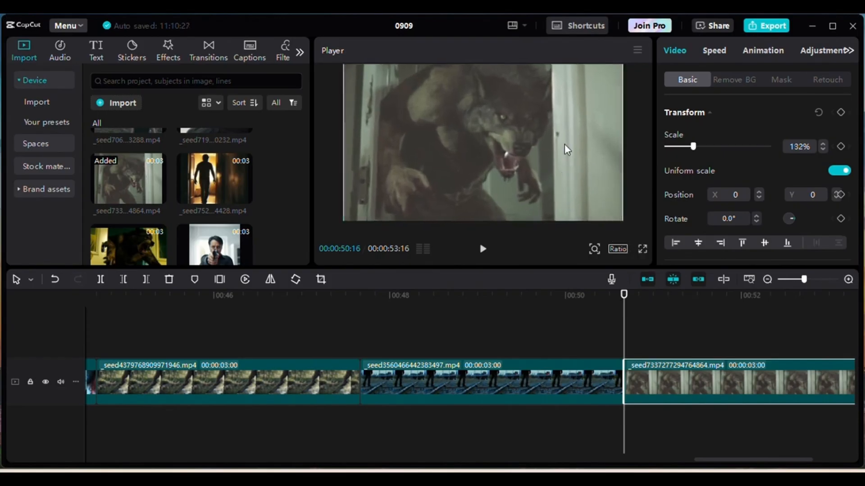
pyautogui.moveTo(577, 90); pyautogui.dragTo(578, 116)
pyautogui.moveTo(777, 383); pyautogui.dragTo(149, 387)
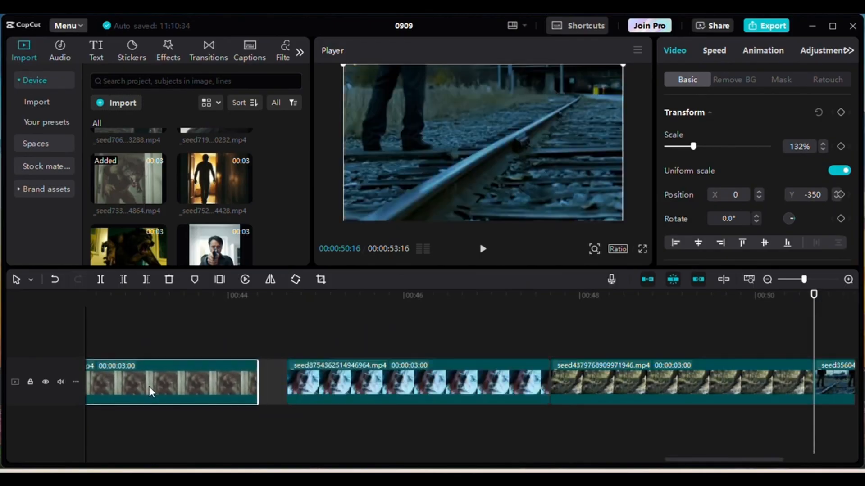
pyautogui.click(118, 295)
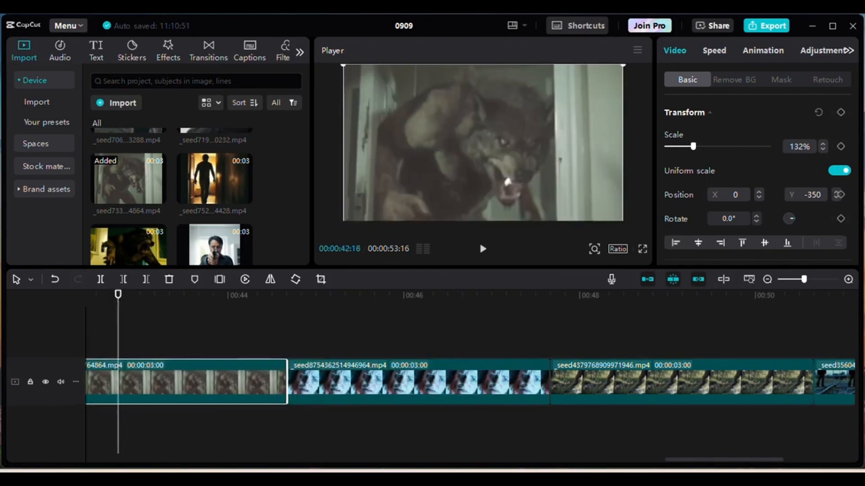
# Append the clip of the blonde woman with a baseball bat, _seed3199132985450223.mp4, after the railway track clip
pyautogui.moveTo(679, 463); pyautogui.dragTo(750, 470)
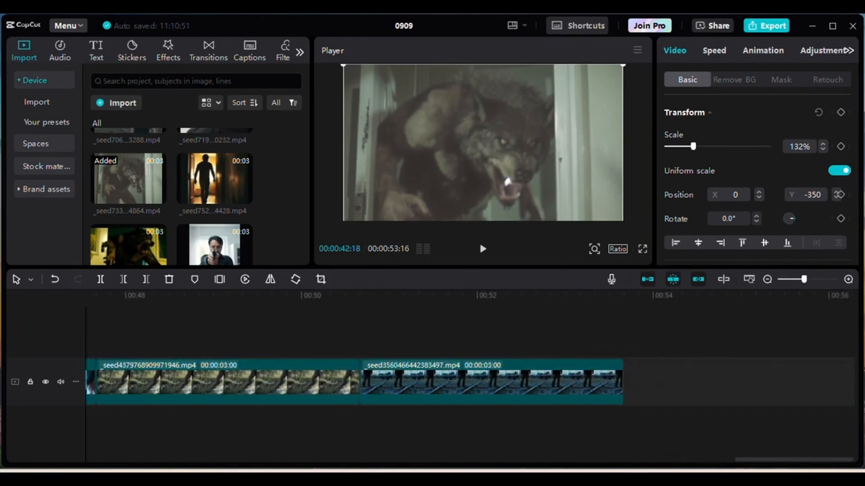
pyautogui.click(624, 331)
pyautogui.click(625, 296)
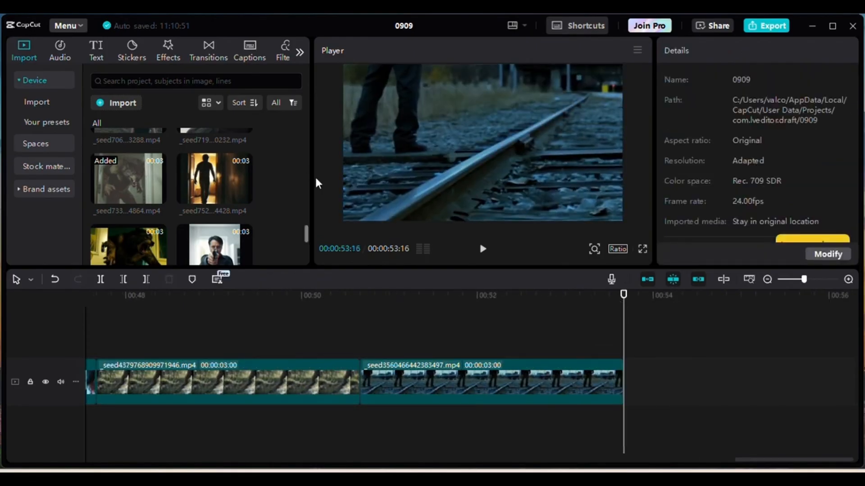
pyautogui.scroll(-1, 280, 195)
pyautogui.scroll(2, 280, 199)
pyautogui.scroll(4, 279, 192)
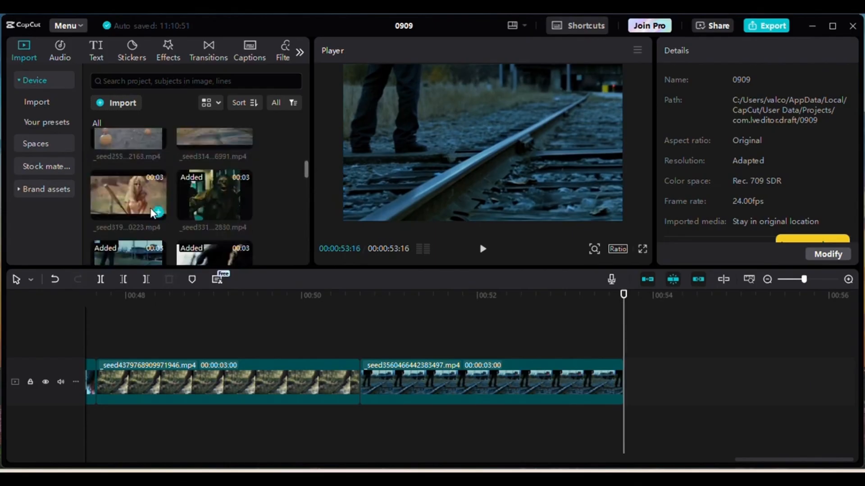
pyautogui.click(158, 212)
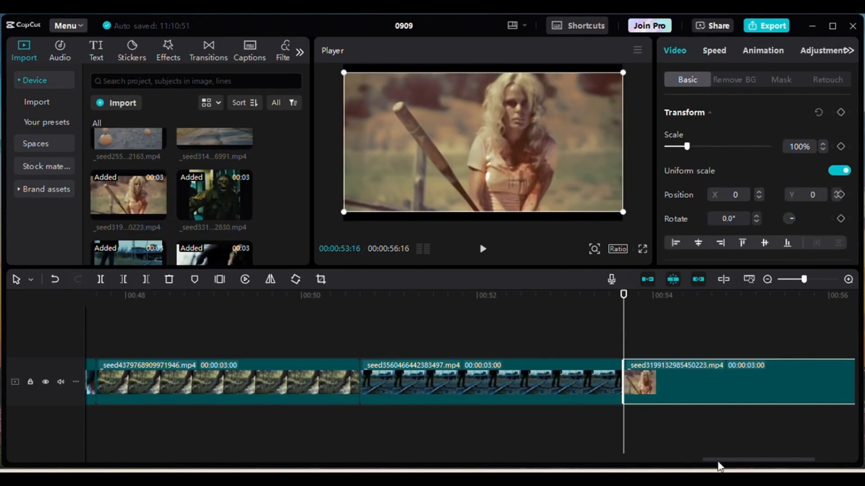
# Scale the baseball bat clip _seed3199132985450223.mp4 to 112% and shift its picture horizontally to X 231
pyautogui.hscroll(5, 716, 423)
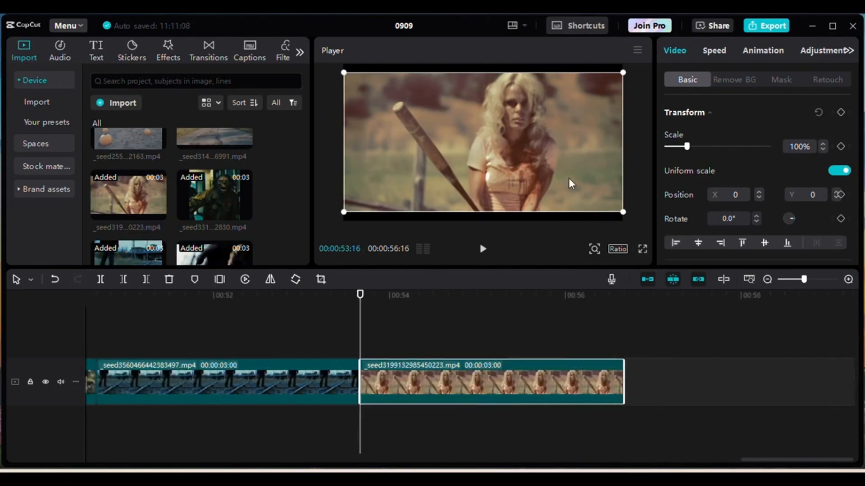
pyautogui.moveTo(623, 211); pyautogui.dragTo(631, 226)
pyautogui.moveTo(595, 141); pyautogui.dragTo(556, 139)
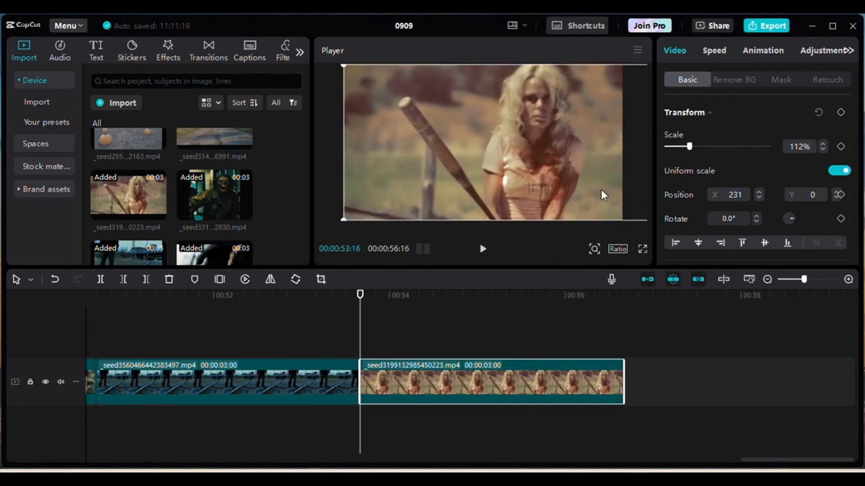
# Animate the baseball bat clip with position keyframes so its picture slides left from the clip's start to its end, and scrub through the movement
pyautogui.click(840, 194)
pyautogui.moveTo(366, 298); pyautogui.dragTo(737, 330)
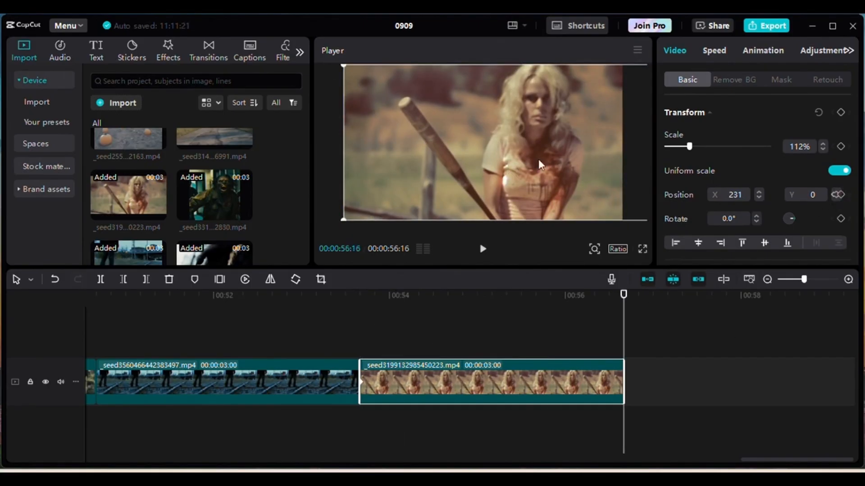
pyautogui.moveTo(598, 163); pyautogui.dragTo(563, 162)
pyautogui.click(696, 342)
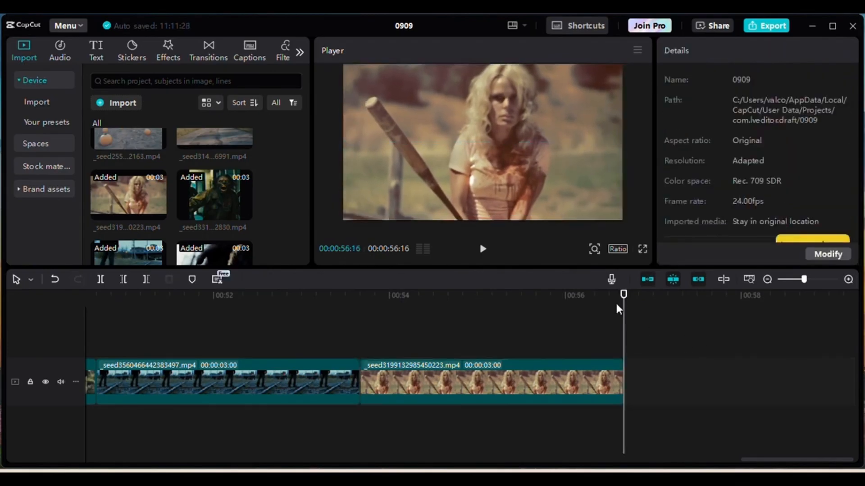
pyautogui.moveTo(623, 296); pyautogui.dragTo(518, 298)
pyautogui.moveTo(342, 302); pyautogui.dragTo(713, 308)
# Append the clip of the werewolf bursting through a door, _seed7571547278875054.mp4, after the baseball bat clip
pyautogui.scroll(-10, 294, 183)
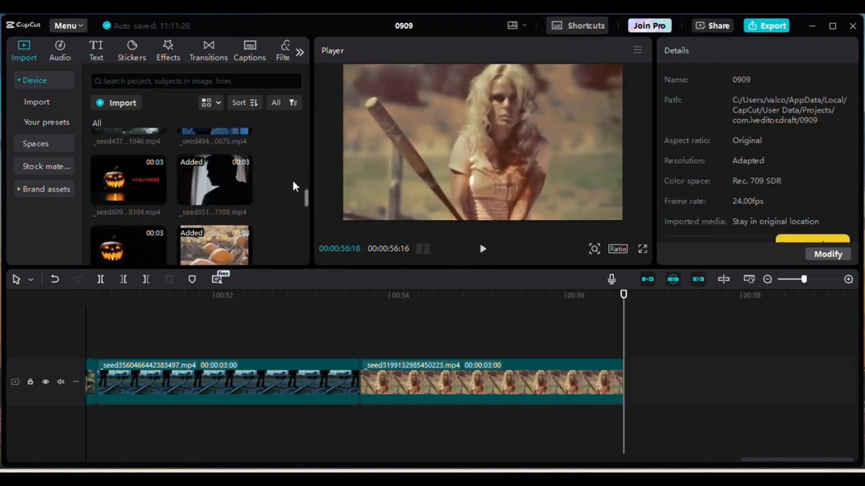
pyautogui.scroll(5, 295, 186)
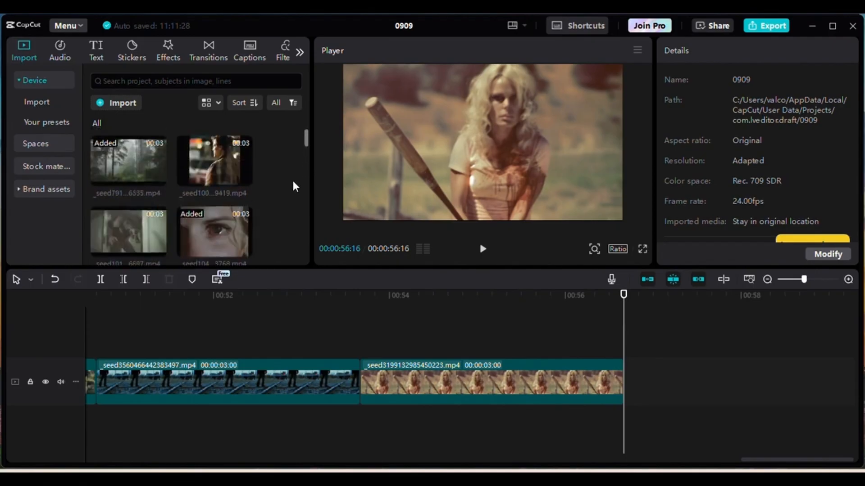
pyautogui.scroll(-8, 293, 183)
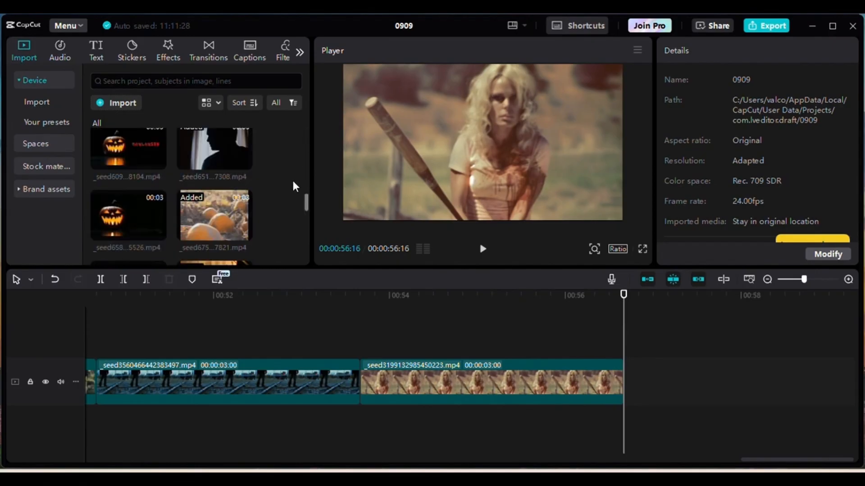
pyautogui.scroll(-8, 293, 182)
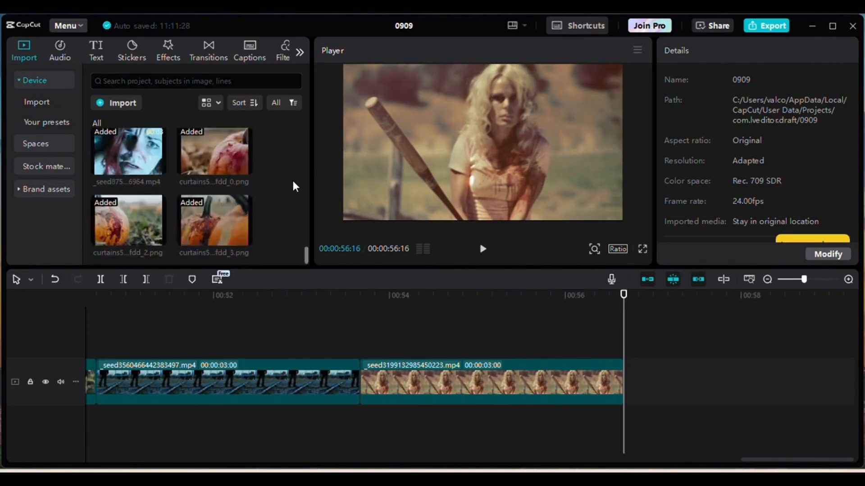
pyautogui.scroll(5, 292, 183)
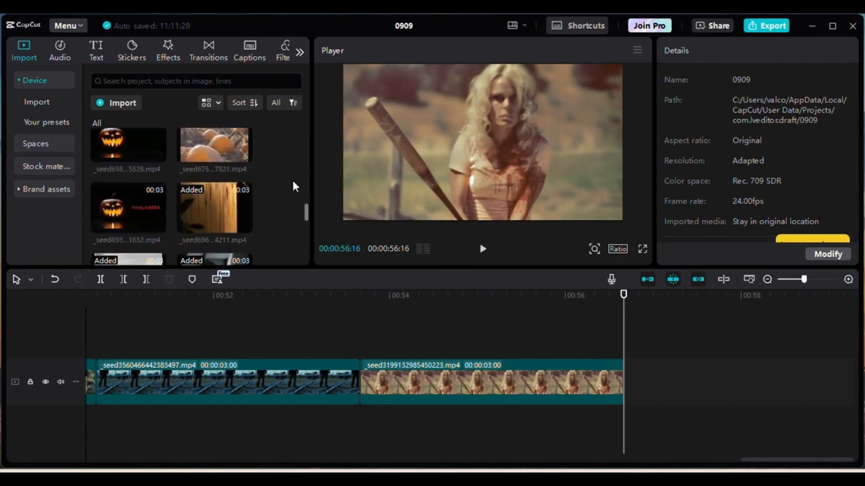
pyautogui.scroll(5, 293, 182)
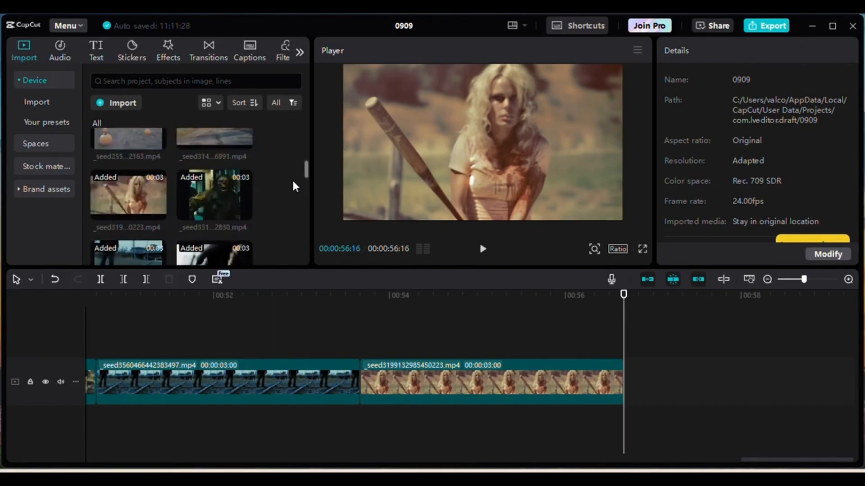
pyautogui.scroll(5, 293, 183)
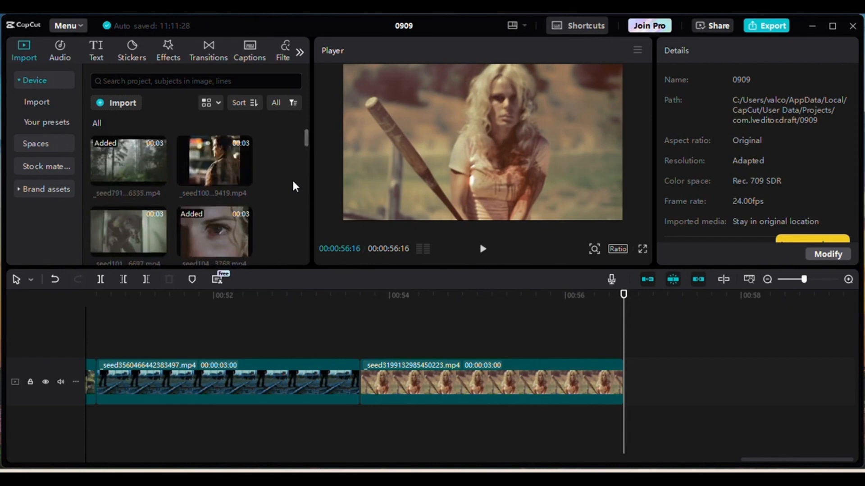
pyautogui.scroll(-5, 293, 183)
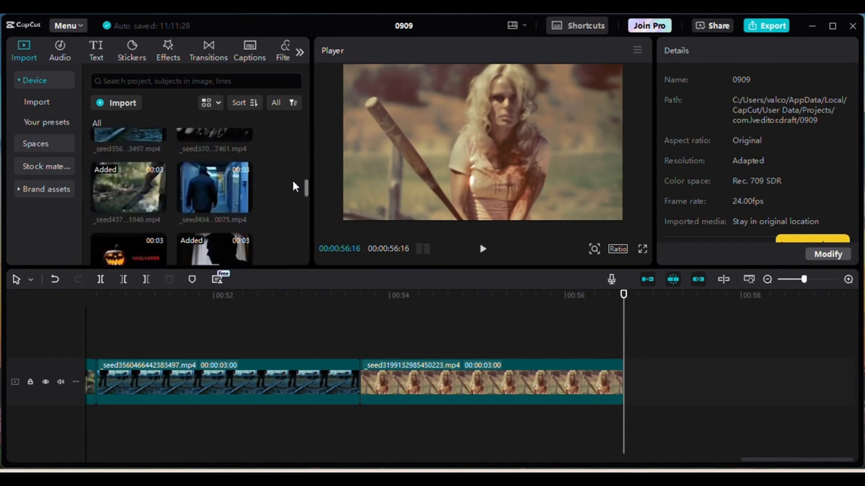
pyautogui.scroll(-6, 294, 182)
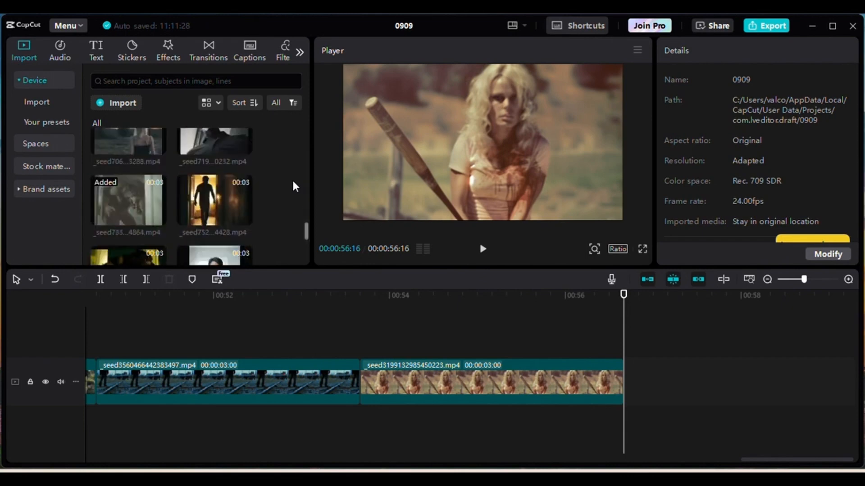
pyautogui.scroll(-2, 293, 183)
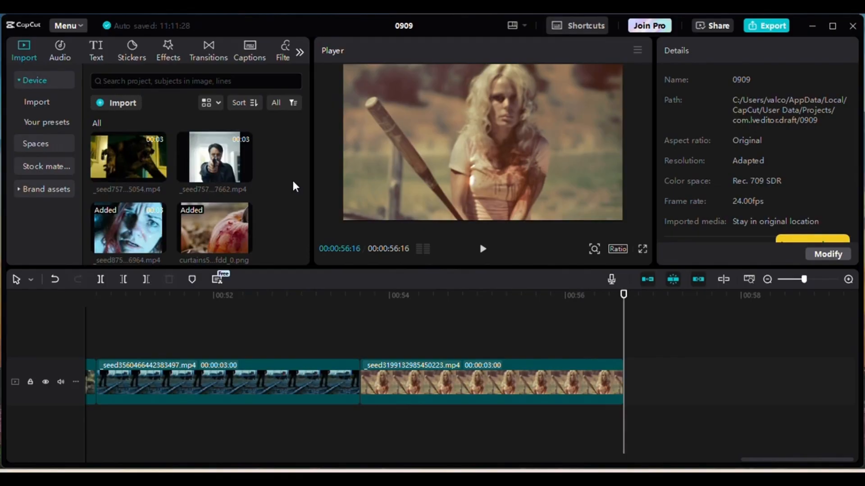
pyautogui.scroll(-2, 293, 183)
pyautogui.scroll(2, 292, 178)
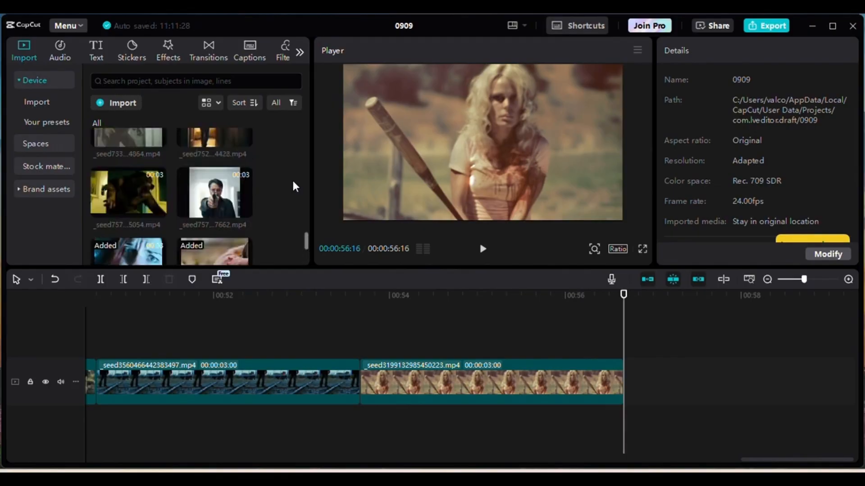
pyautogui.click(159, 209)
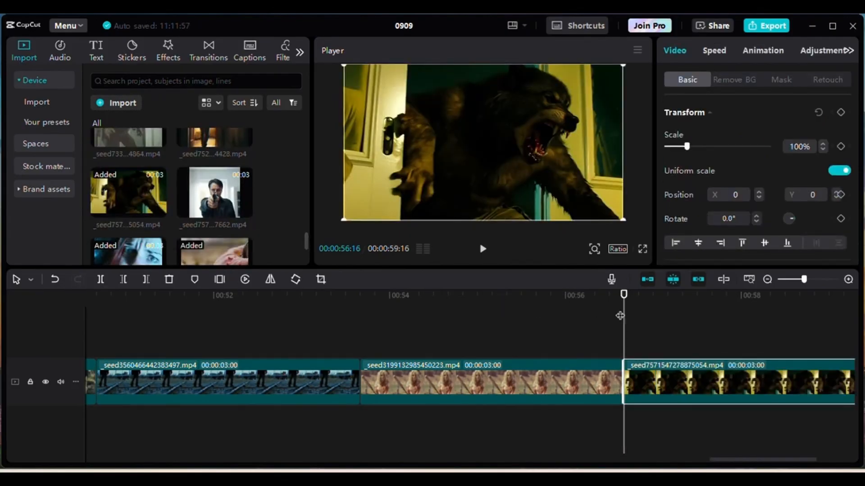
# Play back the cut from the baseball bat clip through the werewolf door clip
pyautogui.click(481, 249)
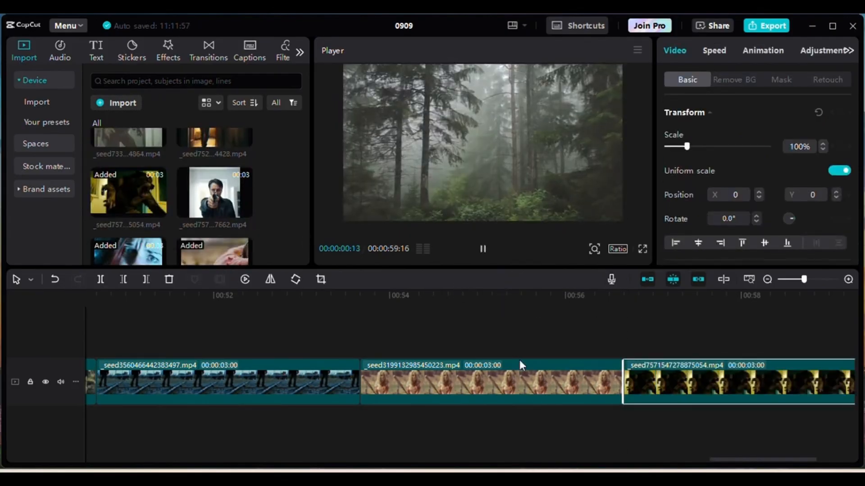
pyautogui.click(617, 299)
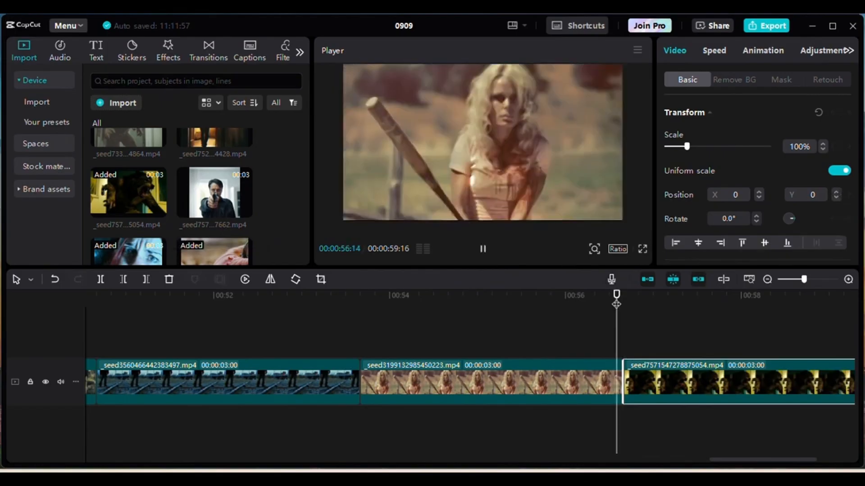
pyautogui.click(482, 249)
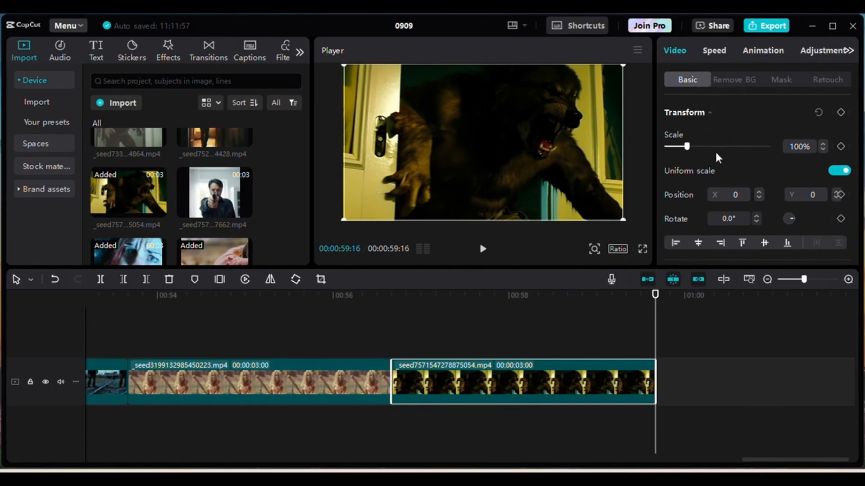
# Set the werewolf door clip's speed to 1.1x and play it back from just before the cut
pyautogui.click(708, 47)
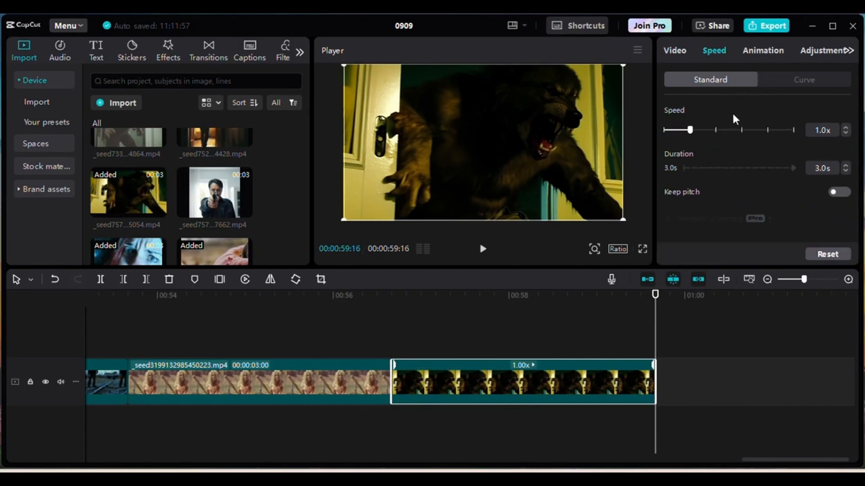
pyautogui.click(846, 127)
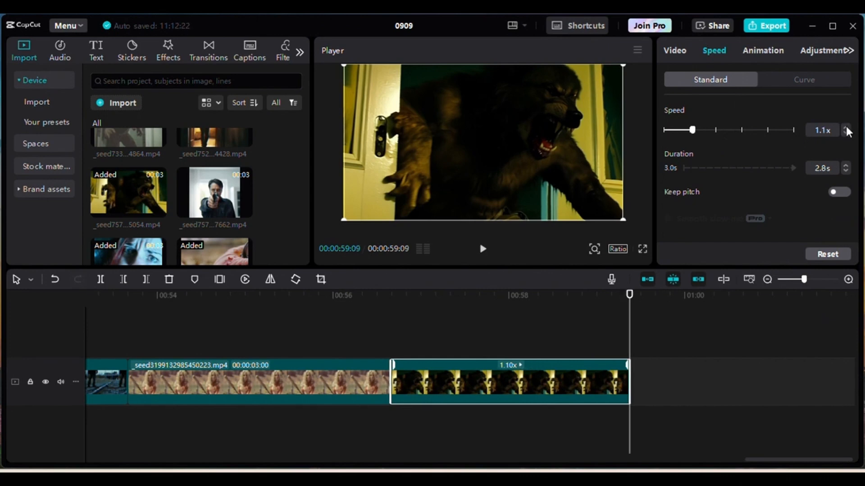
pyautogui.moveTo(630, 296); pyautogui.dragTo(361, 325)
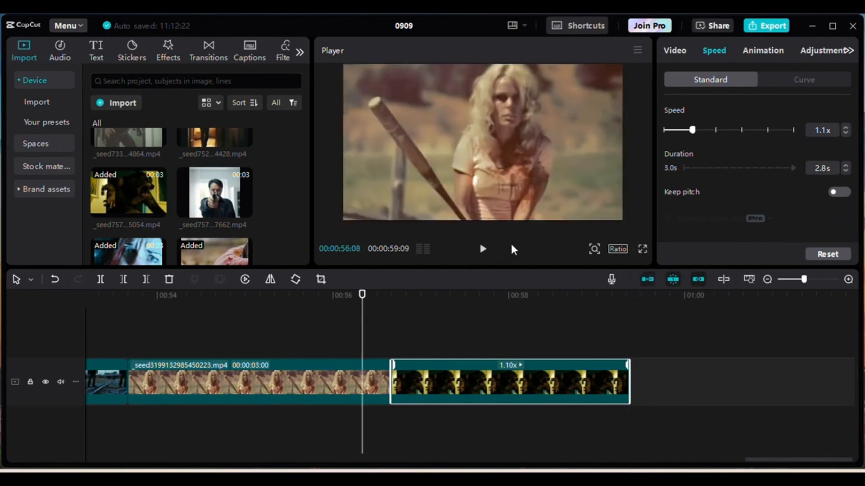
pyautogui.click(480, 249)
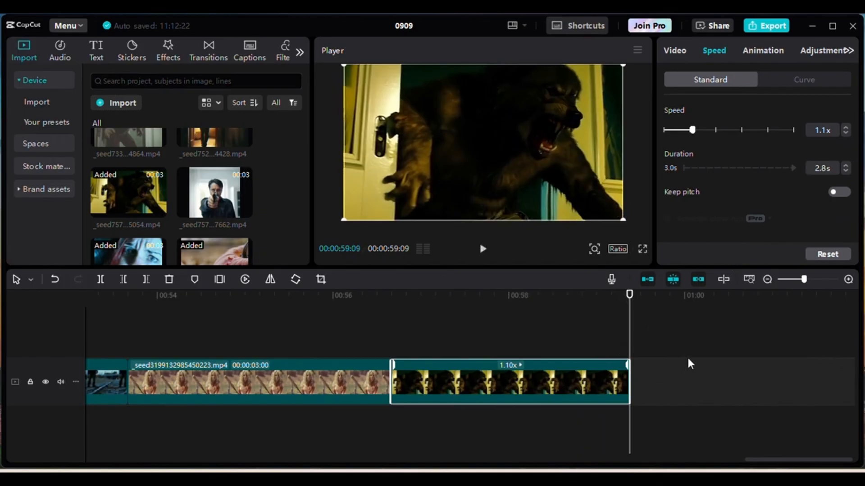
pyautogui.click(655, 337)
# Append the pumpkin clip with the HOWLOWEEN title, _seed6936978983641632.mp4, after the werewolf door clip
pyautogui.moveTo(630, 297); pyautogui.dragTo(698, 299)
pyautogui.scroll(3, 282, 182)
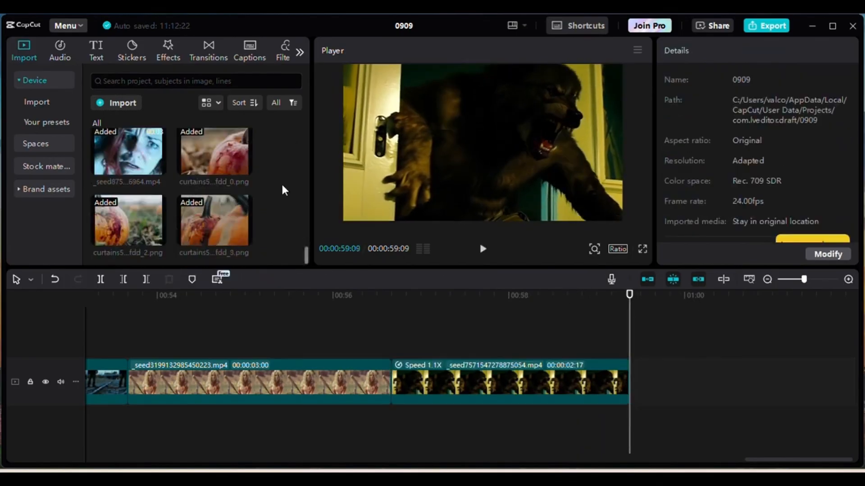
pyautogui.scroll(-3, 280, 182)
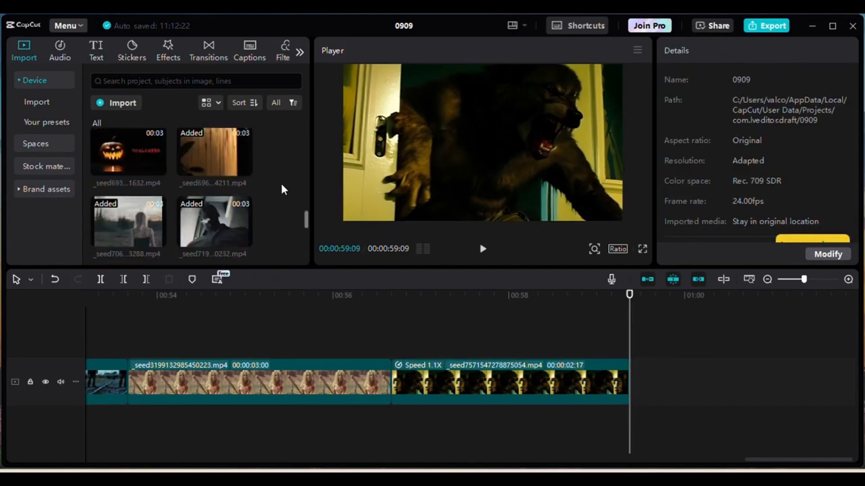
pyautogui.scroll(3, 282, 181)
pyautogui.scroll(3, 282, 185)
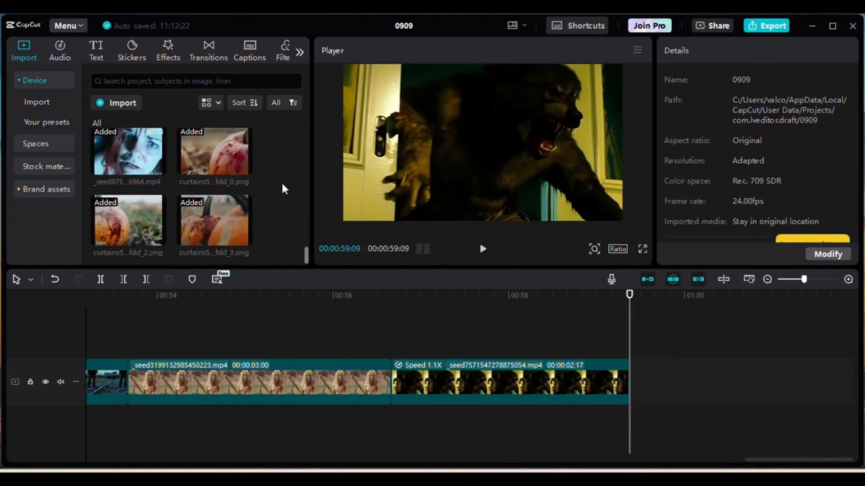
pyautogui.scroll(-3, 281, 181)
pyautogui.scroll(3, 281, 181)
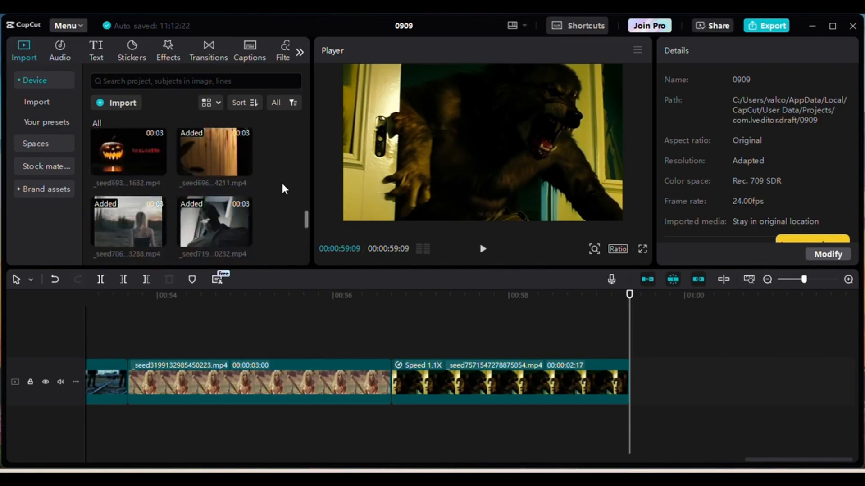
pyautogui.scroll(1, 281, 181)
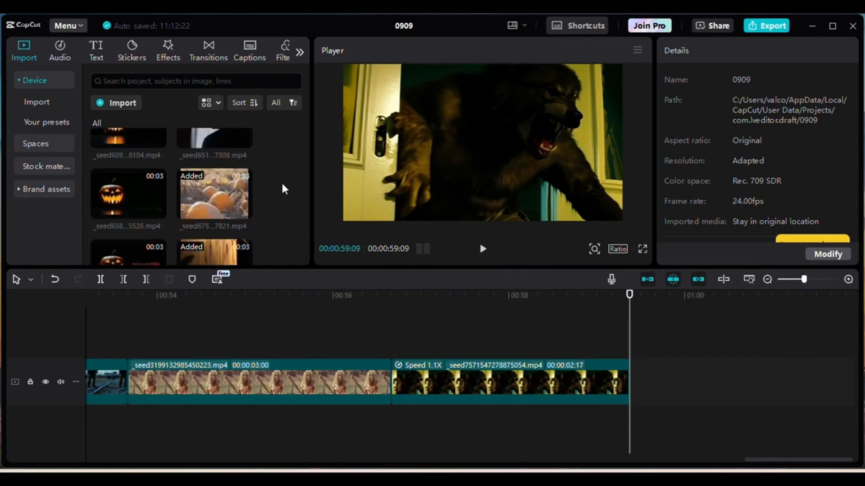
pyautogui.scroll(-1, 281, 181)
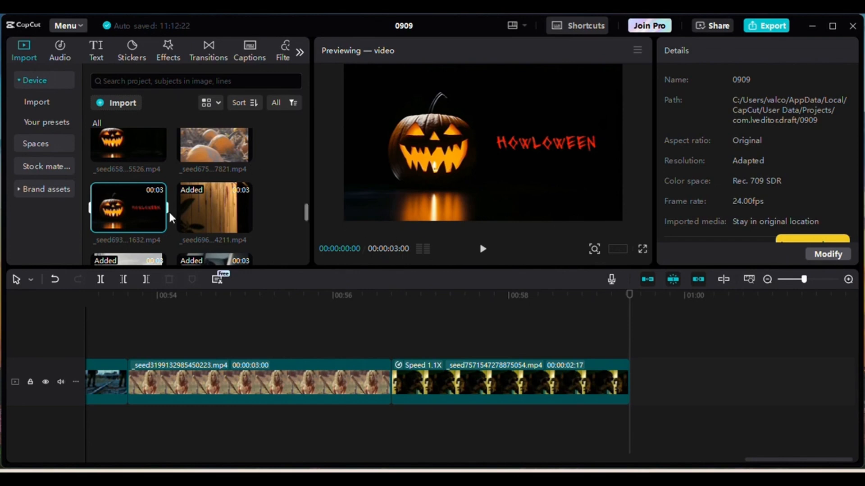
pyautogui.click(157, 227)
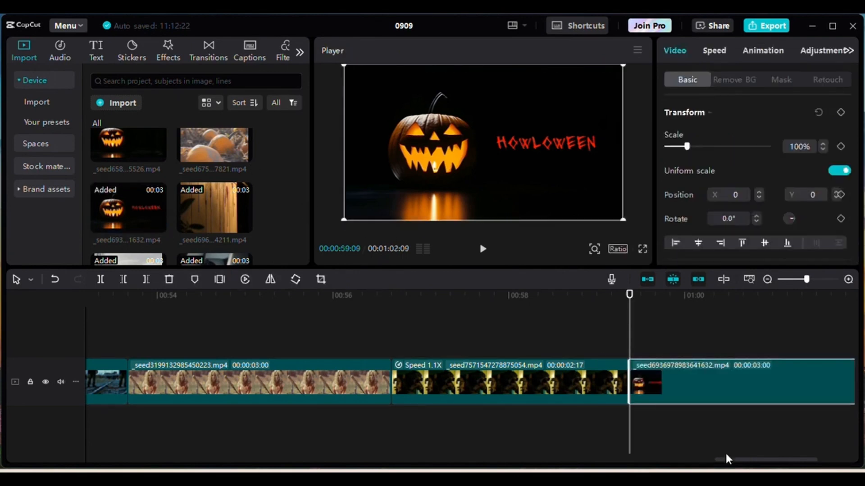
pyautogui.moveTo(757, 460); pyautogui.dragTo(769, 461)
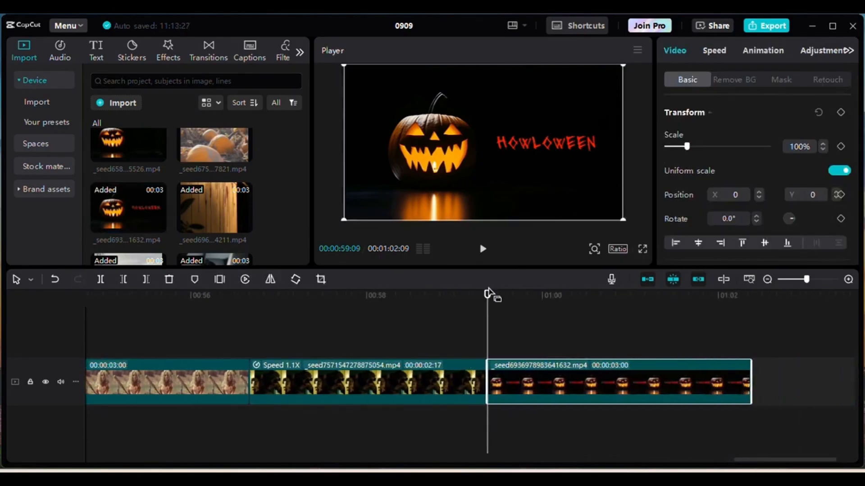
# Scrub through the closing pumpkin title clip and play back the assembled trailer
pyautogui.click(436, 296)
pyautogui.moveTo(420, 297); pyautogui.dragTo(776, 300)
pyautogui.click(790, 346)
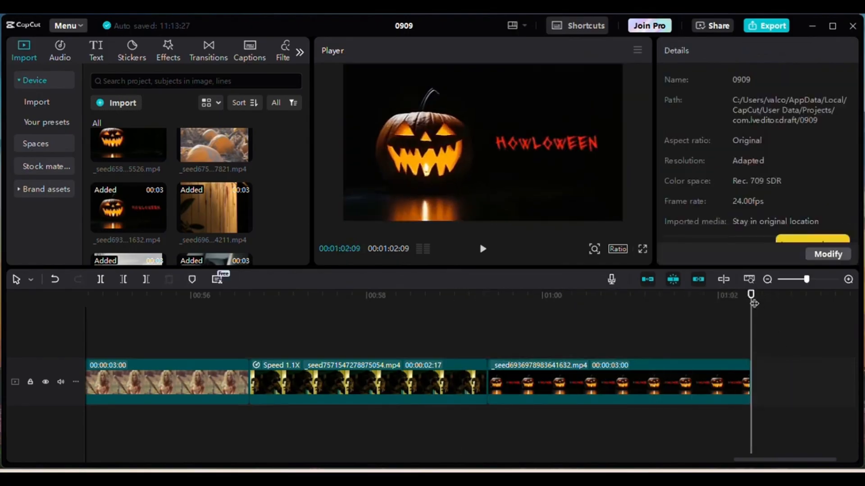
pyautogui.moveTo(751, 298); pyautogui.dragTo(801, 301)
pyautogui.click(483, 249)
# Switch to Epidemic Sound in Chrome, rerun the recent music search "horror movie" and look through the resulting tracks
pyautogui.moveTo(415, 479)
pyautogui.moveTo(439, 468)
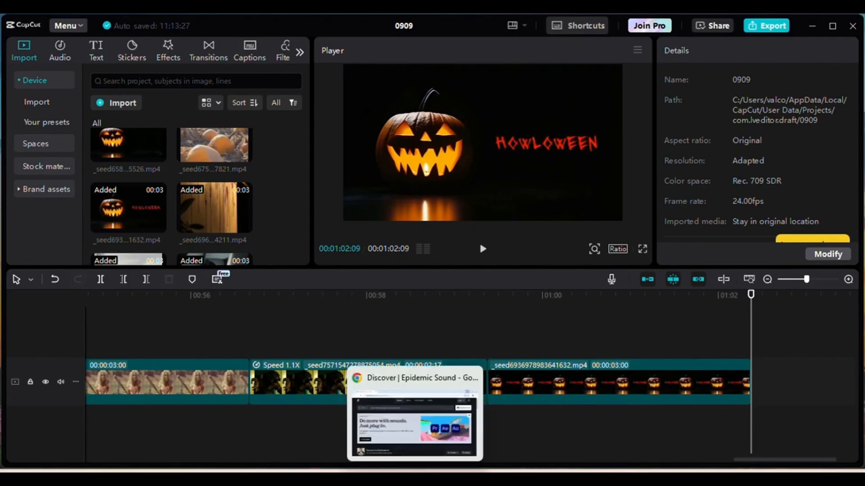
pyautogui.click(421, 380)
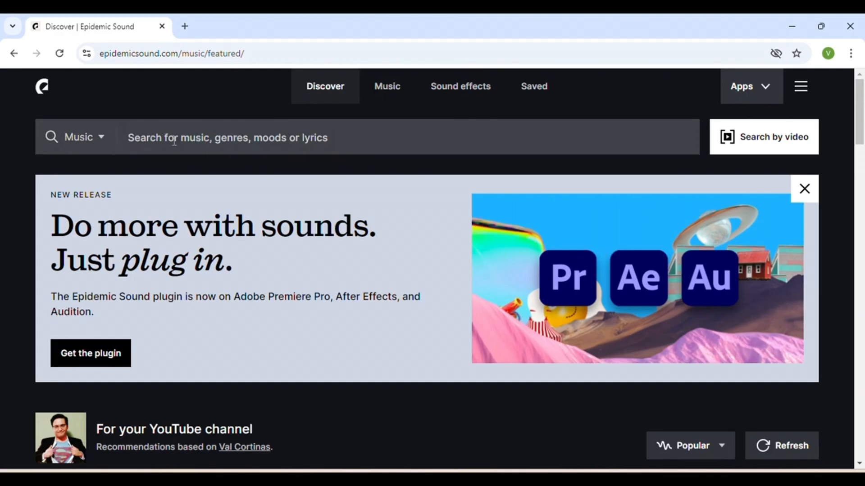
pyautogui.click(161, 134)
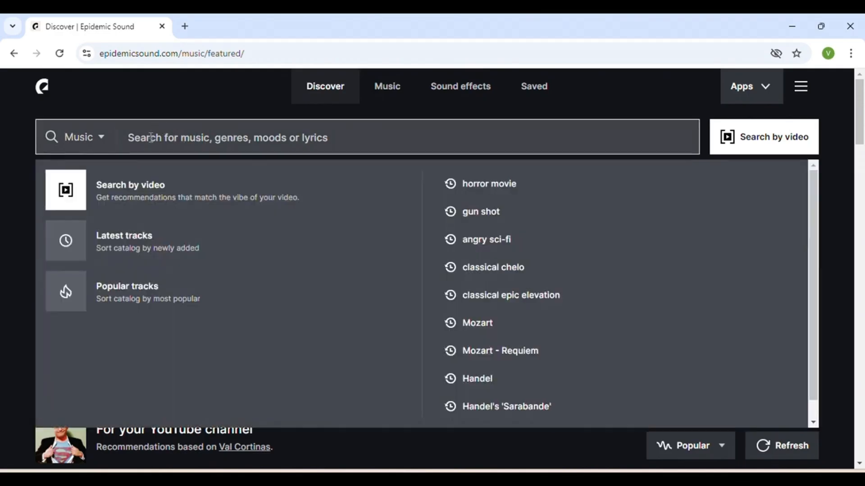
pyautogui.click(490, 187)
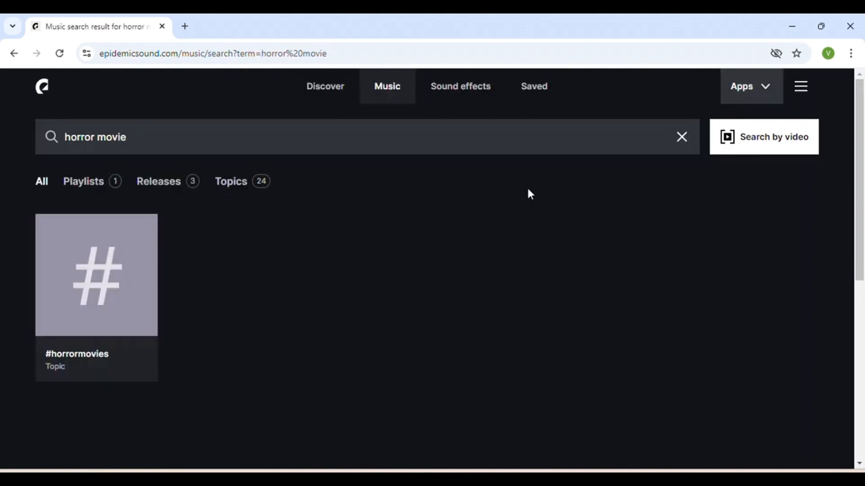
pyautogui.scroll(-5, 660, 304)
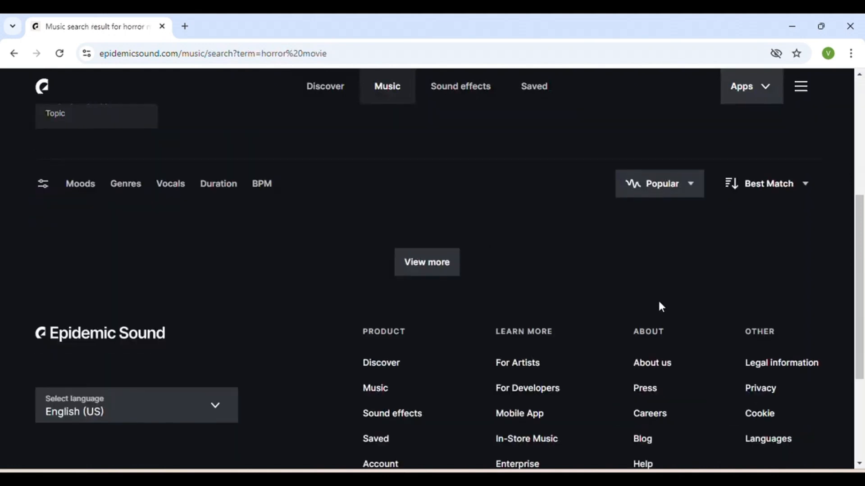
pyautogui.scroll(-7, 511, 299)
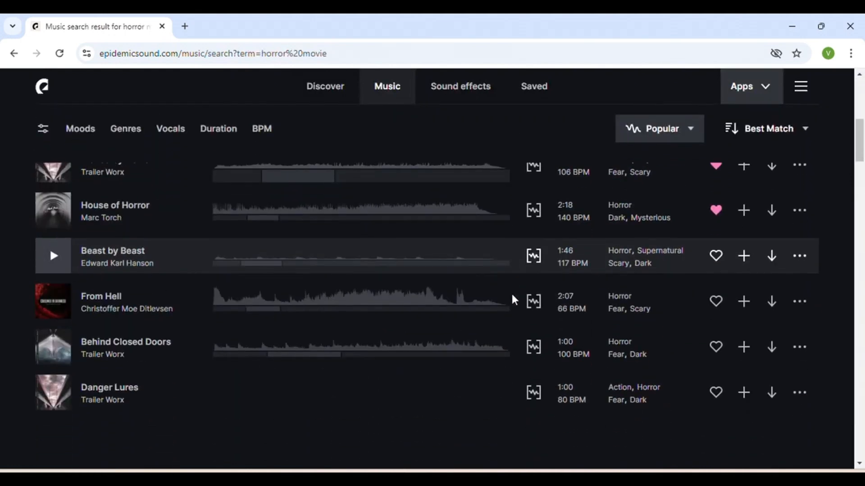
pyautogui.scroll(-4, 512, 296)
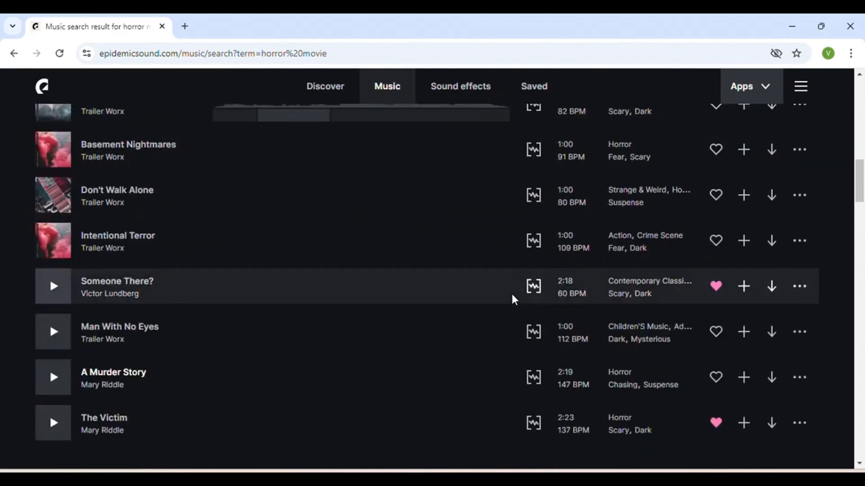
pyautogui.scroll(-4, 513, 295)
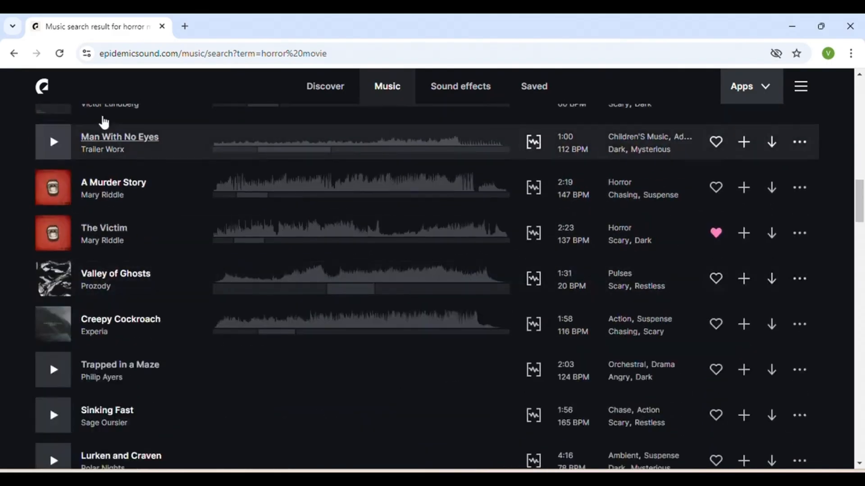
# Return to the Discover page and open the Horror & Thriller theme from the featured playlists
pyautogui.click(14, 53)
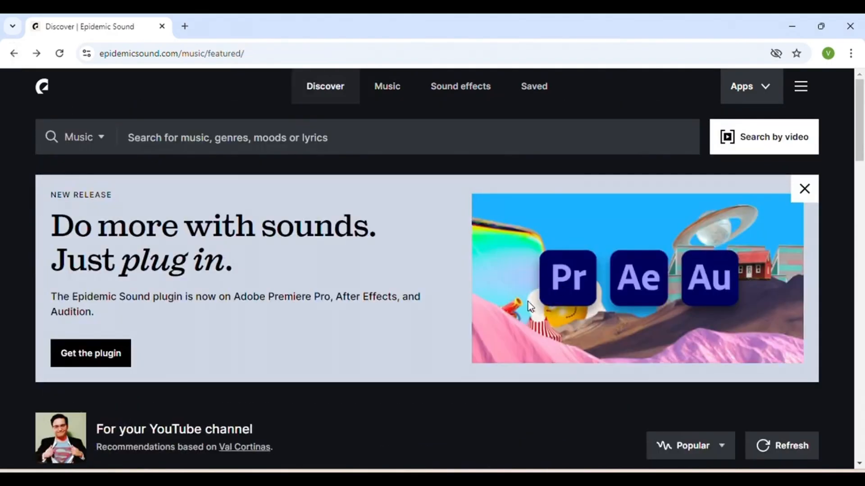
pyautogui.scroll(-10, 528, 301)
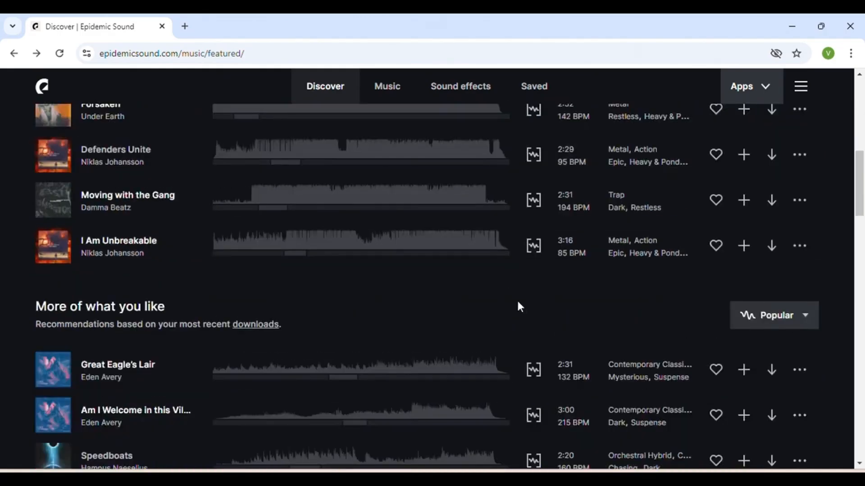
pyautogui.scroll(3, 517, 304)
pyautogui.scroll(-3, 517, 304)
pyautogui.scroll(2, 518, 304)
pyautogui.scroll(-6, 517, 304)
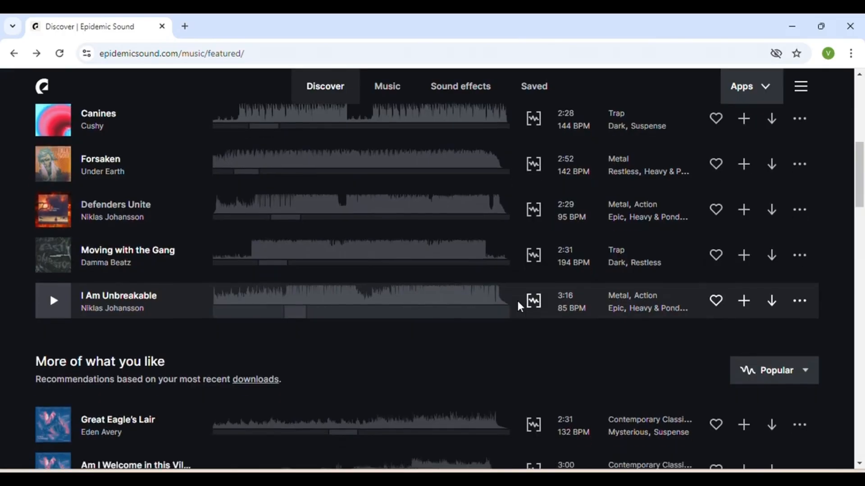
pyautogui.scroll(-6, 518, 304)
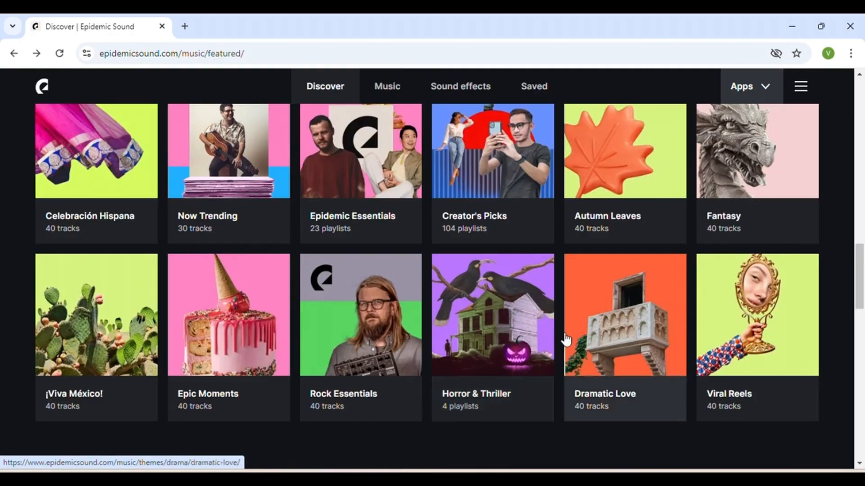
pyautogui.scroll(1, 566, 340)
pyautogui.scroll(2, 566, 340)
pyautogui.scroll(-1, 567, 340)
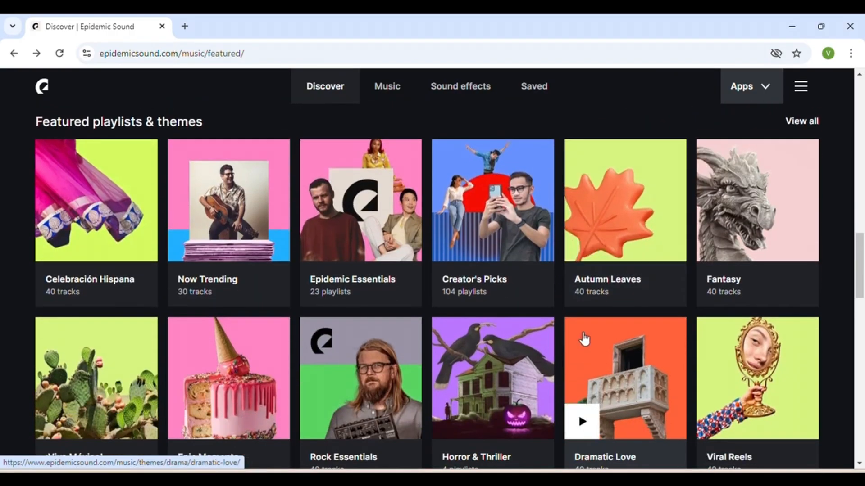
pyautogui.scroll(-1, 644, 380)
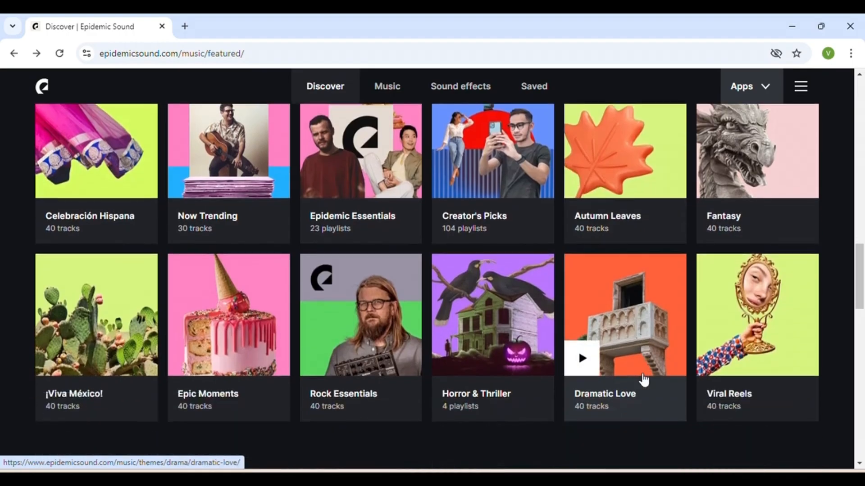
pyautogui.click(483, 402)
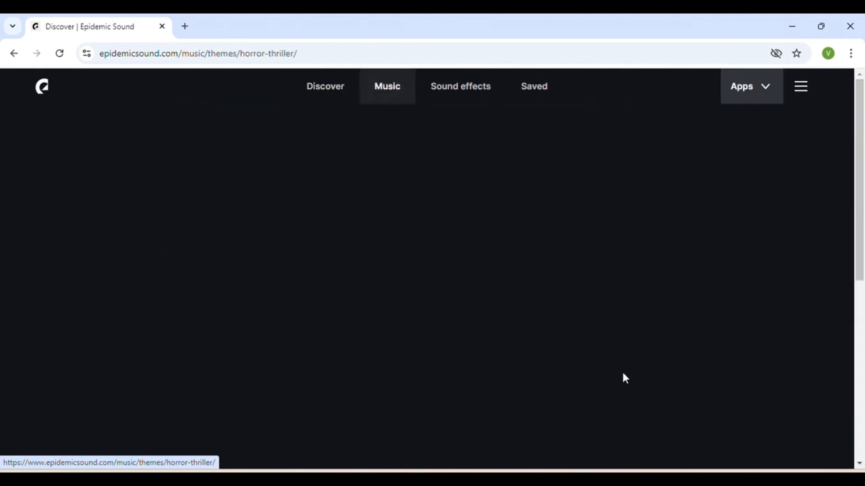
# Look over the Horror & Thriller playlists and open The Villain playlist
pyautogui.scroll(-3, 702, 347)
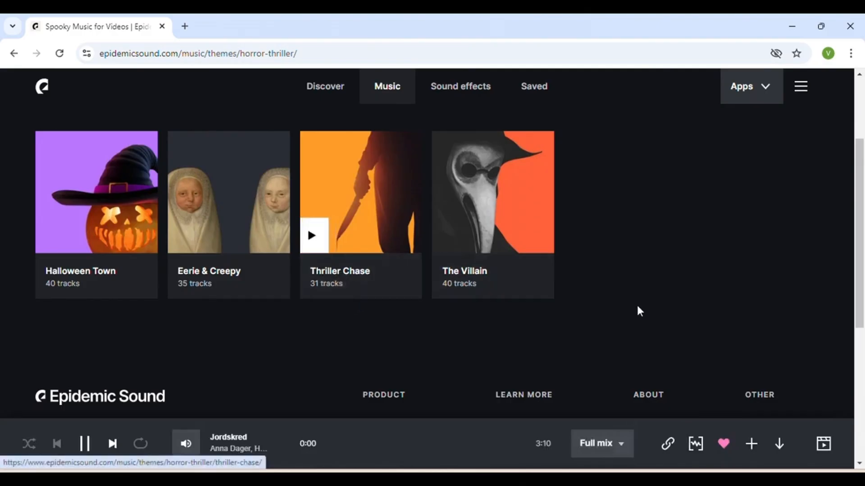
pyautogui.scroll(-4, 639, 308)
pyautogui.scroll(-2, 640, 309)
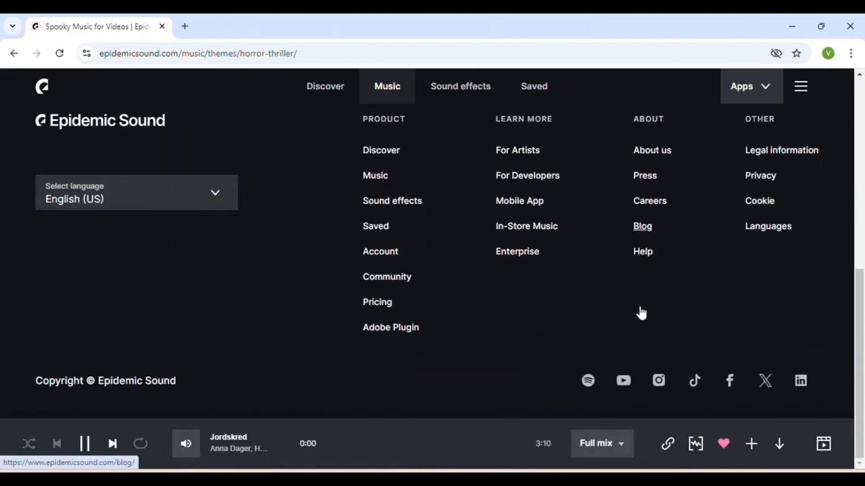
pyautogui.scroll(7, 640, 309)
pyautogui.scroll(2, 641, 312)
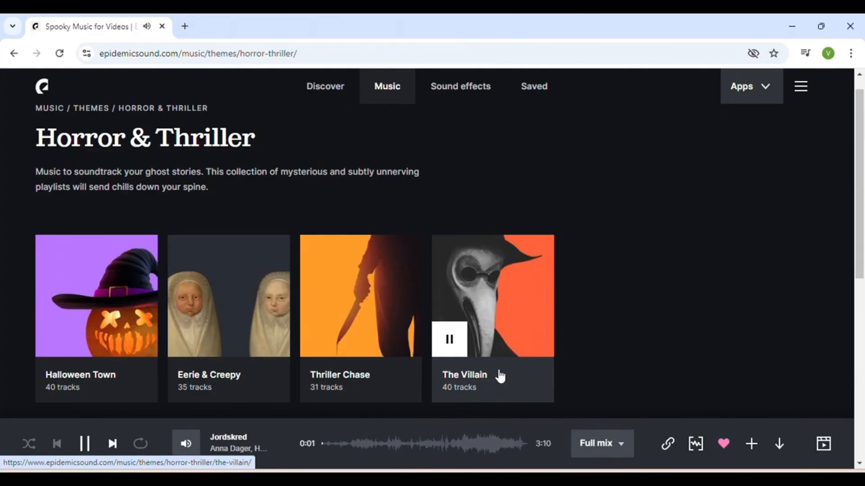
pyautogui.click(514, 376)
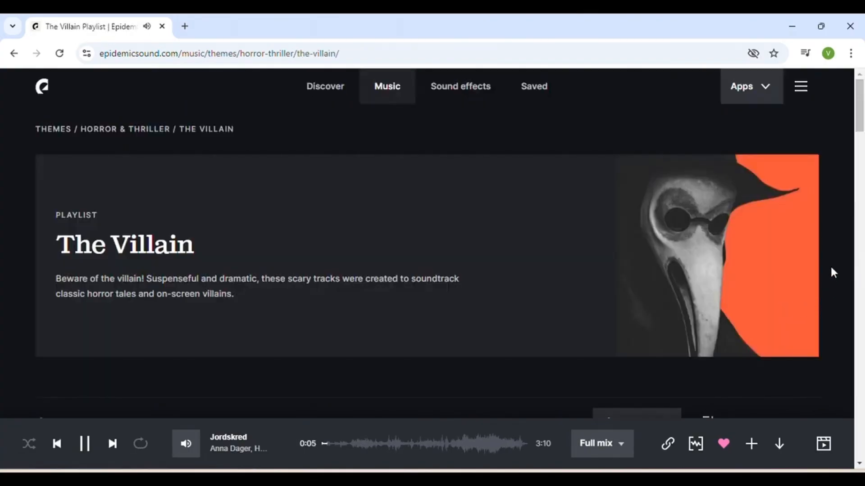
# Look over the first tracks of The Villain playlist while Jordskred plays, and pause it
pyautogui.scroll(-5, 830, 265)
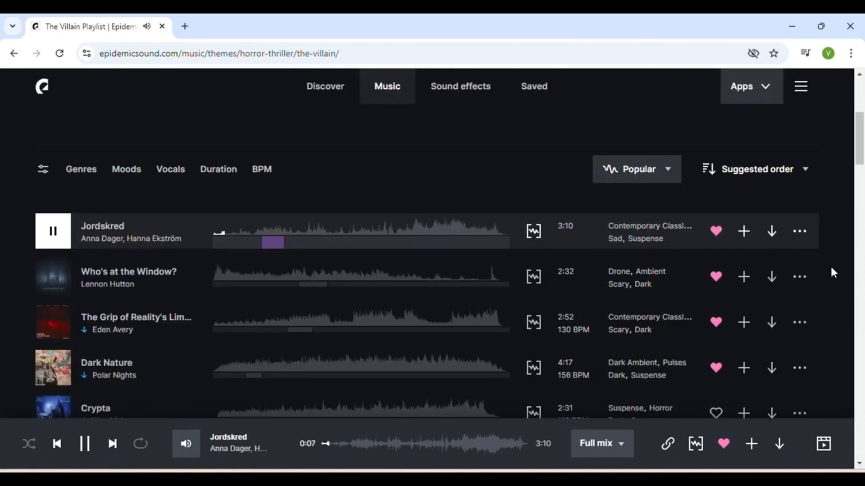
pyautogui.scroll(-1, 831, 268)
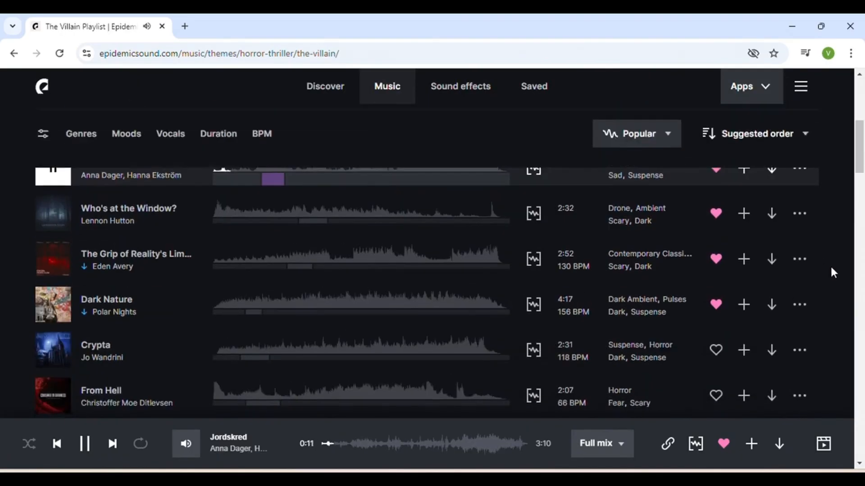
pyautogui.scroll(1, 830, 265)
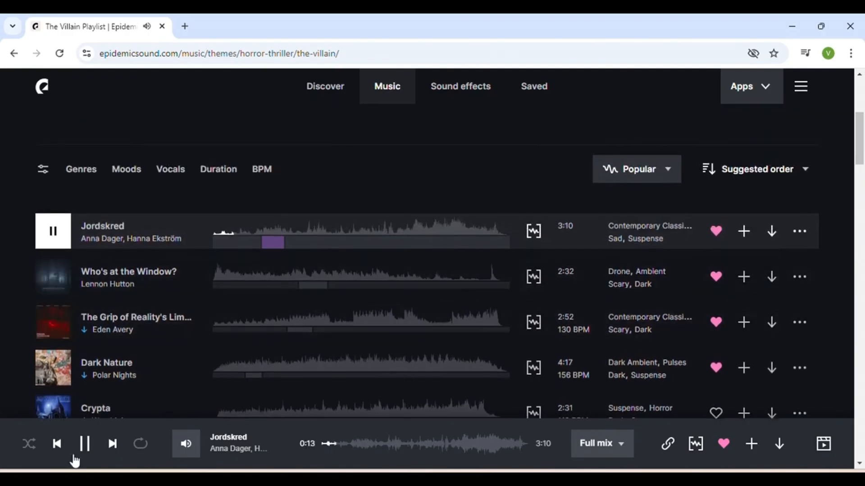
pyautogui.click(85, 445)
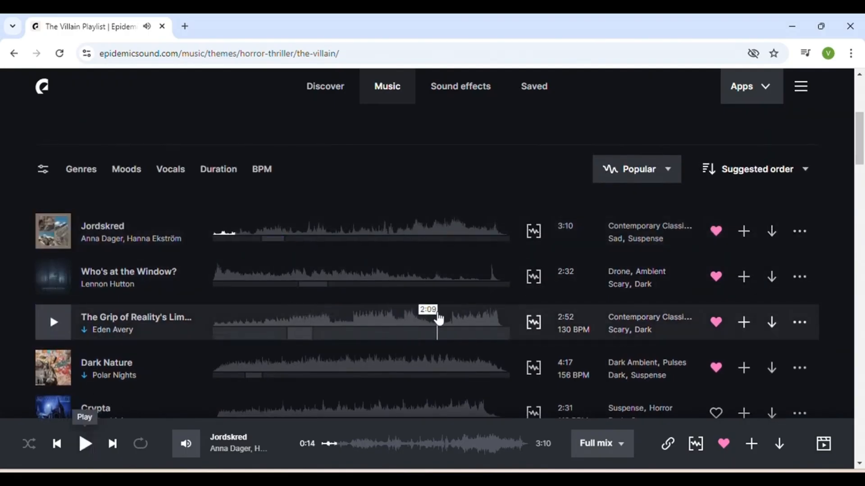
# Preview the track Dark Nature from its start, around 0:30 and around 1:16, and pause it
pyautogui.scroll(-2, 439, 319)
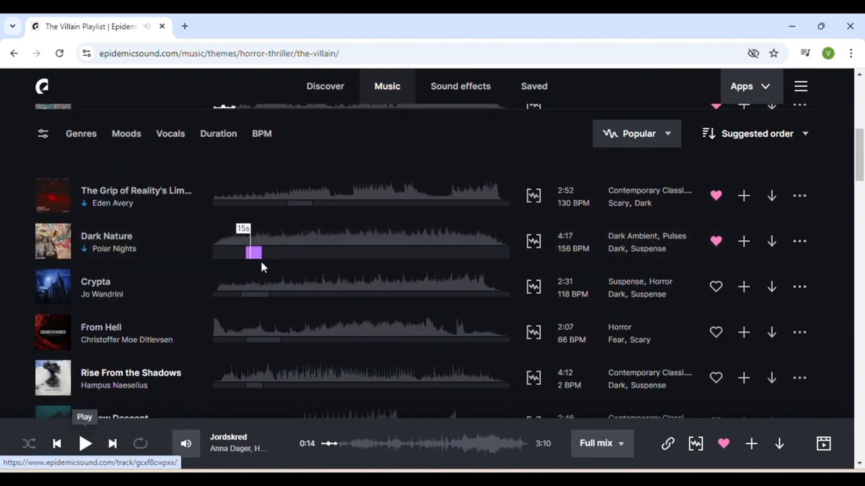
pyautogui.click(55, 243)
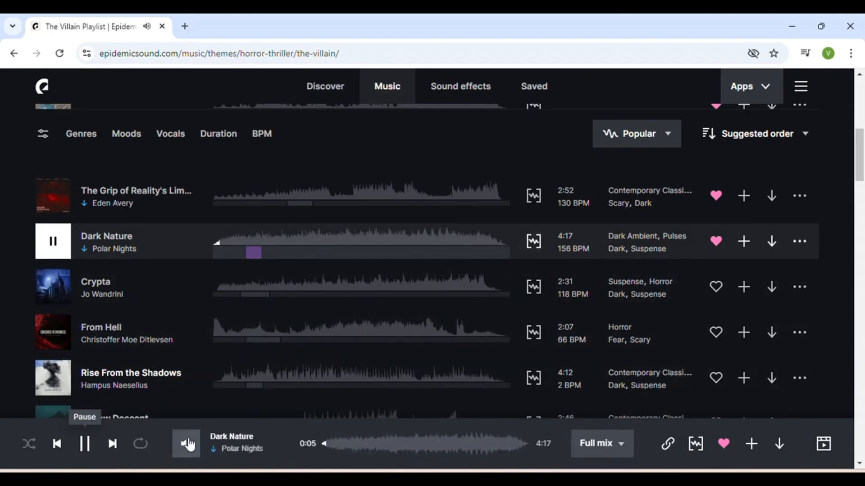
pyautogui.moveTo(187, 444)
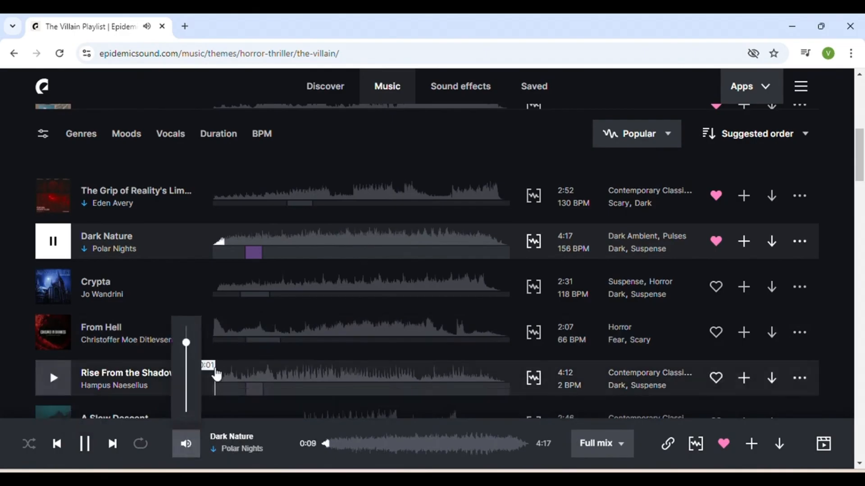
pyautogui.click(250, 245)
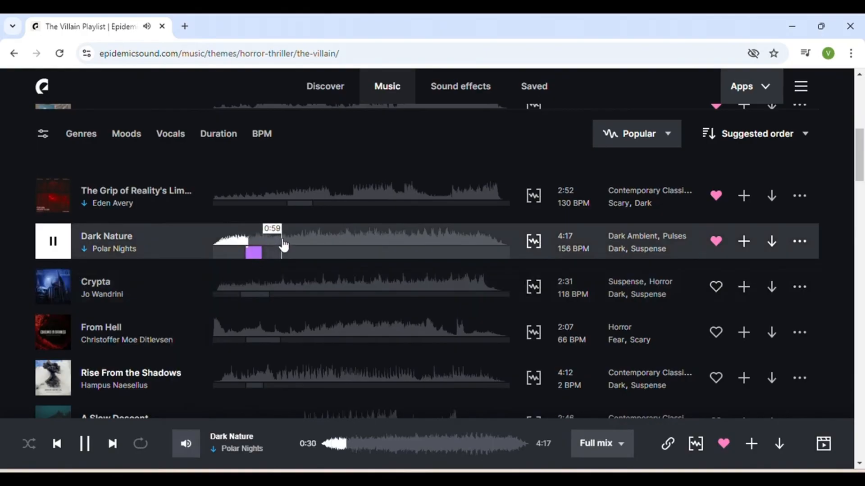
pyautogui.click(302, 244)
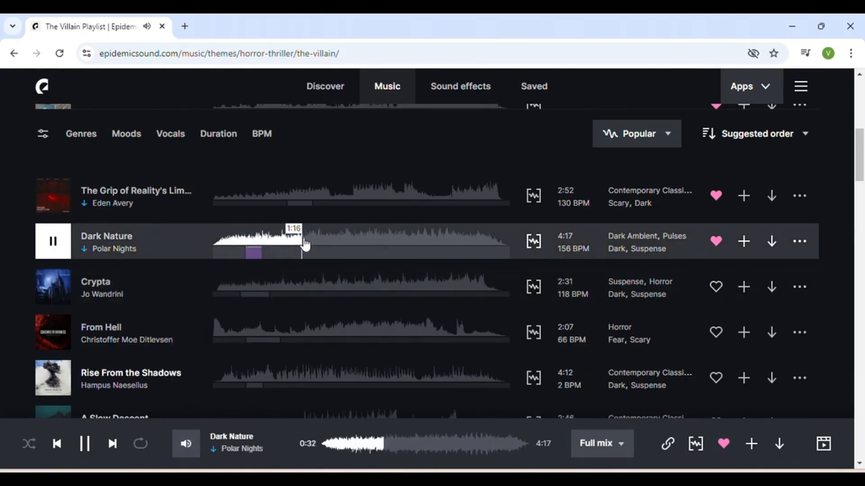
pyautogui.click(52, 244)
# Preview the track The Grip of Reality's Limits at several points within its first minute and pause it
pyautogui.scroll(1, 130, 255)
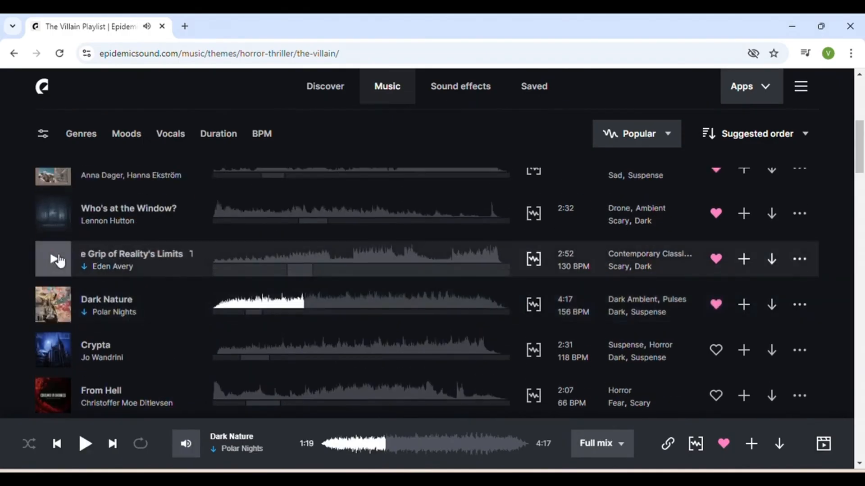
pyautogui.click(233, 266)
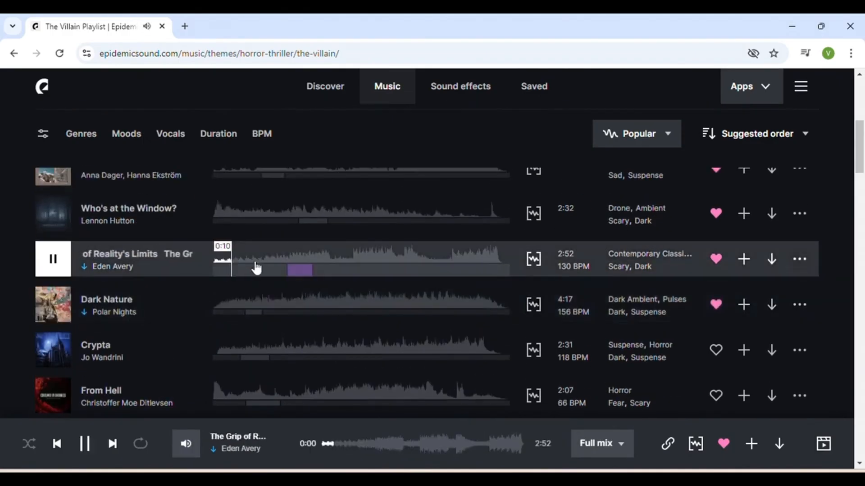
pyautogui.click(283, 260)
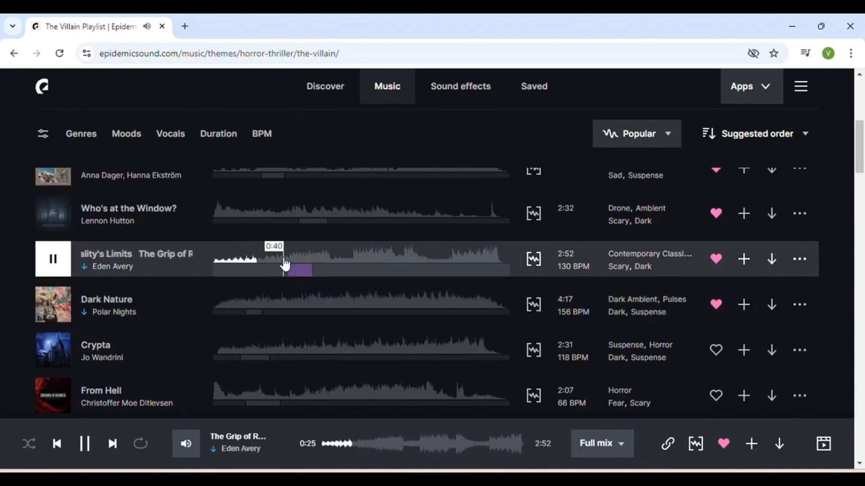
pyautogui.click(308, 259)
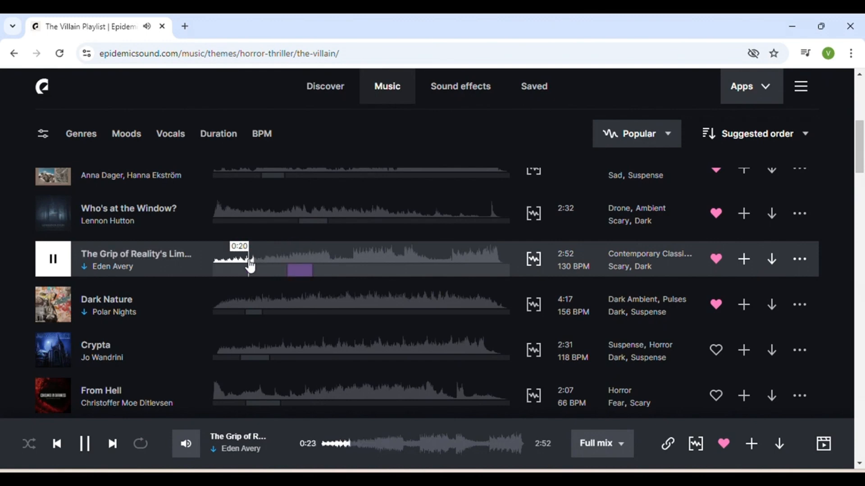
pyautogui.click(280, 265)
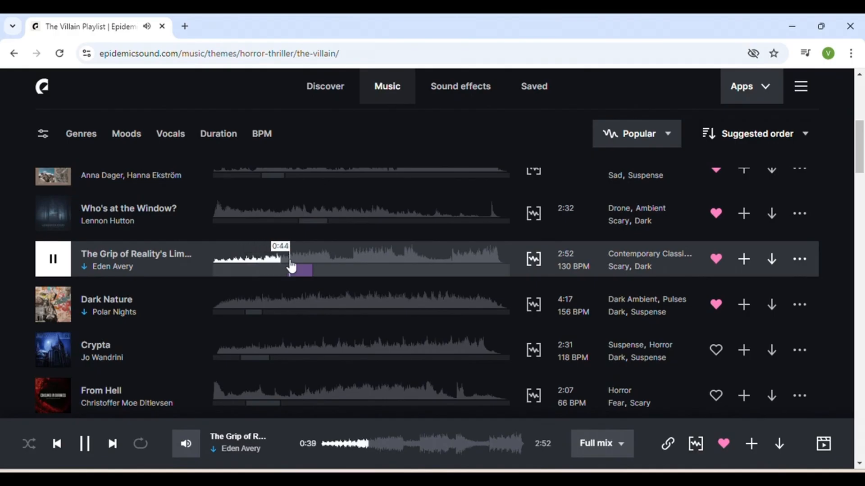
pyautogui.click(53, 261)
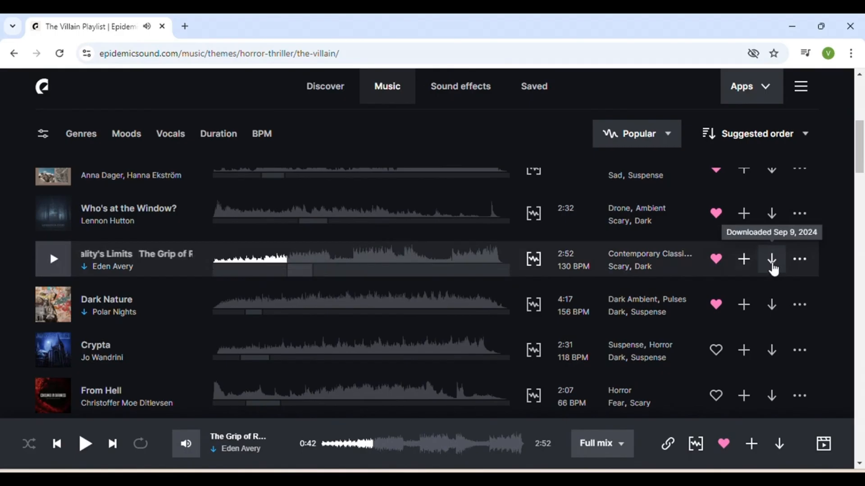
# Download the full track The Grip of Reality's Limits with full mix stems in MP3 format
pyautogui.click(771, 261)
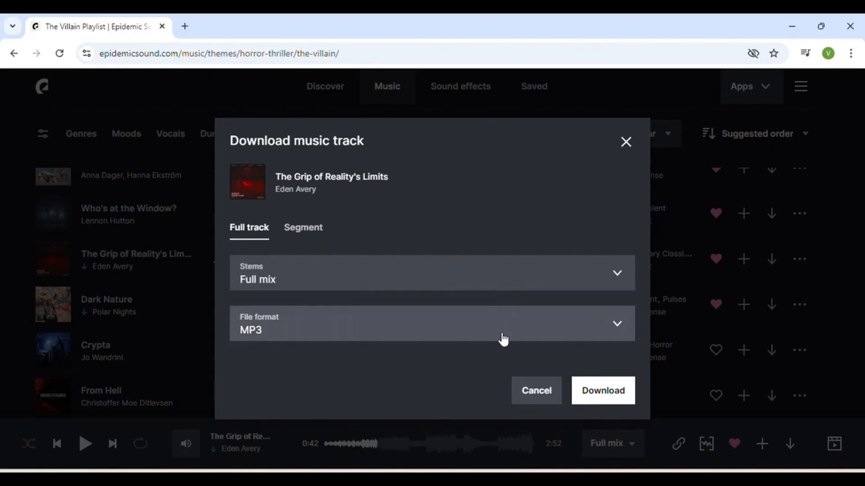
pyautogui.click(611, 276)
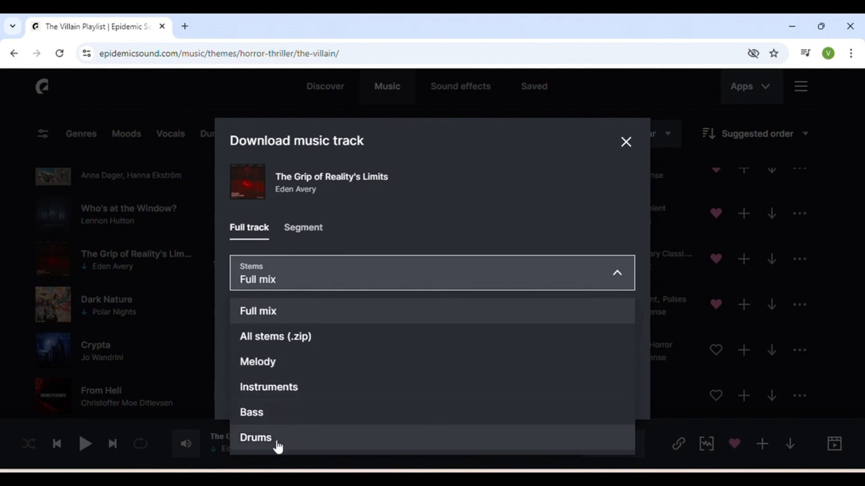
pyautogui.click(560, 174)
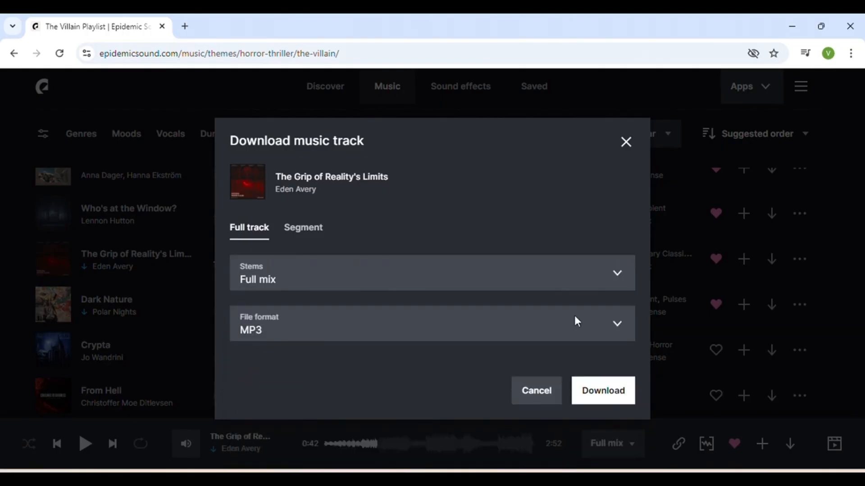
pyautogui.click(603, 390)
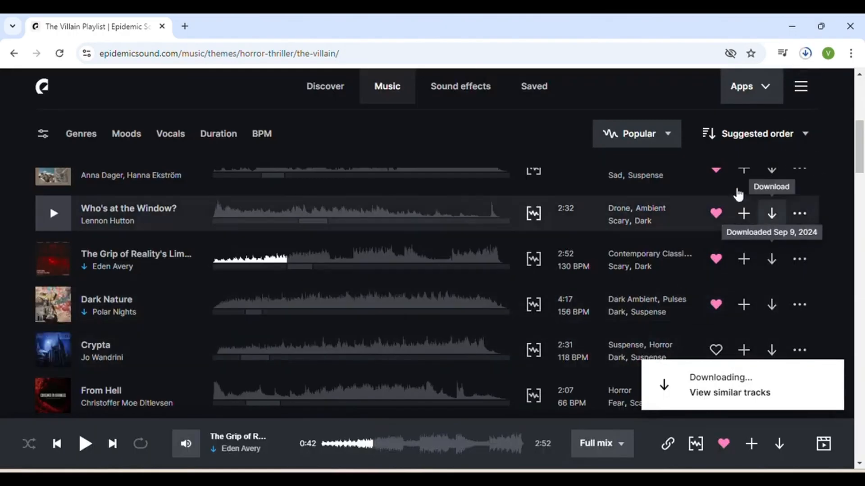
# Let the track's download finish, checking it in the download history, and close the browser to return to CapCut
pyautogui.click(855, 32)
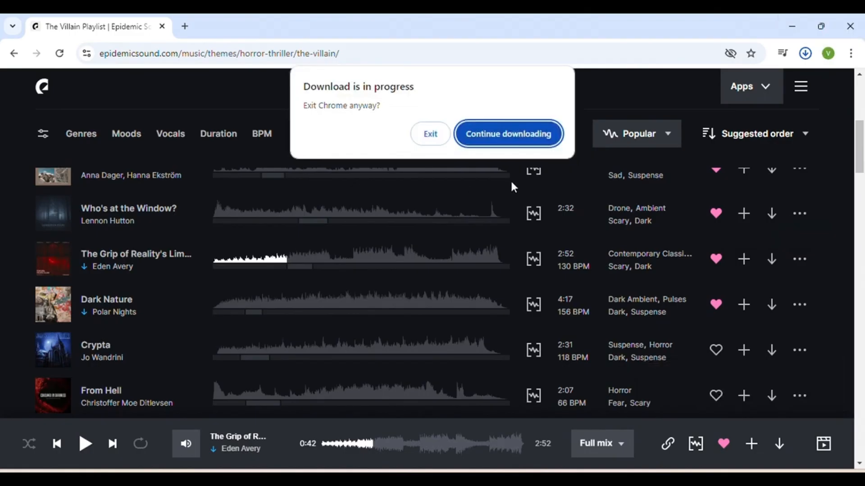
pyautogui.click(509, 136)
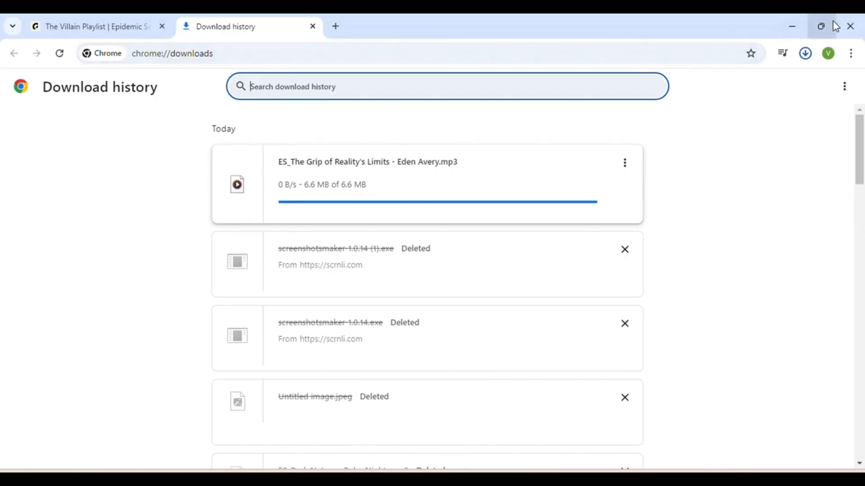
pyautogui.click(851, 26)
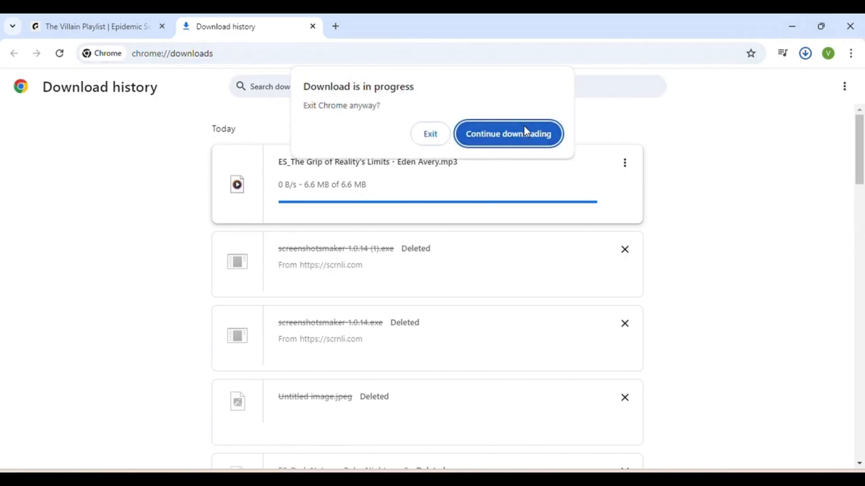
pyautogui.click(517, 142)
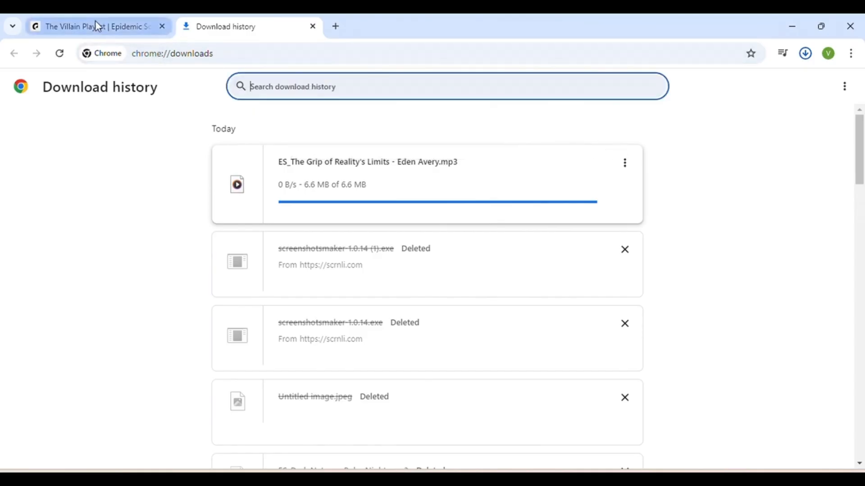
pyautogui.click(118, 30)
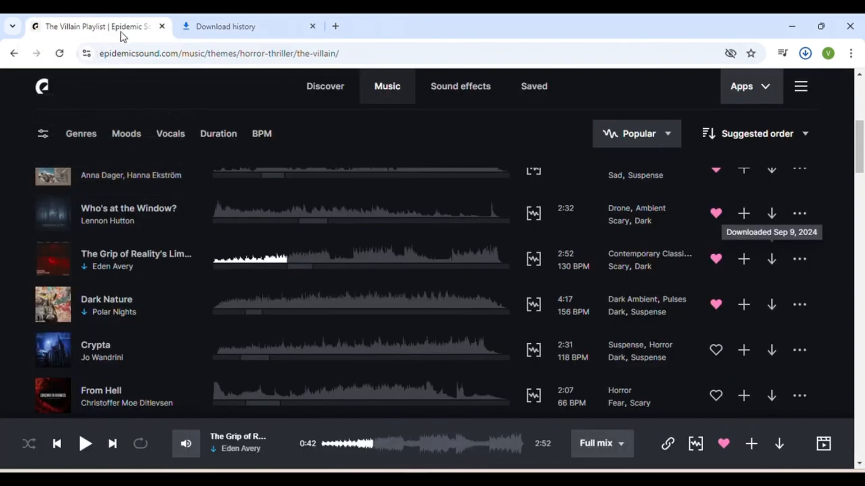
pyautogui.click(243, 28)
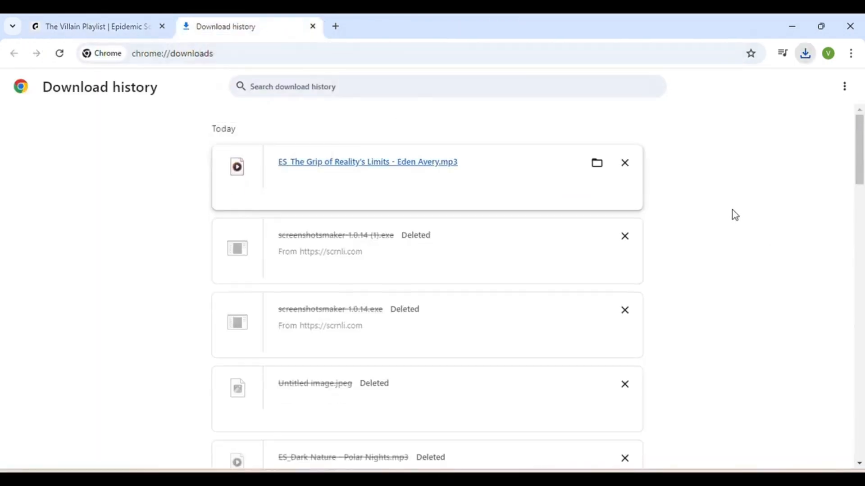
pyautogui.click(850, 26)
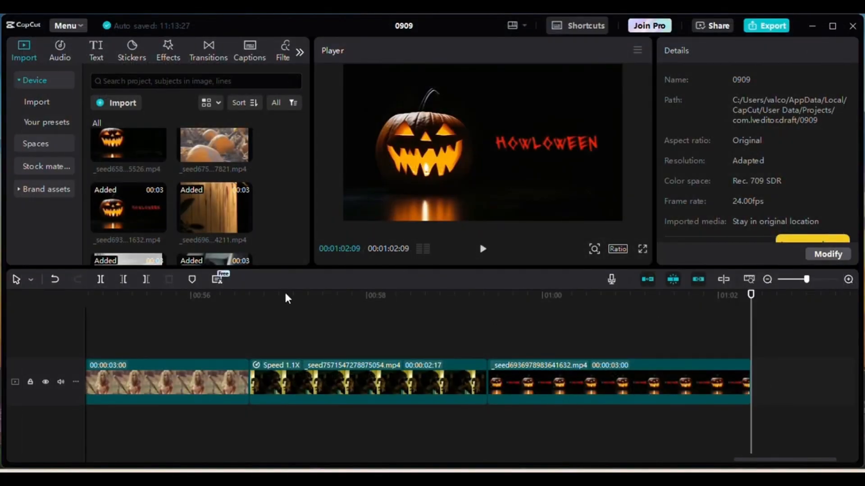
# Import the track The Grip of Reality's Limits from the Downloads folder into the project media
pyautogui.click(123, 103)
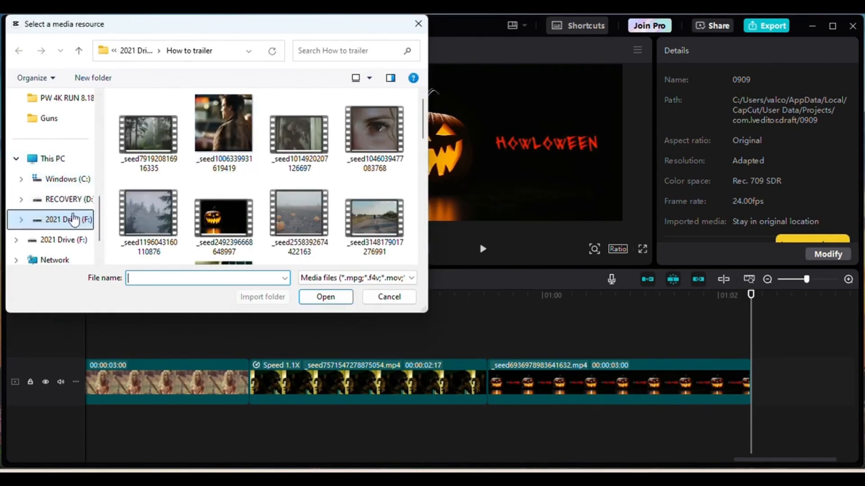
pyautogui.scroll(-1, 74, 211)
pyautogui.scroll(5, 74, 210)
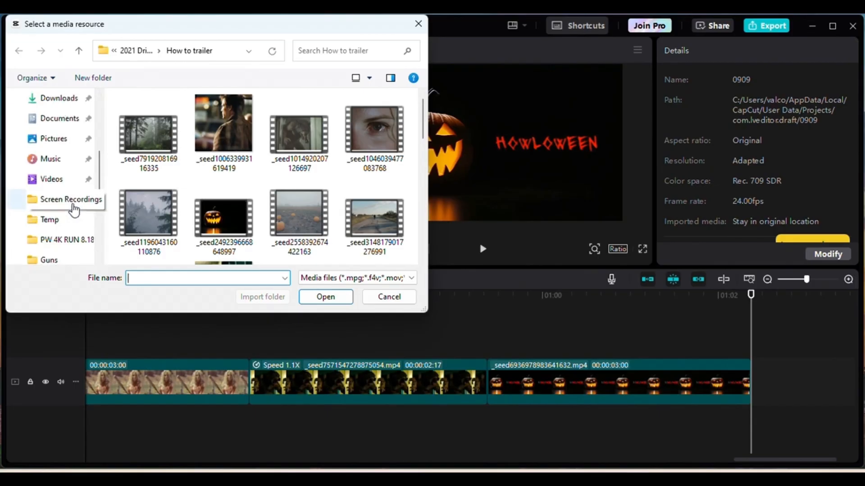
pyautogui.scroll(-3, 69, 222)
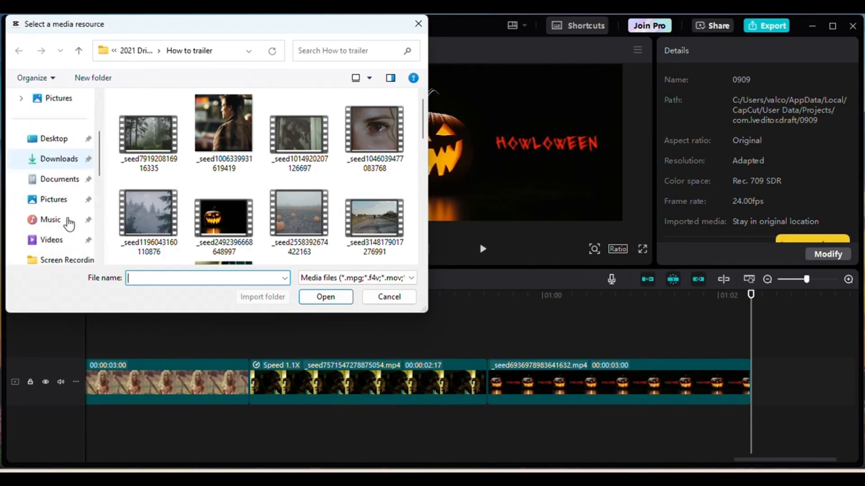
pyautogui.scroll(3, 70, 222)
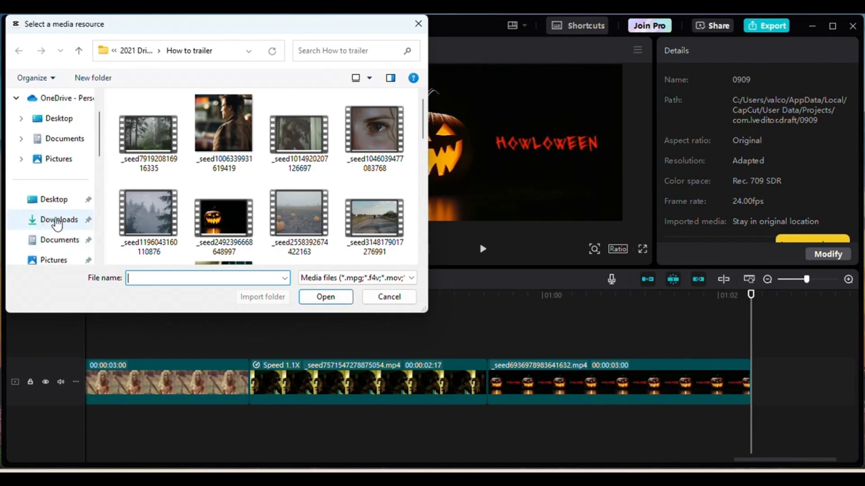
pyautogui.click(57, 221)
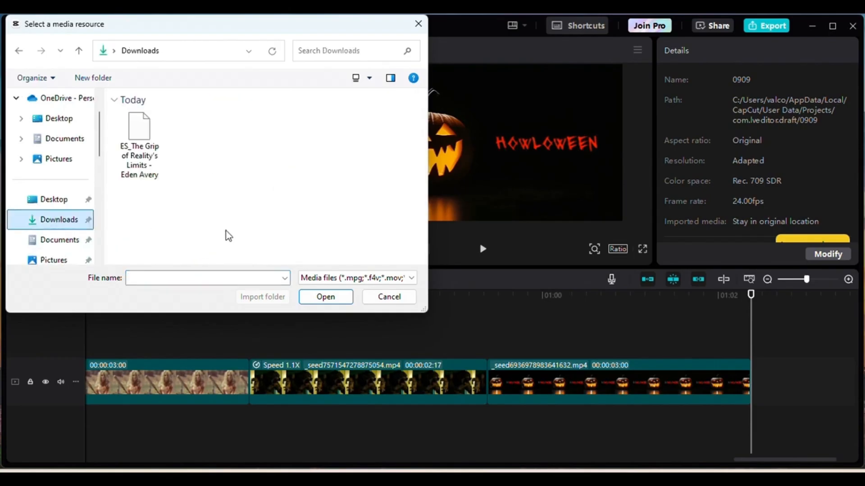
pyautogui.doubleClick(140, 128)
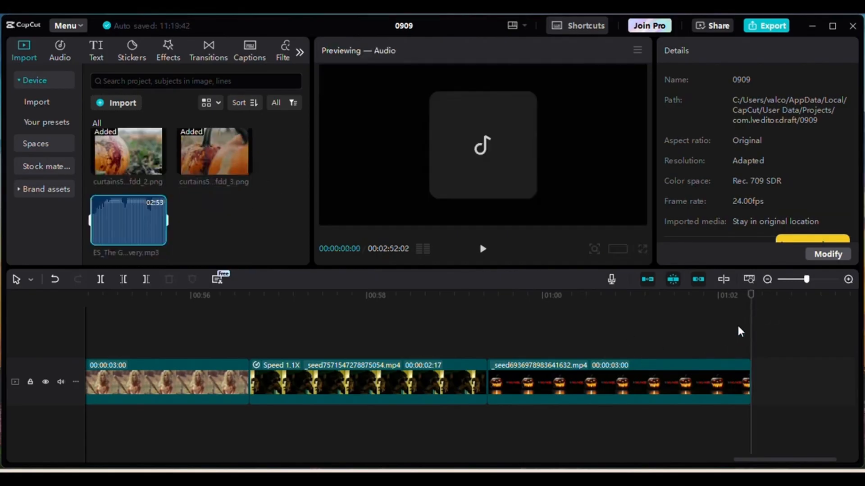
# Place the imported music track under the video clips, starting at 00:00:00:00 on the timeline
pyautogui.click(647, 343)
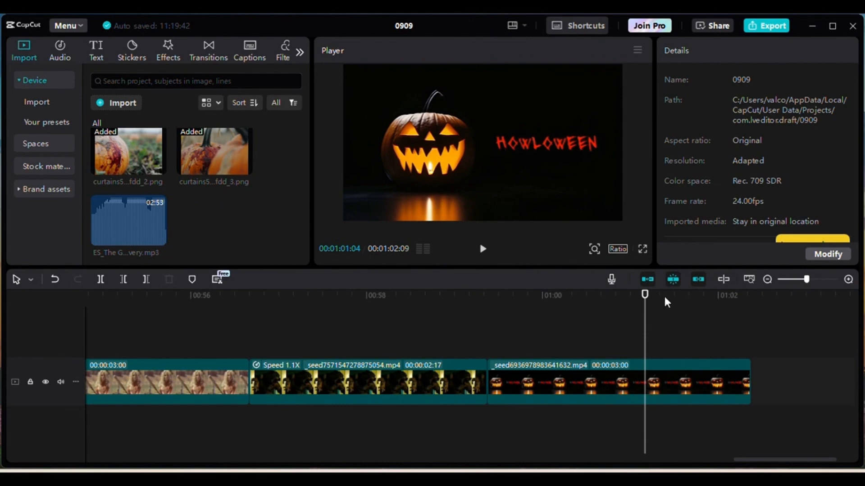
pyautogui.moveTo(773, 460); pyautogui.dragTo(88, 465)
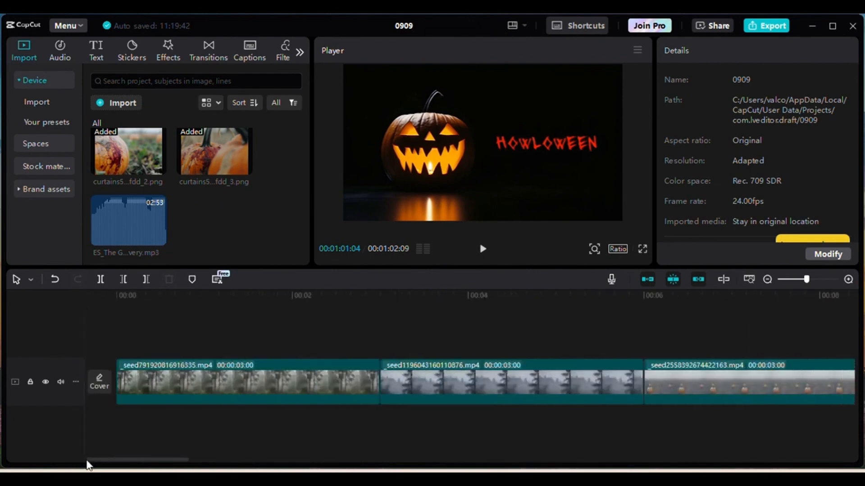
pyautogui.click(118, 296)
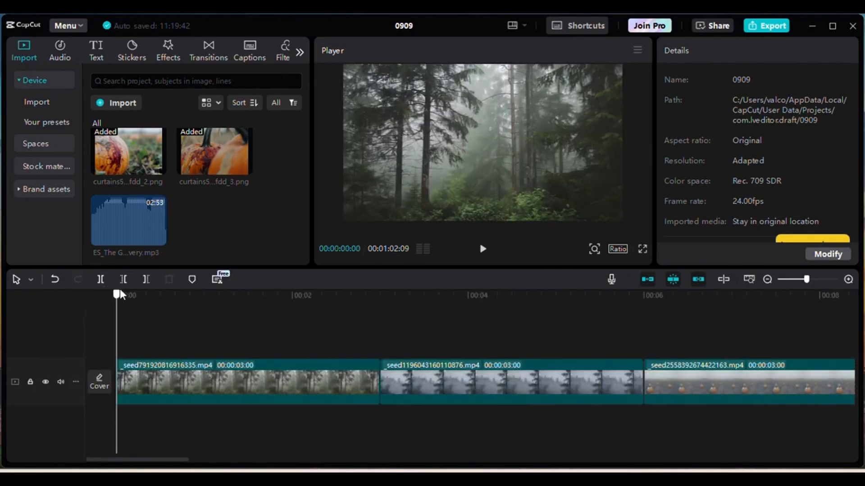
pyautogui.moveTo(153, 226)
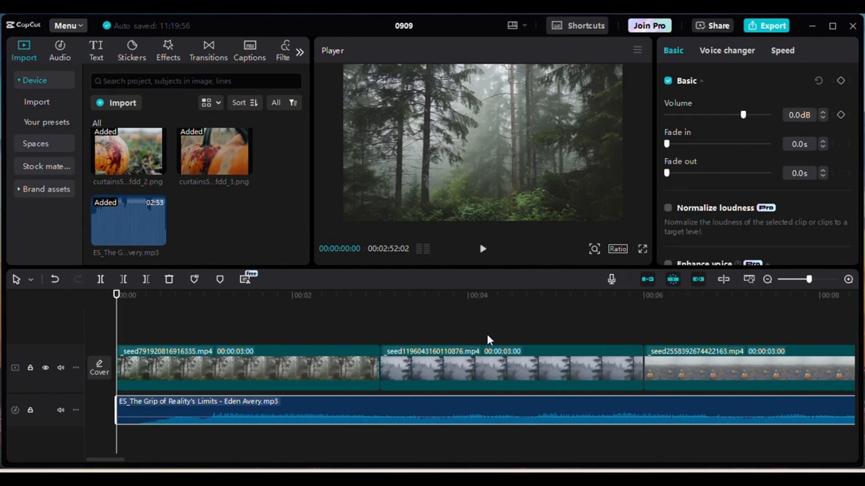
# Play the trailer with its music past the closing title, split the audio at 00:01:04:09 and delete the remainder
pyautogui.click(482, 249)
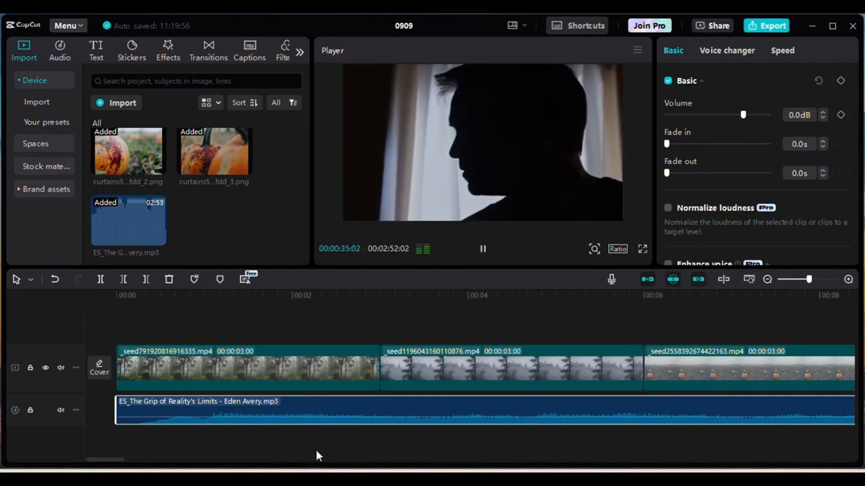
pyautogui.moveTo(108, 462); pyautogui.dragTo(371, 460)
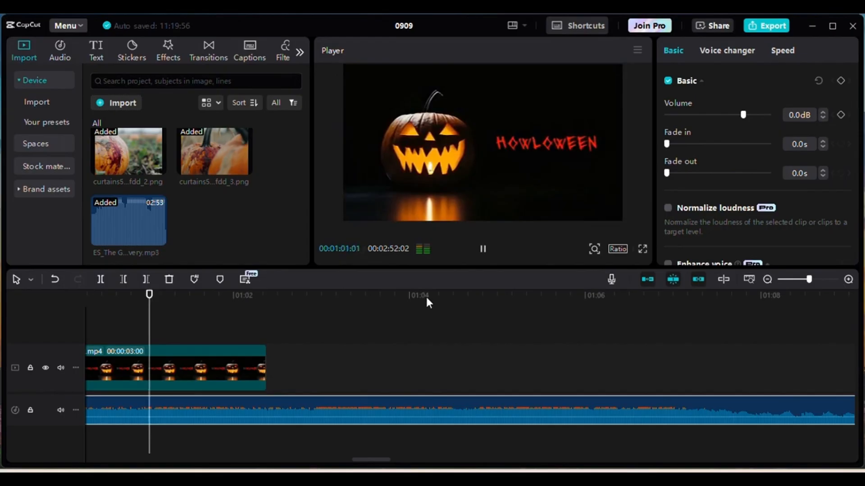
pyautogui.click(482, 249)
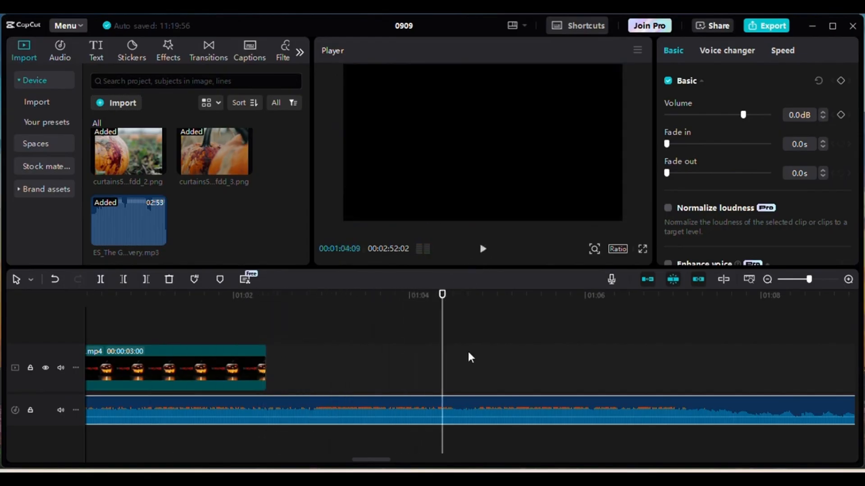
pyautogui.click(101, 279)
pyautogui.press('Delete')
# Add a short fade-out to the end of the trimmed music clip
pyautogui.click(613, 406)
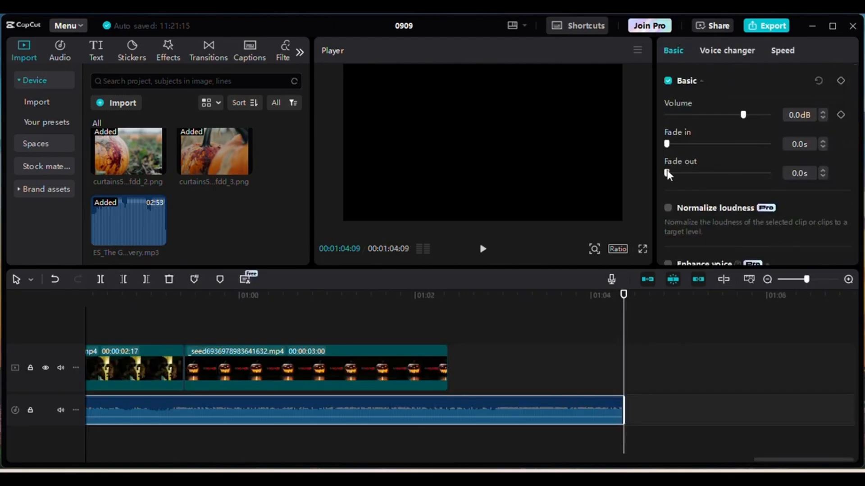
pyautogui.moveTo(669, 174); pyautogui.dragTo(670, 174)
pyautogui.click(661, 376)
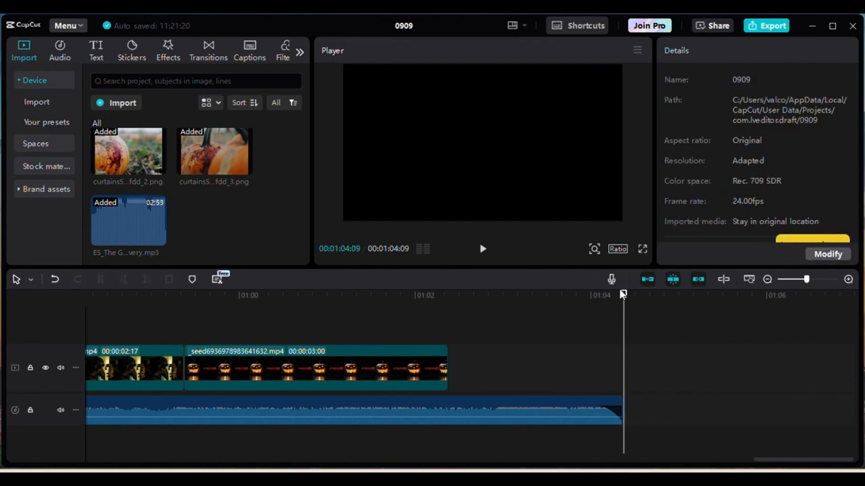
pyautogui.moveTo(619, 298)
pyautogui.mouseDown()
pyautogui.moveTo(599, 296)
pyautogui.moveTo(624, 297)
pyautogui.mouseUp()
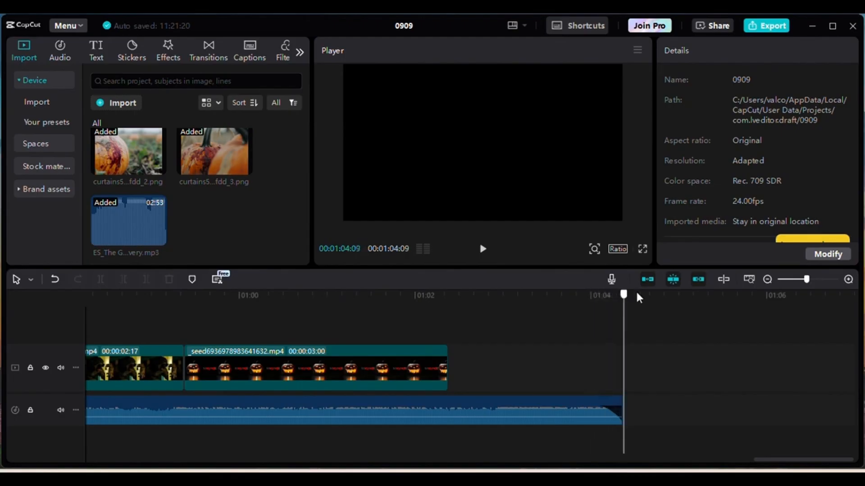
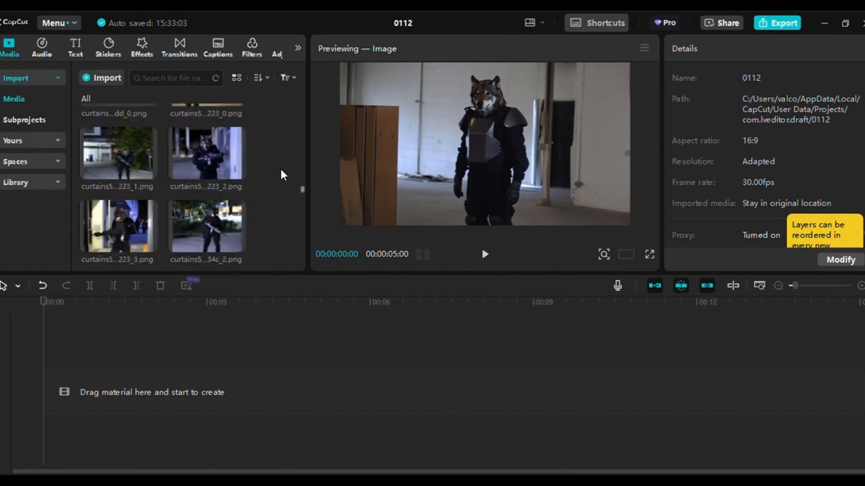
# Look through the imported images of the wolf-headed character in the media library of project 0112
pyautogui.scroll(-10, 282, 173)
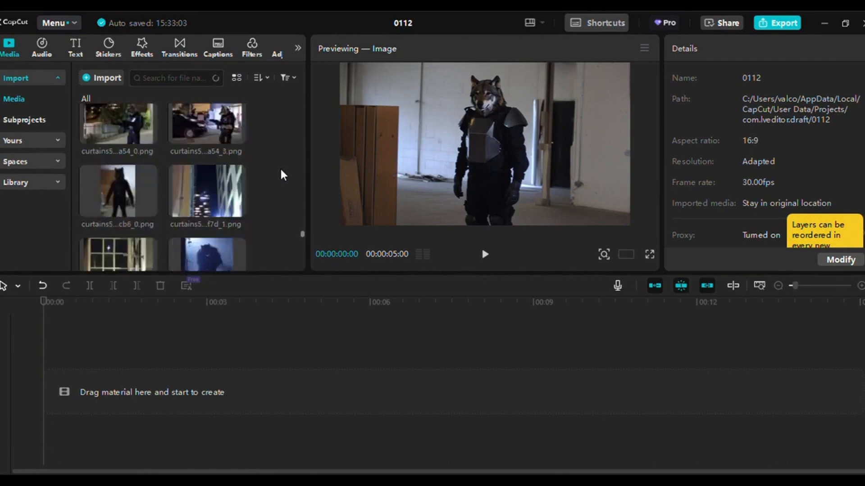
pyautogui.scroll(-10, 281, 171)
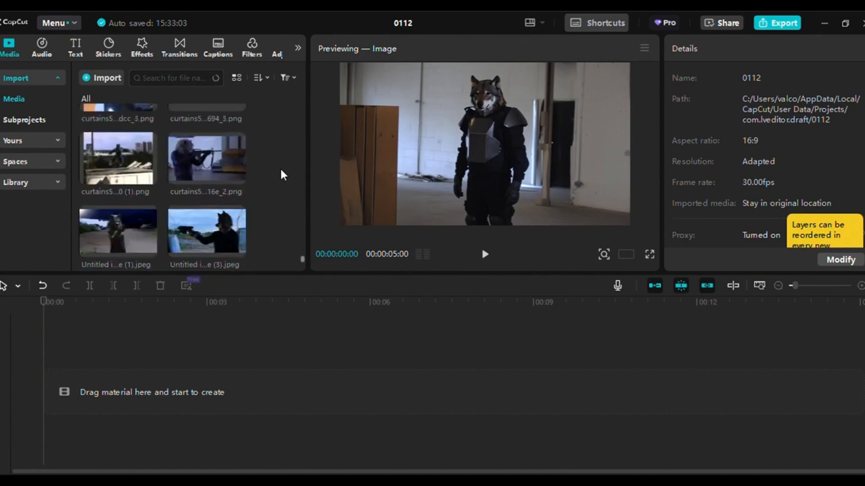
pyautogui.scroll(10, 281, 175)
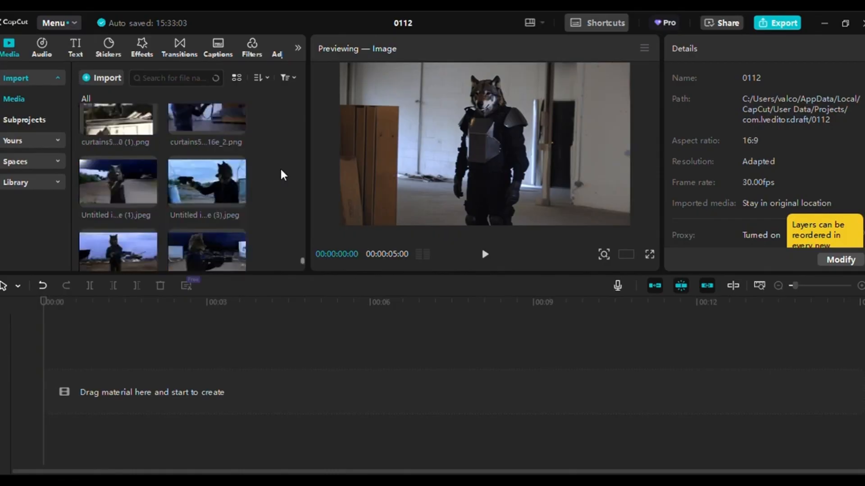
pyautogui.scroll(5, 281, 175)
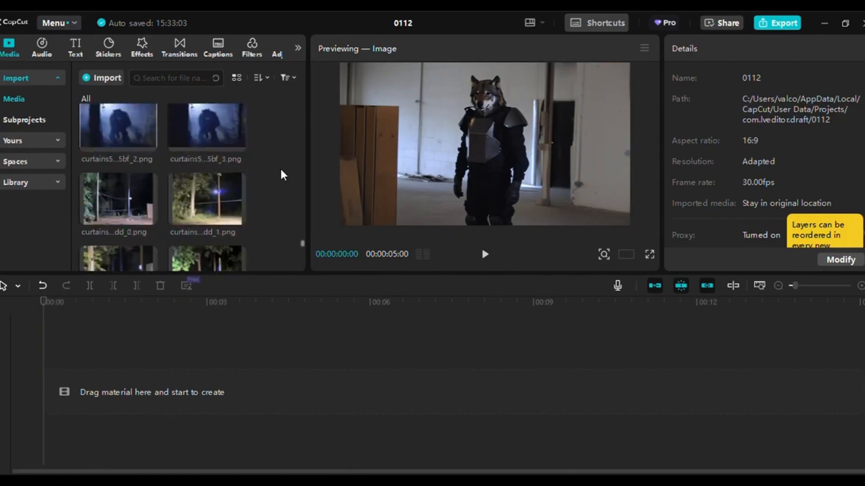
pyautogui.scroll(5, 281, 174)
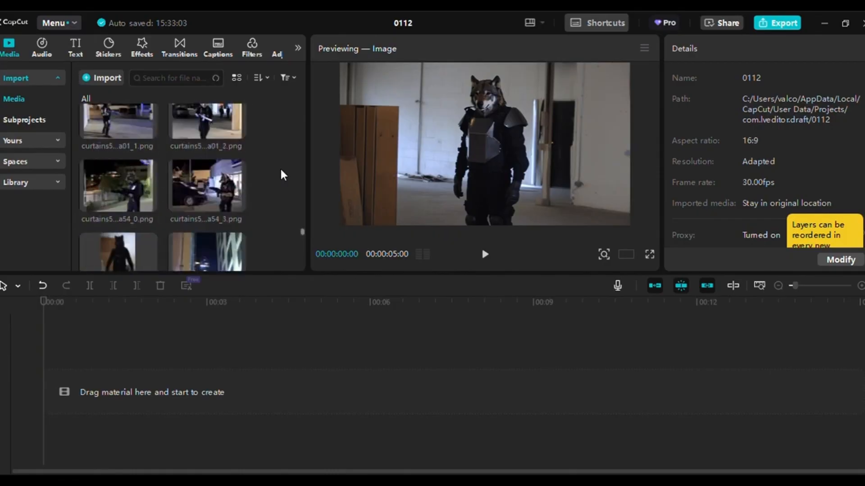
pyautogui.scroll(5, 281, 175)
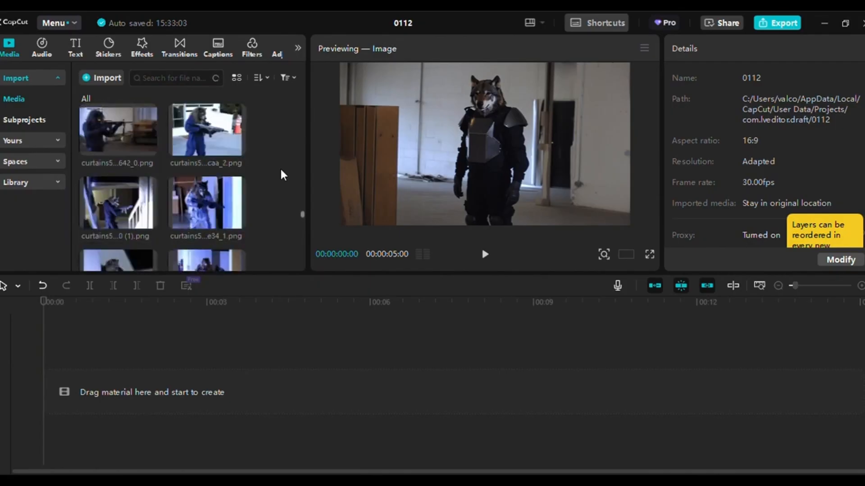
pyautogui.scroll(5, 281, 174)
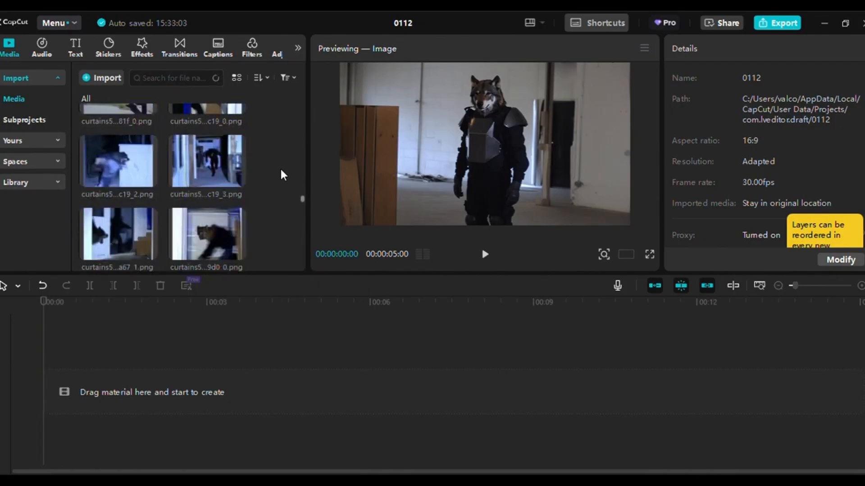
# Add the dark forest clearing image with the low sun, ending in d8_2.png, to the empty timeline
pyautogui.scroll(5, 281, 175)
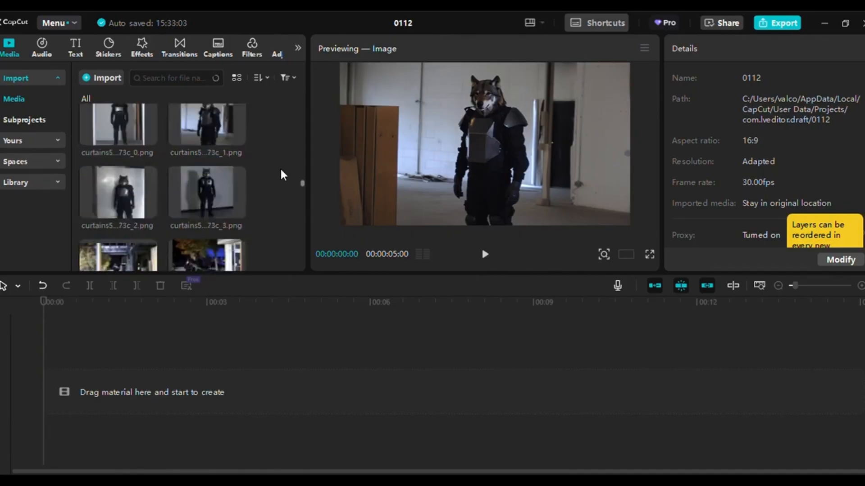
pyautogui.scroll(5, 281, 175)
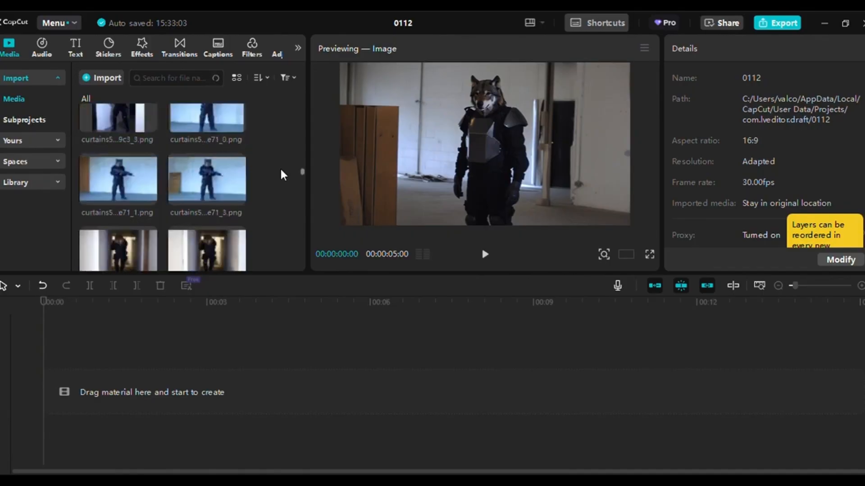
pyautogui.scroll(5, 281, 175)
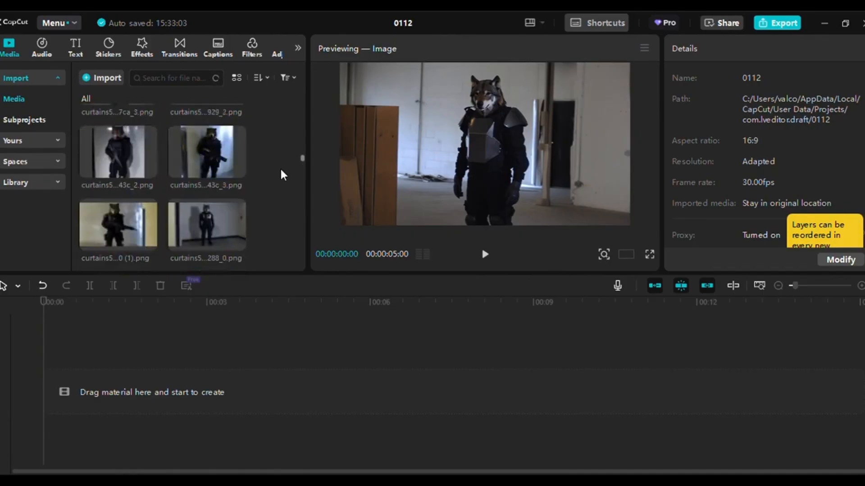
pyautogui.scroll(5, 281, 175)
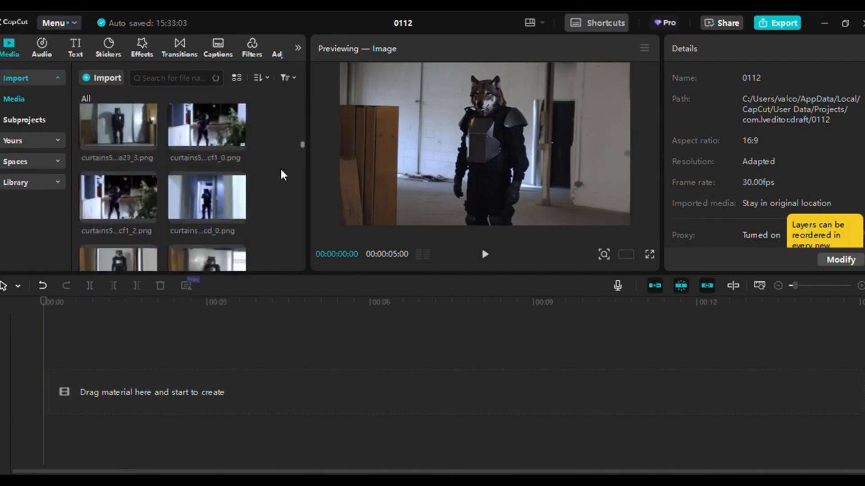
pyautogui.scroll(5, 280, 171)
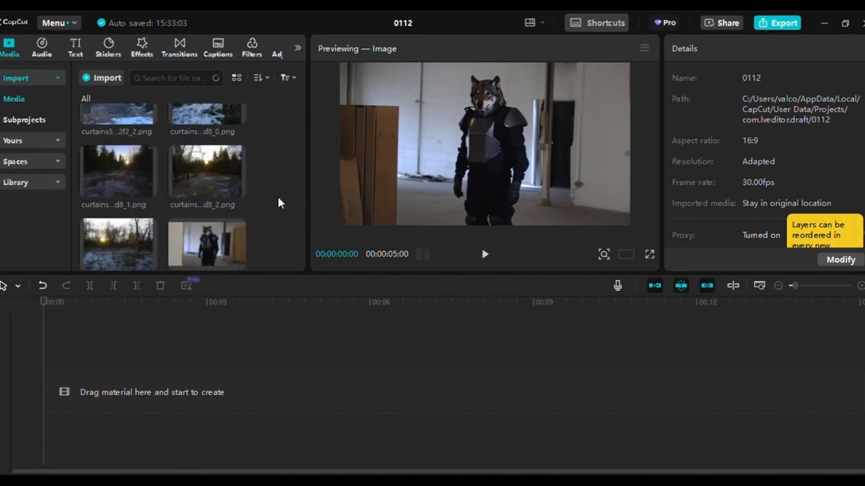
pyautogui.scroll(2, 277, 195)
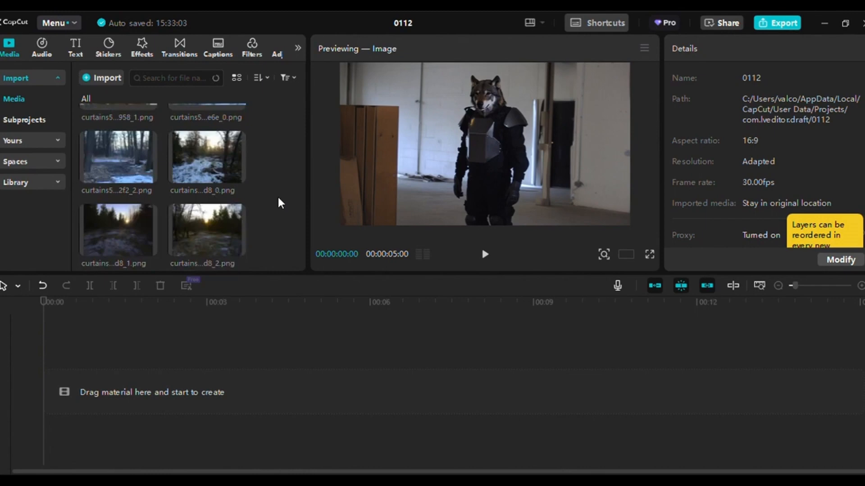
pyautogui.scroll(-2, 279, 197)
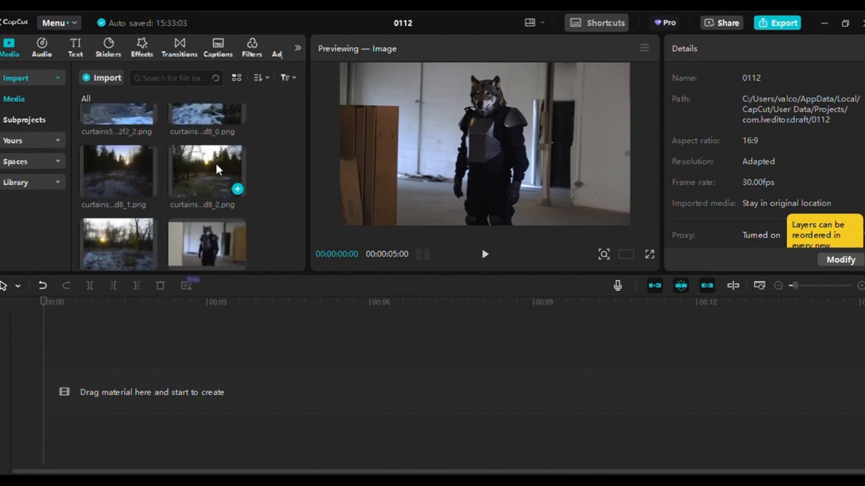
pyautogui.click(238, 189)
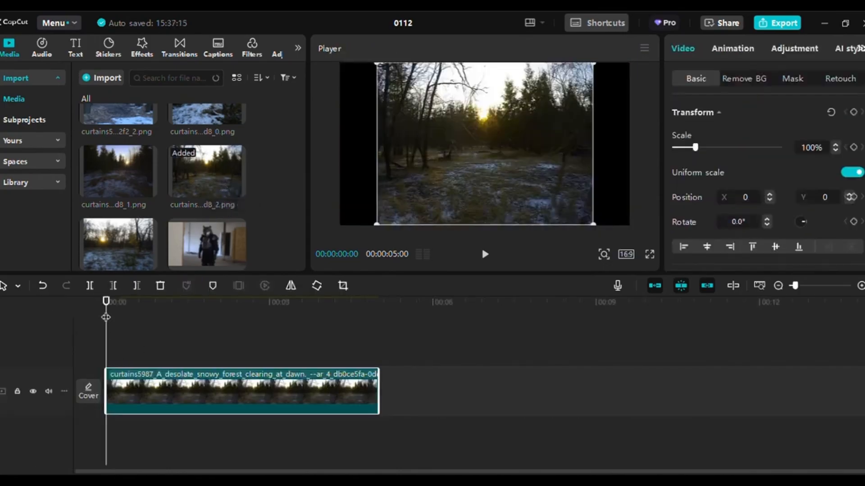
# Add the snowy sunrise forest image ending in d8_3.png at 00:00:05:00, and move the playhead to its end at 00:00:10:00
pyautogui.moveTo(106, 319); pyautogui.dragTo(378, 316)
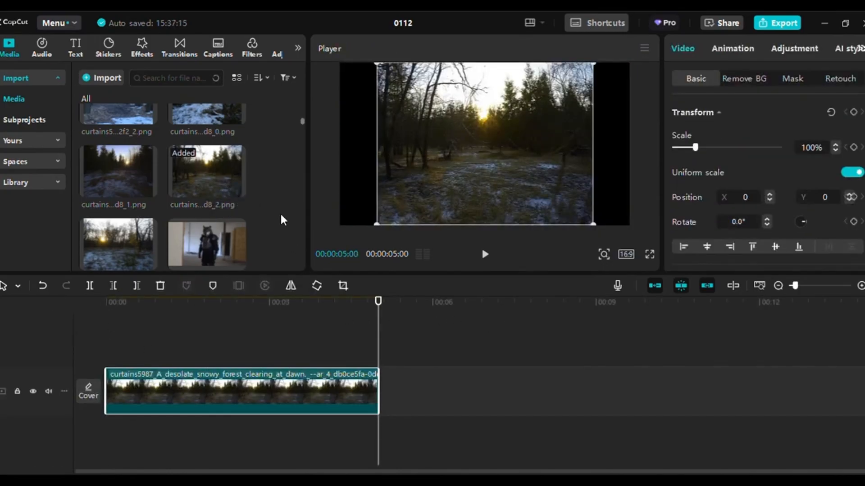
pyautogui.scroll(-3, 279, 212)
pyautogui.moveTo(136, 127)
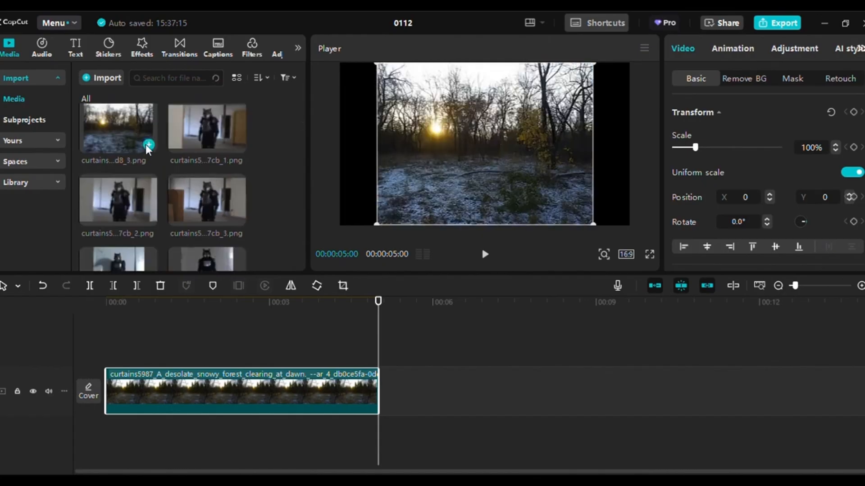
pyautogui.click(148, 144)
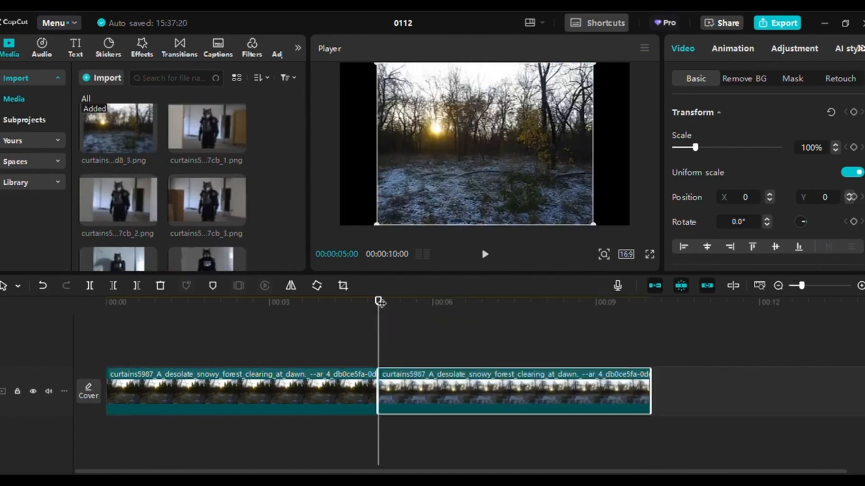
pyautogui.moveTo(378, 301); pyautogui.dragTo(650, 298)
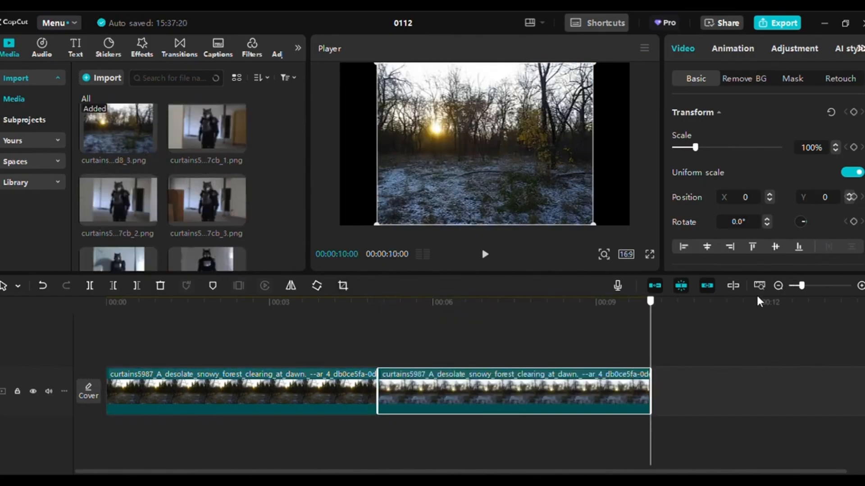
pyautogui.click(709, 335)
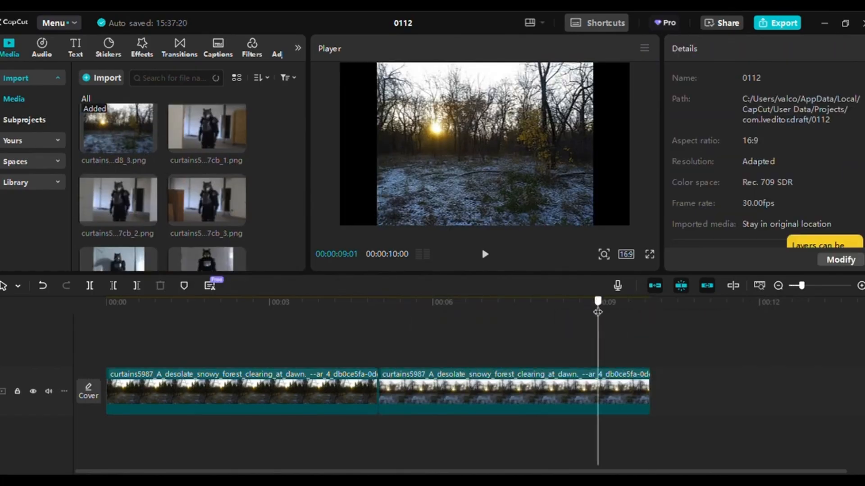
# Look through the character, city and forest images in the media library for the next shot
pyautogui.scroll(-5, 270, 197)
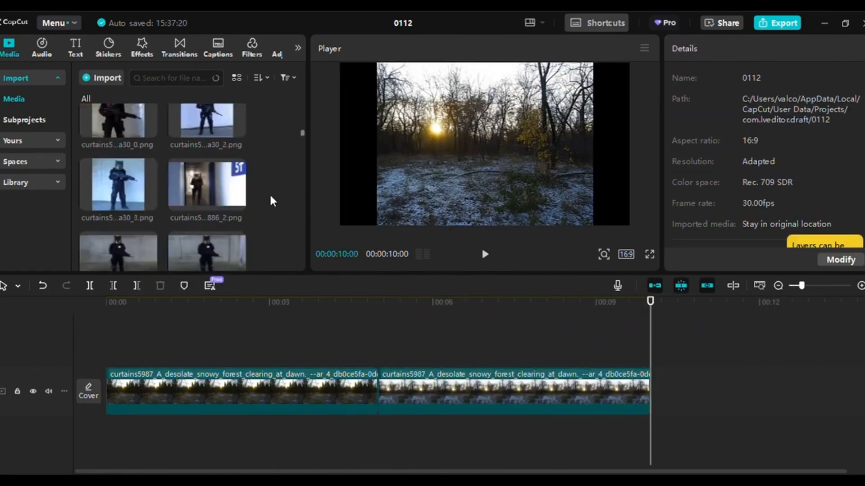
pyautogui.scroll(-8, 271, 196)
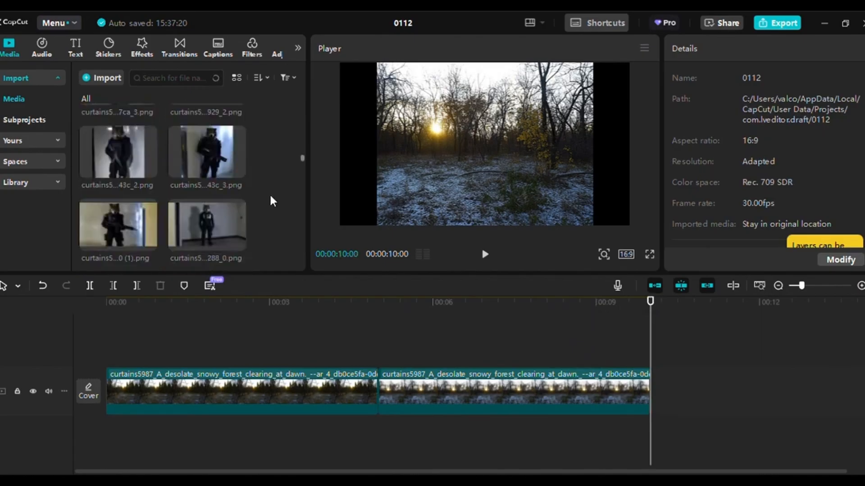
pyautogui.scroll(-6, 270, 197)
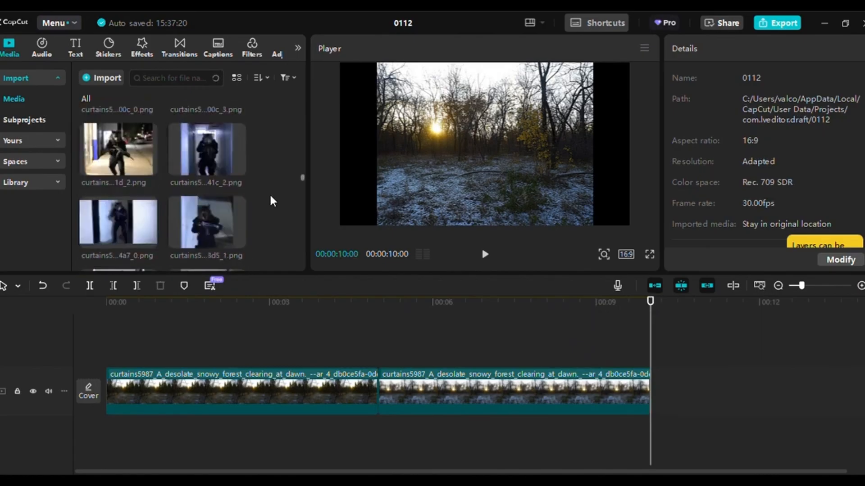
pyautogui.scroll(-7, 271, 197)
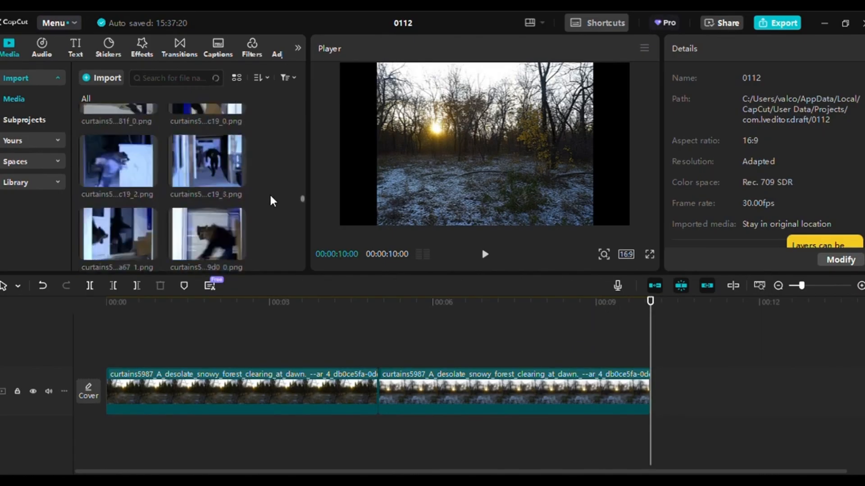
pyautogui.scroll(-2, 272, 200)
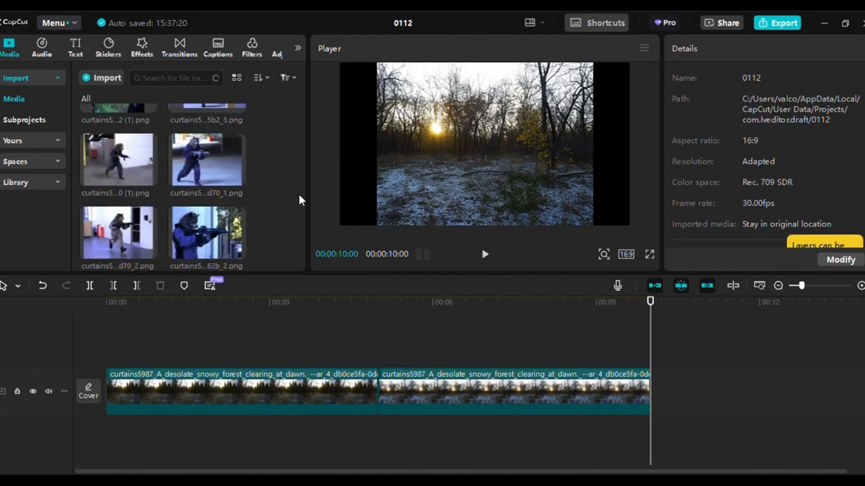
pyautogui.scroll(-6, 279, 177)
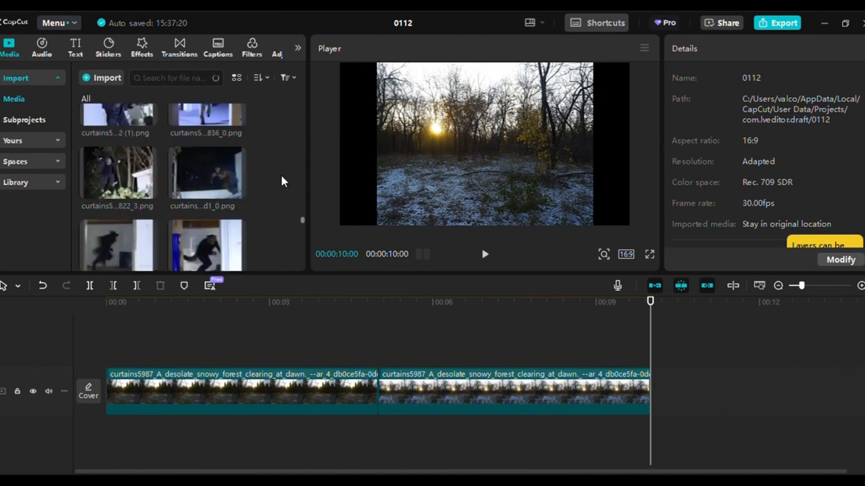
pyautogui.scroll(-7, 282, 178)
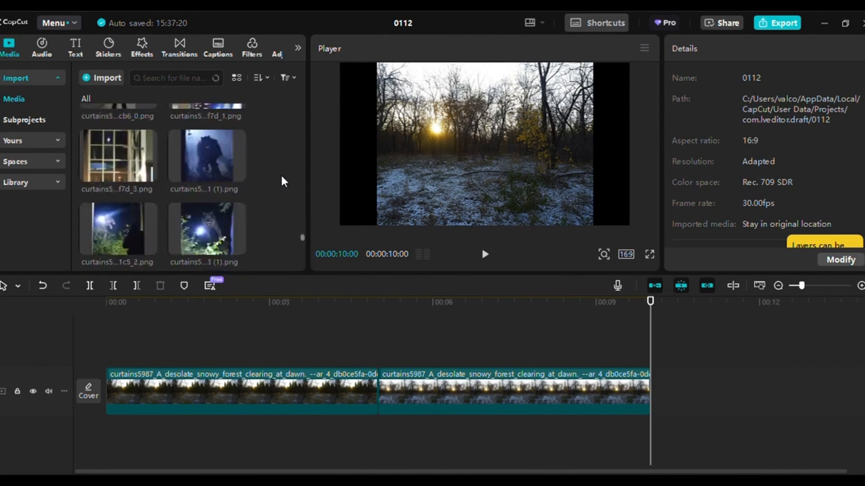
pyautogui.scroll(-6, 282, 181)
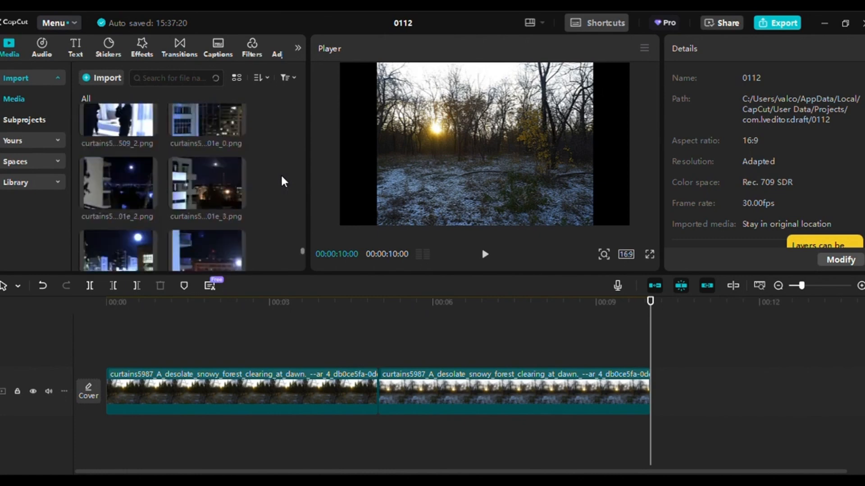
pyautogui.scroll(-5, 281, 182)
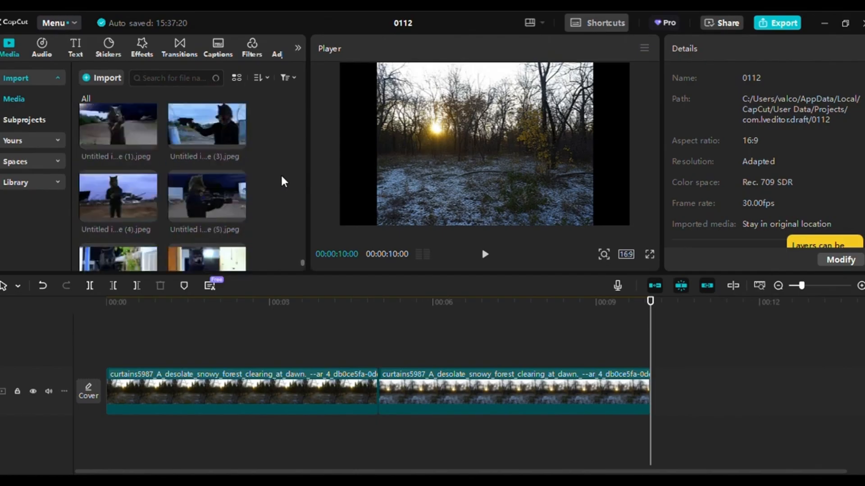
pyautogui.scroll(7, 282, 181)
pyautogui.scroll(8, 282, 180)
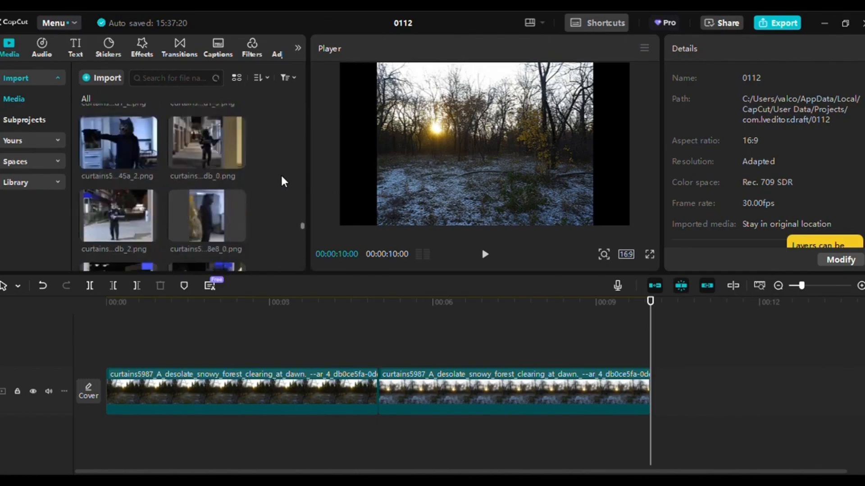
pyautogui.scroll(8, 283, 181)
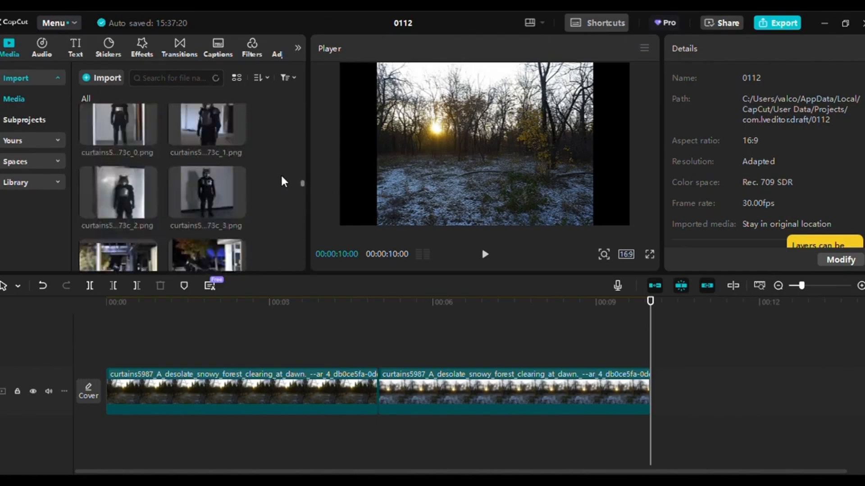
pyautogui.scroll(8, 282, 180)
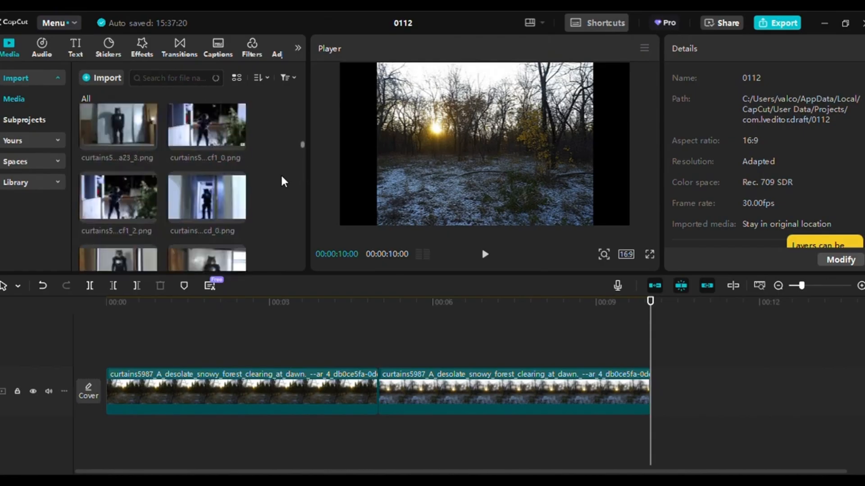
pyautogui.scroll(8, 283, 181)
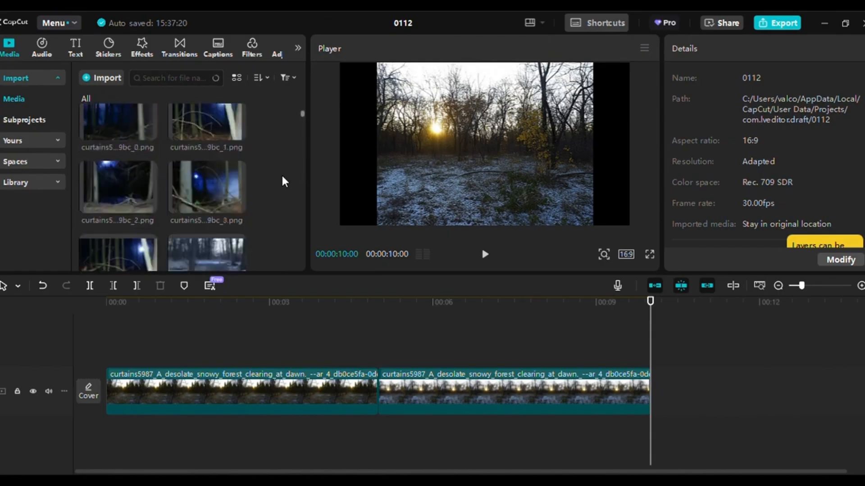
# Add the moonlit night forest image ending in 9bc_3.png after the second clip, at 00:00:10:00
pyautogui.scroll(1, 283, 176)
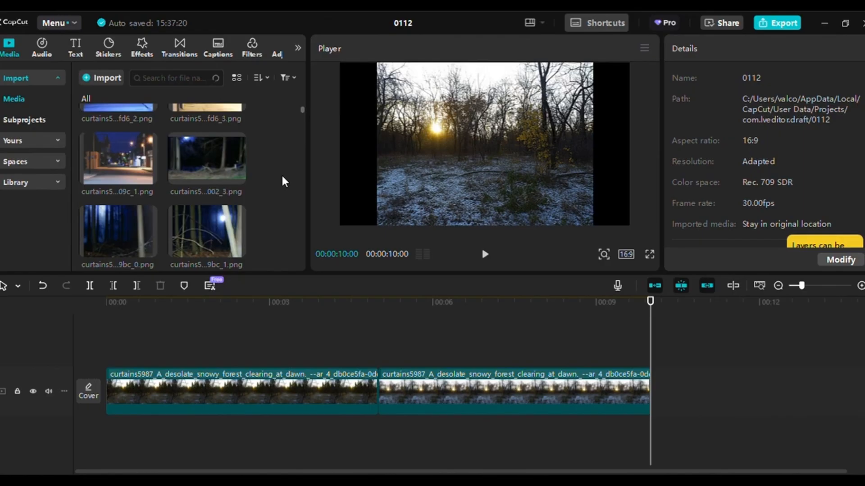
pyautogui.scroll(-1, 283, 177)
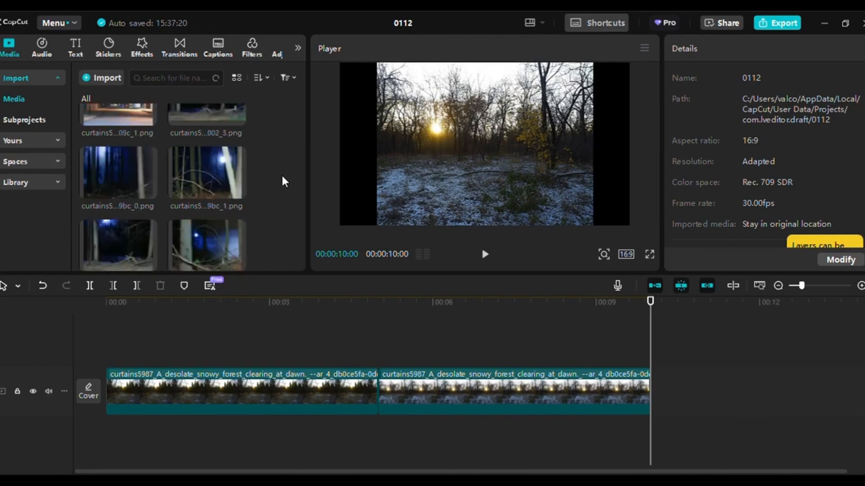
pyautogui.scroll(-1, 283, 179)
pyautogui.scroll(-1, 282, 179)
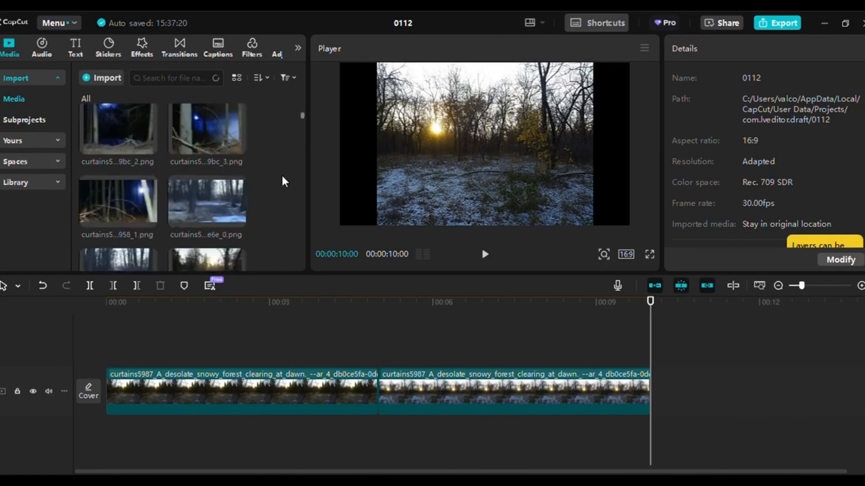
pyautogui.scroll(2, 283, 179)
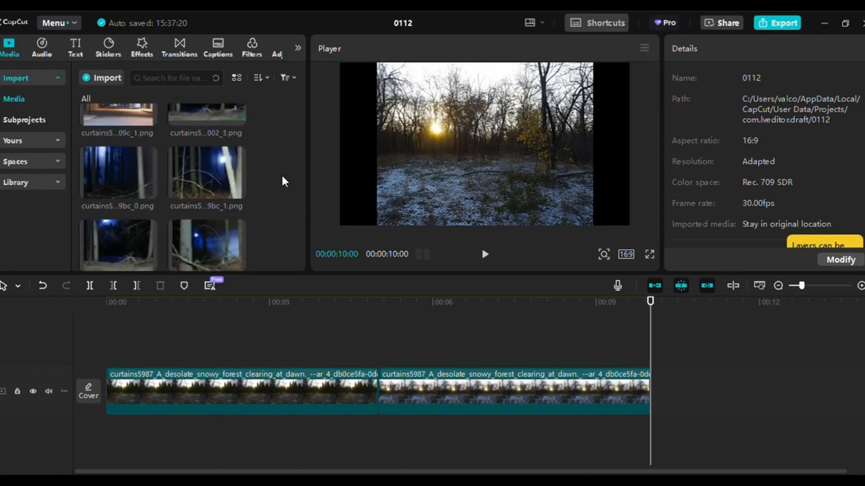
pyautogui.scroll(1, 283, 181)
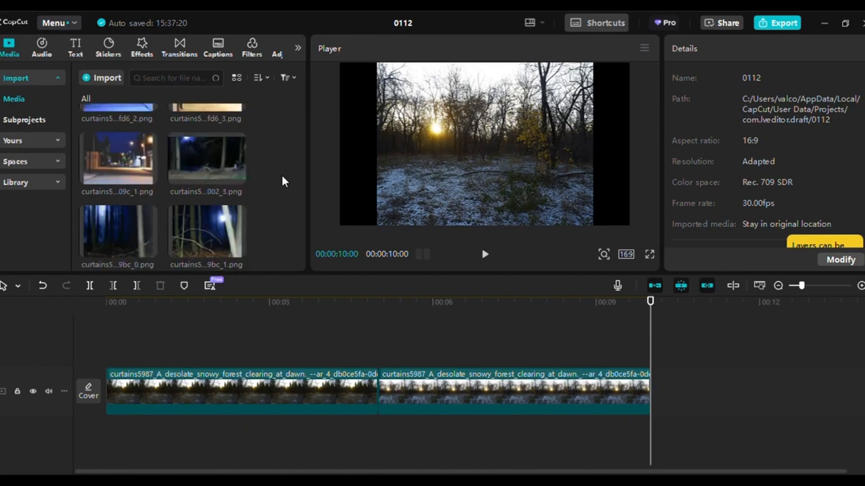
pyautogui.scroll(-1, 282, 178)
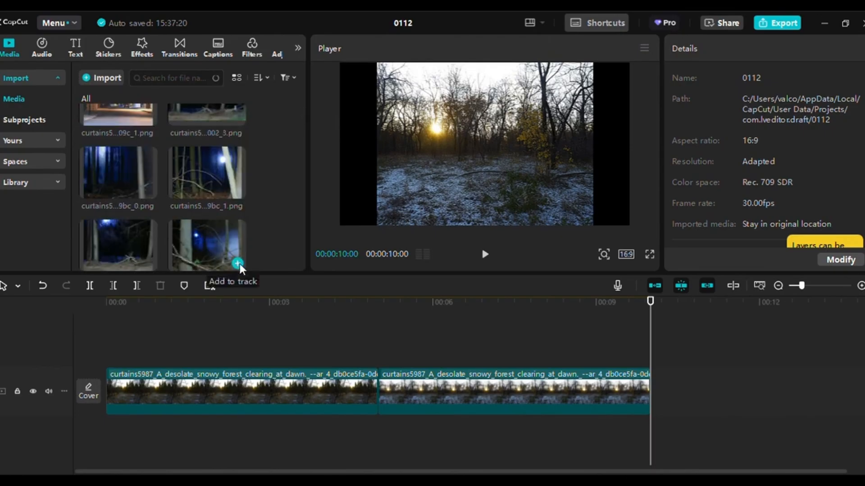
pyautogui.click(239, 263)
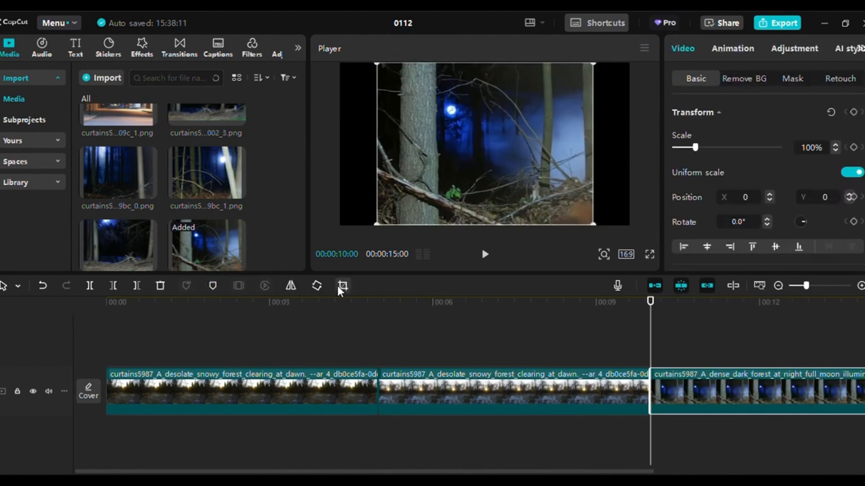
# Move the playhead to the end of the moonlit night forest clip at 00:00:15:00
pyautogui.scroll(-1, 264, 220)
pyautogui.scroll(-1, 264, 220)
pyautogui.scroll(-1, 265, 223)
pyautogui.scroll(-1, 265, 223)
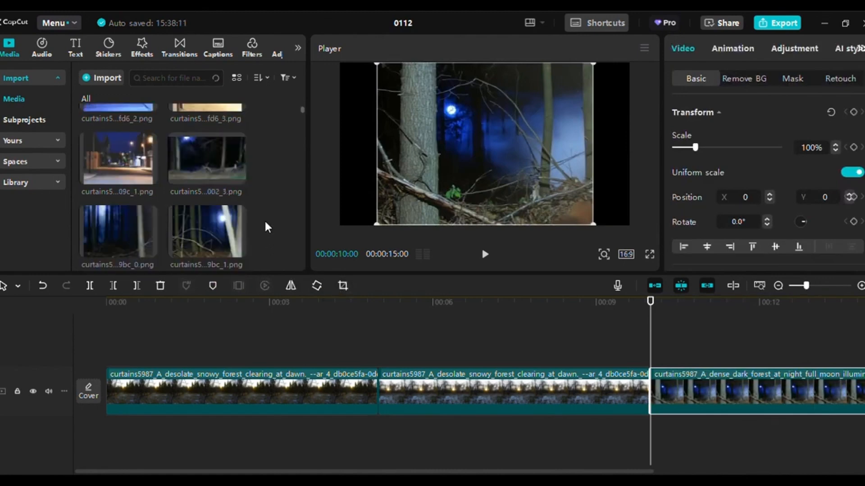
pyautogui.scroll(1, 265, 223)
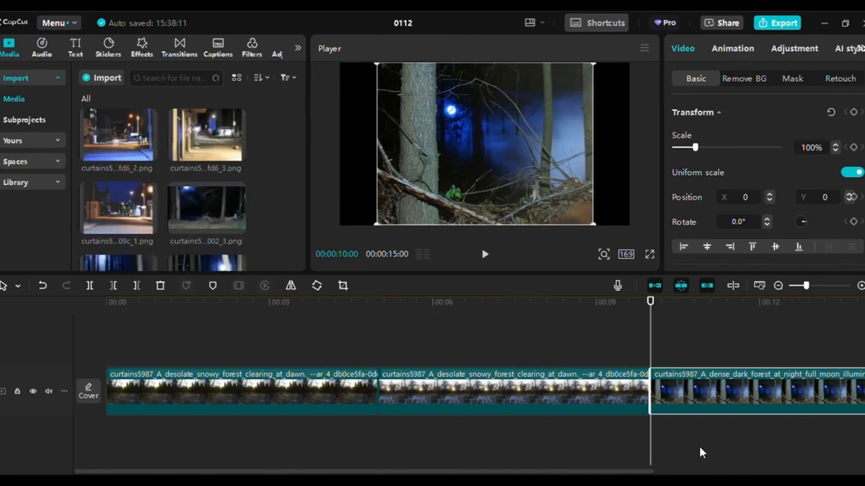
pyautogui.moveTo(581, 472); pyautogui.dragTo(737, 472)
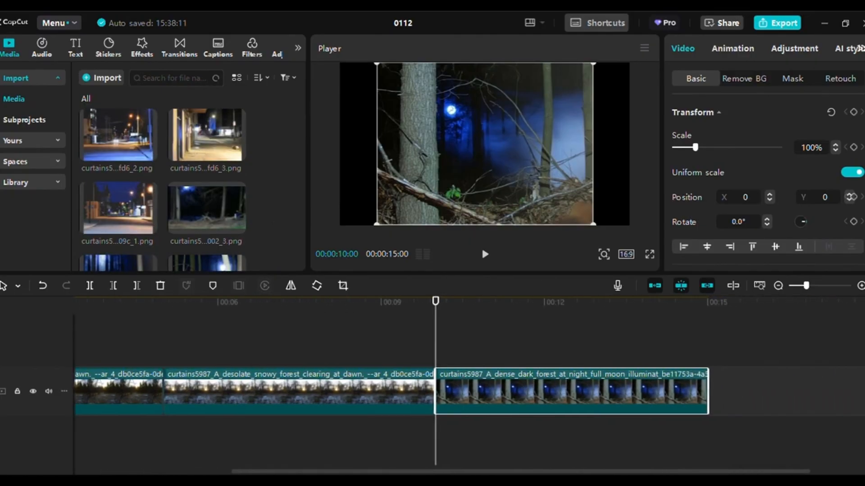
pyautogui.click(619, 301)
pyautogui.click(708, 301)
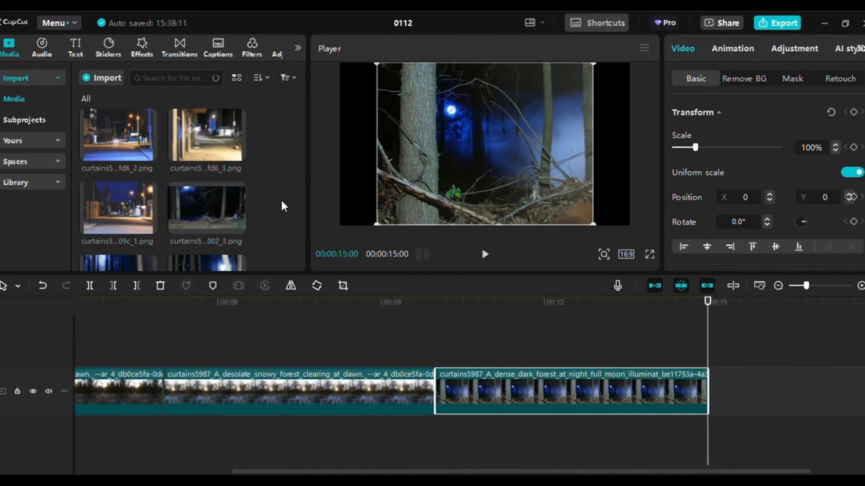
# Scrub the timeline from its start through the three forest clips, ending at 00:00:15:00
pyautogui.scroll(-5, 280, 199)
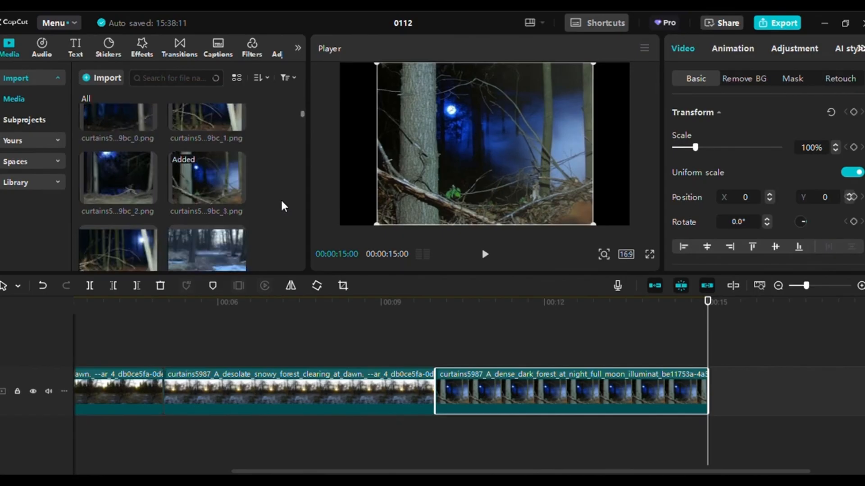
pyautogui.scroll(-2, 281, 199)
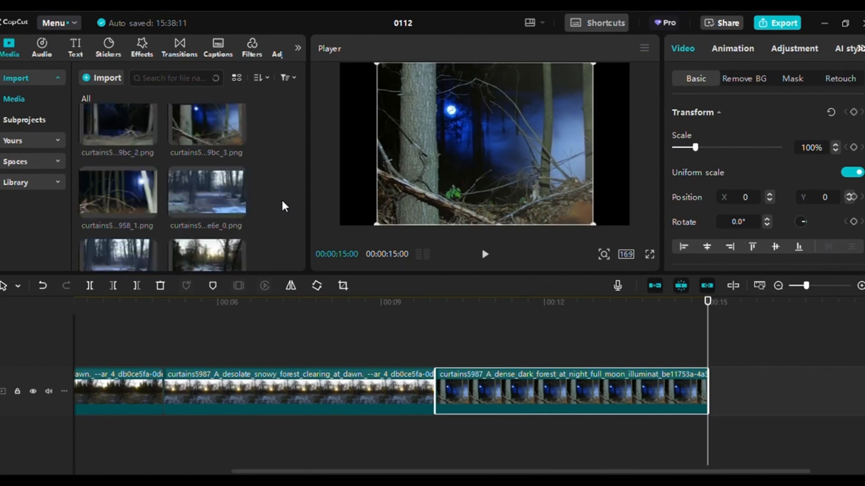
pyautogui.scroll(-2, 283, 202)
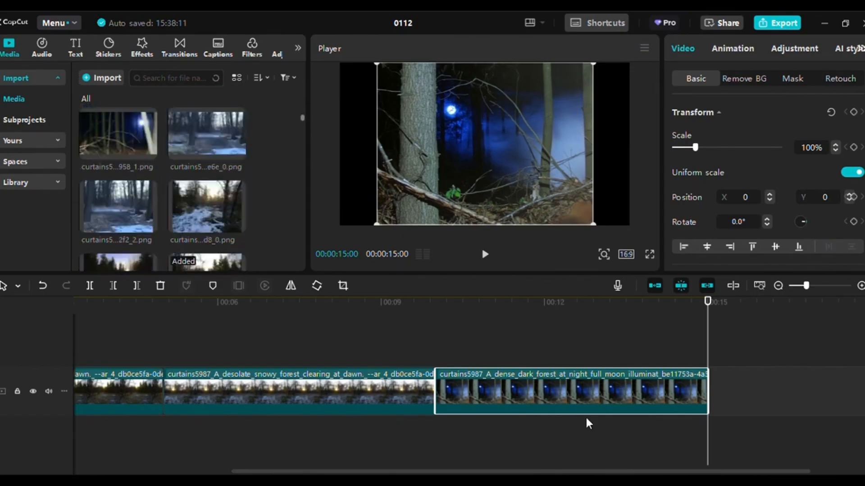
pyautogui.moveTo(708, 302); pyautogui.dragTo(2, 304)
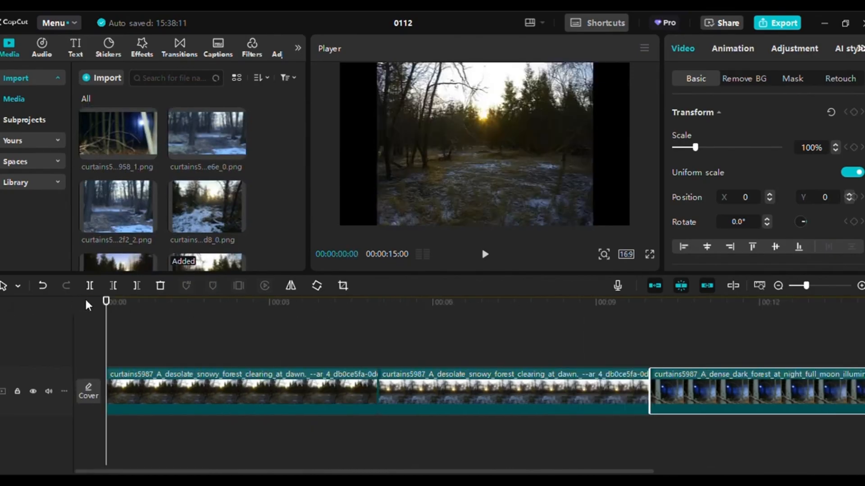
pyautogui.moveTo(107, 302); pyautogui.dragTo(731, 350)
pyautogui.hscroll(5, 730, 459)
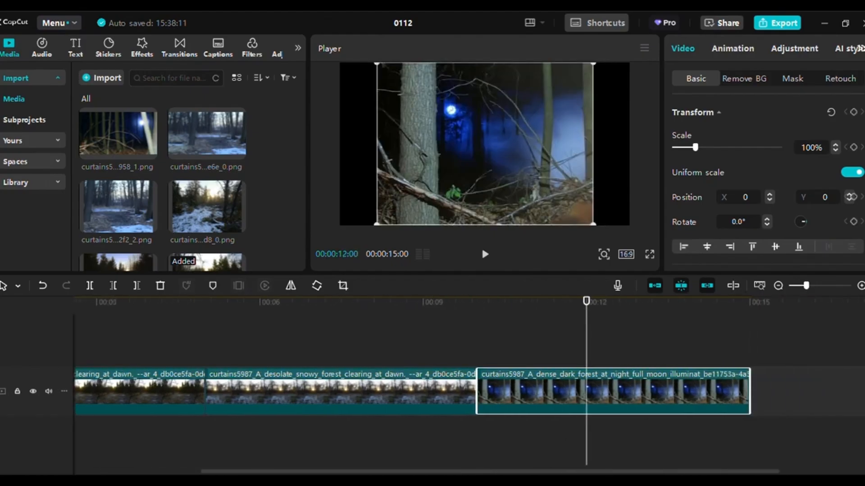
pyautogui.moveTo(505, 300); pyautogui.dragTo(759, 325)
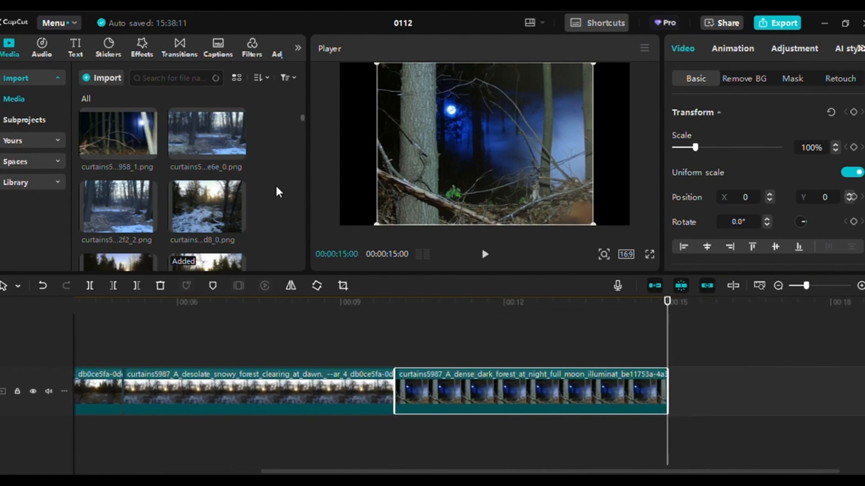
# Look through the night street and forest images in the media library for the next shot
pyautogui.scroll(-2, 277, 191)
pyautogui.scroll(-3, 277, 192)
pyautogui.scroll(1, 276, 191)
pyautogui.scroll(1, 277, 192)
pyautogui.scroll(2, 276, 192)
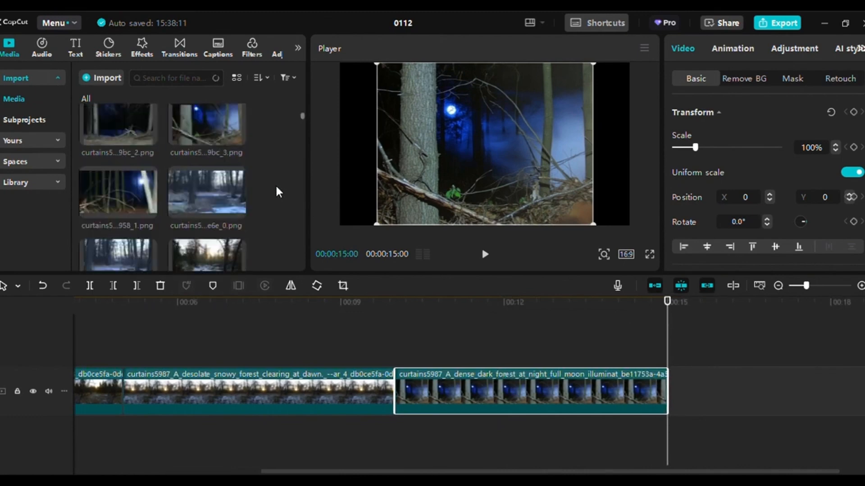
pyautogui.scroll(3, 277, 192)
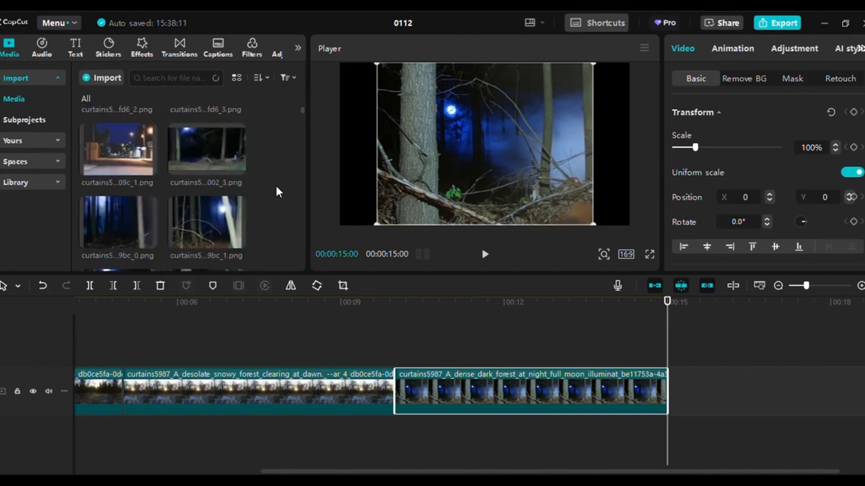
pyautogui.scroll(2, 277, 192)
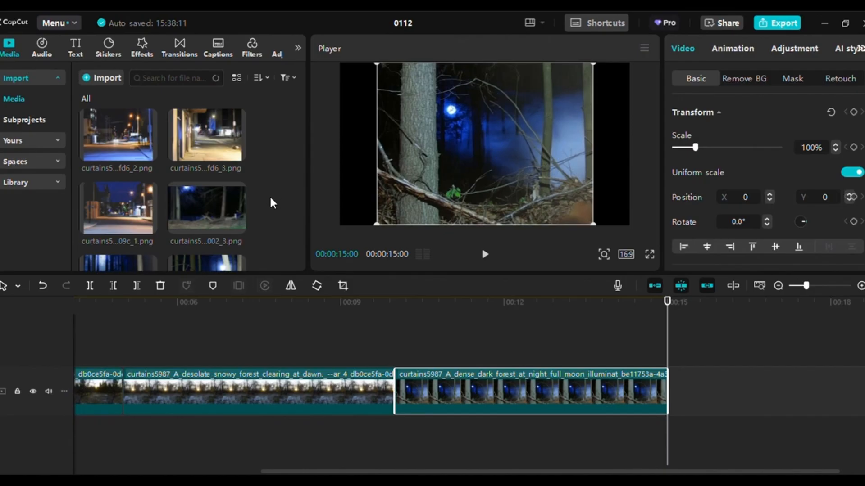
pyautogui.scroll(-2, 271, 200)
pyautogui.scroll(-2, 270, 200)
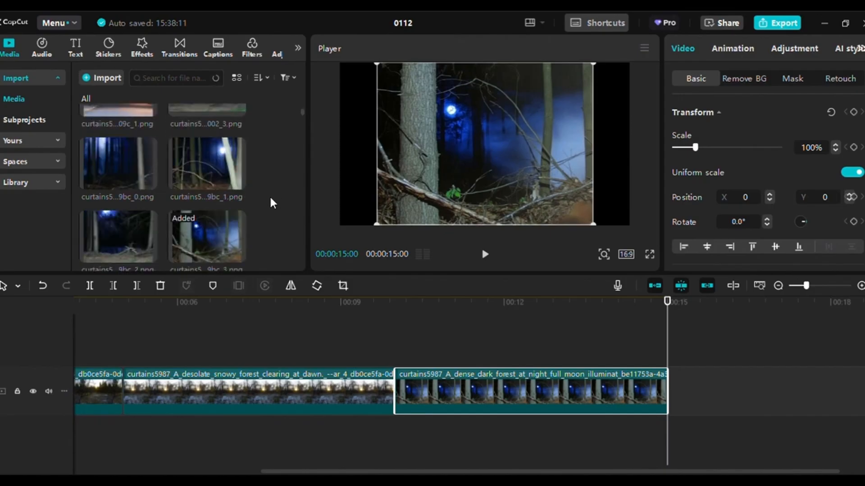
pyautogui.scroll(-2, 270, 200)
pyautogui.scroll(-1, 270, 200)
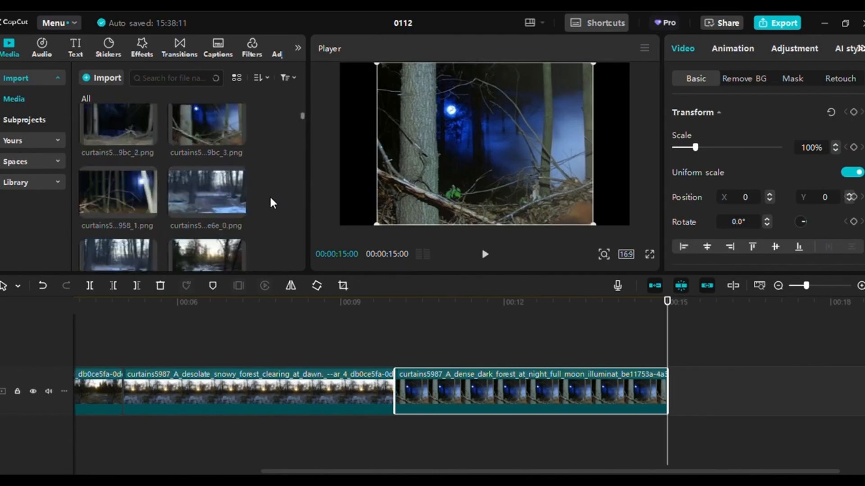
pyautogui.scroll(-2, 271, 201)
pyautogui.scroll(-2, 271, 201)
pyautogui.scroll(-2, 271, 201)
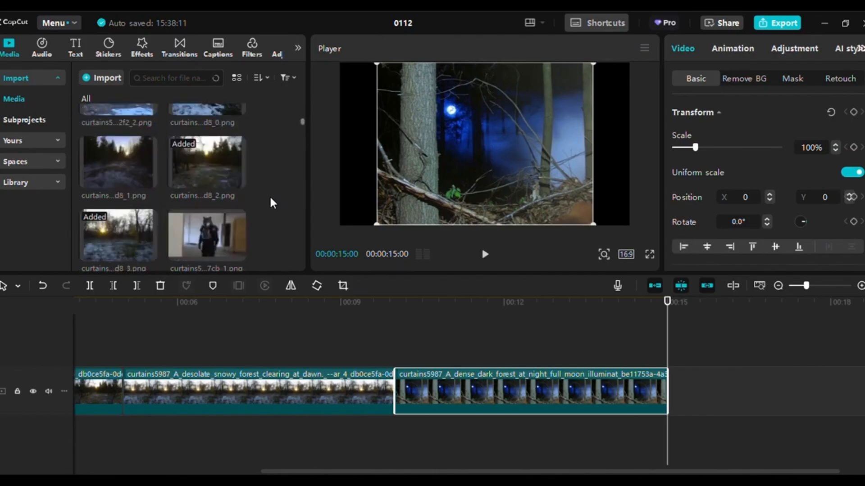
pyautogui.scroll(-2, 271, 200)
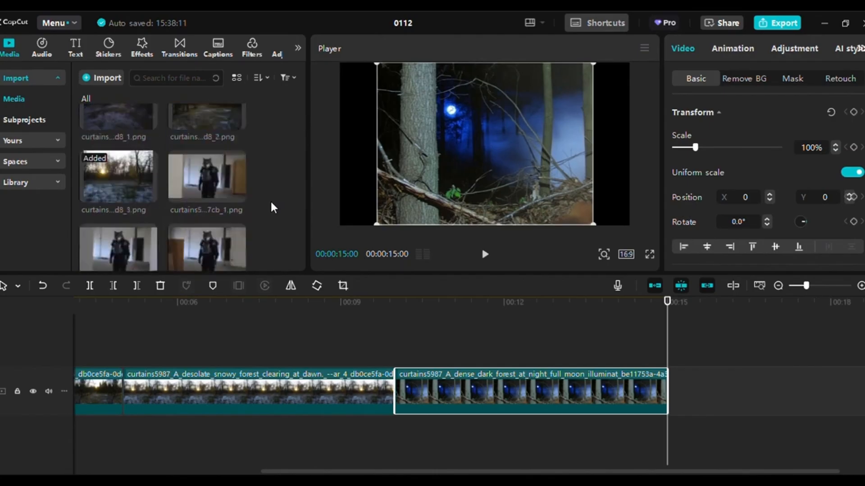
# Look further through the wolf-character images in the media library, down to the night building scenes
pyautogui.scroll(-5, 271, 203)
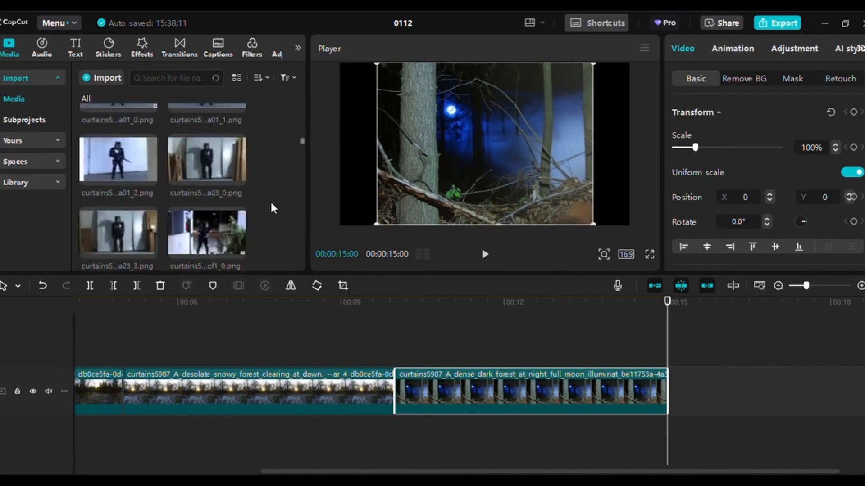
pyautogui.scroll(-5, 271, 205)
pyautogui.scroll(-6, 271, 205)
pyautogui.scroll(-5, 271, 205)
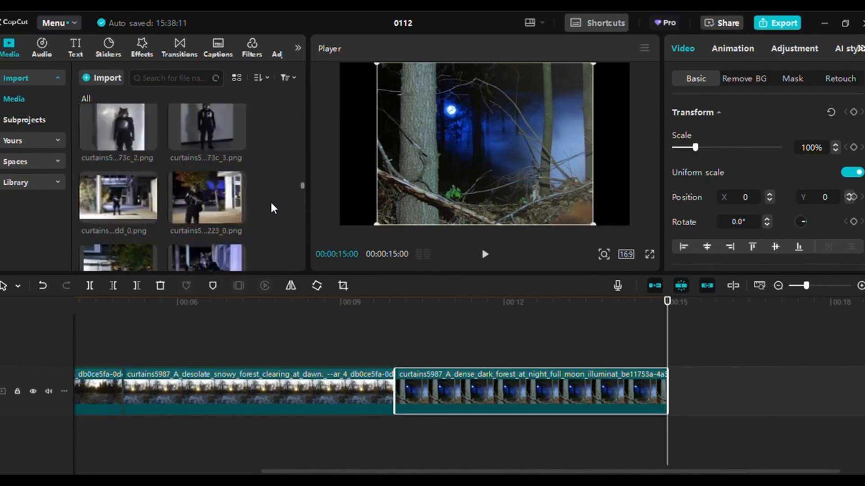
pyautogui.scroll(-2, 271, 208)
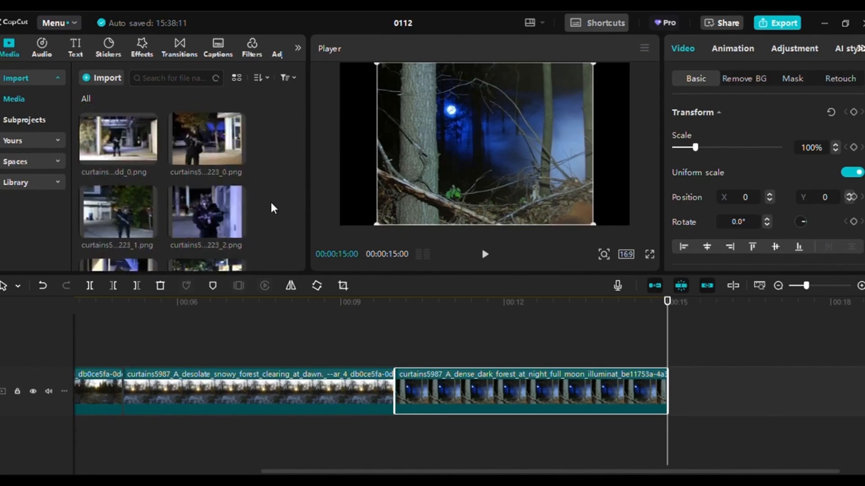
pyautogui.scroll(-2, 271, 205)
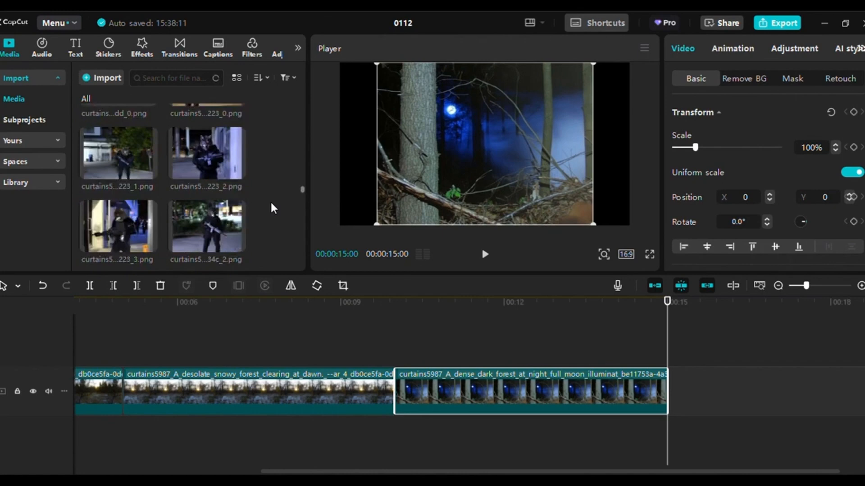
pyautogui.scroll(-5, 271, 209)
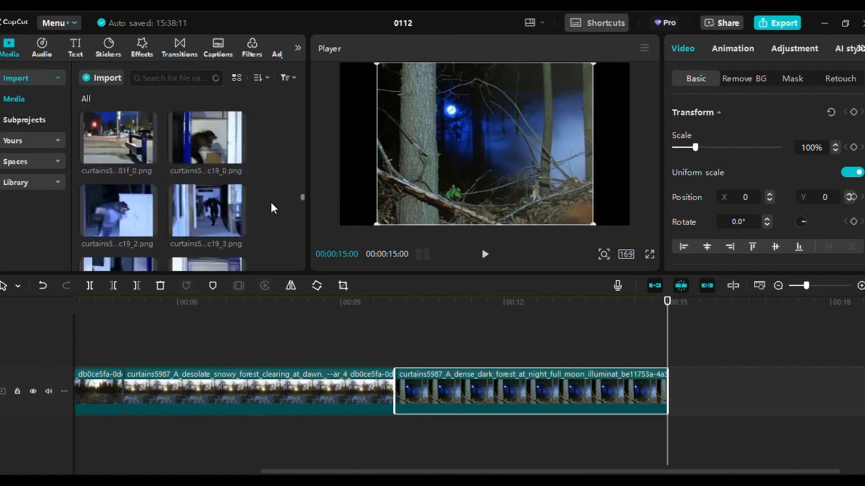
pyautogui.scroll(-5, 271, 208)
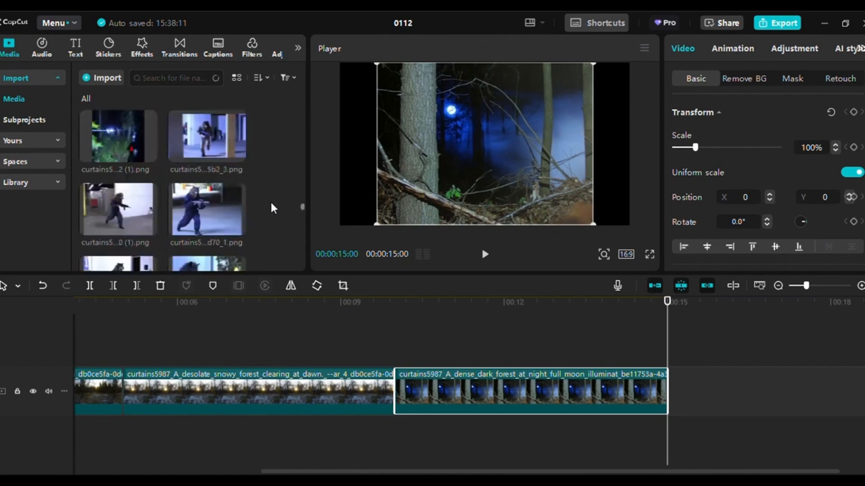
pyautogui.scroll(-5, 271, 208)
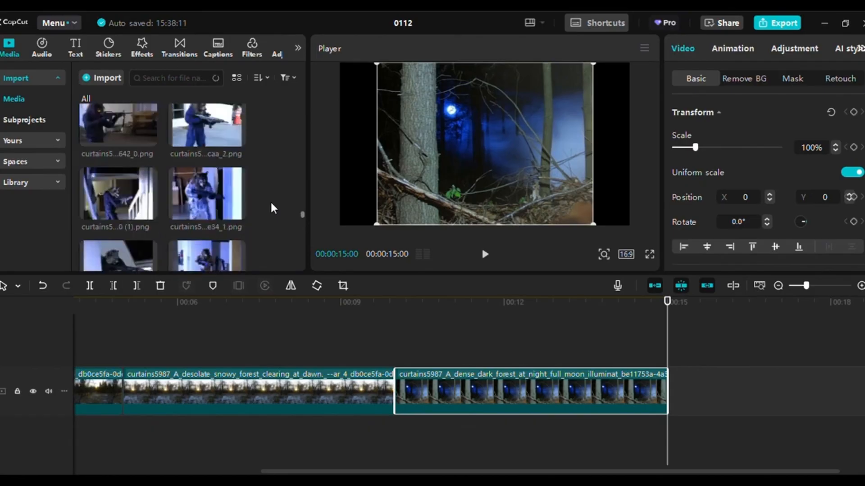
pyautogui.scroll(-5, 271, 208)
pyautogui.scroll(-5, 271, 208)
pyautogui.scroll(-4, 271, 208)
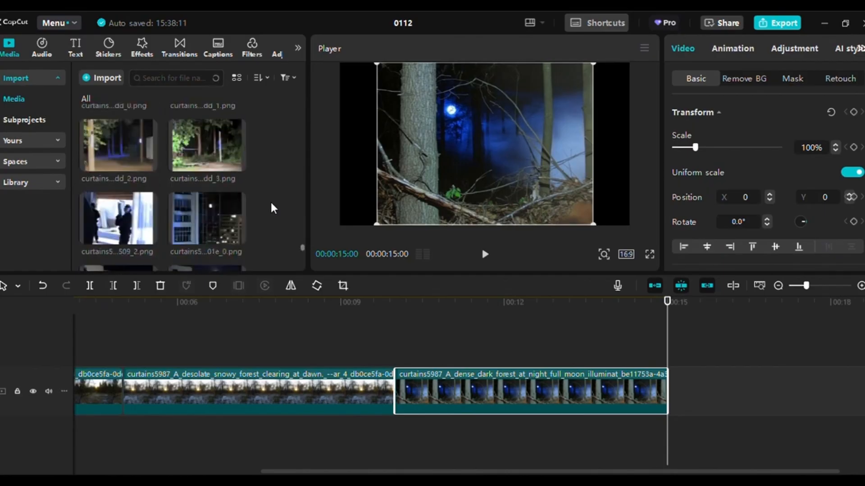
# Add the night apartment-block image ending in 01e_0.png at 00:00:15:00, and move the playhead to its end at 00:00:20:00
pyautogui.scroll(-1, 270, 201)
pyautogui.moveTo(240, 176)
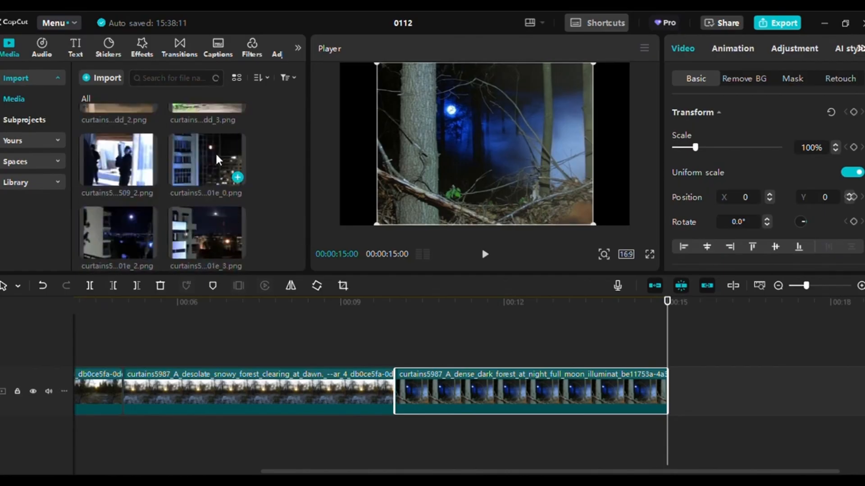
pyautogui.click(241, 179)
pyautogui.moveTo(528, 473); pyautogui.dragTo(679, 473)
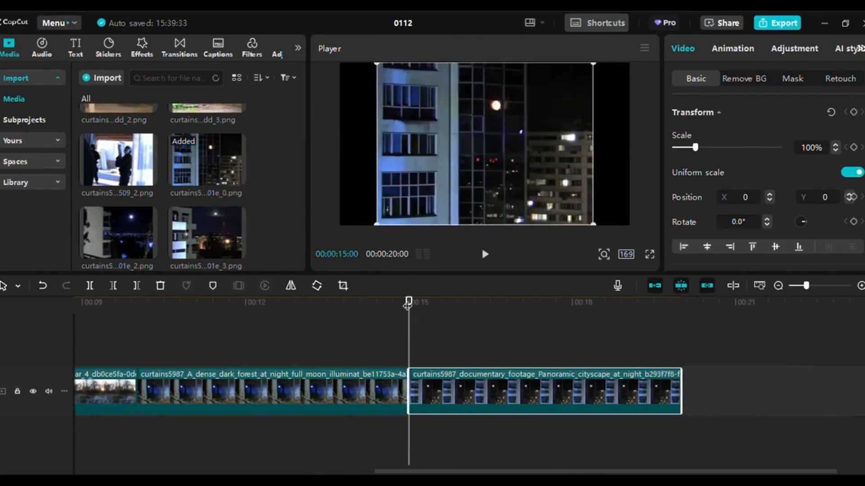
pyautogui.moveTo(407, 304); pyautogui.dragTo(680, 320)
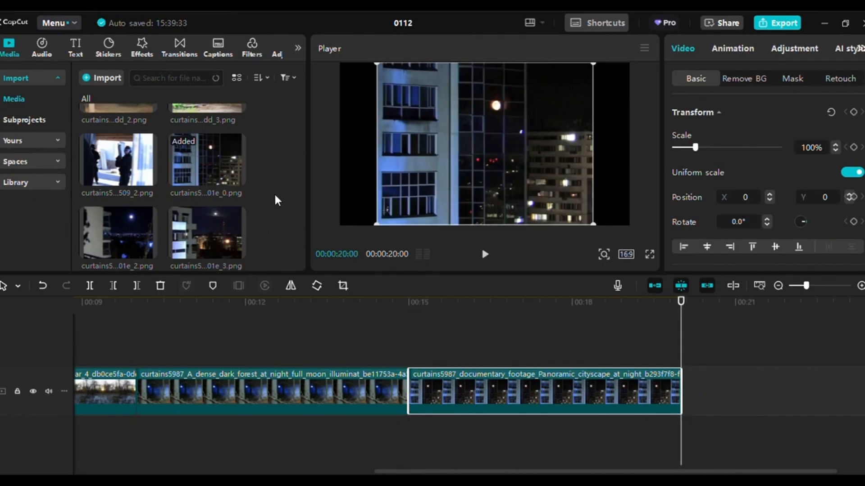
# Add the moonlit panoramic cityscape image ending in dcc_3.png after the fourth clip, at 00:00:20:00
pyautogui.scroll(-2, 275, 198)
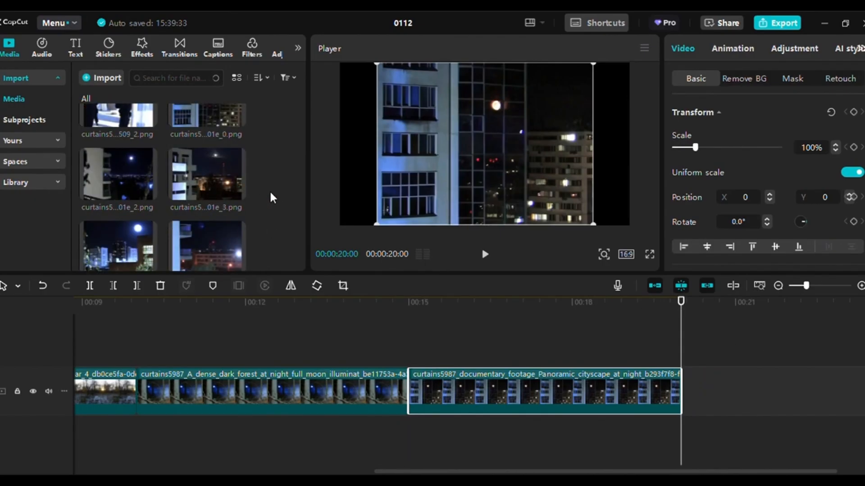
pyautogui.scroll(-2, 270, 190)
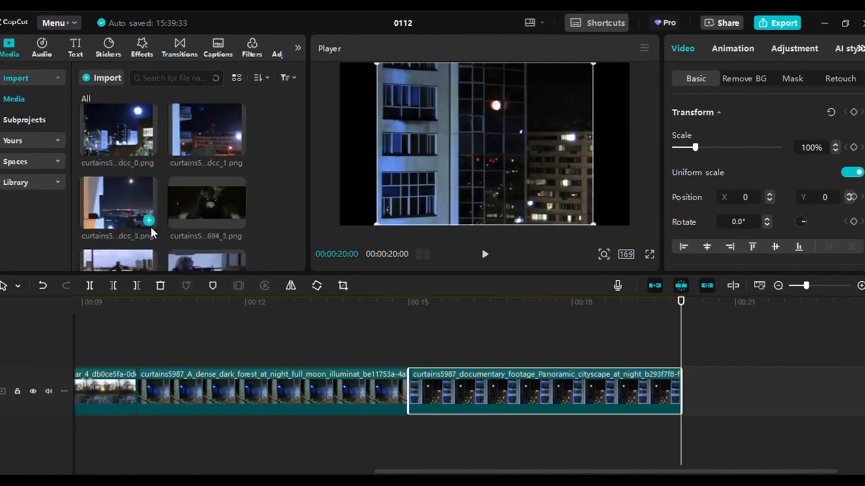
pyautogui.click(149, 220)
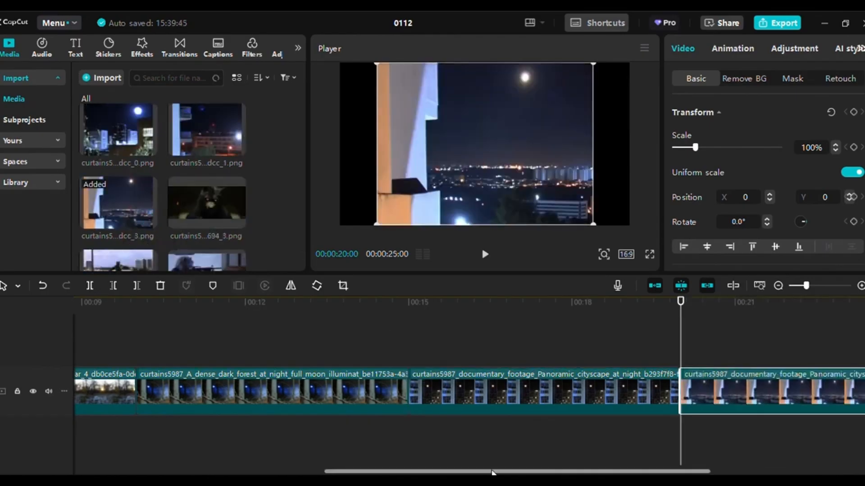
# Scale the first clip, the dark forest clearing, up to 134% so it fills the width of the 16:9 frame
pyautogui.moveTo(493, 472); pyautogui.dragTo(244, 472)
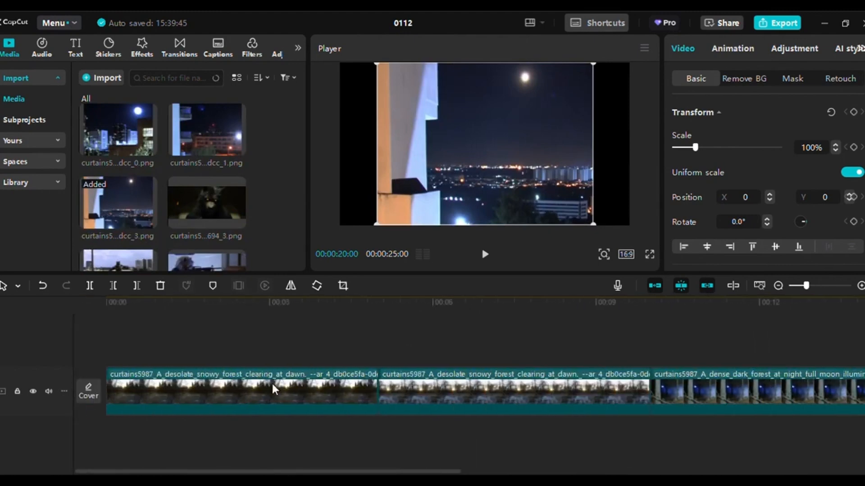
pyautogui.click(174, 305)
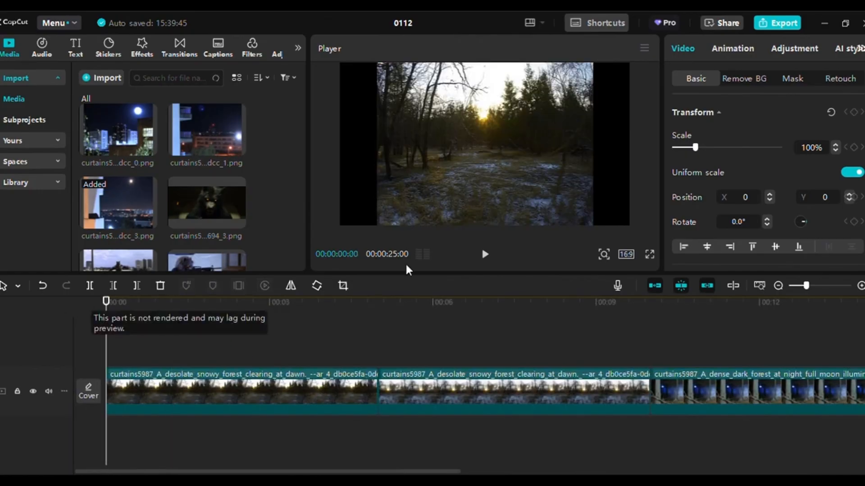
pyautogui.click(543, 204)
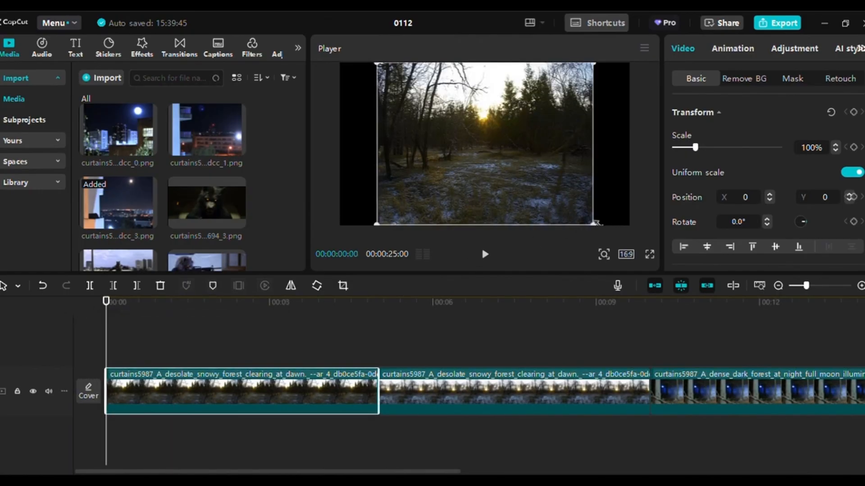
pyautogui.moveTo(621, 234); pyautogui.dragTo(651, 247)
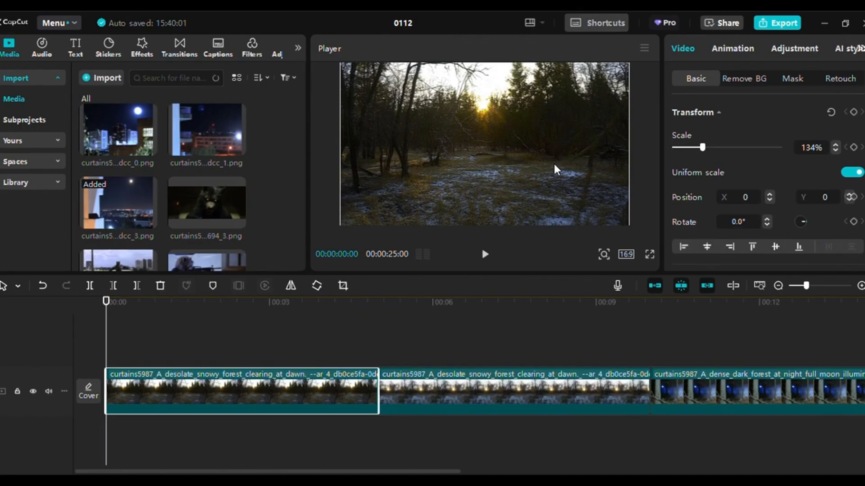
# Animate the first clip with position keyframes from Y 0 at its start to Y -365 at 00:00:04:28
pyautogui.click(851, 197)
pyautogui.moveTo(108, 306); pyautogui.dragTo(372, 323)
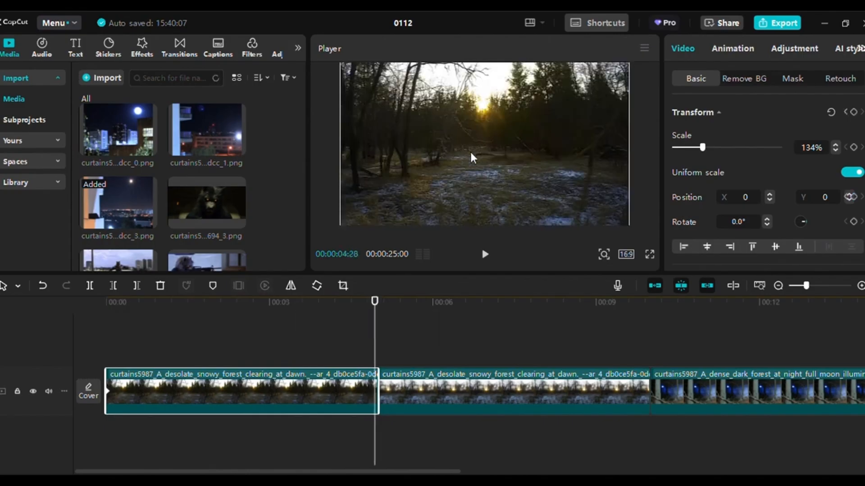
pyautogui.moveTo(491, 143); pyautogui.dragTo(492, 175)
# Scale the second clip, the snowy forest clearing, up to 134% so it fills the 16:9 frame
pyautogui.moveTo(377, 308); pyautogui.dragTo(385, 304)
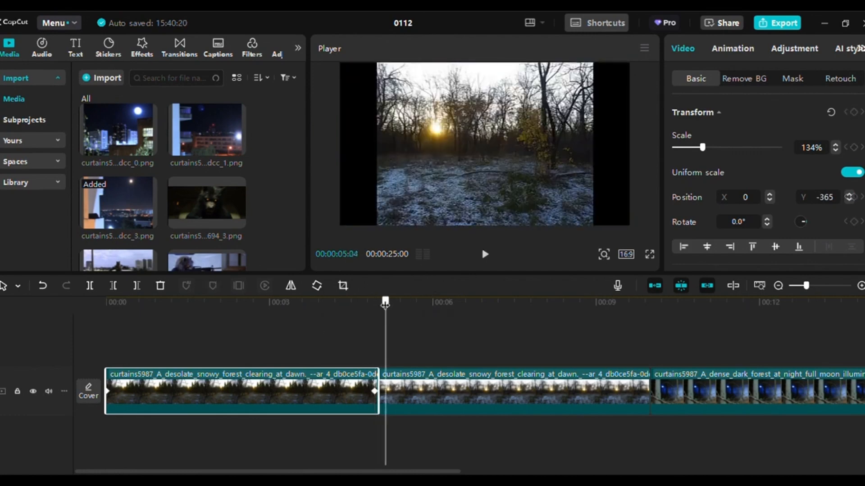
pyautogui.click(477, 407)
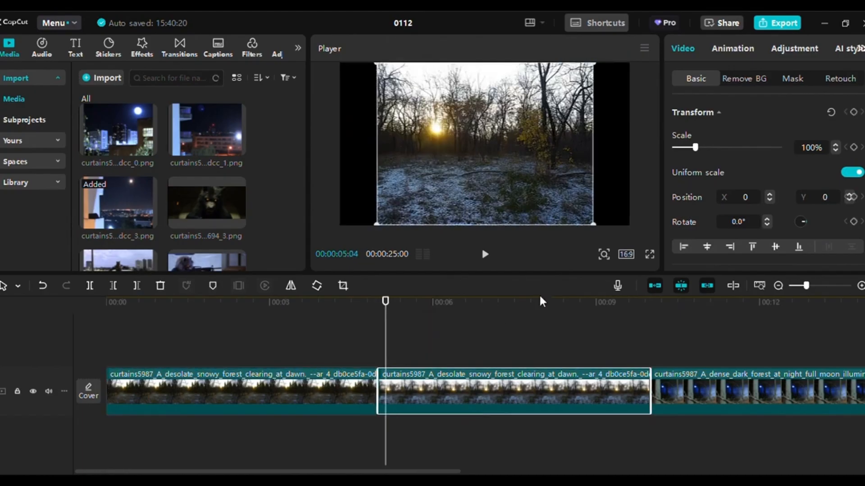
pyautogui.moveTo(593, 224); pyautogui.dragTo(647, 252)
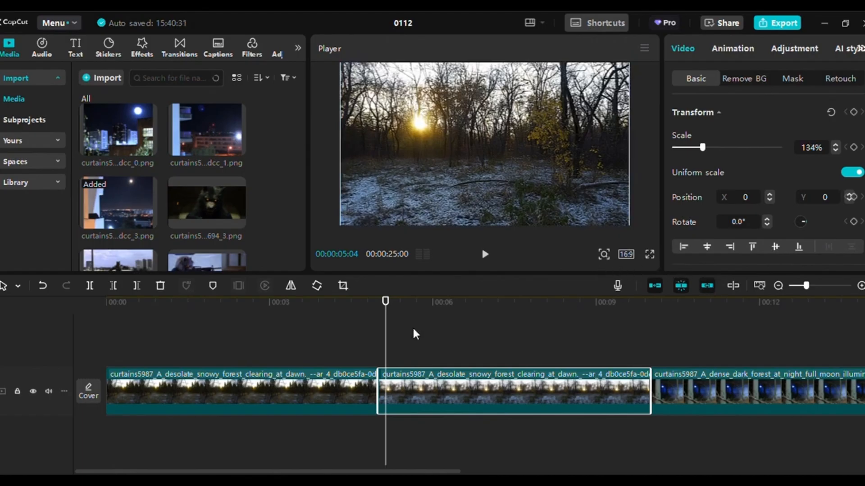
# Animate the second clip with position keyframes from Y 0 at 00:00:05:00 to Y -246 at 00:00:09:27
pyautogui.moveTo(384, 307); pyautogui.dragTo(378, 306)
pyautogui.click(854, 198)
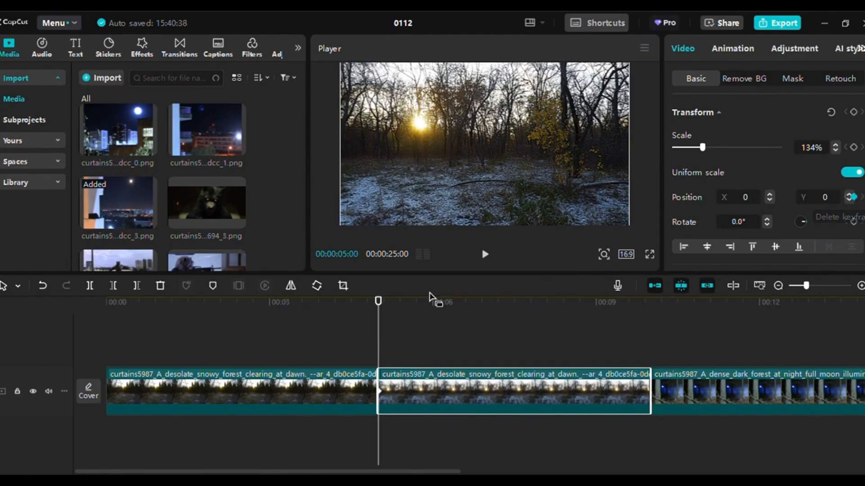
pyautogui.moveTo(380, 307); pyautogui.dragTo(645, 298)
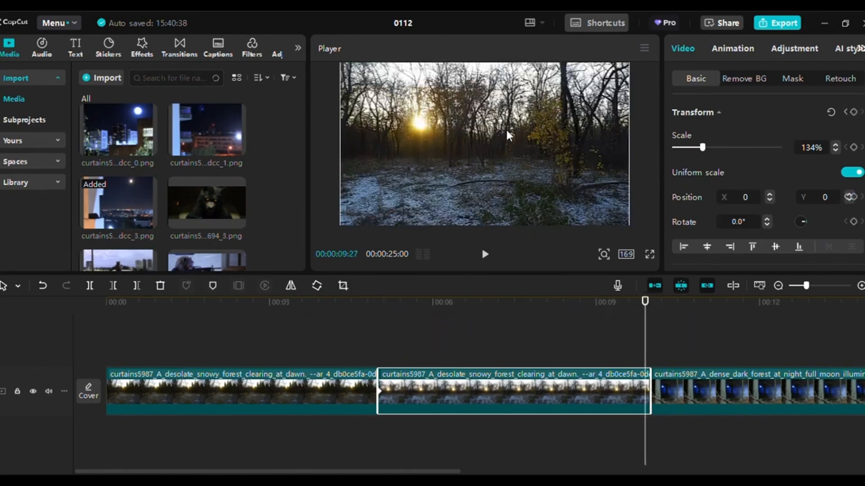
pyautogui.moveTo(506, 131); pyautogui.dragTo(505, 150)
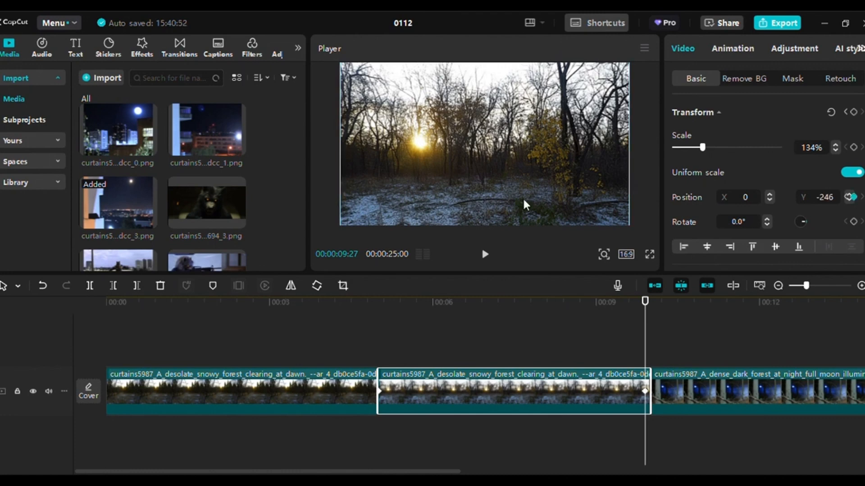
# Scale the third clip, the dark forest under a full moon, up to 134% to fill the frame width
pyautogui.moveTo(403, 473); pyautogui.dragTo(537, 472)
pyautogui.click(395, 337)
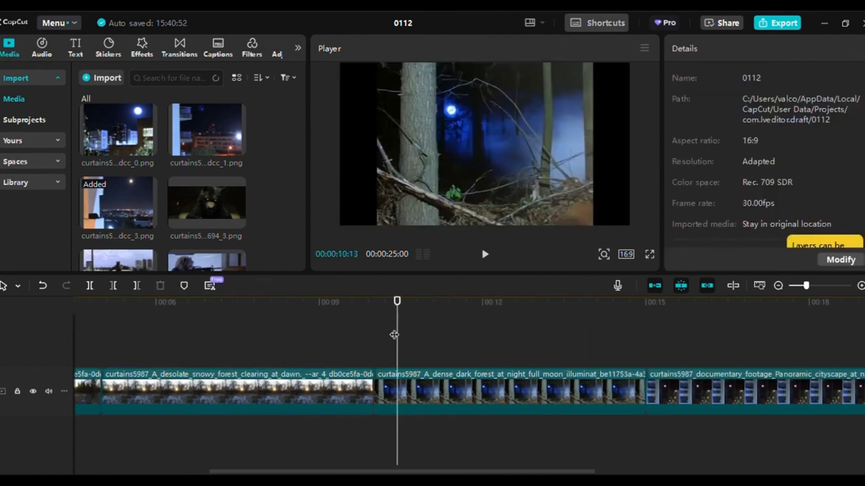
pyautogui.moveTo(395, 309); pyautogui.dragTo(378, 317)
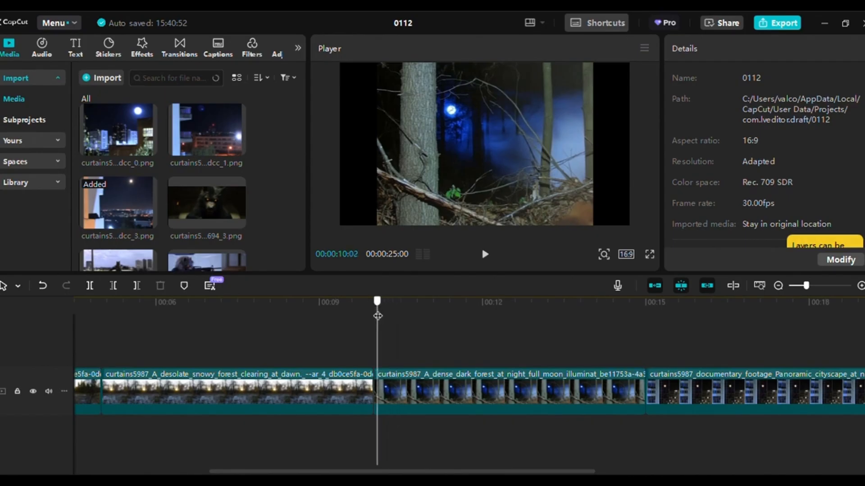
pyautogui.click(511, 391)
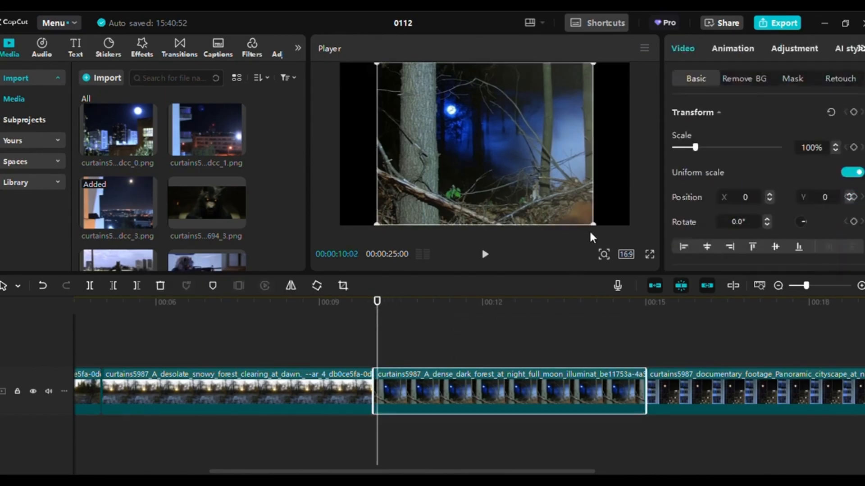
pyautogui.moveTo(593, 223); pyautogui.dragTo(642, 263)
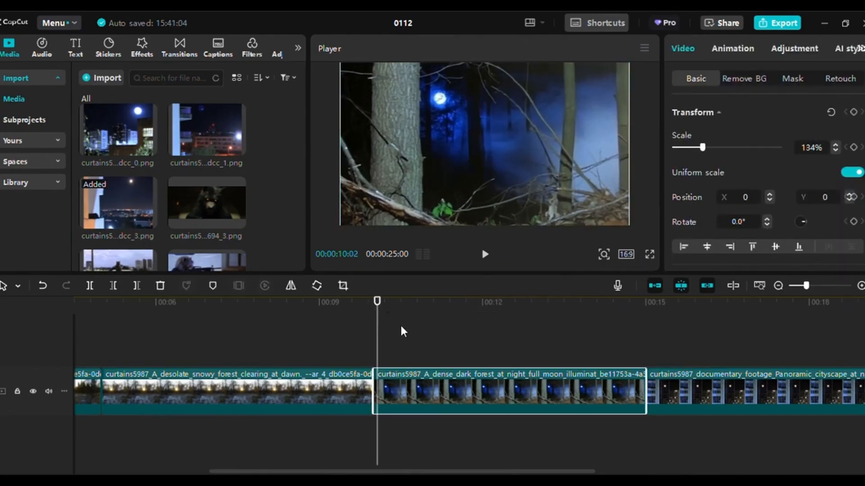
# Animate the third clip with position keyframes from Y 0 at 00:00:10:00 to Y -365 at 00:00:14:27
pyautogui.moveTo(377, 303); pyautogui.dragTo(373, 303)
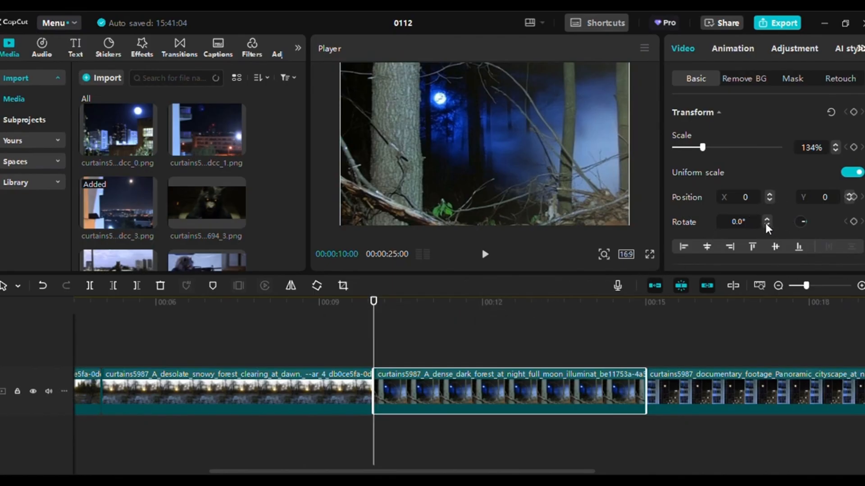
pyautogui.click(851, 197)
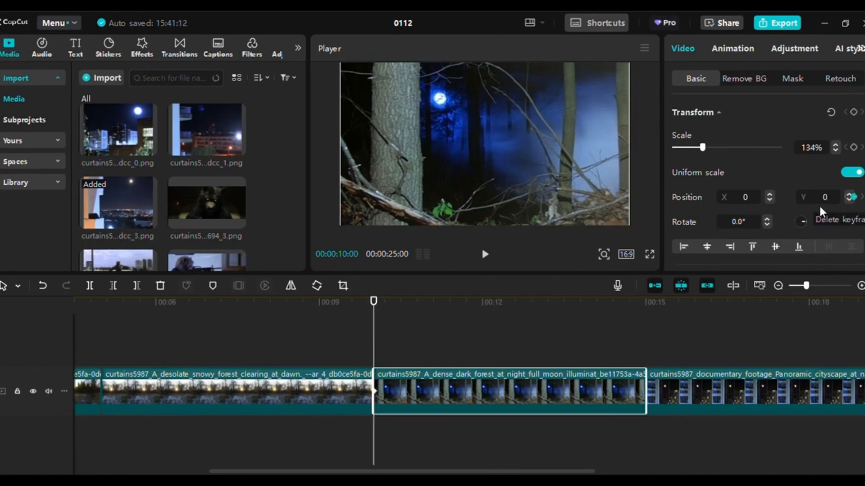
pyautogui.moveTo(374, 309); pyautogui.dragTo(640, 302)
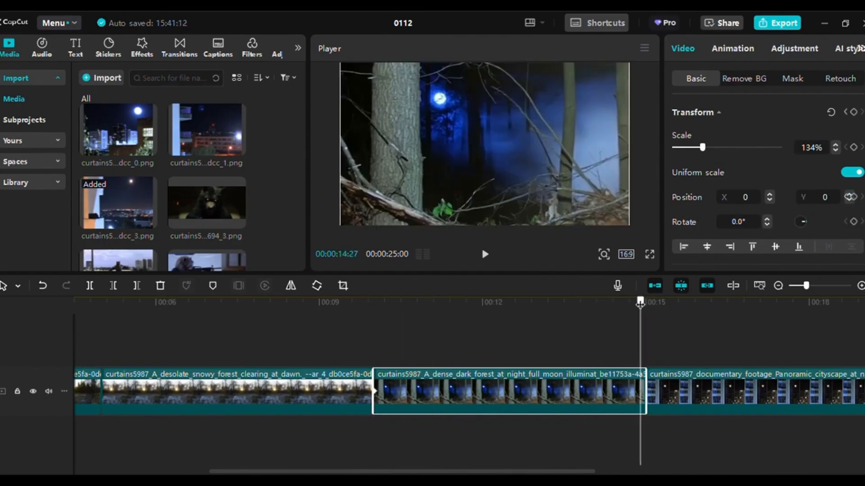
pyautogui.moveTo(523, 134); pyautogui.dragTo(521, 158)
# Scale the fourth clip, the night apartment block, up to 134% so no black bars remain beside it
pyautogui.moveTo(642, 310); pyautogui.dragTo(651, 295)
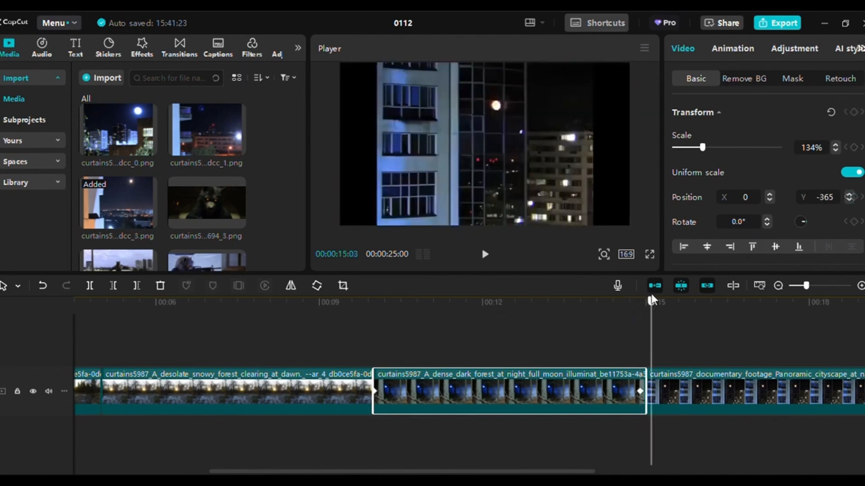
pyautogui.click(717, 386)
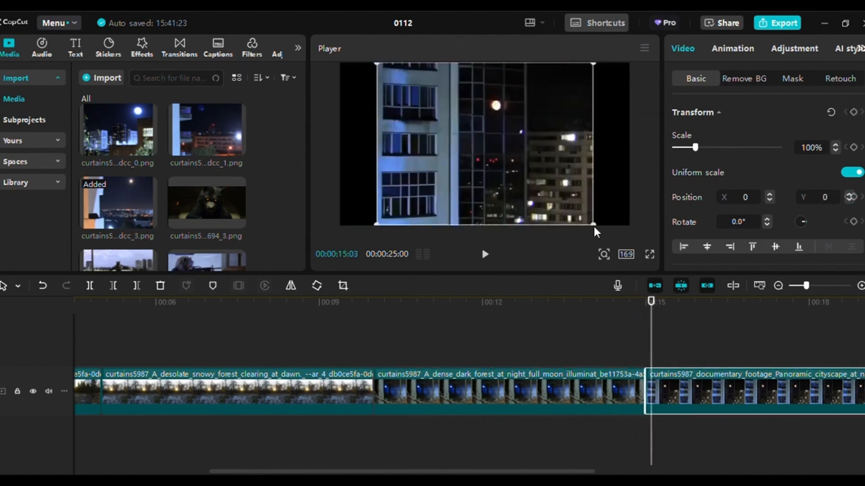
pyautogui.moveTo(593, 223); pyautogui.dragTo(649, 251)
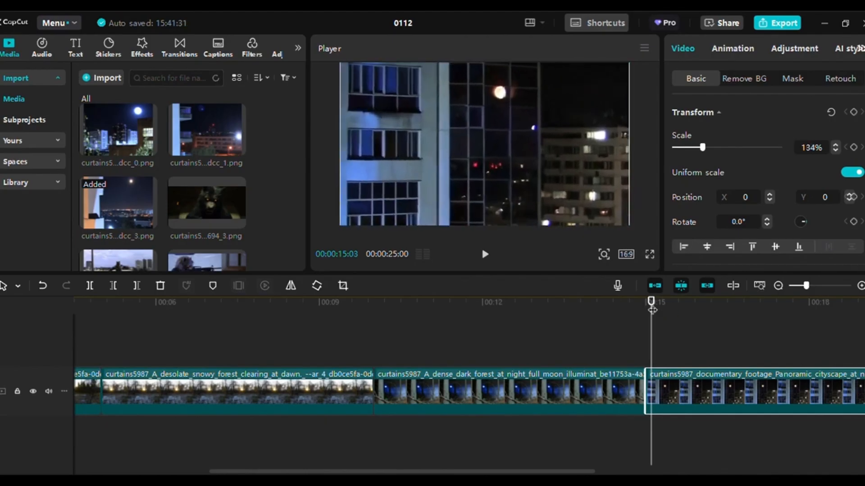
# Animate the fourth clip with position keyframes from Y 0 at 00:00:15:00 to Y -365 just before its end
pyautogui.moveTo(652, 309); pyautogui.dragTo(645, 309)
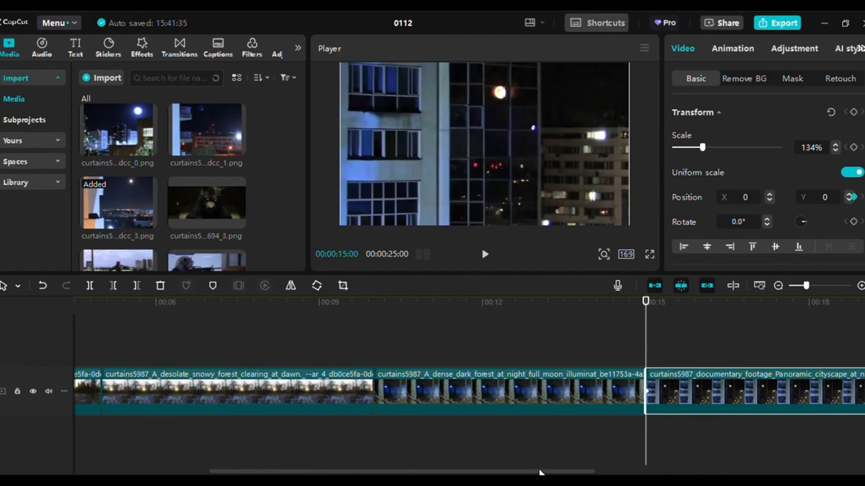
pyautogui.moveTo(533, 473); pyautogui.dragTo(644, 473)
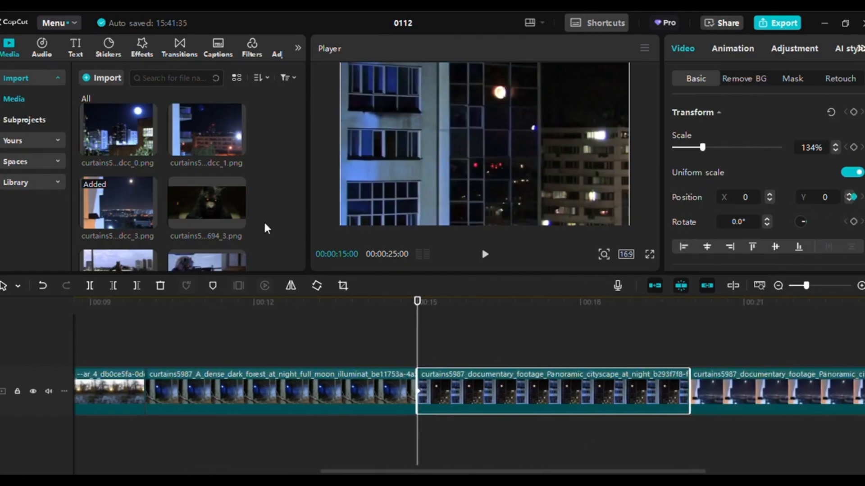
pyautogui.moveTo(436, 305); pyautogui.dragTo(680, 322)
pyautogui.moveTo(558, 150); pyautogui.dragTo(556, 176)
# Scale the fifth clip, the moonlit panoramic cityscape, up to 134% so it covers the whole frame
pyautogui.moveTo(683, 299); pyautogui.dragTo(693, 330)
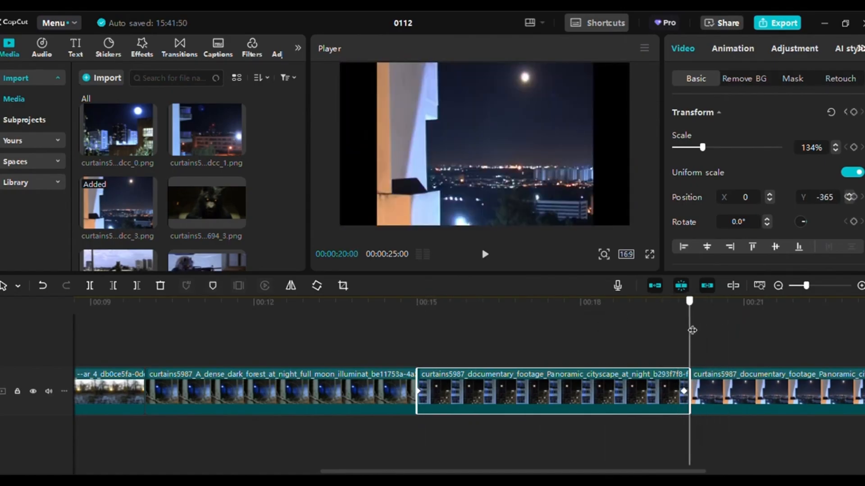
pyautogui.click(786, 387)
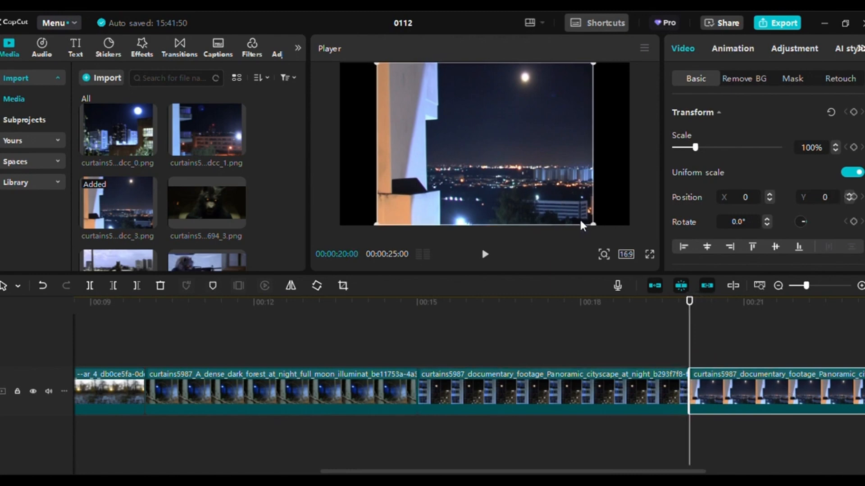
pyautogui.moveTo(593, 223); pyautogui.dragTo(663, 247)
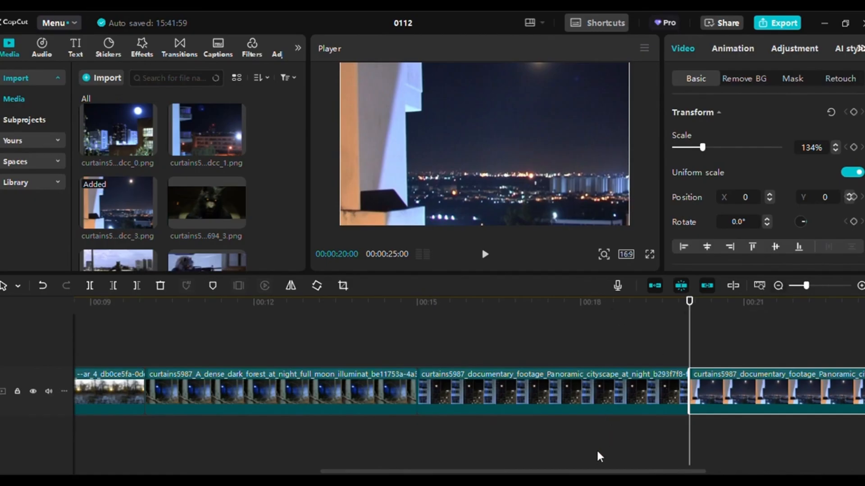
# Animate the fifth clip downward with position keyframes from Y 0 at 00:00:20:00 to 00:00:25:00, aligning the image's upper edge with the frame at the end
pyautogui.moveTo(587, 472); pyautogui.dragTo(691, 472)
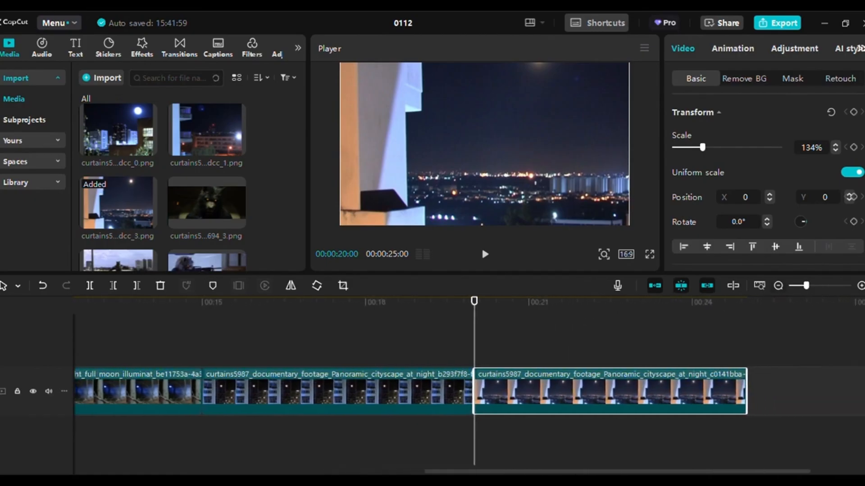
pyautogui.click(851, 196)
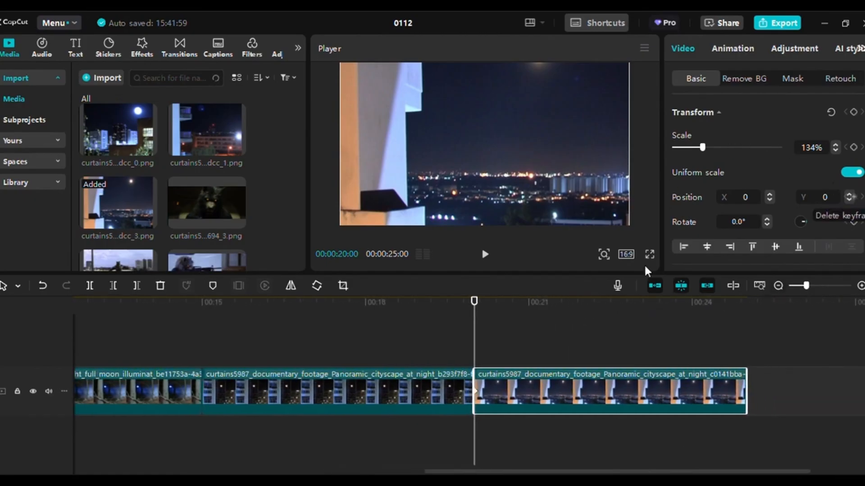
pyautogui.moveTo(475, 302); pyautogui.dragTo(793, 323)
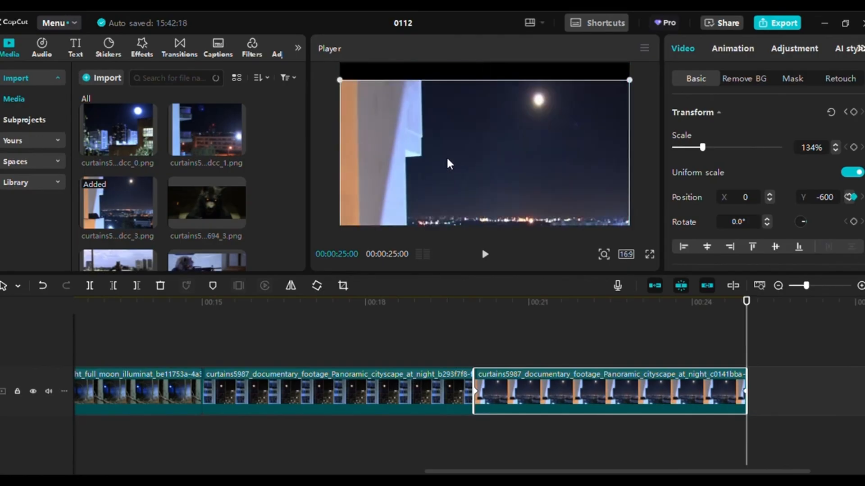
pyautogui.moveTo(472, 157); pyautogui.dragTo(473, 138)
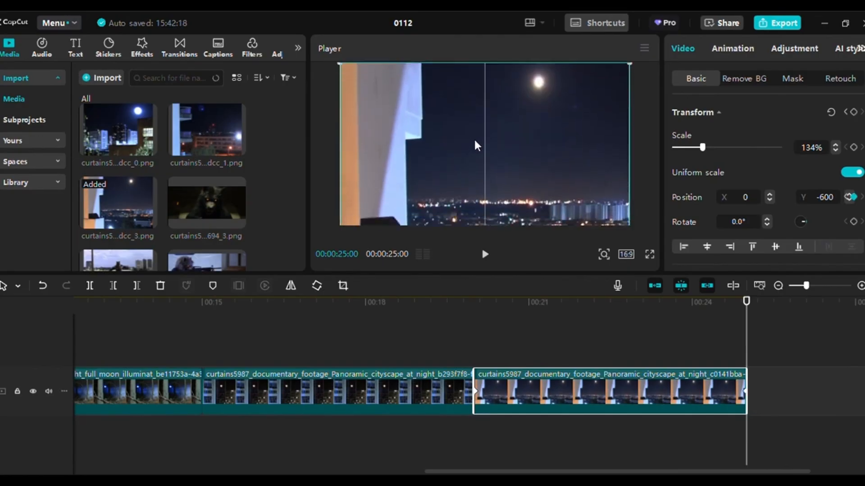
pyautogui.click(789, 354)
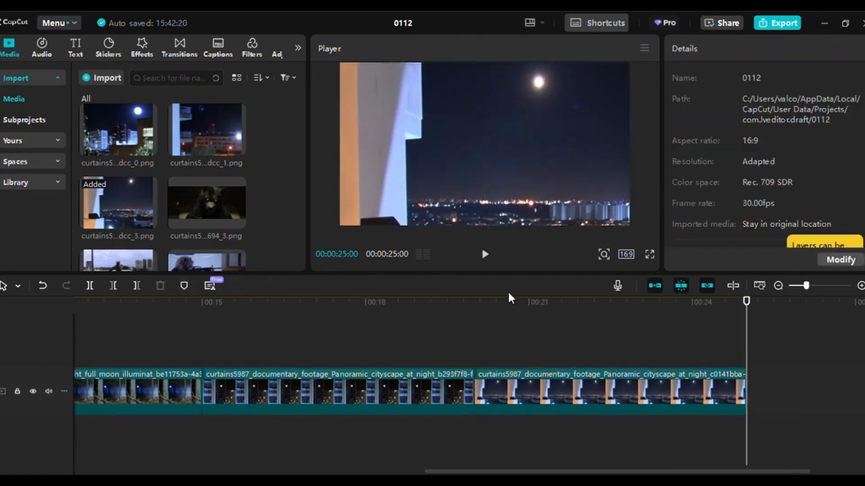
# Look through the wolf-character images in the media library for a shot to follow the cityscape
pyautogui.click(485, 254)
pyautogui.moveTo(570, 472); pyautogui.dragTo(626, 473)
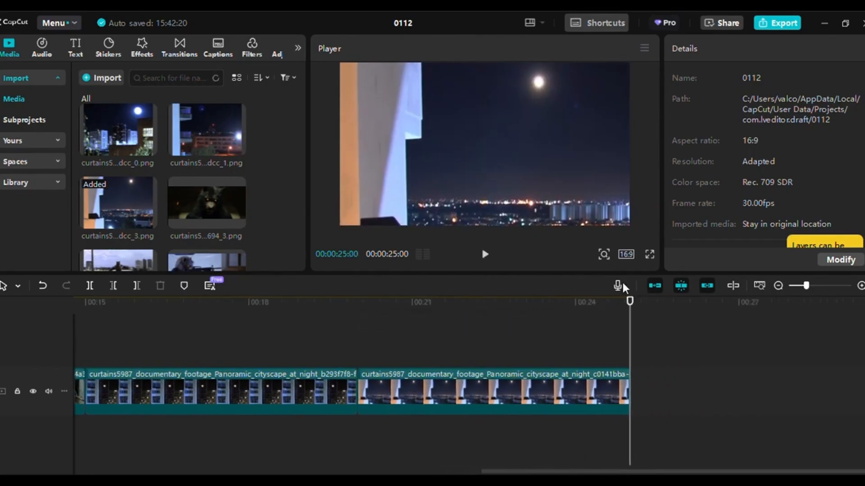
pyautogui.moveTo(630, 302); pyautogui.dragTo(660, 311)
pyautogui.scroll(-10, 279, 195)
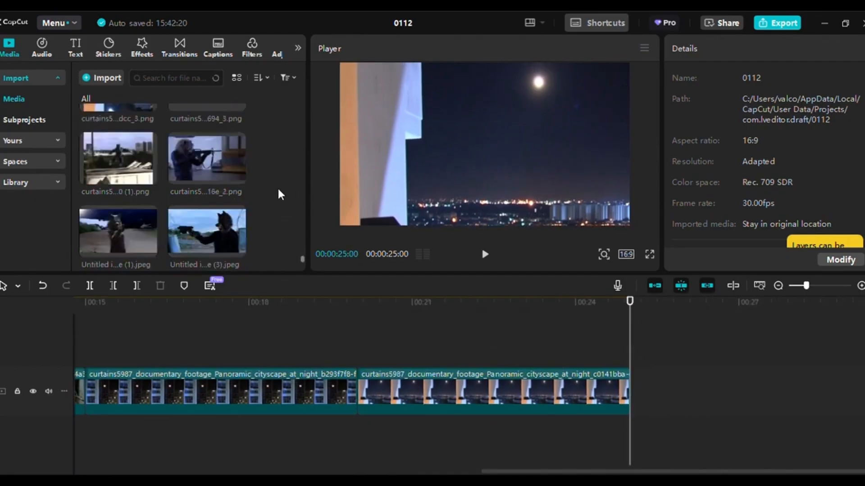
pyautogui.scroll(5, 280, 194)
pyautogui.scroll(6, 279, 190)
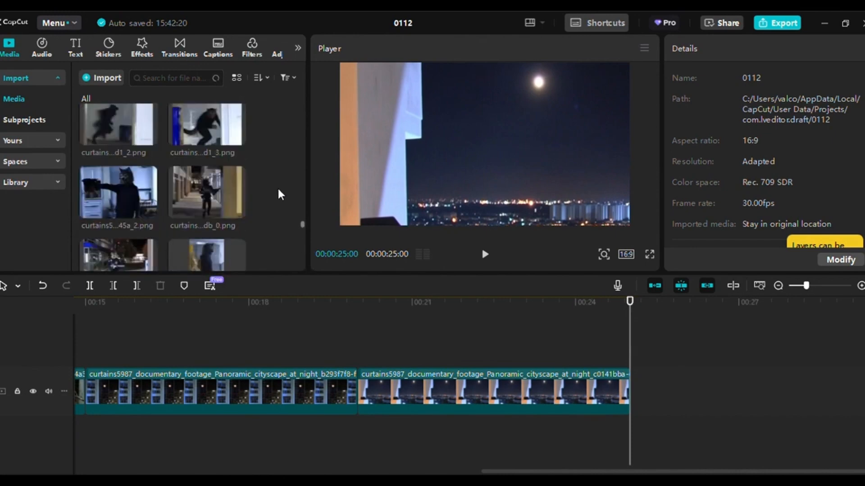
pyautogui.scroll(5, 279, 195)
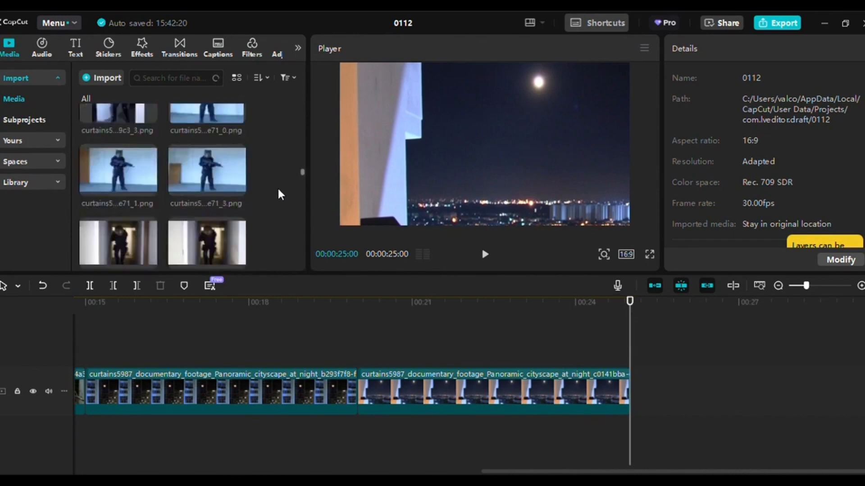
pyautogui.scroll(-6, 279, 194)
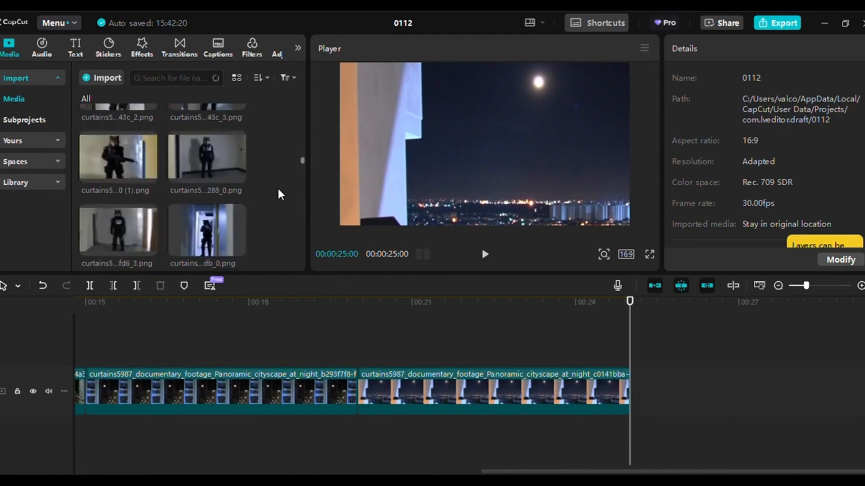
pyautogui.scroll(-2, 278, 189)
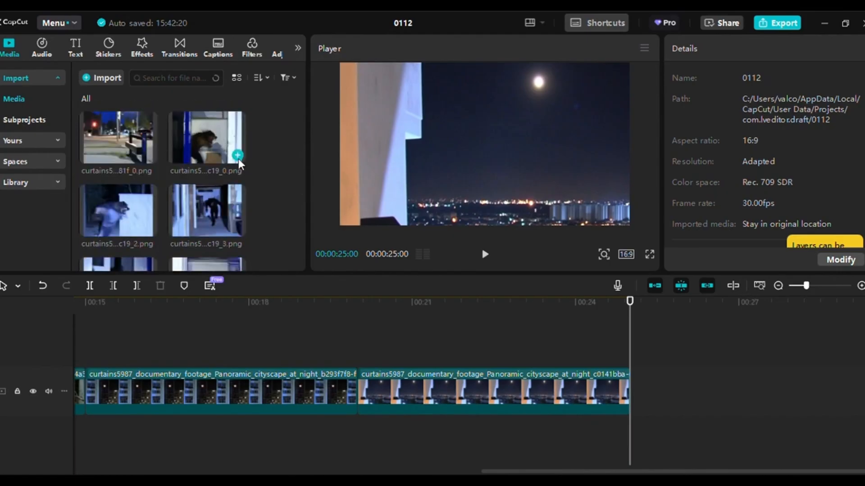
# Add the snarling wolf image ending in c19_0.png at 00:00:25:00 and scale it up to 134% to fill the frame
pyautogui.moveTo(626, 302)
pyautogui.mouseDown()
pyautogui.moveTo(581, 313)
pyautogui.moveTo(637, 310)
pyautogui.mouseUp()
pyautogui.moveTo(224, 153)
pyautogui.click(236, 155)
pyautogui.moveTo(557, 471); pyautogui.dragTo(637, 473)
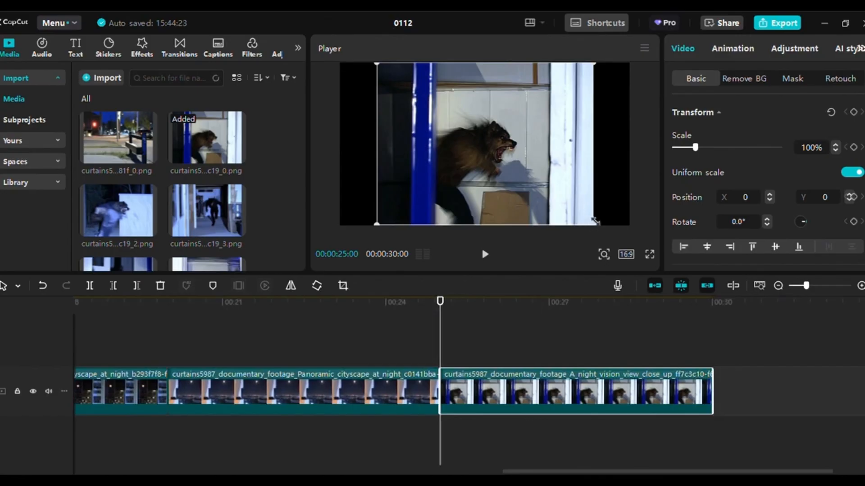
pyautogui.moveTo(595, 223); pyautogui.dragTo(644, 258)
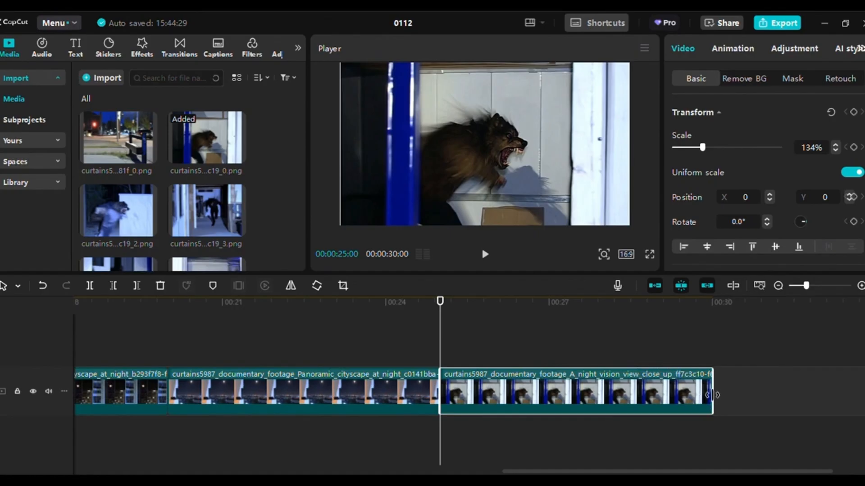
# Trim the snarling wolf clip to end at 00:00:25:06 and place the playhead at its end
pyautogui.moveTo(712, 394); pyautogui.dragTo(448, 396)
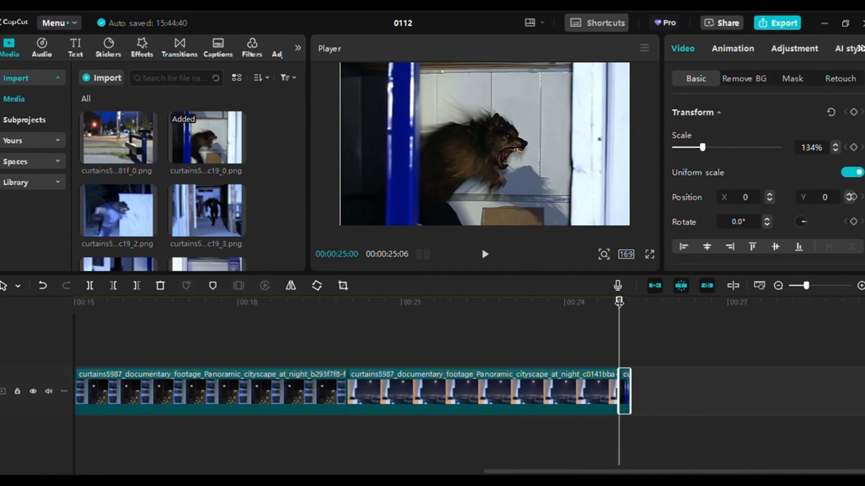
pyautogui.moveTo(620, 301); pyautogui.dragTo(630, 301)
pyautogui.click(657, 352)
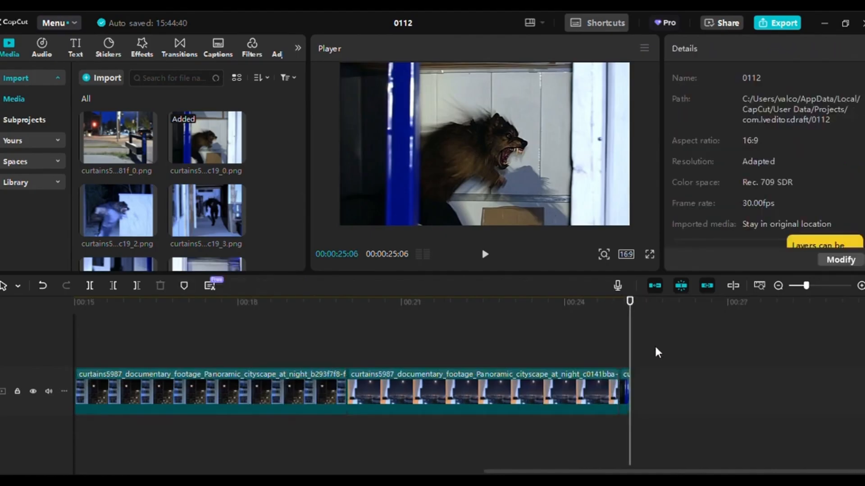
# Add the blurred lunging wolf image ending in c19_2.png at 00:00:25:06, scaled to 134% and trimmed to end at 00:00:25:11
pyautogui.click(149, 227)
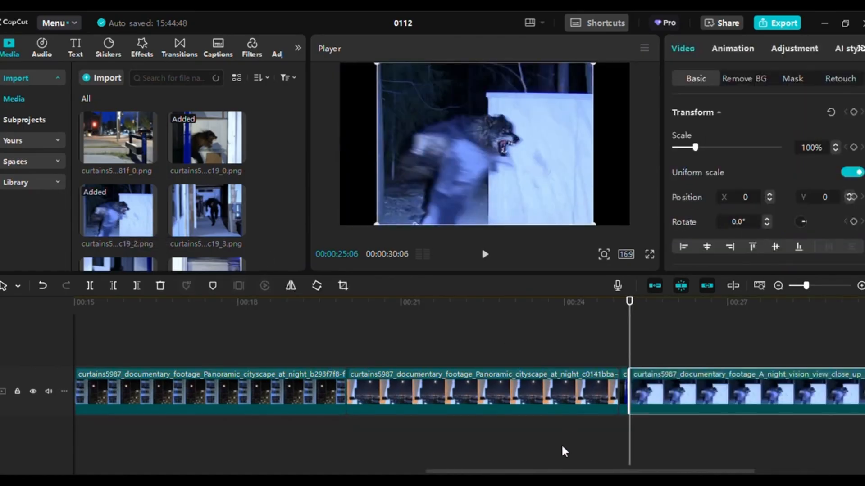
pyautogui.moveTo(541, 472); pyautogui.dragTo(642, 472)
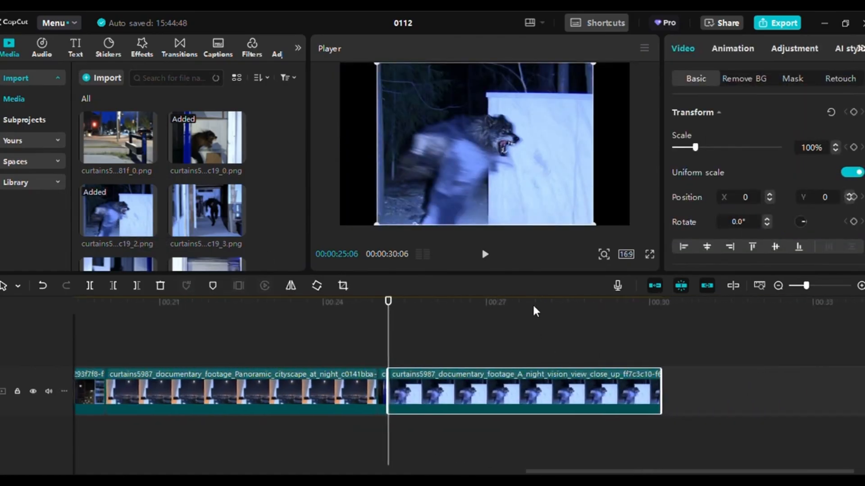
pyautogui.moveTo(597, 222); pyautogui.dragTo(639, 264)
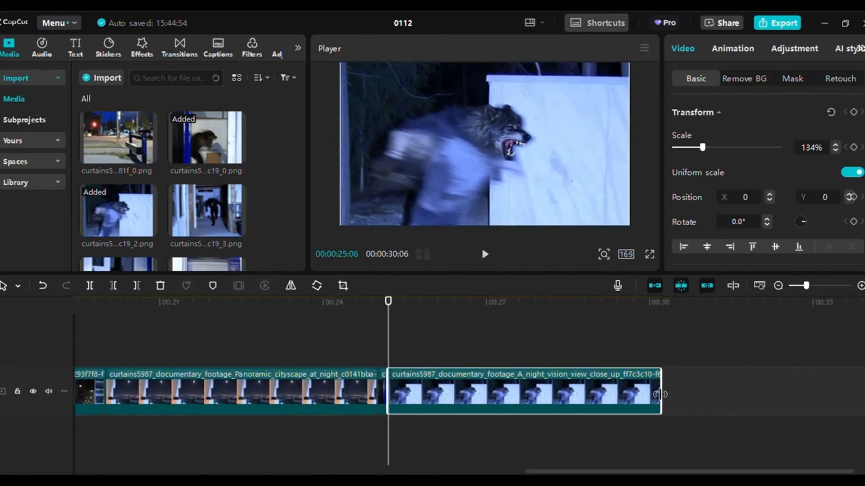
pyautogui.moveTo(658, 395); pyautogui.dragTo(394, 394)
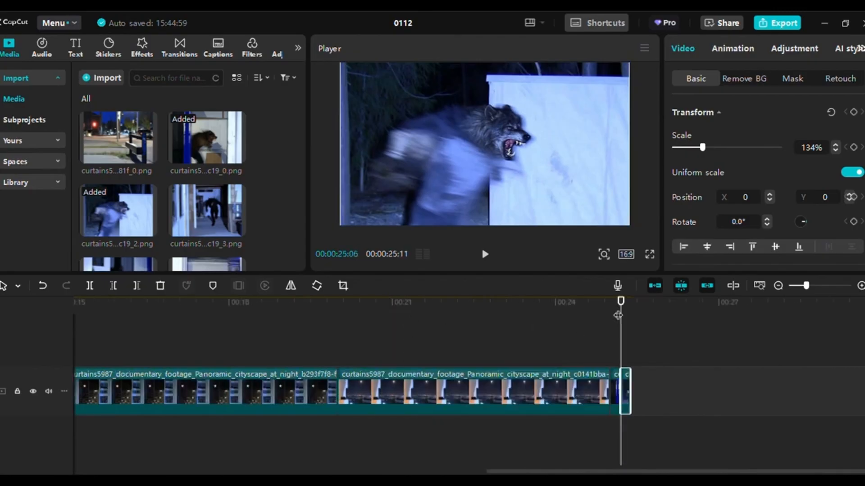
pyautogui.click(655, 381)
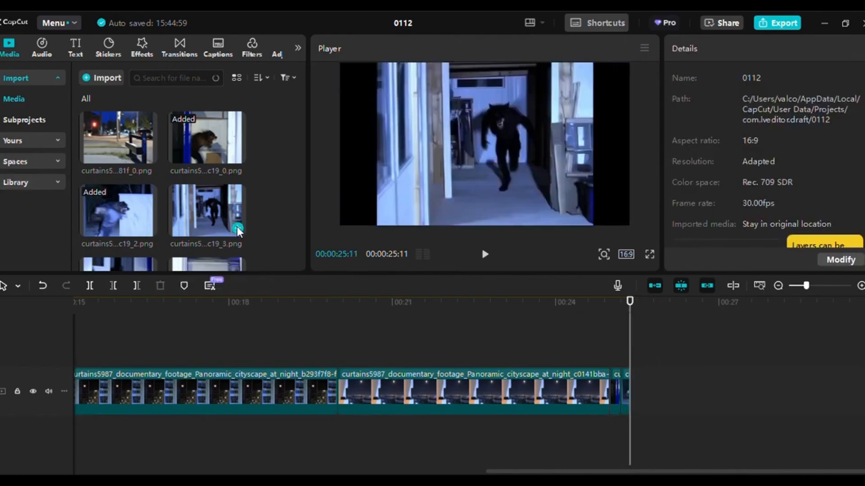
# Add the running wolf corridor image ending in c19_3.png at 00:00:25:11, scaled to 134% and trimmed to end at 00:00:25:16
pyautogui.click(237, 226)
pyautogui.moveTo(597, 222); pyautogui.dragTo(648, 252)
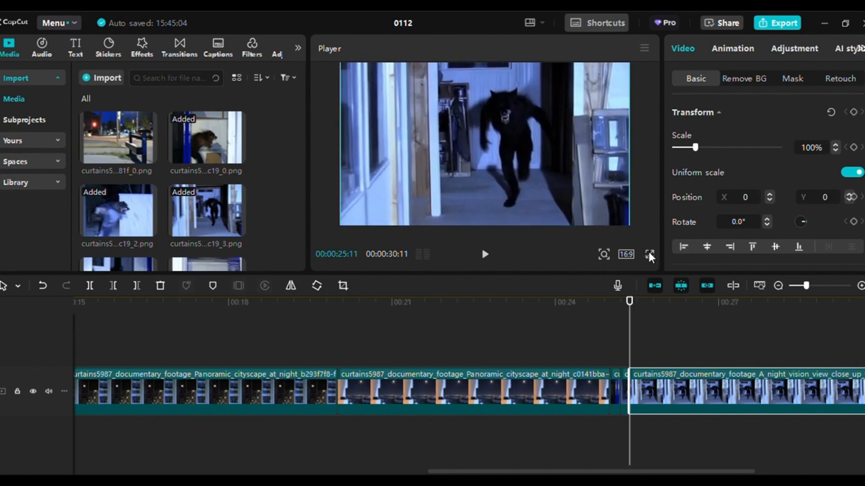
pyautogui.moveTo(639, 471); pyautogui.dragTo(703, 471)
pyautogui.moveTo(745, 392); pyautogui.dragTo(482, 407)
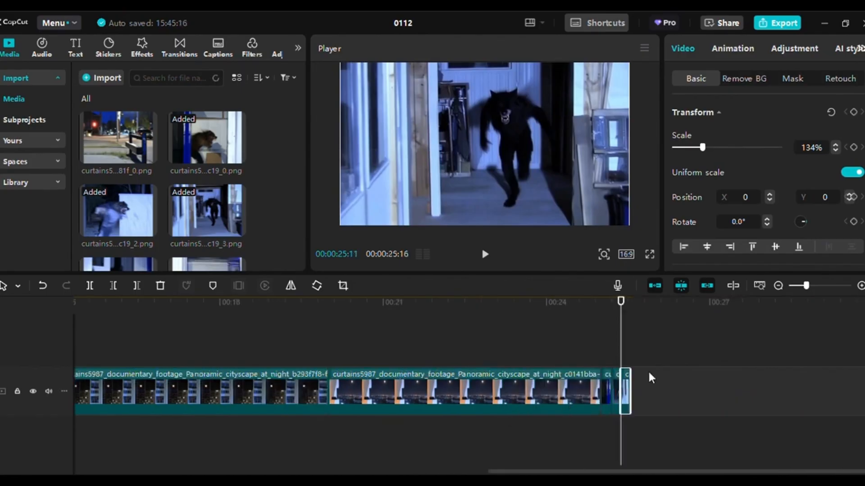
pyautogui.click(656, 333)
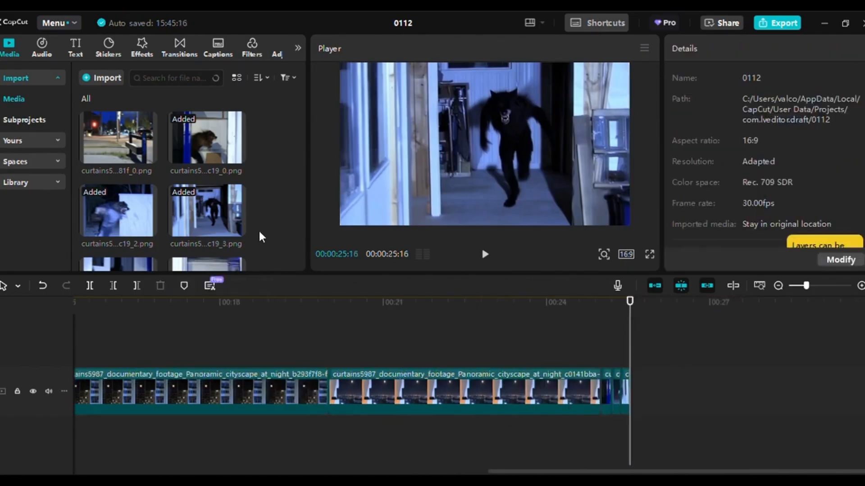
# Find the doorway wolf image ending in a67_1.png in the media library and add it at 00:00:25:16
pyautogui.scroll(-3, 260, 236)
pyautogui.scroll(2, 274, 227)
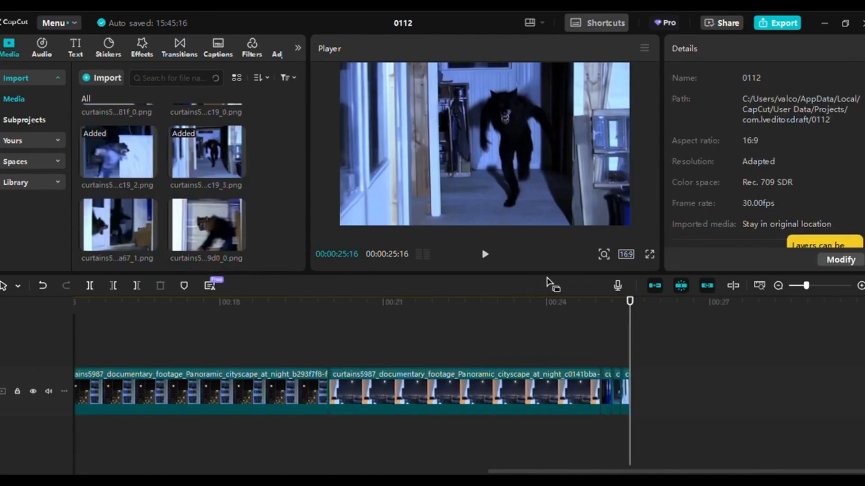
pyautogui.scroll(-2, 251, 203)
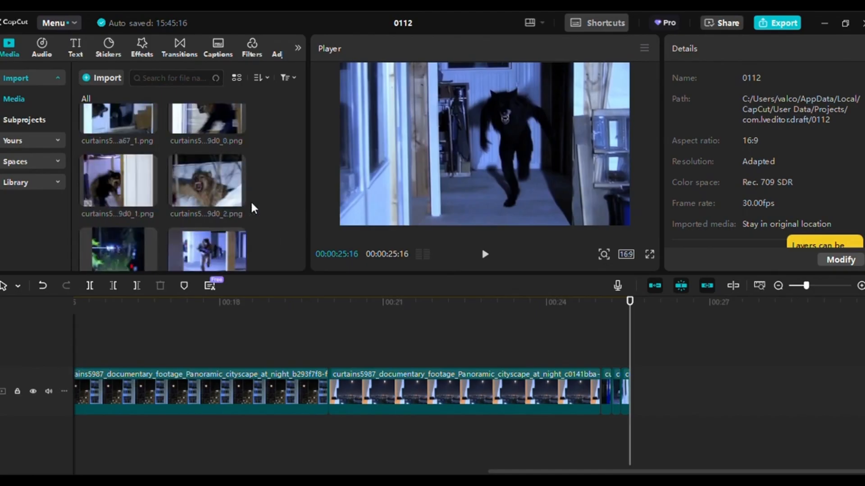
pyautogui.scroll(2, 252, 203)
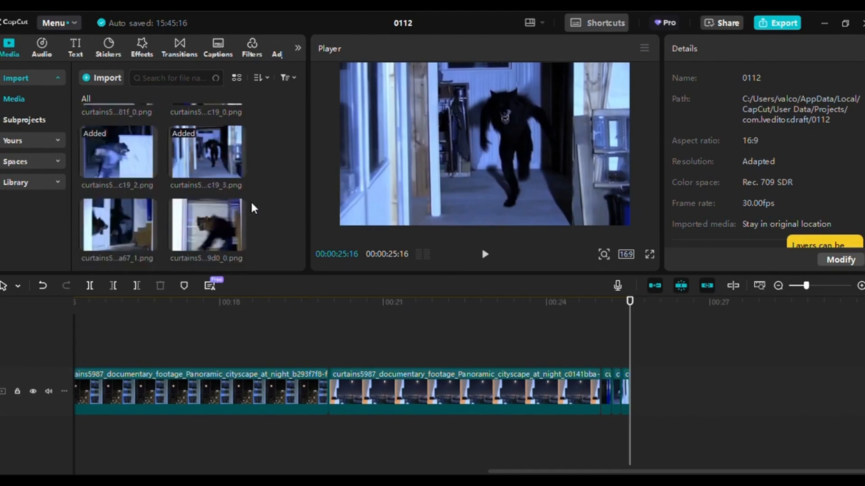
pyautogui.scroll(-1, 251, 203)
pyautogui.scroll(1, 251, 204)
pyautogui.scroll(-1, 250, 201)
pyautogui.moveTo(129, 191)
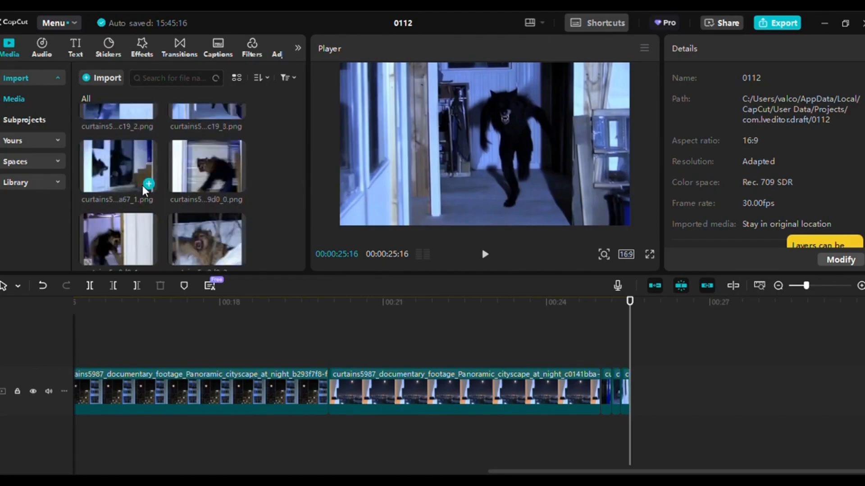
pyautogui.click(145, 185)
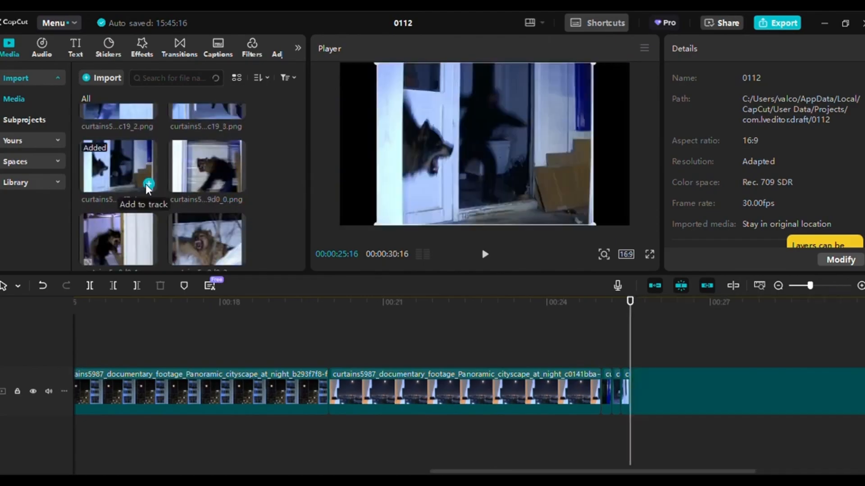
pyautogui.moveTo(579, 472); pyautogui.dragTo(647, 472)
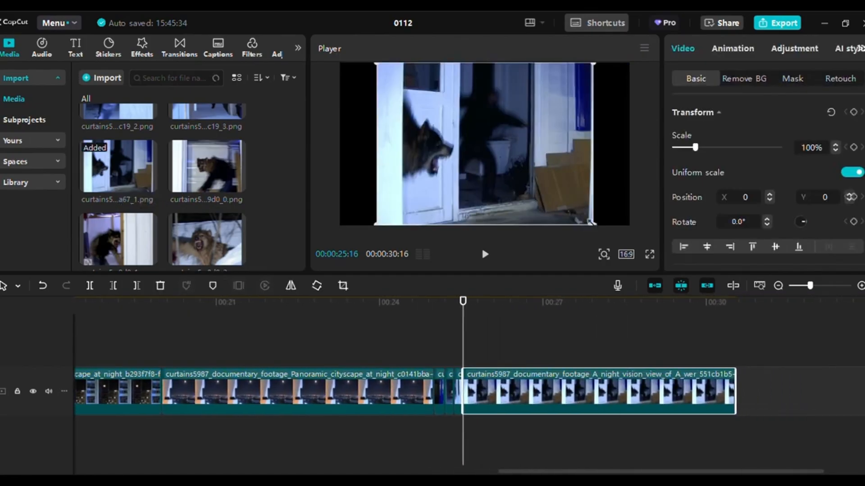
# Scale the doorway wolf clip to 134% to fill the frame and trim it to end at 00:00:25:20
pyautogui.moveTo(593, 224); pyautogui.dragTo(637, 266)
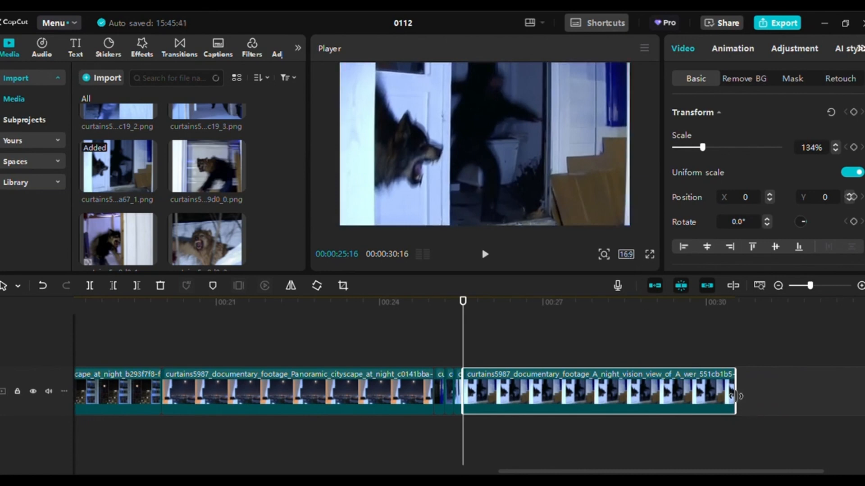
pyautogui.moveTo(736, 395); pyautogui.dragTo(471, 399)
pyautogui.click(646, 354)
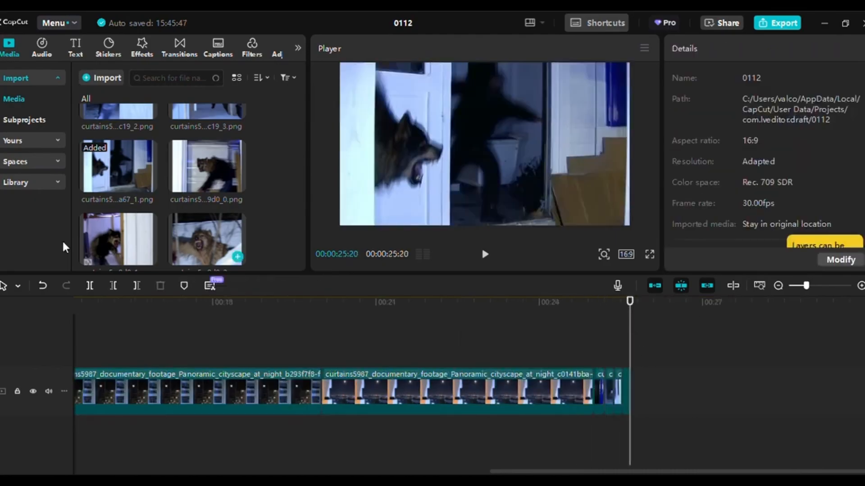
# Add the werewolf close-up ending in 9d0_0.png at 00:00:25:20, scaled to 134% and trimmed to end at 00:00:25:24
pyautogui.click(238, 184)
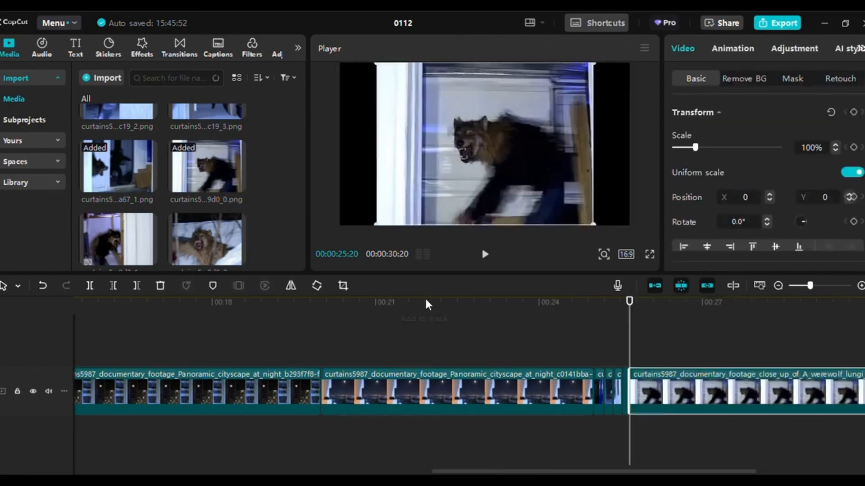
pyautogui.moveTo(575, 473); pyautogui.dragTo(646, 473)
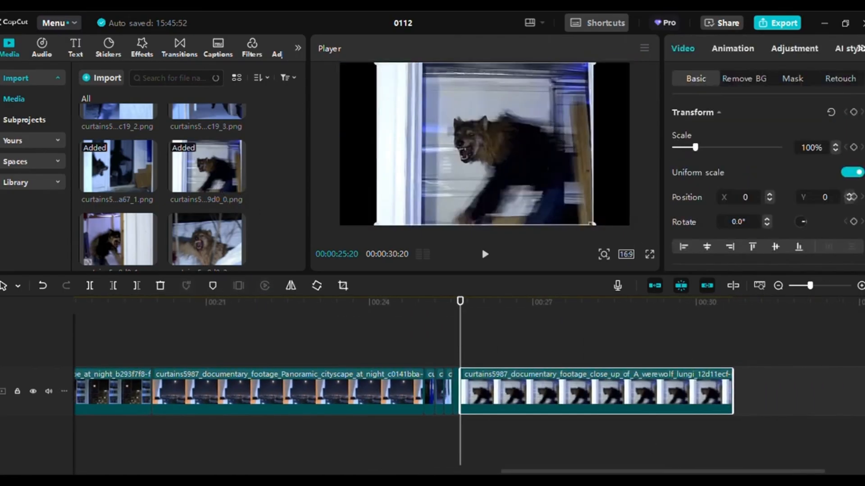
pyautogui.moveTo(590, 221); pyautogui.dragTo(630, 254)
pyautogui.moveTo(733, 396); pyautogui.dragTo(467, 397)
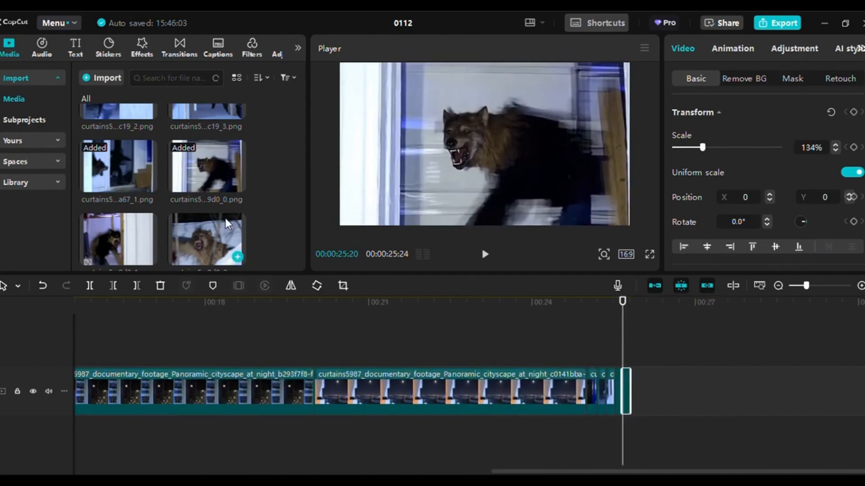
pyautogui.scroll(-3, 226, 218)
pyautogui.click(148, 140)
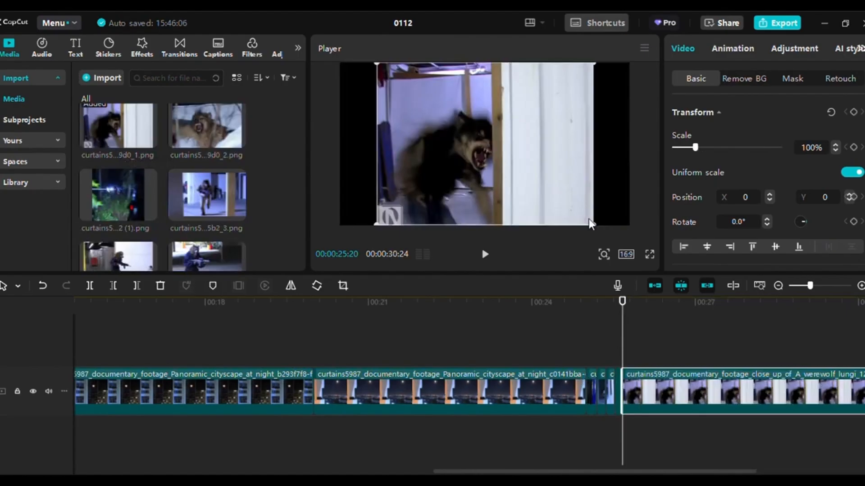
pyautogui.moveTo(592, 223); pyautogui.dragTo(639, 264)
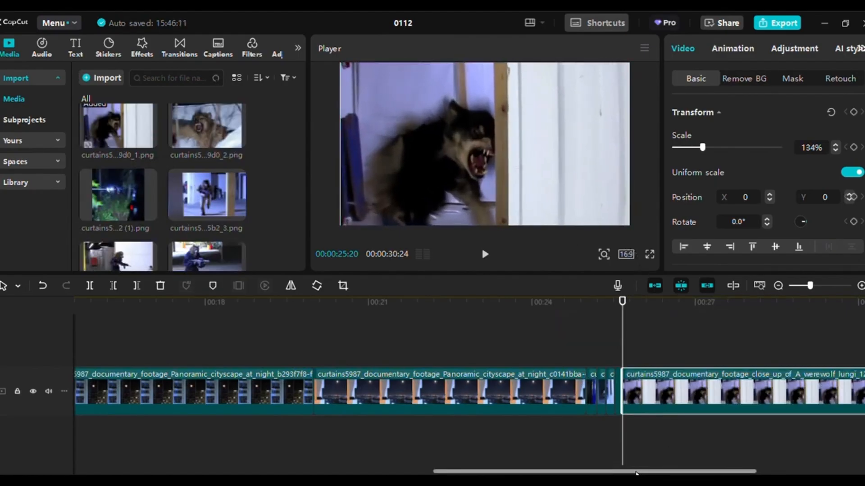
pyautogui.hscroll(5, 698, 404)
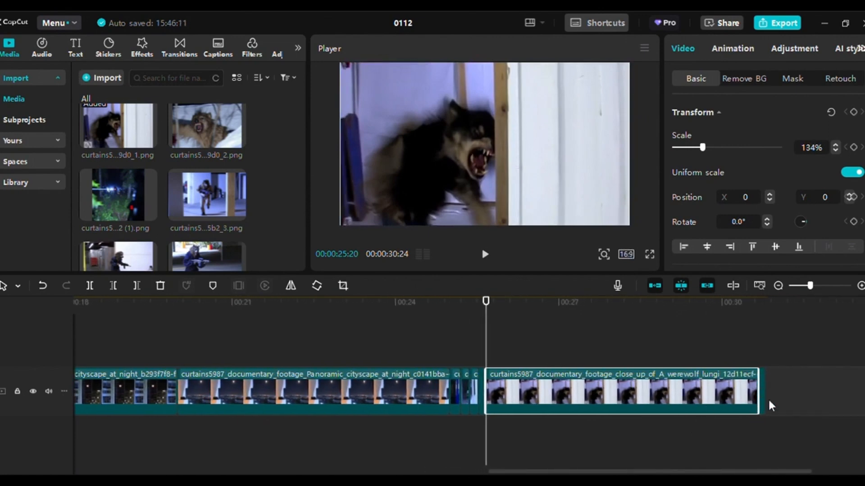
pyautogui.click(801, 391)
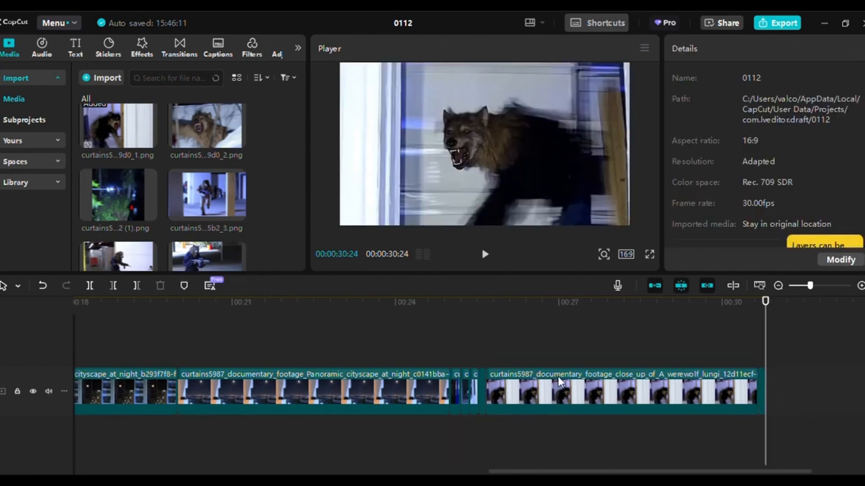
pyautogui.click(42, 286)
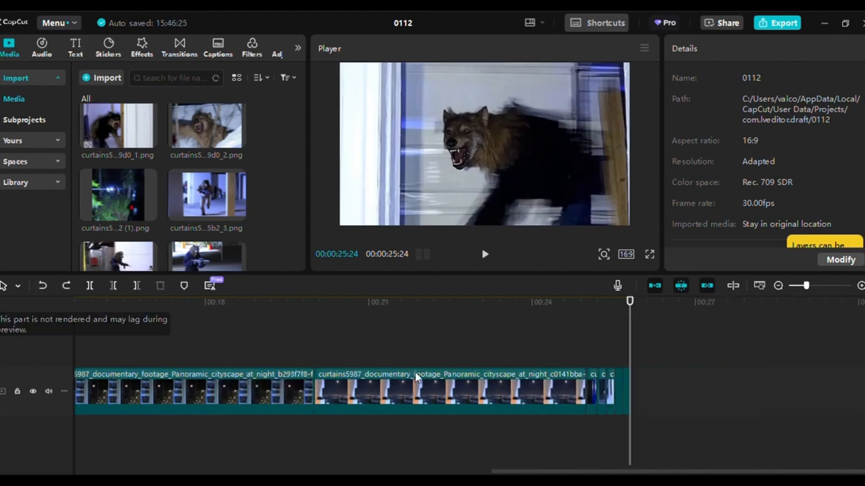
# Append the werewolf image ending in 9d0_1.png to the end of the timeline as a four-frame clip scaled to 134%
pyautogui.moveTo(631, 303); pyautogui.dragTo(677, 342)
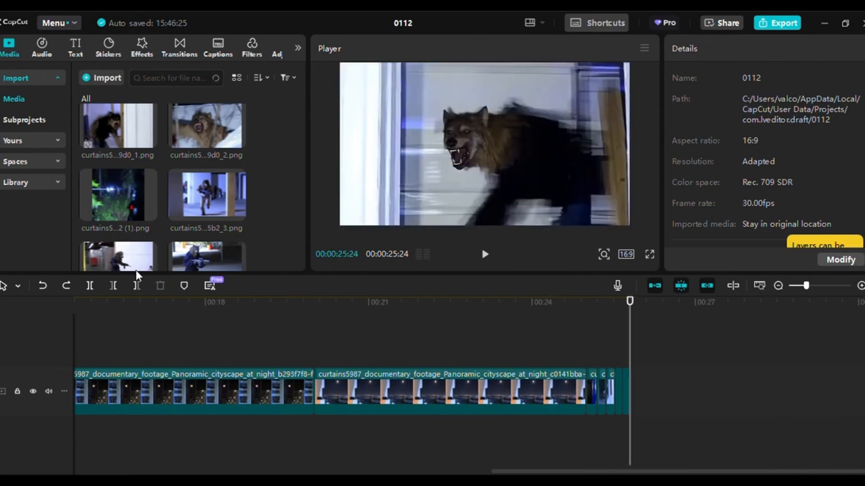
pyautogui.click(149, 139)
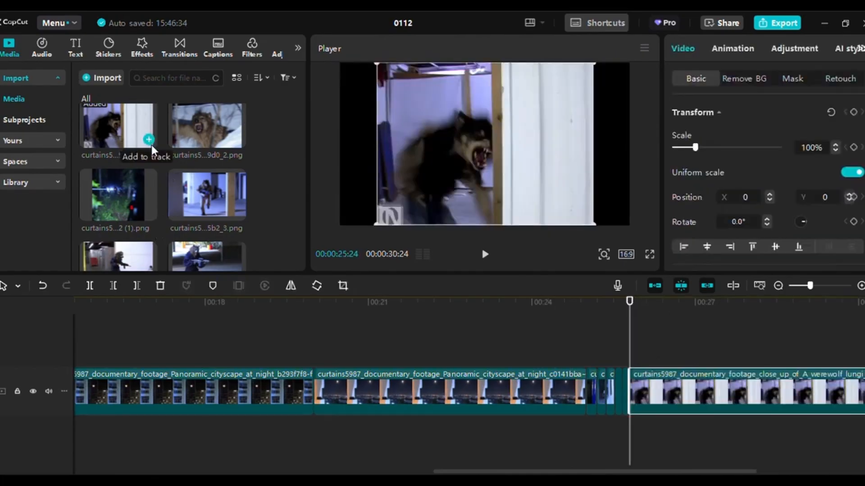
pyautogui.moveTo(618, 473); pyautogui.dragTo(649, 453)
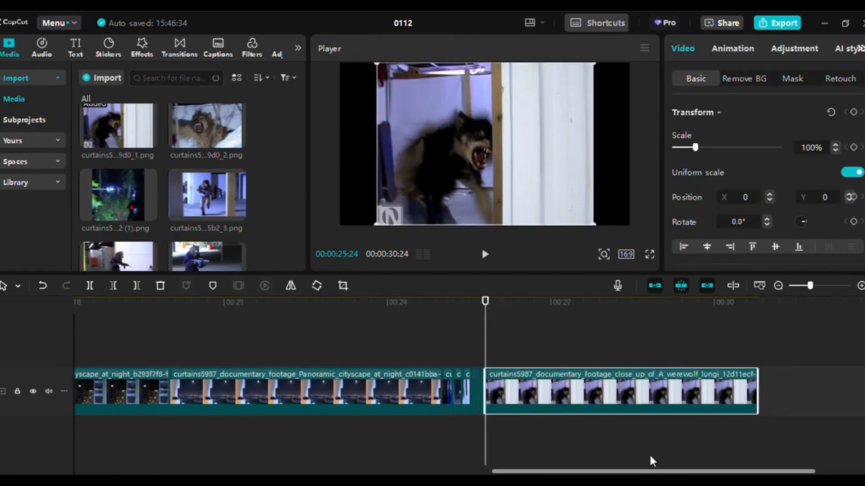
pyautogui.moveTo(596, 223); pyautogui.dragTo(649, 250)
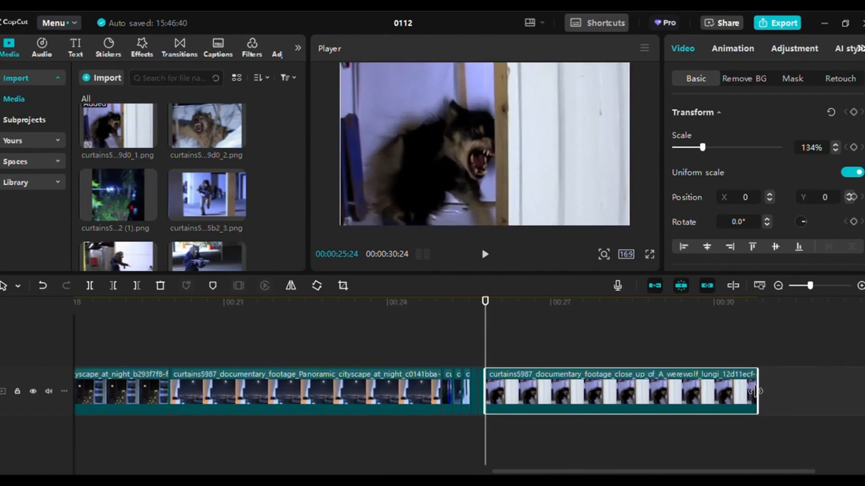
pyautogui.moveTo(755, 391); pyautogui.dragTo(485, 395)
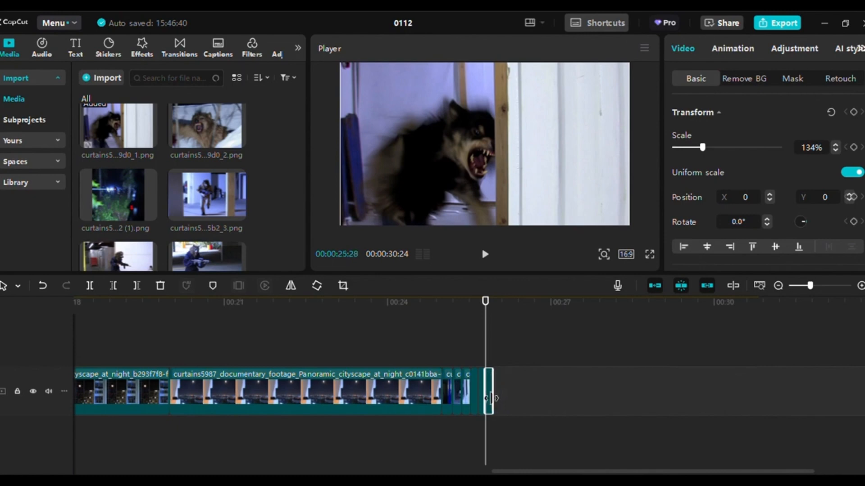
pyautogui.click(647, 358)
# Append the snowy werewolf image ending in 9d0_2.png after the last clip as a four-frame clip scaled to 134%
pyautogui.moveTo(626, 308); pyautogui.dragTo(667, 307)
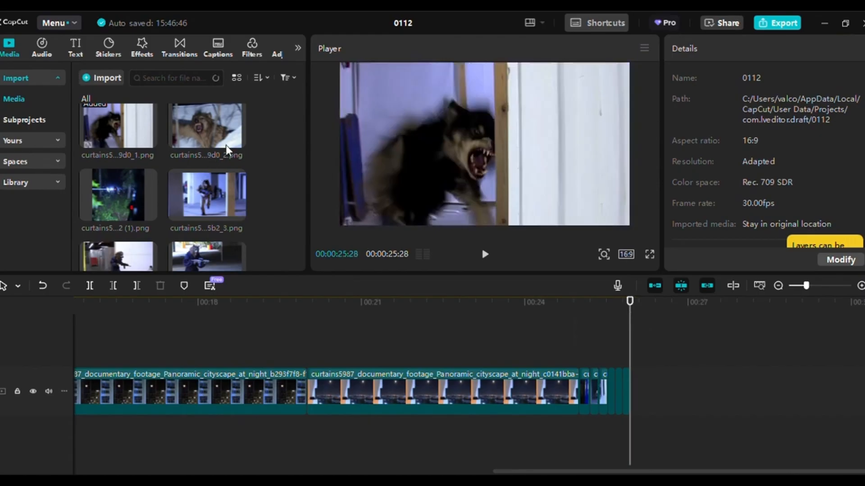
pyautogui.click(239, 142)
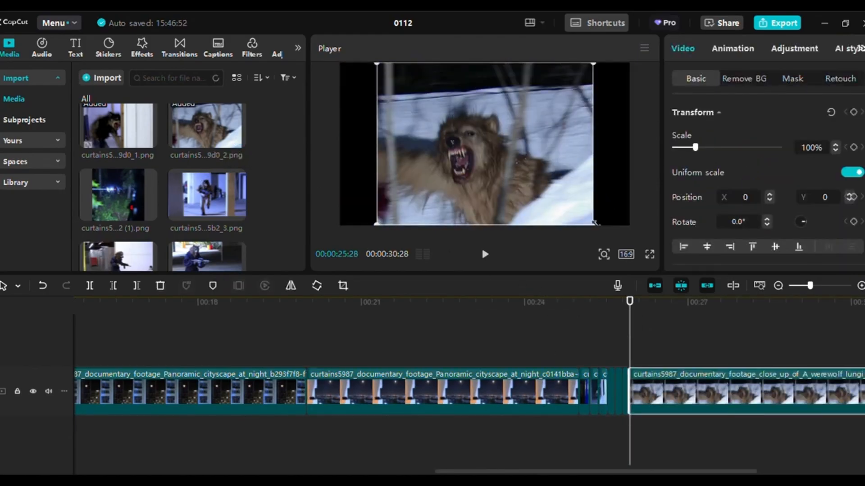
pyautogui.moveTo(591, 224); pyautogui.dragTo(642, 258)
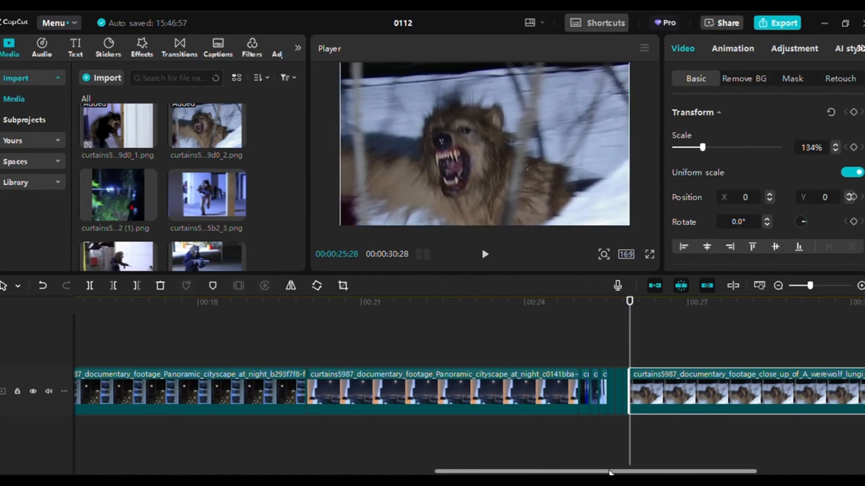
pyautogui.moveTo(610, 473); pyautogui.dragTo(675, 473)
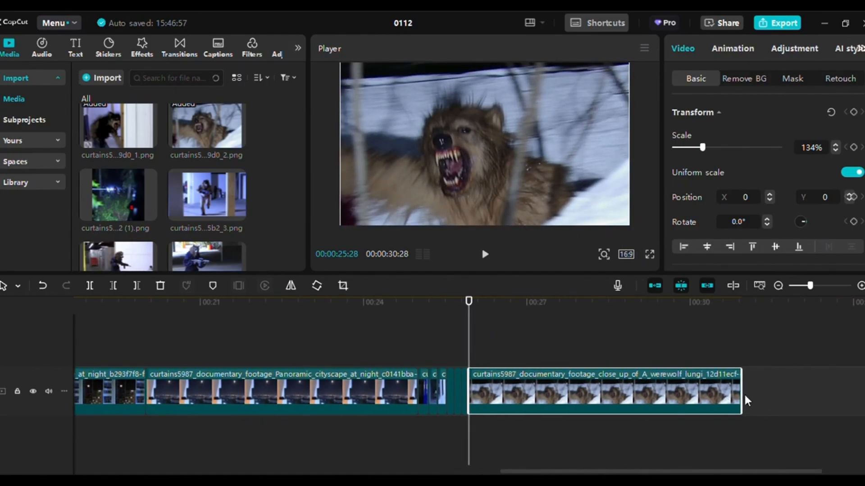
pyautogui.moveTo(742, 396); pyautogui.dragTo(473, 408)
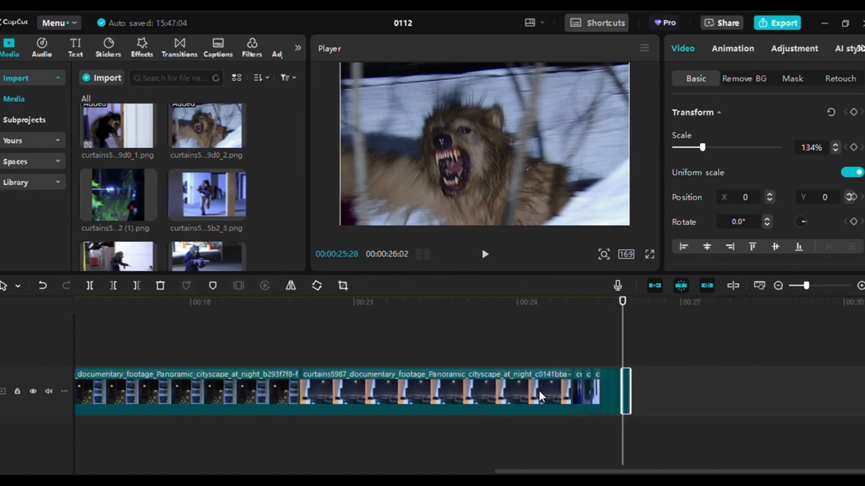
pyautogui.click(685, 353)
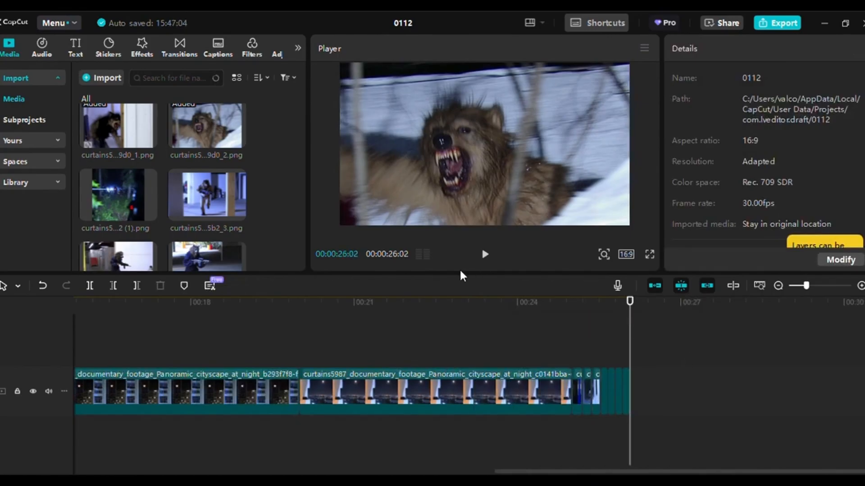
# Look through the imported media for an image to use as the next clip
pyautogui.click(485, 255)
pyautogui.scroll(-3, 272, 182)
pyautogui.scroll(-6, 270, 178)
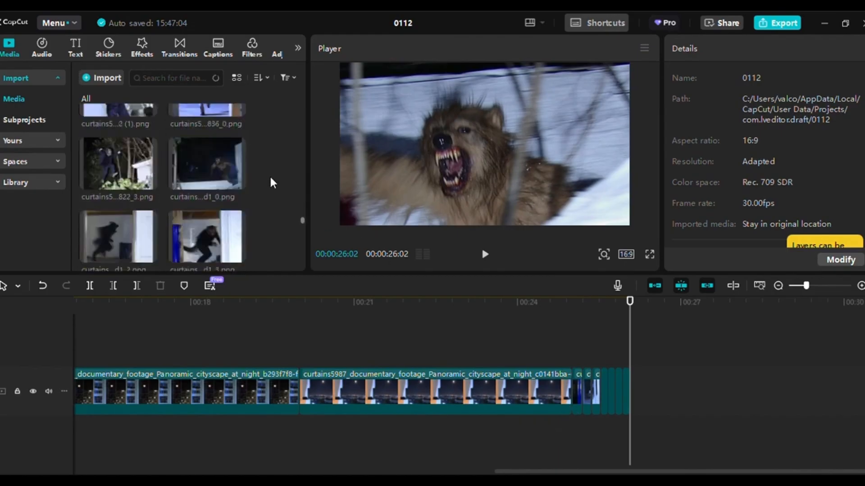
pyautogui.scroll(-5, 270, 182)
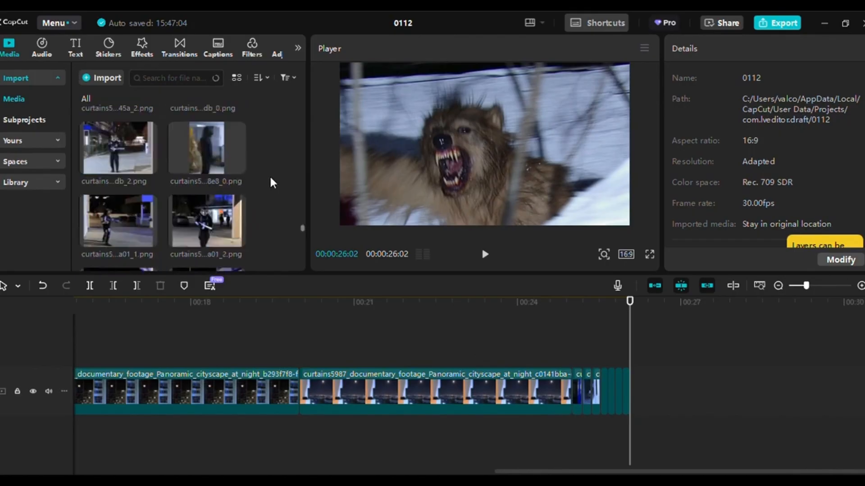
pyautogui.scroll(-2, 270, 183)
pyautogui.scroll(-5, 271, 183)
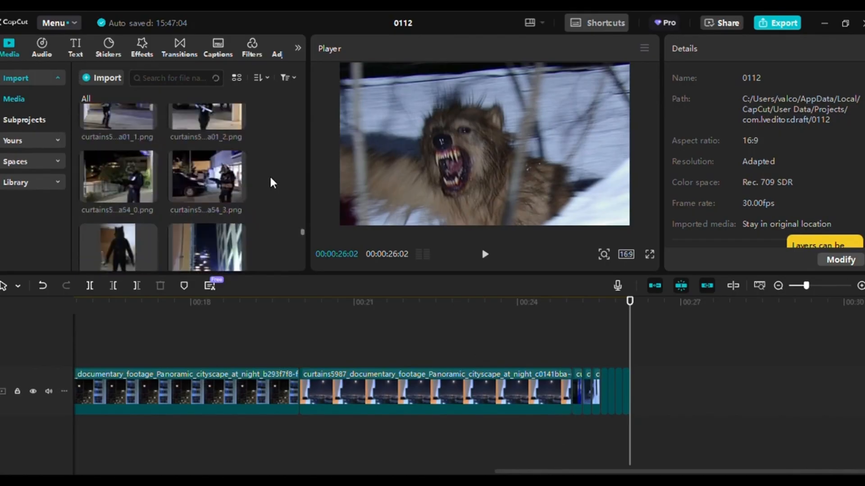
pyautogui.scroll(-5, 270, 183)
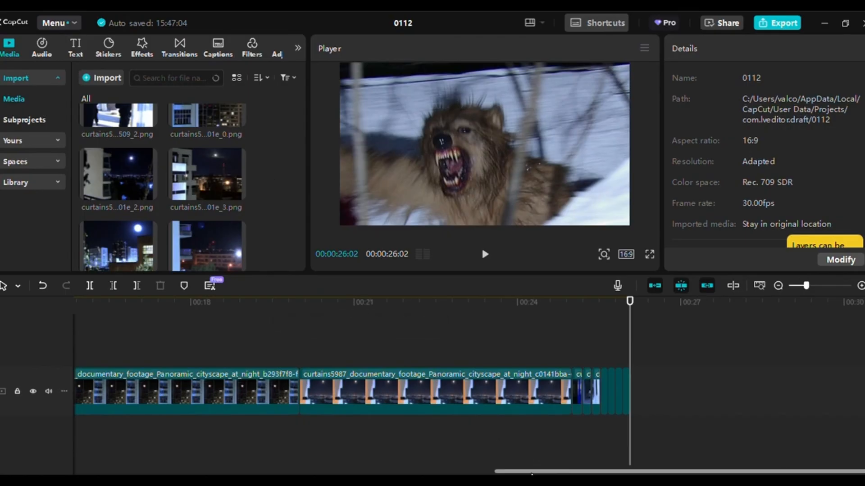
pyautogui.moveTo(531, 473)
pyautogui.mouseDown()
pyautogui.moveTo(242, 471)
pyautogui.moveTo(530, 471)
pyautogui.mouseUp()
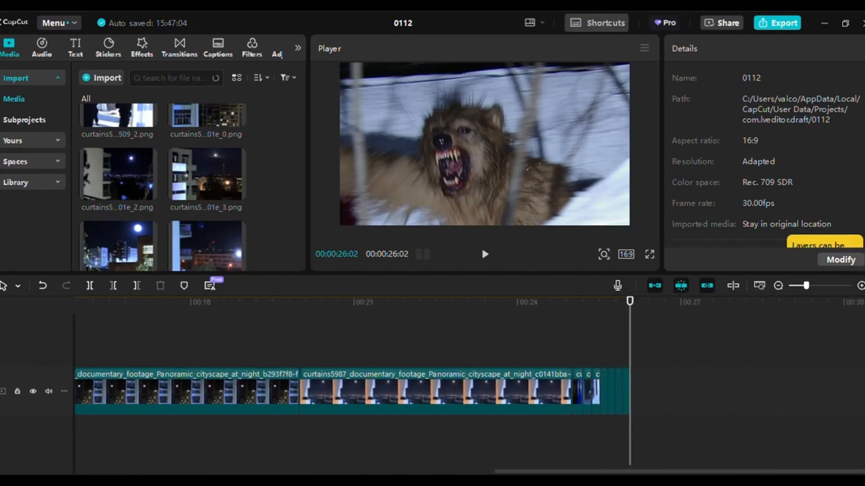
pyautogui.scroll(-1, 283, 236)
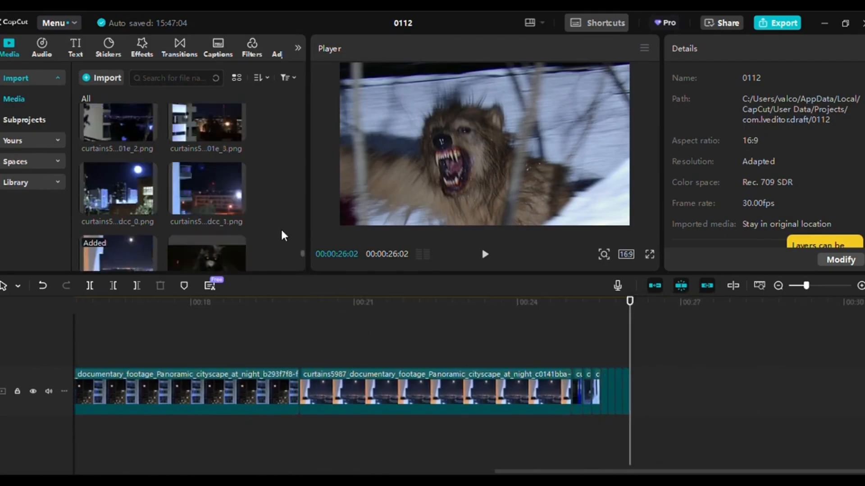
pyautogui.scroll(-1, 282, 233)
pyautogui.scroll(-1, 282, 233)
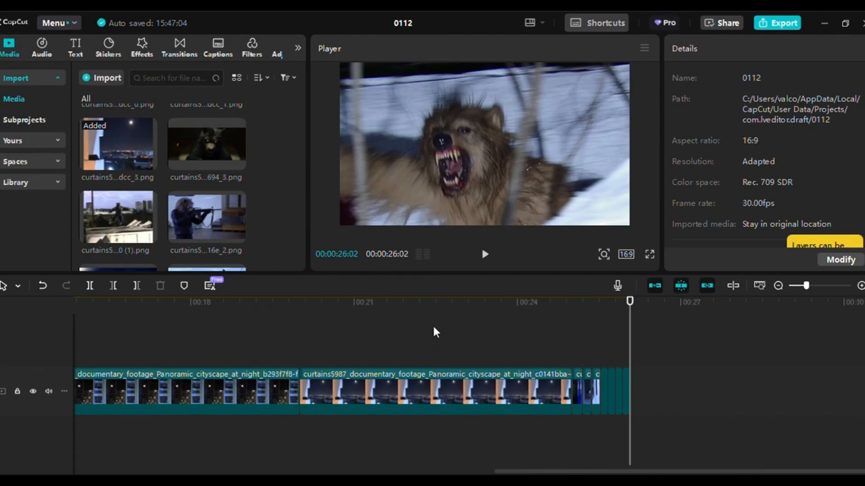
pyautogui.scroll(-4, 280, 191)
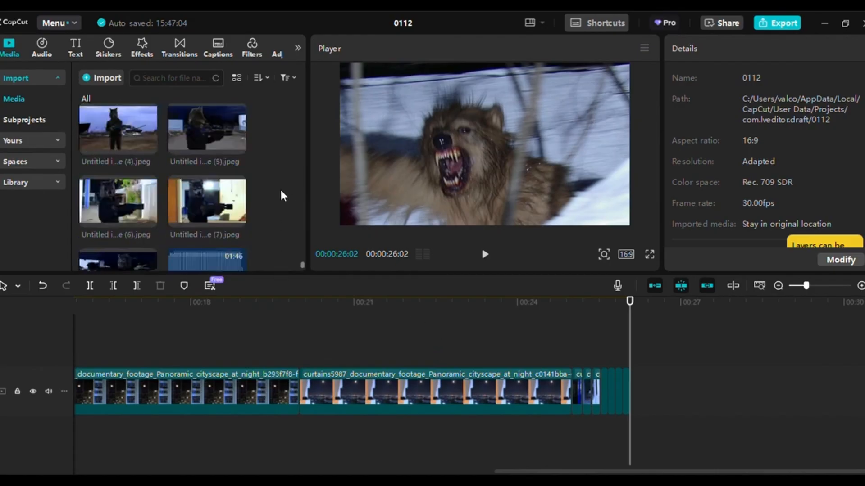
pyautogui.scroll(-8, 281, 192)
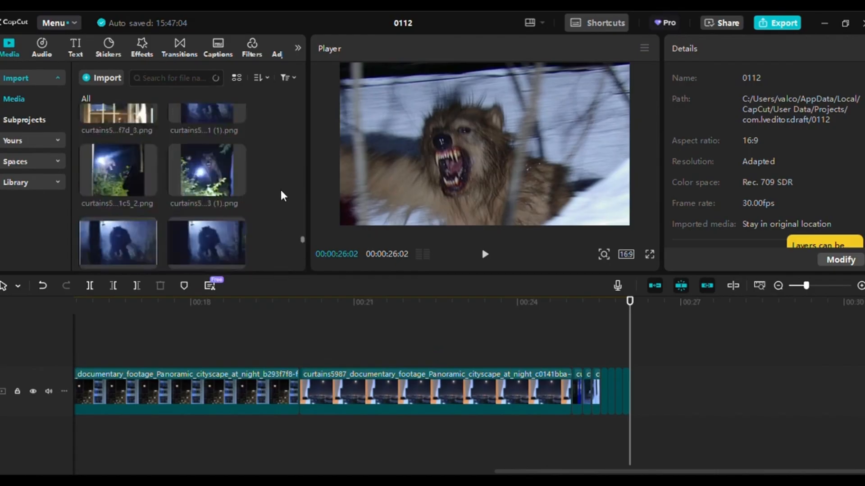
pyautogui.scroll(5, 281, 191)
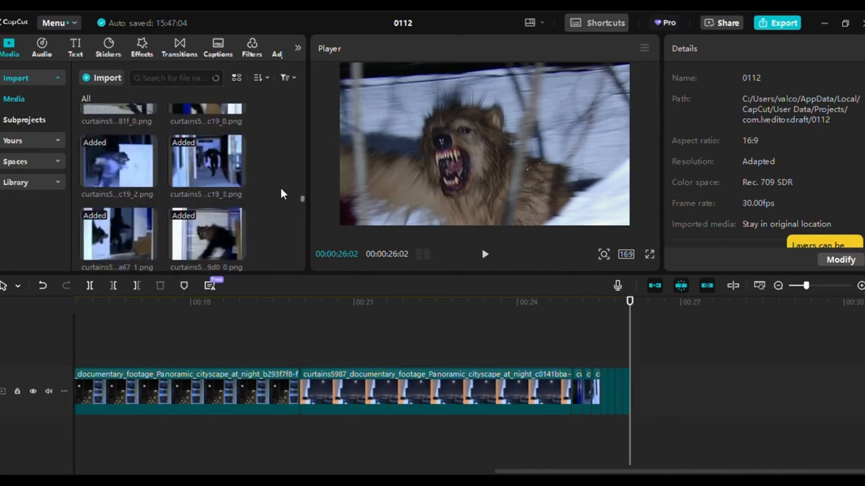
pyautogui.scroll(6, 281, 185)
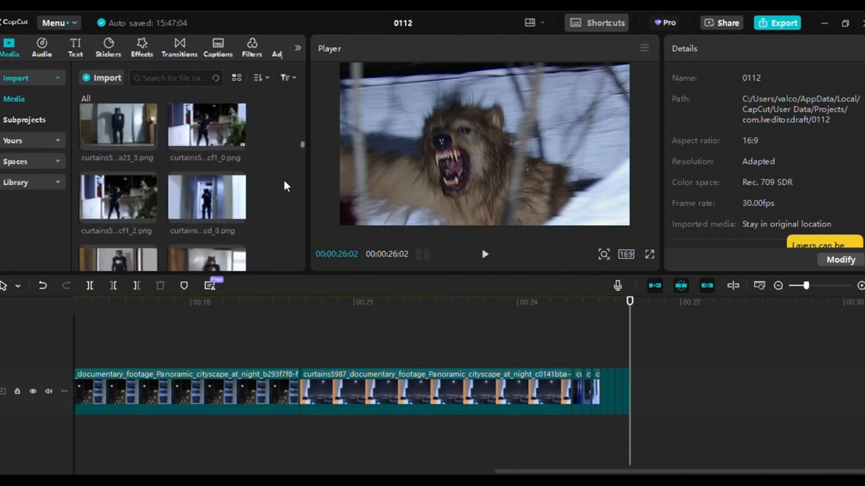
pyautogui.scroll(3, 284, 182)
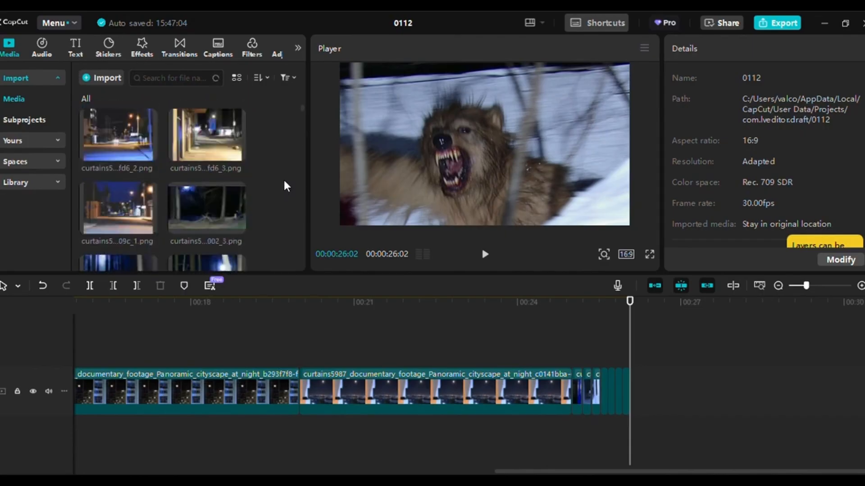
# Append the night street image ending in fd6_2.png to the end of the timeline and scale it to 134%
pyautogui.moveTo(629, 302); pyautogui.dragTo(662, 304)
pyautogui.click(147, 155)
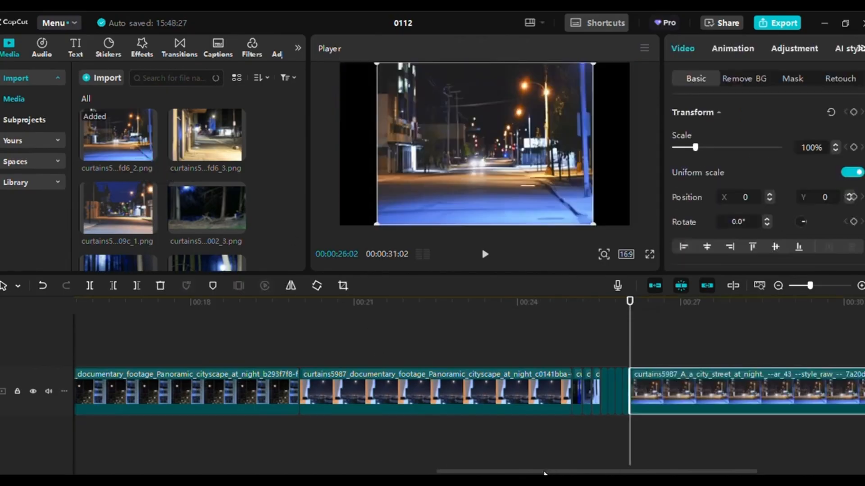
pyautogui.moveTo(545, 472); pyautogui.dragTo(654, 472)
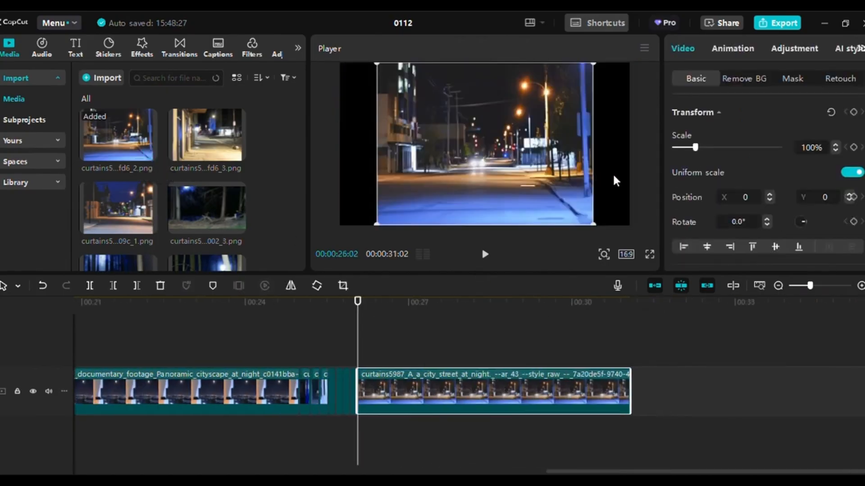
pyautogui.moveTo(590, 221); pyautogui.dragTo(647, 255)
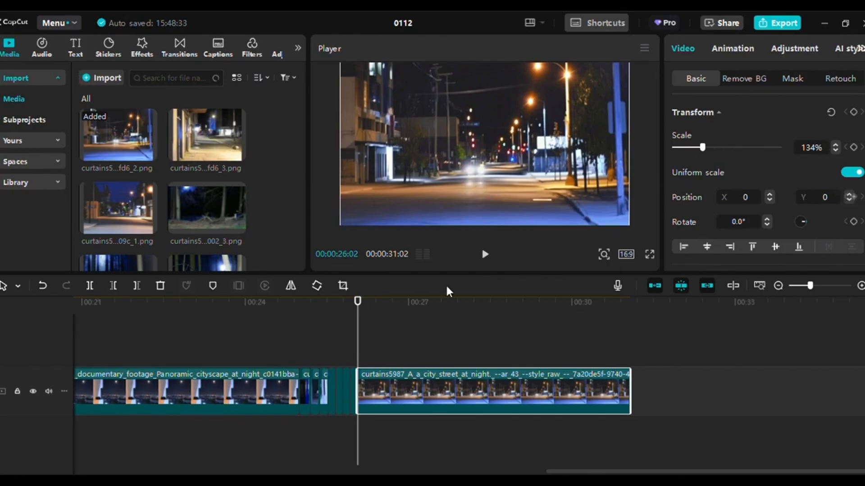
# Animate the street clip's position with keyframes from Y 0 at its start to Y -365 at its end
pyautogui.moveTo(356, 303); pyautogui.dragTo(696, 302)
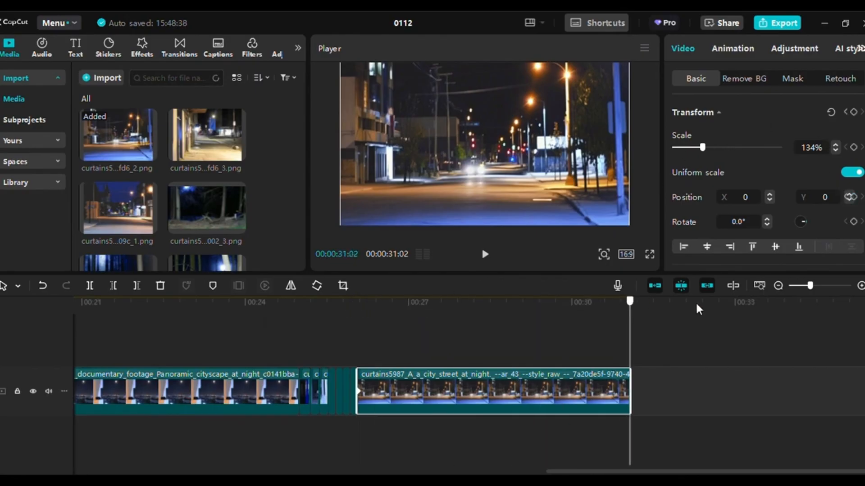
pyautogui.moveTo(566, 158); pyautogui.dragTo(566, 185)
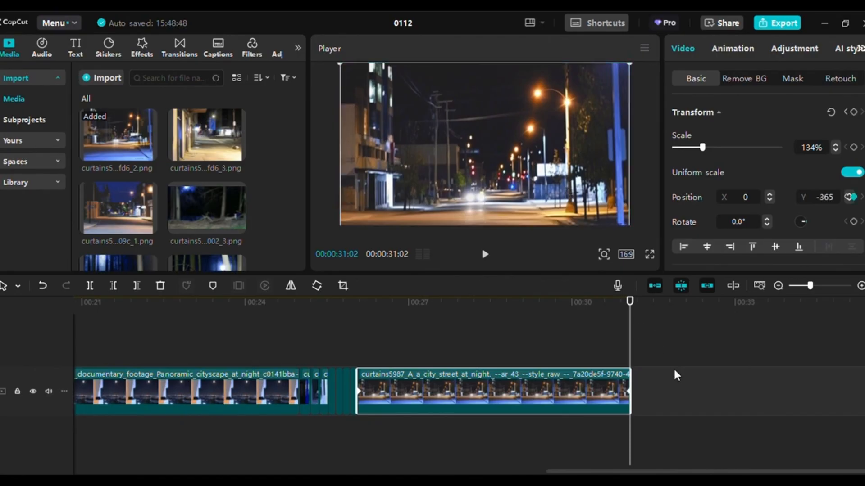
# Append the night sidewalk image ending in fd6_3.png after the street clip and scale it to 134%
pyautogui.click(644, 331)
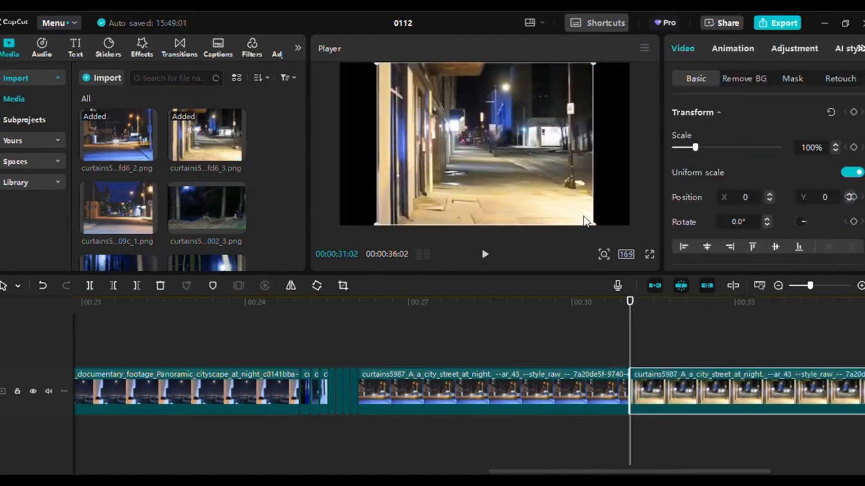
pyautogui.moveTo(589, 222); pyautogui.dragTo(644, 247)
pyautogui.moveTo(667, 471); pyautogui.dragTo(753, 472)
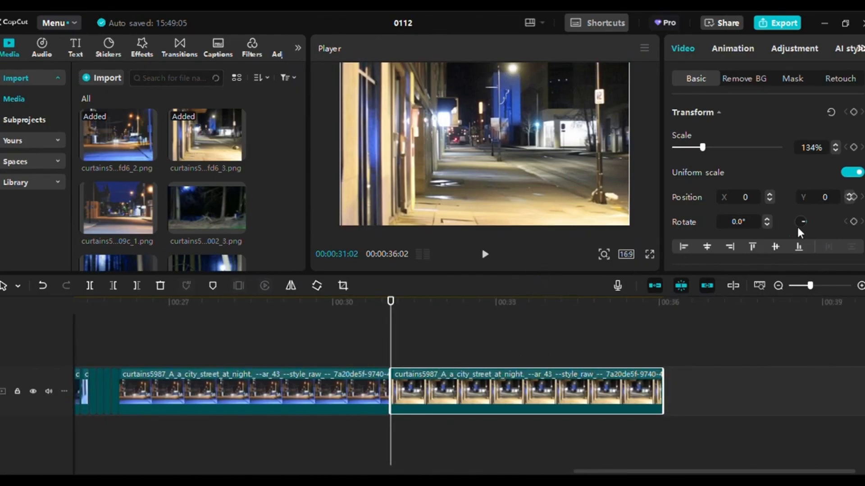
# Animate the sidewalk clip with a position keyframe at its start and the image shifted vertically downward at its end
pyautogui.click(849, 197)
pyautogui.moveTo(391, 301); pyautogui.dragTo(759, 301)
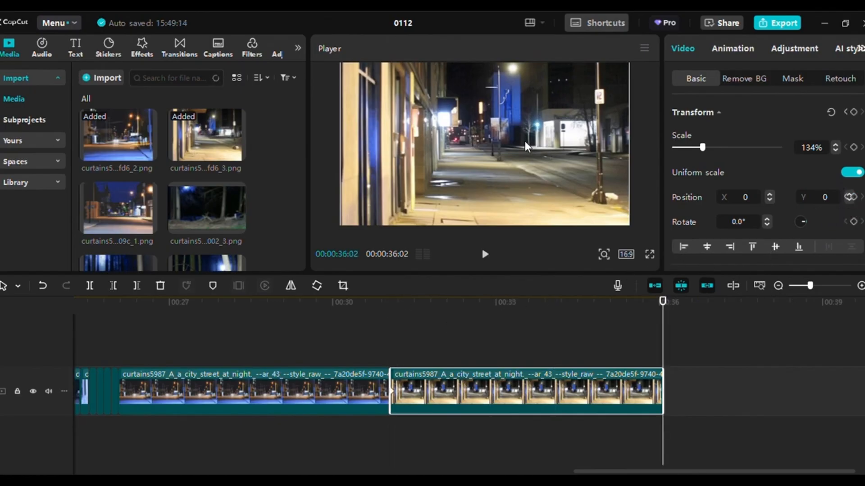
pyautogui.moveTo(513, 120); pyautogui.dragTo(518, 147)
pyautogui.click(686, 328)
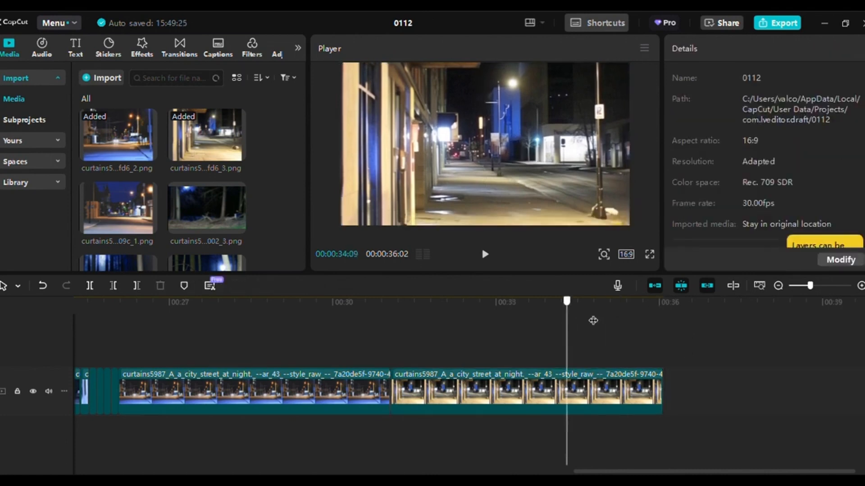
# Find the armoured werewolf image ending in 7cb_2.png in the imported media and append it after the sidewalk clip
pyautogui.scroll(-3, 293, 206)
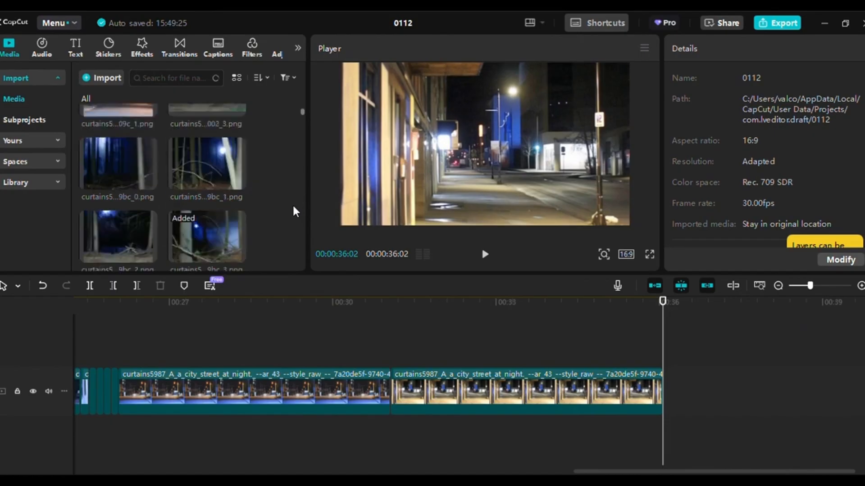
pyautogui.scroll(3, 293, 206)
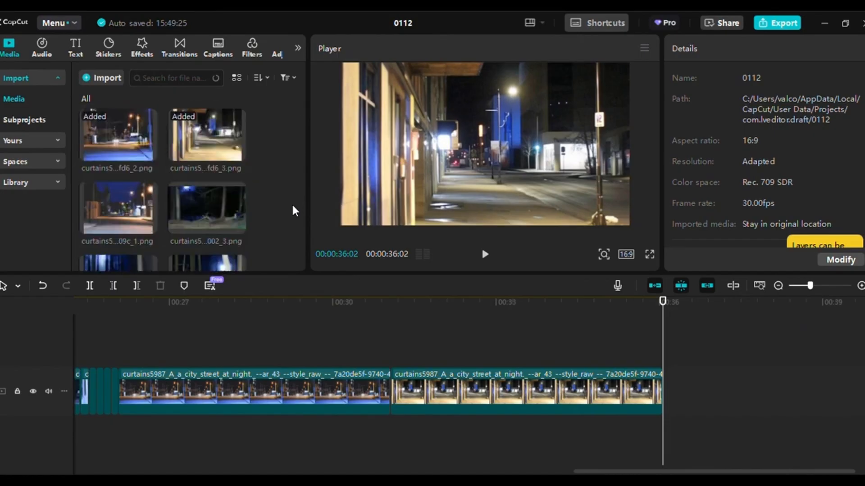
pyautogui.scroll(-5, 292, 207)
pyautogui.scroll(4, 293, 206)
pyautogui.scroll(-4, 294, 199)
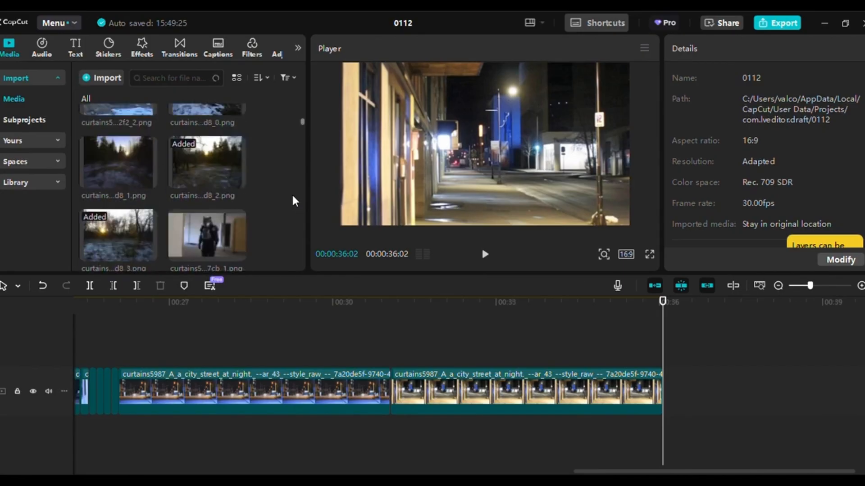
pyautogui.scroll(-2, 294, 201)
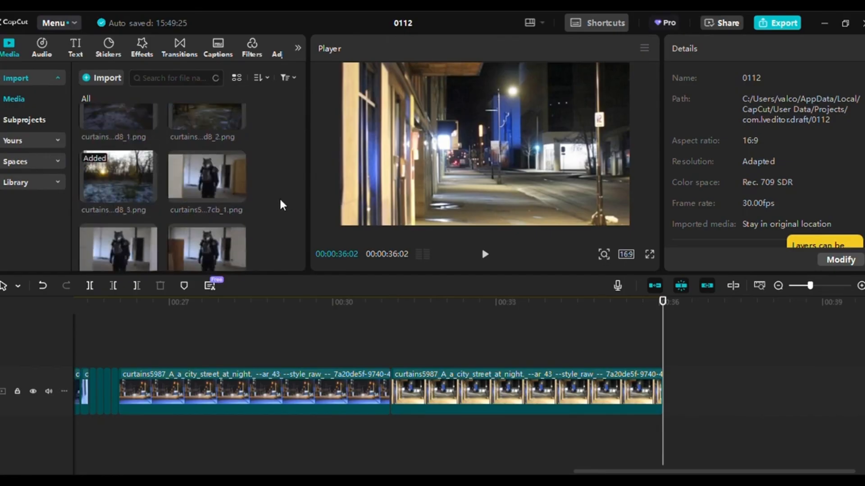
pyautogui.scroll(-2, 279, 198)
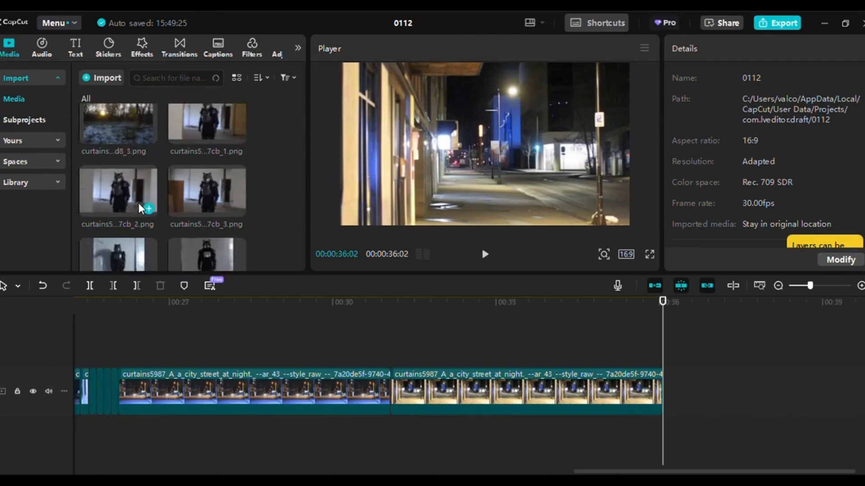
pyautogui.click(148, 209)
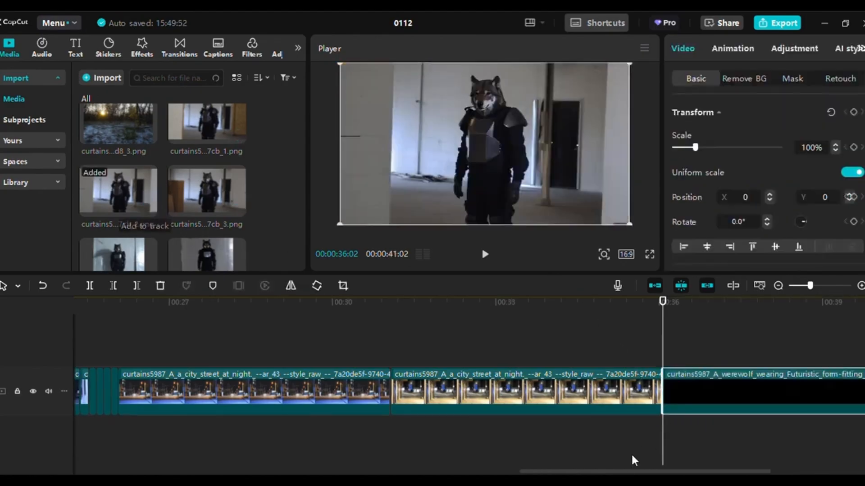
# Animate the new werewolf clip's scale with keyframes from 100% at its start to 103% at its end
pyautogui.hscroll(5, 541, 345)
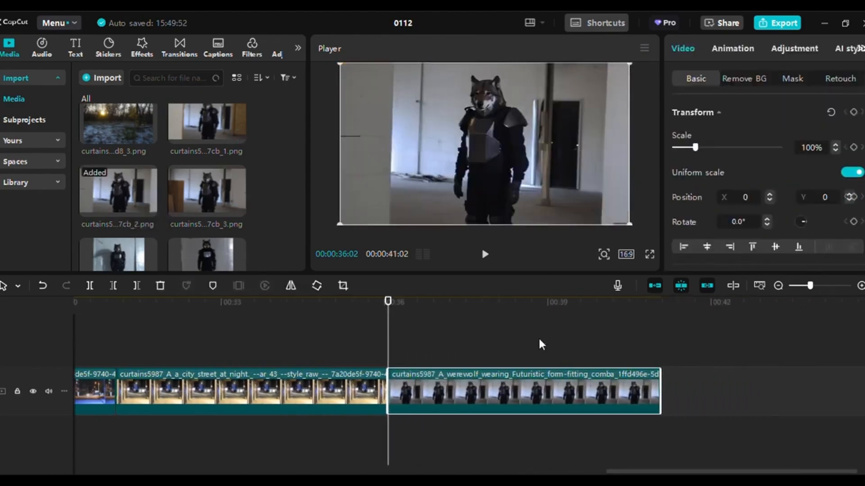
pyautogui.moveTo(388, 305)
pyautogui.mouseDown()
pyautogui.moveTo(652, 307)
pyautogui.moveTo(670, 299)
pyautogui.moveTo(410, 310)
pyautogui.moveTo(390, 321)
pyautogui.mouseUp()
pyautogui.scroll(-3, 792, 220)
pyautogui.scroll(3, 792, 219)
pyautogui.click(854, 147)
pyautogui.moveTo(388, 297); pyautogui.dragTo(696, 286)
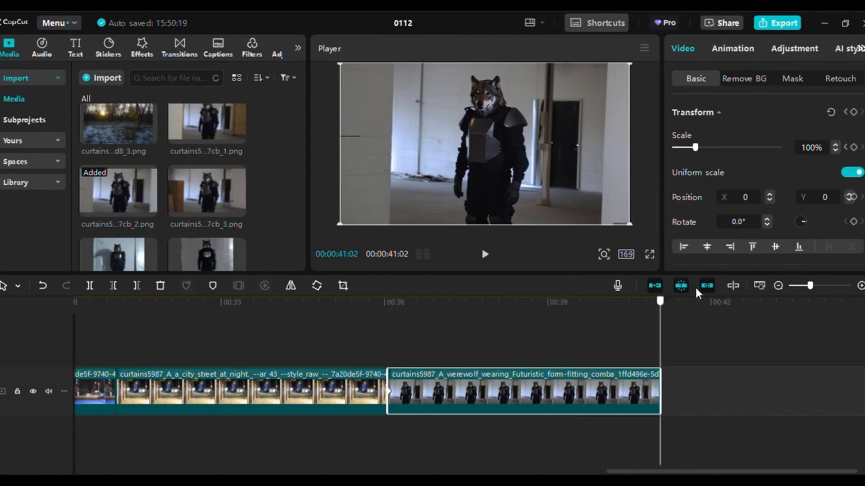
pyautogui.click(835, 145)
pyautogui.click(835, 145)
pyautogui.click(835, 145)
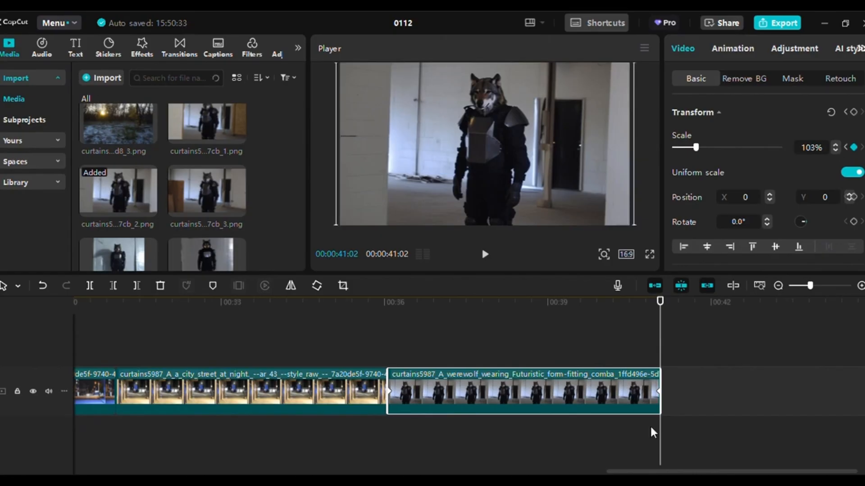
pyautogui.moveTo(660, 303); pyautogui.dragTo(689, 336)
pyautogui.click(706, 328)
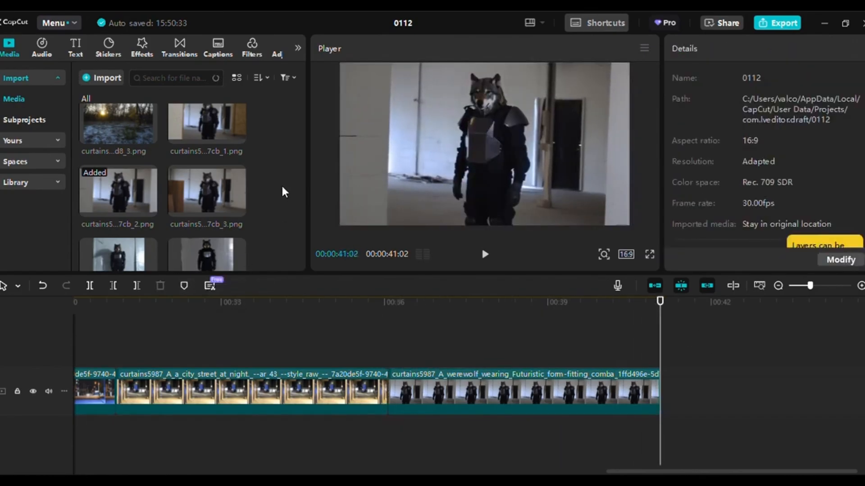
pyautogui.scroll(-3, 281, 183)
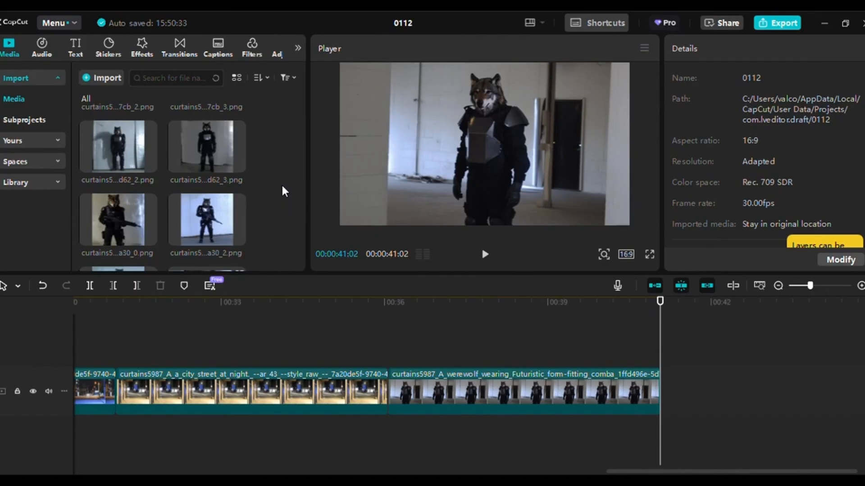
pyautogui.scroll(2, 283, 187)
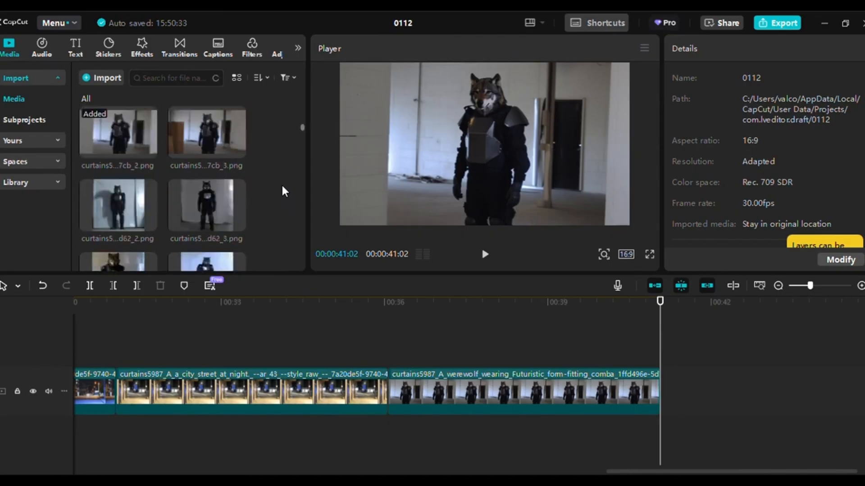
pyautogui.scroll(-2, 281, 183)
pyautogui.scroll(2, 288, 163)
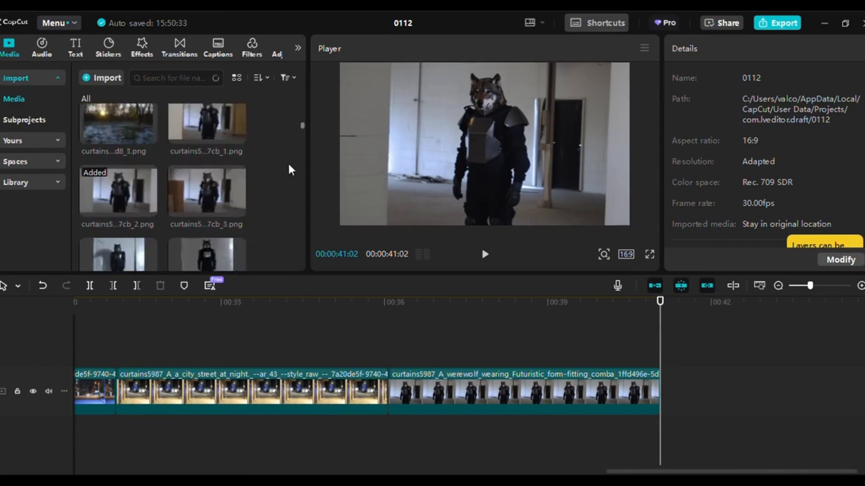
pyautogui.moveTo(242, 215)
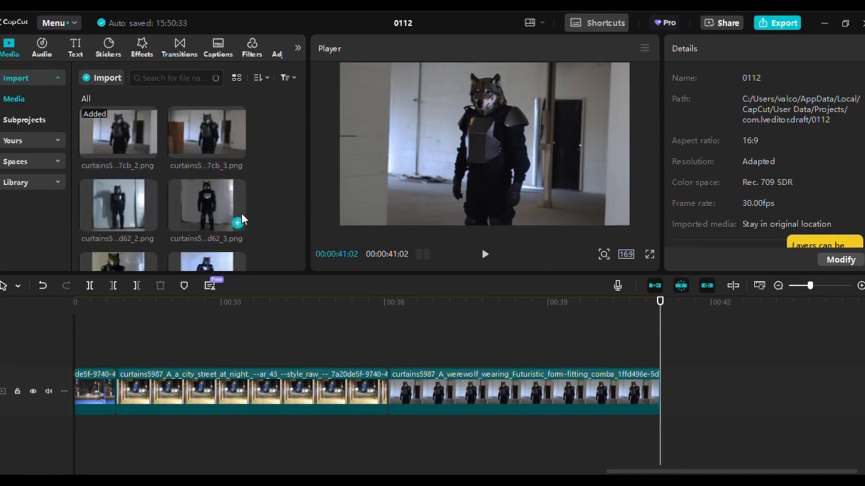
pyautogui.moveTo(137, 221)
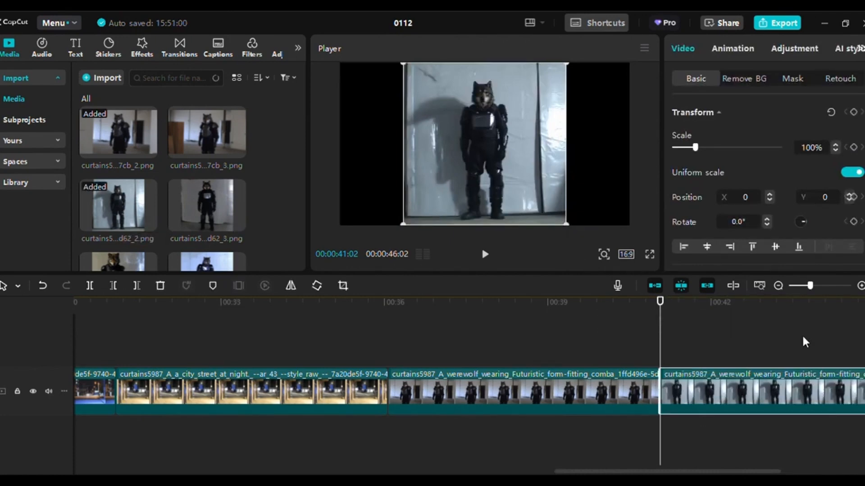
pyautogui.press('Delete')
# Append the standing werewolf image ending in d62_2.png to the end of the timeline and scale it to 177%
pyautogui.scroll(-3, 266, 201)
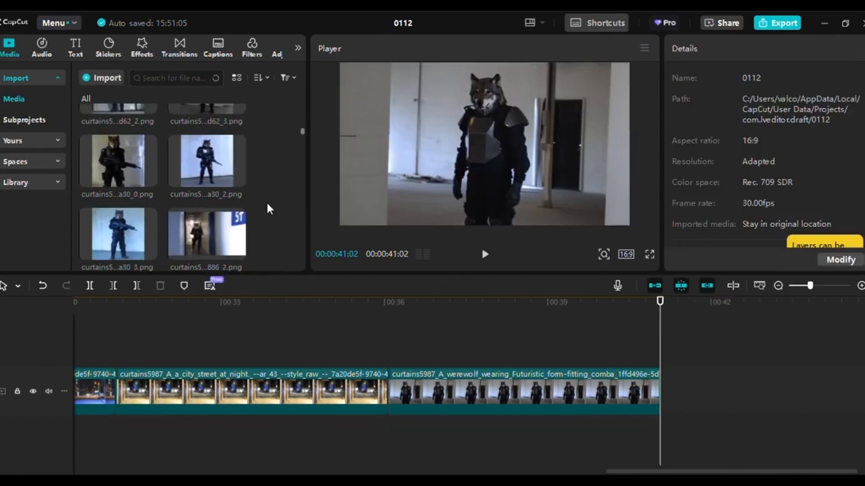
pyautogui.scroll(2, 264, 187)
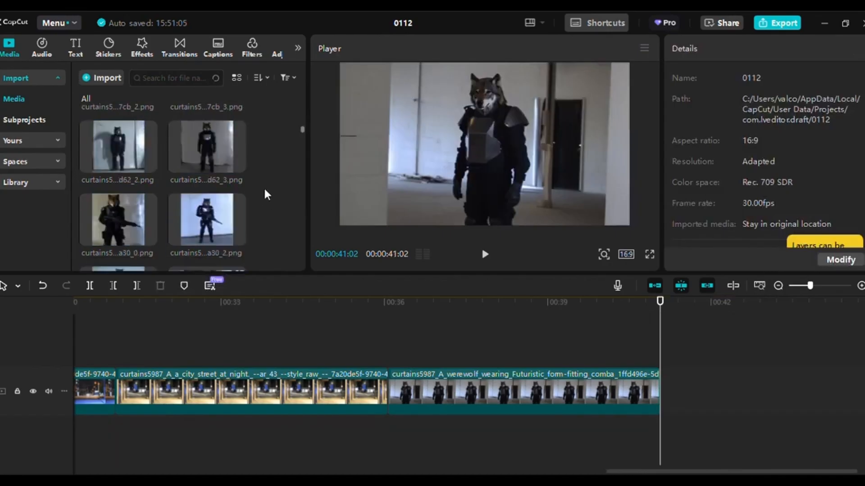
pyautogui.scroll(2, 263, 186)
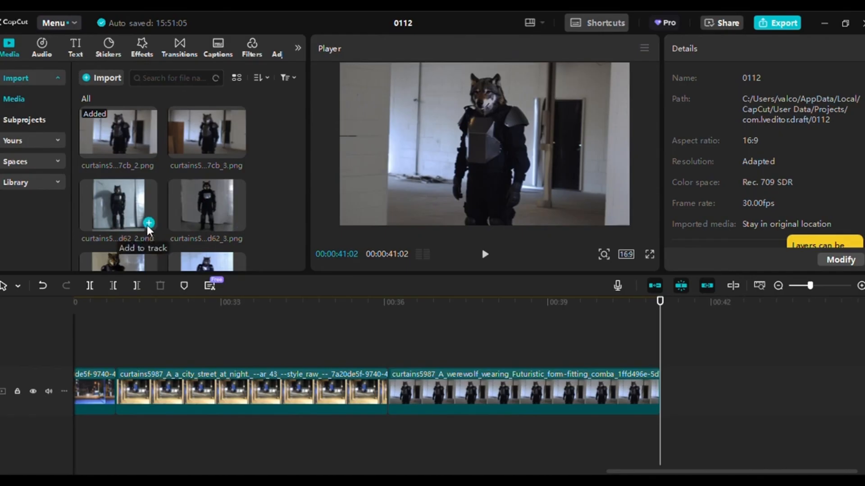
pyautogui.click(148, 223)
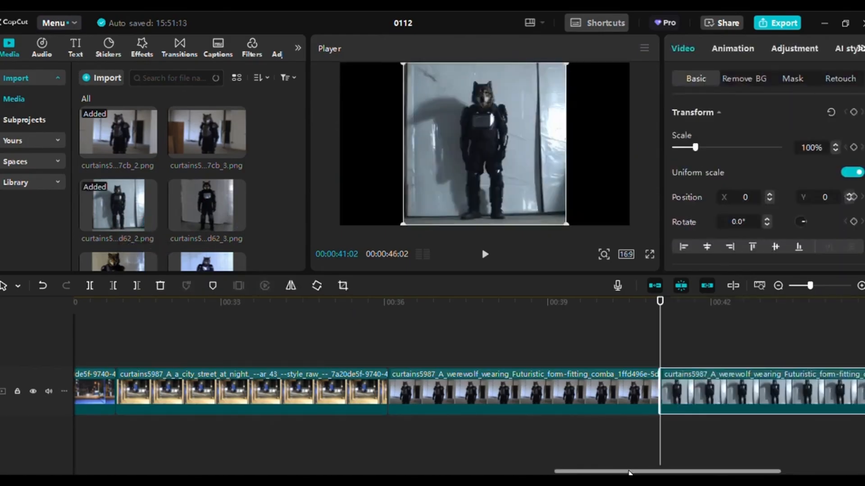
pyautogui.moveTo(630, 473); pyautogui.dragTo(716, 473)
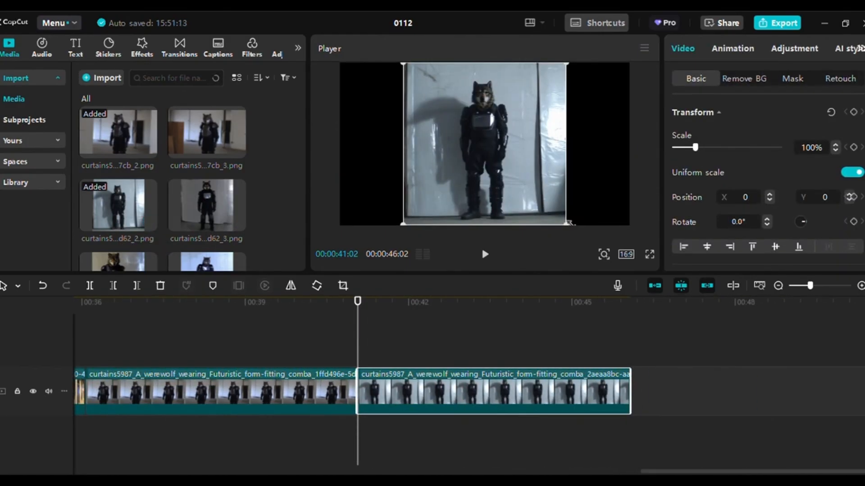
pyautogui.moveTo(569, 223); pyautogui.dragTo(669, 268)
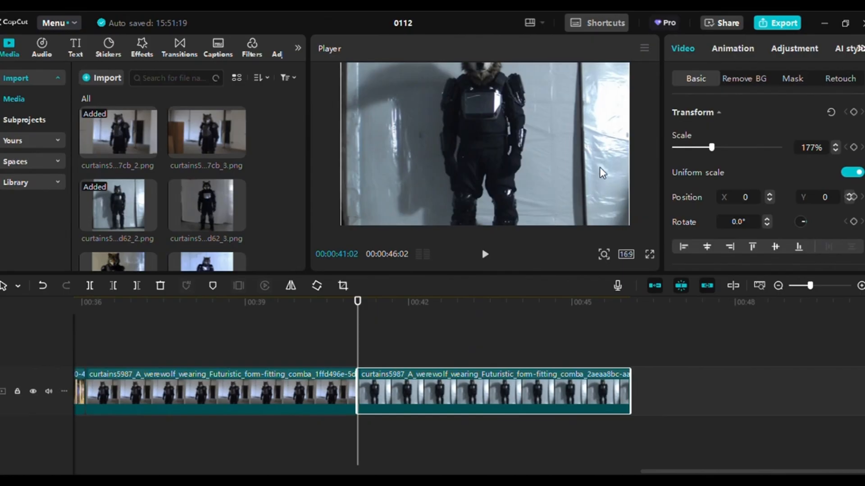
# Animate the standing werewolf clip's position with keyframes from Y 834 at its start to Y -462 at its end
pyautogui.moveTo(575, 205); pyautogui.dragTo(577, 139)
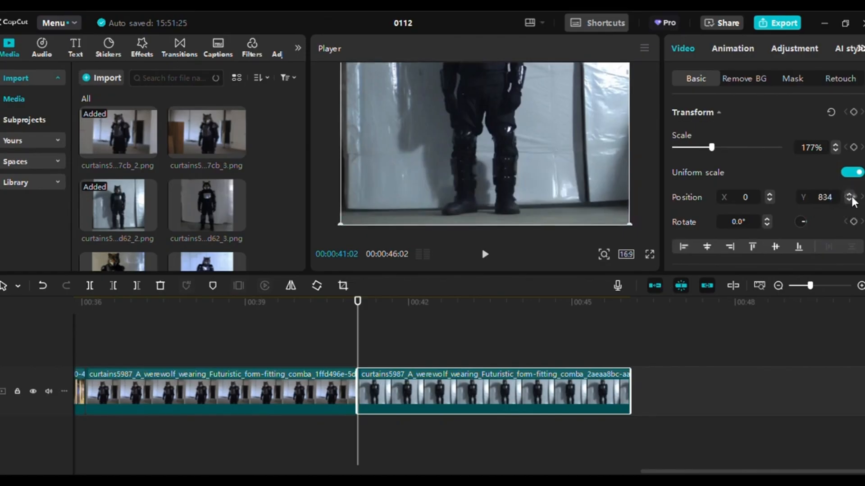
pyautogui.click(852, 198)
pyautogui.press('Down')
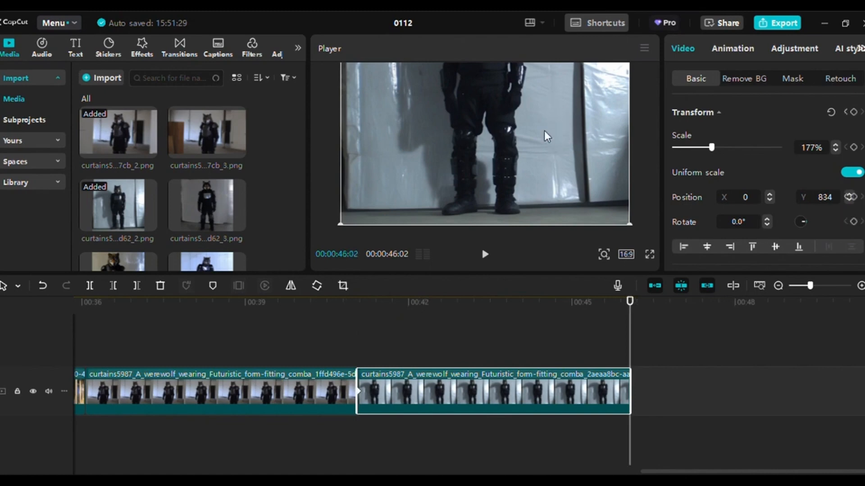
pyautogui.moveTo(468, 104); pyautogui.dragTo(466, 231)
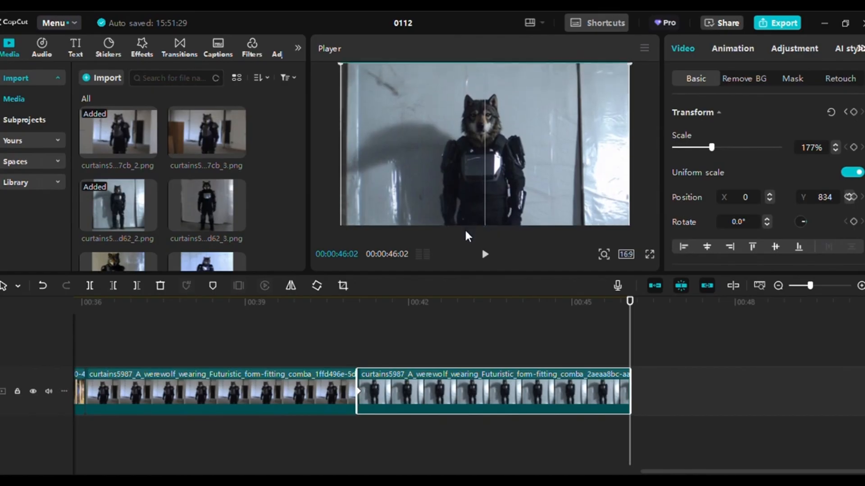
pyautogui.moveTo(466, 231); pyautogui.dragTo(471, 204)
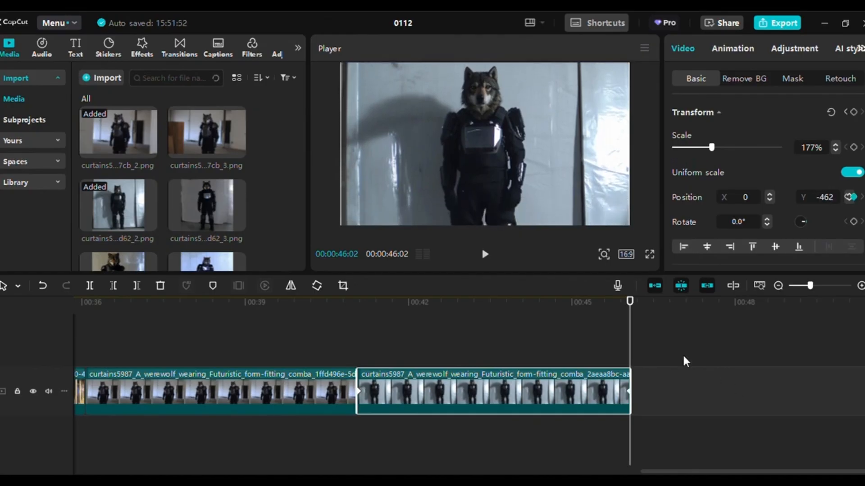
pyautogui.click(656, 345)
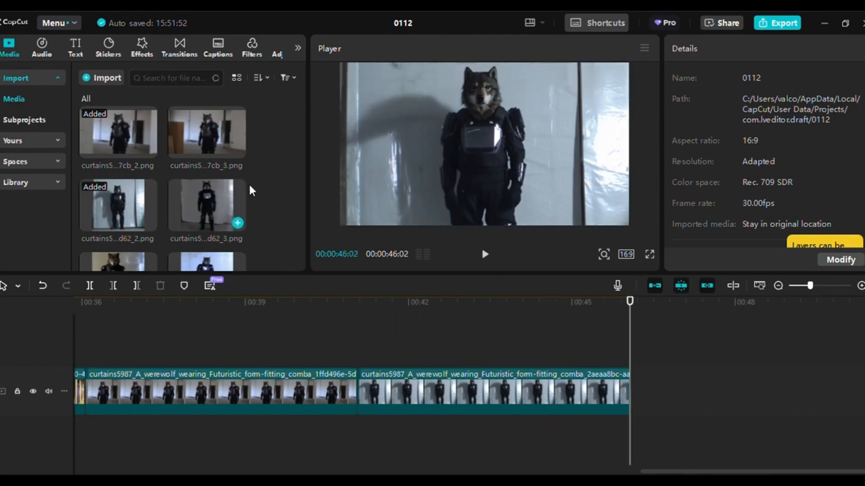
# Append the rifle-holding werewolf image ending in a30_0.png to the end of the timeline and scale it to 177%
pyautogui.scroll(-2, 259, 183)
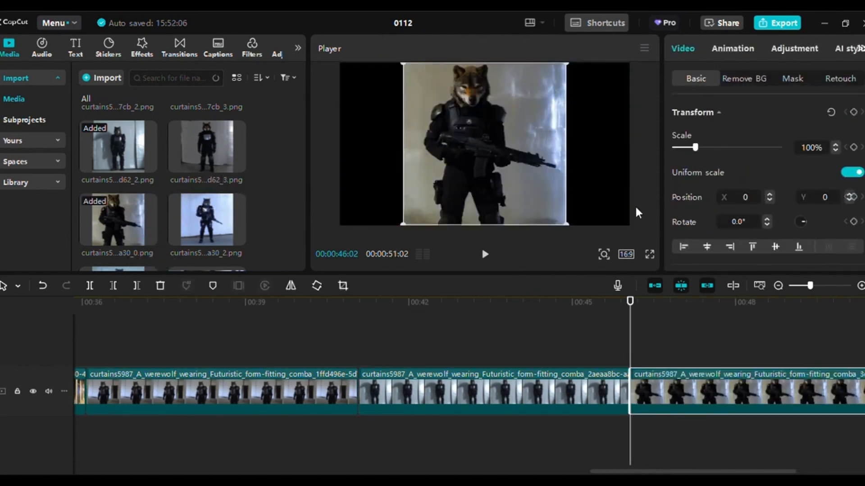
pyautogui.moveTo(566, 227); pyautogui.dragTo(672, 265)
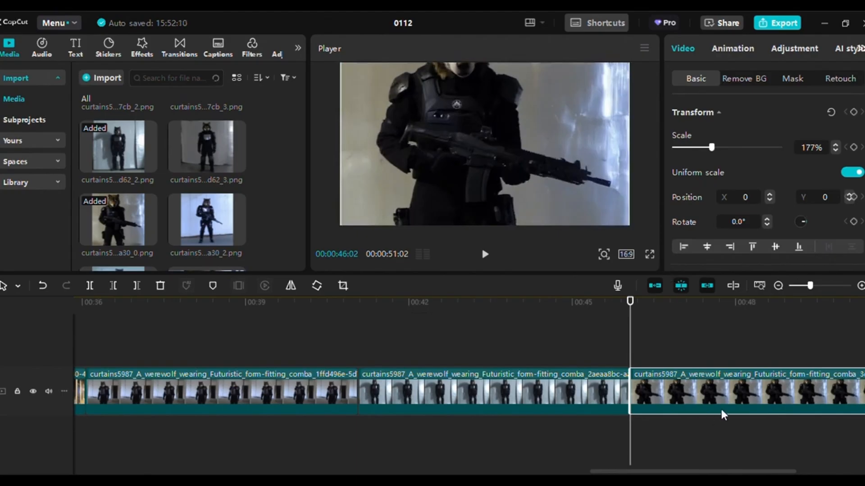
pyautogui.moveTo(692, 472); pyautogui.dragTo(742, 472)
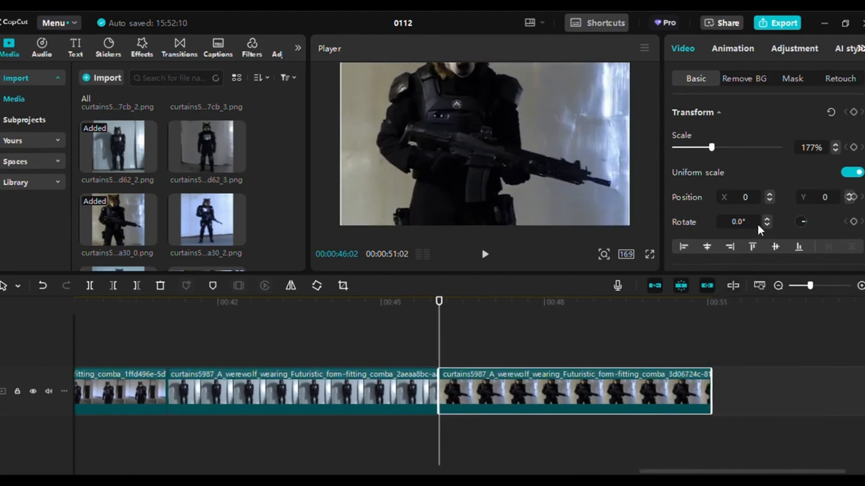
# Animate the rifle-holding werewolf clip's position with keyframes from Y 0 at its start to Y -834 at its end
pyautogui.click(851, 197)
pyautogui.moveTo(439, 301); pyautogui.dragTo(613, 301)
pyautogui.moveTo(695, 306); pyautogui.dragTo(758, 306)
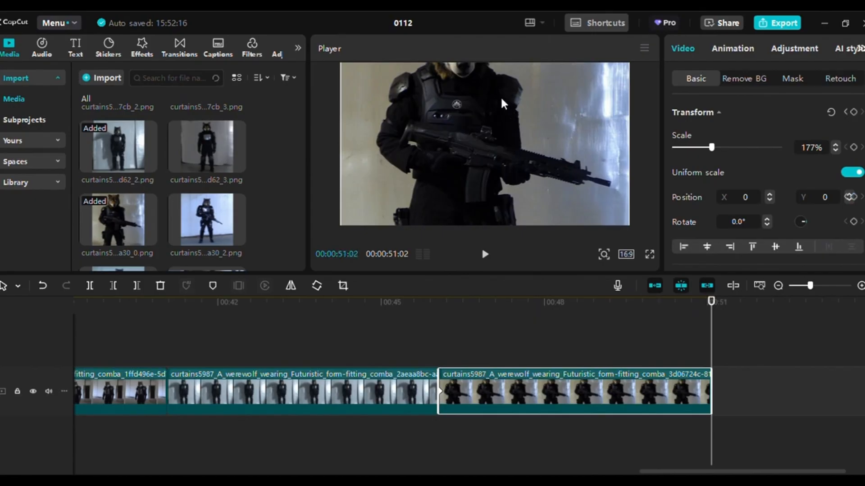
pyautogui.moveTo(423, 118); pyautogui.dragTo(428, 183)
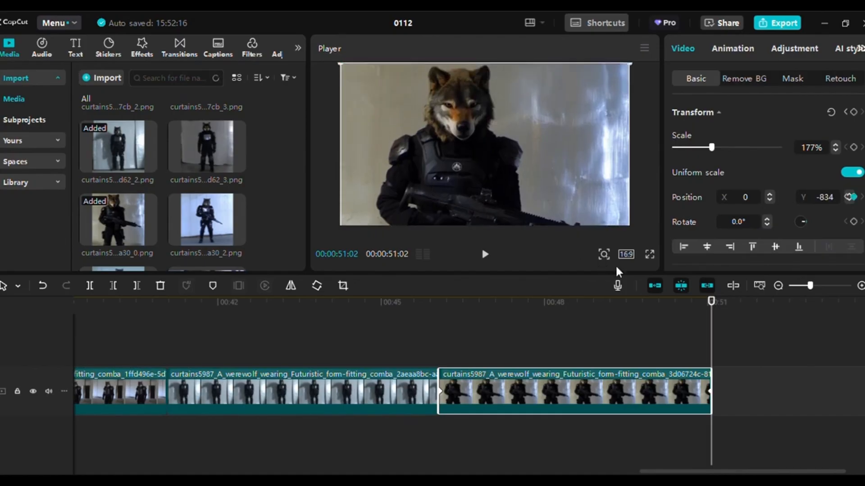
pyautogui.click(729, 334)
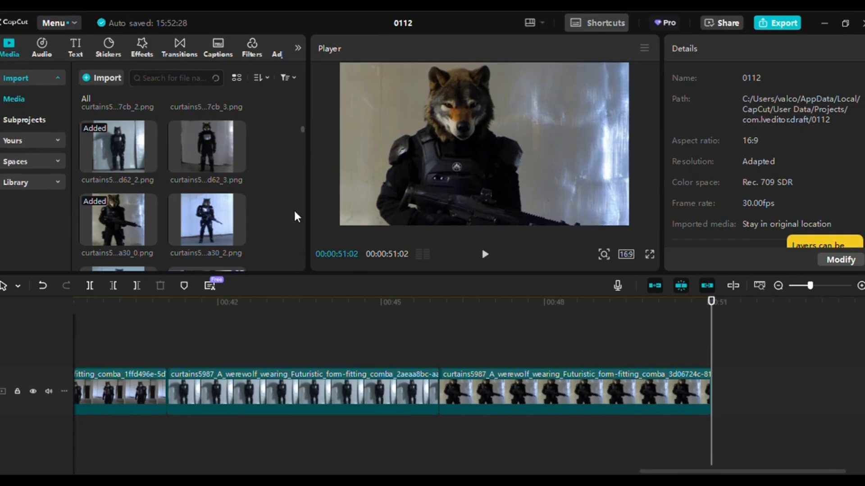
# Append the rifle-holding werewolf image ending in 0a4_2.png to the end of the timeline
pyautogui.scroll(-2, 293, 209)
pyautogui.scroll(-3, 256, 202)
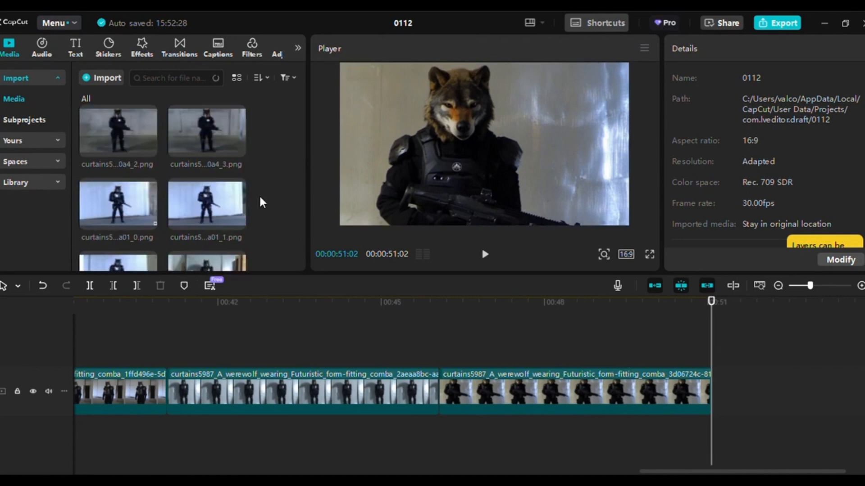
pyautogui.scroll(3, 260, 199)
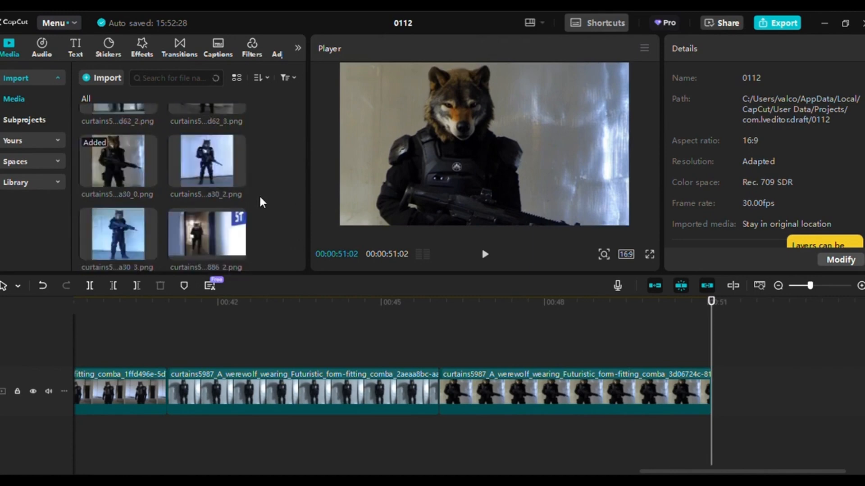
pyautogui.scroll(-2, 260, 199)
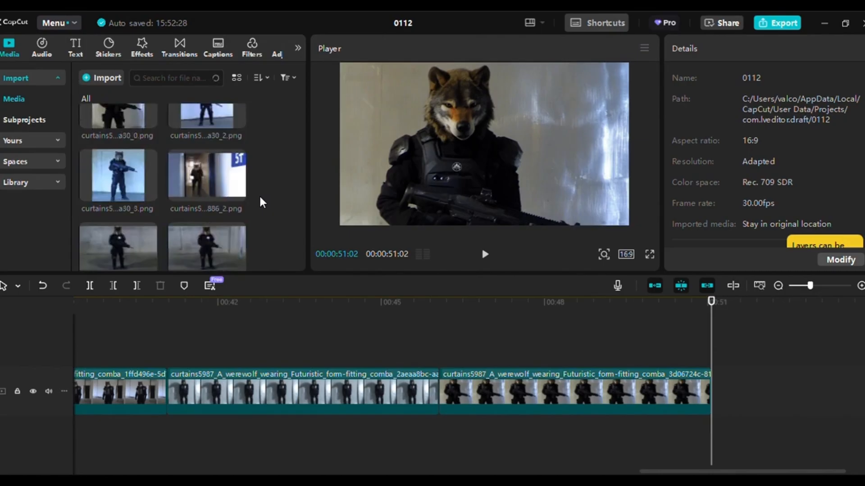
pyautogui.scroll(-2, 261, 202)
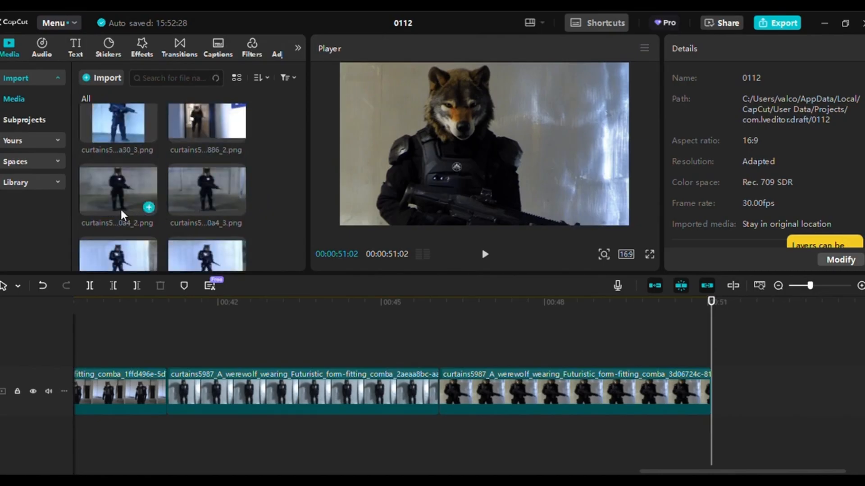
pyautogui.click(152, 205)
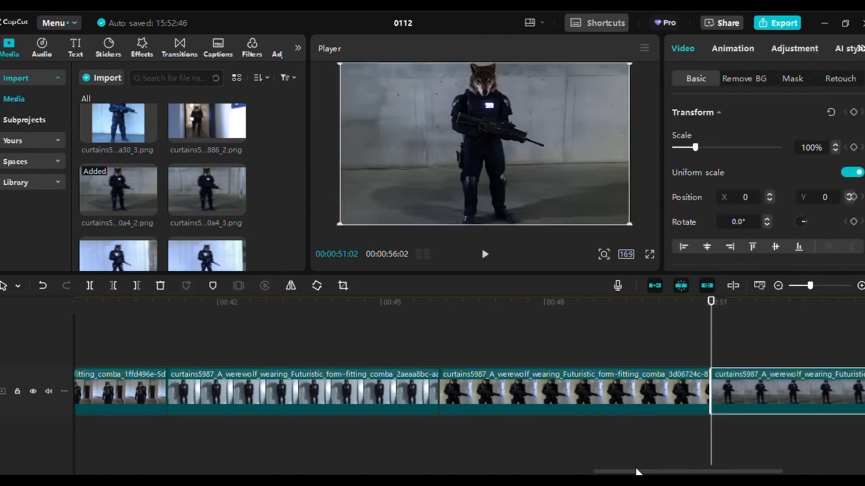
pyautogui.moveTo(637, 472); pyautogui.dragTo(717, 471)
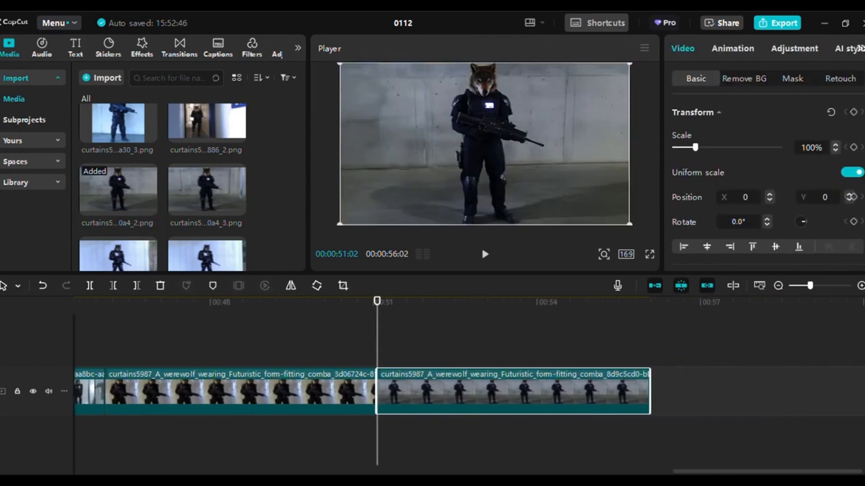
# Append the corridor werewolf image ending in 886_2.png at 00:00:56:02 and trim it to a flash of about four frames
pyautogui.scroll(-3, 289, 178)
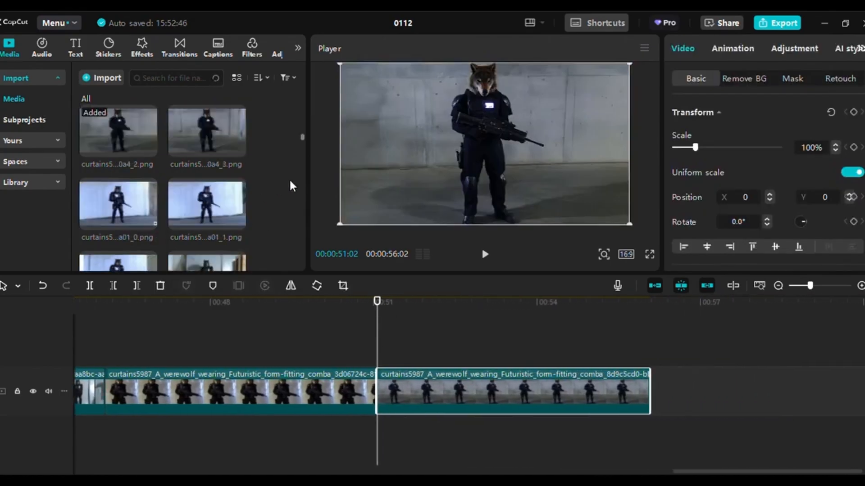
pyautogui.scroll(-2, 299, 186)
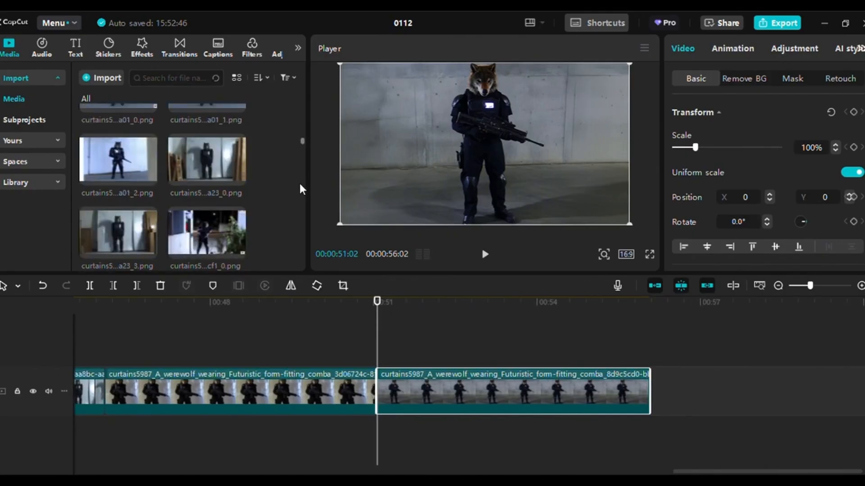
pyautogui.moveTo(383, 298); pyautogui.dragTo(798, 317)
pyautogui.click(699, 333)
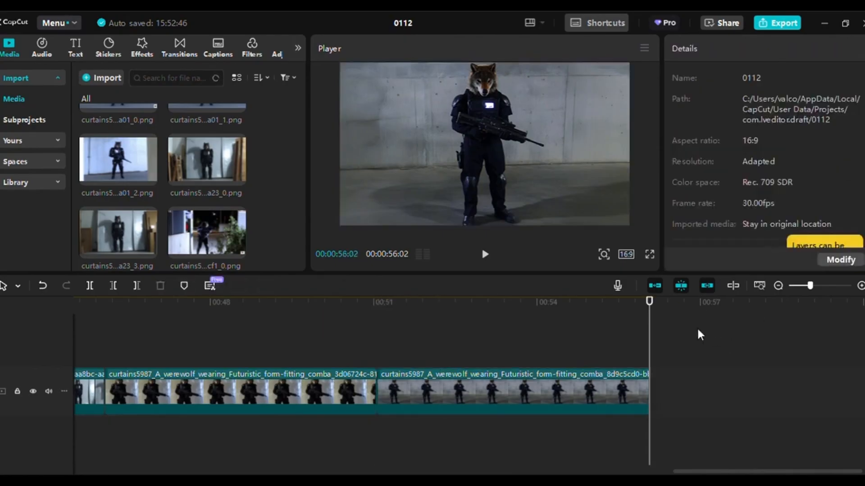
pyautogui.moveTo(592, 310); pyautogui.dragTo(648, 319)
pyautogui.scroll(5, 285, 194)
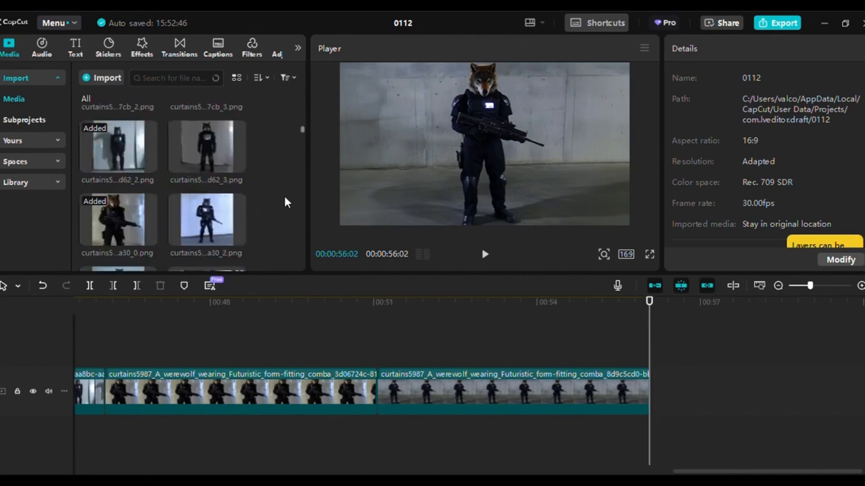
pyautogui.scroll(-3, 285, 197)
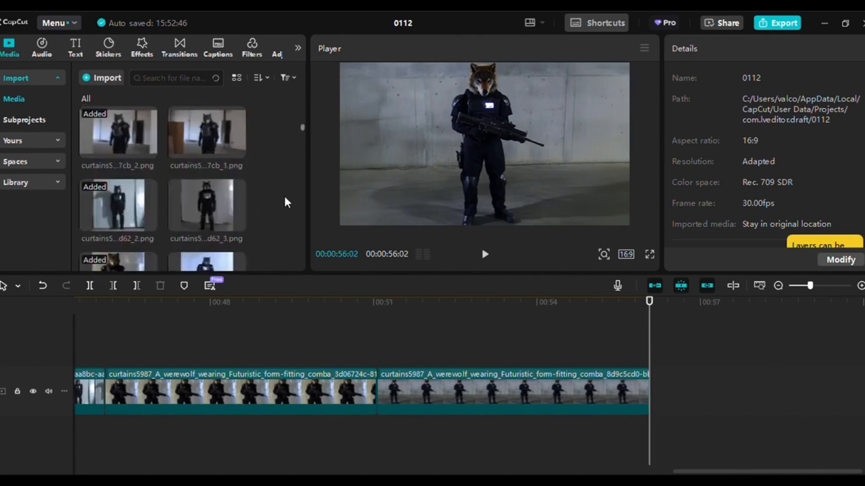
pyautogui.scroll(3, 285, 198)
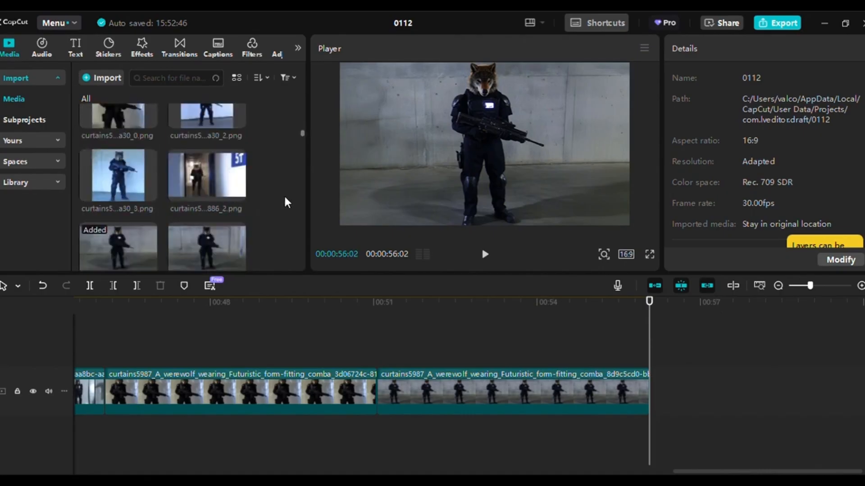
pyautogui.scroll(-3, 285, 198)
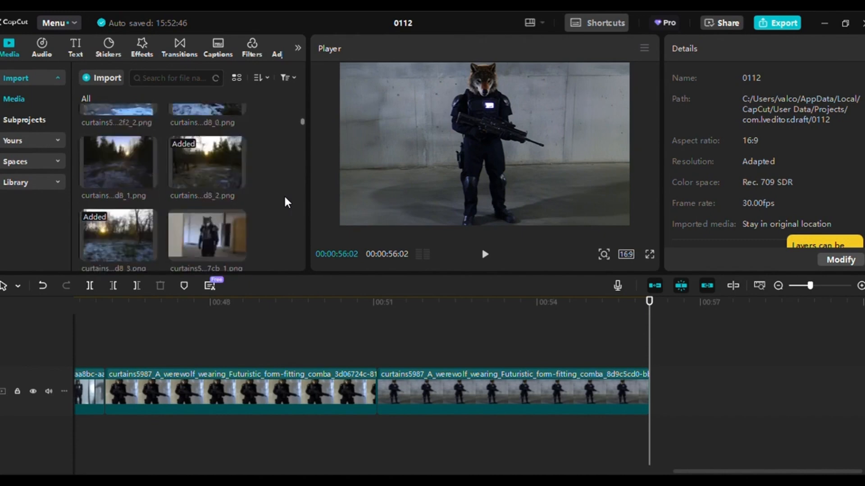
pyautogui.scroll(-2, 284, 195)
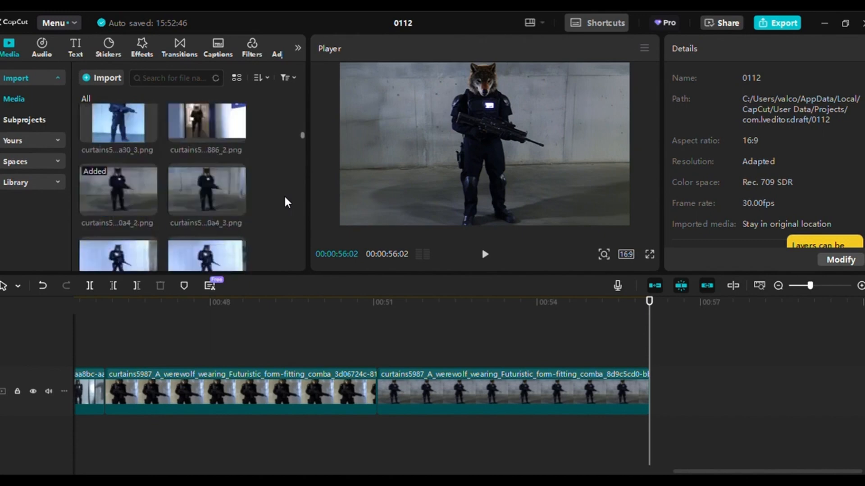
pyautogui.moveTo(245, 133)
pyautogui.click(239, 133)
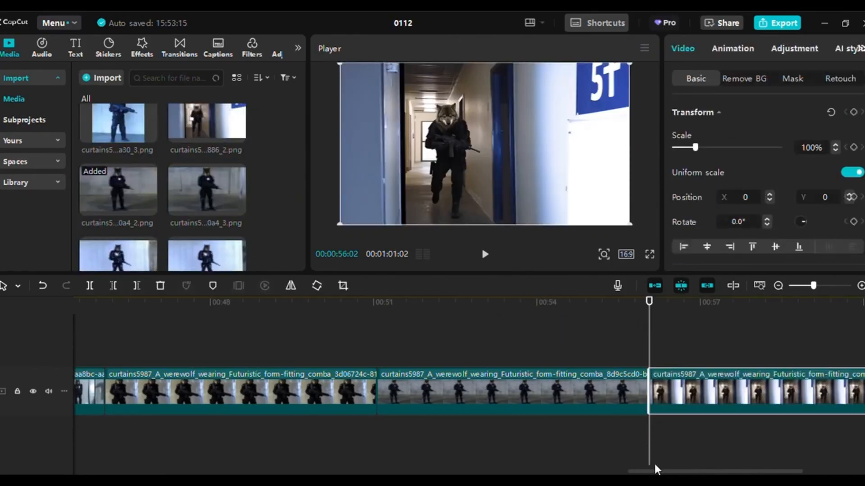
pyautogui.hscroll(5, 655, 463)
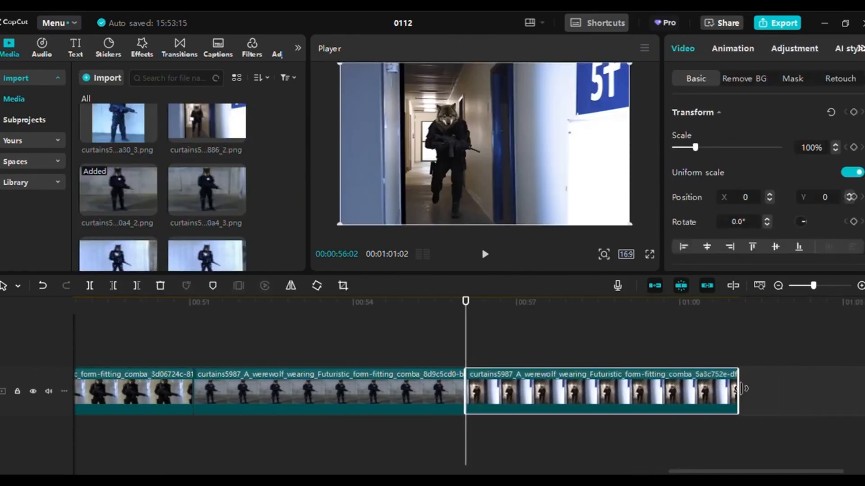
pyautogui.moveTo(734, 392); pyautogui.dragTo(473, 390)
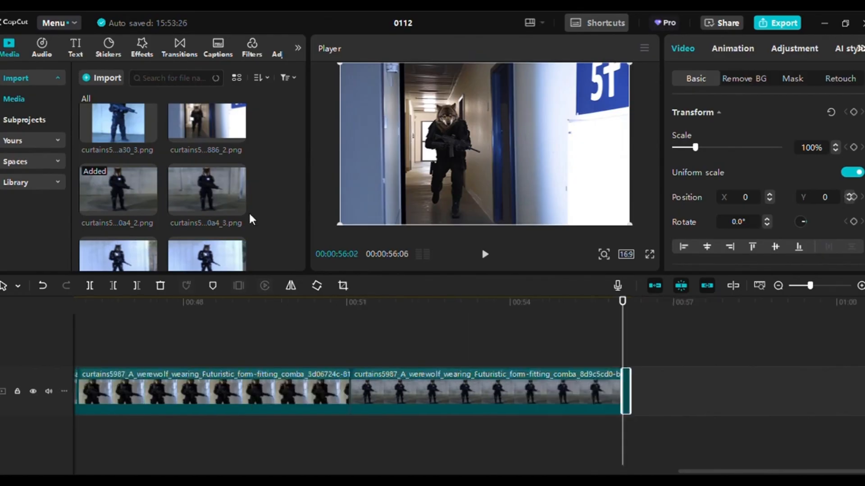
pyautogui.scroll(-3, 255, 180)
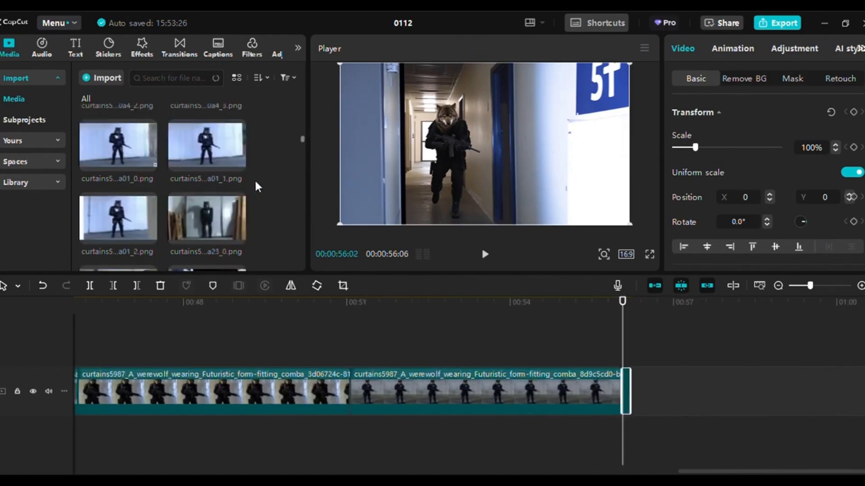
pyautogui.scroll(-3, 255, 179)
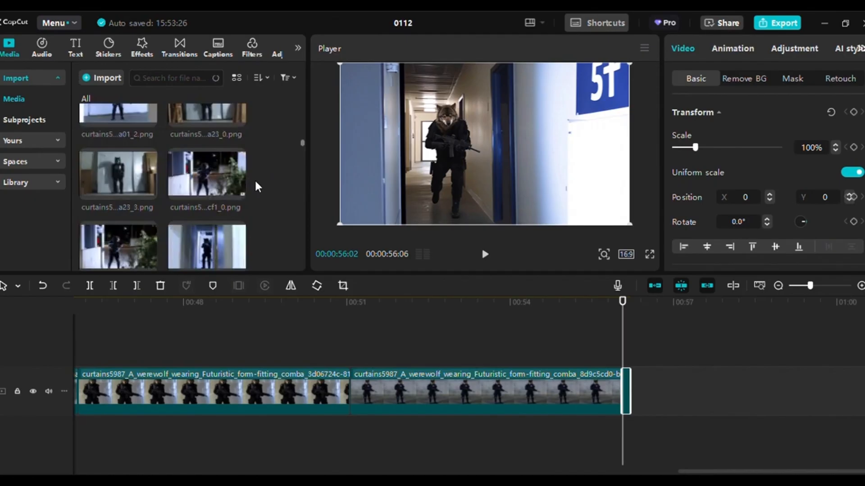
pyautogui.moveTo(110, 188)
pyautogui.scroll(5, 267, 175)
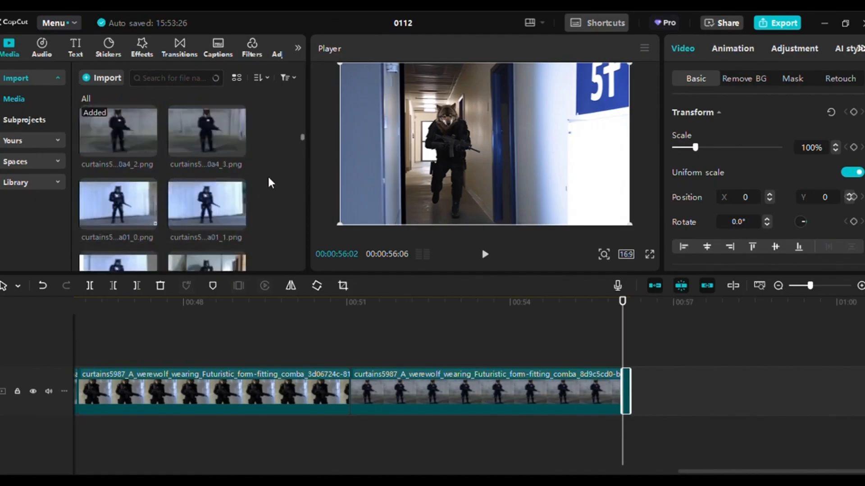
pyautogui.scroll(-3, 266, 174)
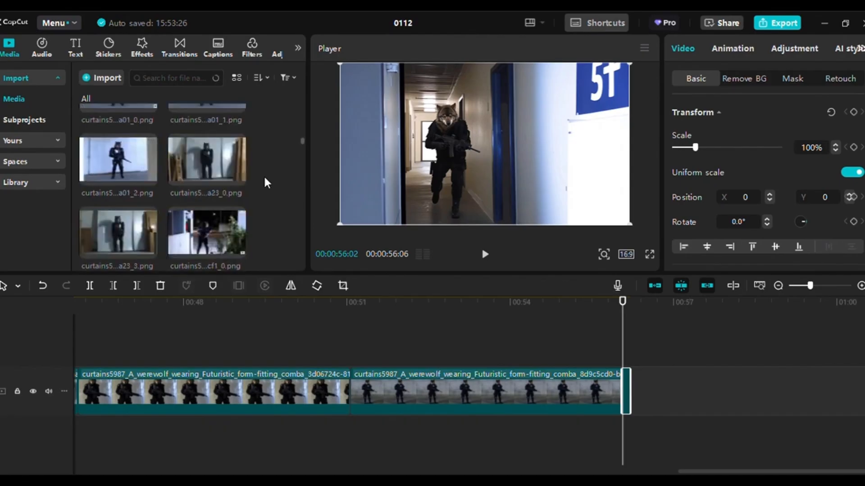
pyautogui.scroll(-2, 264, 175)
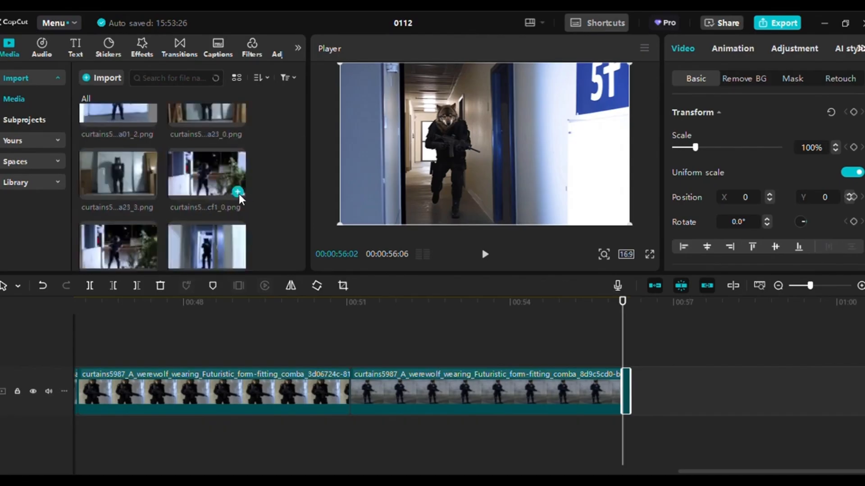
pyautogui.click(237, 193)
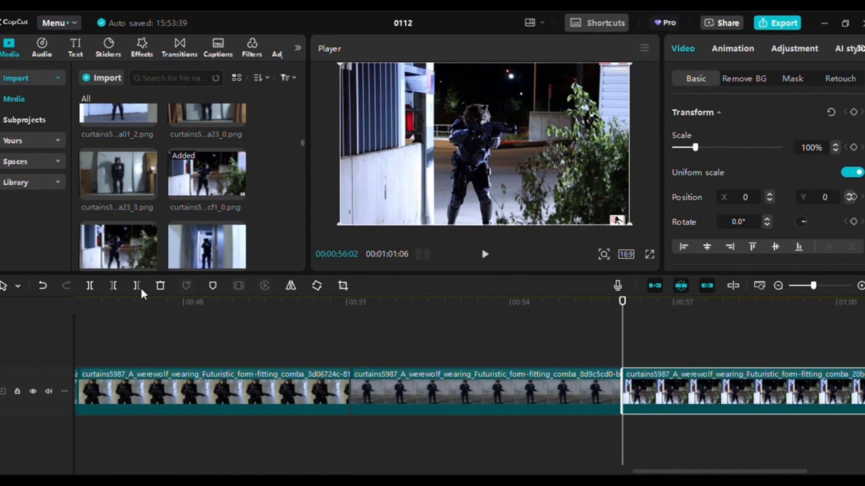
pyautogui.click(41, 285)
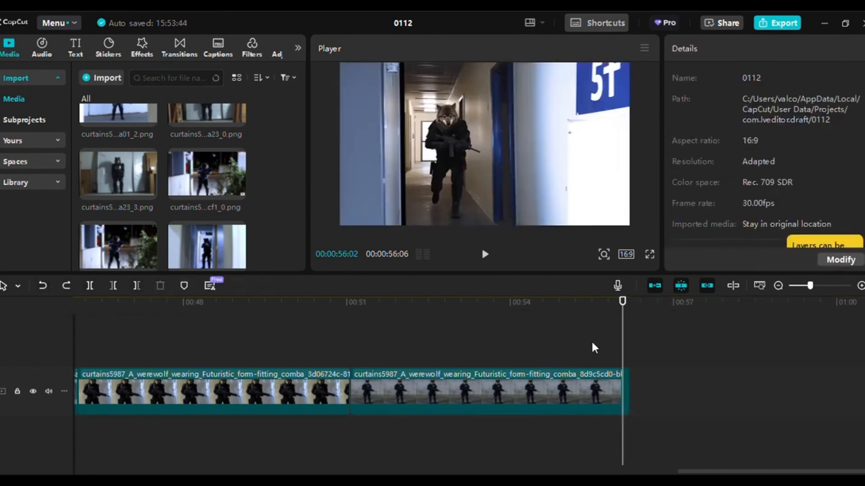
# Append the night-time aiming werewolf image ending in cf1_0.png at 00:00:56:06 and trim it to about four frames
pyautogui.moveTo(623, 297); pyautogui.dragTo(642, 296)
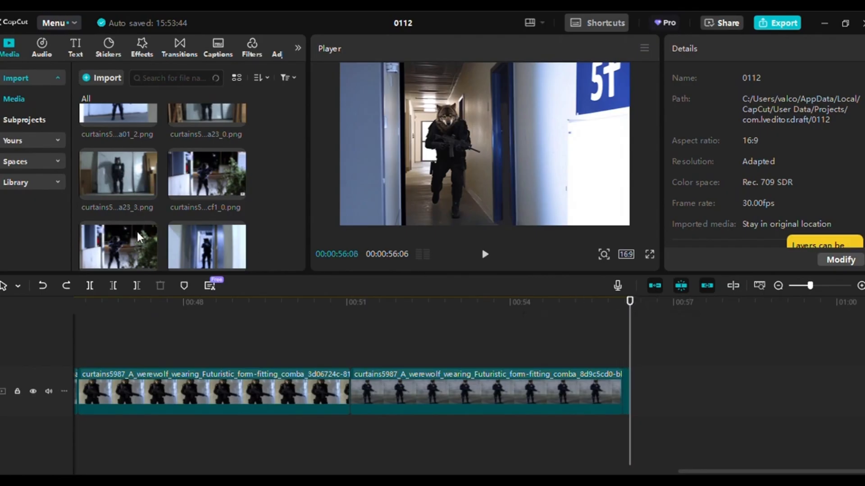
pyautogui.click(238, 191)
pyautogui.moveTo(672, 472); pyautogui.dragTo(718, 472)
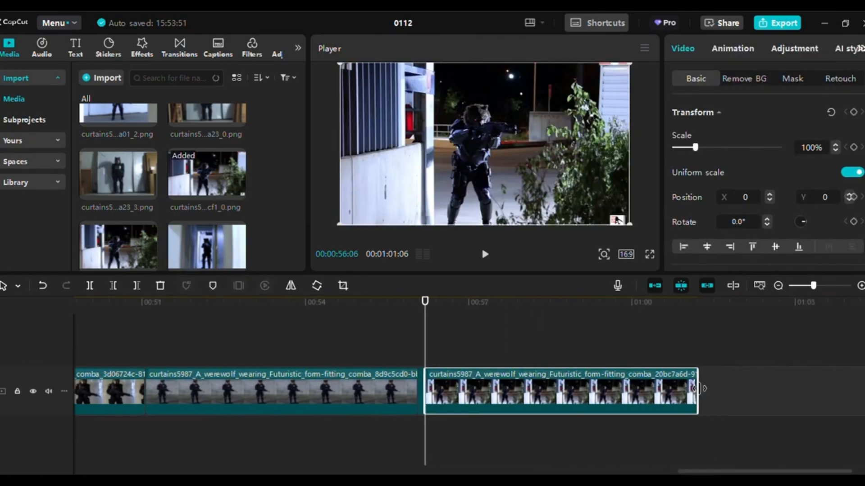
pyautogui.moveTo(698, 388); pyautogui.dragTo(432, 395)
# Append the doorway werewolf image ending in cd_0.png at 00:00:56:10 and trim it to about four frames
pyautogui.moveTo(623, 298); pyautogui.dragTo(659, 314)
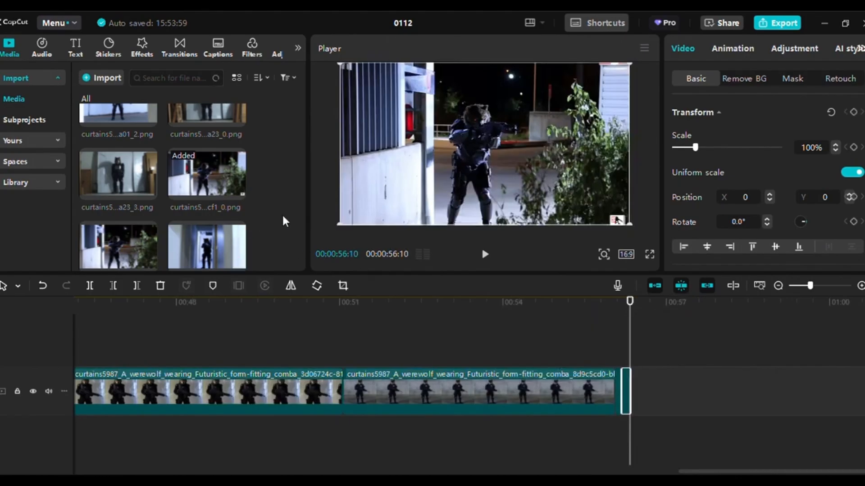
pyautogui.scroll(-5, 282, 213)
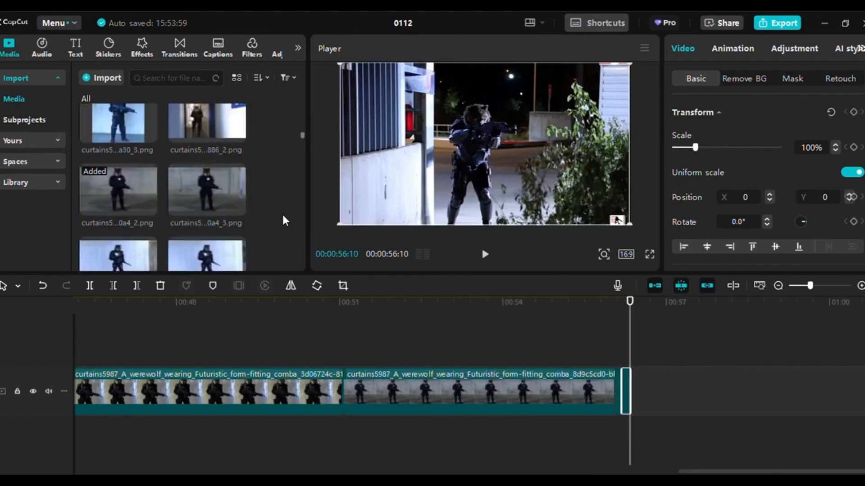
pyautogui.scroll(-4, 283, 217)
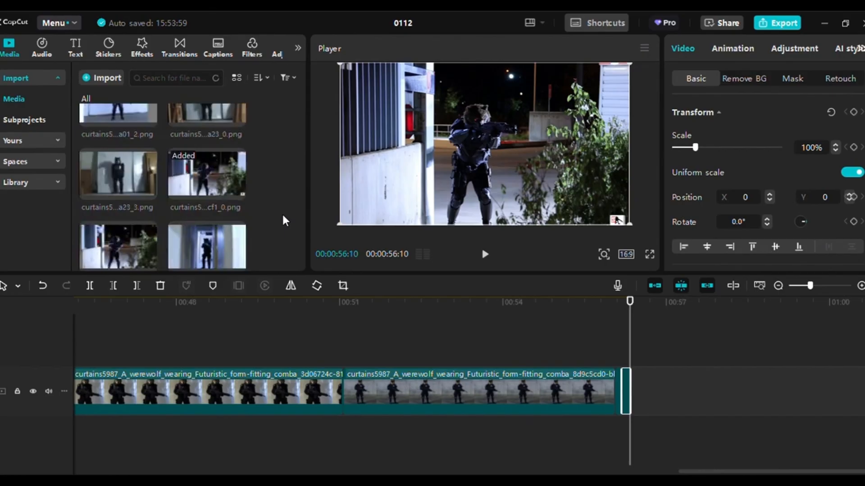
pyautogui.moveTo(215, 197)
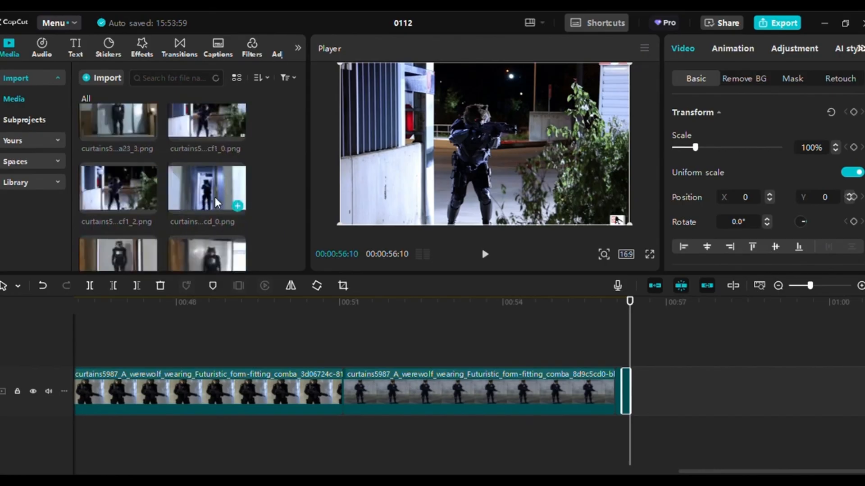
pyautogui.click(238, 206)
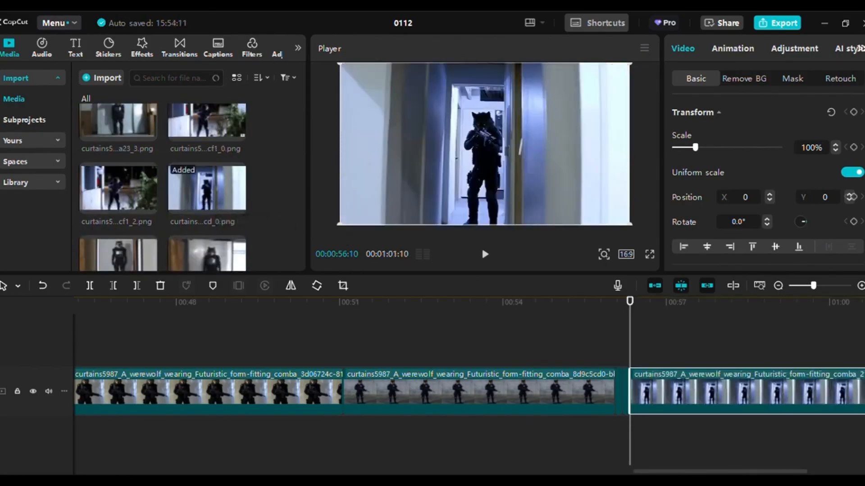
pyautogui.moveTo(704, 472); pyautogui.dragTo(728, 469)
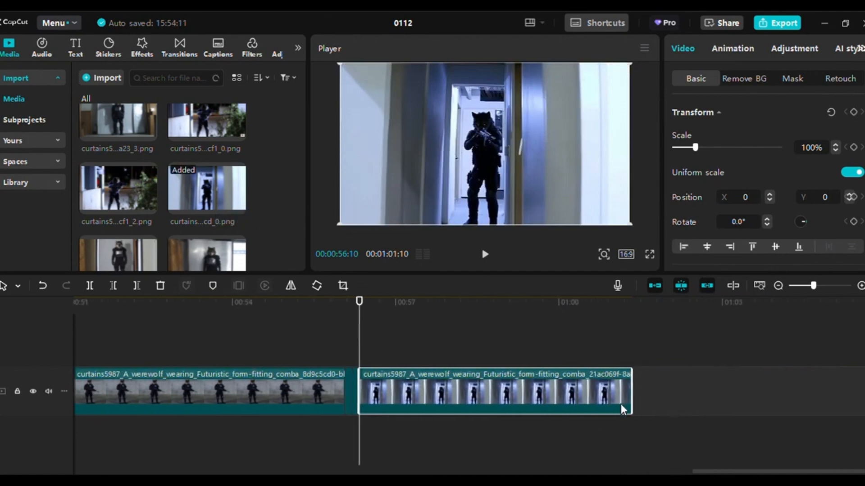
pyautogui.moveTo(629, 392); pyautogui.dragTo(364, 400)
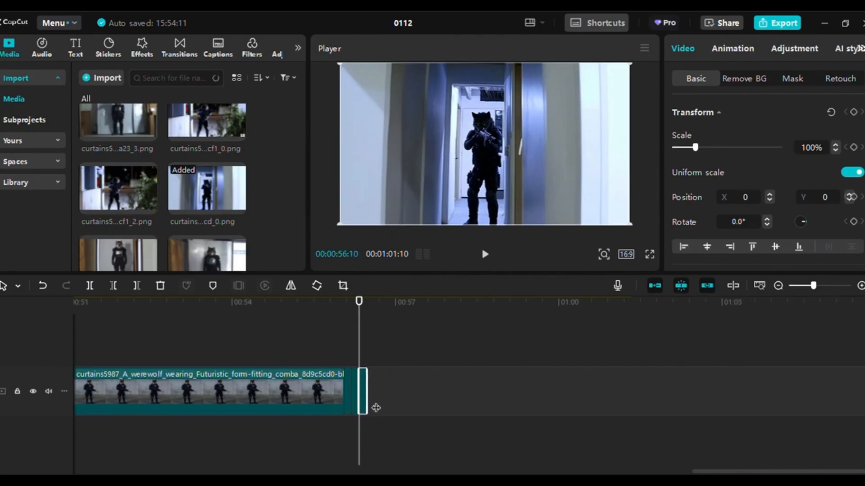
# Append the standing armoured werewolf image ending in 375_2.png at 00:00:56:14 and trim it to about one second
pyautogui.click(674, 357)
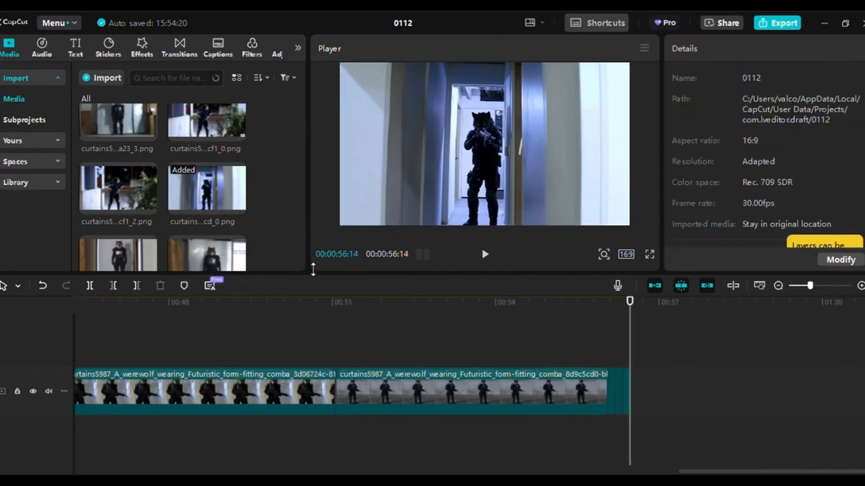
pyautogui.scroll(-2, 266, 201)
pyautogui.moveTo(135, 210)
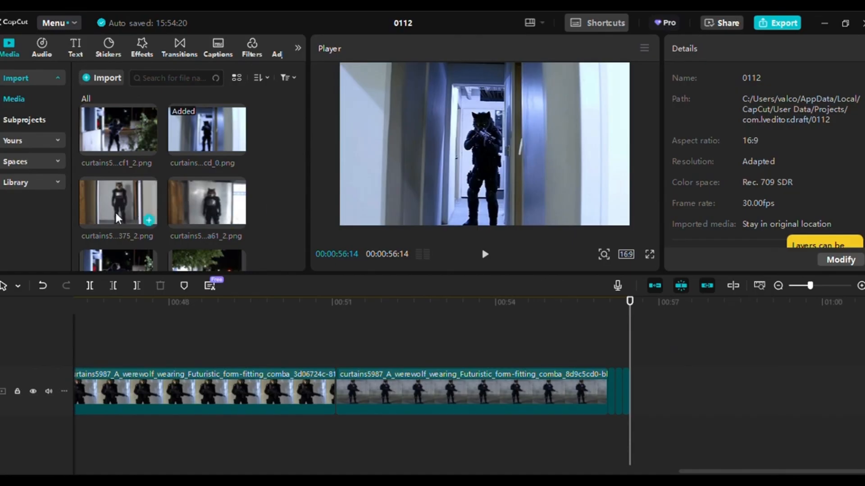
pyautogui.click(149, 221)
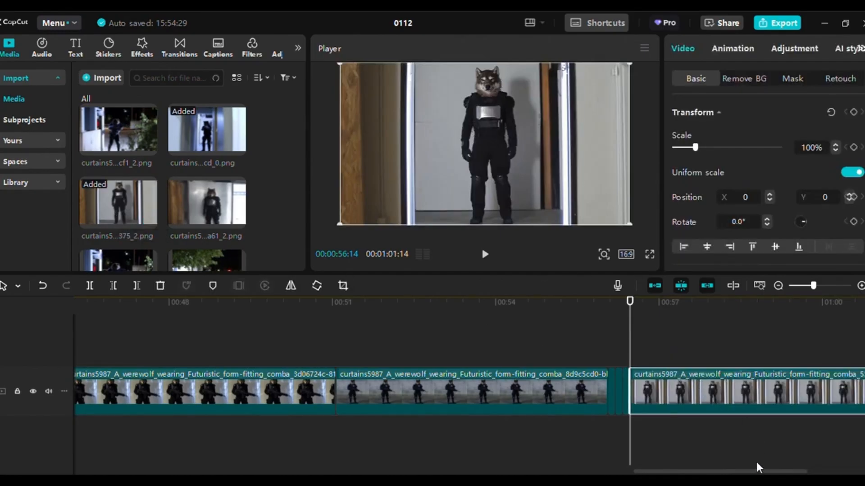
pyautogui.moveTo(725, 471); pyautogui.dragTo(765, 473)
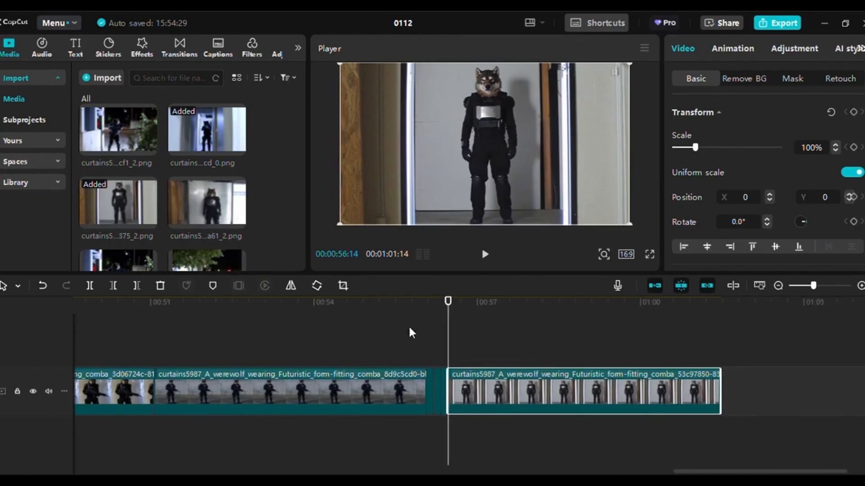
pyautogui.moveTo(448, 305); pyautogui.dragTo(448, 341)
pyautogui.moveTo(720, 395); pyautogui.dragTo(507, 420)
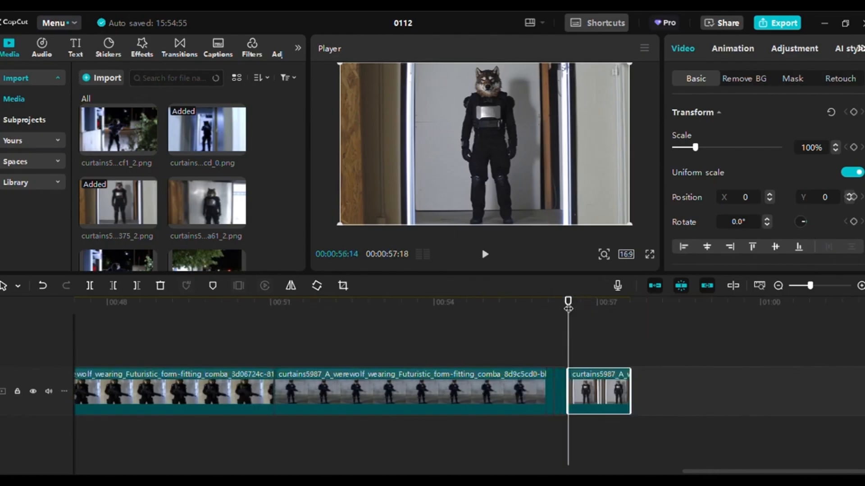
# Append the night-time aiming werewolf image ending in 073_2.png at 00:00:57:18, scaled to 134% with vertical position Y -365
pyautogui.moveTo(568, 303); pyautogui.dragTo(663, 311)
pyautogui.scroll(-2, 264, 194)
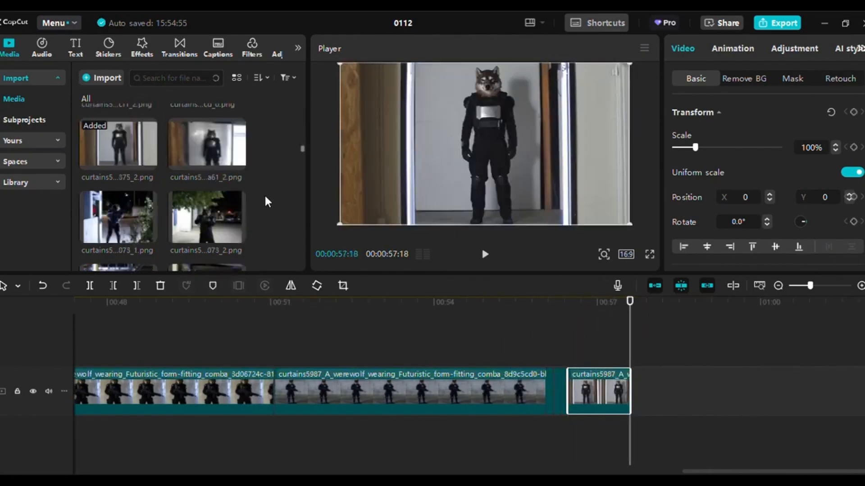
pyautogui.scroll(-2, 264, 201)
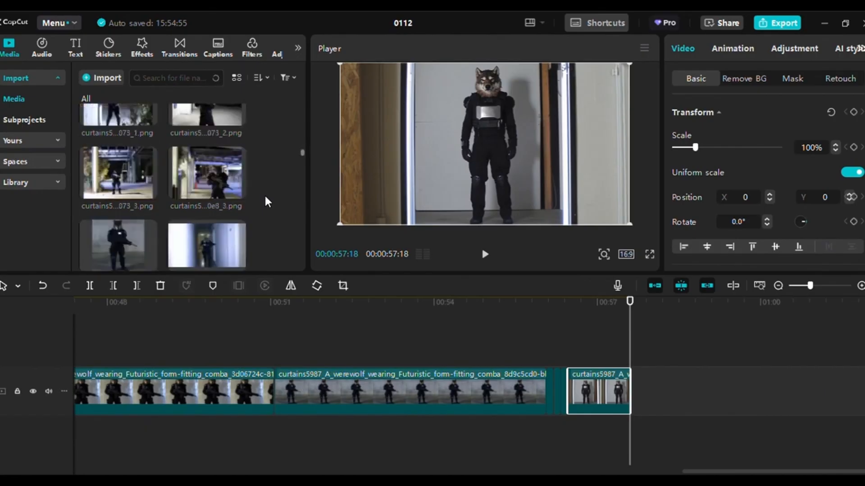
pyautogui.scroll(3, 264, 201)
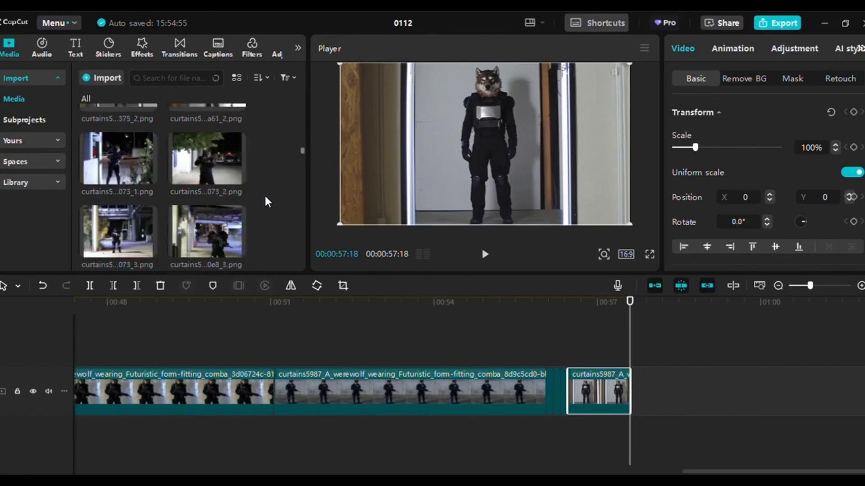
pyautogui.scroll(-2, 264, 201)
pyautogui.click(239, 176)
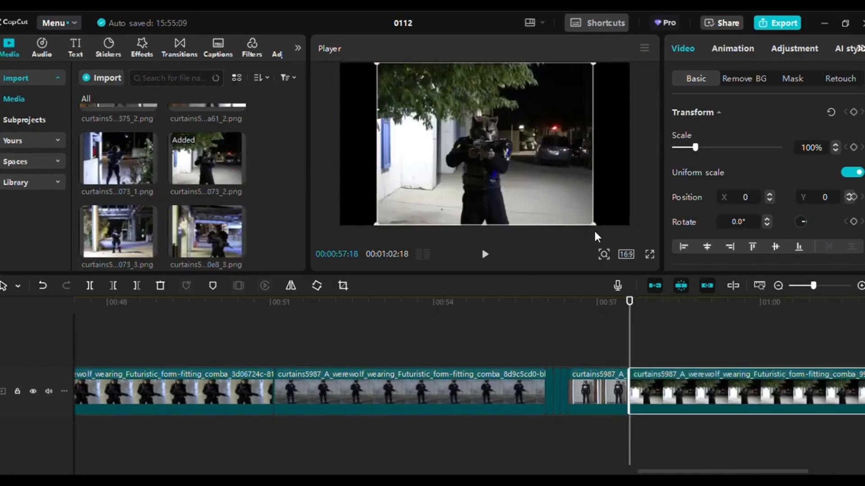
pyautogui.moveTo(632, 245); pyautogui.dragTo(643, 256)
pyautogui.moveTo(588, 177); pyautogui.dragTo(588, 212)
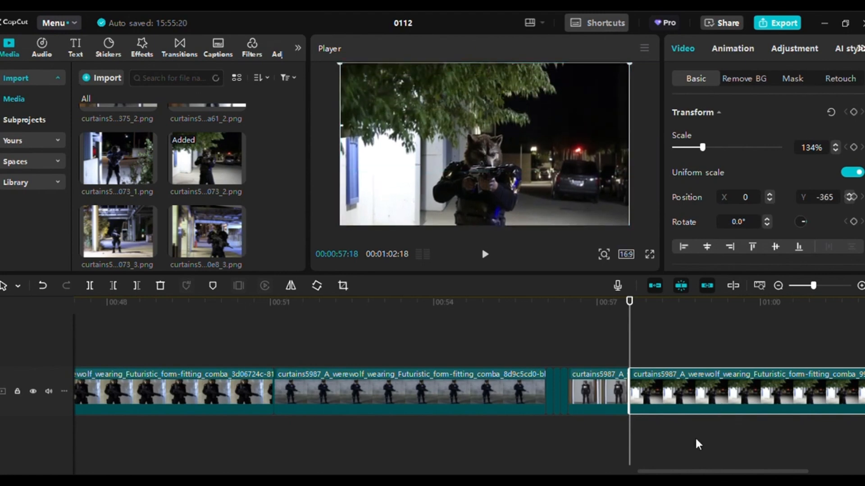
# Keyframe the 073_2.png clip's position at its start with Y -365, and raise the image at its end at 00:01:02:18
pyautogui.moveTo(708, 473); pyautogui.dragTo(751, 473)
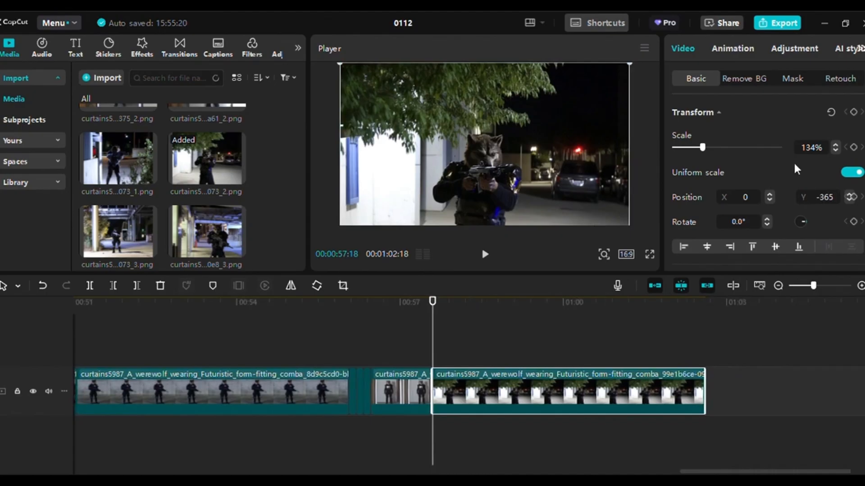
pyautogui.click(851, 197)
pyautogui.moveTo(436, 301); pyautogui.dragTo(793, 301)
pyautogui.moveTo(591, 185); pyautogui.dragTo(603, 218)
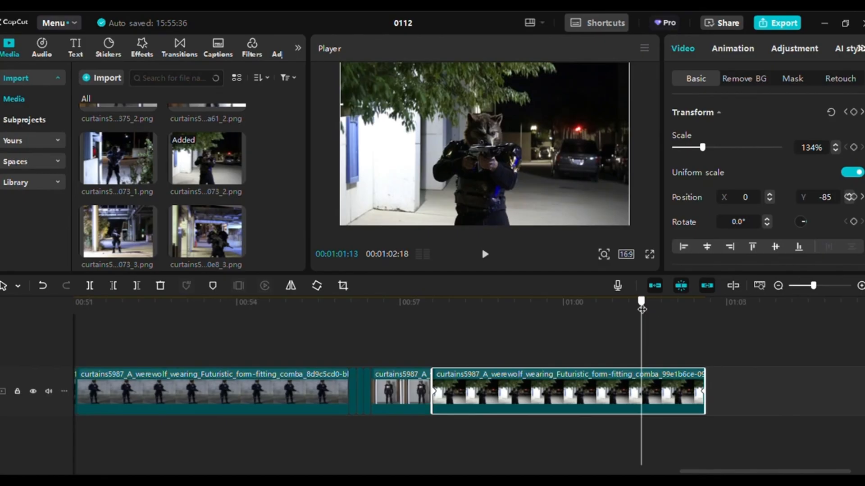
pyautogui.click(747, 347)
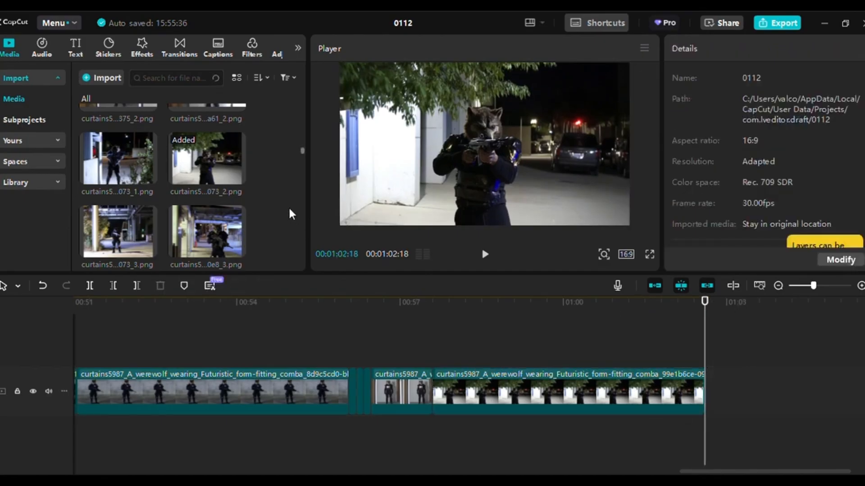
# Append the werewolf image ending in 073_3.png at 00:01:02:18, scaled to 134% with vertical position Y -365
pyautogui.click(149, 249)
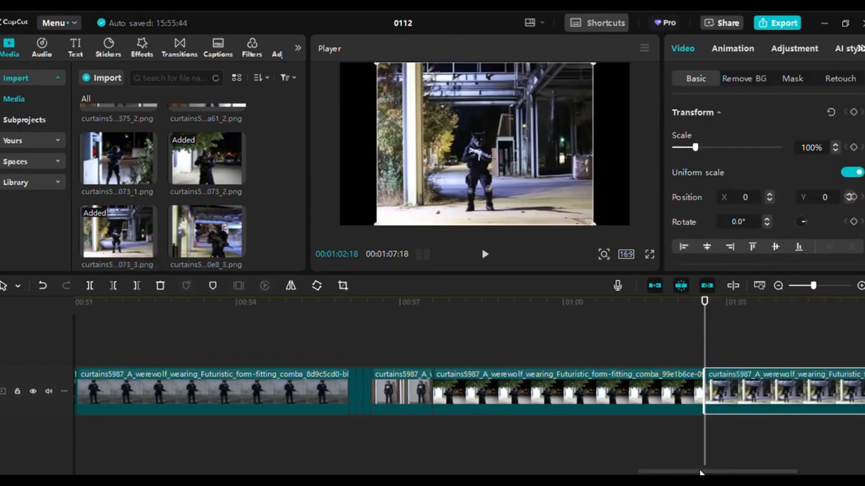
pyautogui.moveTo(698, 473); pyautogui.dragTo(736, 474)
pyautogui.moveTo(592, 223); pyautogui.dragTo(651, 248)
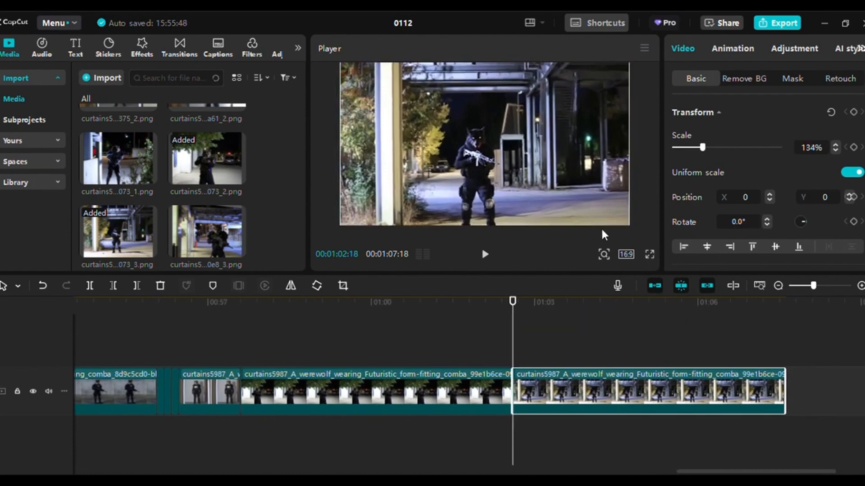
pyautogui.moveTo(561, 120); pyautogui.dragTo(561, 152)
pyautogui.moveTo(563, 190); pyautogui.dragTo(561, 149)
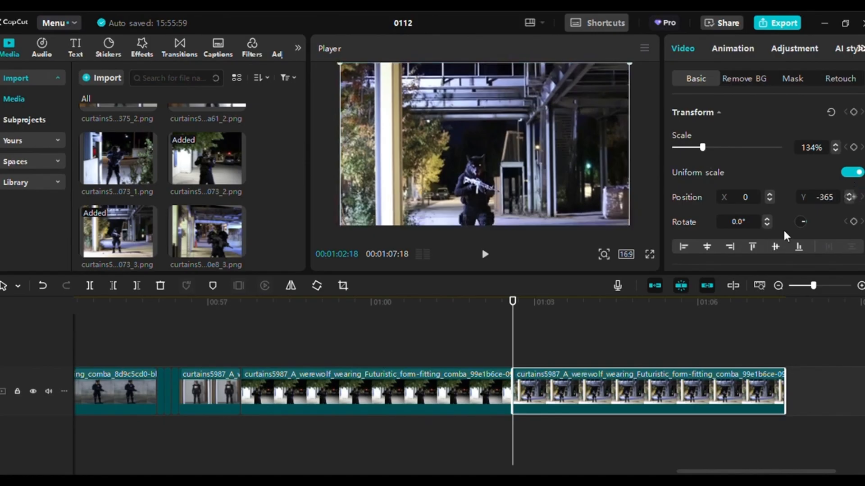
# Animate the 073_3.png clip's position from Y -365 at its start to Y 365 at its end, 00:01:07:18
pyautogui.moveTo(513, 301); pyautogui.dragTo(785, 301)
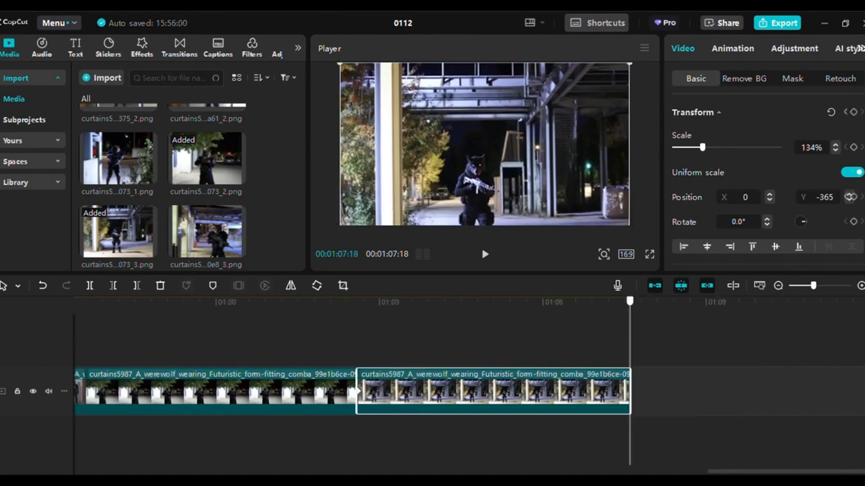
pyautogui.moveTo(588, 180); pyautogui.dragTo(587, 132)
pyautogui.moveTo(622, 261); pyautogui.dragTo(664, 377)
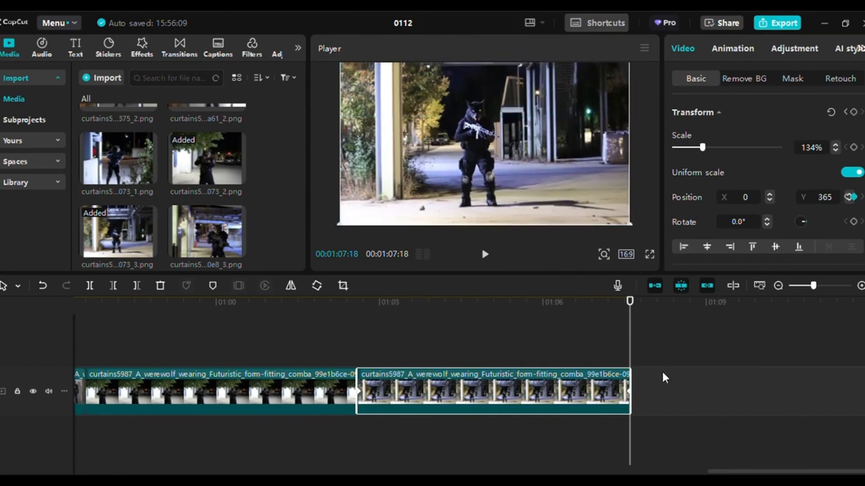
pyautogui.click(660, 339)
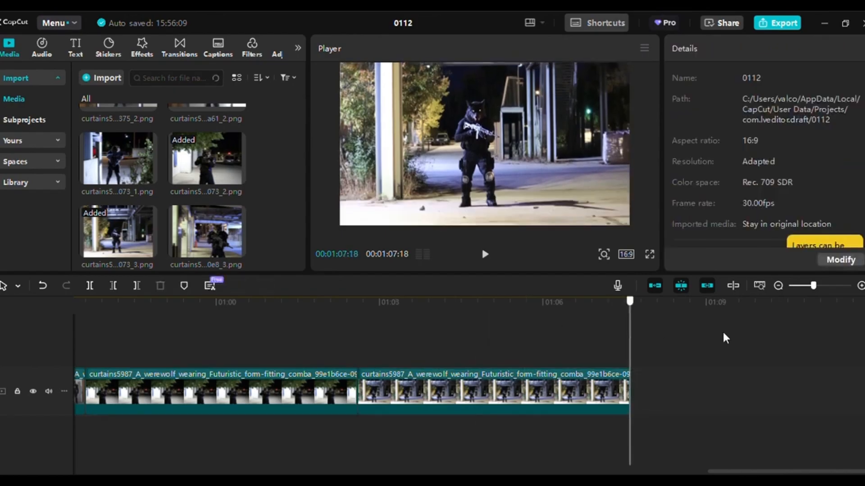
# Append the rifle-carrying werewolf image ending in 0e8_3.png at 00:01:07:18, scaled to 134% with vertical position Y -365
pyautogui.scroll(-2, 283, 210)
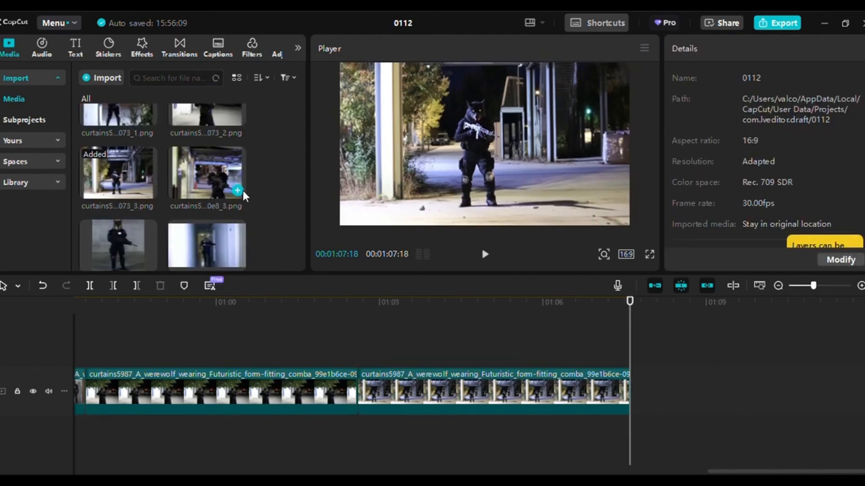
pyautogui.click(238, 191)
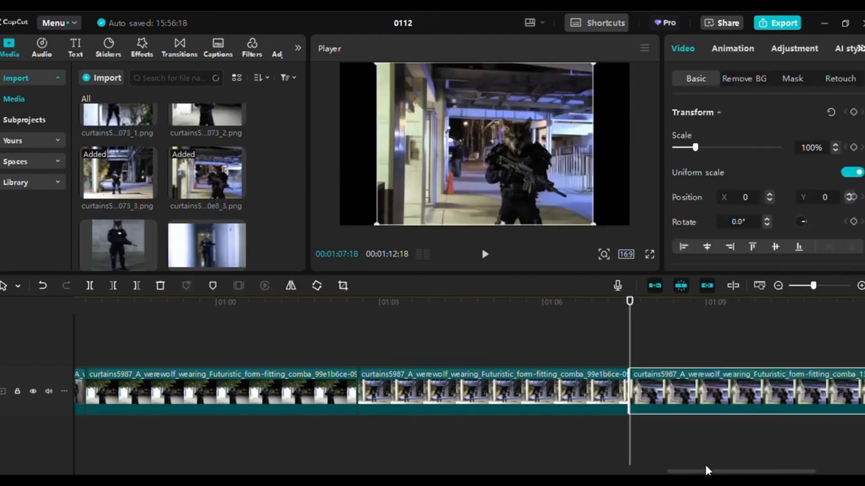
pyautogui.hscroll(5, 514, 323)
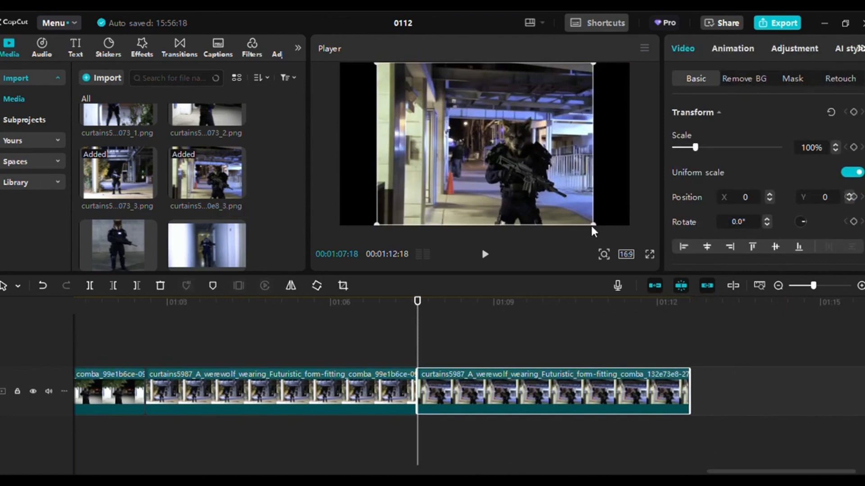
pyautogui.moveTo(593, 224); pyautogui.dragTo(651, 247)
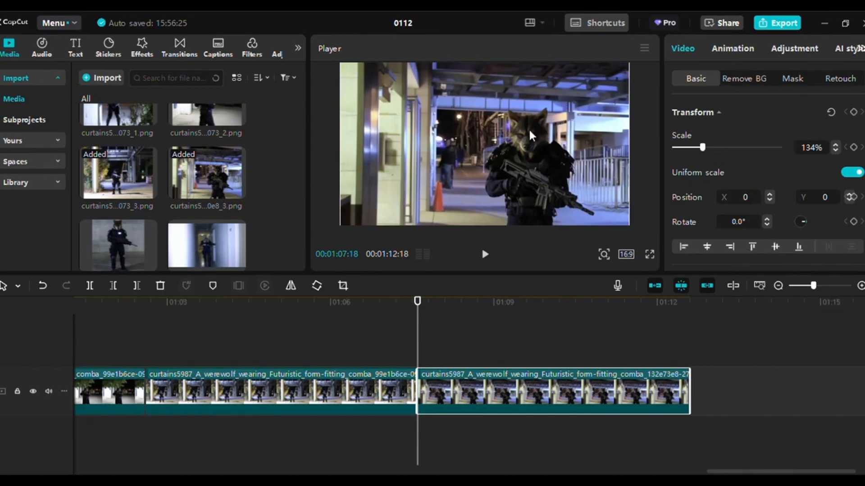
pyautogui.moveTo(467, 130); pyautogui.dragTo(468, 156)
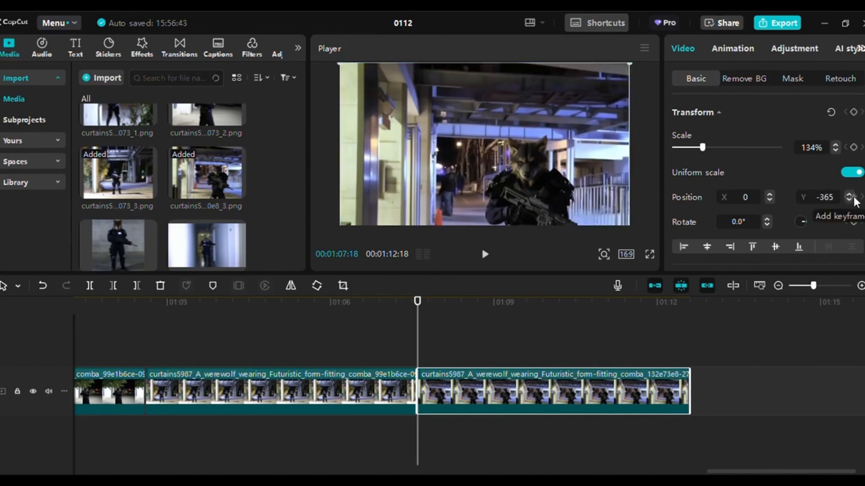
# Keyframe the 0e8_3.png clip's position at its start with Y -365, and raise the image at its end at 00:01:12:18
pyautogui.click(851, 197)
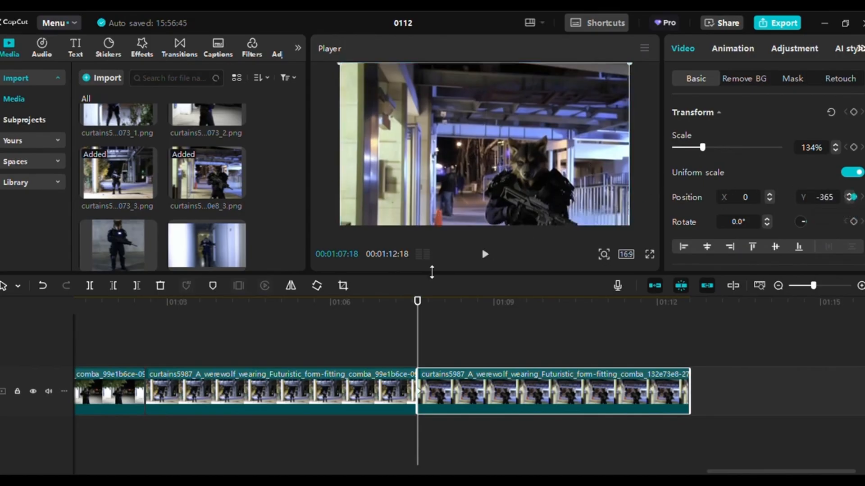
pyautogui.moveTo(417, 306); pyautogui.dragTo(755, 297)
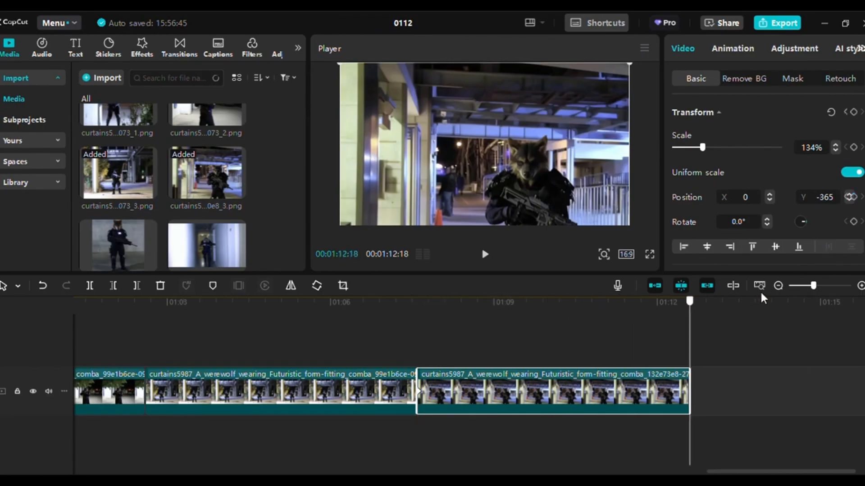
pyautogui.moveTo(561, 183); pyautogui.dragTo(563, 128)
pyautogui.click(723, 339)
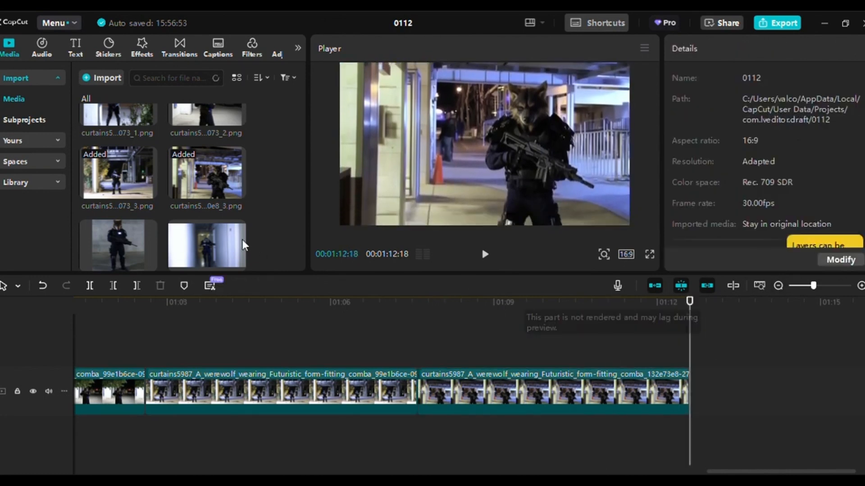
# Append the werewolf image ending in 43c_2.png at 00:01:12:18, scale it to 177% to fill the frame and move it up to Y 834
pyautogui.scroll(-2, 283, 183)
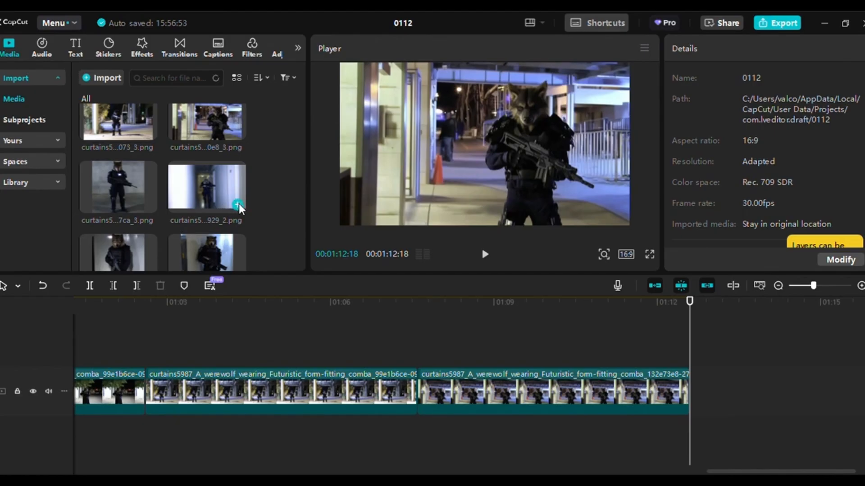
pyautogui.scroll(-2, 252, 200)
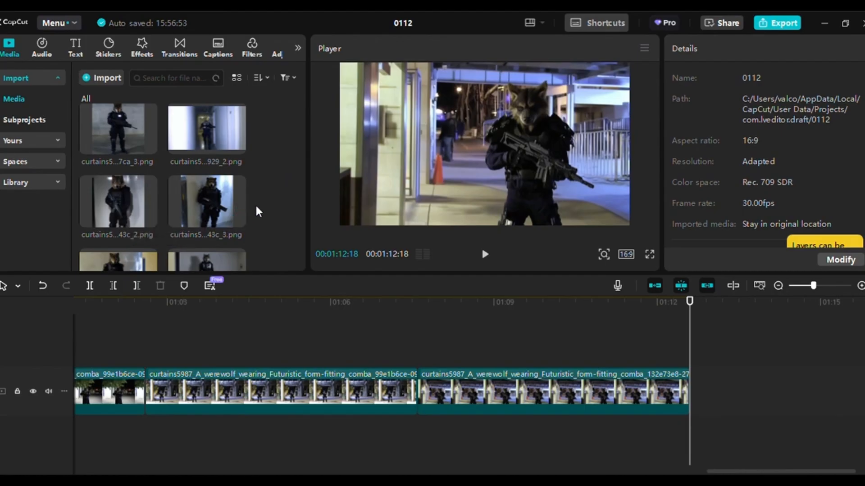
pyautogui.scroll(-4, 265, 208)
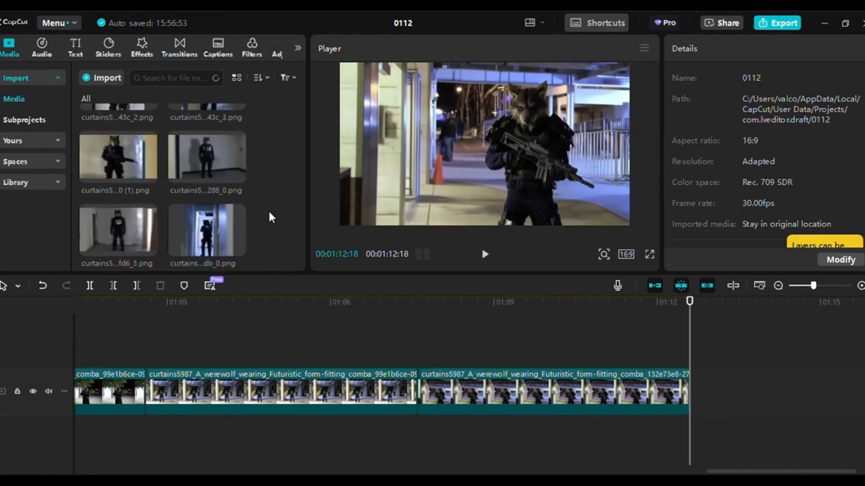
pyautogui.scroll(2, 269, 215)
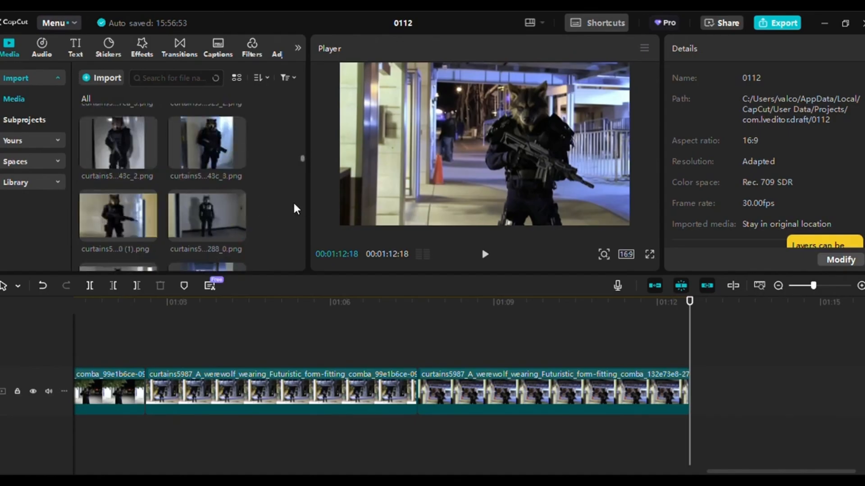
pyautogui.scroll(2, 296, 208)
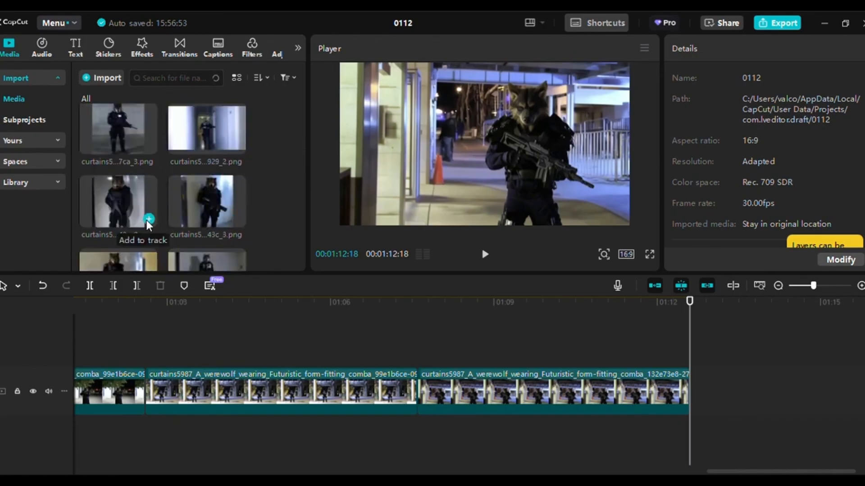
pyautogui.click(148, 220)
pyautogui.moveTo(723, 470); pyautogui.dragTo(780, 469)
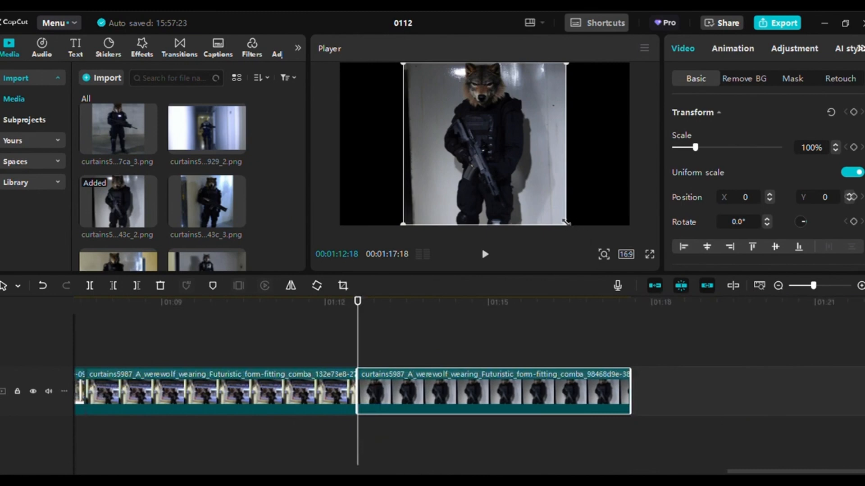
pyautogui.moveTo(566, 222); pyautogui.dragTo(671, 249)
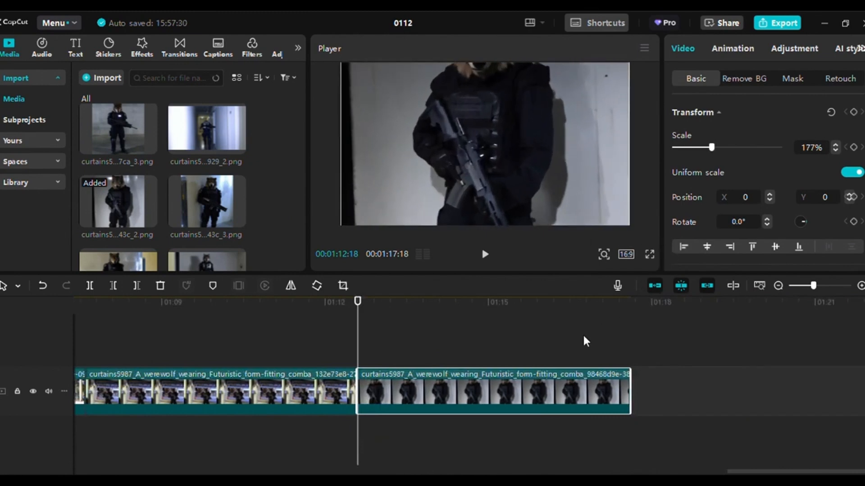
pyautogui.moveTo(572, 177); pyautogui.dragTo(571, 116)
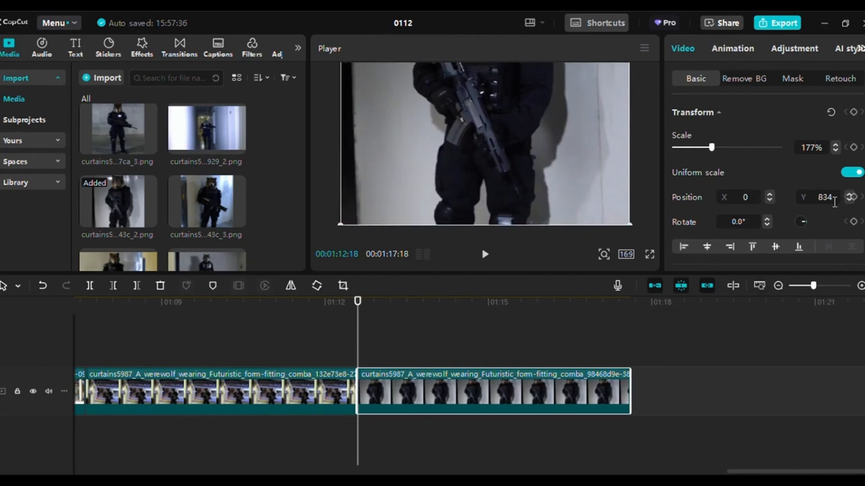
# Animate the 43c_2.png clip's position from Y 834 at its start to Y -834 at its end, 00:01:17:18
pyautogui.click(854, 197)
pyautogui.moveTo(360, 303); pyautogui.dragTo(715, 294)
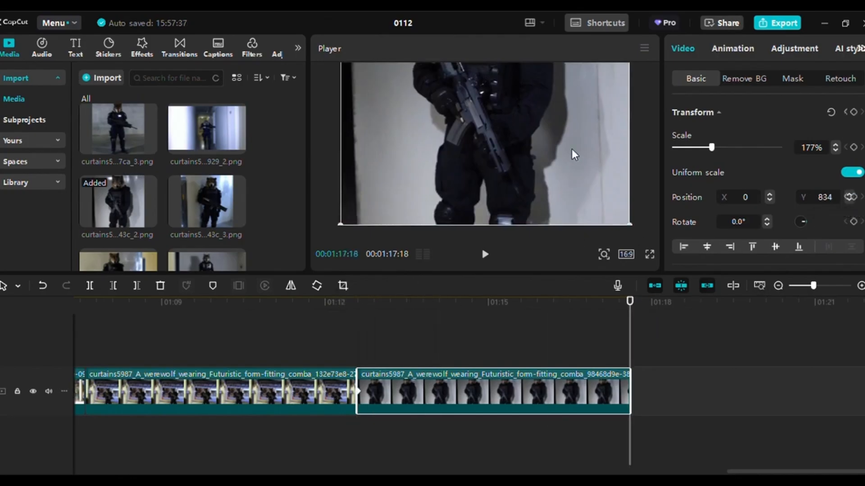
pyautogui.moveTo(585, 105); pyautogui.dragTo(583, 211)
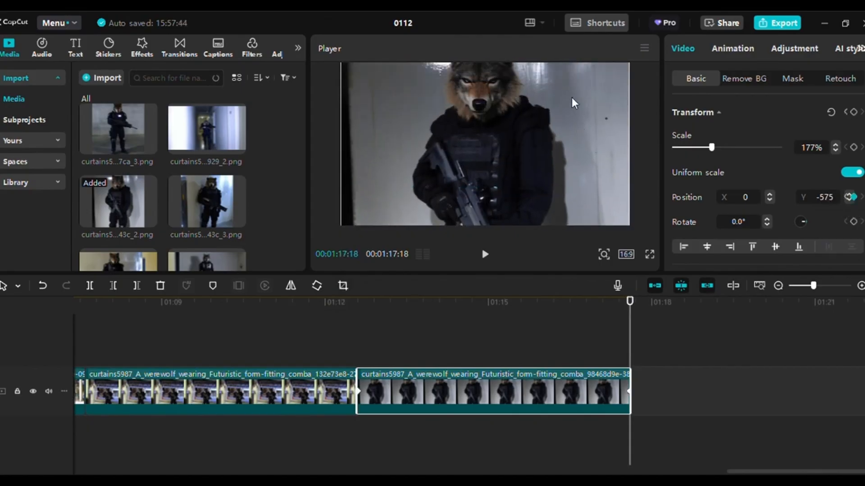
pyautogui.moveTo(572, 143); pyautogui.dragTo(548, 157)
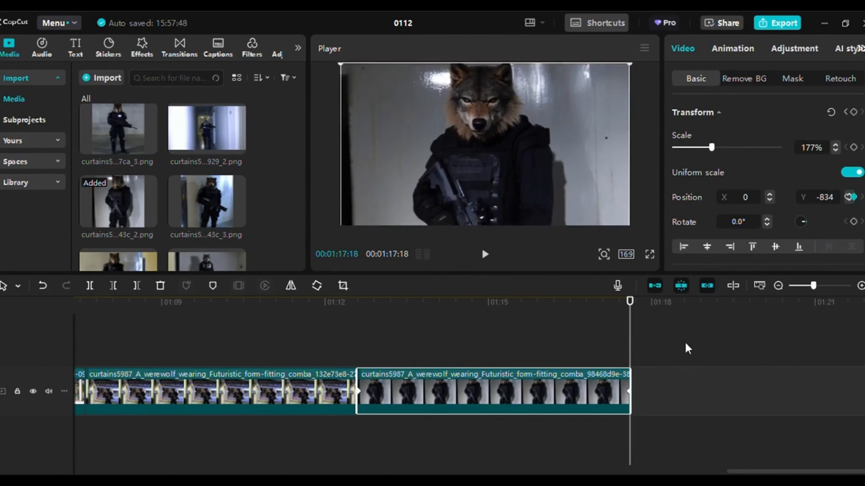
pyautogui.click(654, 321)
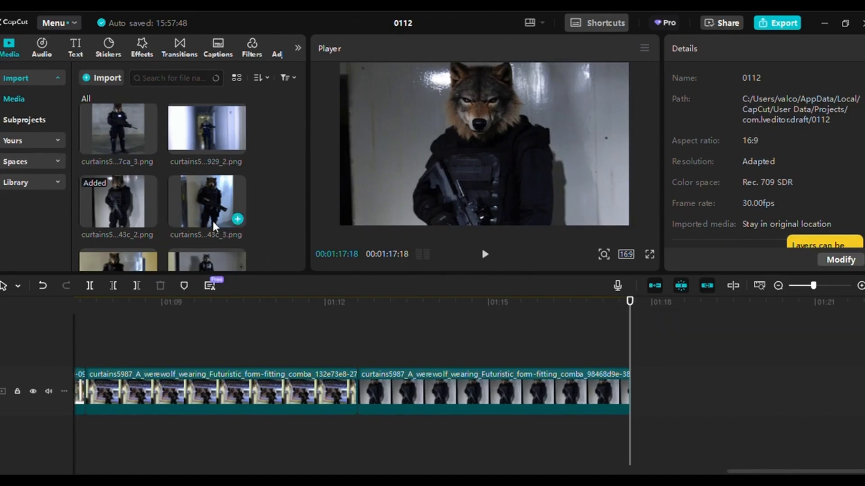
# Append the werewolf image ending in 43c_3.png at 00:01:17:18, scaled to 177% and trimmed to end at 00:01:18:25
pyautogui.click(237, 219)
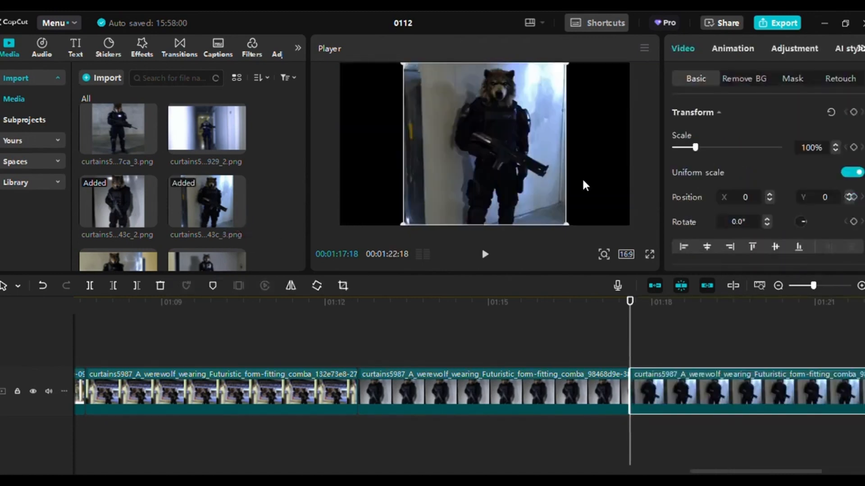
pyautogui.moveTo(568, 224); pyautogui.dragTo(703, 277)
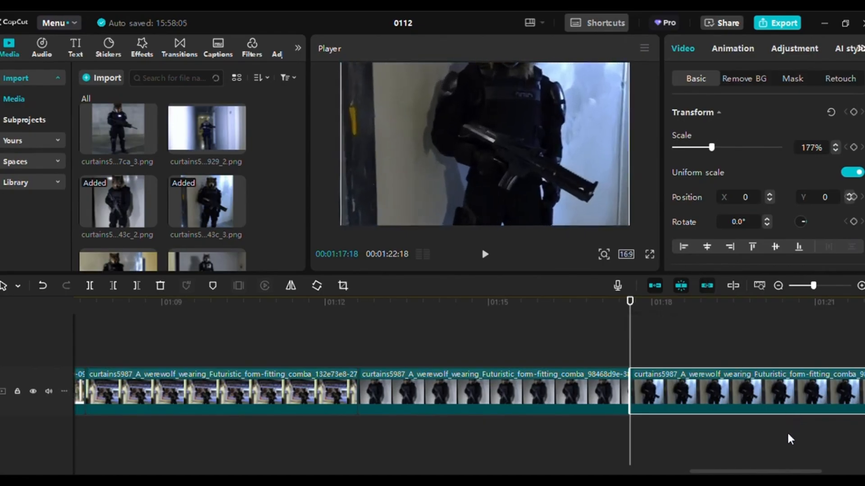
pyautogui.moveTo(738, 472); pyautogui.dragTo(772, 472)
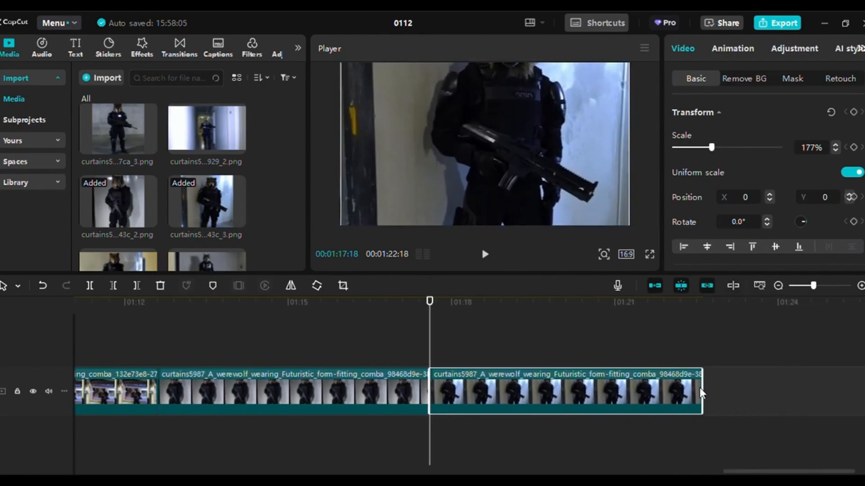
pyautogui.moveTo(701, 394); pyautogui.dragTo(498, 400)
# Animate the 43c_3.png clip's position from Y 0 at its start to Y -743 at its end, 00:01:18:25
pyautogui.click(851, 196)
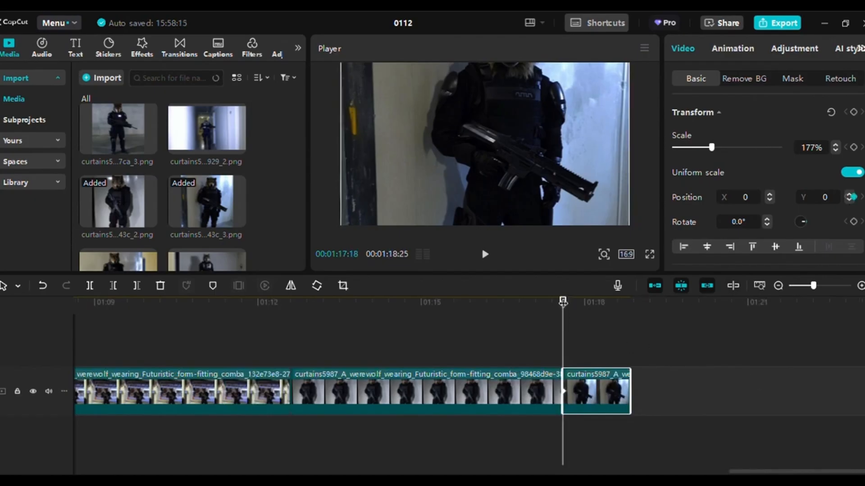
pyautogui.moveTo(564, 301); pyautogui.dragTo(688, 304)
pyautogui.moveTo(535, 106); pyautogui.dragTo(535, 161)
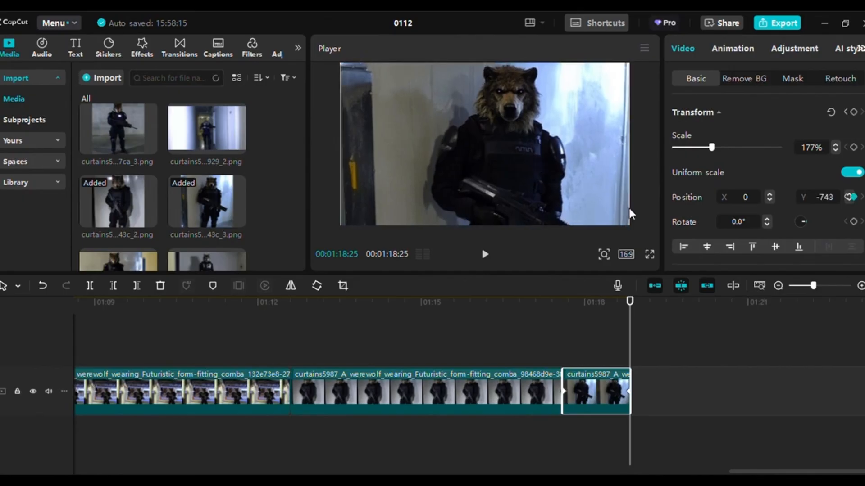
pyautogui.click(673, 350)
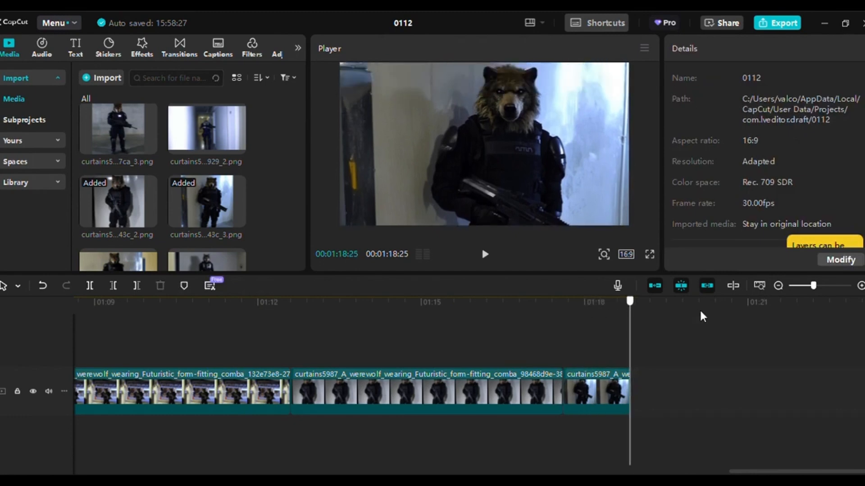
# Append the werewolf image ending in 0 (1).png at 00:01:18:25 and trim it to end at 00:01:19:13
pyautogui.scroll(-2, 259, 209)
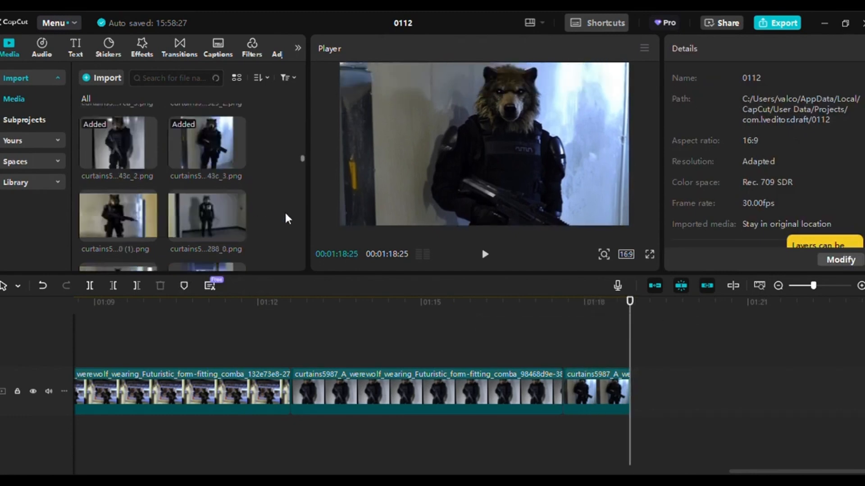
pyautogui.moveTo(154, 235)
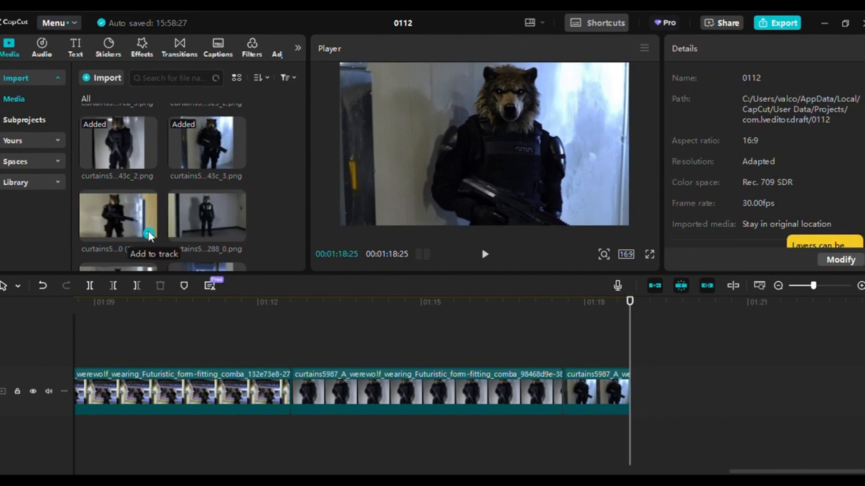
pyautogui.click(149, 234)
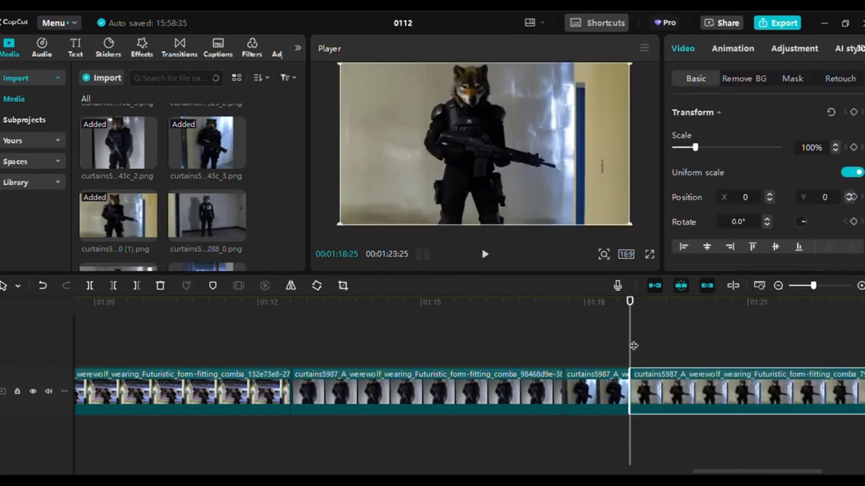
pyautogui.moveTo(719, 471); pyautogui.dragTo(750, 472)
pyautogui.moveTo(697, 394); pyautogui.dragTo(471, 404)
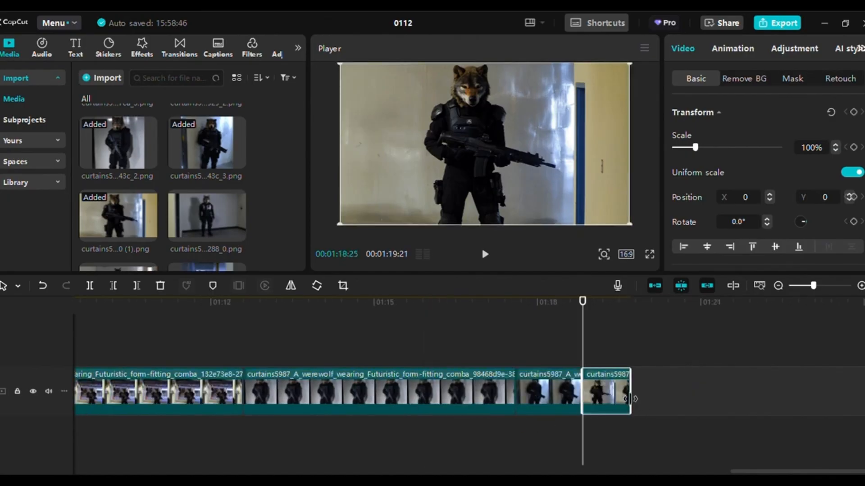
pyautogui.moveTo(630, 399); pyautogui.dragTo(614, 410)
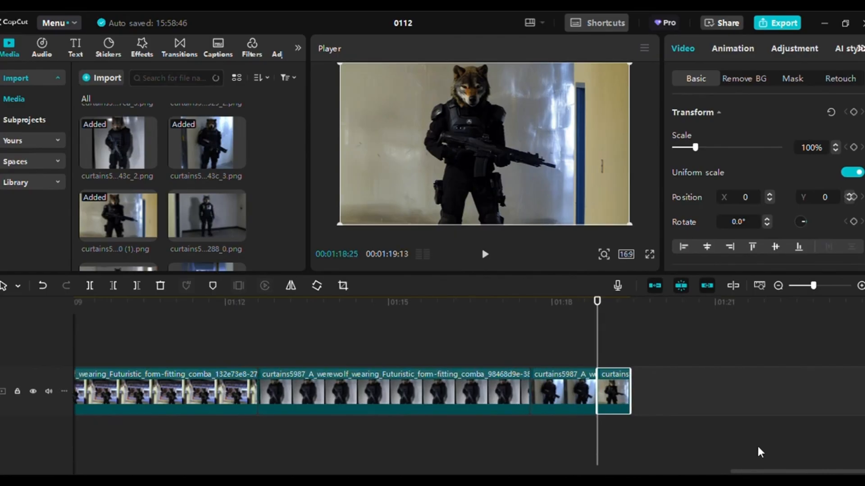
pyautogui.click(654, 360)
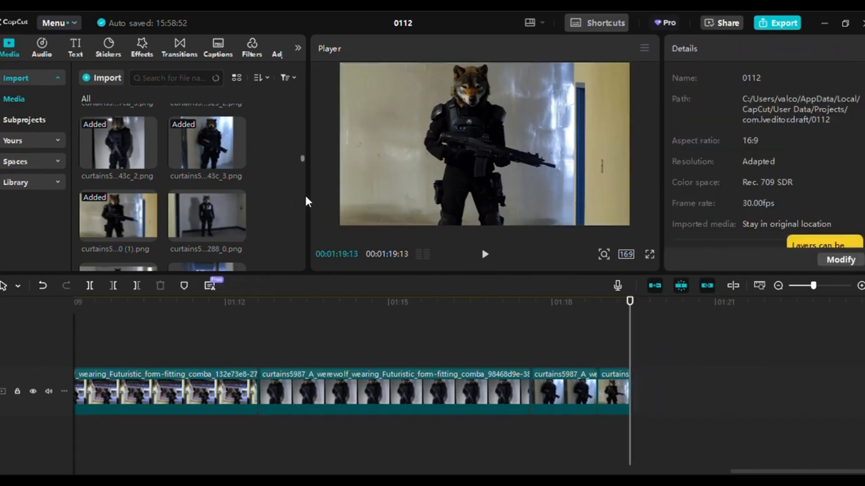
# Append the hallway werewolf image ending in db_2.png at 00:01:19:13 and scale it to 177% to fill the frame
pyautogui.scroll(5, 285, 198)
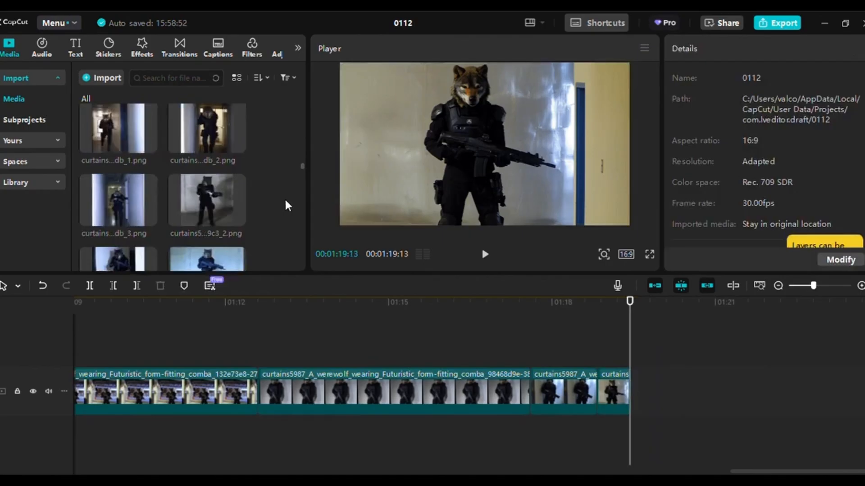
pyautogui.scroll(1, 285, 198)
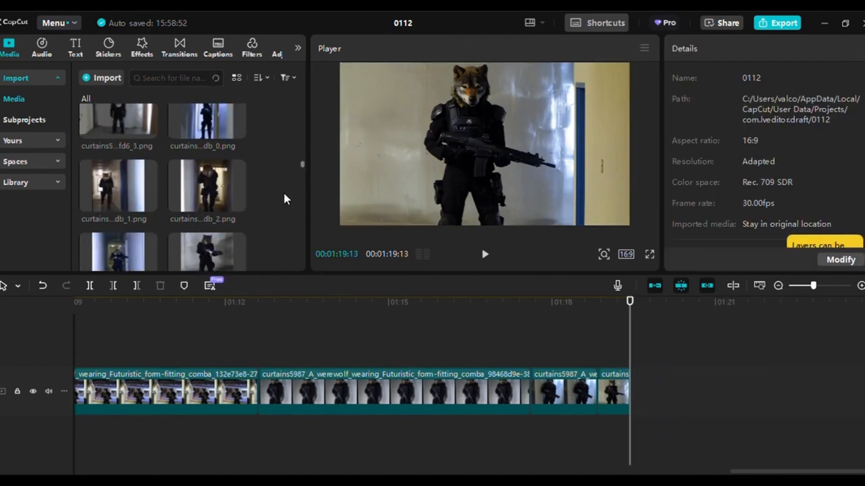
pyautogui.scroll(-1, 285, 199)
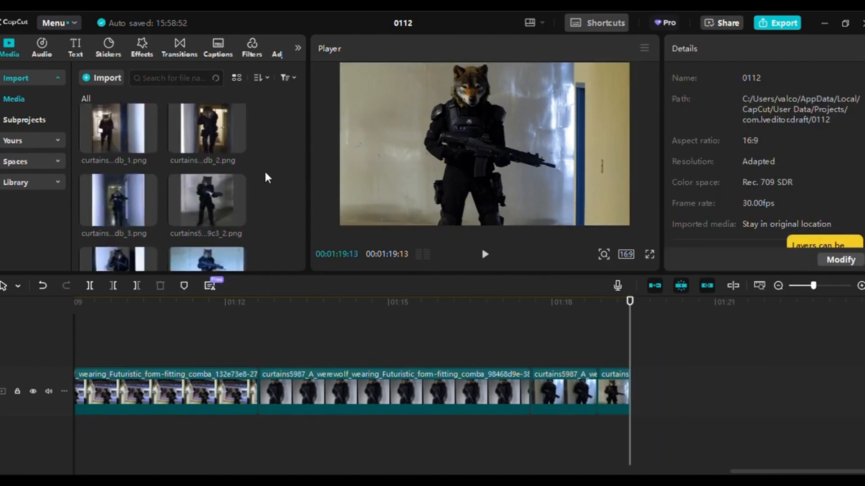
pyautogui.click(238, 145)
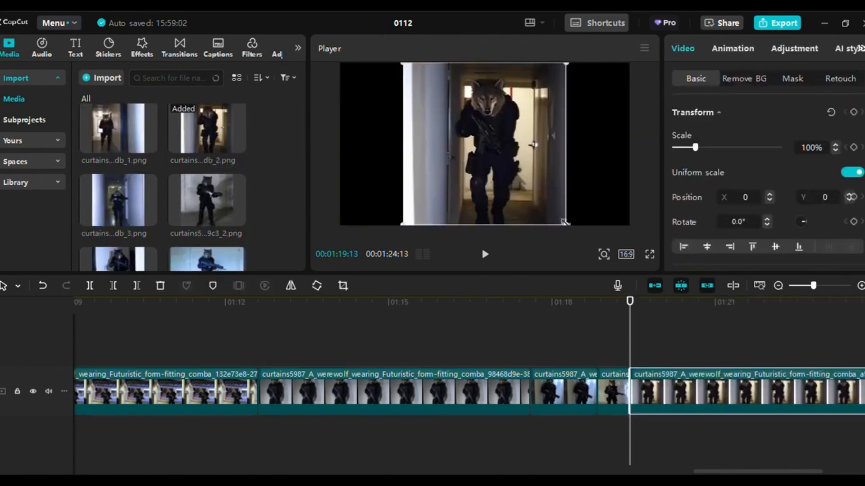
pyautogui.moveTo(565, 221); pyautogui.dragTo(633, 304)
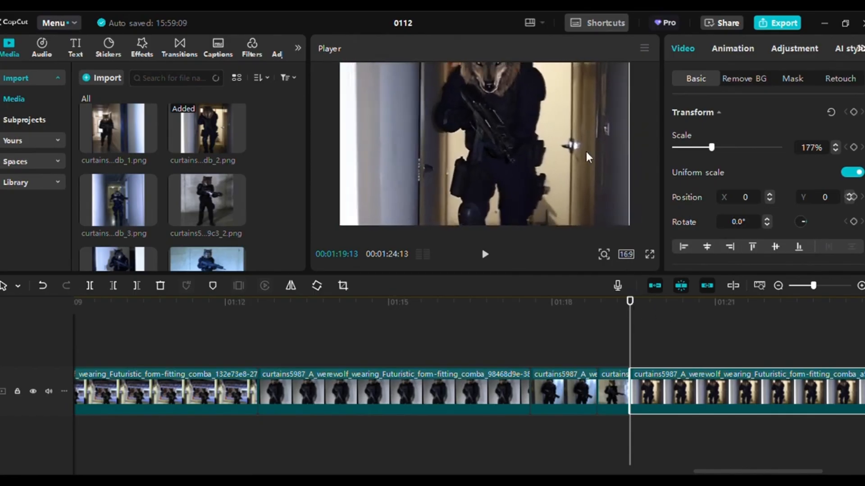
# Shift the db_2.png image down to Y -173 and trim its clip to a three-frame flash ending at 00:01:19:16
pyautogui.moveTo(583, 164); pyautogui.dragTo(564, 123)
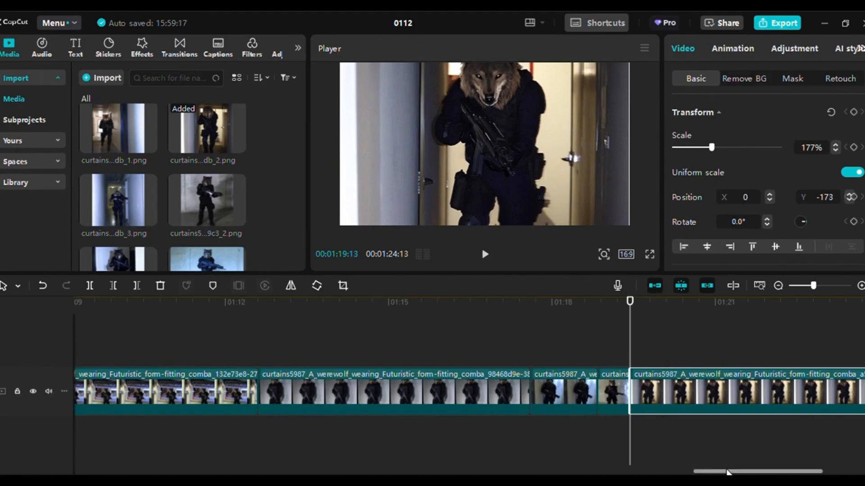
pyautogui.moveTo(728, 471); pyautogui.dragTo(756, 473)
pyautogui.moveTo(723, 397); pyautogui.dragTo(457, 399)
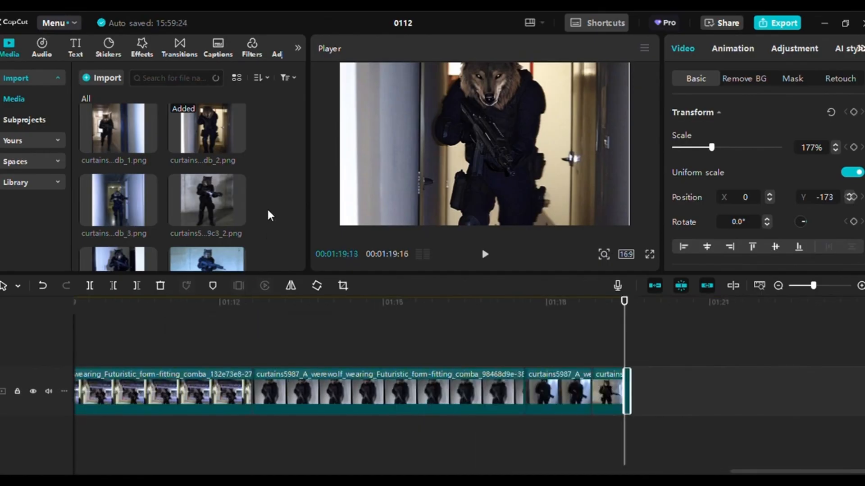
# Browse the imported images for the next shot and place the playhead at the end of the last clip, 00:01:19:16
pyautogui.scroll(-2, 266, 209)
pyautogui.scroll(-2, 266, 207)
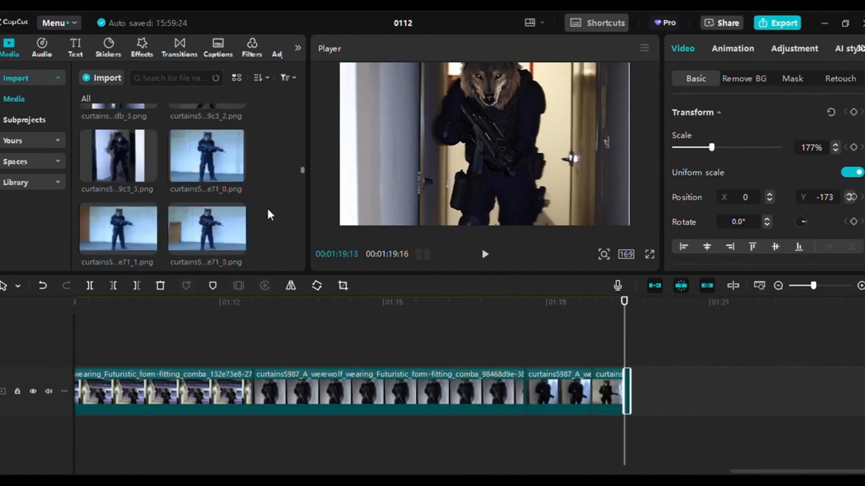
pyautogui.scroll(-1, 266, 206)
pyautogui.scroll(-3, 268, 210)
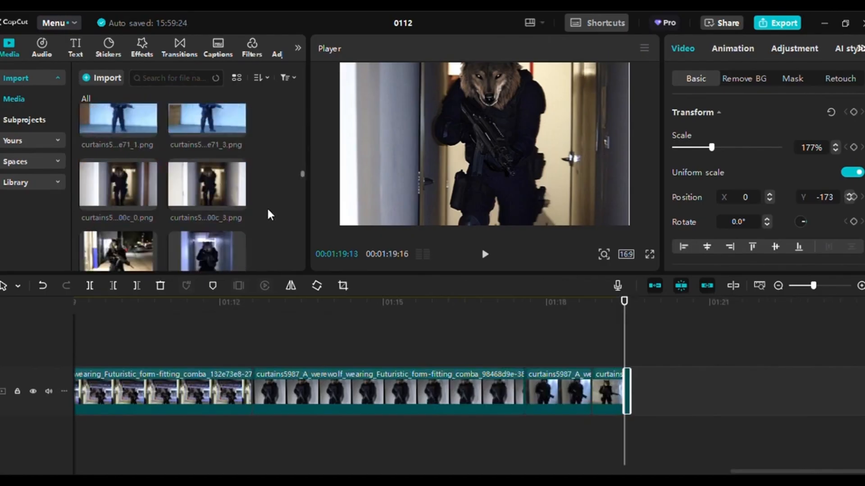
pyautogui.scroll(-3, 268, 210)
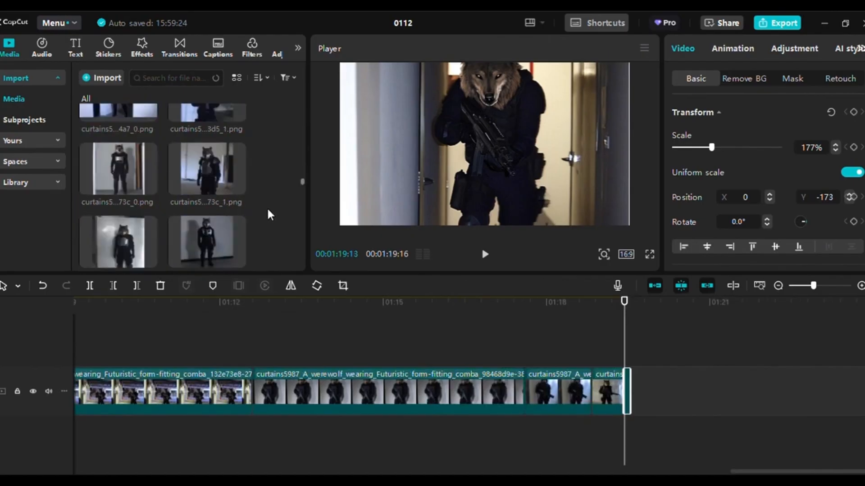
pyautogui.moveTo(236, 215)
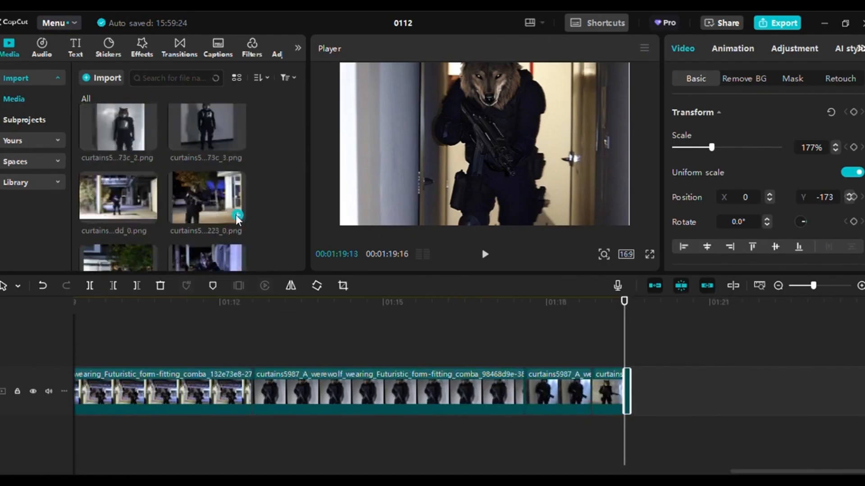
pyautogui.scroll(-1, 274, 196)
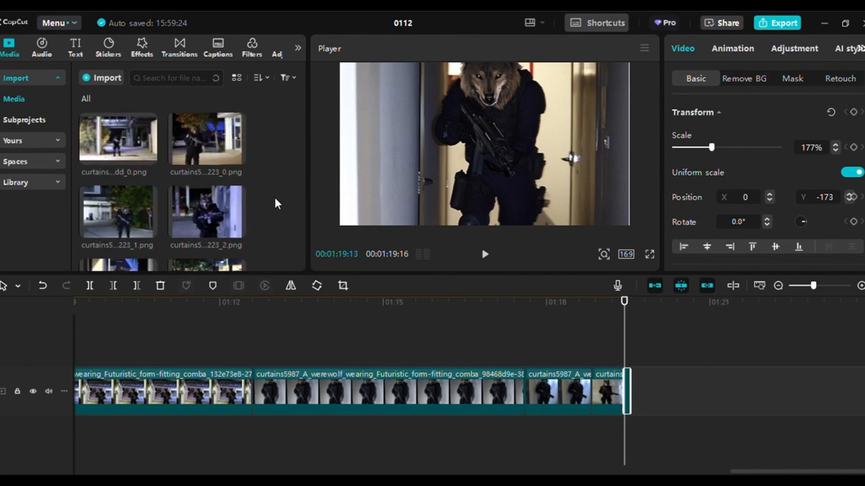
pyautogui.scroll(-1, 276, 199)
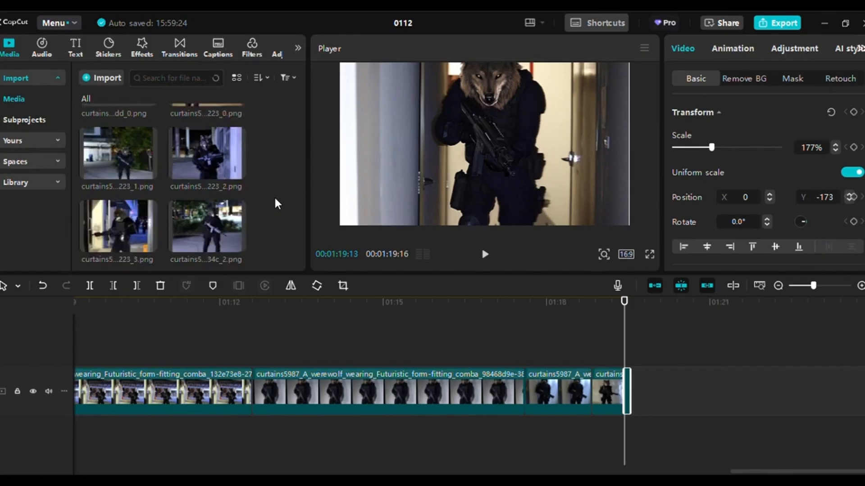
pyautogui.scroll(-2, 276, 200)
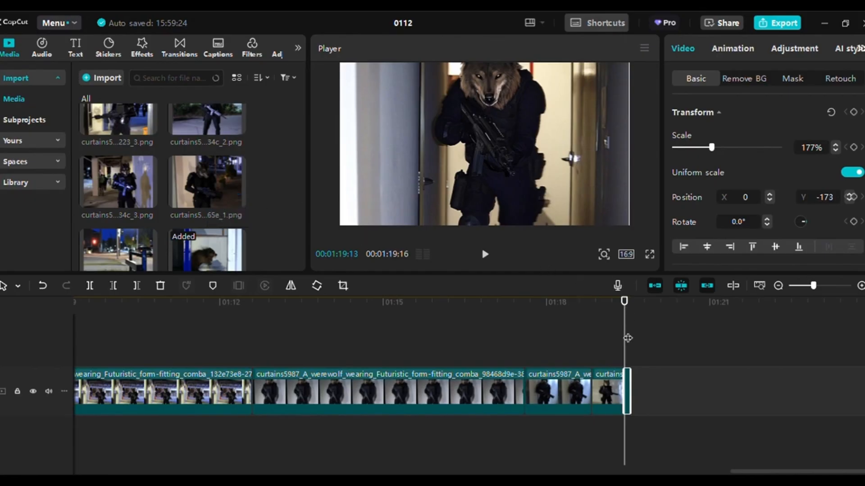
pyautogui.moveTo(626, 302); pyautogui.dragTo(629, 301)
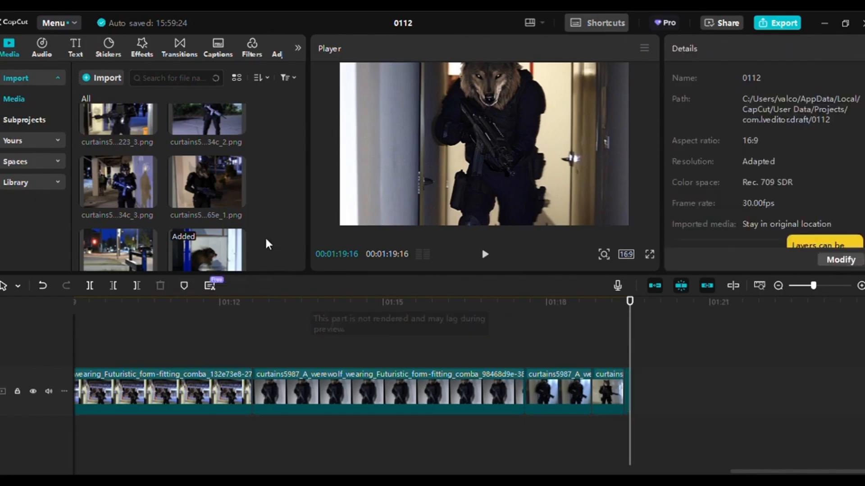
pyautogui.click(237, 200)
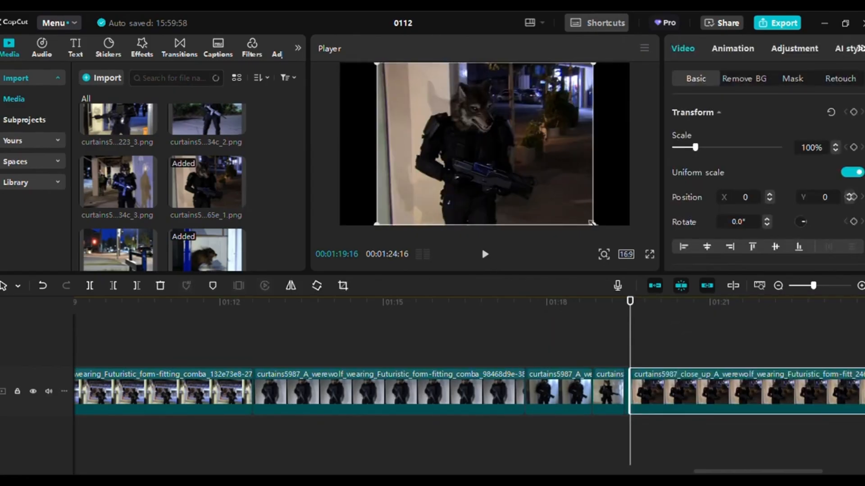
pyautogui.moveTo(593, 222); pyautogui.dragTo(645, 255)
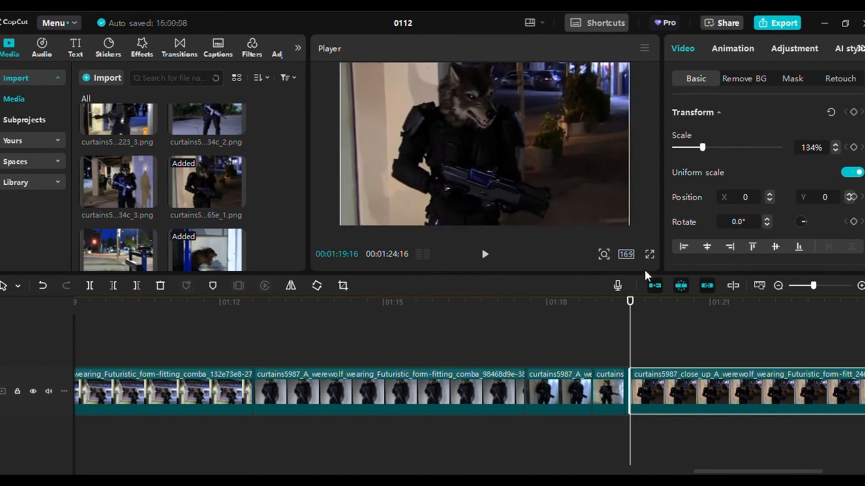
pyautogui.press('Delete')
# Replace the trailing close-up clip with the running werewolf image ending in 5b2_3.png at 00:01:19:16, trimmed to end at 00:01:19:21
pyautogui.scroll(-5, 292, 208)
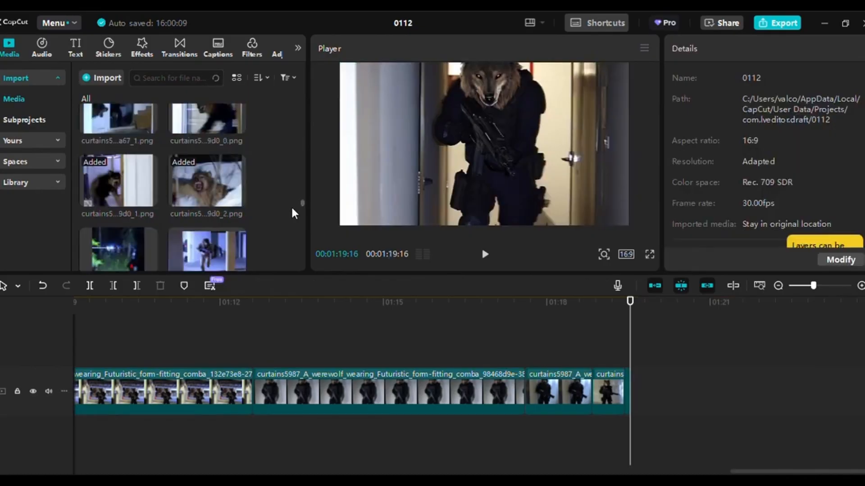
pyautogui.scroll(-3, 292, 209)
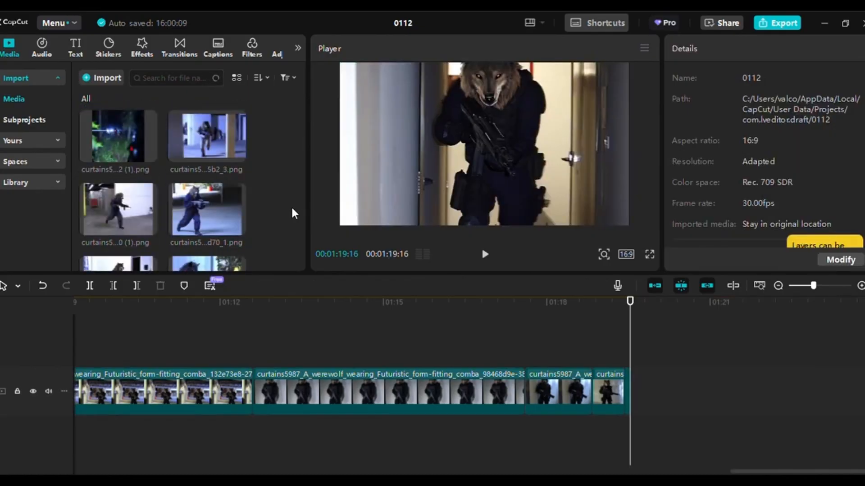
pyautogui.scroll(2, 292, 208)
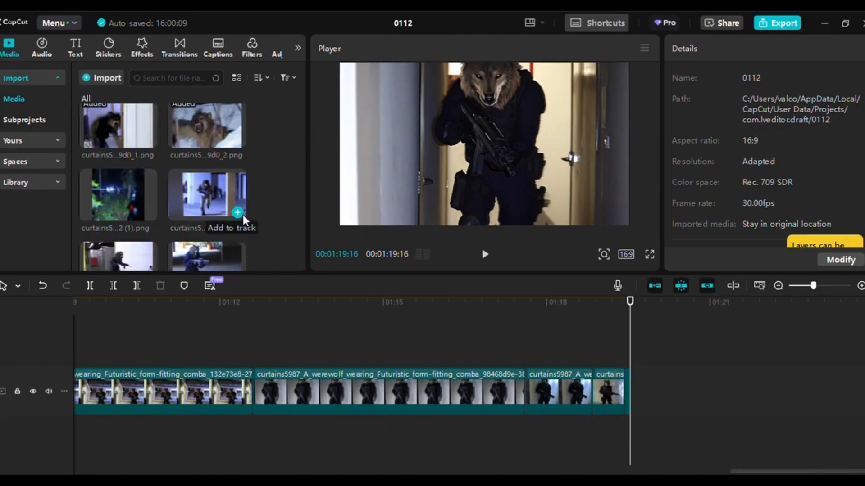
pyautogui.click(239, 213)
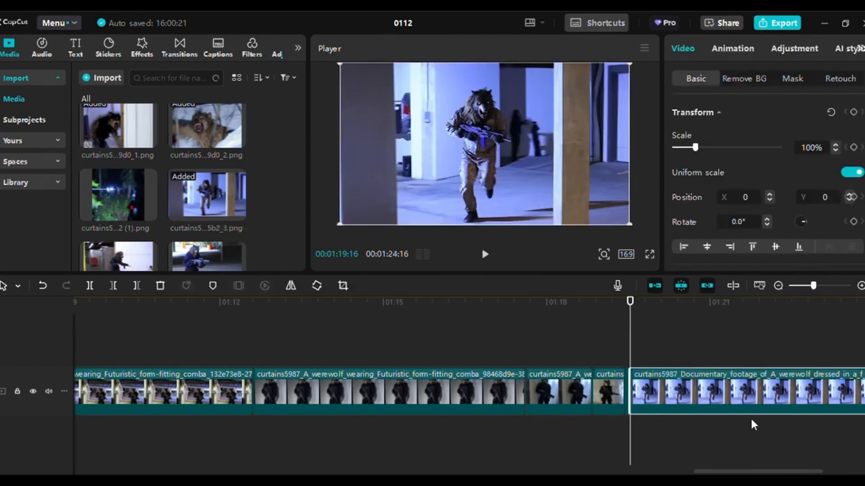
pyautogui.moveTo(717, 473); pyautogui.dragTo(760, 473)
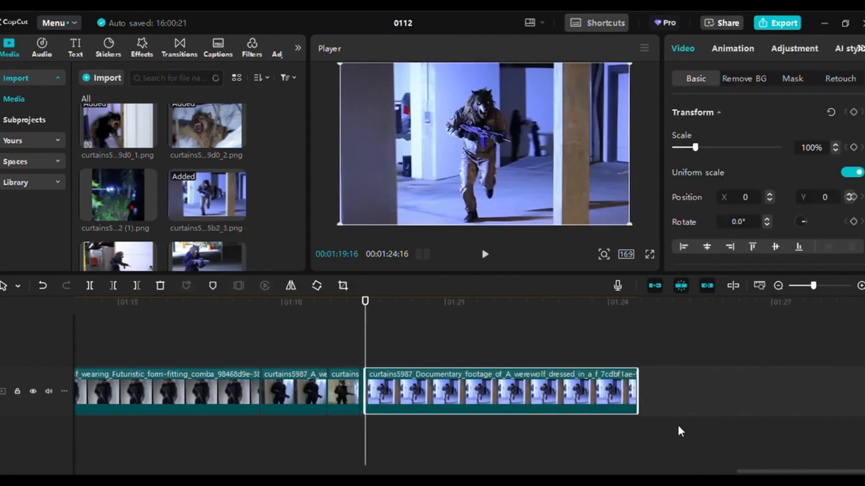
pyautogui.moveTo(637, 396); pyautogui.dragTo(376, 399)
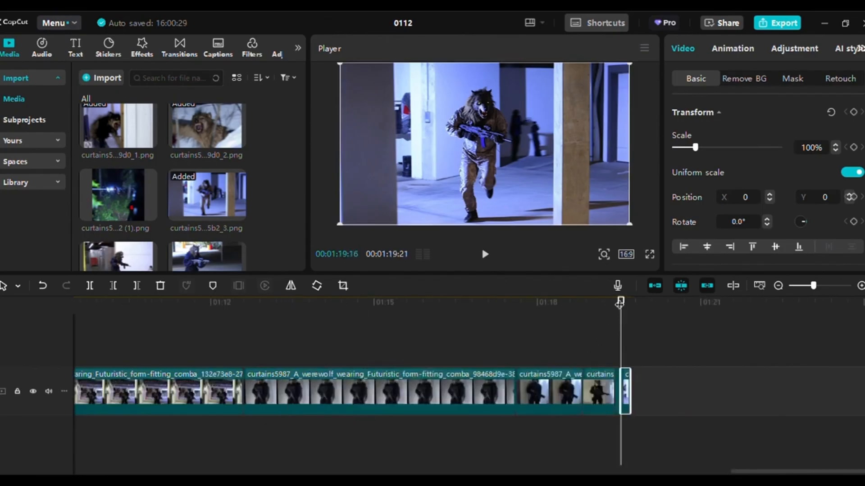
pyautogui.moveTo(622, 298); pyautogui.dragTo(646, 299)
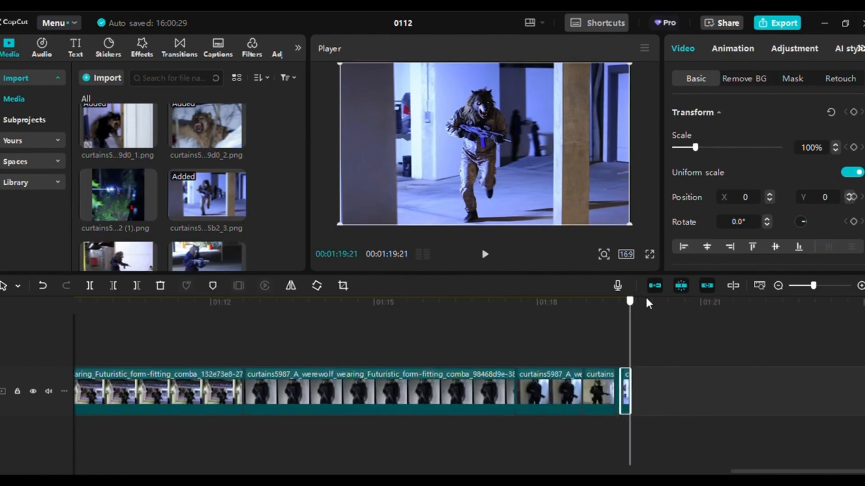
pyautogui.click(682, 346)
# Append the rifle-aiming werewolf image ending in 642_0.png at 00:01:19:21 and scale it to 101% to fill the frame
pyautogui.scroll(-2, 267, 219)
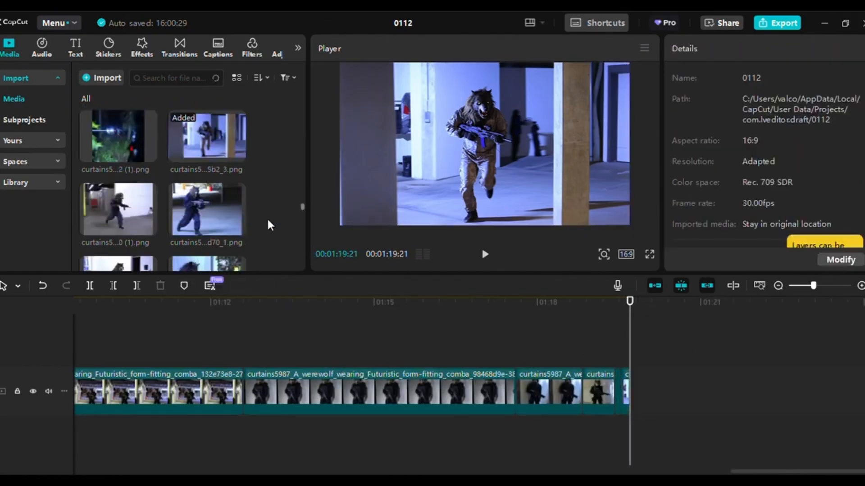
pyautogui.scroll(-2, 268, 221)
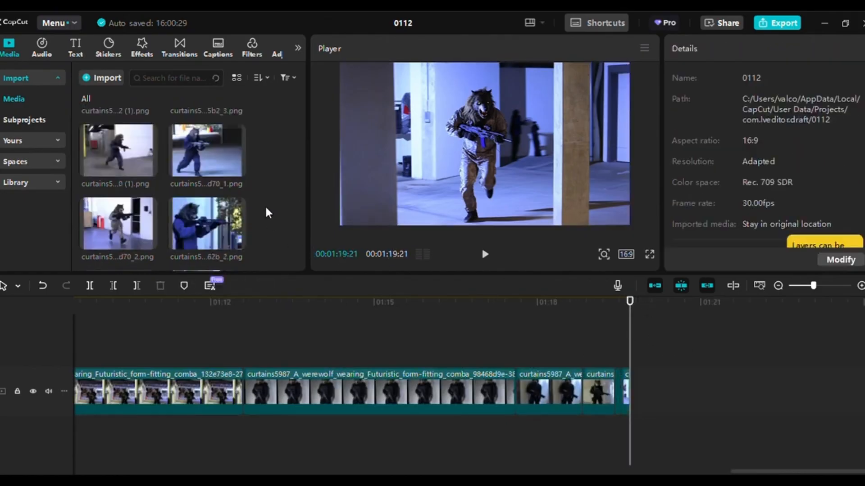
pyautogui.scroll(-2, 262, 203)
pyautogui.scroll(-2, 261, 203)
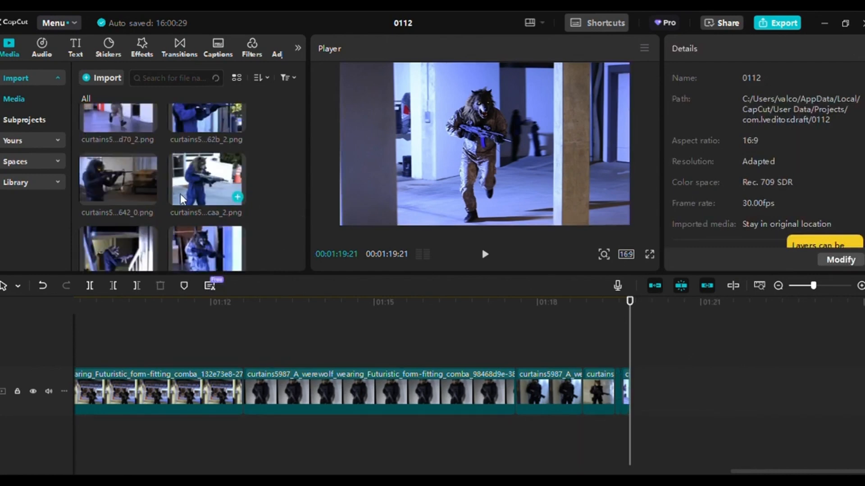
pyautogui.click(150, 196)
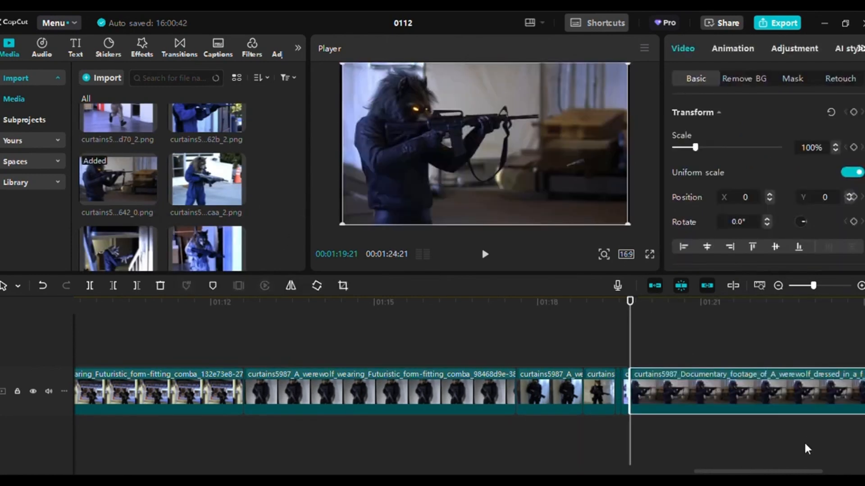
pyautogui.moveTo(766, 469); pyautogui.dragTo(797, 469)
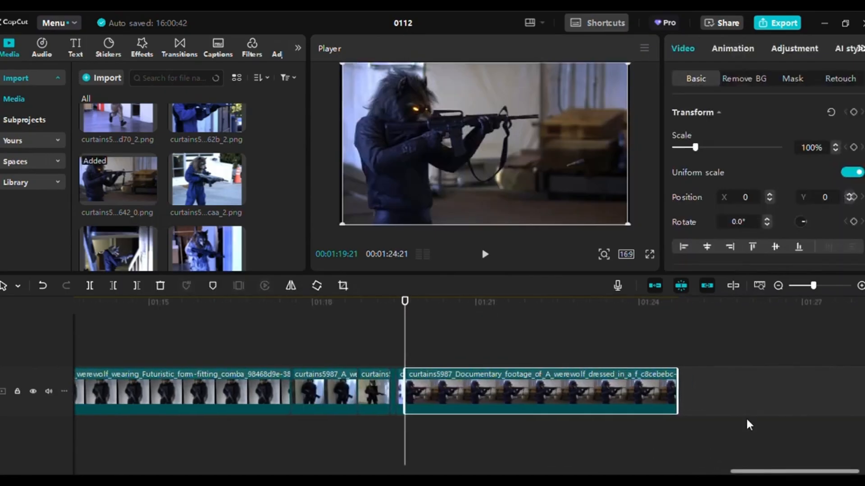
pyautogui.moveTo(627, 222); pyautogui.dragTo(630, 225)
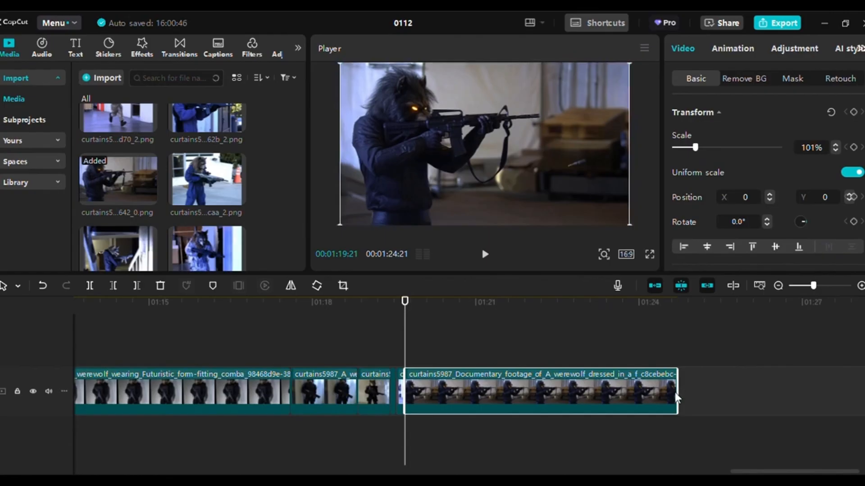
# Trim the 642_0.png clip to a four-frame flash ending at 00:01:19:25 and place the playhead at its end
pyautogui.moveTo(676, 392); pyautogui.dragTo(411, 396)
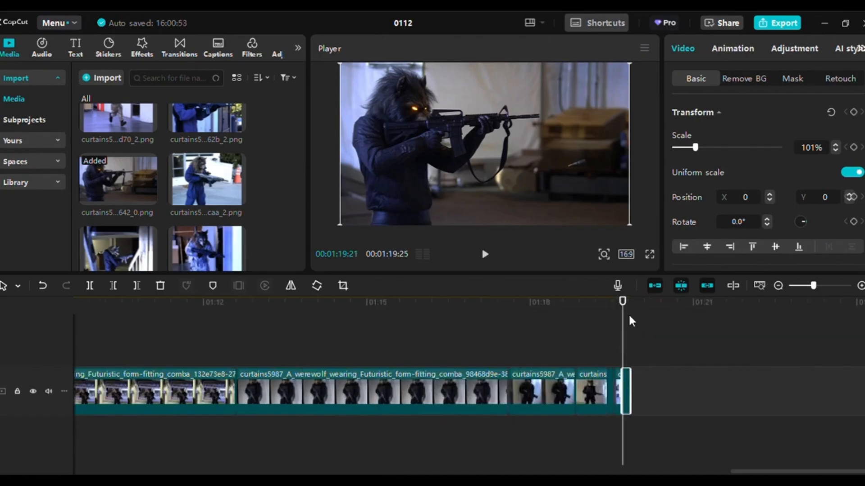
pyautogui.moveTo(623, 300); pyautogui.dragTo(630, 301)
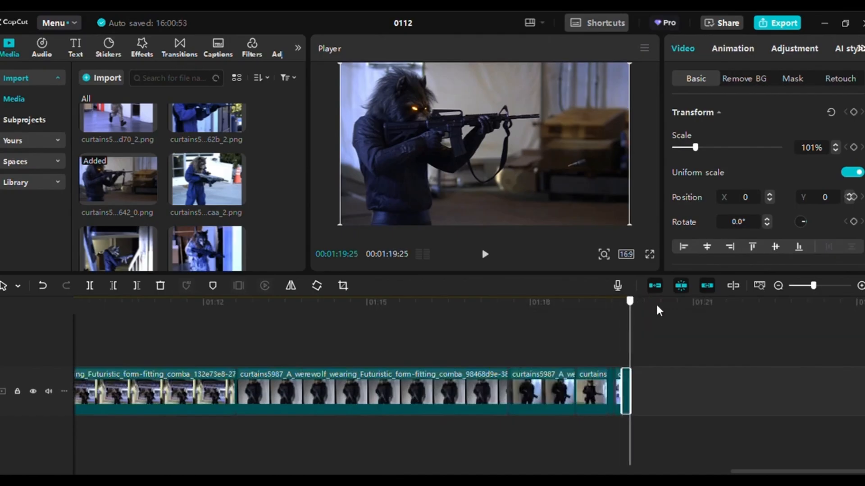
pyautogui.click(668, 350)
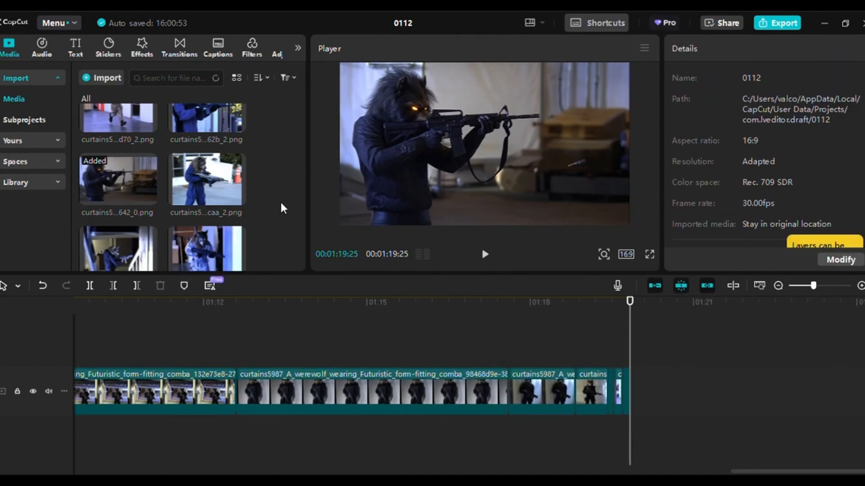
# Append the staircase werewolf image ending in 0 (1).png at 00:01:19:25 and scale it to 134% to fill the frame
pyautogui.scroll(-1, 275, 200)
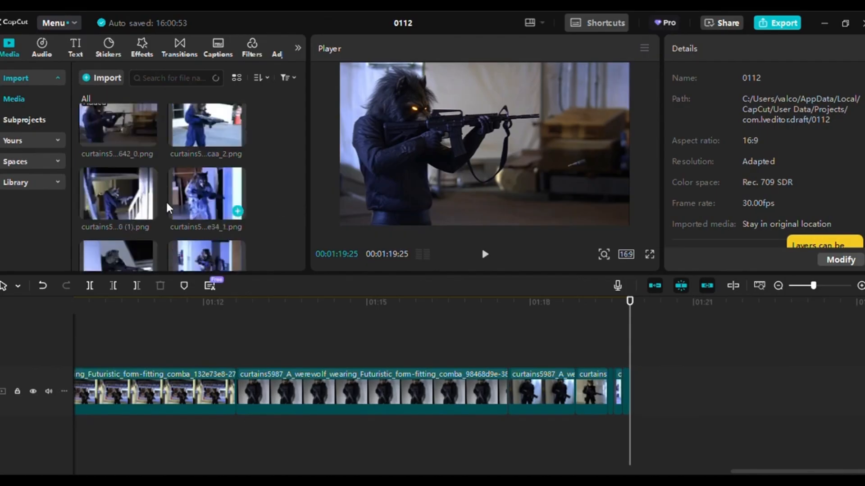
pyautogui.click(150, 214)
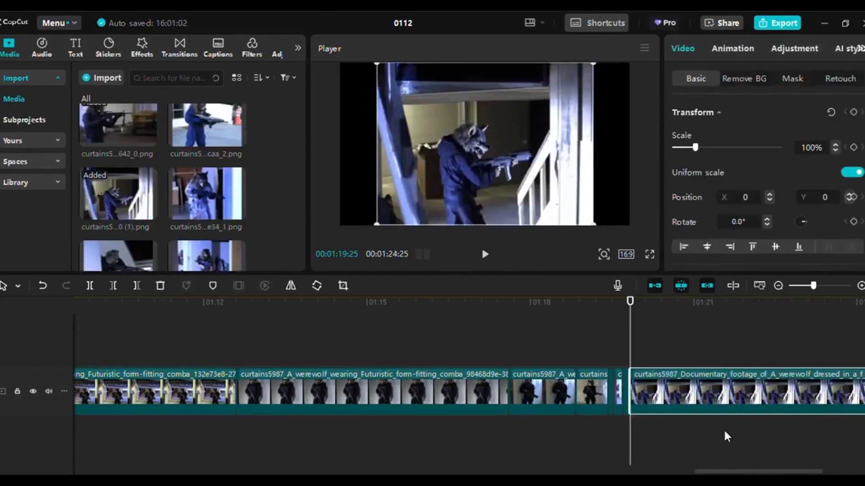
pyautogui.moveTo(591, 222); pyautogui.dragTo(646, 242)
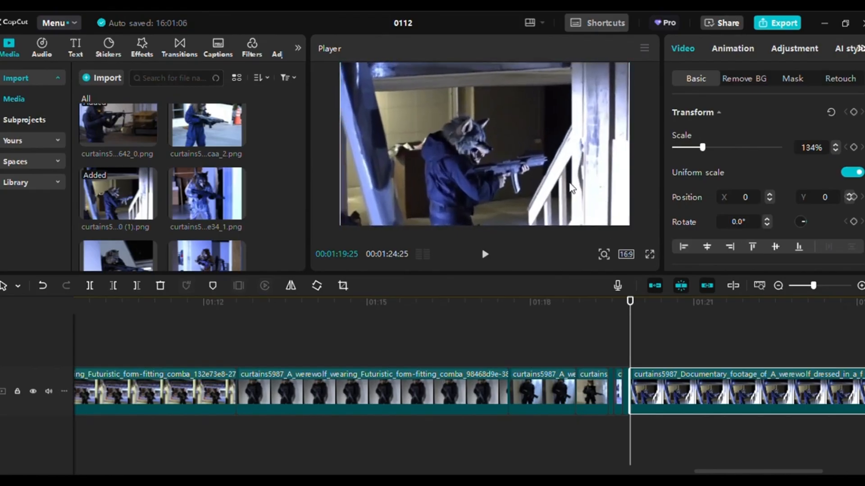
# Shift the staircase image up to Y 365 and trim its clip to a three-frame flash ending at 00:01:19:28
pyautogui.moveTo(571, 181); pyautogui.dragTo(571, 157)
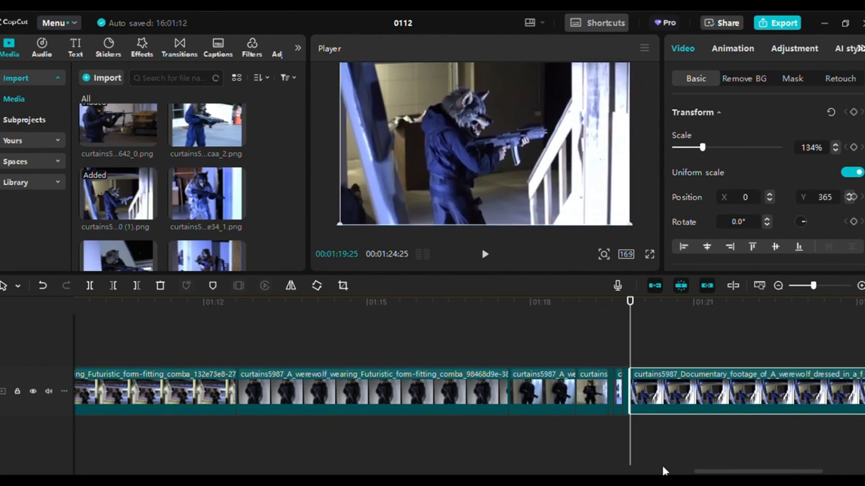
pyautogui.moveTo(708, 472); pyautogui.dragTo(739, 473)
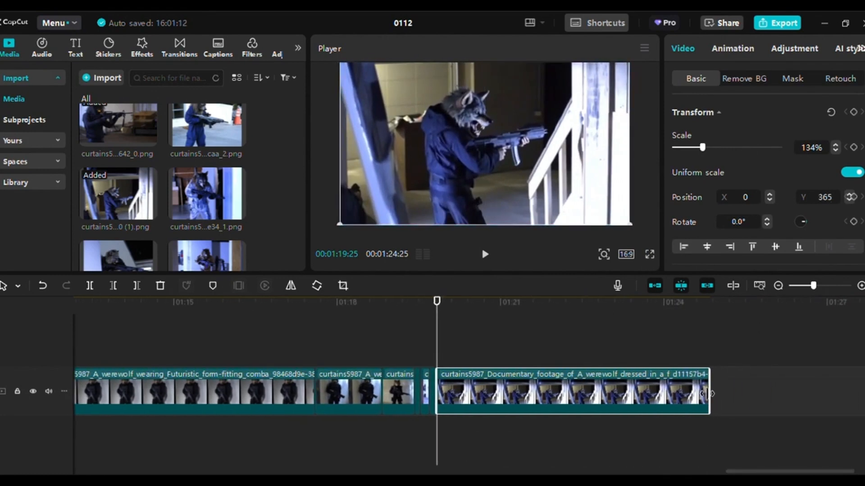
pyautogui.moveTo(708, 393); pyautogui.dragTo(442, 403)
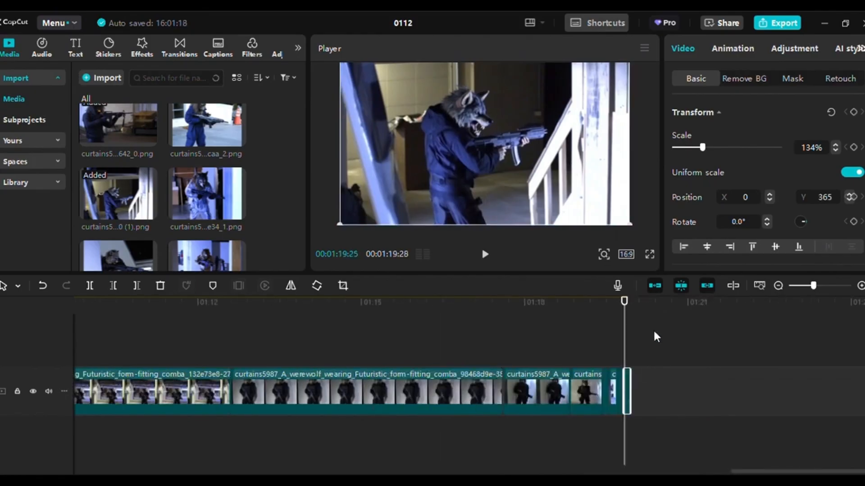
pyautogui.moveTo(625, 308); pyautogui.dragTo(711, 321)
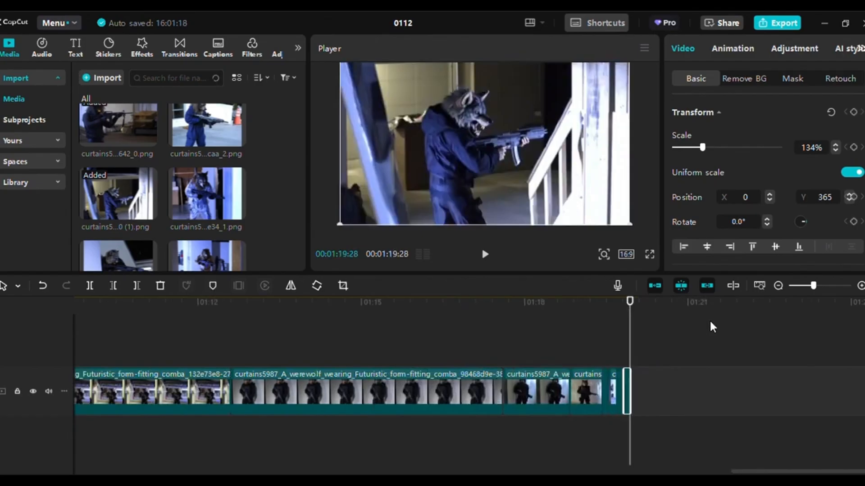
pyautogui.click(694, 341)
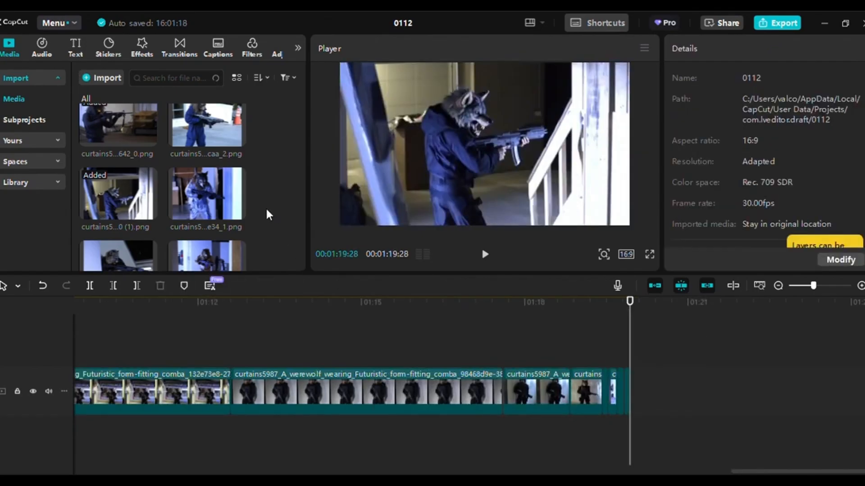
# Append the armed werewolf image ending in 2 (1).png at 00:01:19:28 and scale it to 134% to fill the frame
pyautogui.scroll(-1, 267, 210)
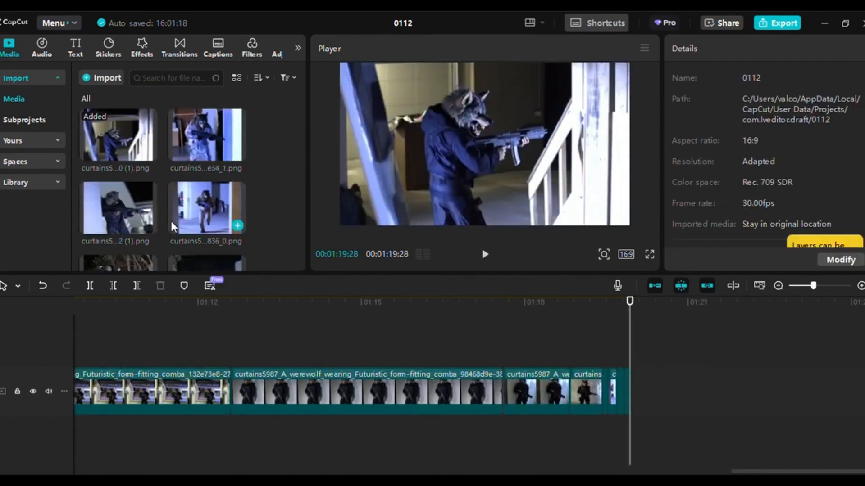
pyautogui.click(149, 225)
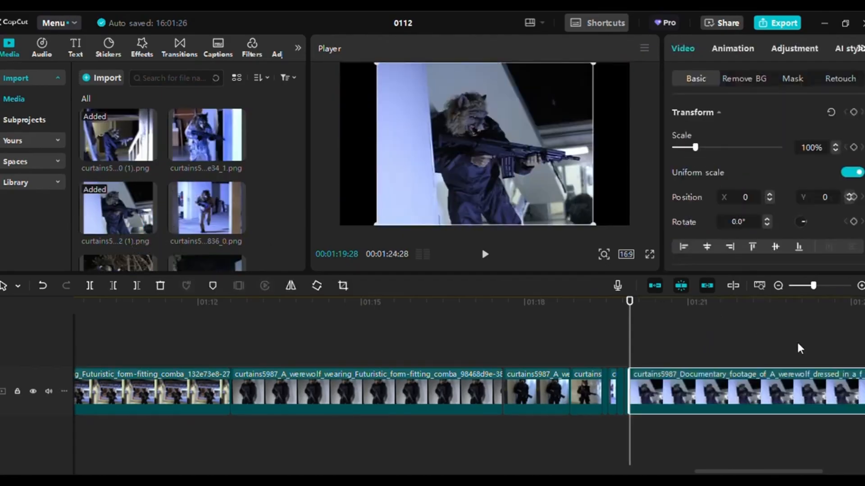
pyautogui.hscroll(3, 771, 460)
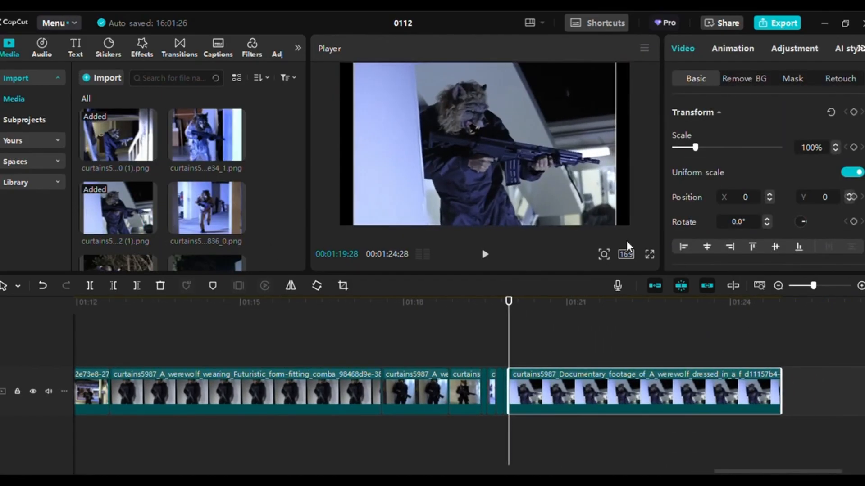
# Shift the 2 (1).png image down to Y -194 and trim its clip to a four-frame flash ending at 00:01:20:02
pyautogui.moveTo(590, 191)
pyautogui.mouseDown()
pyautogui.moveTo(592, 222)
pyautogui.moveTo(591, 206)
pyautogui.mouseUp()
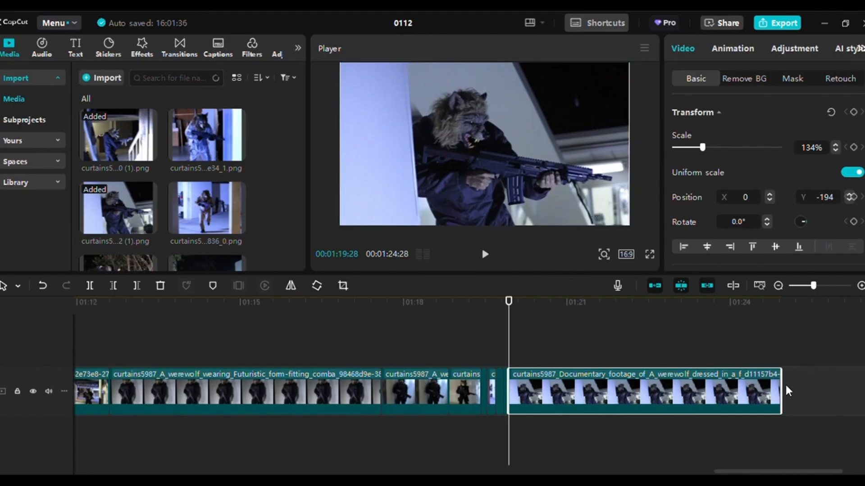
pyautogui.moveTo(781, 393); pyautogui.dragTo(513, 399)
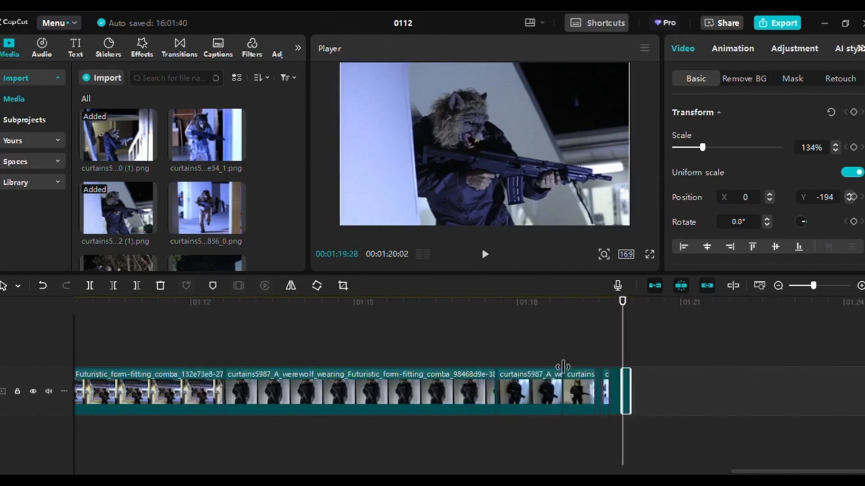
pyautogui.click(689, 354)
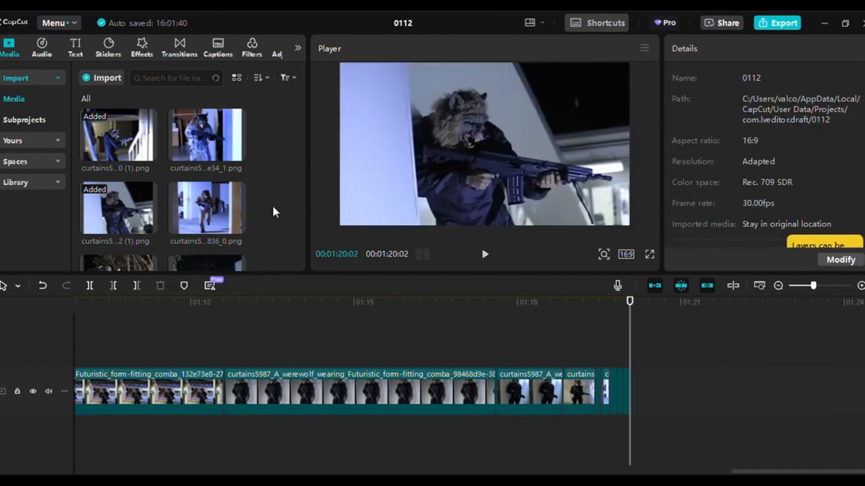
# Append the leaping werewolf image ending in 822_3.png at 00:01:20:02 and scale it to 134% to fill the frame
pyautogui.scroll(-3, 275, 212)
pyautogui.moveTo(155, 185)
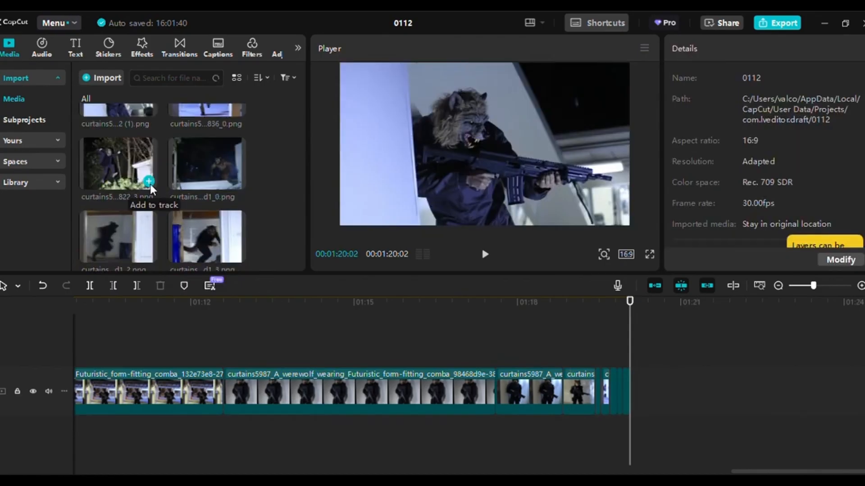
pyautogui.click(149, 183)
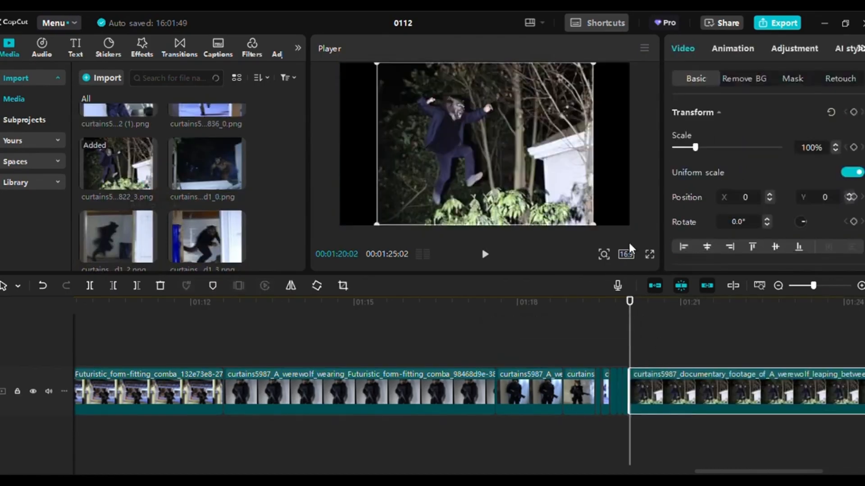
pyautogui.moveTo(592, 225); pyautogui.dragTo(638, 261)
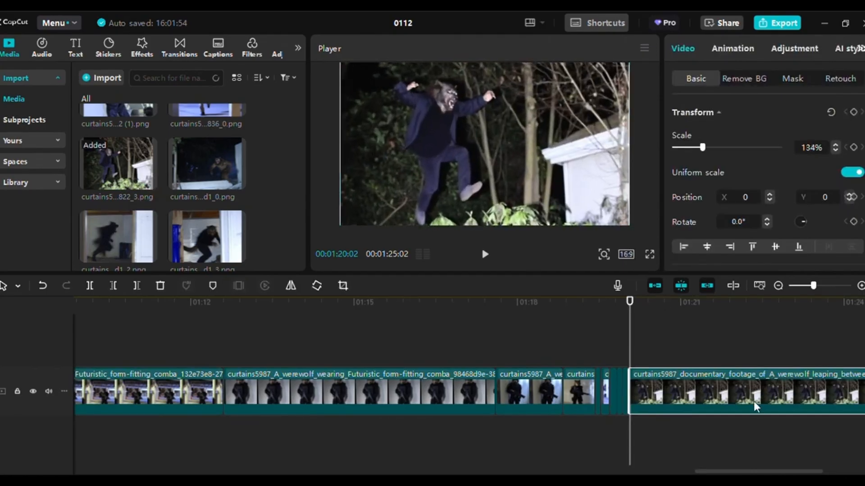
pyautogui.hscroll(3, 670, 406)
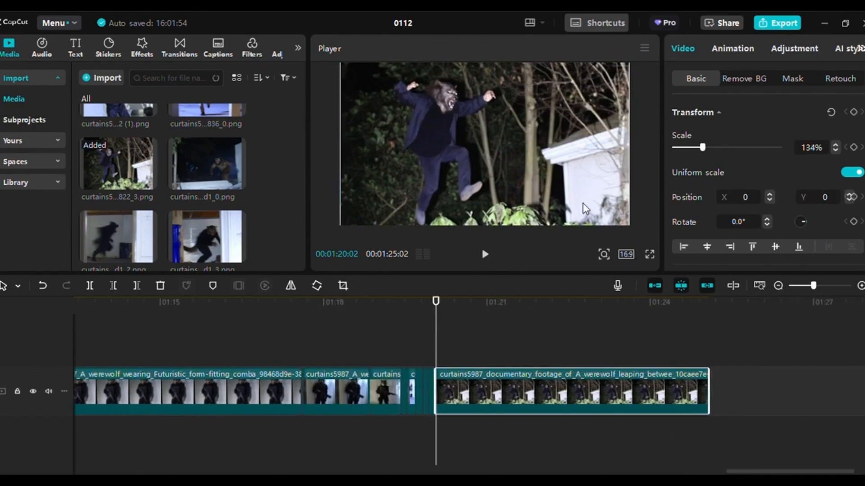
# Keyframe the leaping image's vertical position from Y -365 at the clip's start to Y 222 at its end, 00:01:25:02
pyautogui.moveTo(552, 174); pyautogui.dragTo(551, 206)
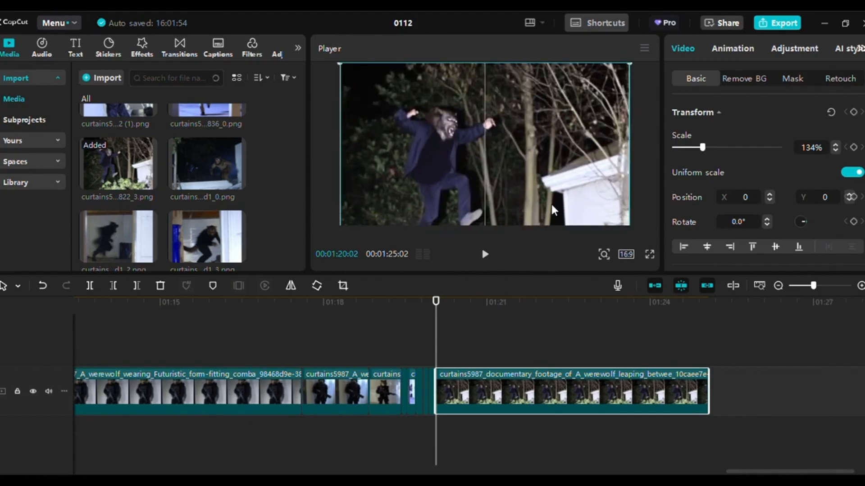
pyautogui.moveTo(551, 204); pyautogui.dragTo(551, 204)
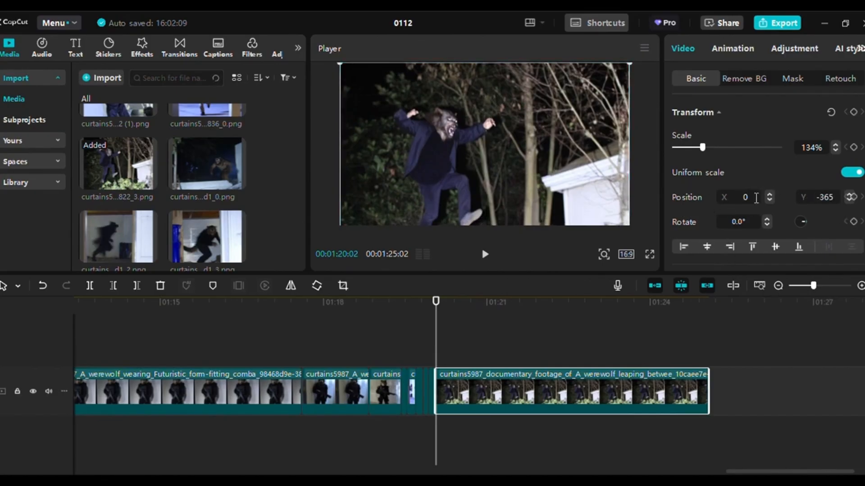
pyautogui.click(851, 197)
pyautogui.moveTo(436, 300); pyautogui.dragTo(508, 300)
pyautogui.moveTo(588, 295); pyautogui.dragTo(807, 296)
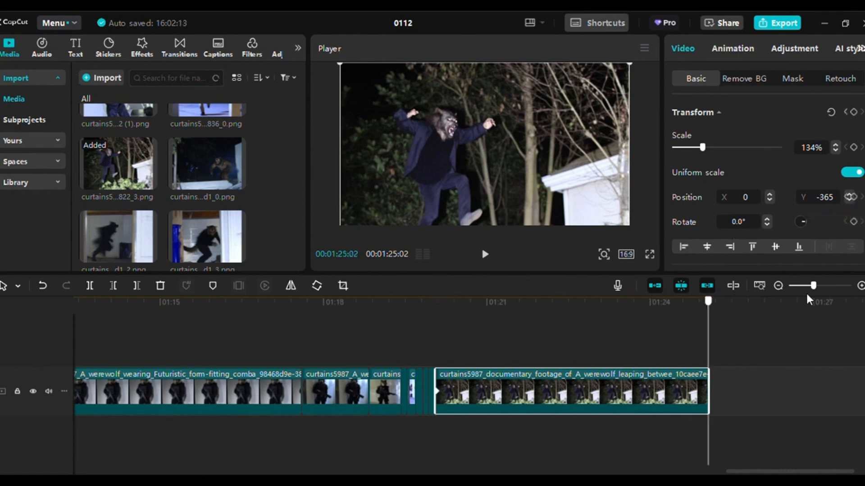
pyautogui.moveTo(560, 186); pyautogui.dragTo(574, 151)
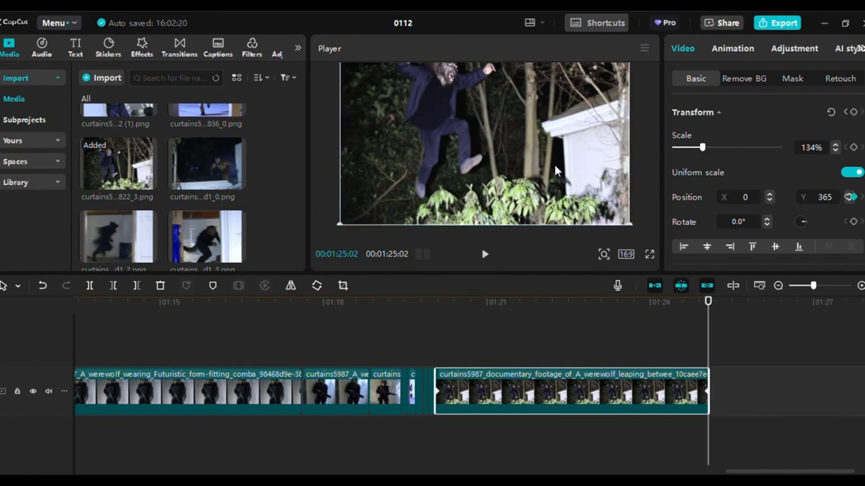
pyautogui.moveTo(552, 153)
pyautogui.mouseDown()
pyautogui.moveTo(552, 164)
pyautogui.moveTo(552, 148)
pyautogui.mouseUp()
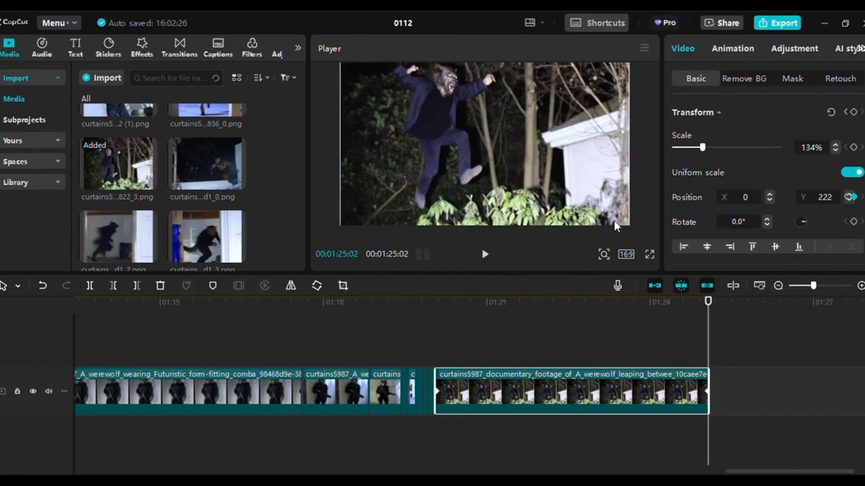
pyautogui.click(777, 336)
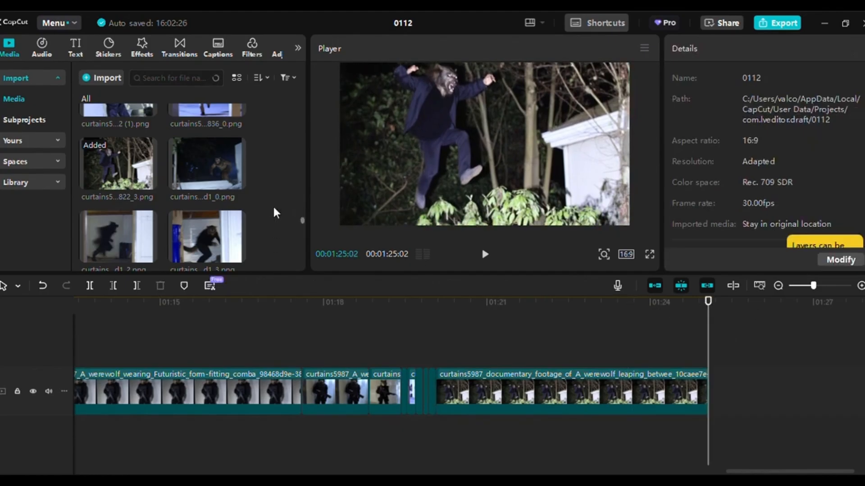
# Add the night werewolf image ending in d1_0.png at 00:01:25:02 as a four-frame flash scaled to 134%
pyautogui.click(237, 185)
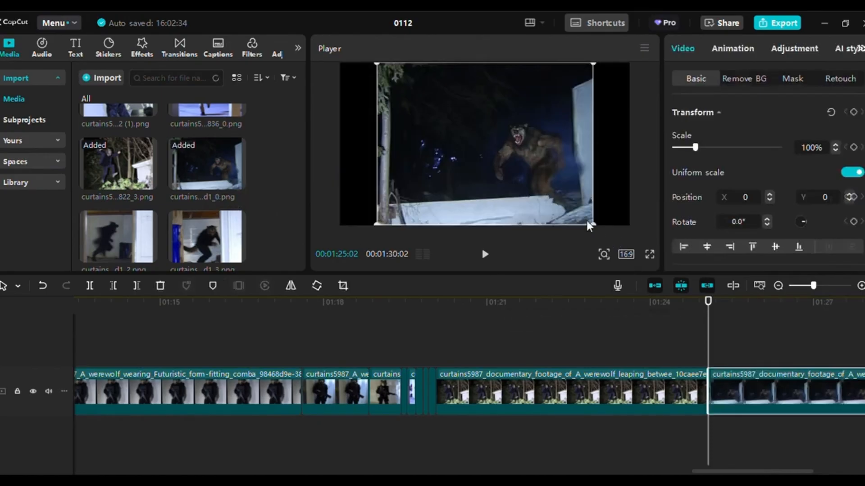
pyautogui.moveTo(587, 223); pyautogui.dragTo(644, 258)
pyautogui.moveTo(733, 472); pyautogui.dragTo(778, 472)
pyautogui.moveTo(683, 395); pyautogui.dragTo(417, 405)
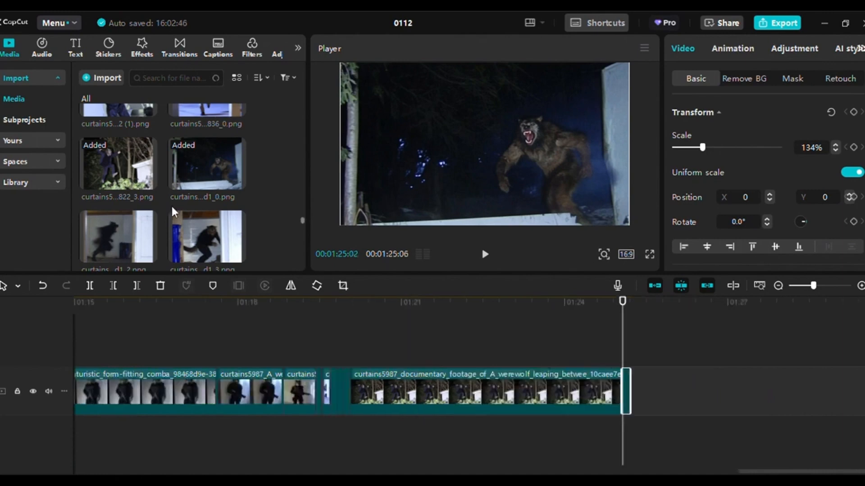
# Insert the lunging werewolf image ending in d1_3.png at 00:01:25:02, before the night image, as a four-frame flash scaled to 134%
pyautogui.scroll(-2, 271, 197)
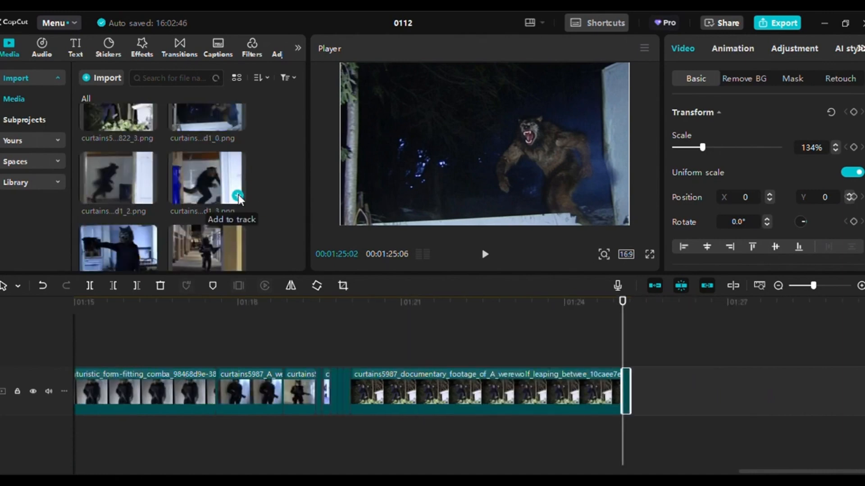
pyautogui.click(237, 196)
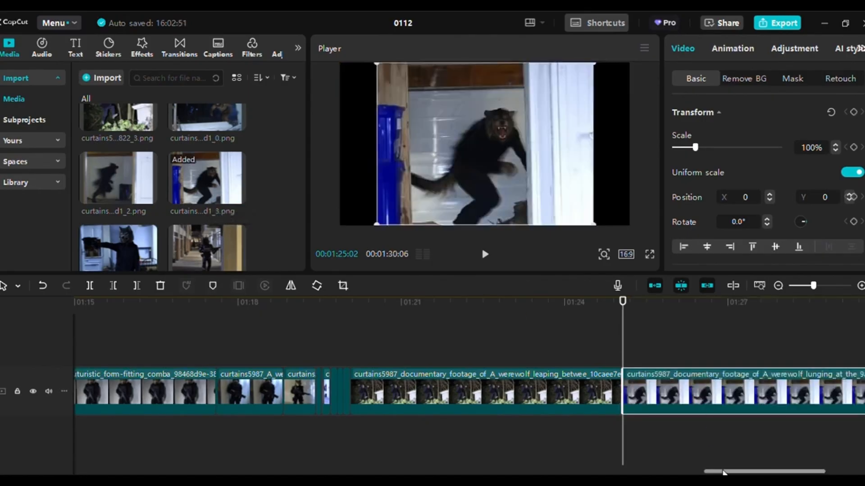
pyautogui.moveTo(723, 472); pyautogui.dragTo(748, 473)
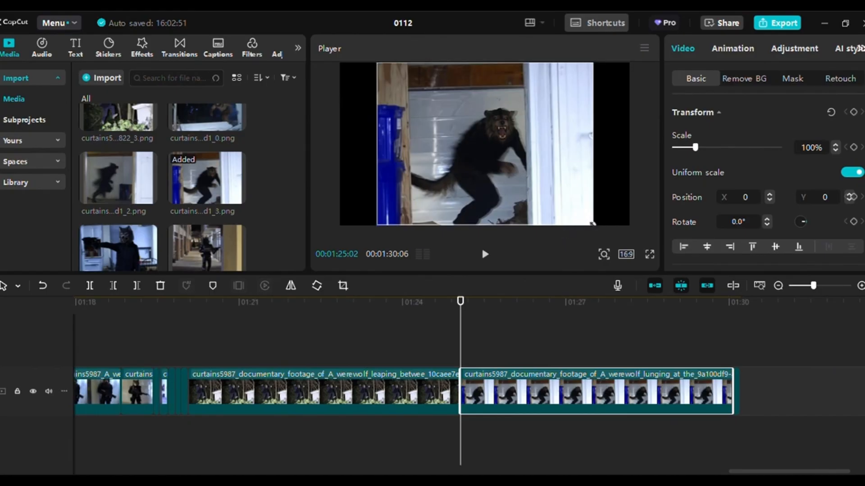
pyautogui.moveTo(616, 240); pyautogui.dragTo(645, 264)
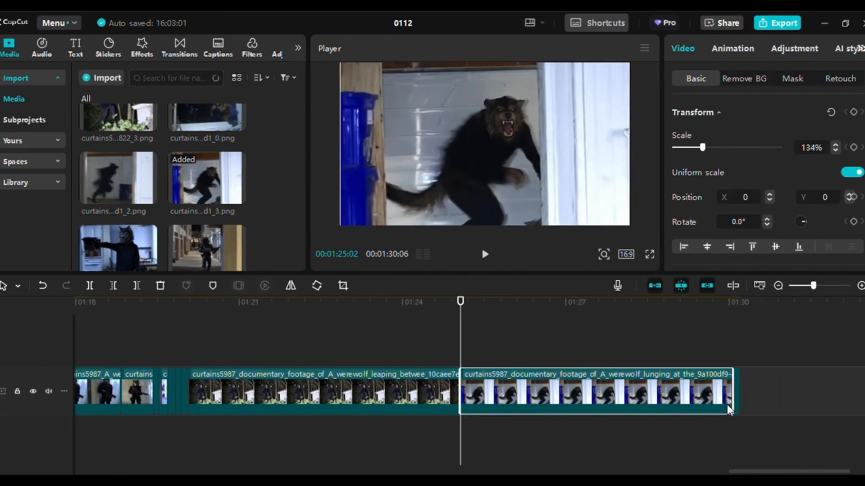
pyautogui.moveTo(727, 396); pyautogui.dragTo(461, 399)
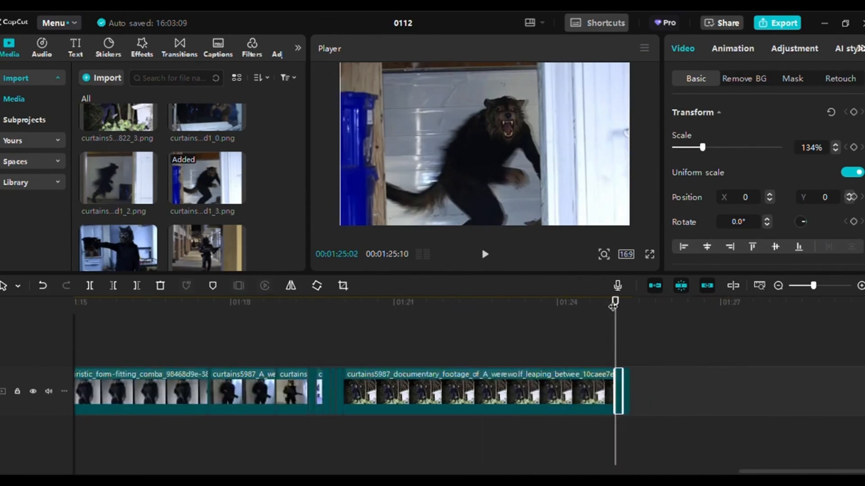
pyautogui.moveTo(613, 306); pyautogui.dragTo(643, 314)
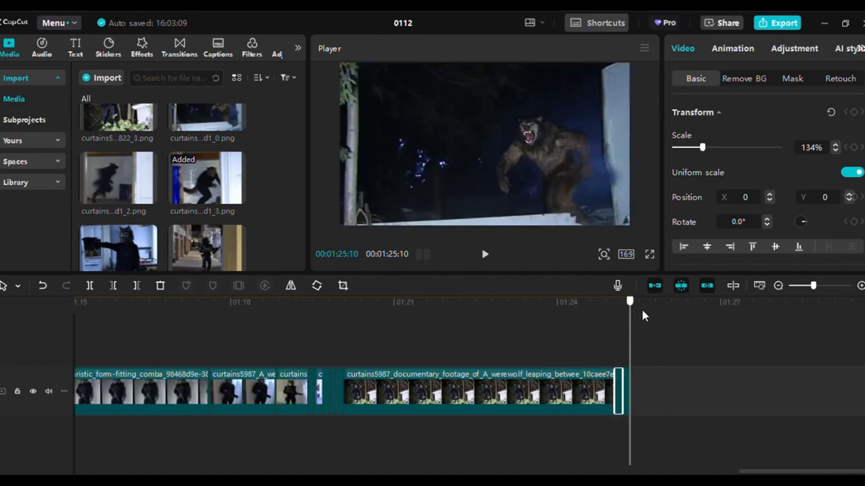
pyautogui.click(661, 338)
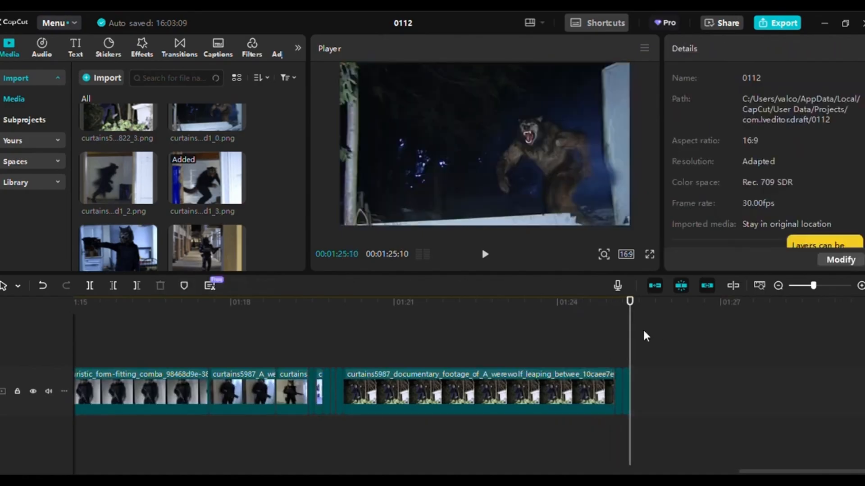
# Try the shadowy werewolf image ending in 1 (1).png at 00:01:25:10, and remove its clip from the timeline
pyautogui.moveTo(151, 209)
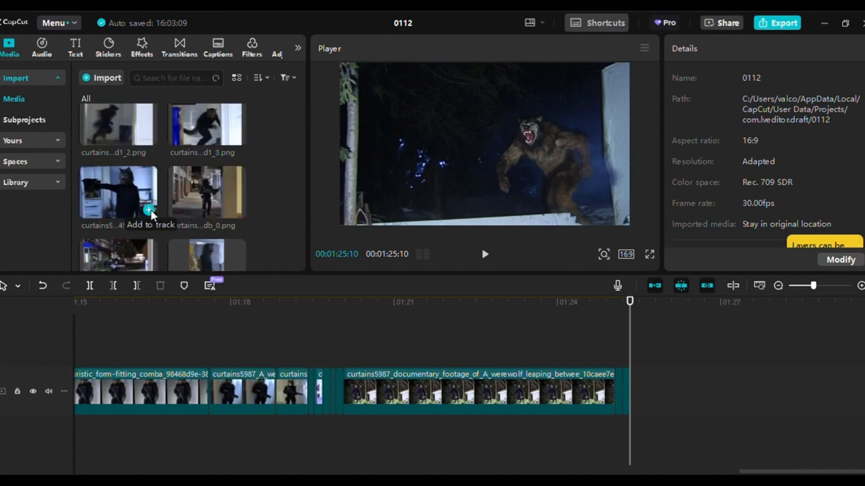
pyautogui.scroll(-2, 259, 212)
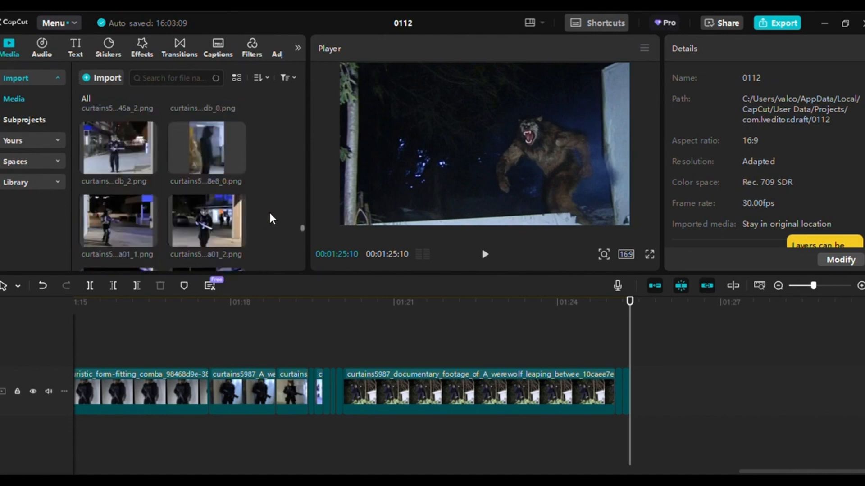
pyautogui.scroll(-2, 272, 219)
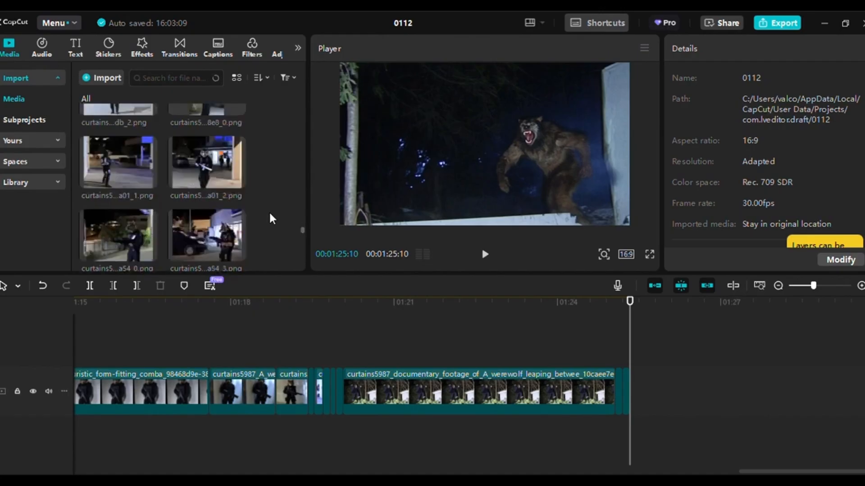
pyautogui.scroll(-1, 271, 218)
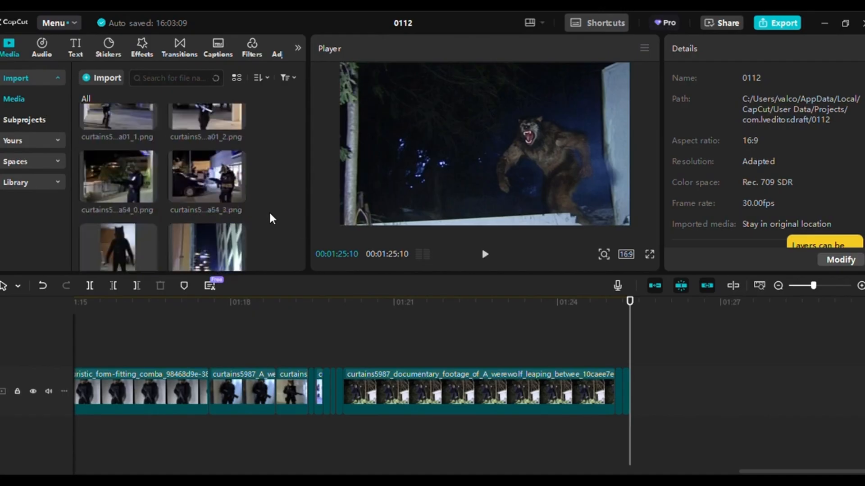
pyautogui.scroll(-1, 271, 219)
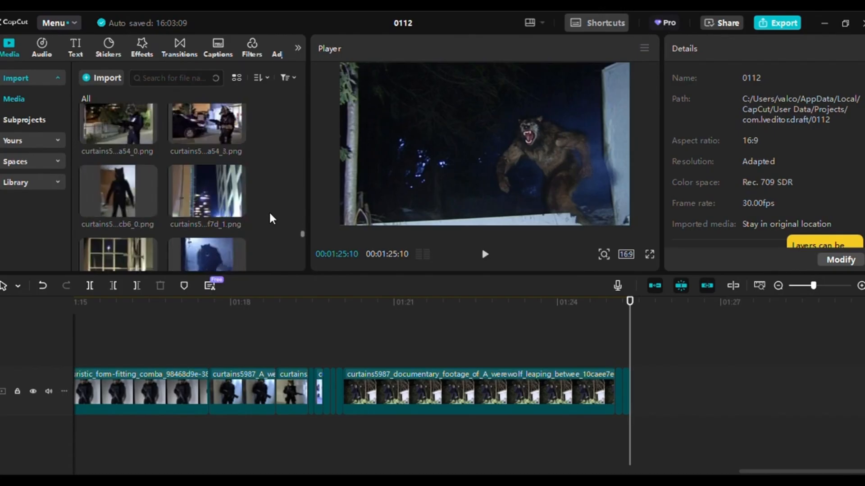
pyautogui.scroll(-1, 272, 219)
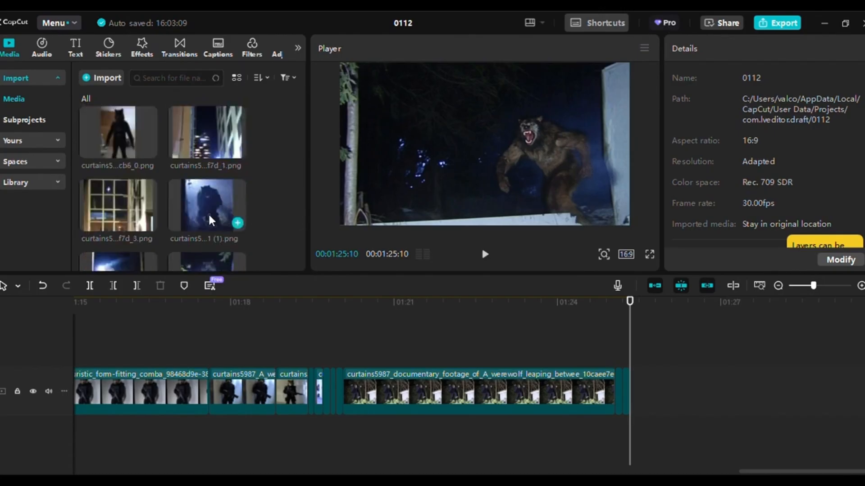
pyautogui.scroll(-1, 253, 215)
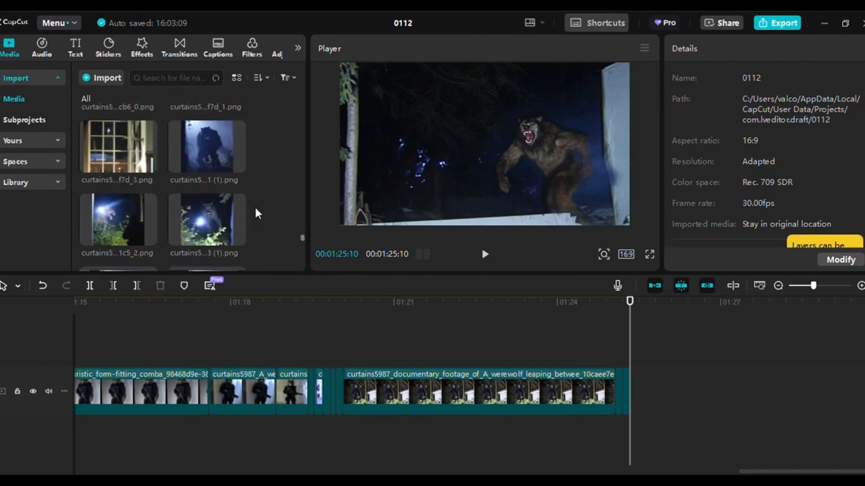
pyautogui.click(237, 164)
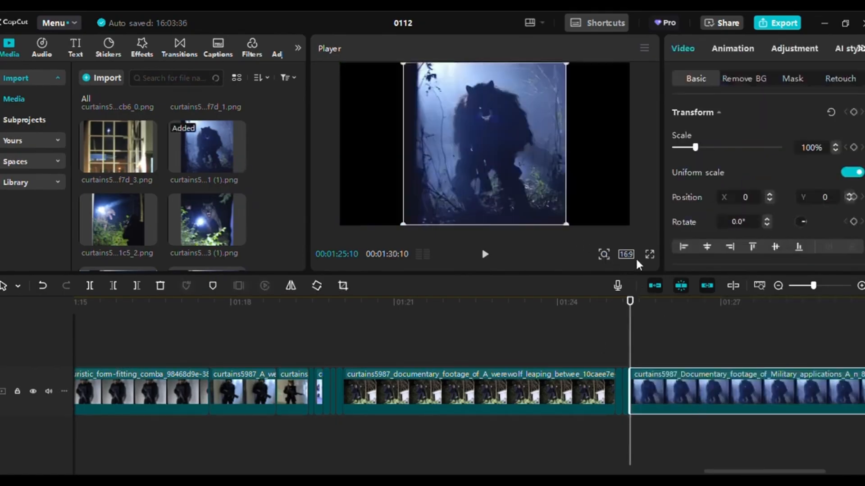
pyautogui.press('Delete')
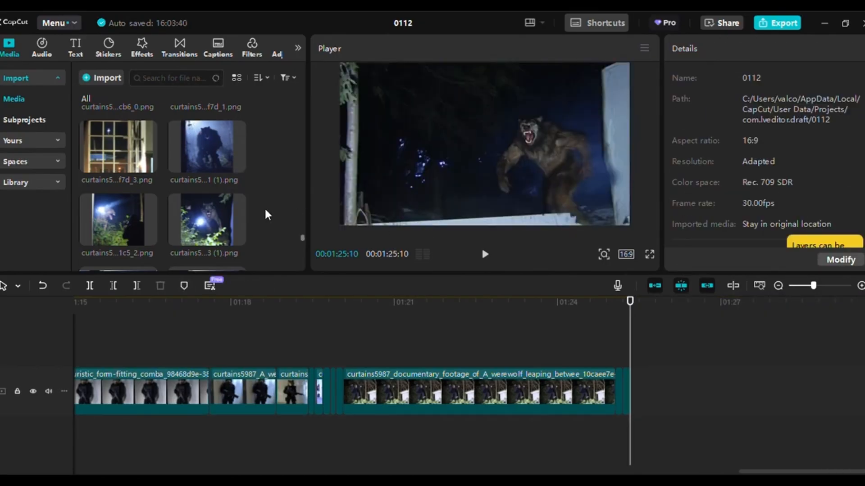
# Append the uniformed officers image ending in 509_2.png at 00:01:25:10 as a five-frame flash scaled to 134%
pyautogui.scroll(-4, 266, 214)
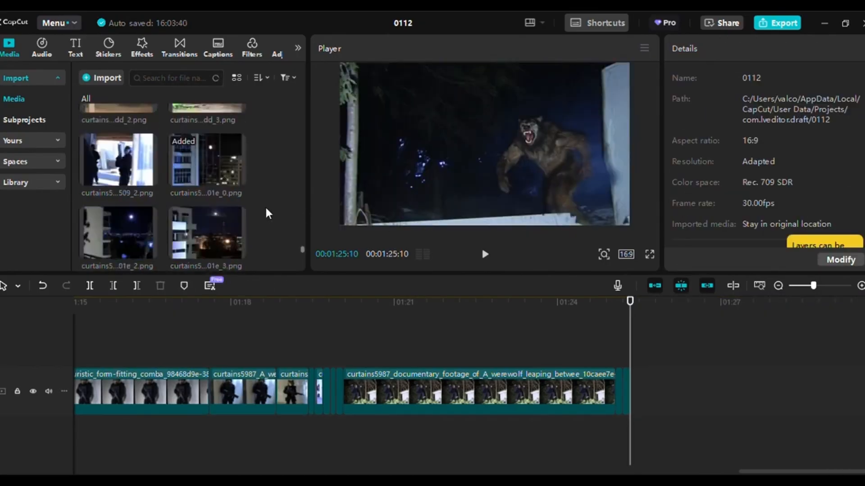
pyautogui.click(149, 179)
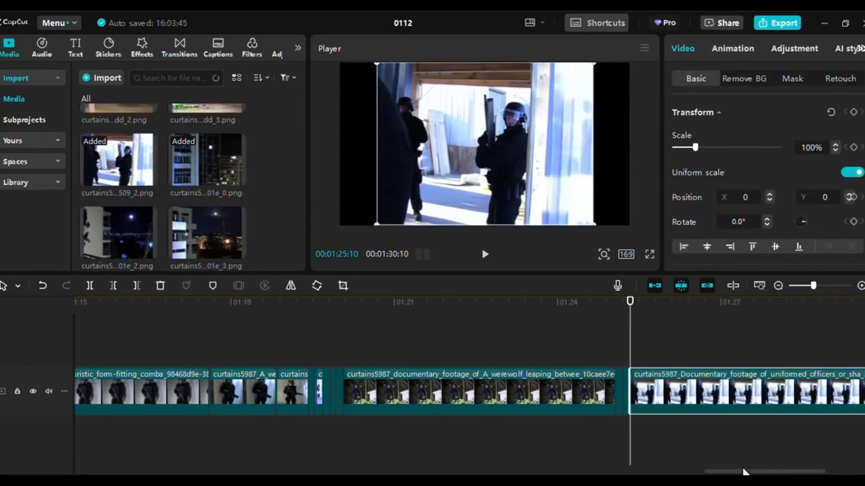
pyautogui.moveTo(743, 471); pyautogui.dragTo(778, 471)
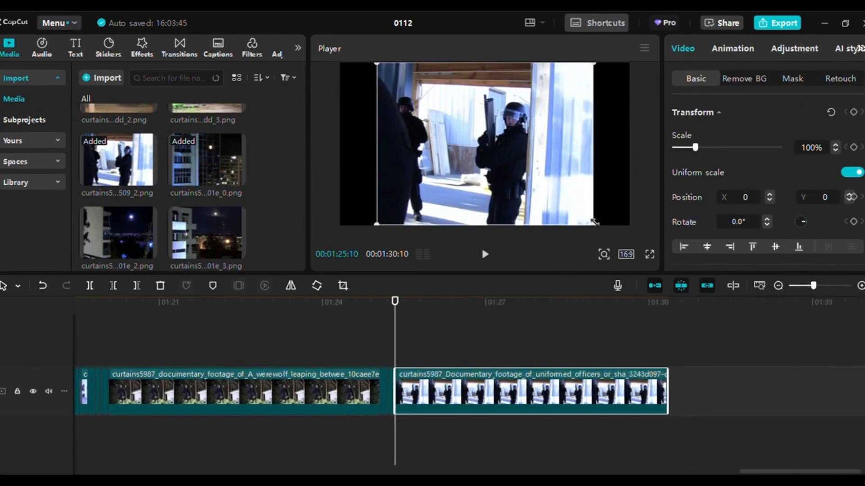
pyautogui.moveTo(593, 222); pyautogui.dragTo(646, 275)
pyautogui.moveTo(667, 393); pyautogui.dragTo(405, 396)
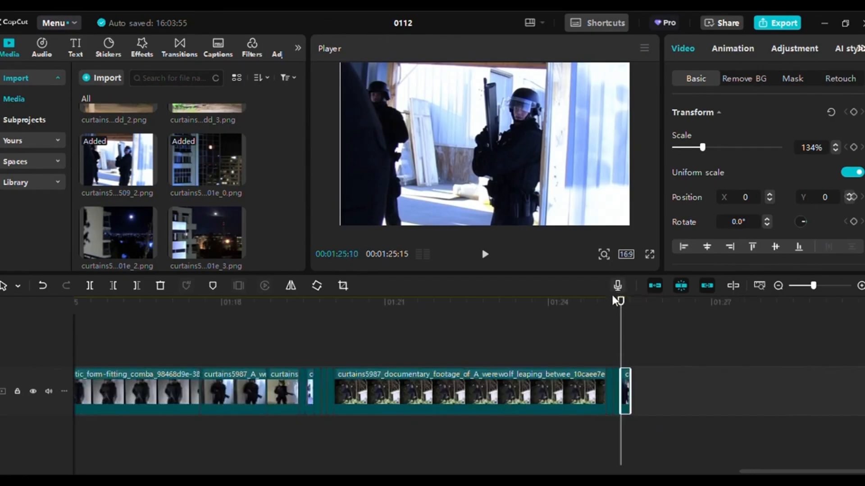
pyautogui.moveTo(615, 300); pyautogui.dragTo(660, 312)
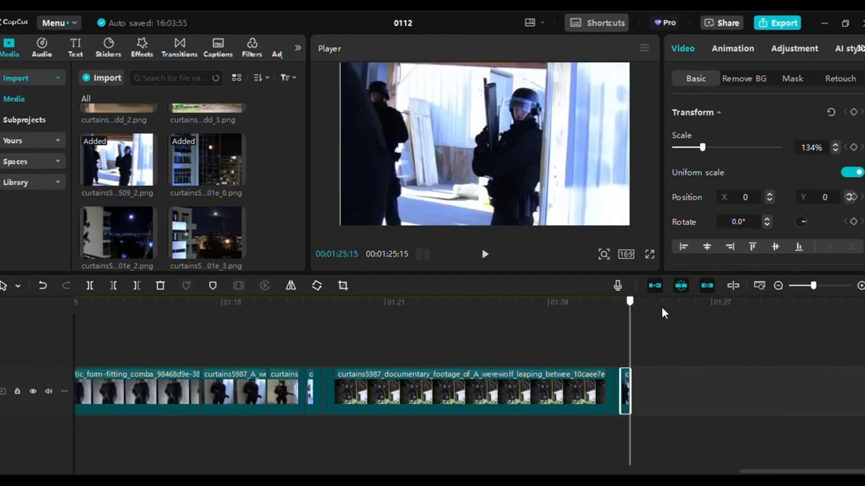
pyautogui.click(678, 347)
# Append the armed werewolf image Untitled image (4).jpeg, with the tank behind, at 00:01:25:15
pyautogui.scroll(-5, 264, 201)
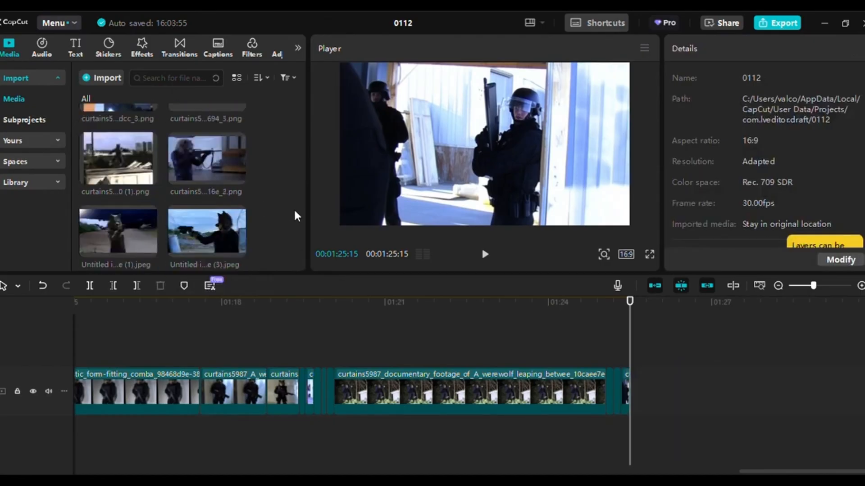
pyautogui.scroll(-1, 295, 212)
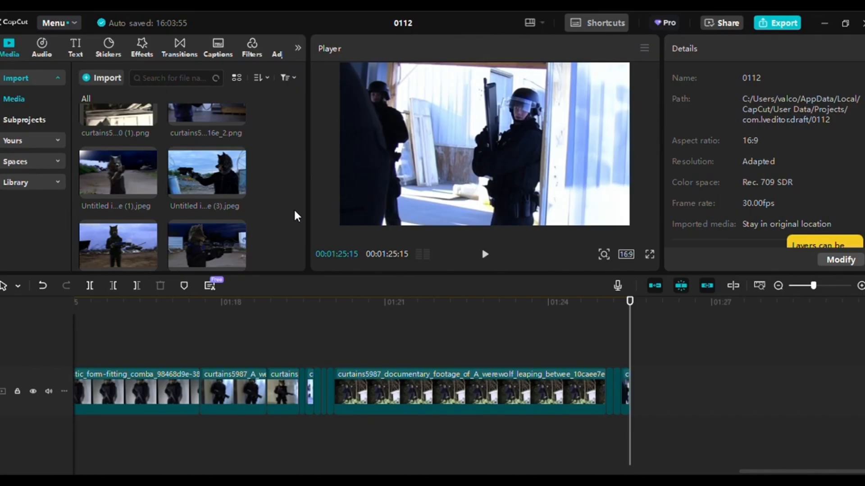
pyautogui.scroll(-1, 295, 216)
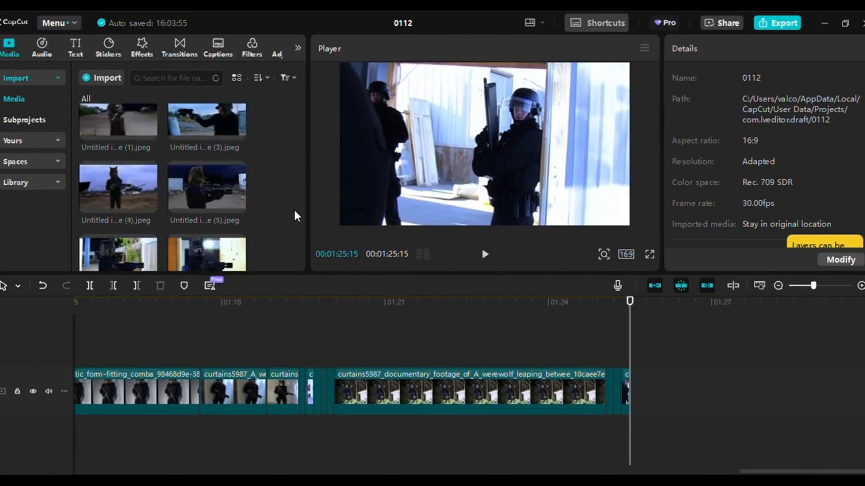
pyautogui.scroll(-1, 296, 216)
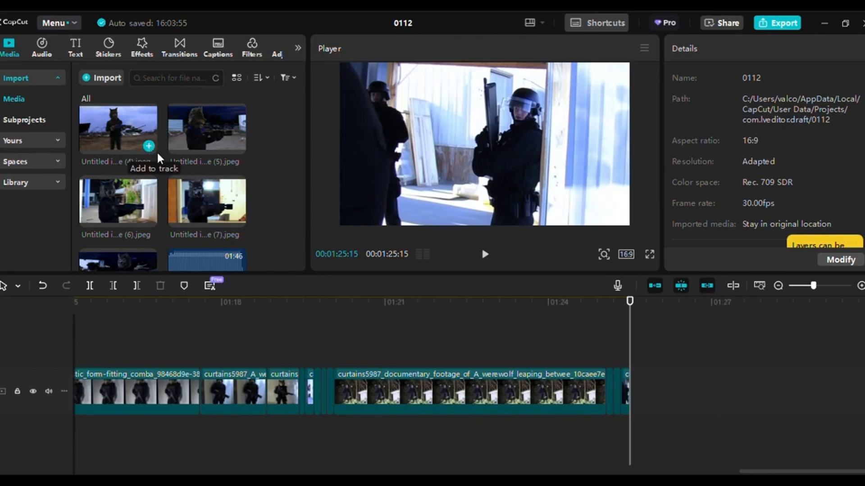
pyautogui.click(149, 145)
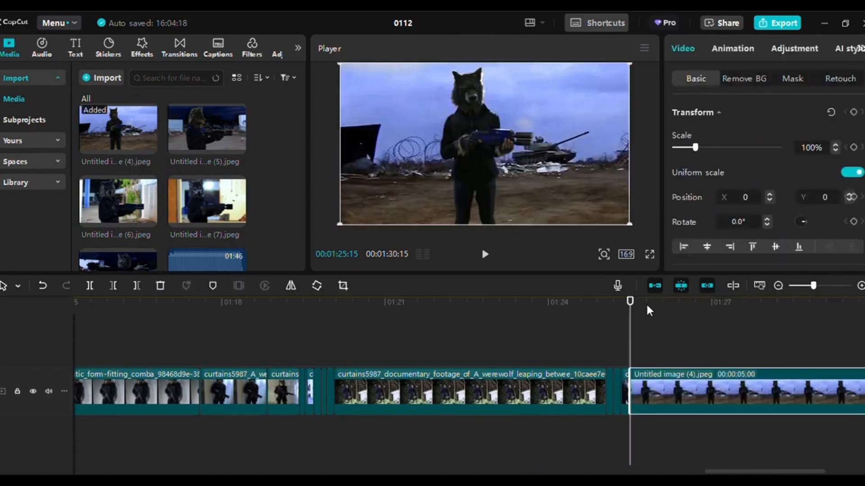
pyautogui.moveTo(630, 315); pyautogui.dragTo(704, 316)
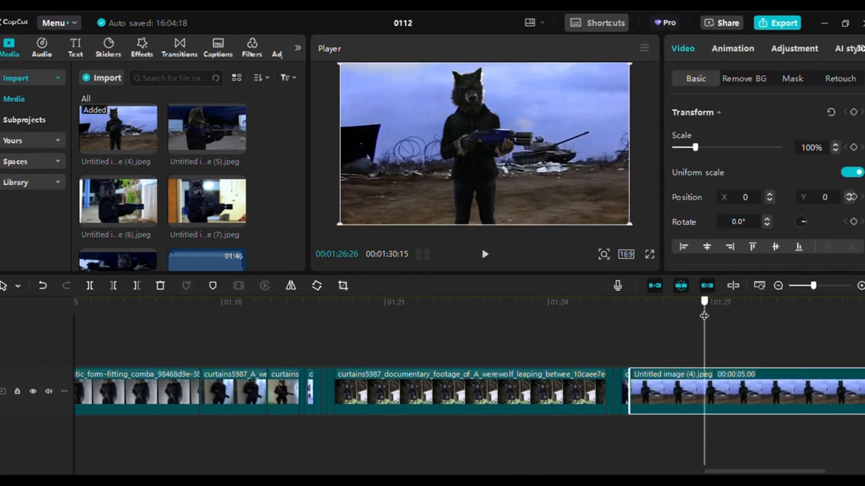
pyautogui.scroll(-1, 294, 249)
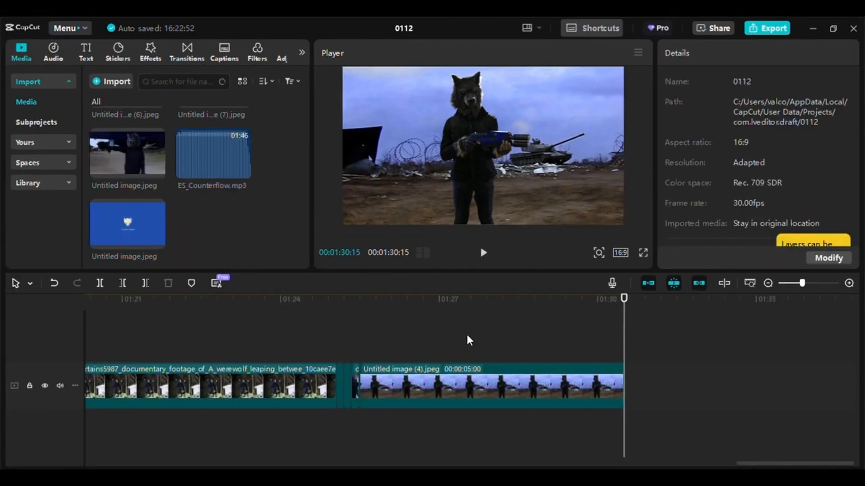
# Trim the Untitled image (4).jpeg clip to a four-frame flash ending at 00:01:25:19
pyautogui.click(486, 315)
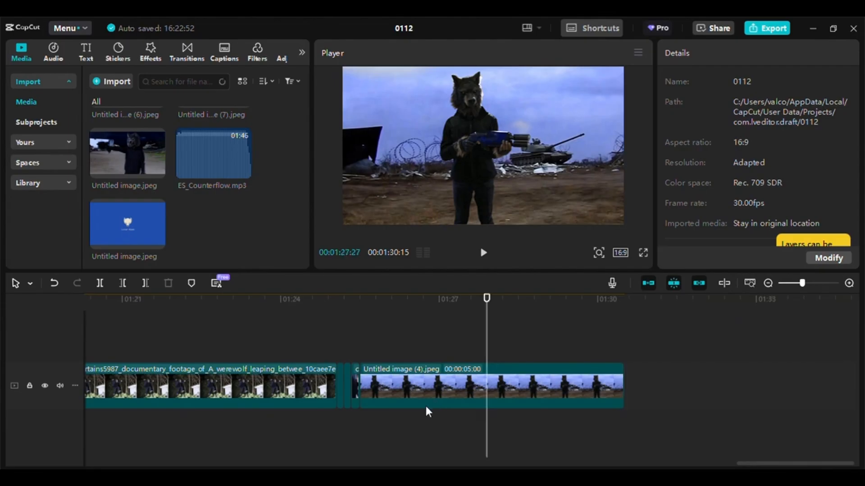
pyautogui.click(563, 390)
pyautogui.moveTo(622, 382); pyautogui.dragTo(368, 398)
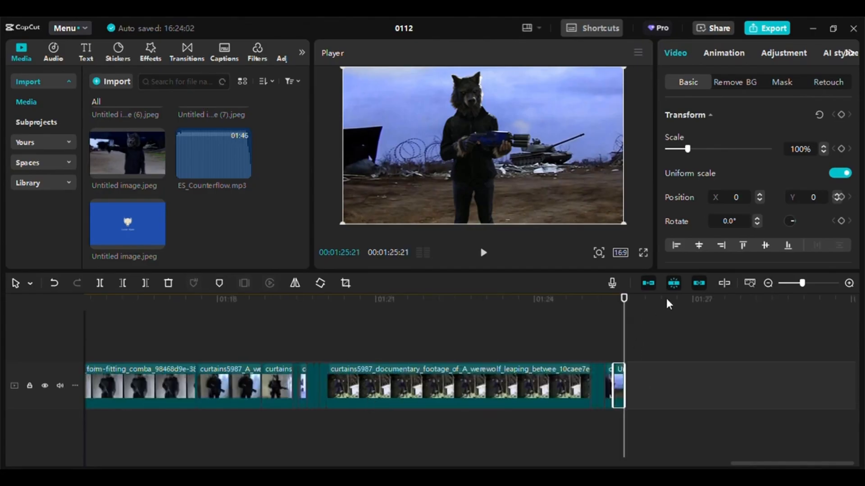
pyautogui.click(578, 299)
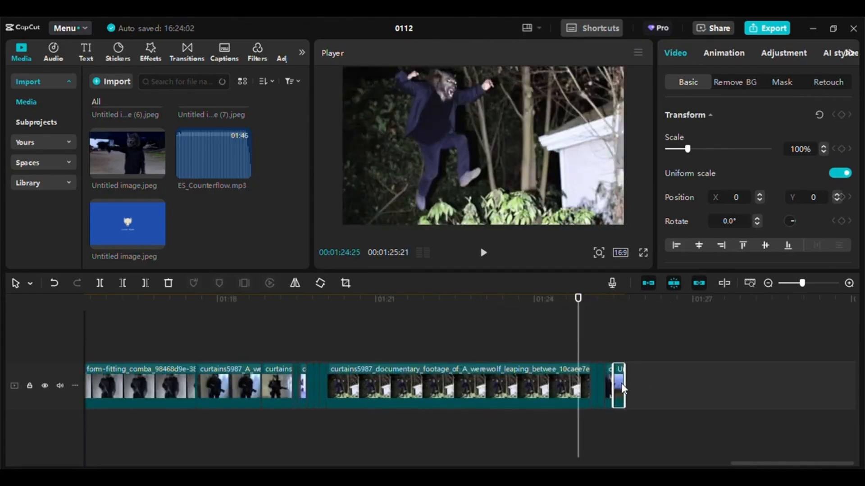
pyautogui.moveTo(625, 386); pyautogui.dragTo(649, 407)
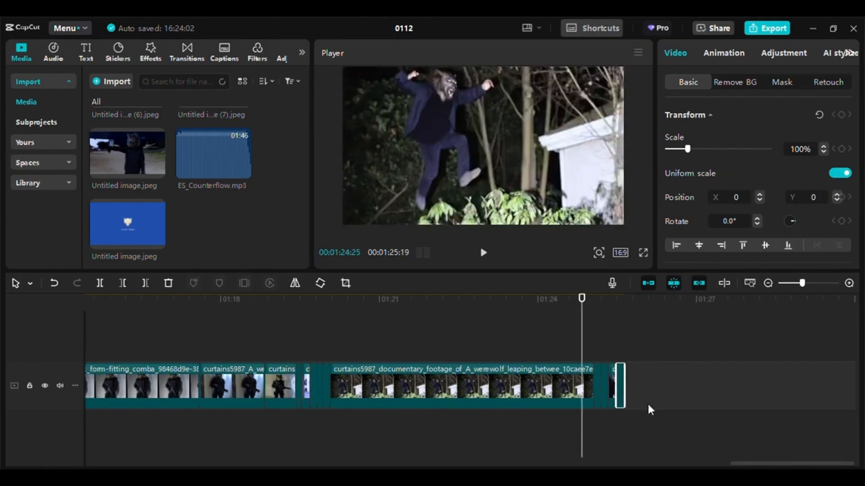
pyautogui.click(664, 347)
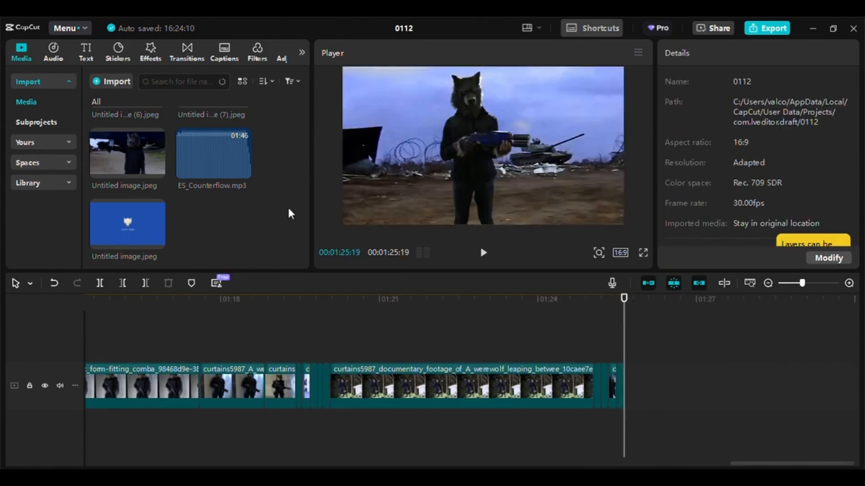
# Append the glowing-eyed werewolf image ending in 694_3.png at 00:01:25:19, scaled to 134% and offset to X position 650
pyautogui.scroll(5, 288, 207)
pyautogui.scroll(3, 289, 213)
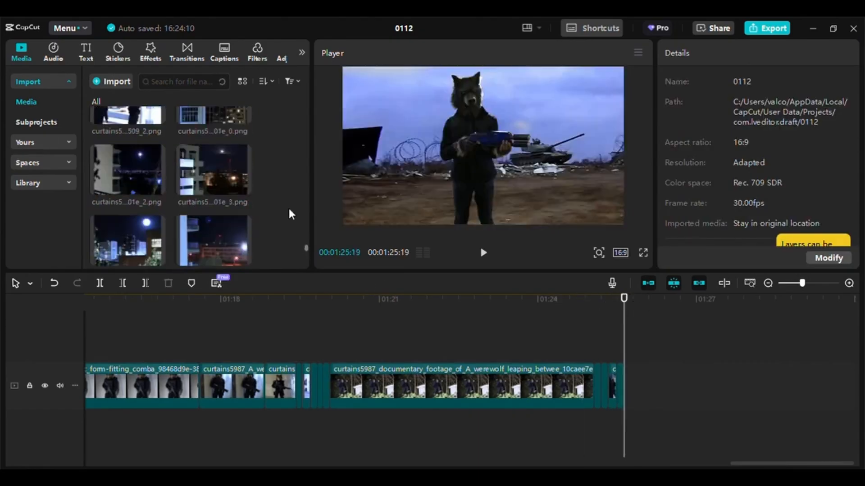
pyautogui.moveTo(220, 143)
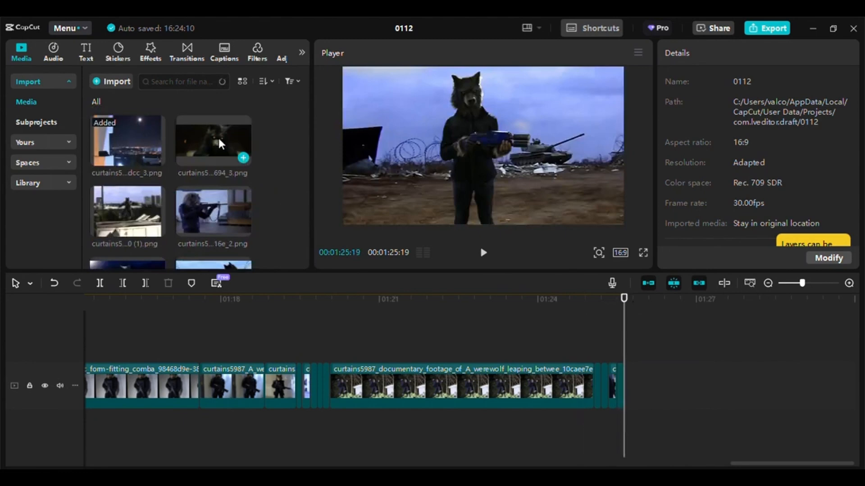
pyautogui.click(245, 158)
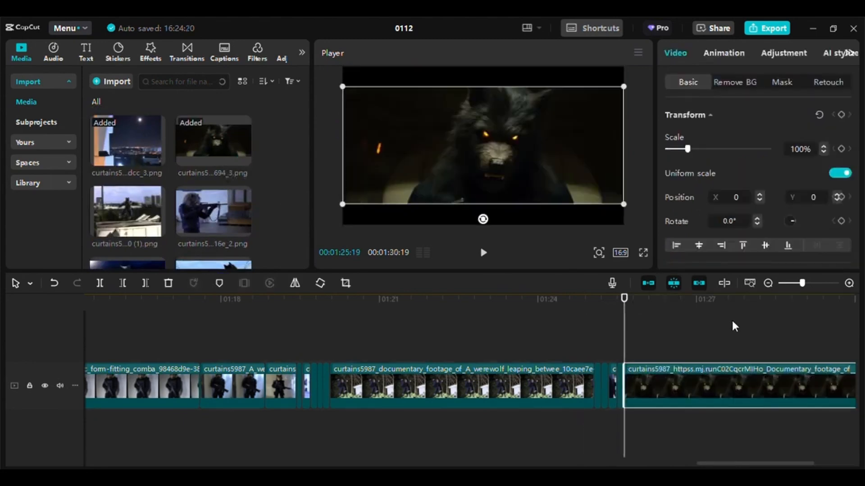
pyautogui.moveTo(720, 463); pyautogui.dragTo(761, 463)
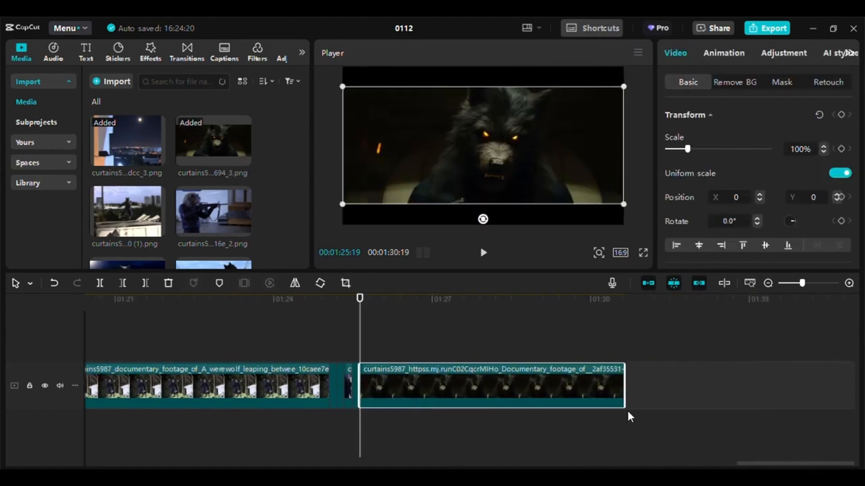
pyautogui.moveTo(624, 204); pyautogui.dragTo(650, 277)
pyautogui.moveTo(515, 161); pyautogui.dragTo(563, 165)
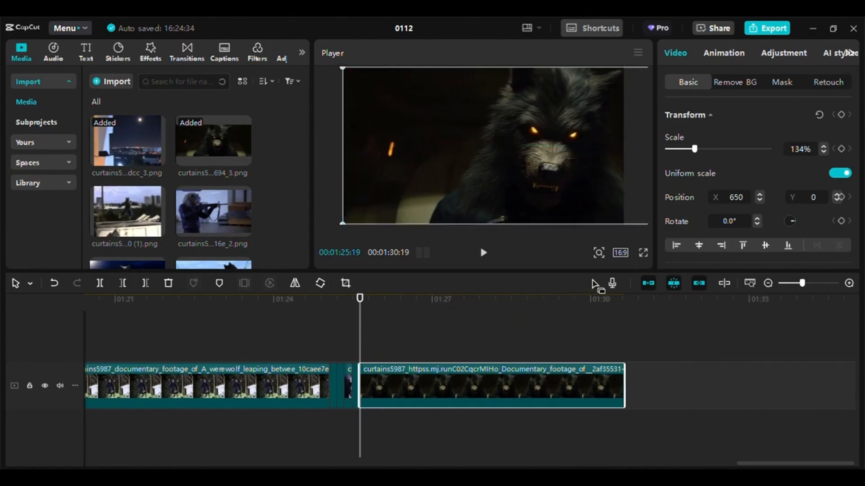
# Keyframe the glowing-eyed werewolf clip's position to move from X 650 at its start to X 0 at 00:01:30:19
pyautogui.click(840, 197)
pyautogui.moveTo(360, 300); pyautogui.dragTo(724, 284)
pyautogui.moveTo(571, 159); pyautogui.dragTo(525, 151)
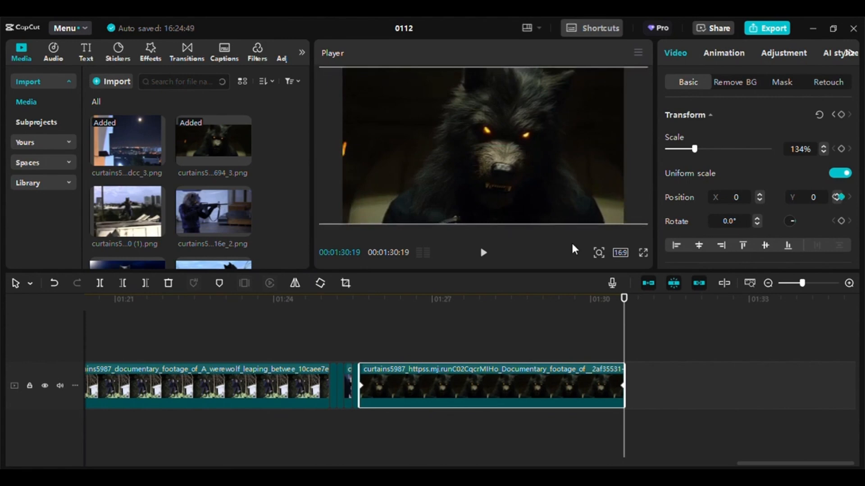
pyautogui.click(667, 374)
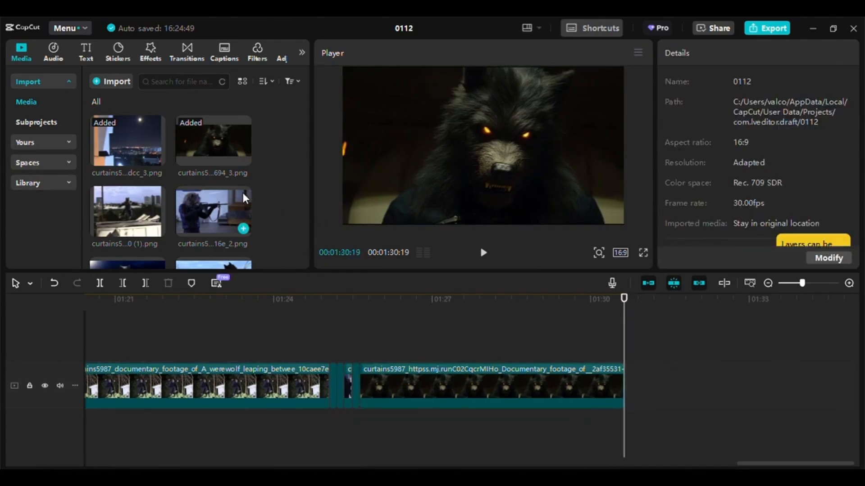
# Append the blue Lunar Apex wolf-head logo image, Untitled image.jpeg, at 00:01:30:19 as the closing clip
pyautogui.scroll(-5, 306, 213)
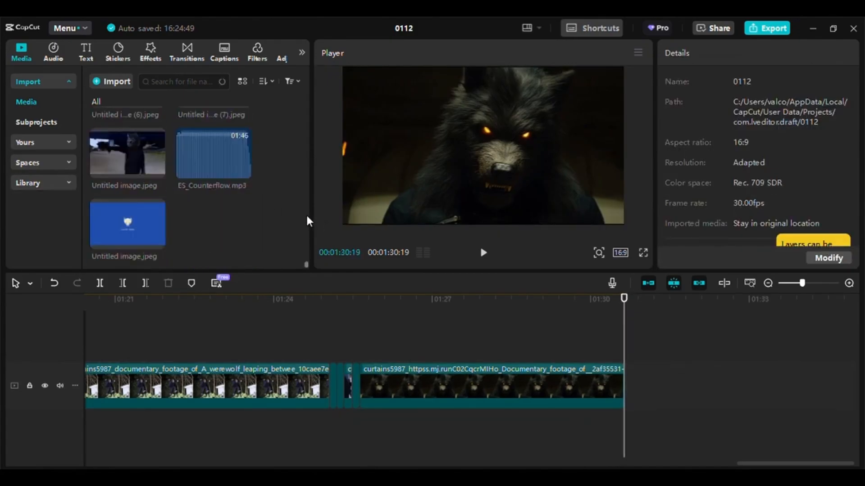
pyautogui.click(157, 242)
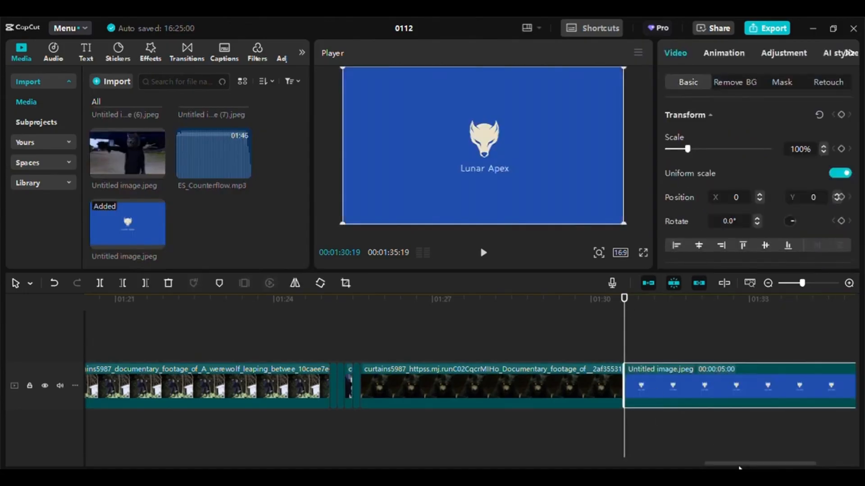
pyautogui.moveTo(716, 464); pyautogui.dragTo(771, 466)
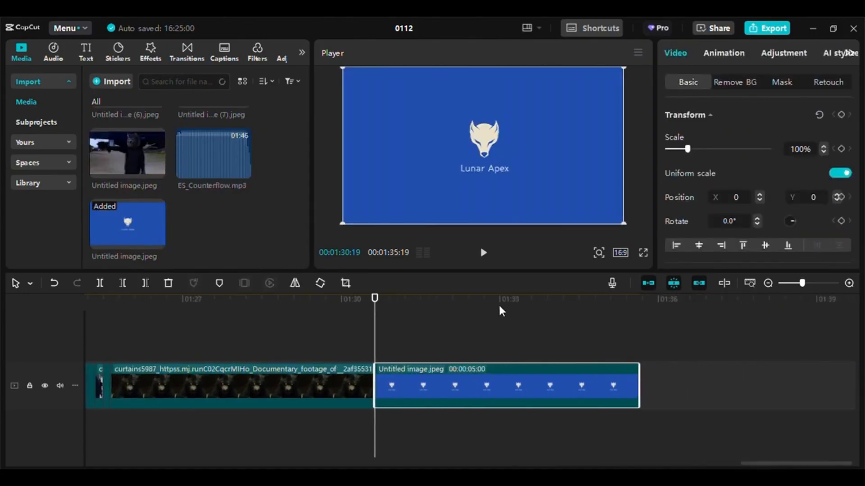
pyautogui.moveTo(378, 299); pyautogui.dragTo(671, 300)
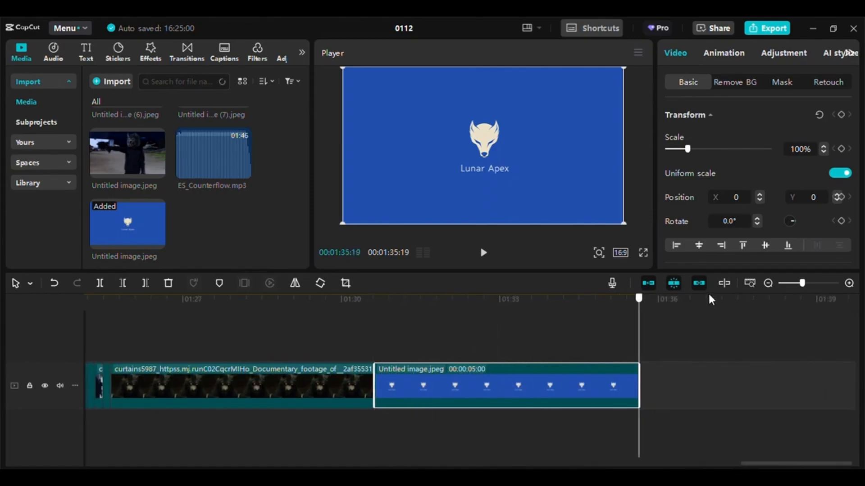
# Place the playhead at 00:01:29:06 in the glowing-eyed werewolf clip and look through the trending video effects
pyautogui.moveTo(639, 300); pyautogui.dragTo(300, 295)
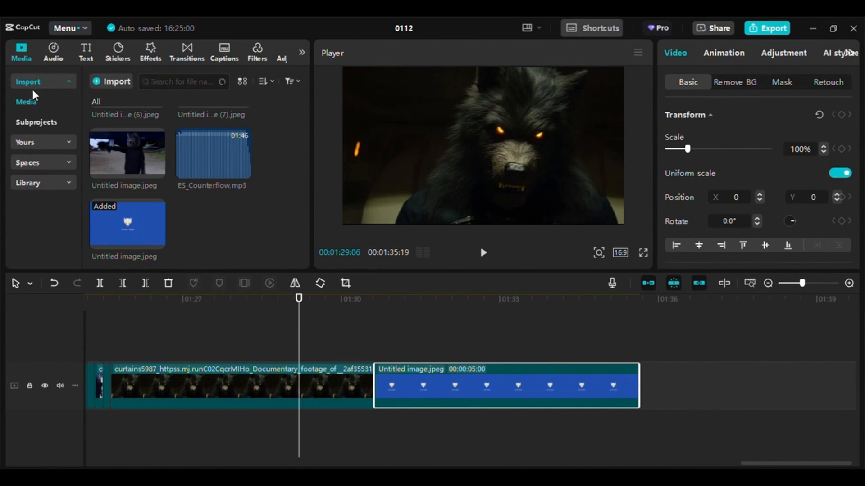
pyautogui.click(150, 57)
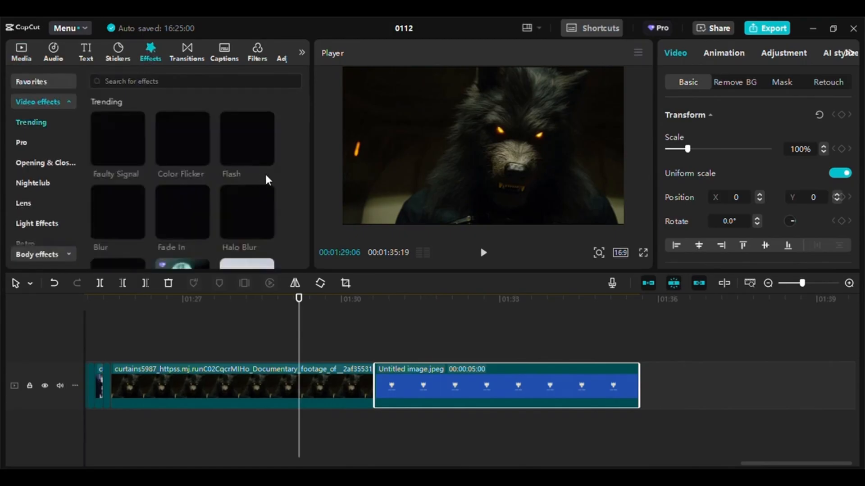
pyautogui.scroll(-15, 286, 180)
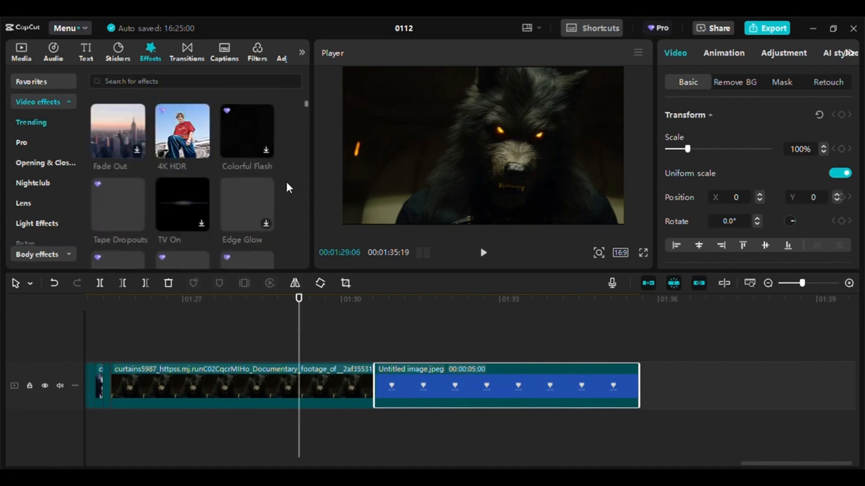
pyautogui.scroll(-6, 285, 179)
pyautogui.scroll(-6, 286, 179)
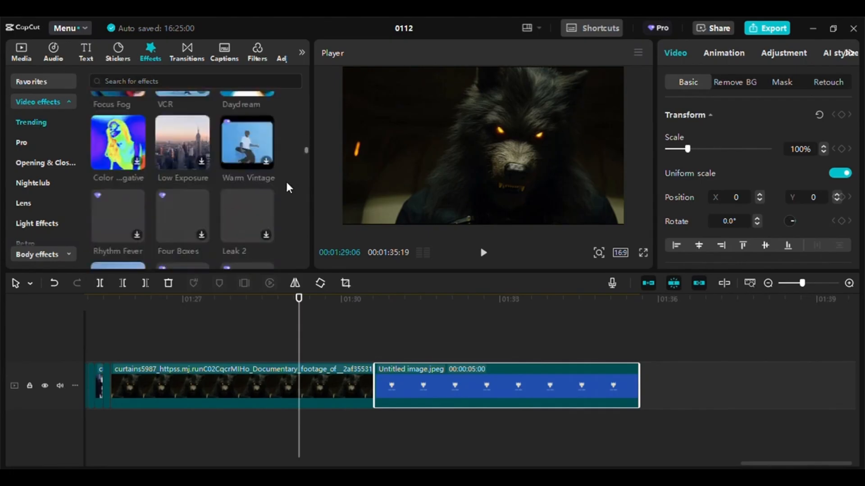
pyautogui.scroll(-6, 287, 183)
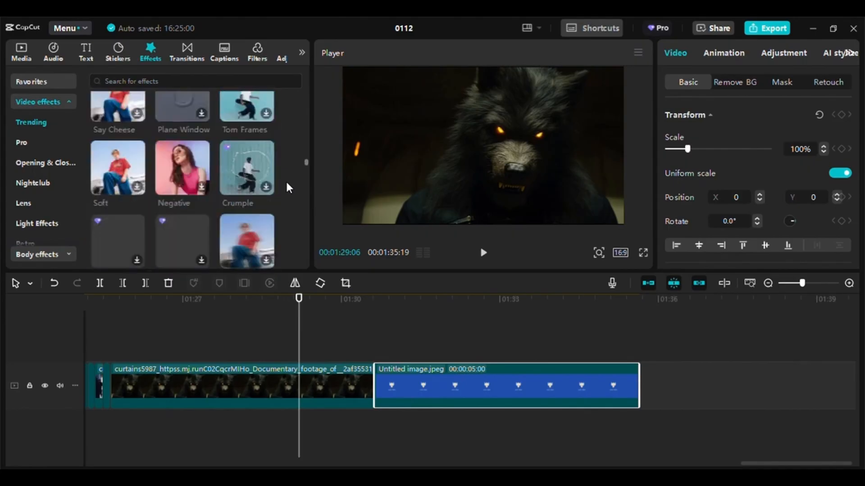
pyautogui.scroll(-5, 287, 183)
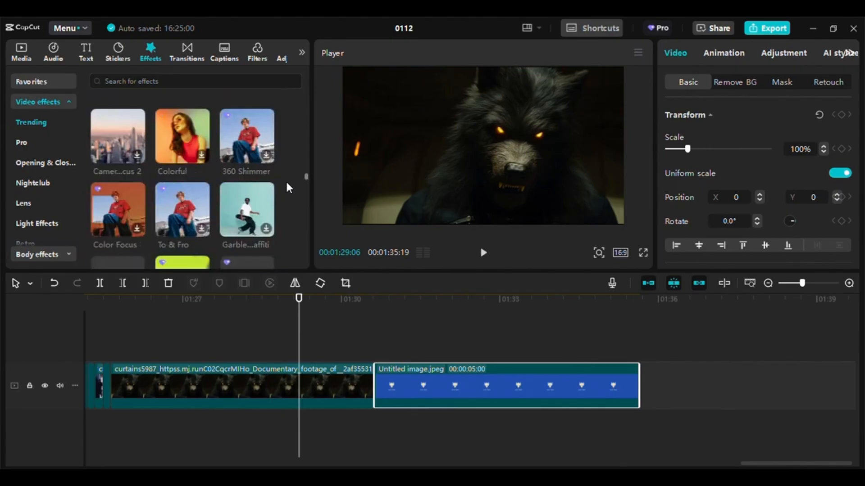
pyautogui.scroll(-2, 287, 183)
pyautogui.scroll(-3, 286, 183)
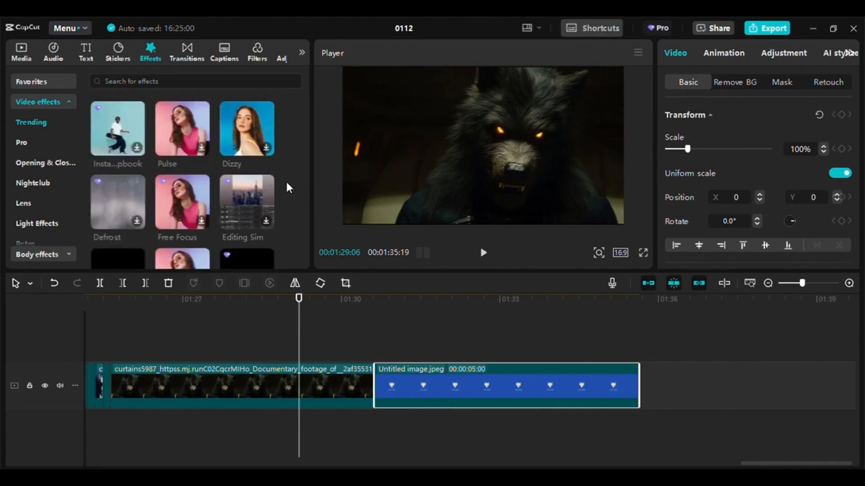
pyautogui.scroll(-2, 287, 183)
pyautogui.scroll(5, 287, 184)
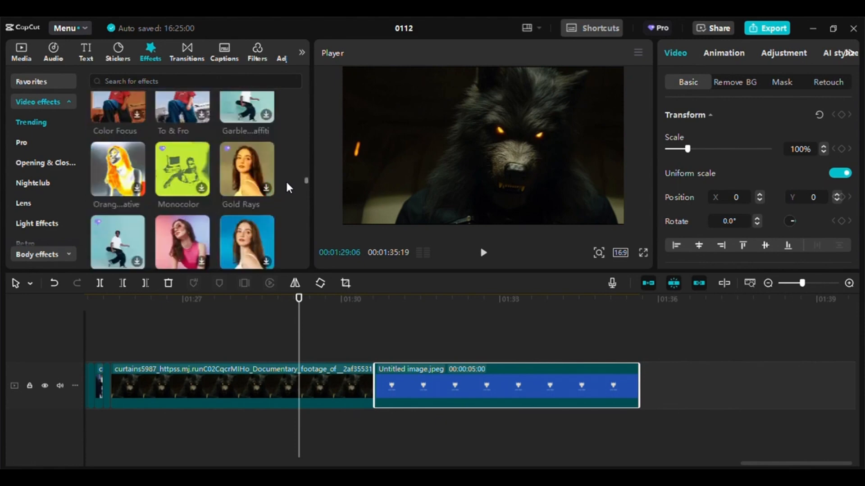
pyautogui.scroll(3, 287, 184)
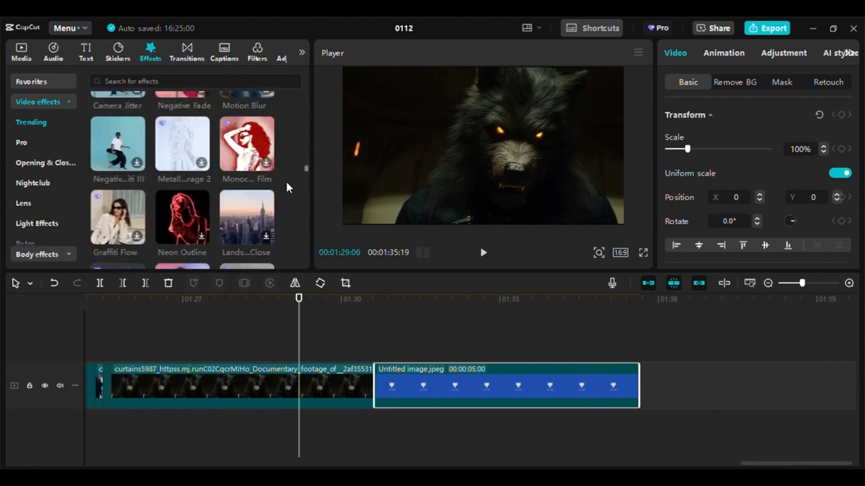
pyautogui.scroll(4, 288, 187)
pyautogui.scroll(4, 288, 187)
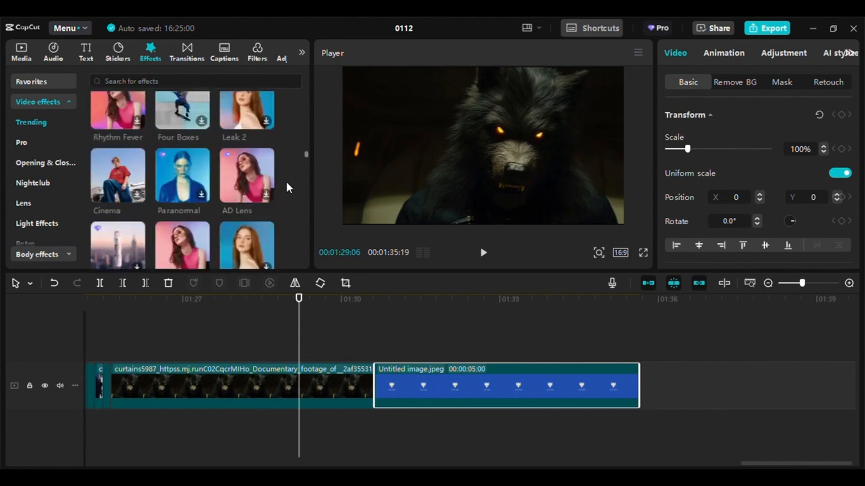
pyautogui.scroll(8, 289, 188)
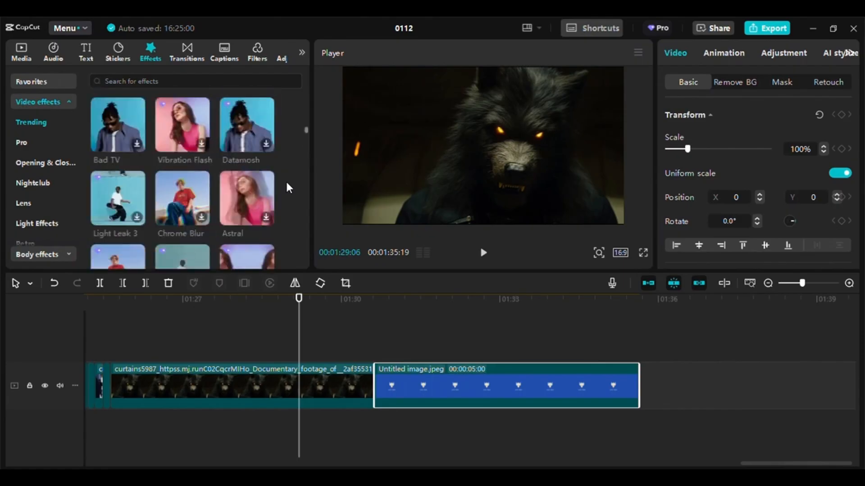
pyautogui.scroll(3, 288, 188)
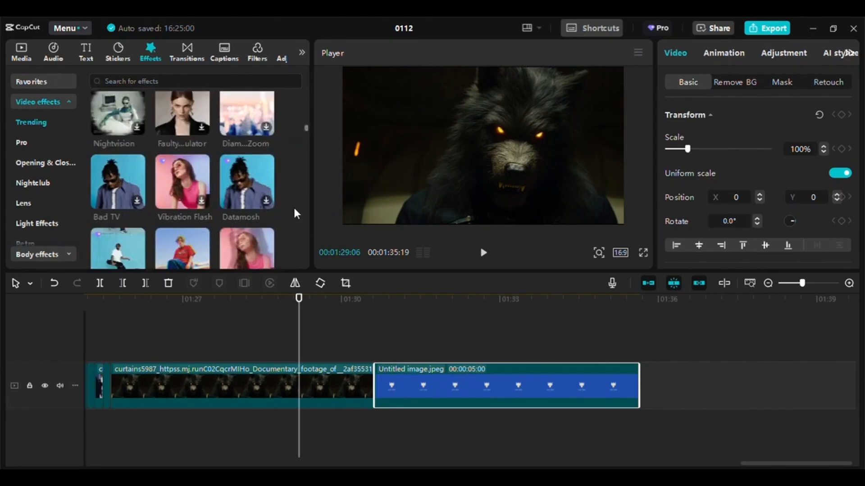
pyautogui.scroll(3, 294, 214)
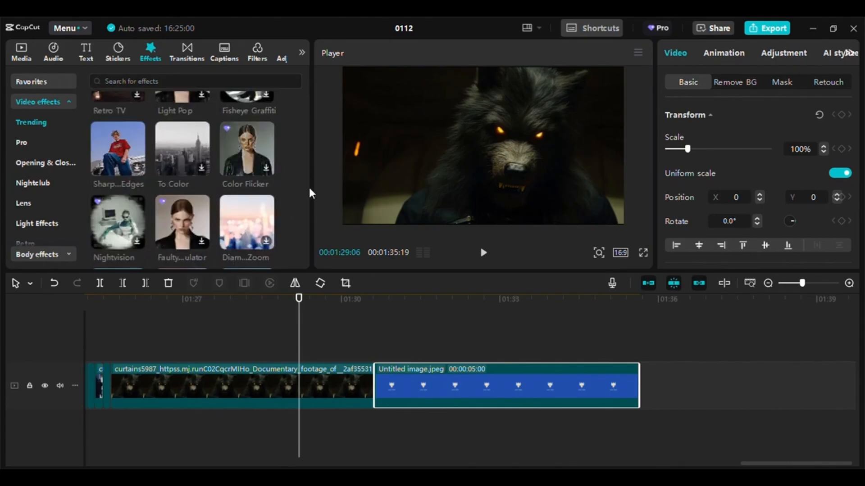
pyautogui.scroll(3, 281, 209)
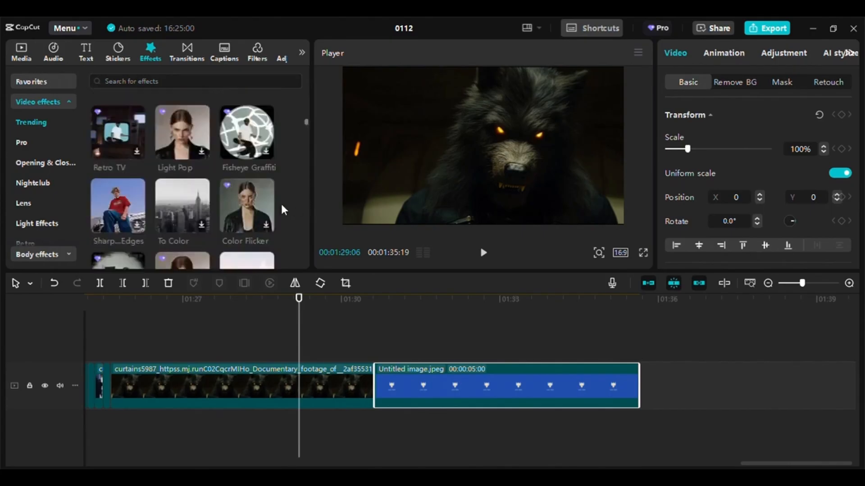
pyautogui.scroll(2, 285, 209)
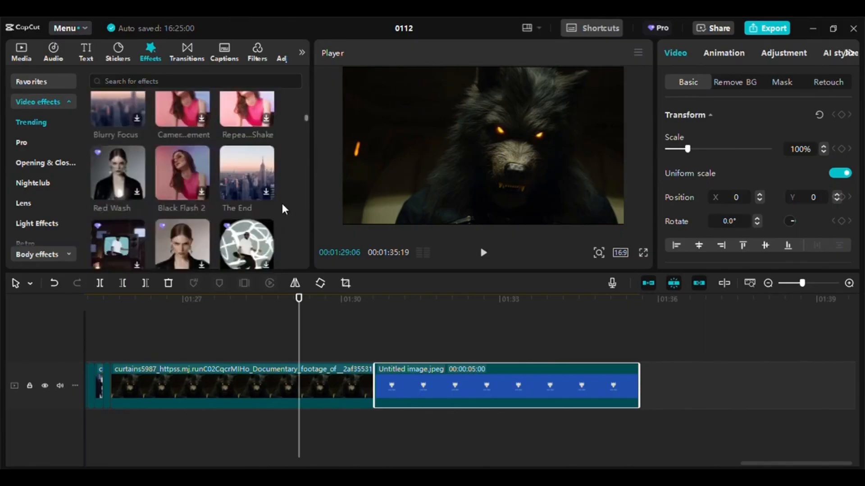
pyautogui.scroll(2, 284, 209)
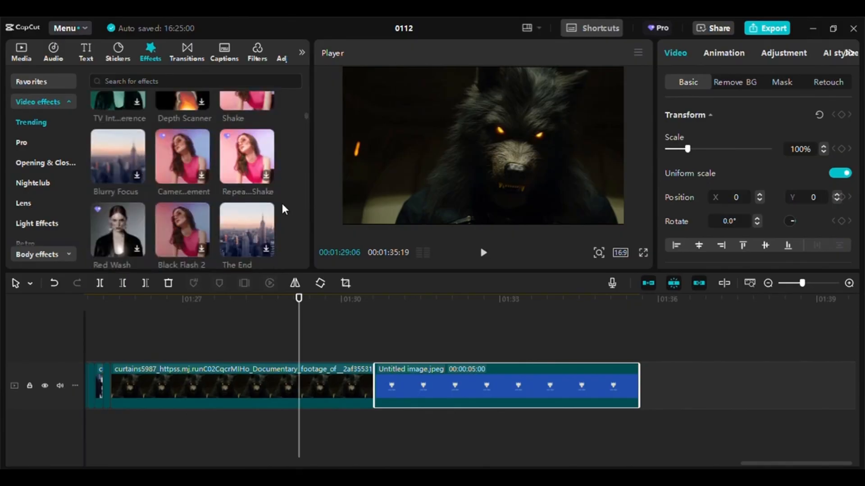
pyautogui.scroll(3, 284, 209)
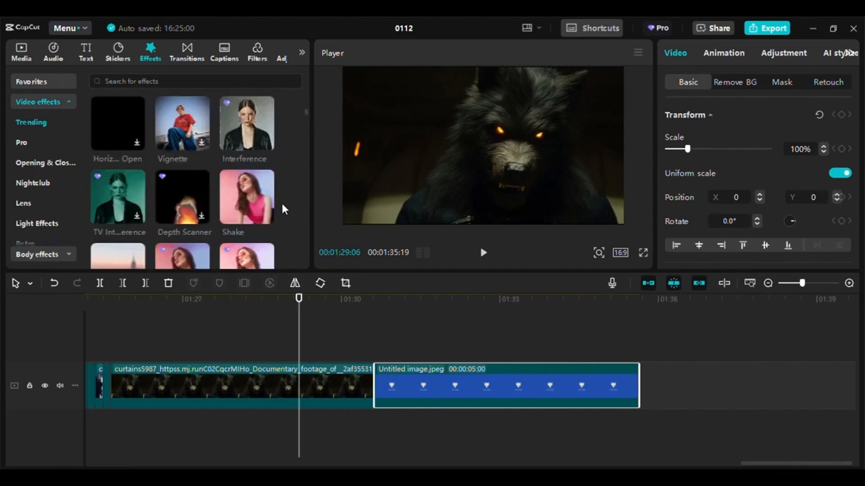
pyautogui.scroll(4, 284, 209)
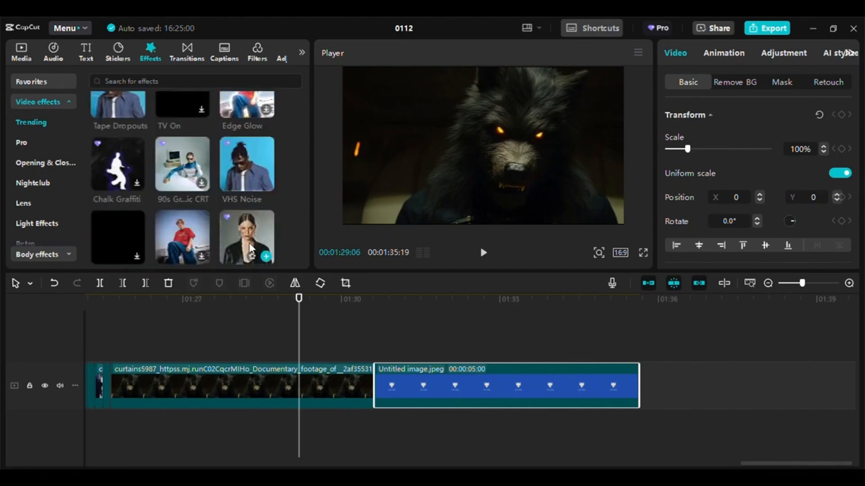
pyautogui.scroll(3, 311, 217)
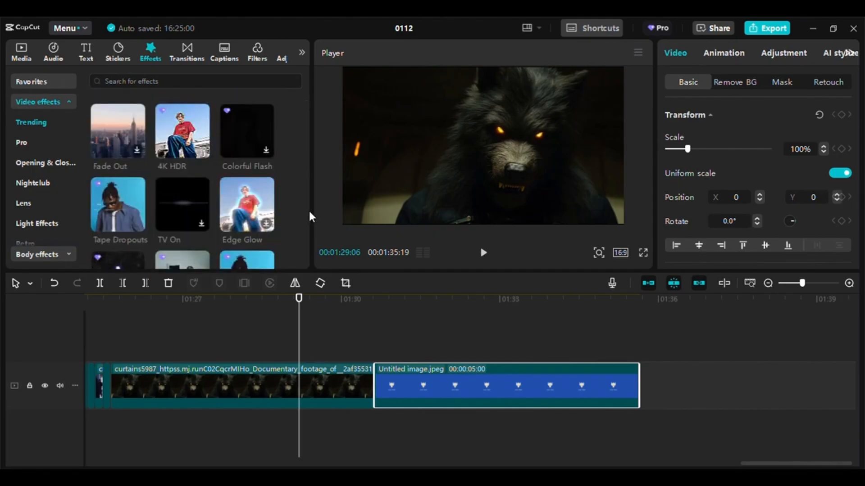
pyautogui.scroll(-10, 311, 217)
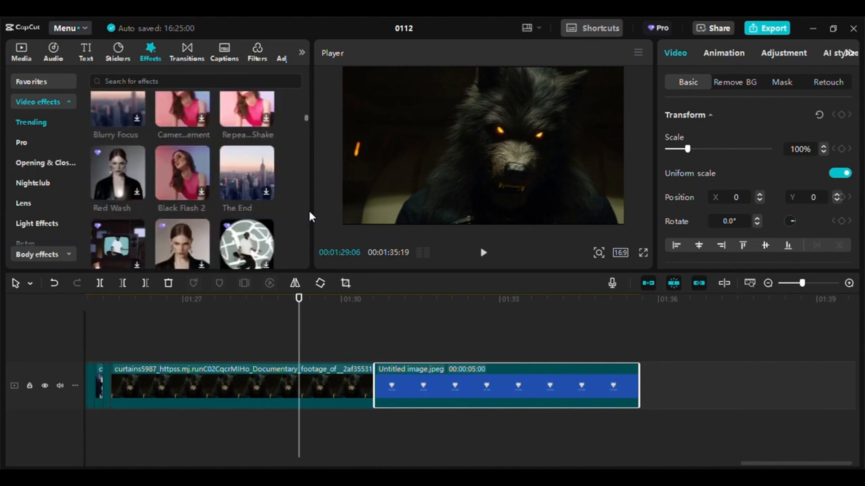
pyautogui.scroll(-3, 311, 217)
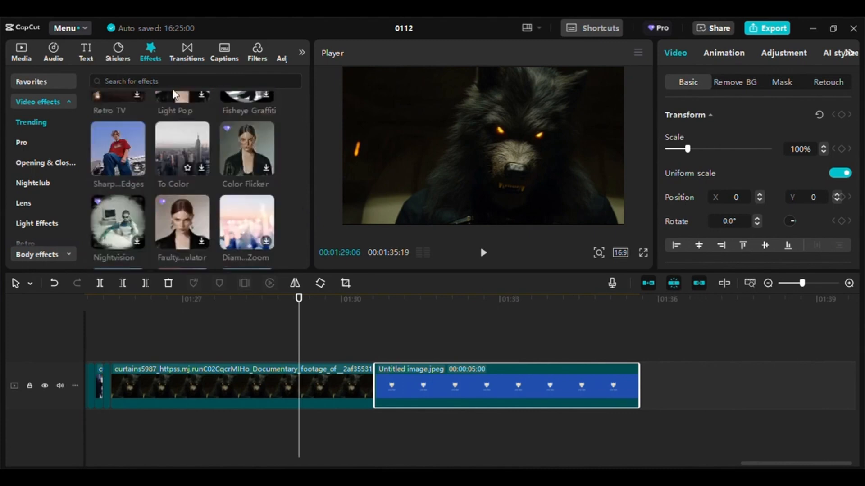
# Search the video effects for Vhs, add VHS Noise above the clips at 00:01:29:06, and preview it over the logo at 00:01:31:00
pyautogui.click(181, 81)
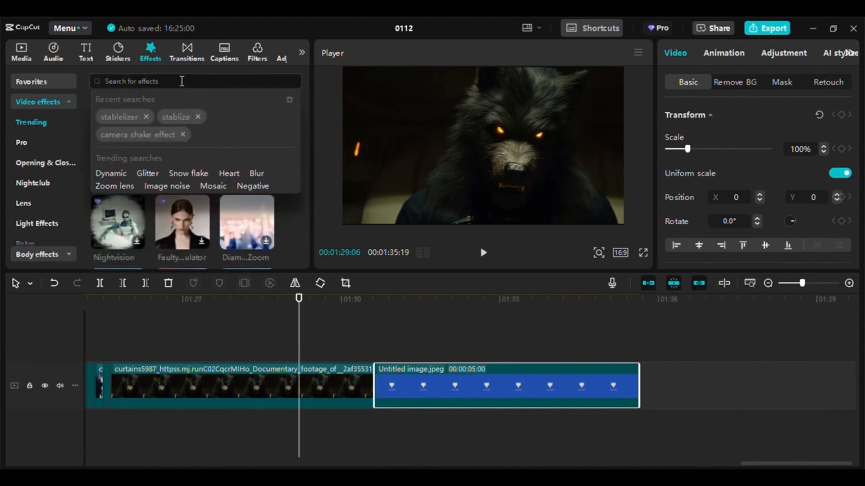
pyautogui.write('vhs')
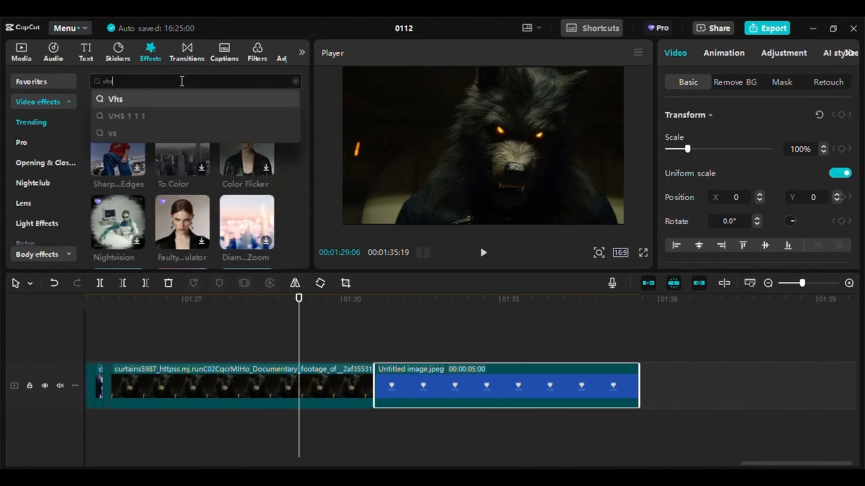
pyautogui.click(116, 99)
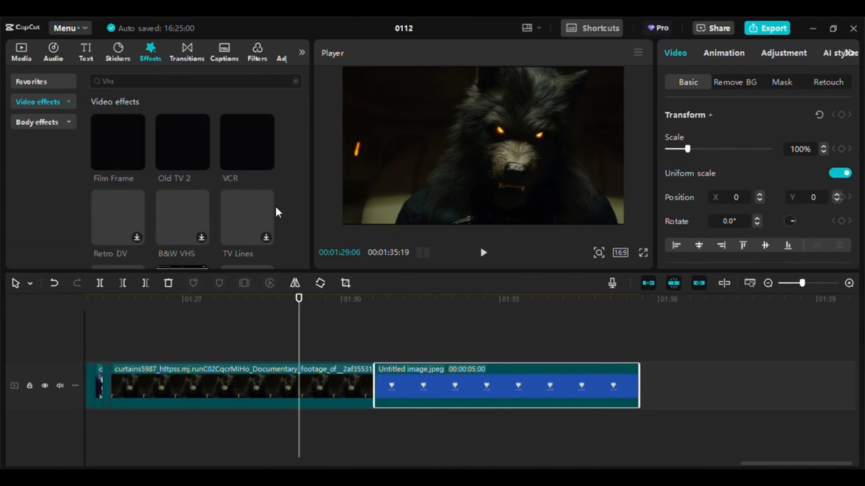
pyautogui.scroll(-4, 289, 203)
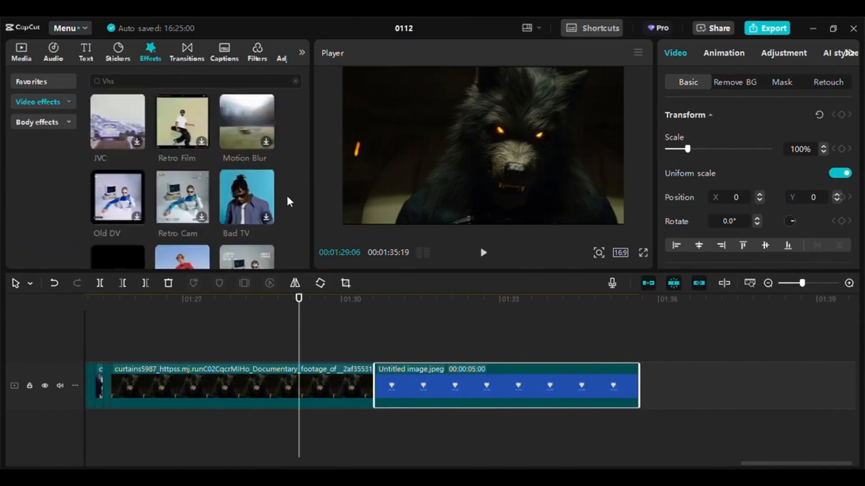
pyautogui.scroll(-2, 290, 202)
pyautogui.scroll(3, 290, 202)
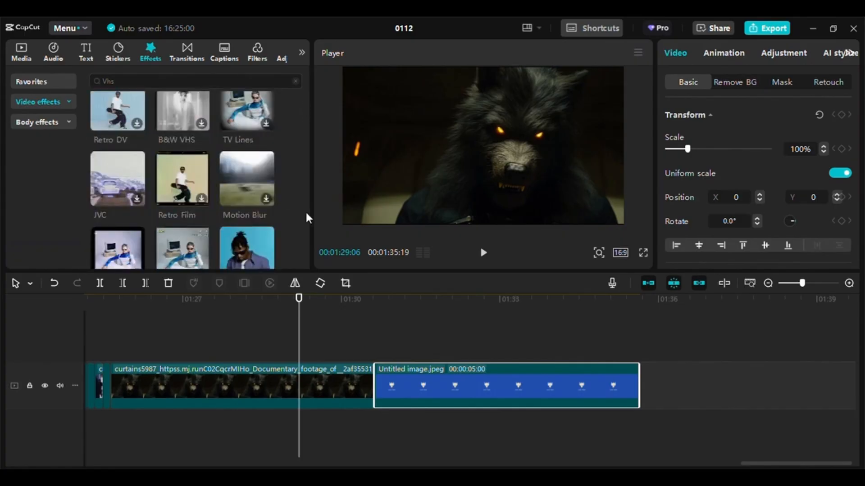
pyautogui.scroll(2, 303, 220)
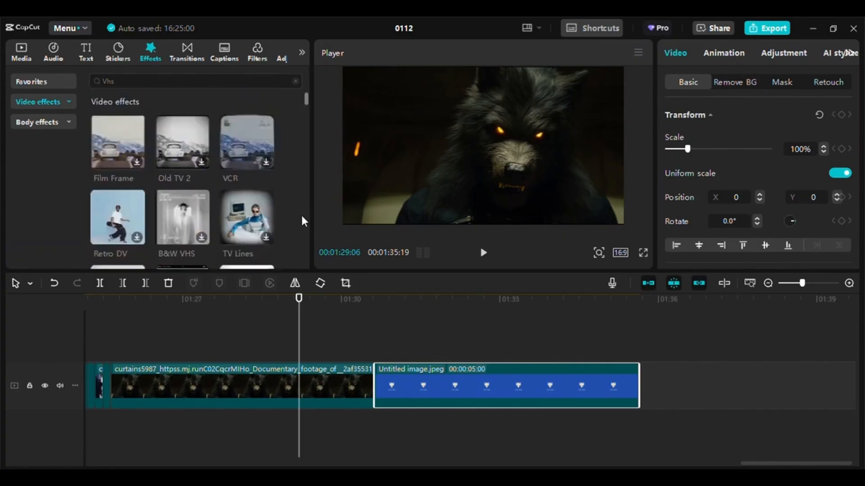
pyautogui.scroll(-4, 303, 221)
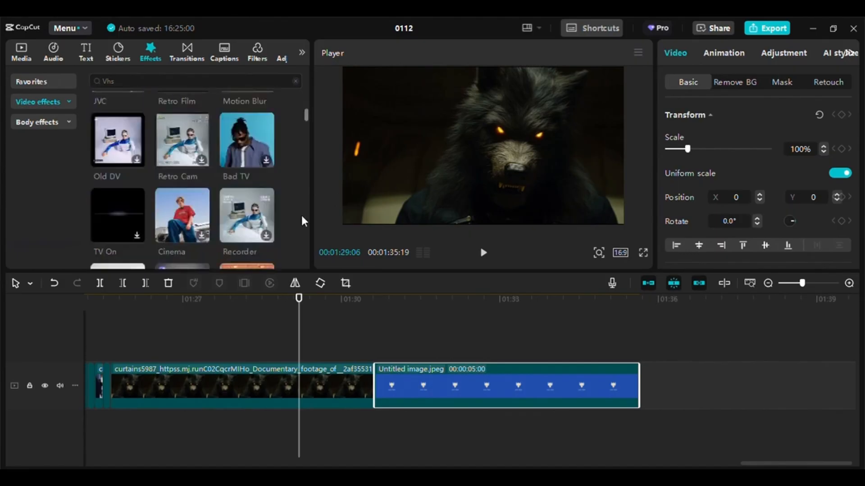
pyautogui.scroll(-1, 303, 221)
pyautogui.scroll(-2, 304, 221)
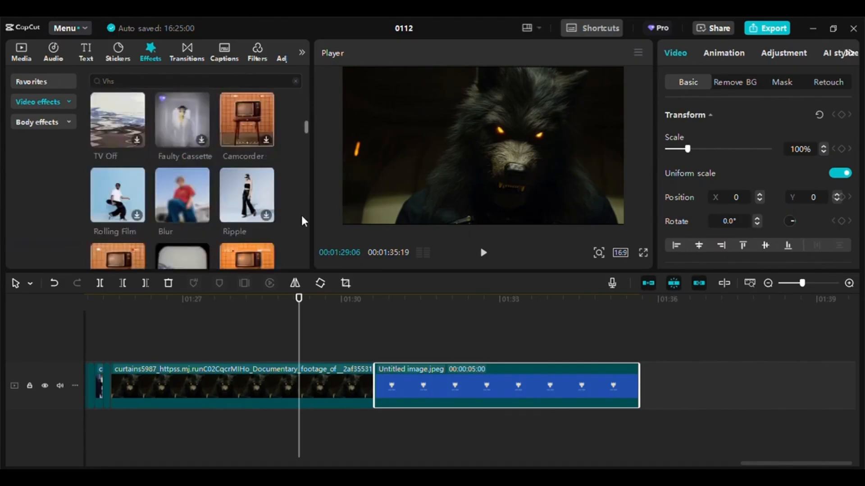
pyautogui.scroll(-1, 303, 220)
pyautogui.scroll(-3, 304, 221)
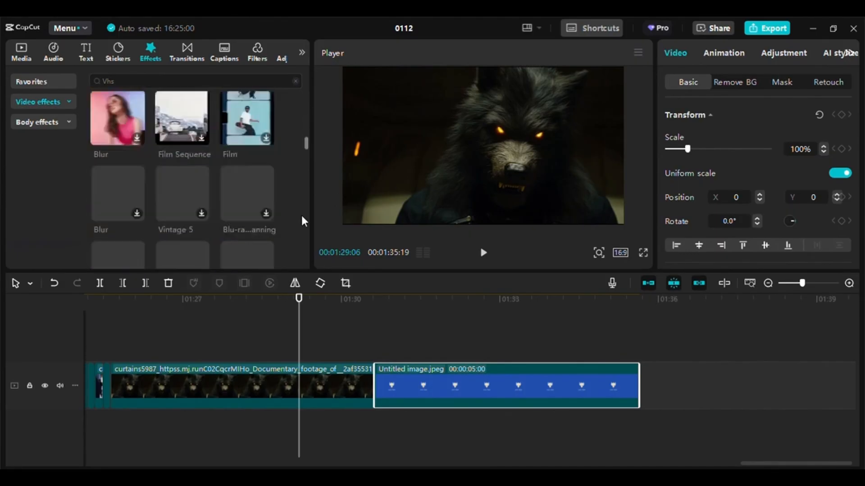
pyautogui.scroll(-2, 303, 220)
pyautogui.scroll(-1, 303, 221)
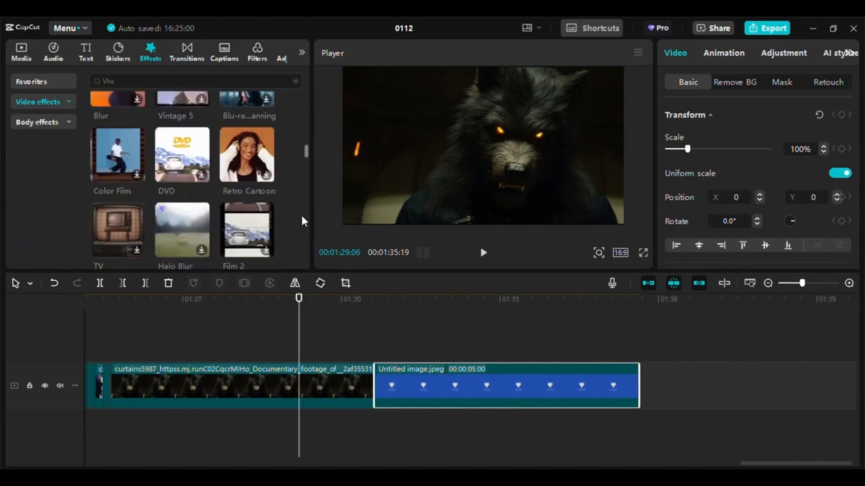
pyautogui.scroll(-2, 303, 221)
pyautogui.scroll(-1, 303, 221)
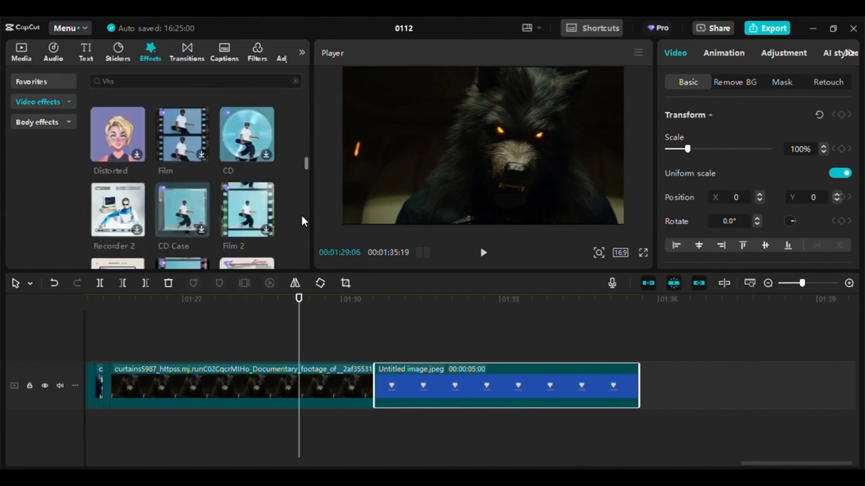
pyautogui.scroll(-2, 303, 221)
pyautogui.scroll(-2, 304, 220)
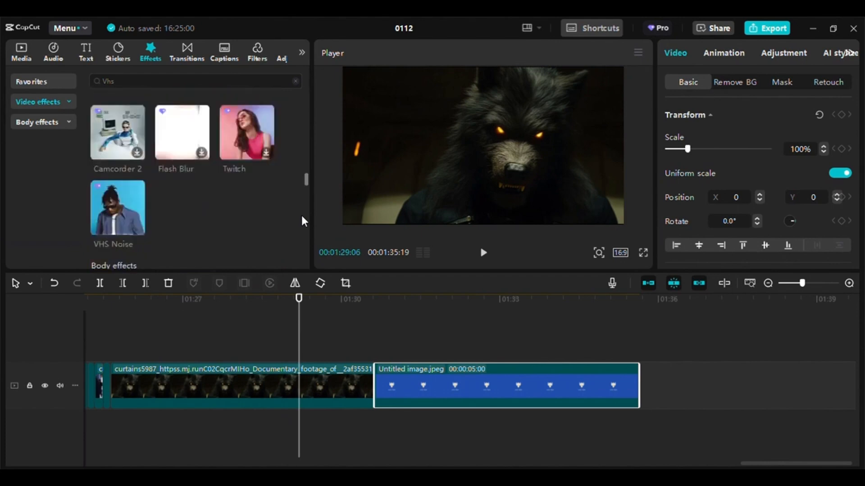
pyautogui.moveTo(118, 161)
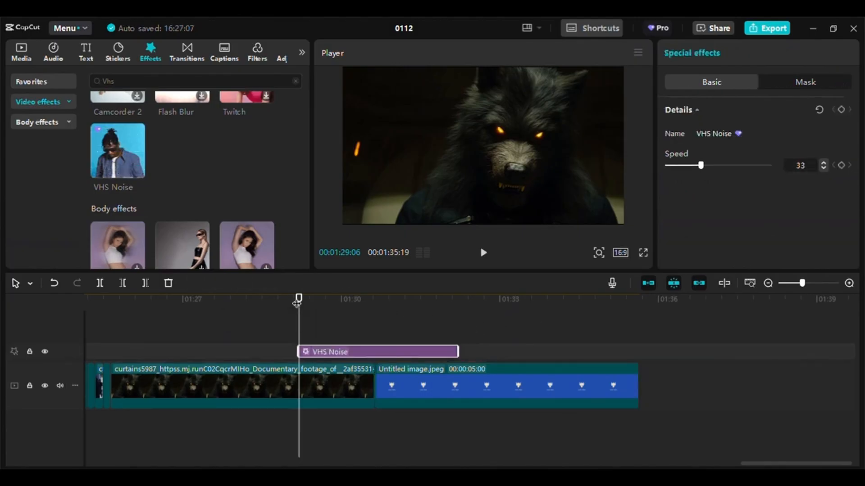
pyautogui.moveTo(299, 298); pyautogui.dragTo(396, 317)
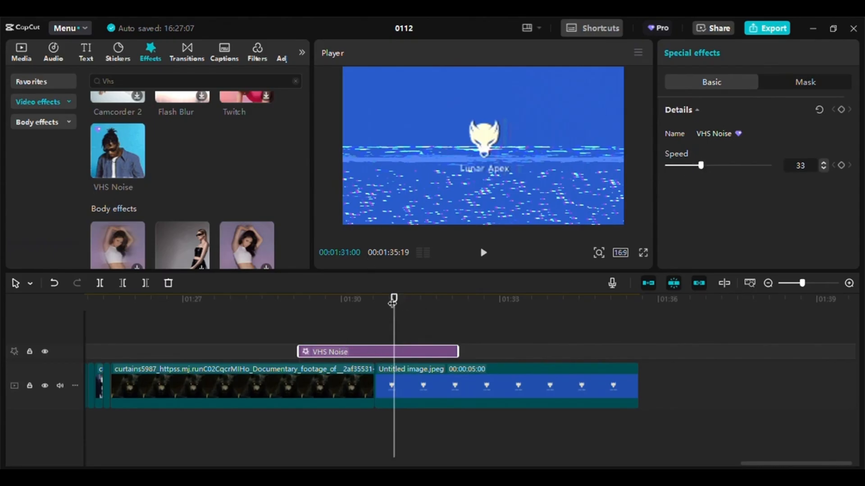
# Move the VHS Noise effect so it starts with the Lunar Apex logo clip, and preview the result
pyautogui.moveTo(395, 311); pyautogui.dragTo(285, 310)
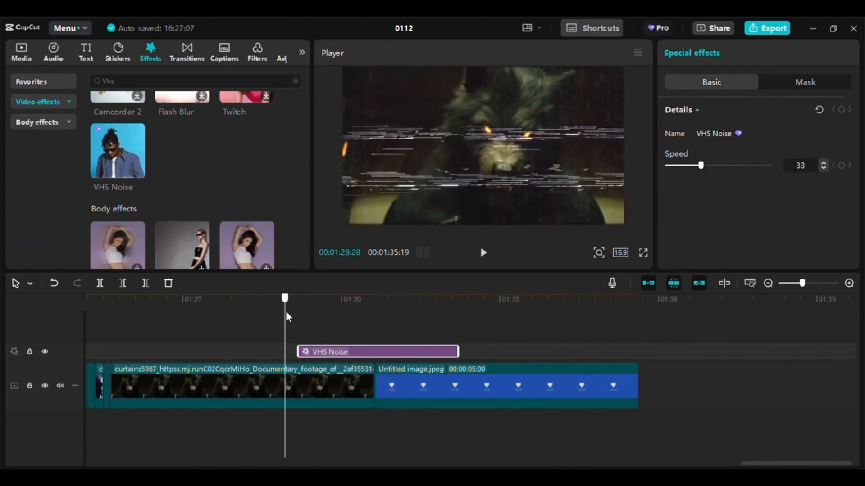
pyautogui.moveTo(319, 351); pyautogui.dragTo(399, 356)
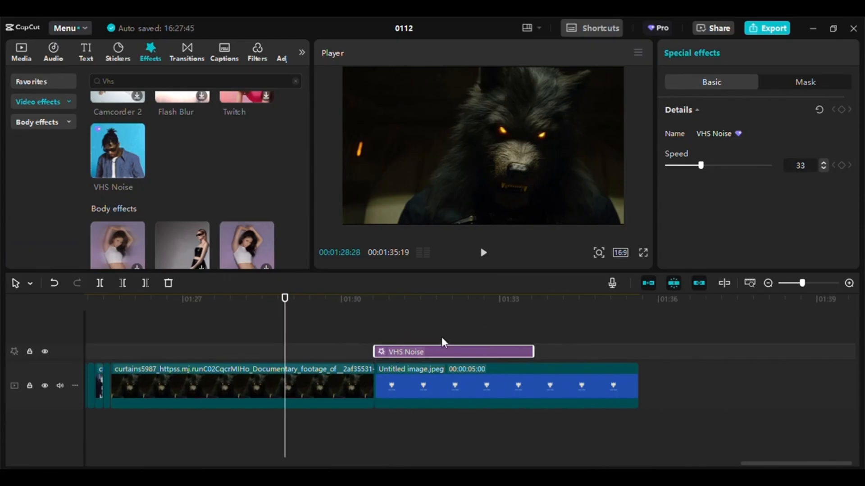
pyautogui.click(481, 332)
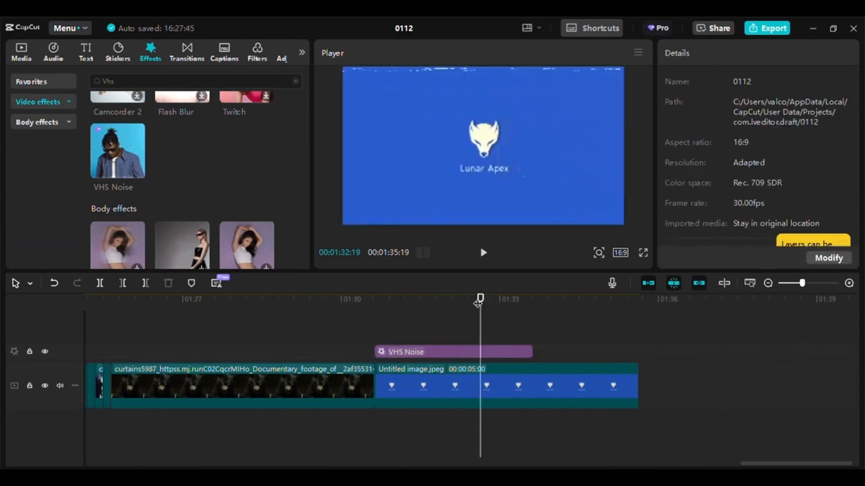
pyautogui.click(371, 316)
pyautogui.moveTo(371, 316); pyautogui.dragTo(672, 315)
pyautogui.click(483, 254)
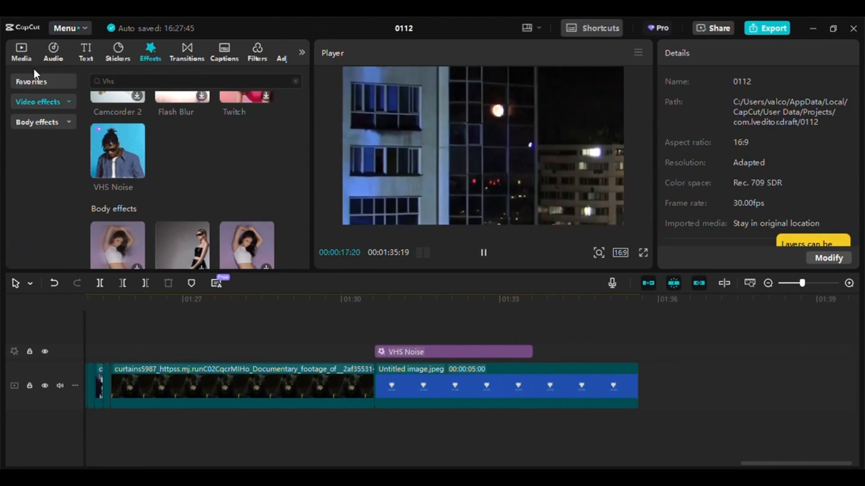
# Add ES_Counterflow.mp3 from the imported media to the timeline at 00:00:00:00
pyautogui.click(24, 58)
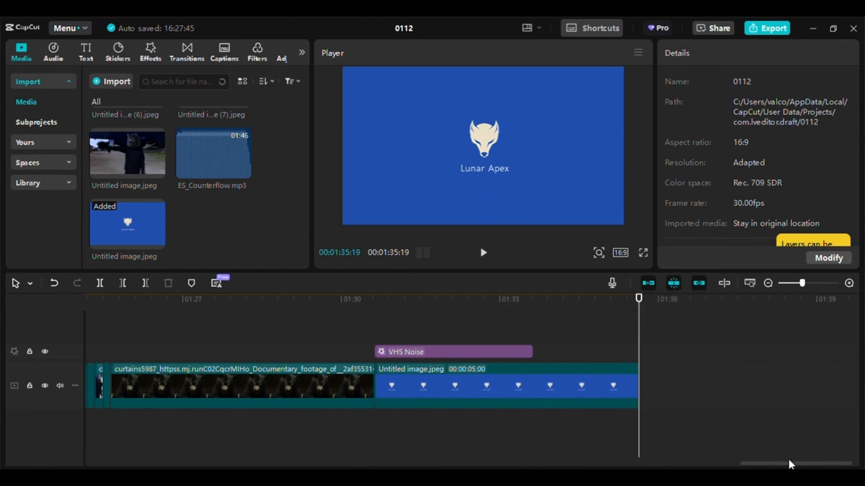
pyautogui.moveTo(788, 463); pyautogui.dragTo(141, 463)
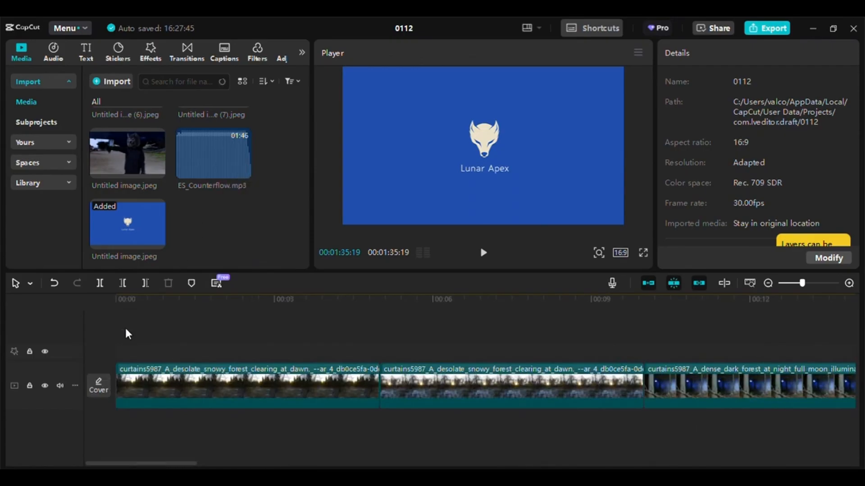
pyautogui.click(125, 301)
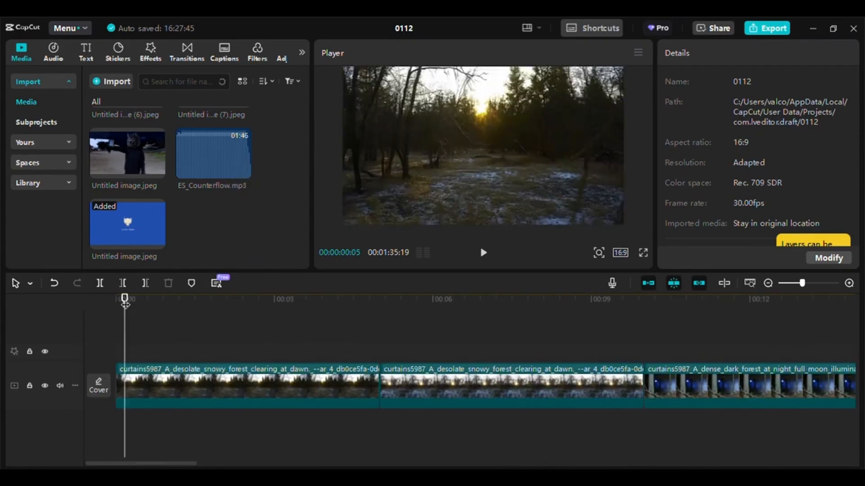
pyautogui.moveTo(122, 299); pyautogui.dragTo(113, 301)
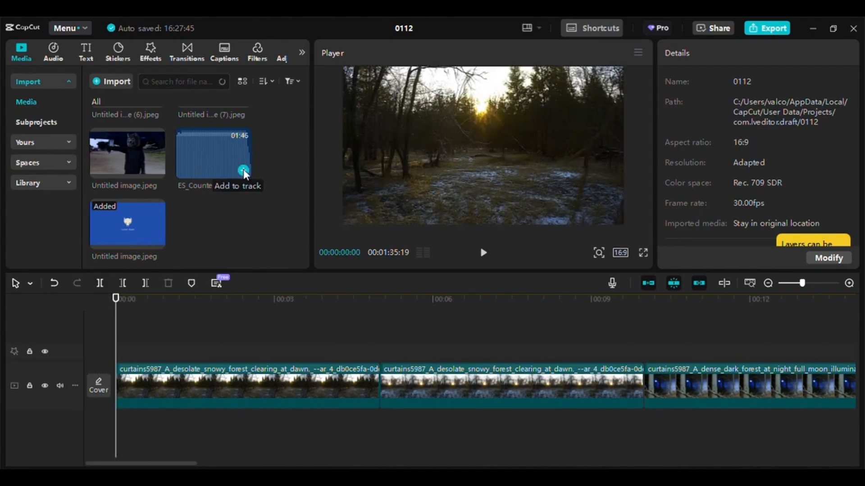
pyautogui.click(246, 176)
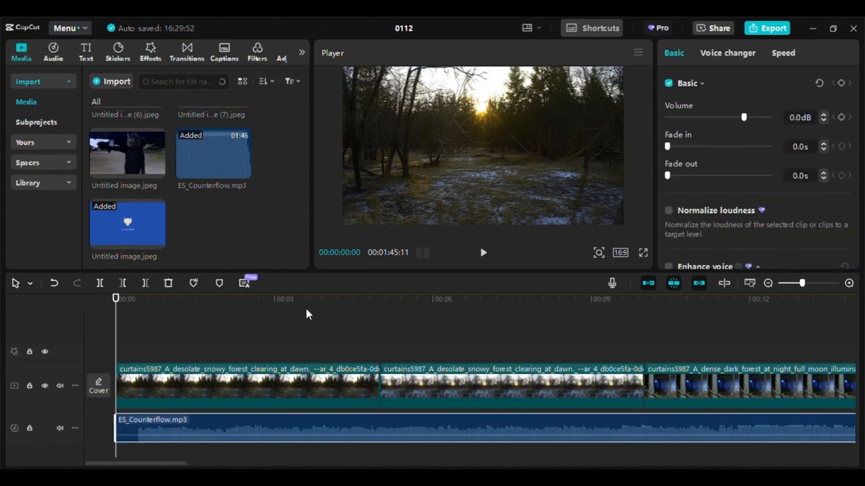
# Extend the closing Lunar Apex logo clip so it ends together with the ES_Counterflow.mp3 music
pyautogui.moveTo(135, 466); pyautogui.dragTo(774, 464)
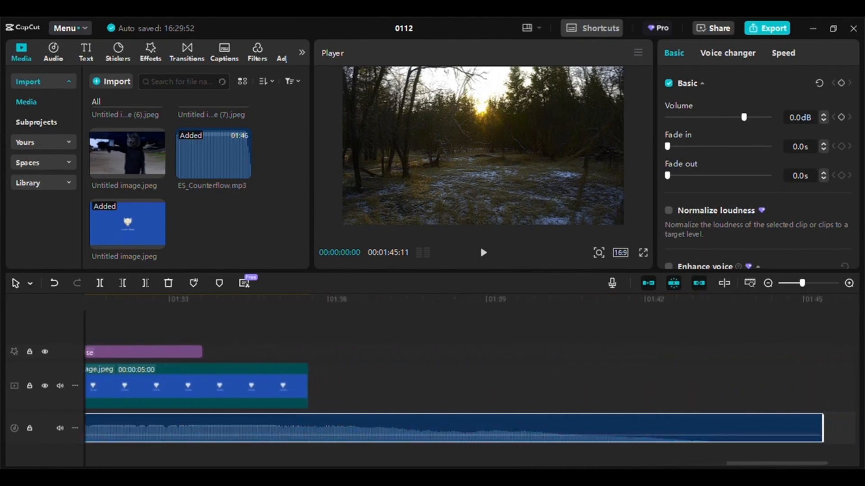
pyautogui.click(250, 390)
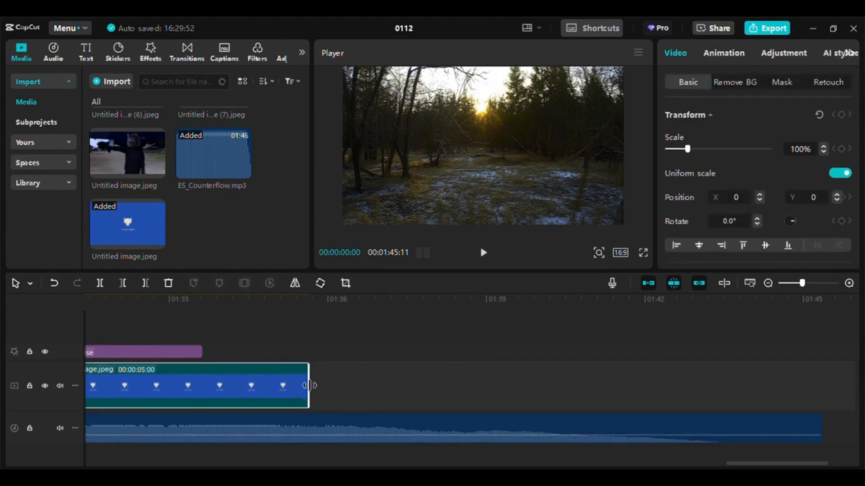
pyautogui.moveTo(309, 386); pyautogui.dragTo(821, 390)
# Play the video with its music in full screen from 00:00:00:00 and review it
pyautogui.moveTo(777, 464); pyautogui.dragTo(136, 463)
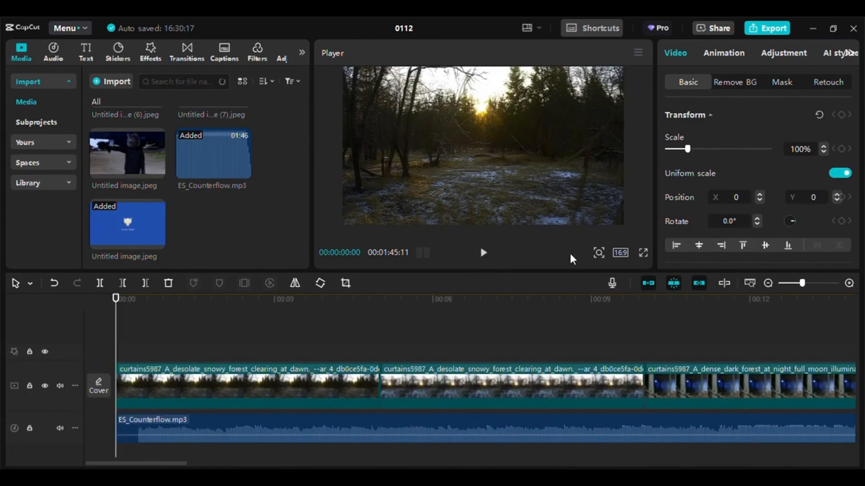
pyautogui.click(644, 254)
pyautogui.click(263, 447)
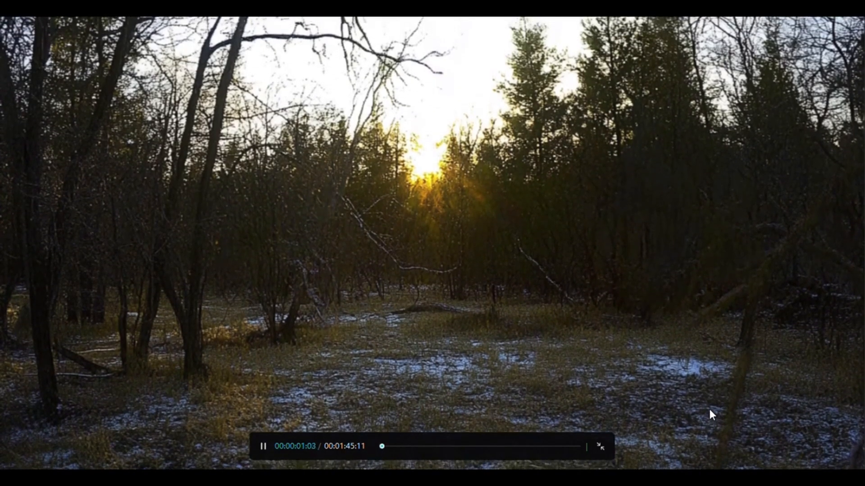
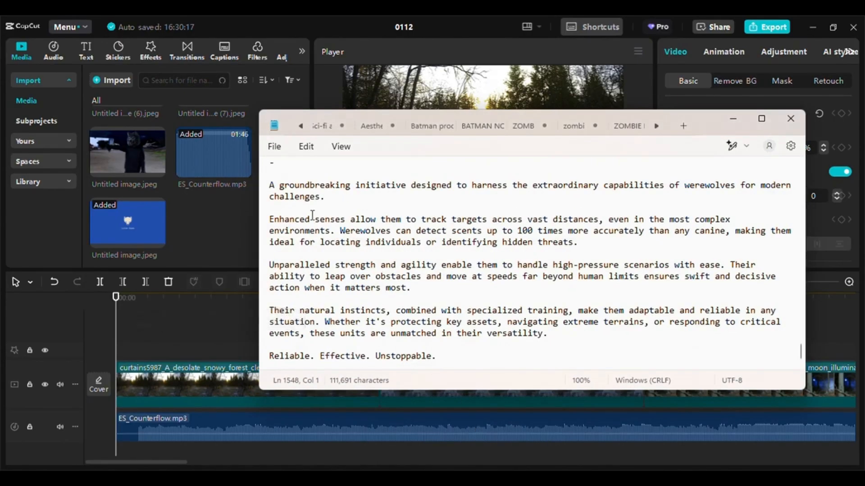
# Copy the script sentence "A groundbreaking initiative designed to harness the extraordinary capabilities of werewolves for modern challenges." from Notepad and return to CapCut
pyautogui.click(327, 198)
pyautogui.tripleClick(328, 198)
pyautogui.hotkey('ctrl', 'c')
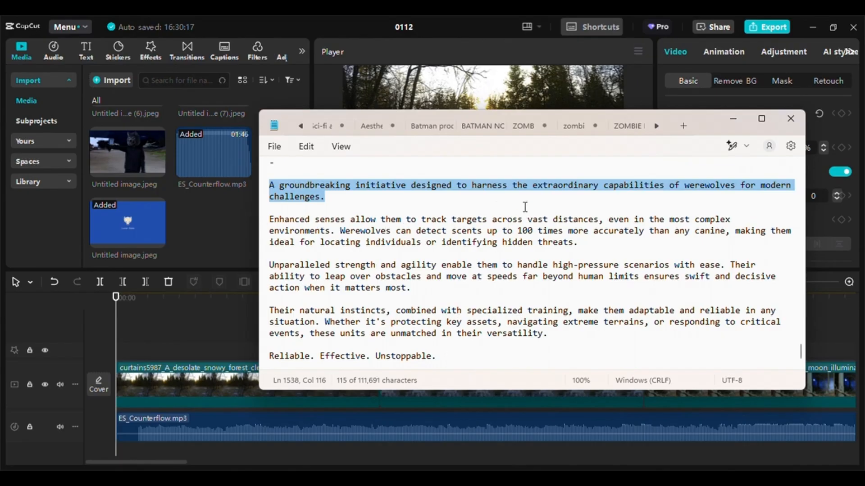
pyautogui.click(734, 117)
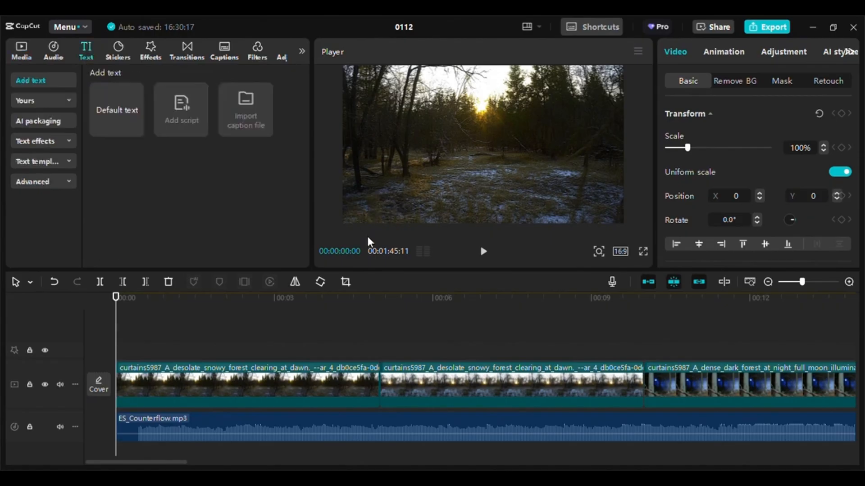
# Add a default text clip containing the copied "A groundbreaking initiative" sentence and move it to start with the second snowy forest clip
pyautogui.click(116, 112)
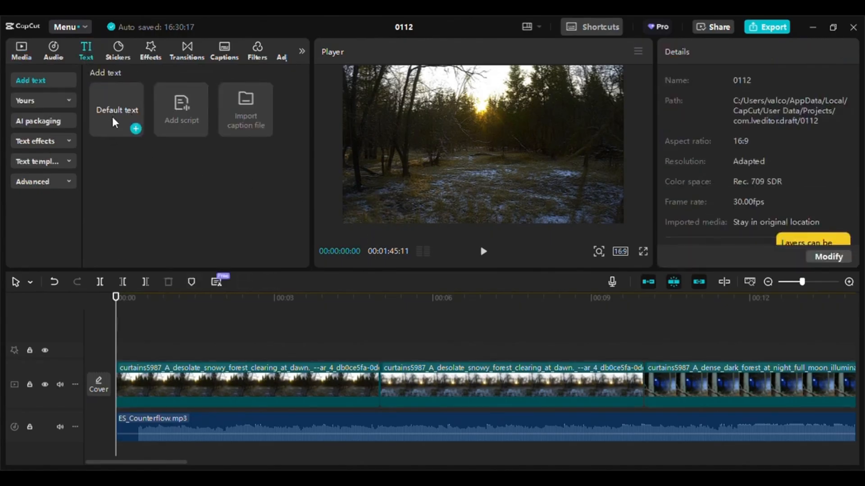
pyautogui.click(136, 129)
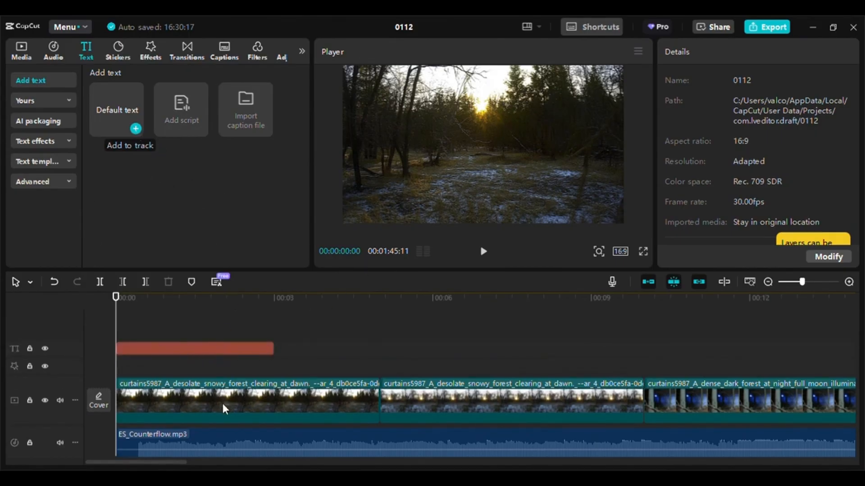
pyautogui.click(163, 350)
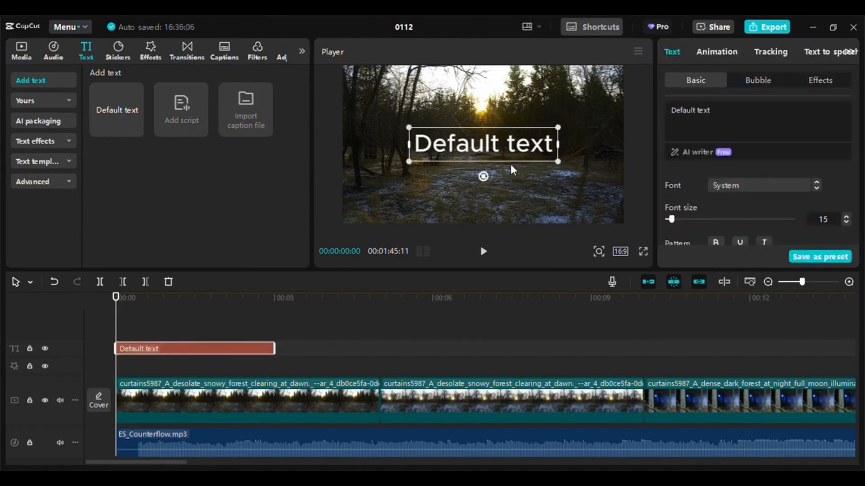
pyautogui.moveTo(724, 110); pyautogui.dragTo(650, 106)
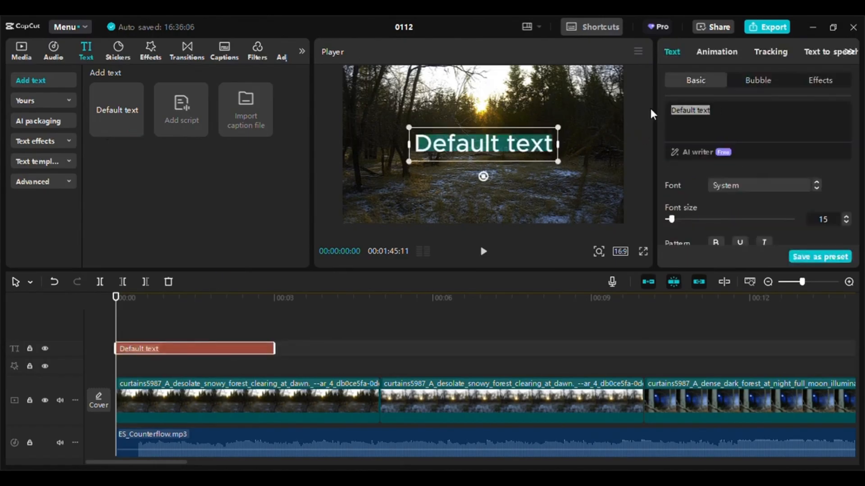
pyautogui.hotkey('ctrl', 'v')
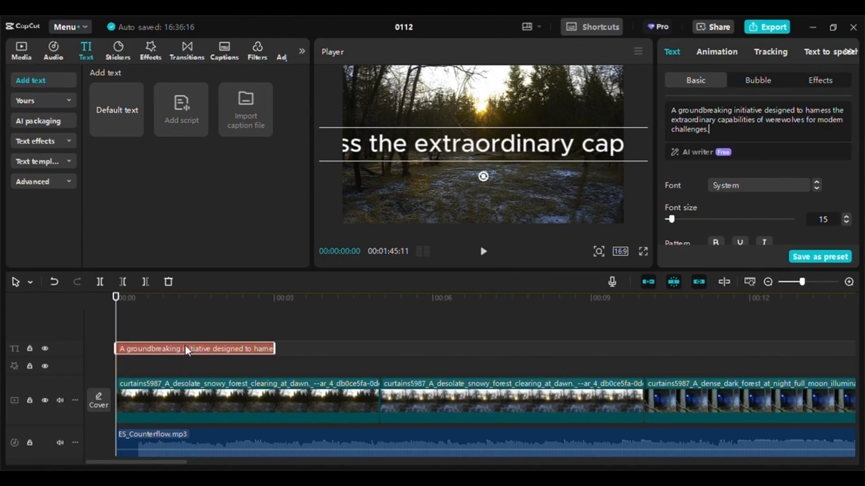
pyautogui.moveTo(186, 348); pyautogui.dragTo(448, 355)
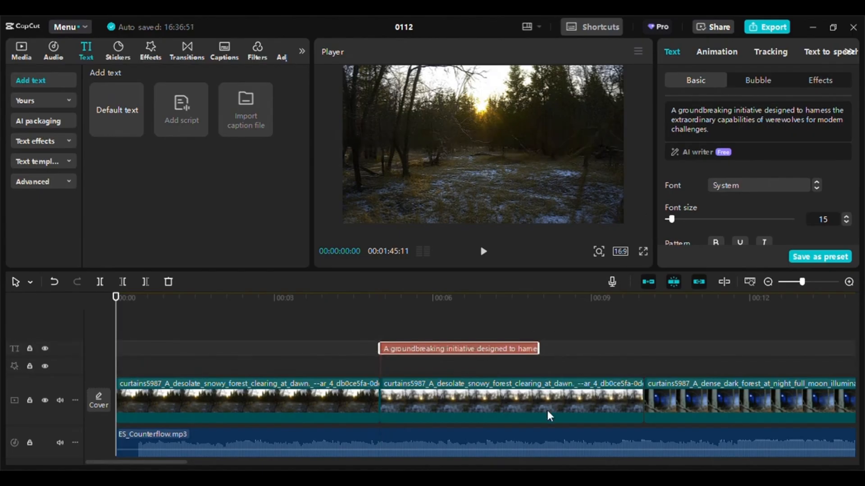
pyautogui.scroll(-1, 548, 411)
pyautogui.scroll(1, 547, 410)
# Audition the Normal Male and Storyteller Male text-to-speech voices for the text clip, and select the Narrative Male voice
pyautogui.click(834, 50)
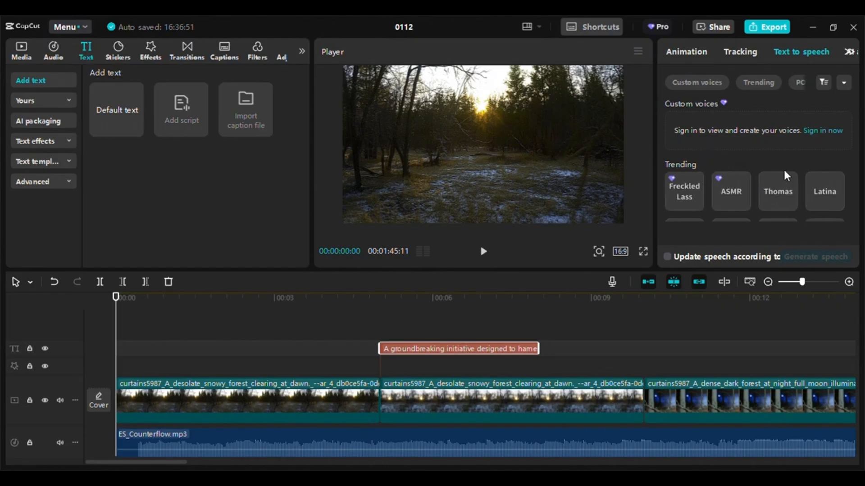
pyautogui.scroll(-3, 784, 170)
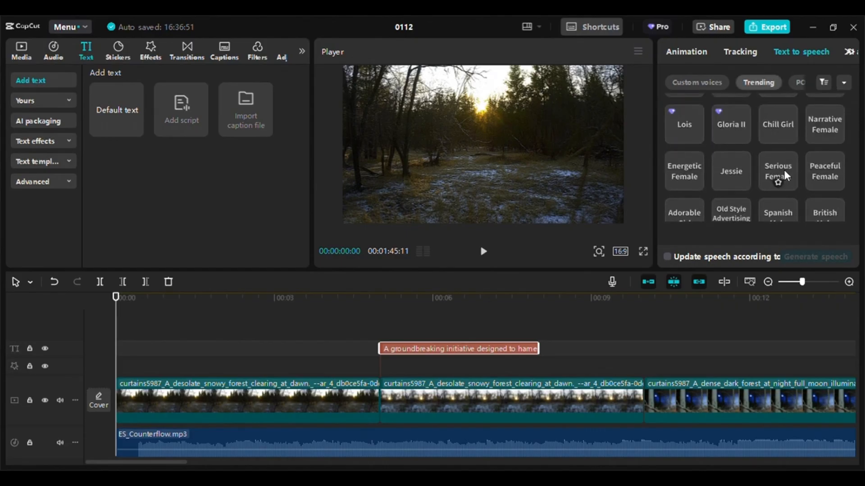
pyautogui.scroll(-2, 783, 169)
pyautogui.scroll(1, 783, 169)
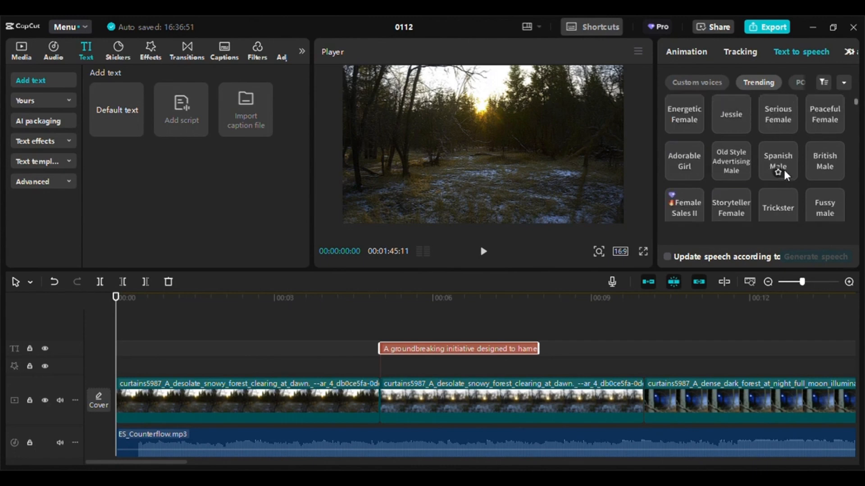
pyautogui.scroll(-1, 784, 170)
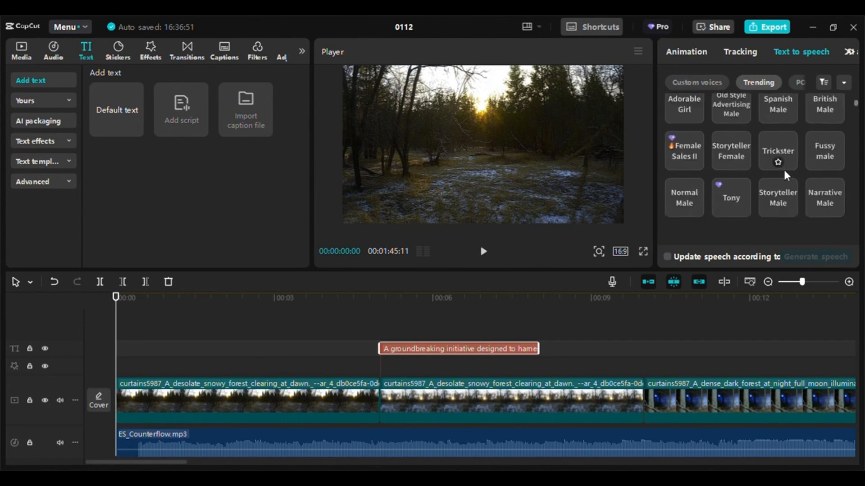
pyautogui.scroll(-1, 783, 175)
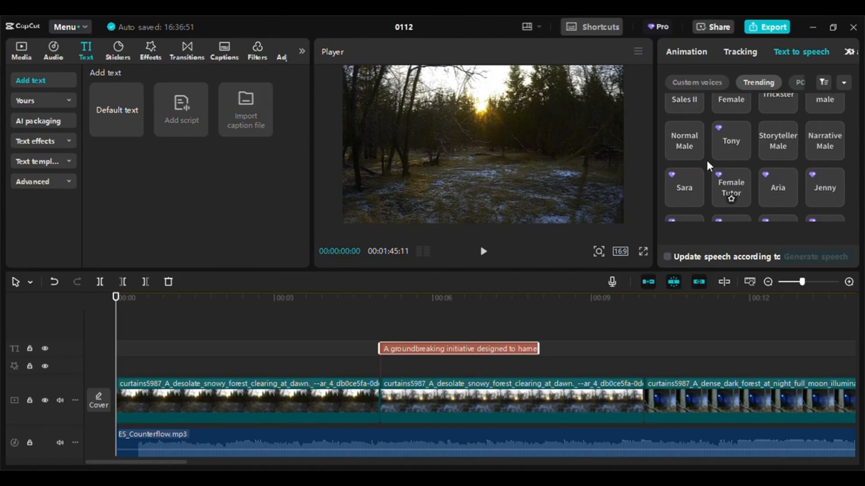
pyautogui.click(689, 139)
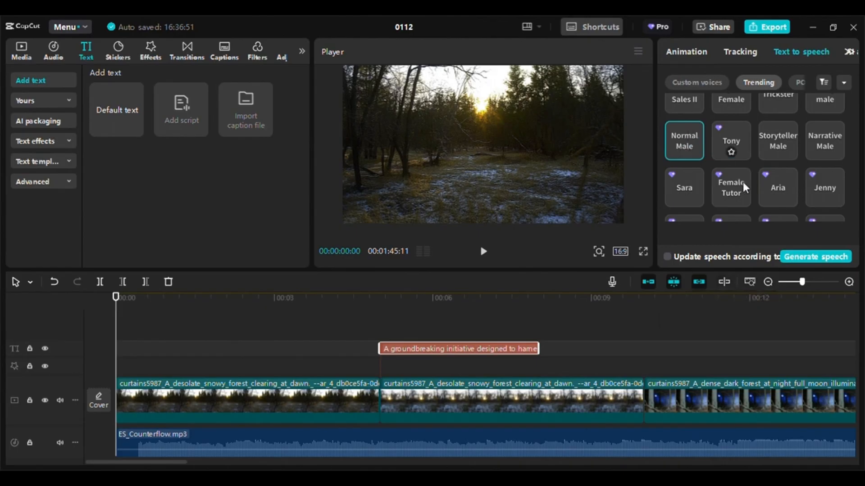
pyautogui.click(780, 144)
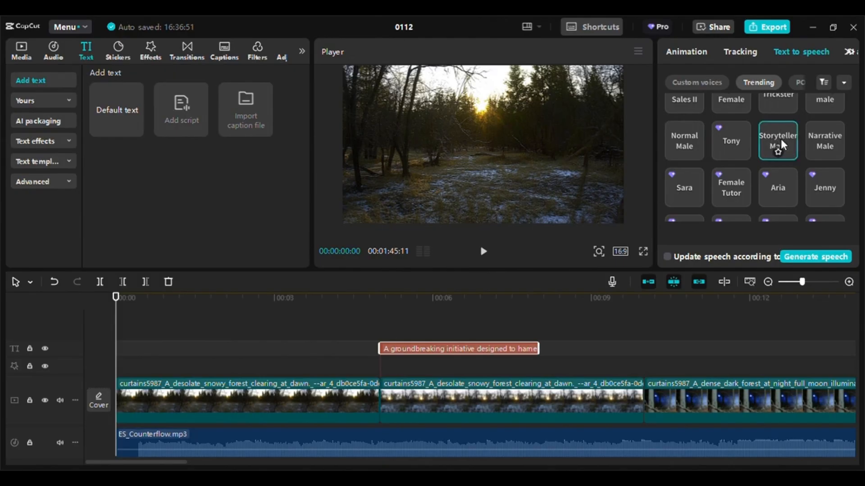
pyautogui.click(829, 136)
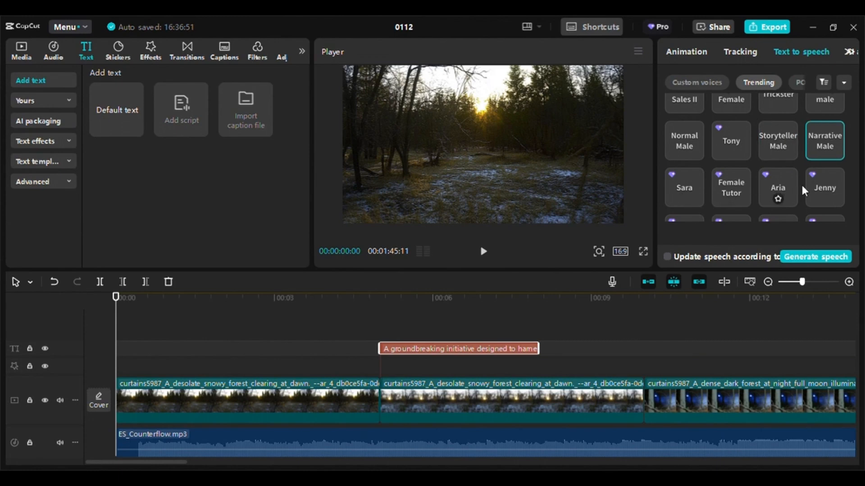
# Browse the Trending text-to-speech voices for the text clip and preview the Sir British Narrator voice
pyautogui.scroll(2, 782, 188)
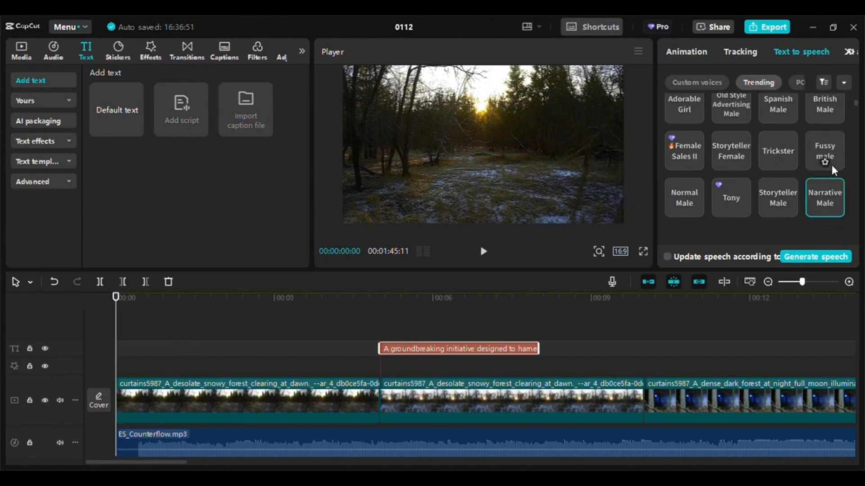
pyautogui.scroll(2, 760, 168)
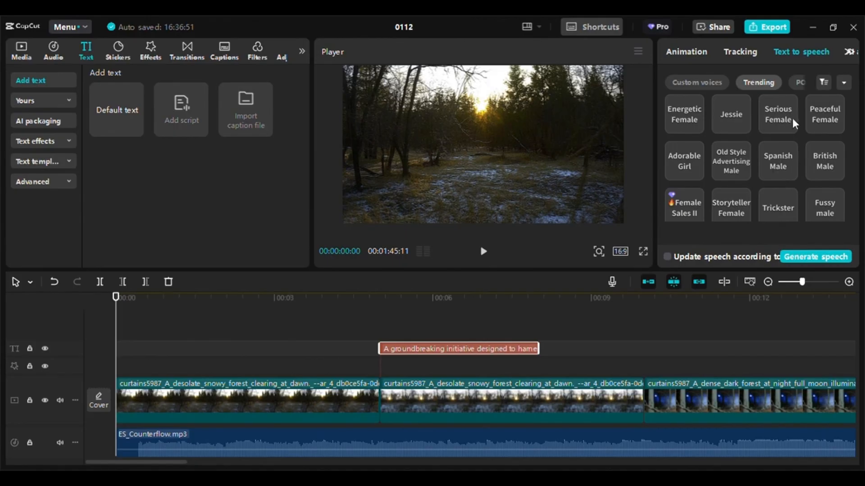
pyautogui.scroll(-10, 808, 162)
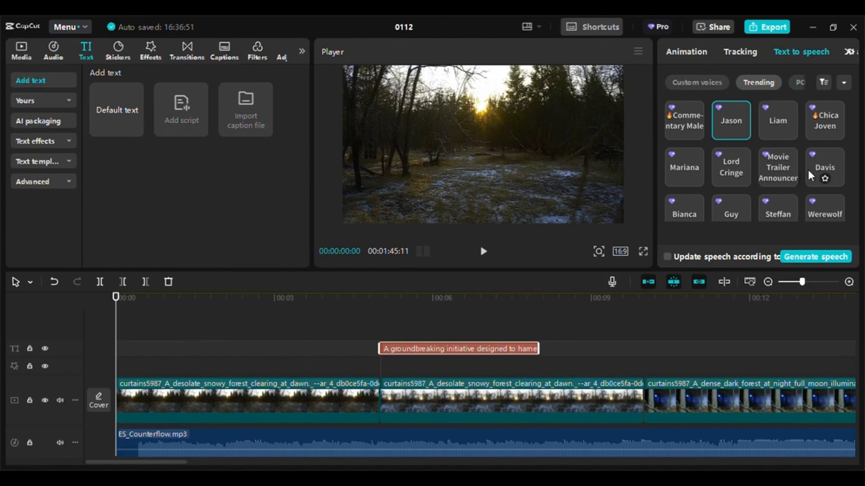
pyautogui.scroll(-2, 807, 167)
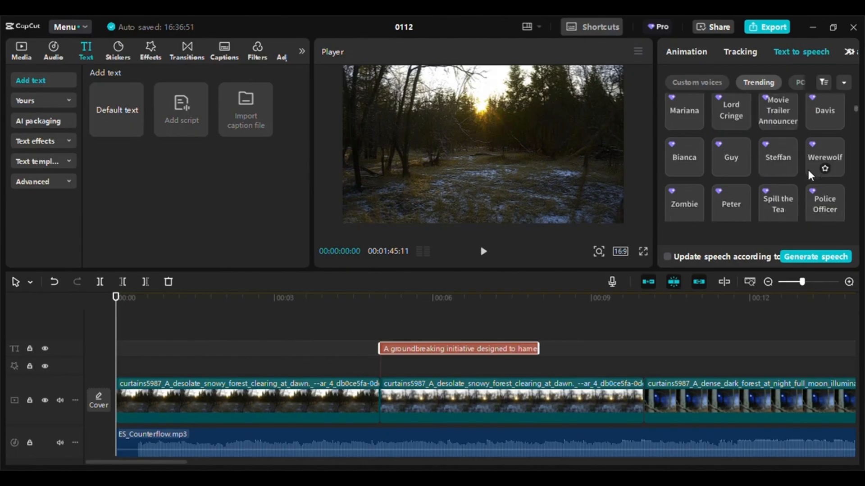
pyautogui.scroll(-6, 807, 168)
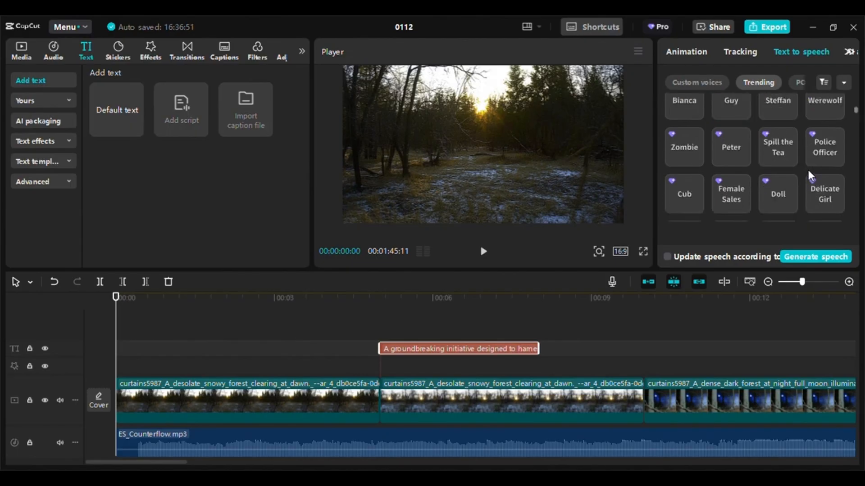
pyautogui.scroll(-4, 808, 169)
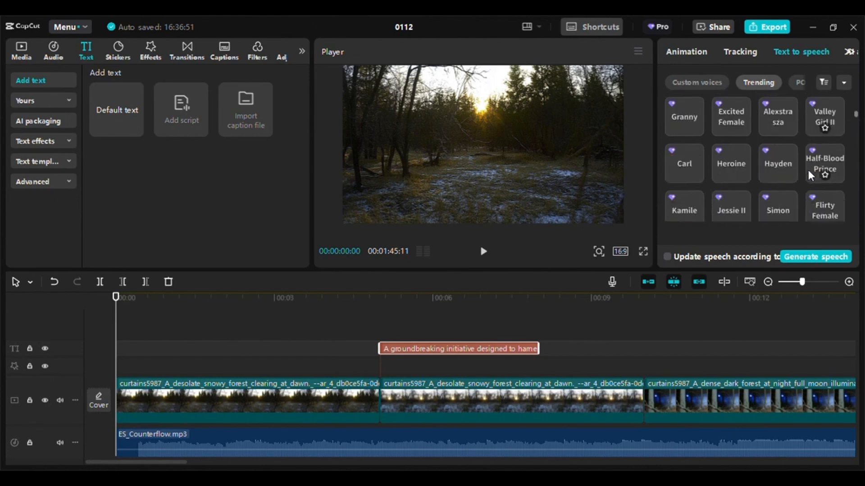
pyautogui.scroll(-4, 808, 170)
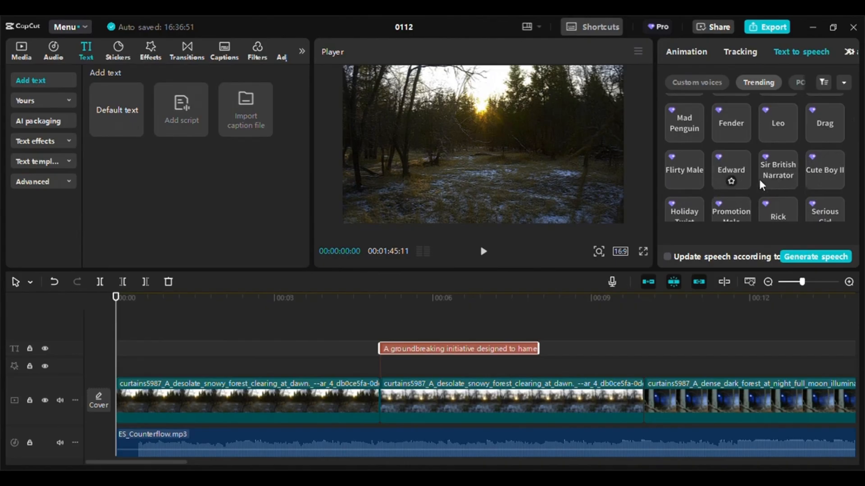
pyautogui.click(782, 167)
# Look through the remaining Trending voices and preview the Steady Male voice in the POV category
pyautogui.scroll(-2, 837, 164)
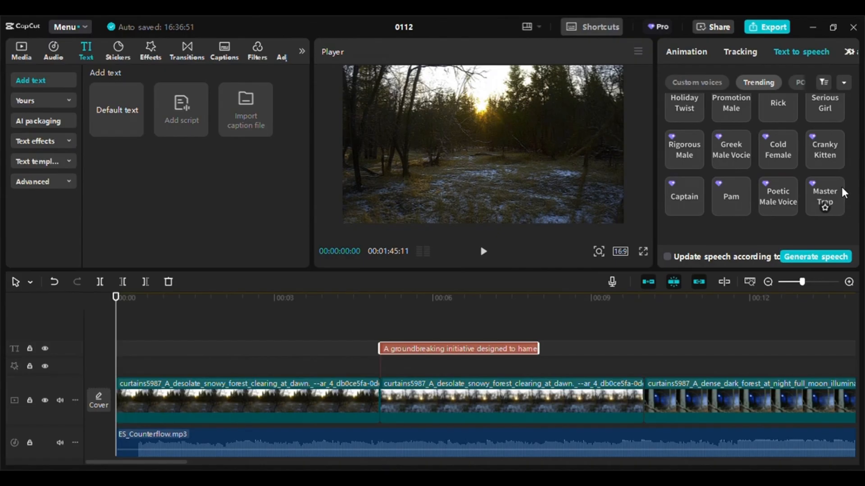
pyautogui.scroll(-1, 842, 192)
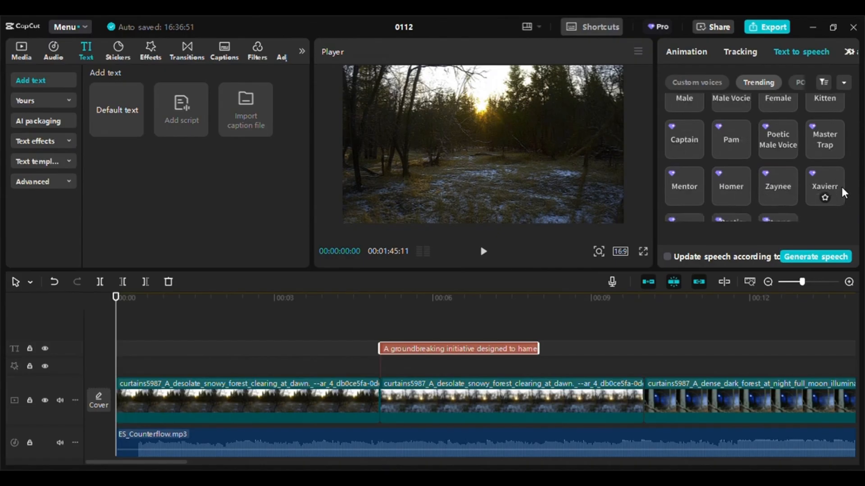
pyautogui.scroll(-1, 842, 189)
pyautogui.scroll(-1, 841, 188)
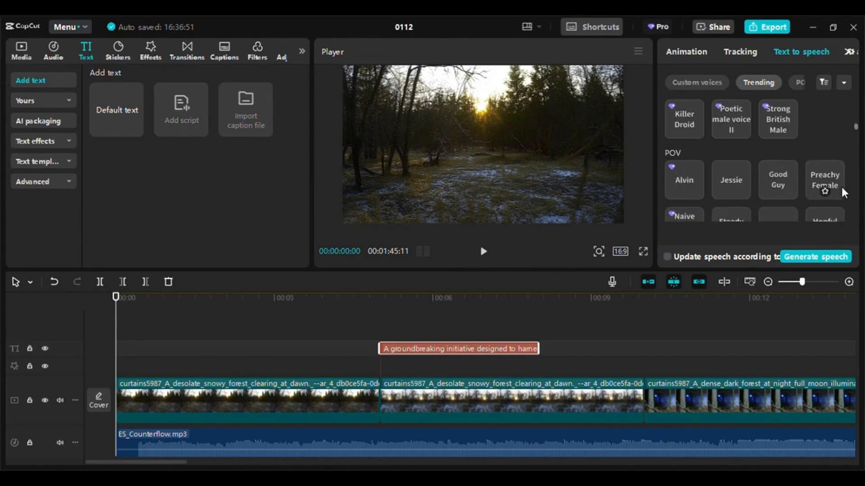
pyautogui.scroll(-1, 841, 192)
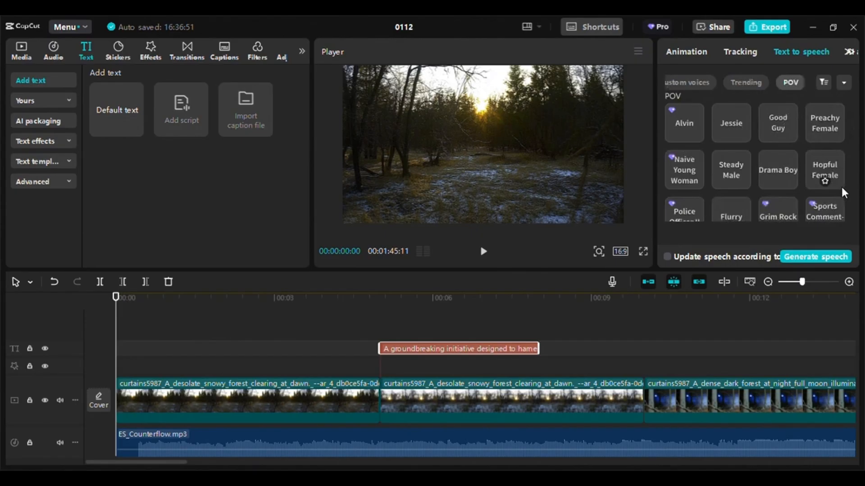
pyautogui.scroll(-1, 842, 189)
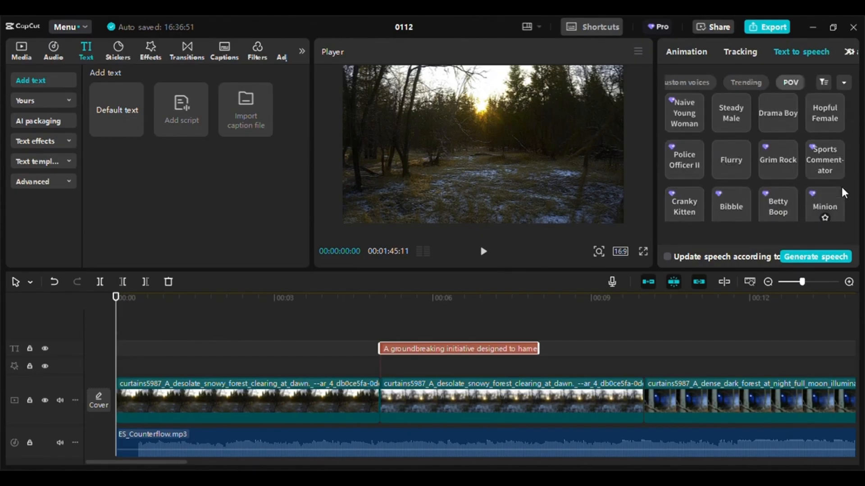
pyautogui.click(731, 101)
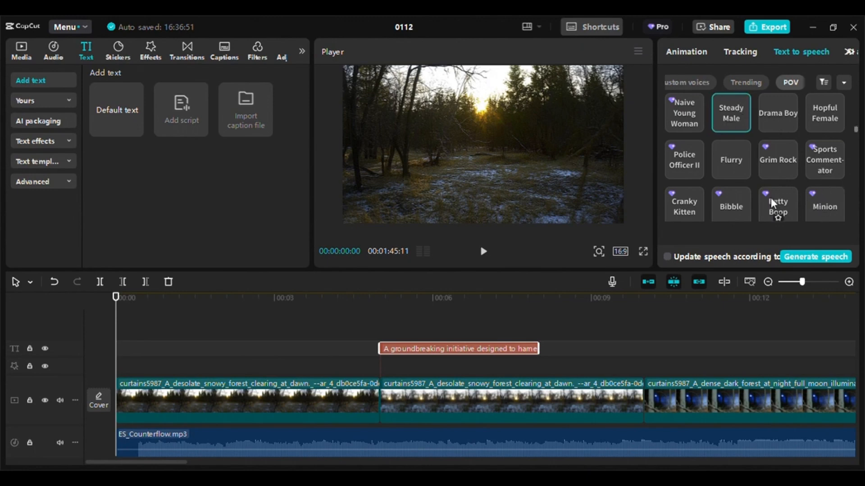
# Preview the Old Style Advertising Male, Thomas and Narrative Male voices in the Male category
pyautogui.scroll(-1, 770, 193)
pyautogui.scroll(-4, 770, 193)
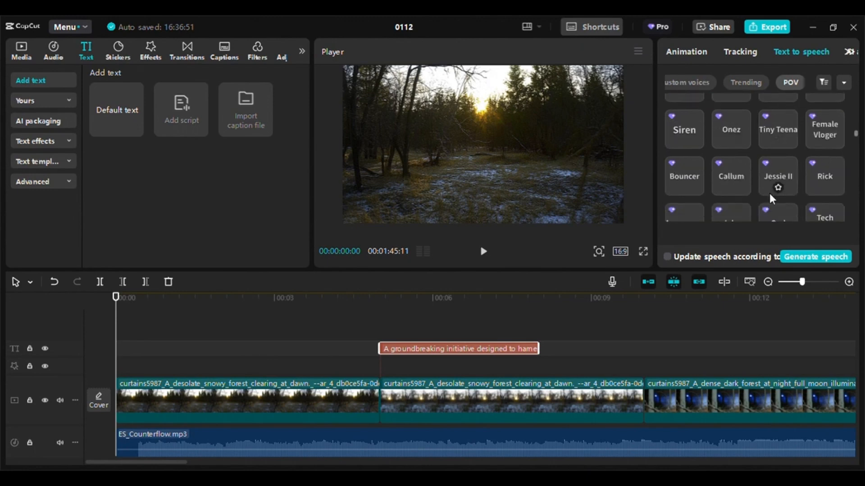
pyautogui.scroll(-5, 769, 193)
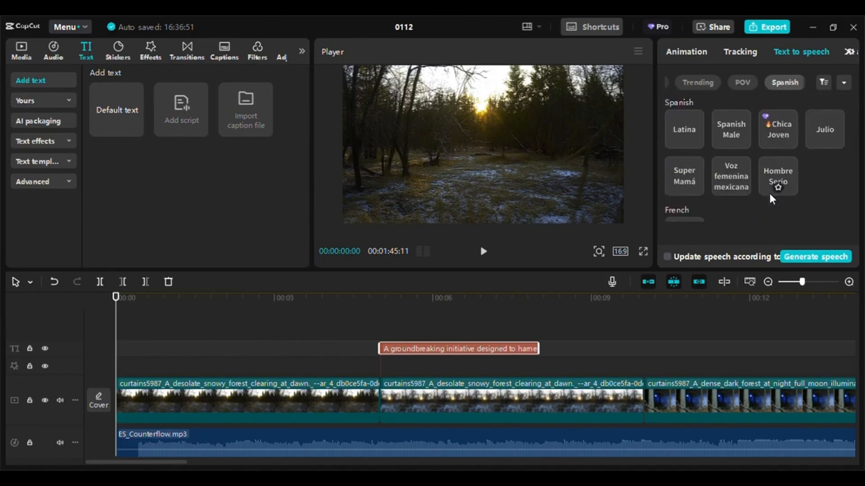
pyautogui.scroll(-4, 769, 193)
pyautogui.scroll(-5, 769, 193)
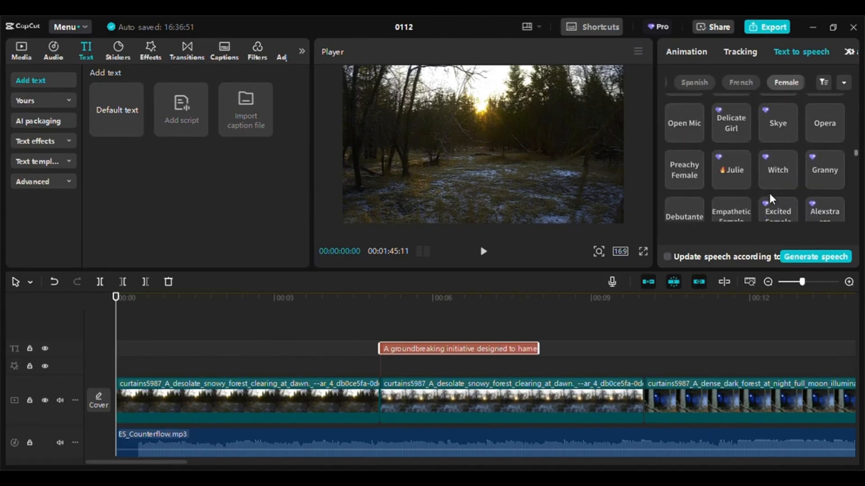
pyautogui.scroll(-5, 770, 194)
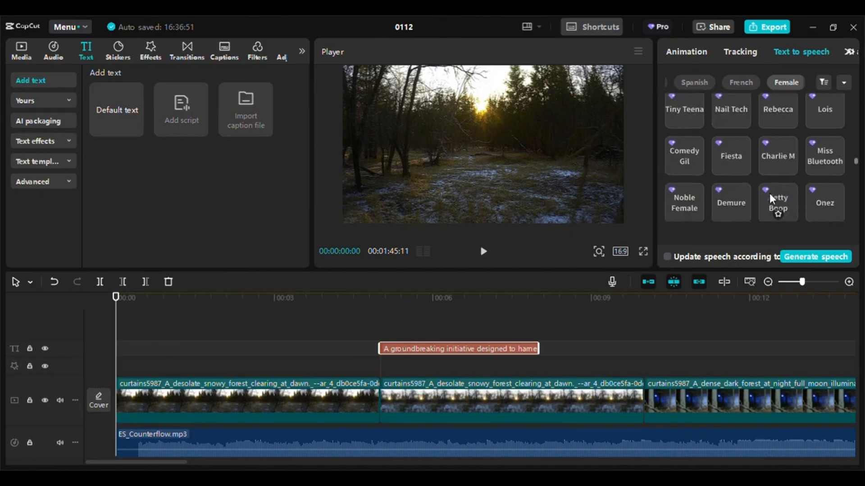
pyautogui.scroll(-2, 770, 193)
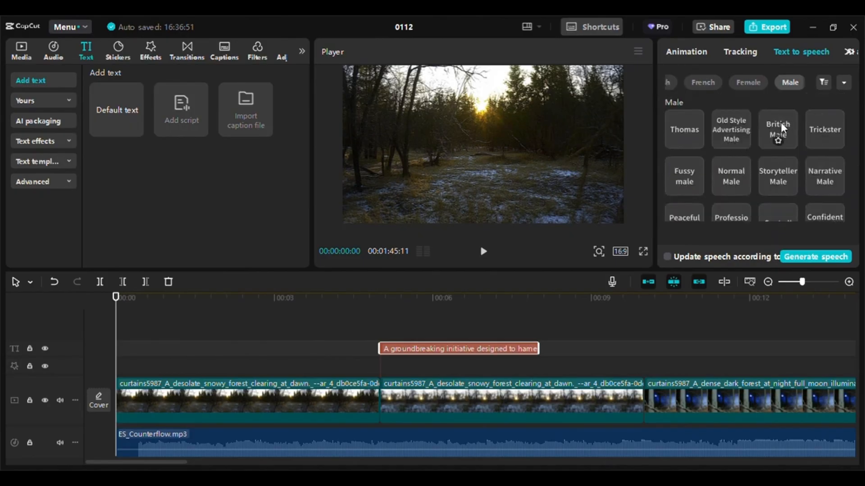
pyautogui.click(729, 121)
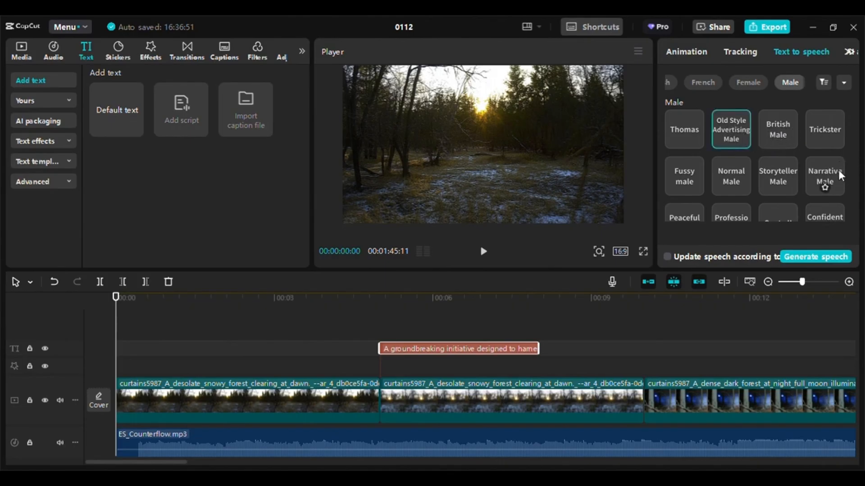
pyautogui.click(679, 129)
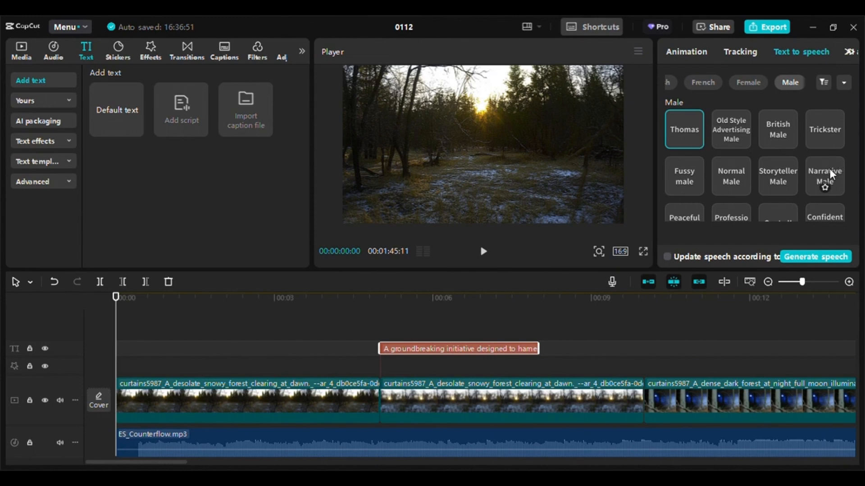
pyautogui.click(830, 168)
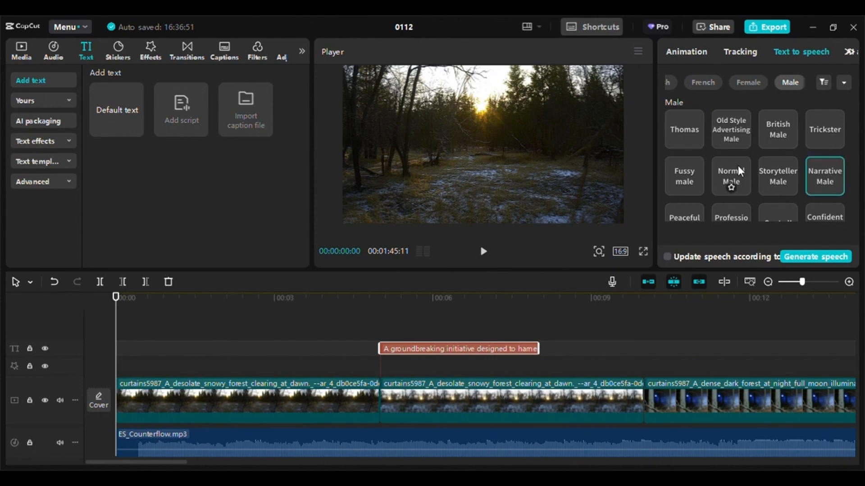
# Choose the Serious Male voice from the Male category and generate speech for the selected text clip
pyautogui.scroll(-2, 738, 166)
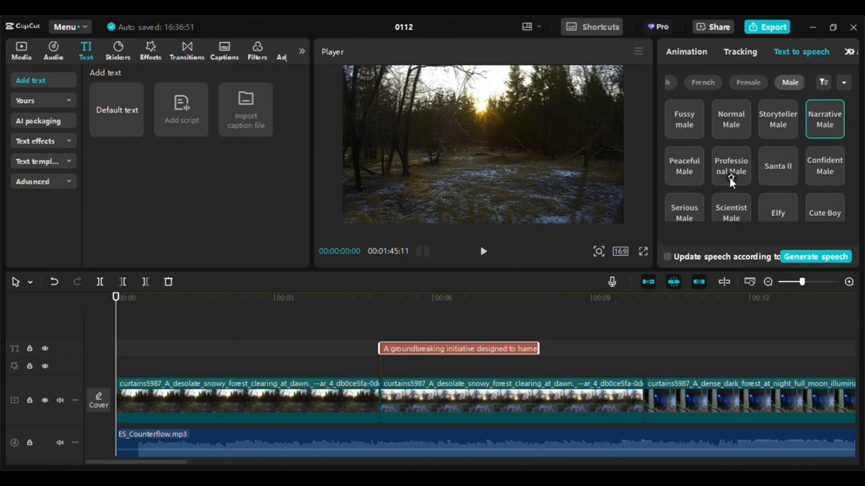
pyautogui.scroll(2, 780, 178)
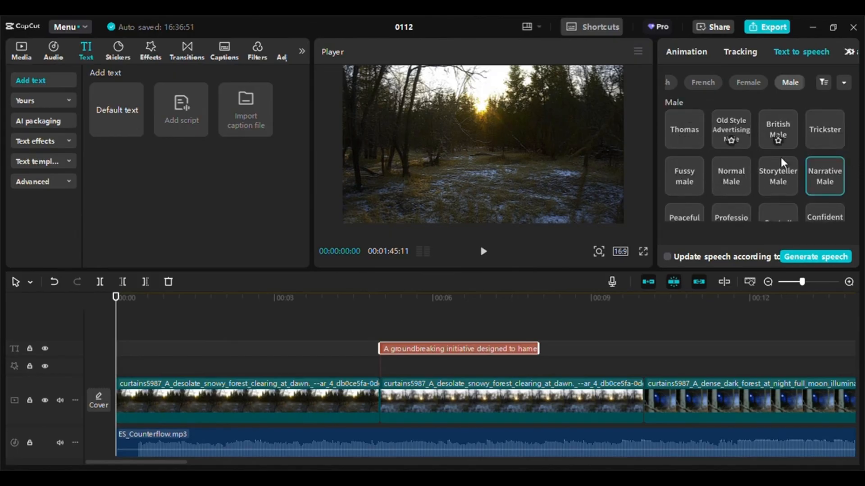
pyautogui.scroll(-3, 813, 183)
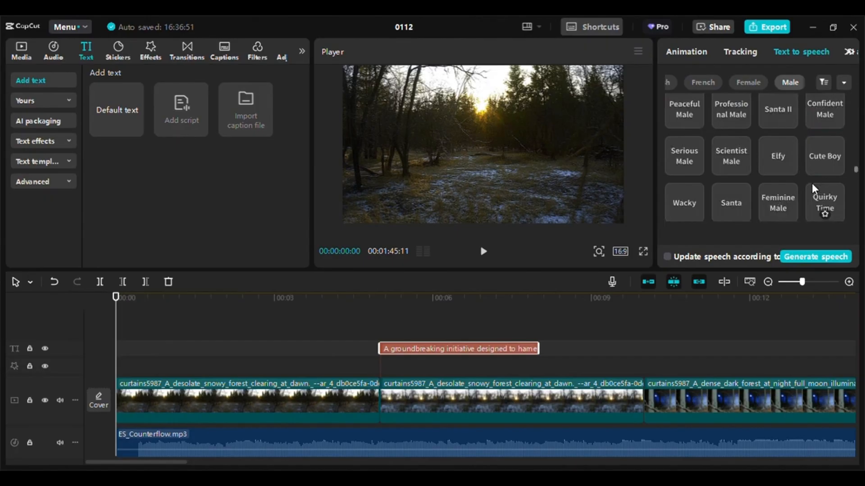
pyautogui.click(734, 146)
pyautogui.click(682, 150)
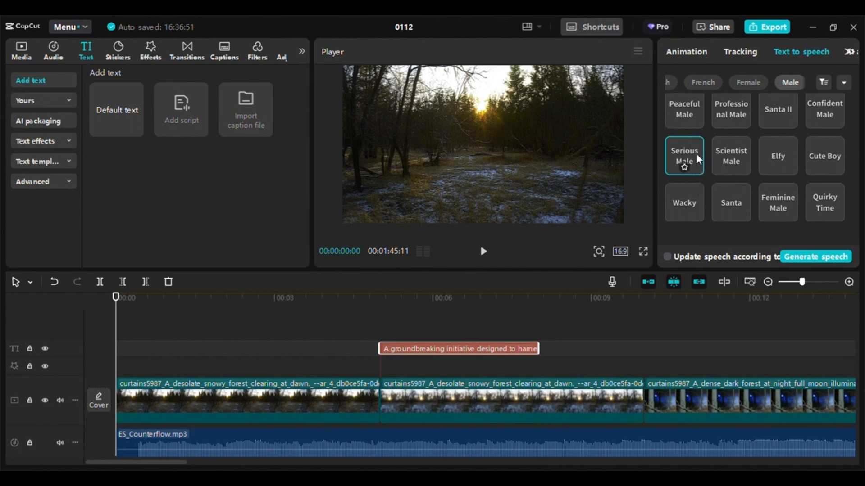
pyautogui.click(817, 256)
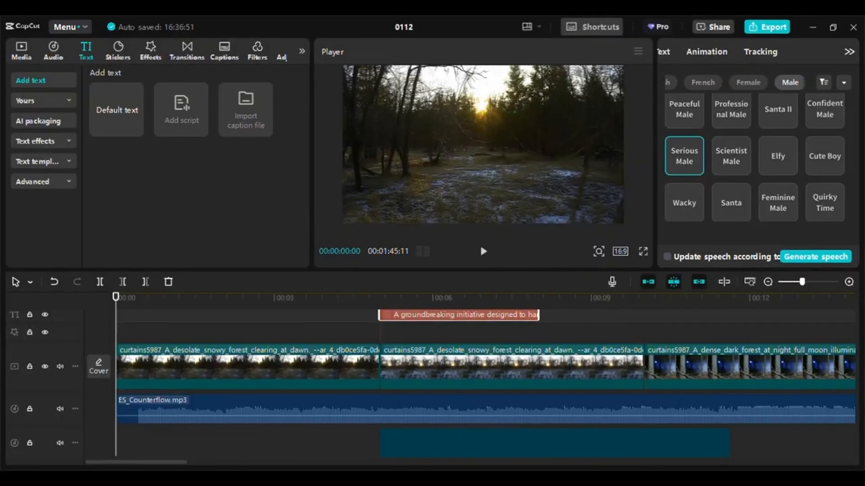
# Play back the generated narration briefly from 00:00:05:00, where the speech clip starts
pyautogui.moveTo(426, 443)
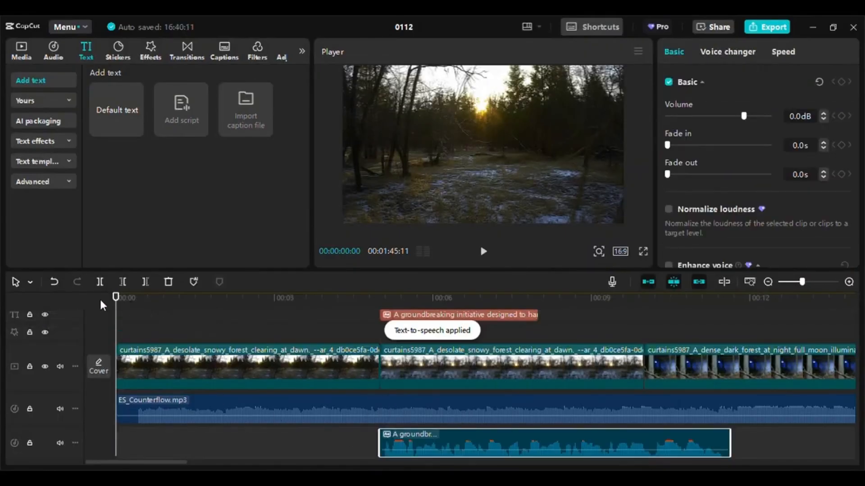
pyautogui.moveTo(116, 297); pyautogui.dragTo(380, 298)
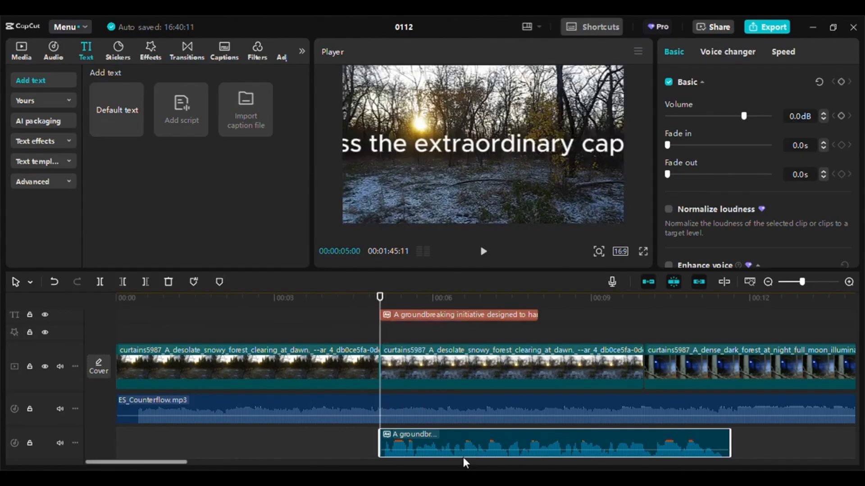
pyautogui.click(483, 252)
pyautogui.click(484, 253)
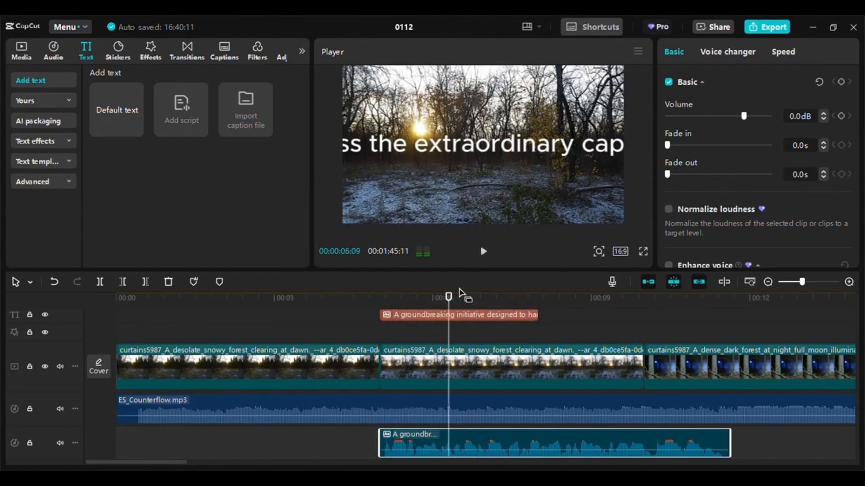
# Raise the narration clip's volume to 13.0 dB and listen to it from 00:00:05:00
pyautogui.moveTo(447, 298); pyautogui.dragTo(380, 299)
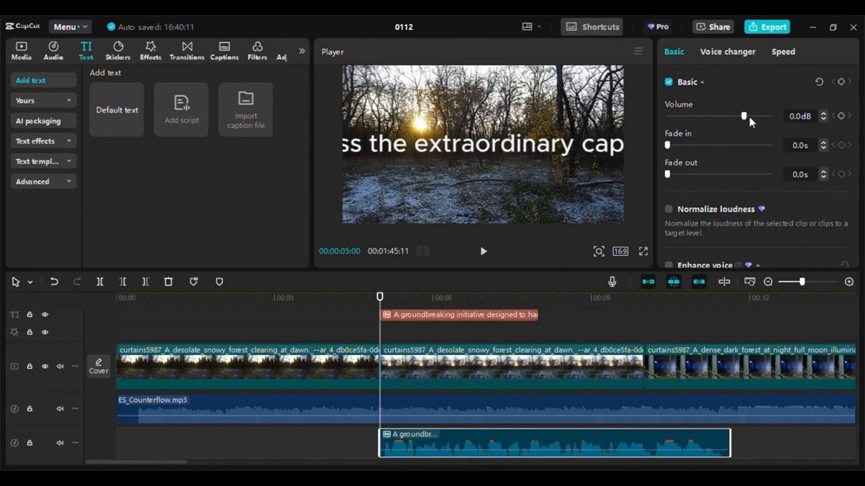
pyautogui.moveTo(750, 115); pyautogui.dragTo(759, 116)
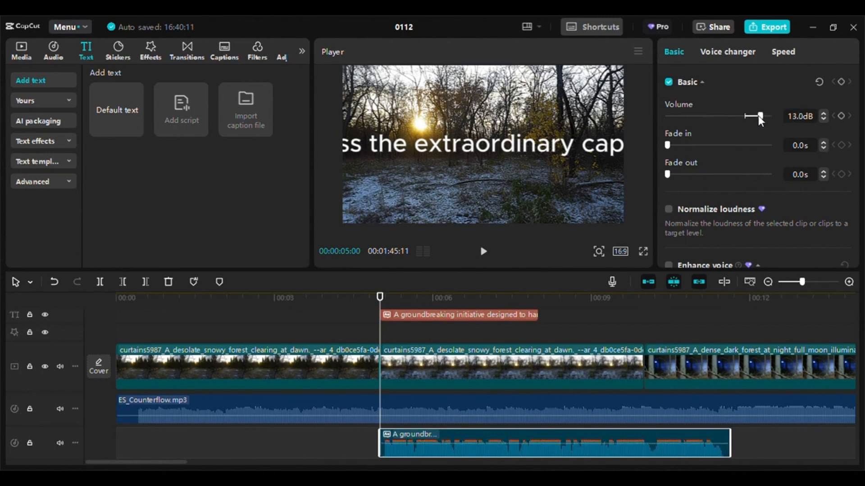
pyautogui.click(482, 252)
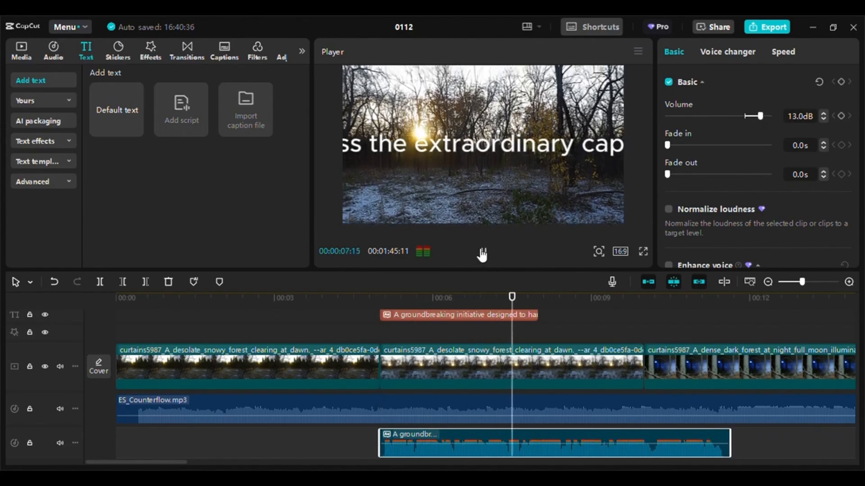
pyautogui.click(482, 252)
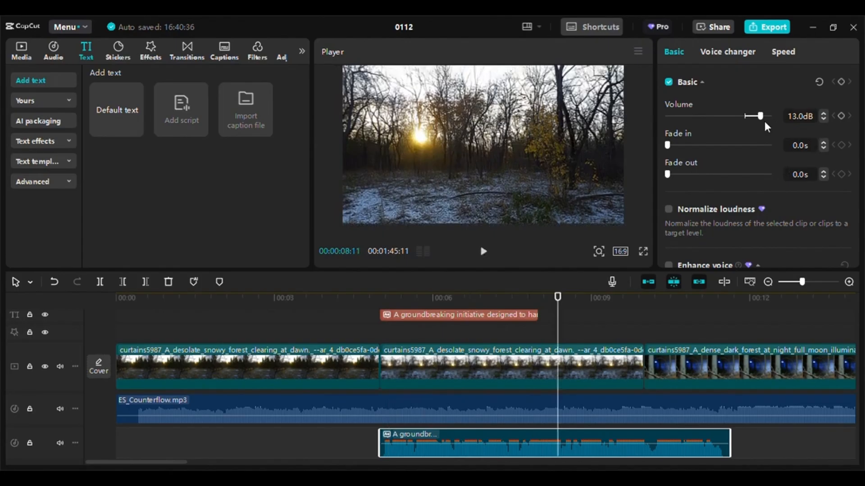
# Set the narration clip's volume to 20.0 dB and play the timeline onward to check its loudness
pyautogui.moveTo(761, 117); pyautogui.dragTo(777, 116)
pyautogui.click(483, 252)
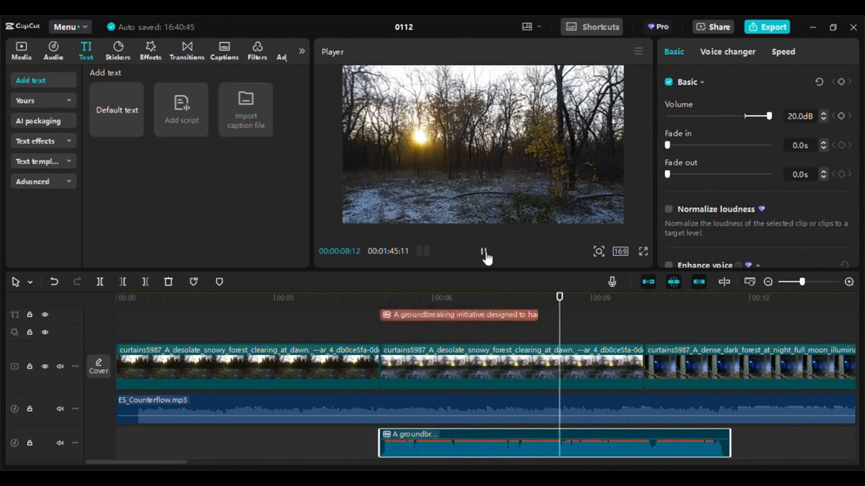
pyautogui.click(484, 252)
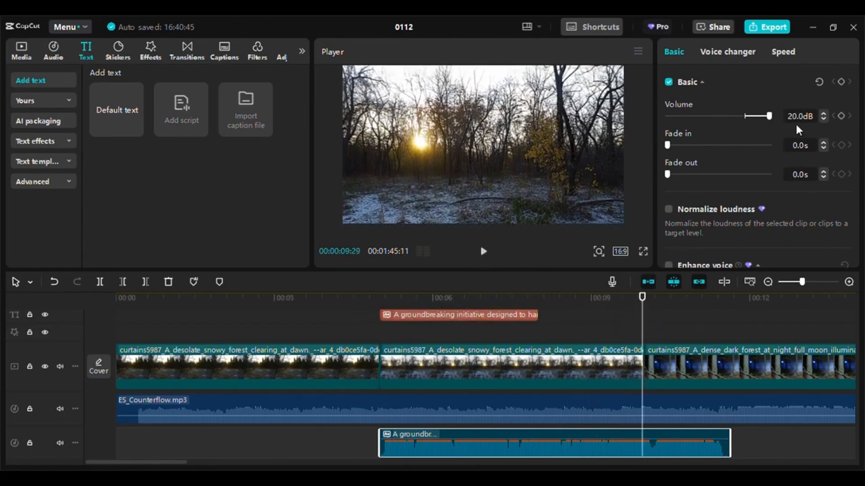
# Lower the selected narration clip's volume to 18.0 dB
pyautogui.click(823, 118)
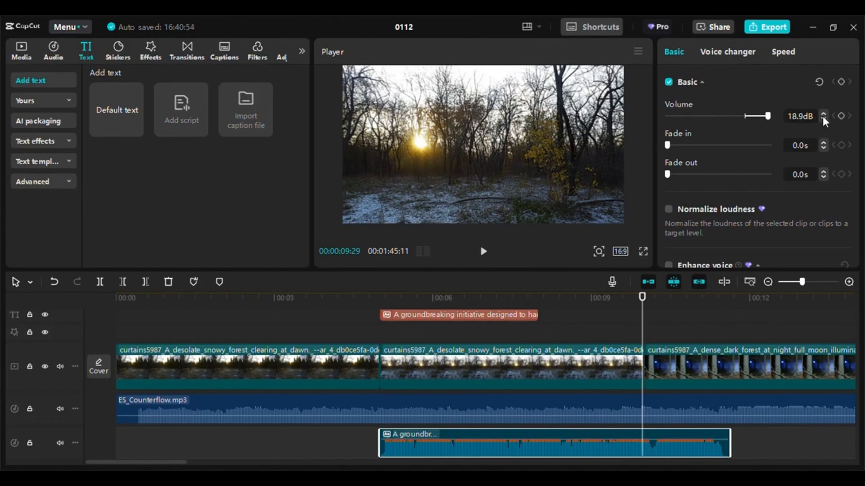
pyautogui.click(822, 118)
pyautogui.click(822, 118)
pyautogui.click(822, 118)
pyautogui.click(822, 118)
pyautogui.click(822, 118)
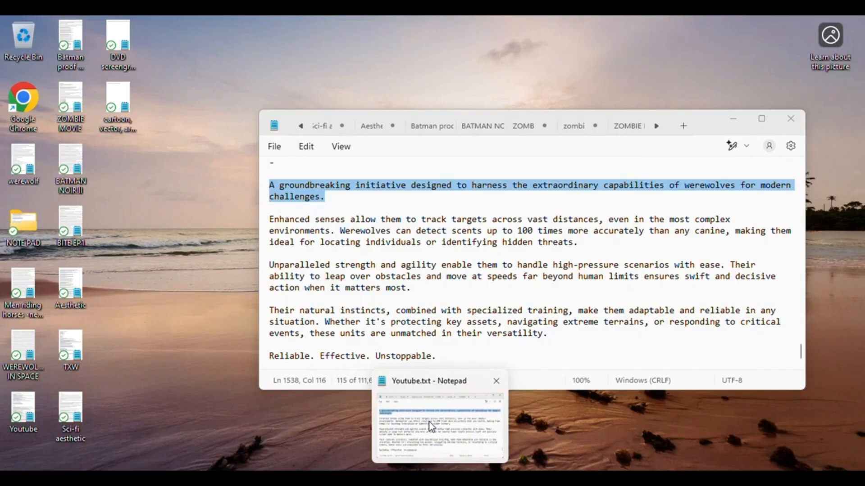
# Switch to Youtube.txt in Notepad, copy the paragraph beginning "Enhanced senses allow them to track targets", and return to CapCut
pyautogui.click(429, 422)
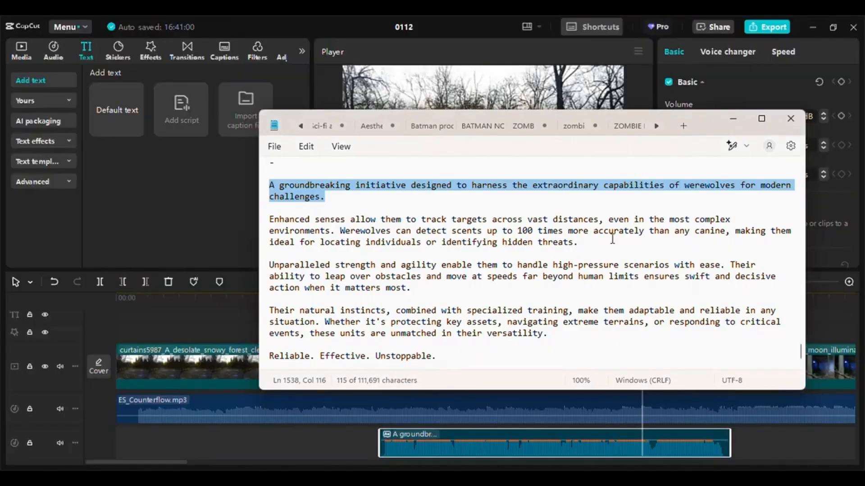
pyautogui.moveTo(581, 242); pyautogui.dragTo(272, 219)
pyautogui.hotkey('ctrl', 'c')
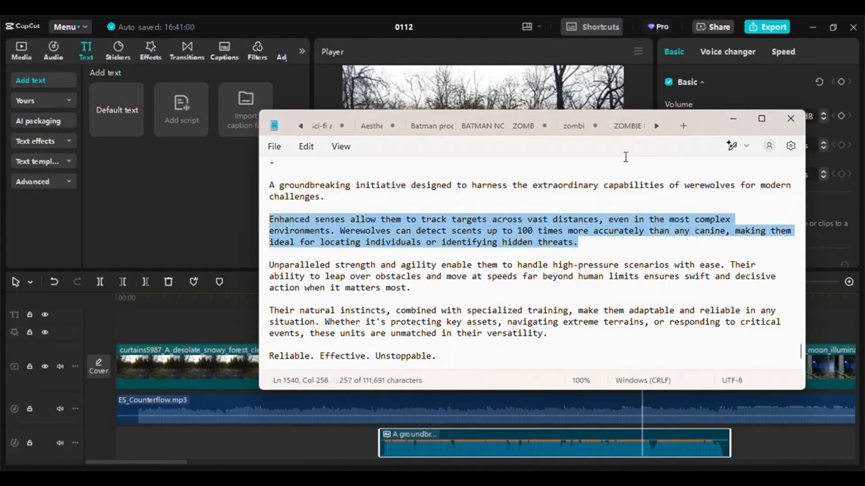
pyautogui.click(733, 121)
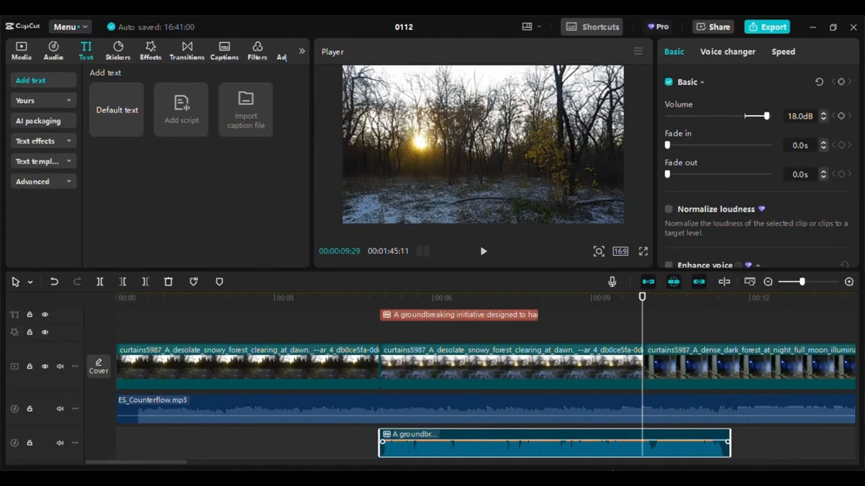
# Place the playhead at 00:00:15:00, where the first panoramic night cityscape clip starts
pyautogui.moveTo(144, 466); pyautogui.dragTo(169, 470)
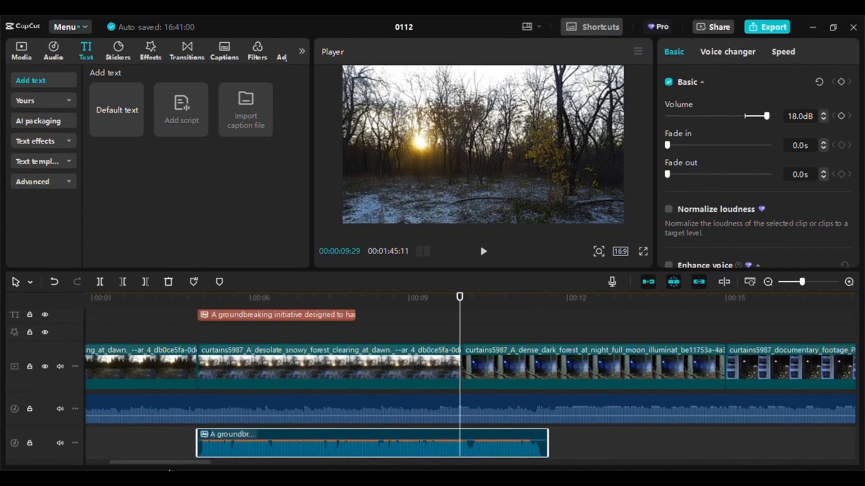
pyautogui.click(651, 444)
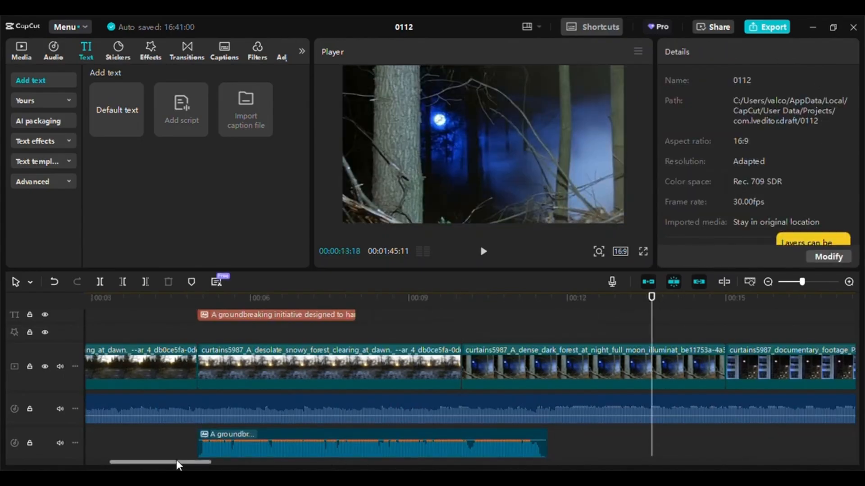
pyautogui.moveTo(177, 460); pyautogui.dragTo(215, 461)
pyautogui.hscroll(3, 146, 332)
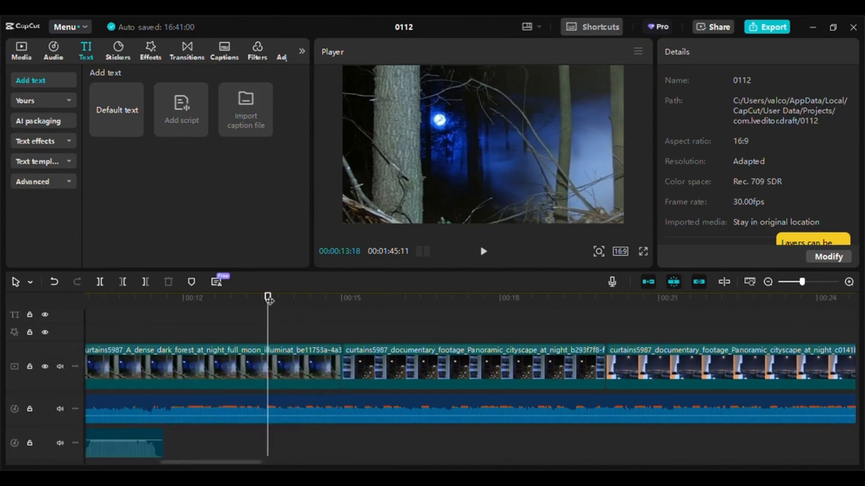
pyautogui.moveTo(269, 297); pyautogui.dragTo(344, 308)
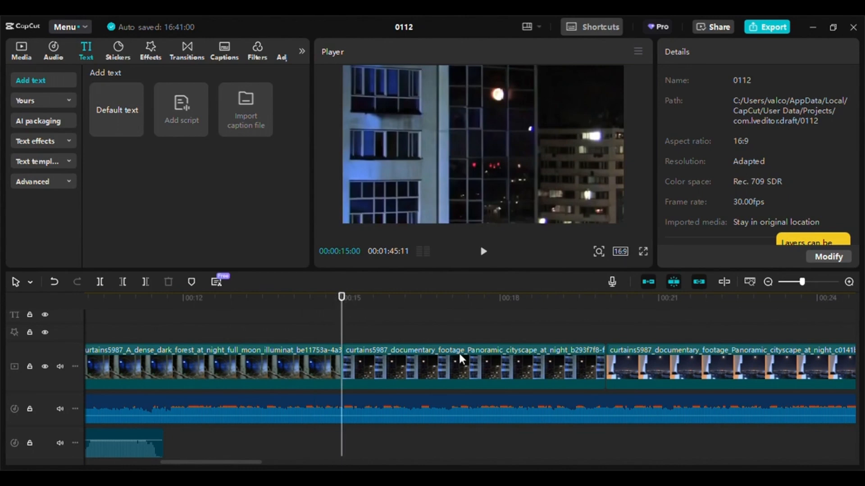
pyautogui.click(400, 377)
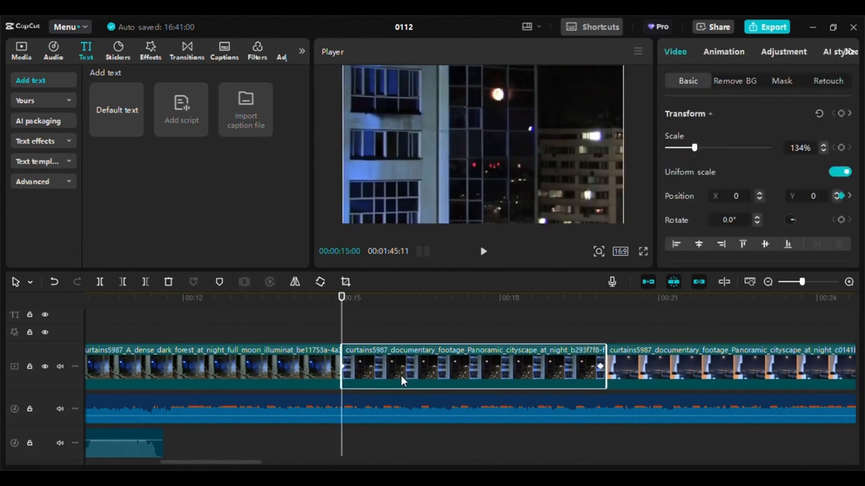
pyautogui.click(378, 325)
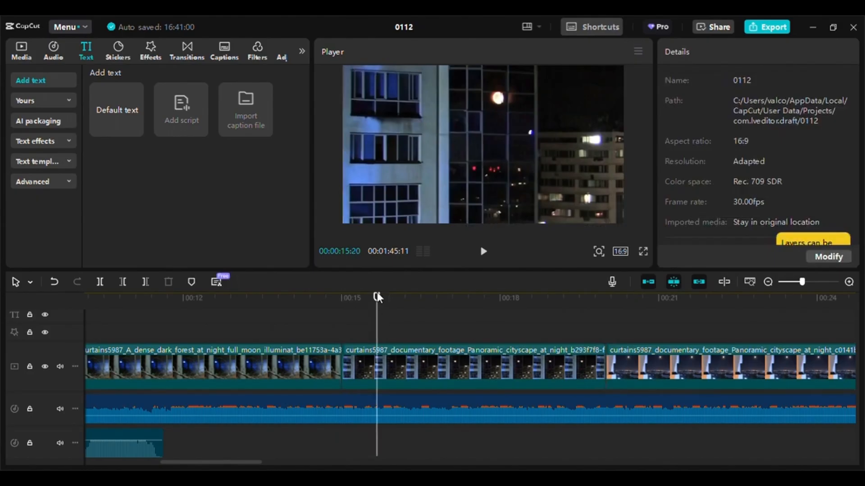
pyautogui.moveTo(378, 301); pyautogui.dragTo(342, 308)
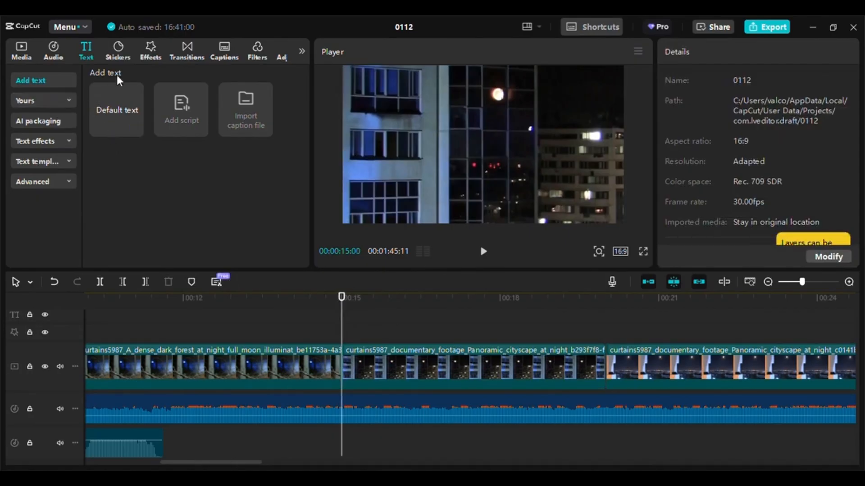
# Add a default text clip at 00:00:15:00 and replace its text with the copied "Enhanced senses" paragraph
pyautogui.click(135, 129)
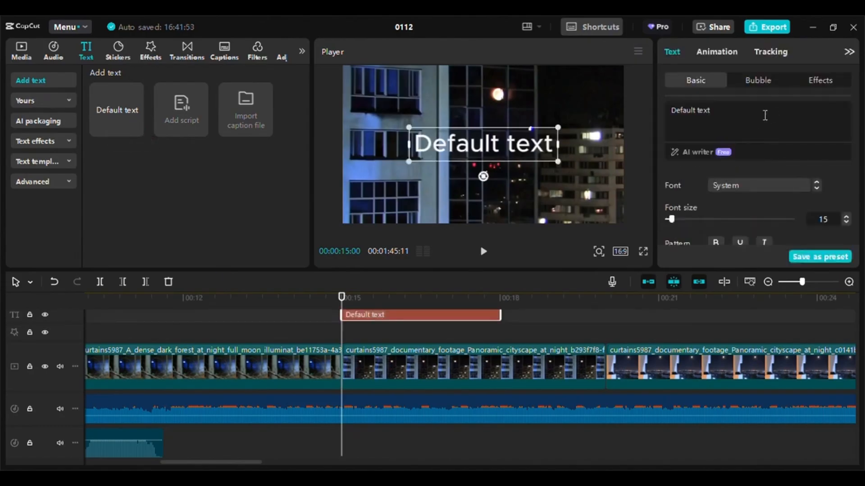
pyautogui.click(760, 117)
pyautogui.hotkey('ctrl', 'a')
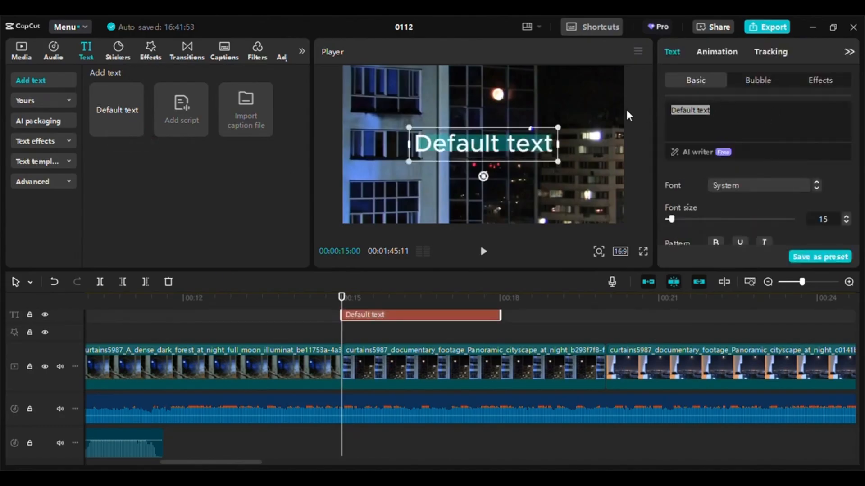
pyautogui.hotkey('ctrl', 'v')
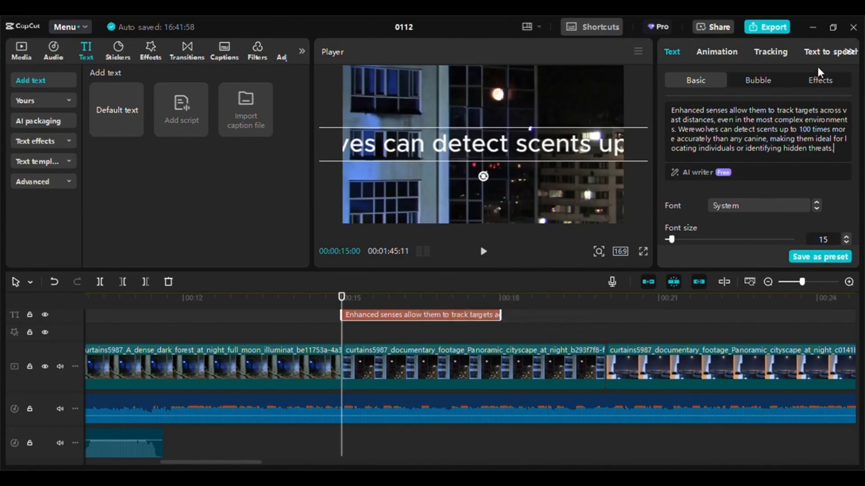
# Find the Serious Male voice in the Male text-to-speech category and generate speech for the "Enhanced senses" text clip
pyautogui.click(814, 51)
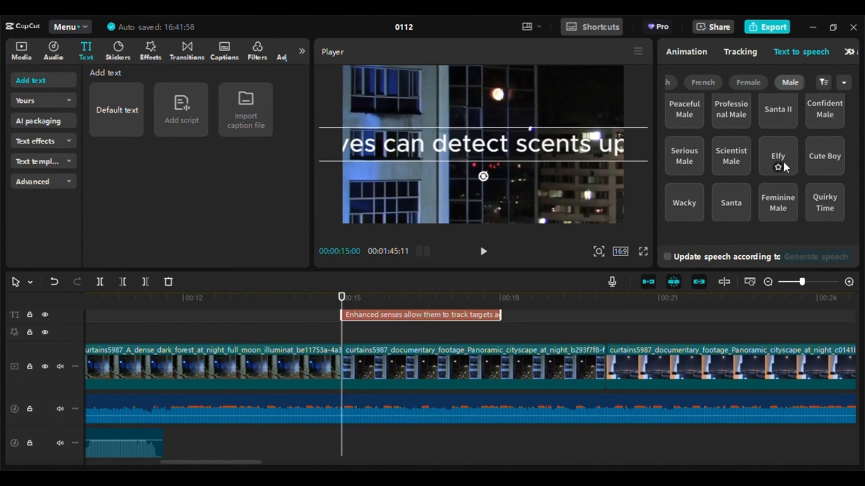
pyautogui.scroll(-6, 783, 166)
pyautogui.scroll(-8, 783, 161)
pyautogui.scroll(-5, 783, 161)
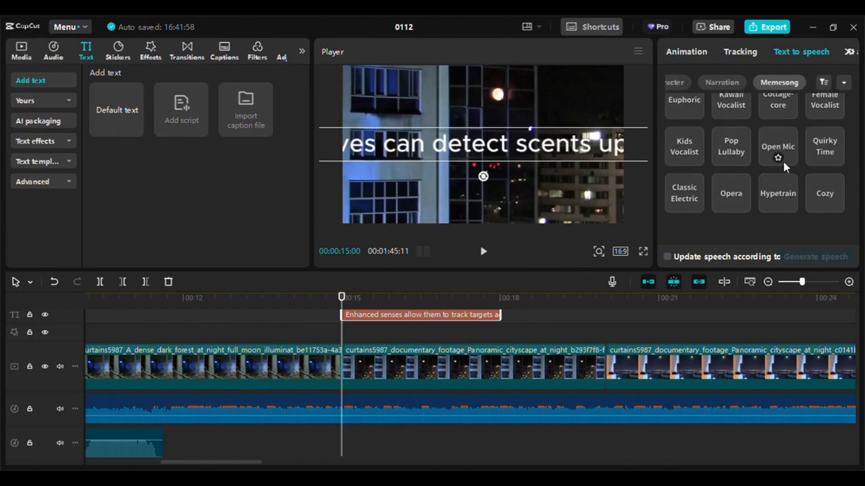
pyautogui.scroll(8, 782, 161)
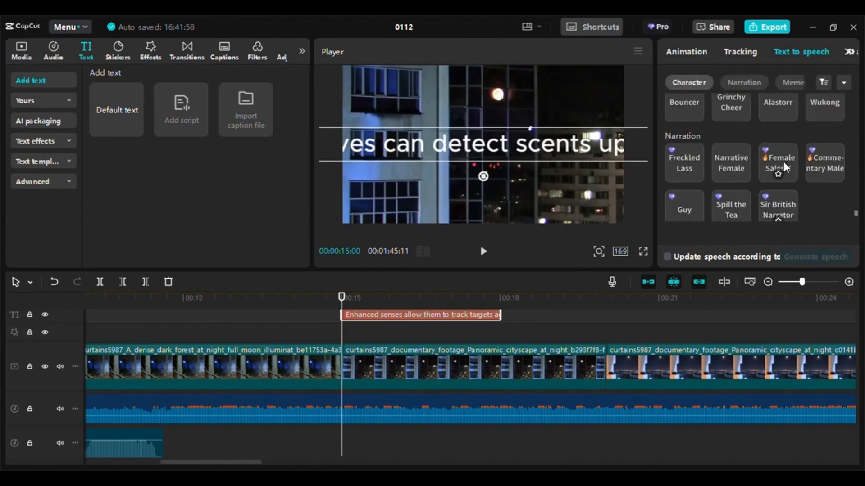
pyautogui.scroll(4, 783, 161)
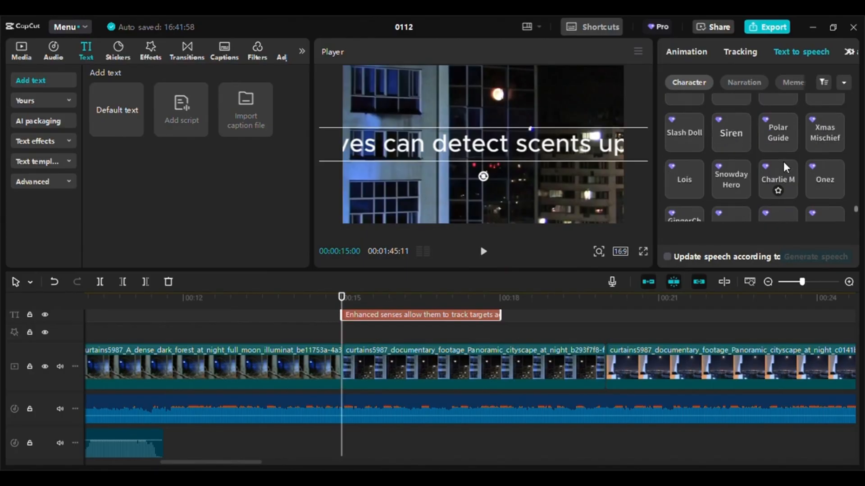
pyautogui.scroll(5, 782, 161)
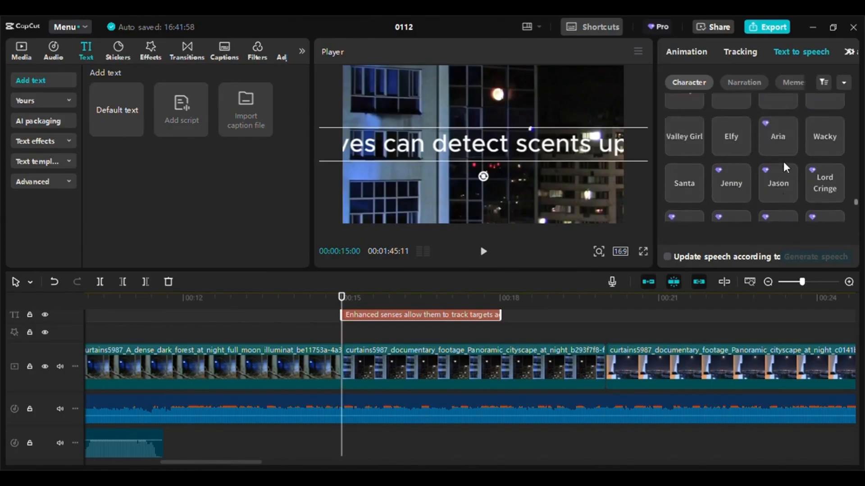
pyautogui.scroll(5, 783, 161)
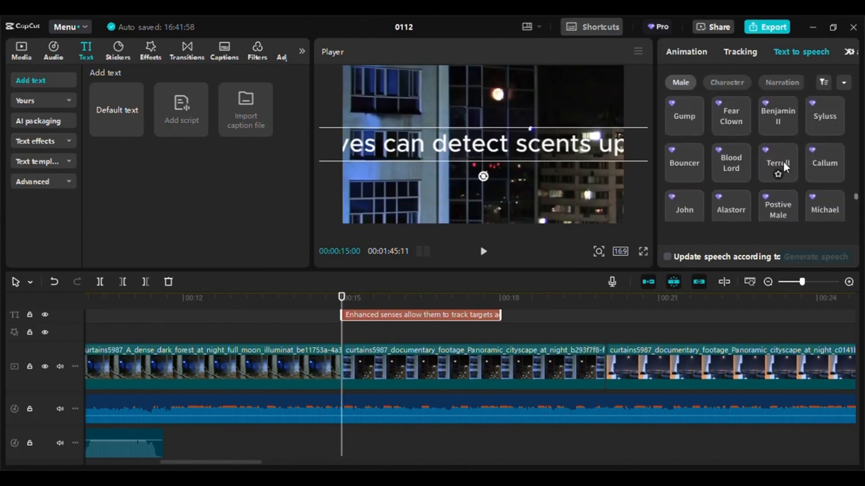
pyautogui.scroll(5, 783, 161)
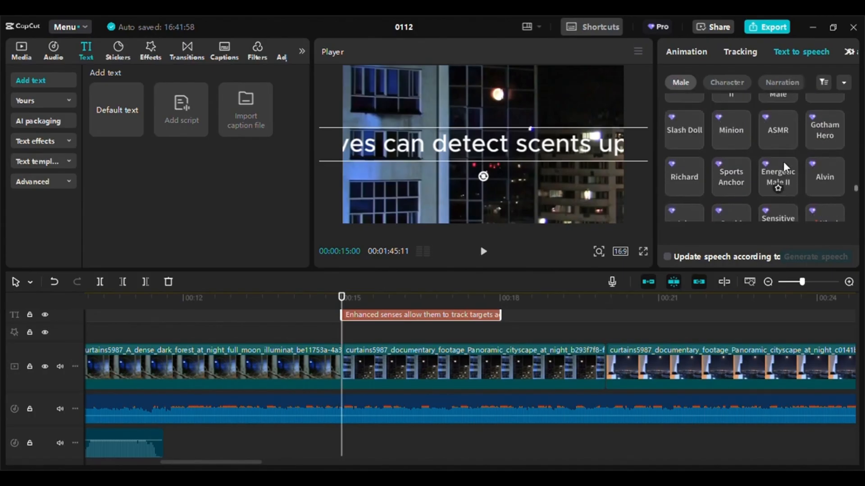
pyautogui.scroll(5, 783, 161)
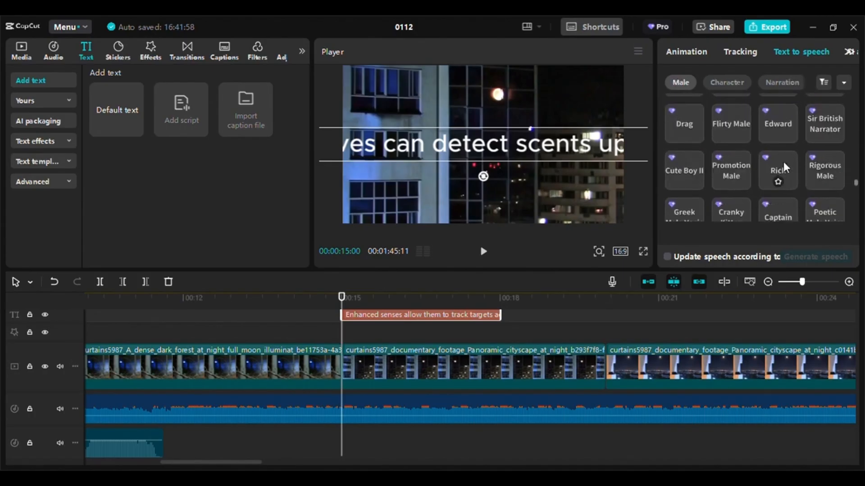
pyautogui.scroll(2, 783, 161)
pyautogui.scroll(5, 783, 161)
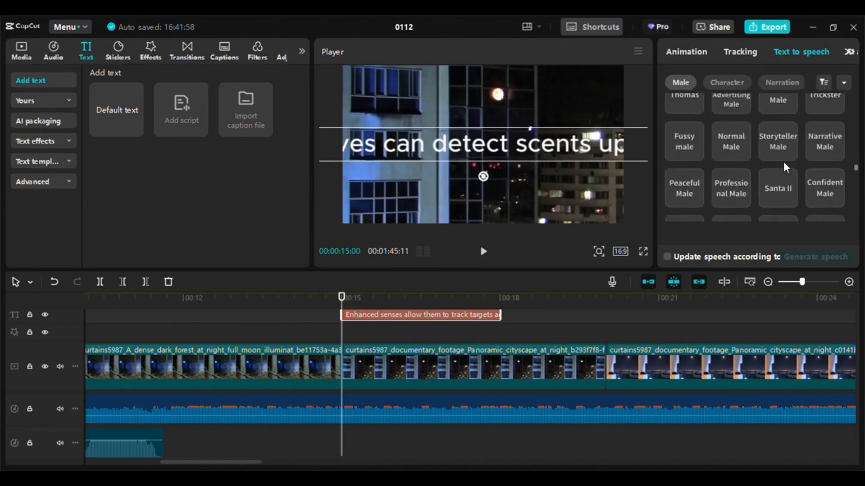
pyautogui.scroll(-4, 783, 161)
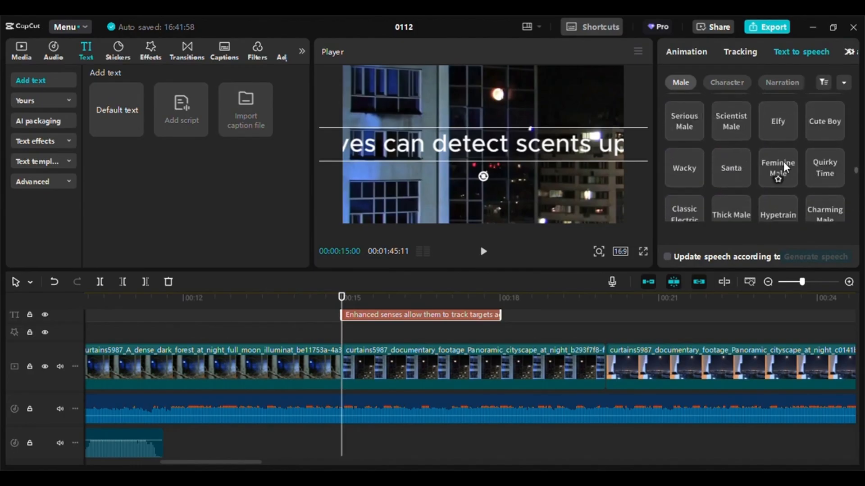
pyautogui.click(691, 111)
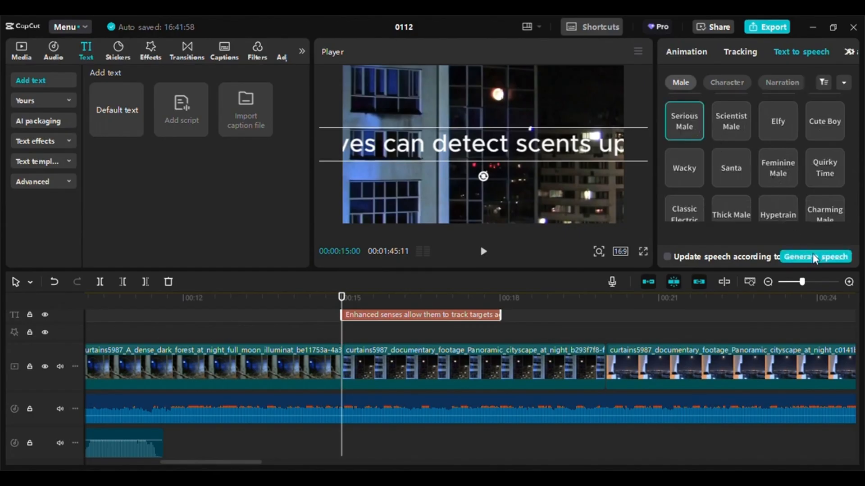
pyautogui.click(814, 257)
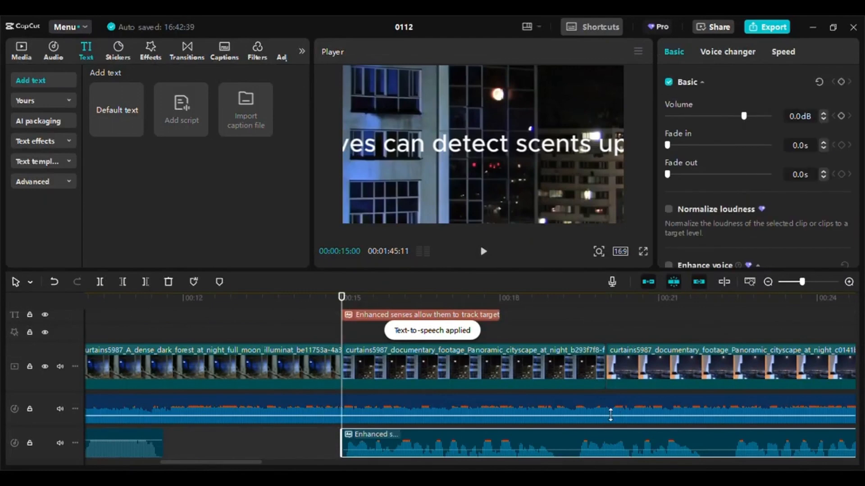
# Place the playhead at 00:00:36:02, at the start of the werewolf clip beyond the second narration's end
pyautogui.moveTo(213, 462); pyautogui.dragTo(374, 467)
pyautogui.click(268, 305)
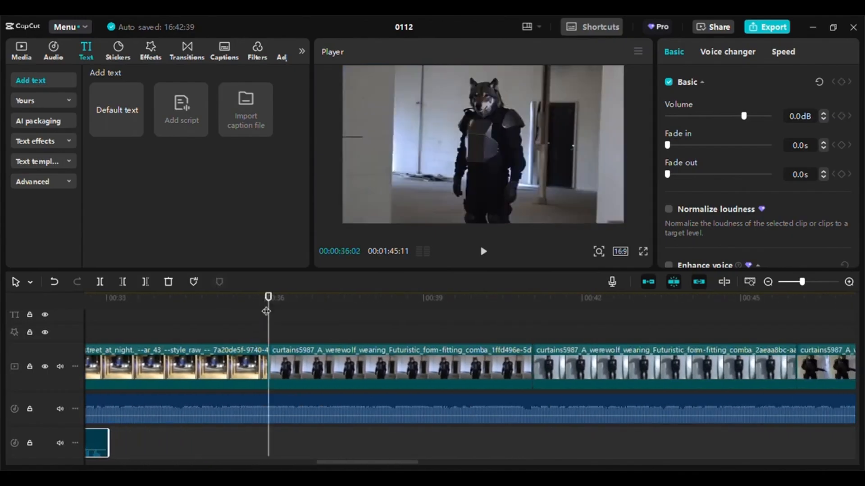
pyautogui.moveTo(269, 299)
pyautogui.mouseDown()
pyautogui.moveTo(234, 299)
pyautogui.moveTo(269, 299)
pyautogui.mouseUp()
pyautogui.moveTo(268, 298)
pyautogui.mouseDown()
pyautogui.moveTo(540, 297)
pyautogui.moveTo(448, 312)
pyautogui.moveTo(490, 311)
pyautogui.moveTo(271, 310)
pyautogui.mouseUp()
# Switch to Notepad, copy the paragraph beginning "Unparalleled strength and agility", and return to CapCut
pyautogui.hotkey('alt', 'Tab')
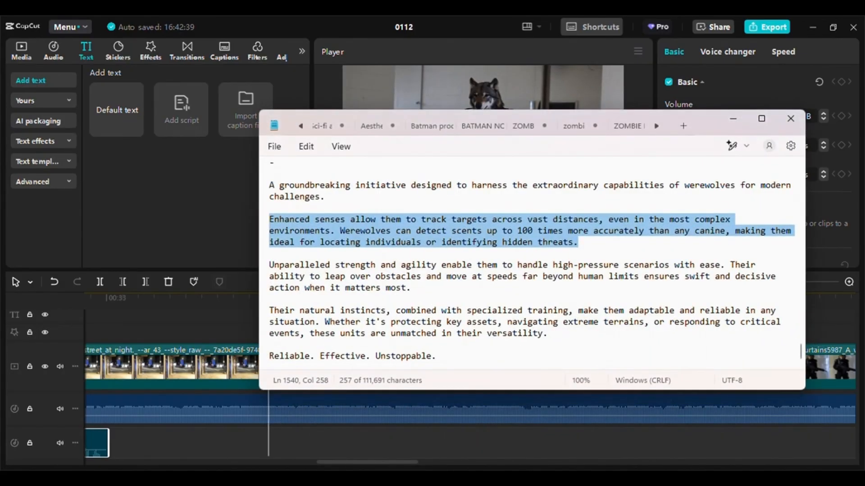
pyautogui.click(419, 287)
pyautogui.moveTo(420, 287); pyautogui.dragTo(272, 270)
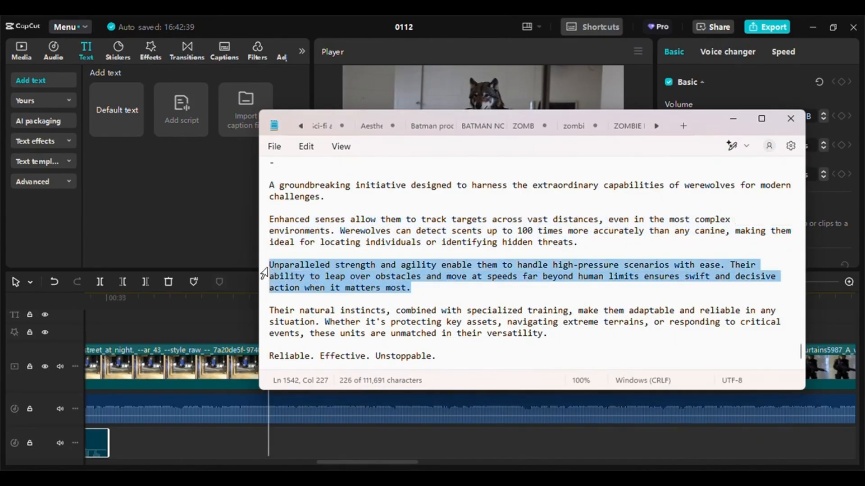
pyautogui.click(730, 118)
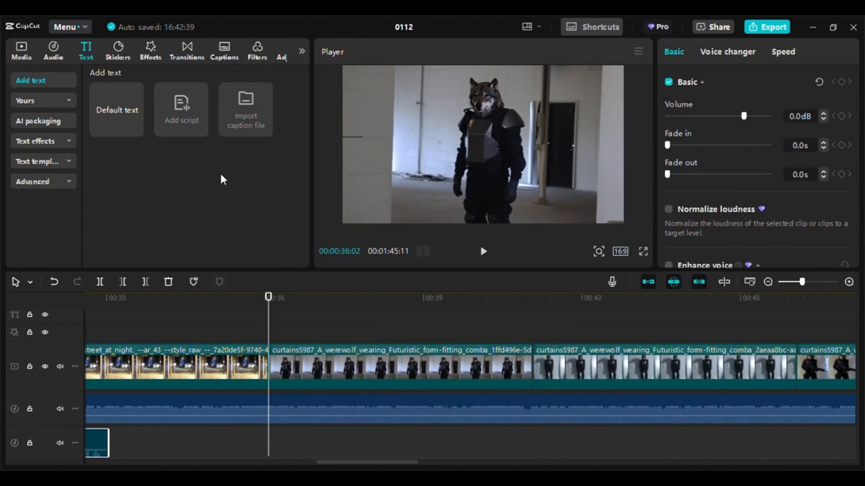
# Add a default text clip at 00:00:36:02 and replace its text with the copied "Unparalleled strength and agility" paragraph
pyautogui.click(115, 109)
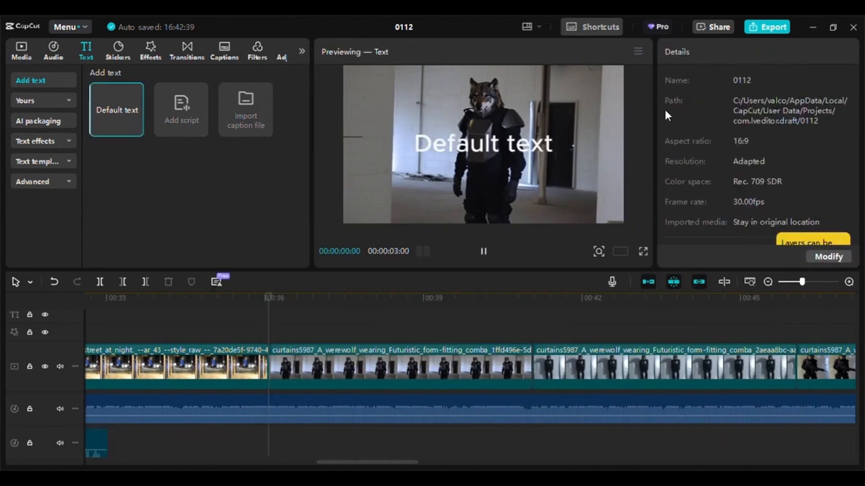
pyautogui.click(483, 251)
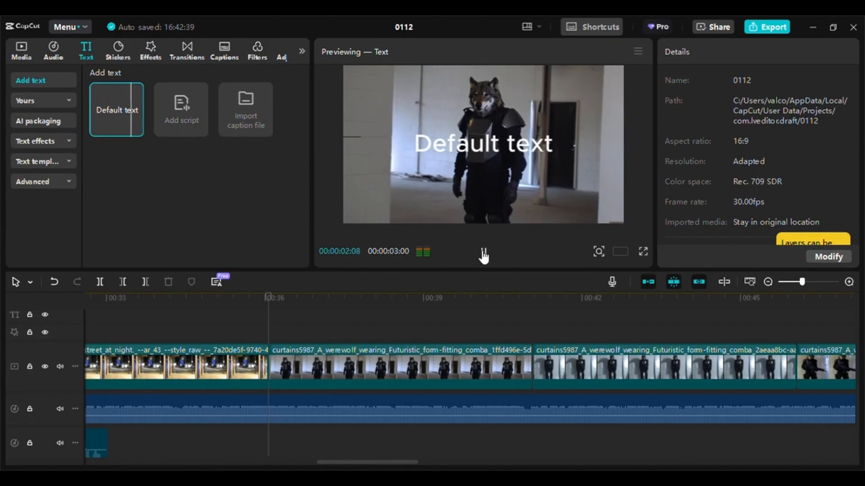
pyautogui.click(137, 129)
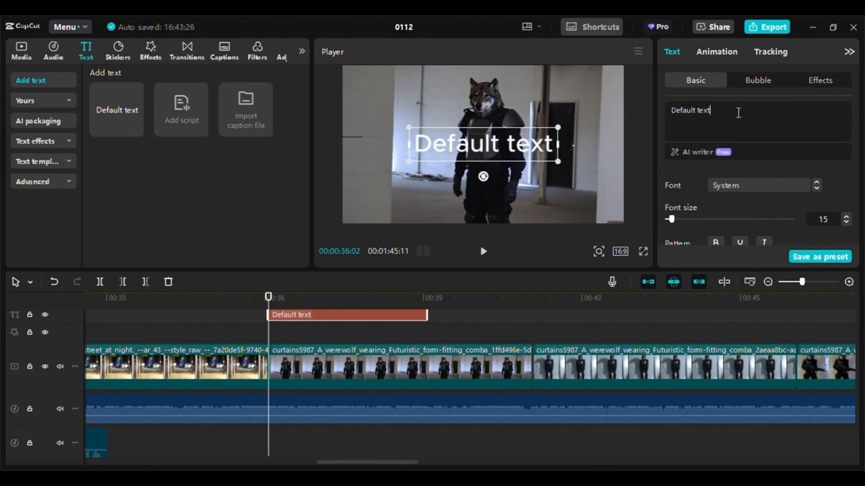
pyautogui.hotkey('ctrl', 'a')
pyautogui.write('Unparalleled strength and agility enable them to handle high-pressure scenarios with ease. Their ability to leap over obstacles and move at speeds far beyond human limits ensures swift and decisive action when it matters most.')
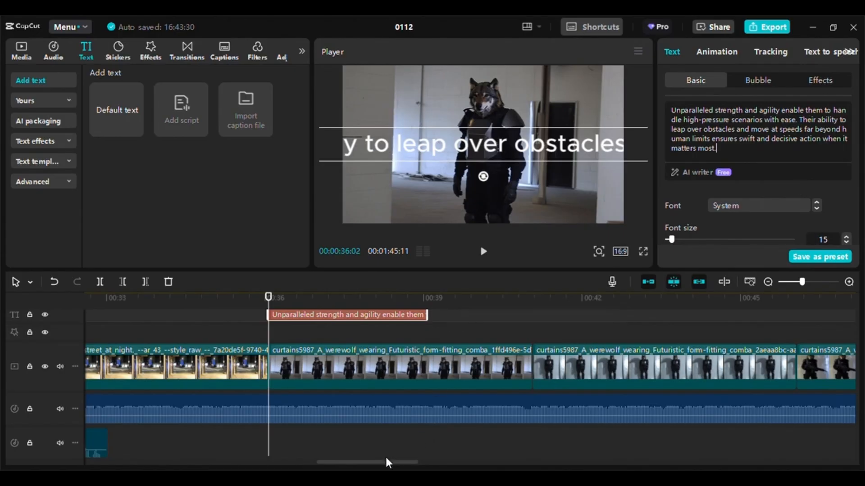
# Find the Serious Male voice among the male text-to-speech voices and generate speech for the "Unparalleled strength and agility" text clip
pyautogui.moveTo(387, 461)
pyautogui.mouseDown()
pyautogui.moveTo(244, 469)
pyautogui.moveTo(423, 469)
pyautogui.moveTo(388, 470)
pyautogui.mouseUp()
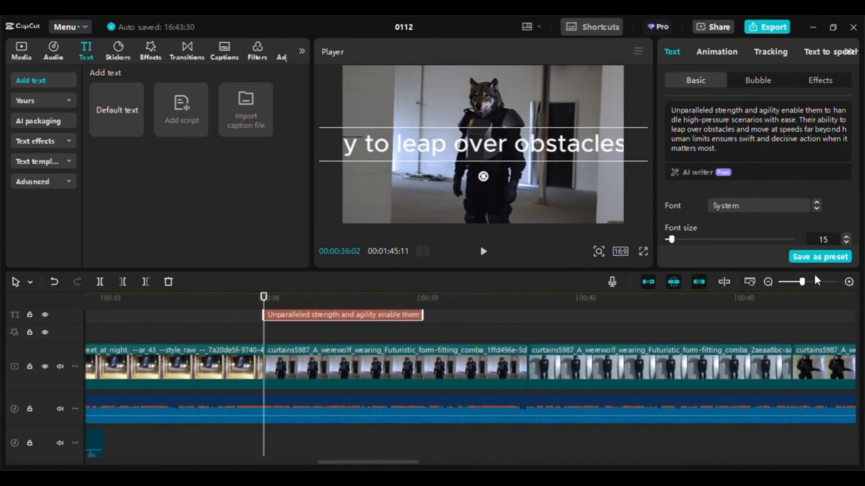
pyautogui.click(830, 51)
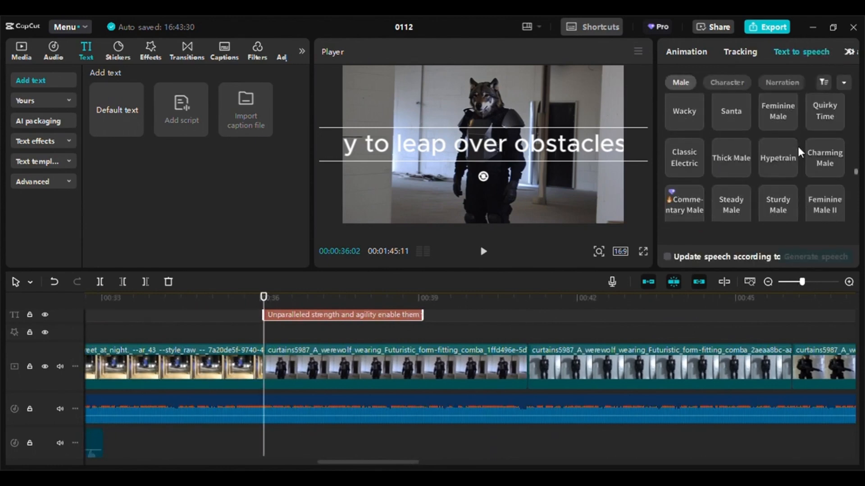
pyautogui.scroll(3, 798, 144)
pyautogui.scroll(2, 798, 148)
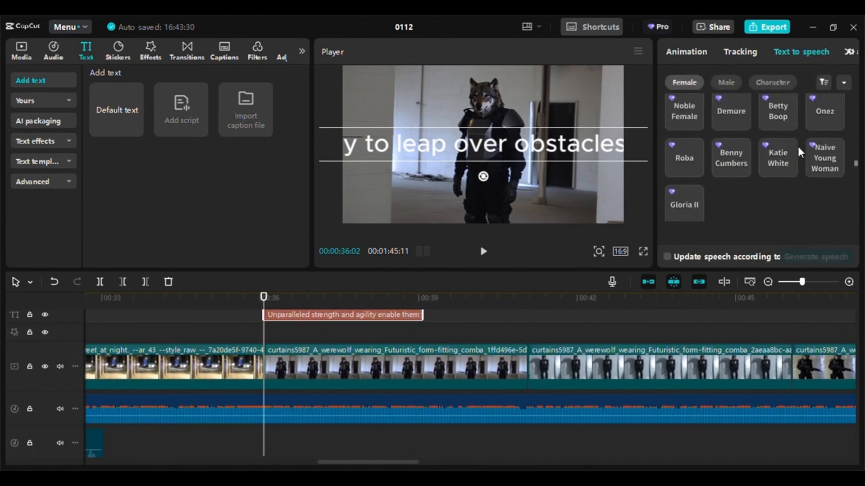
pyautogui.scroll(-2, 798, 148)
pyautogui.scroll(-3, 798, 144)
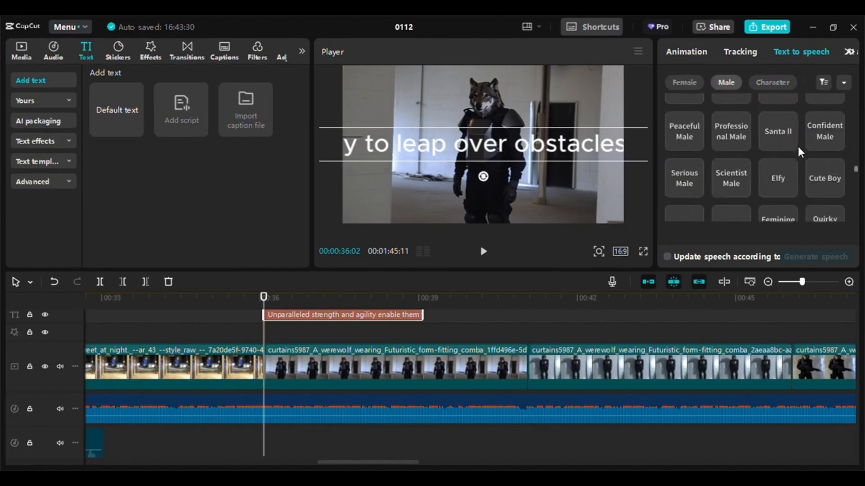
pyautogui.click(679, 172)
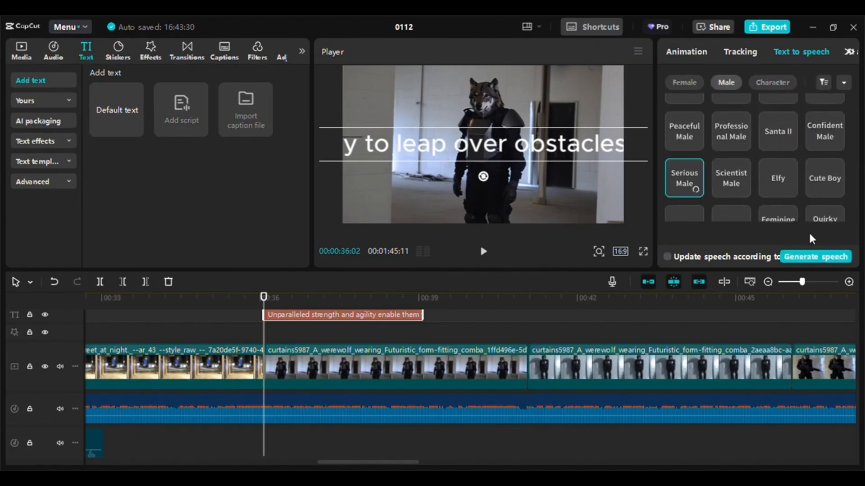
pyautogui.click(810, 257)
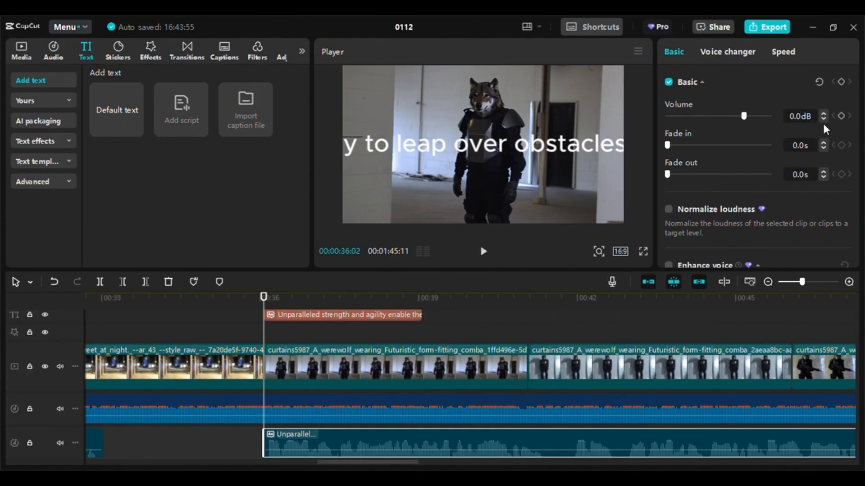
# Set the volume of the new "Unparalleled strength and agility" narration clip to 18 dB
pyautogui.press('BackSpace')
pyautogui.press('BackSpace')
pyautogui.write('18')
pyautogui.press('Return')
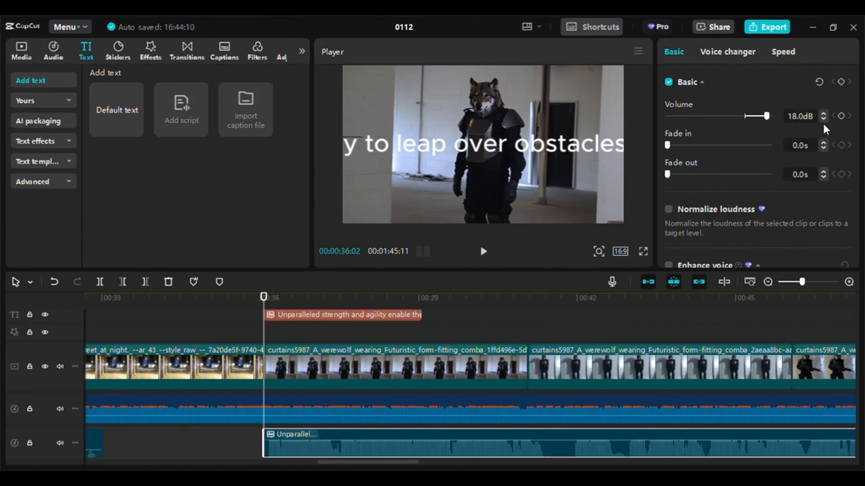
# Select the preceding narration clip, which ends before 00:00:36:02, and set its volume to 18 dB
pyautogui.click(91, 444)
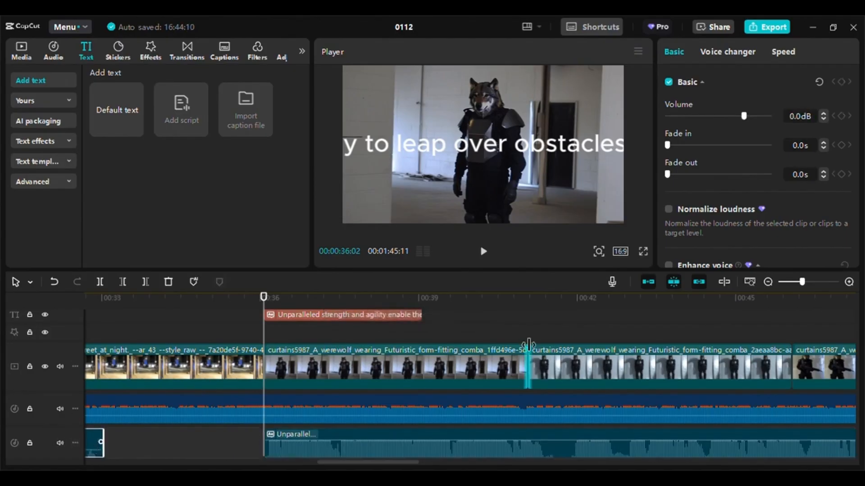
pyautogui.click(800, 116)
pyautogui.press('BackSpace')
pyautogui.press('BackSpace')
pyautogui.press('BackSpace')
pyautogui.write('18.0')
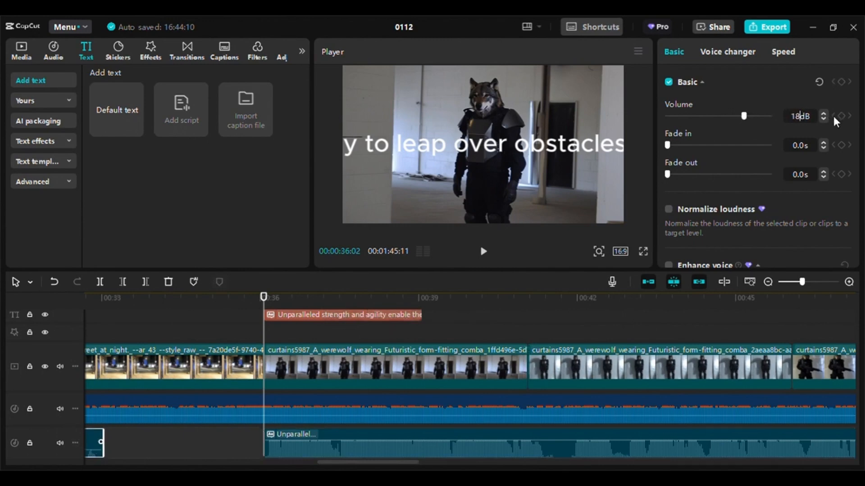
pyautogui.press('Return')
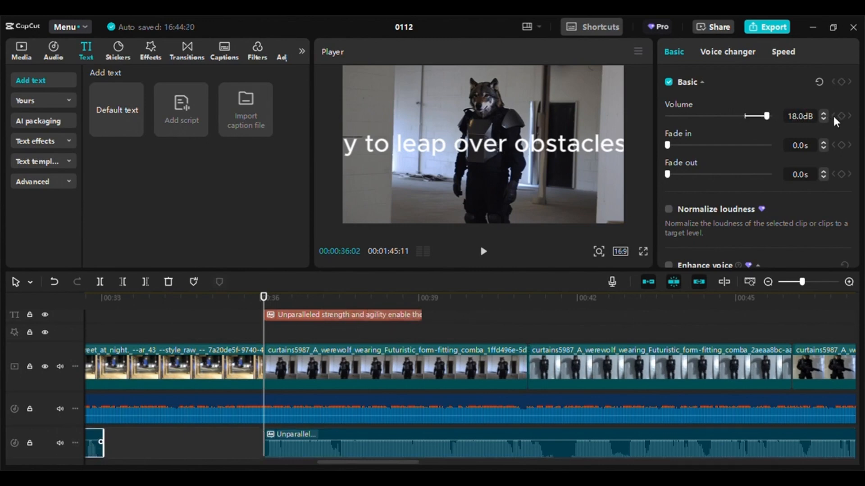
# Switch to Notepad, copy the paragraph beginning "Their natural instincts", and return to CapCut
pyautogui.moveTo(374, 461); pyautogui.dragTo(486, 461)
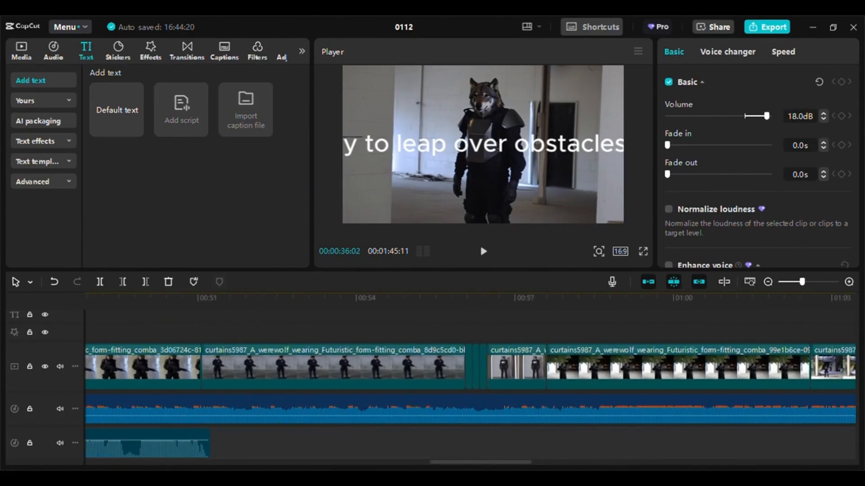
pyautogui.moveTo(523, 478)
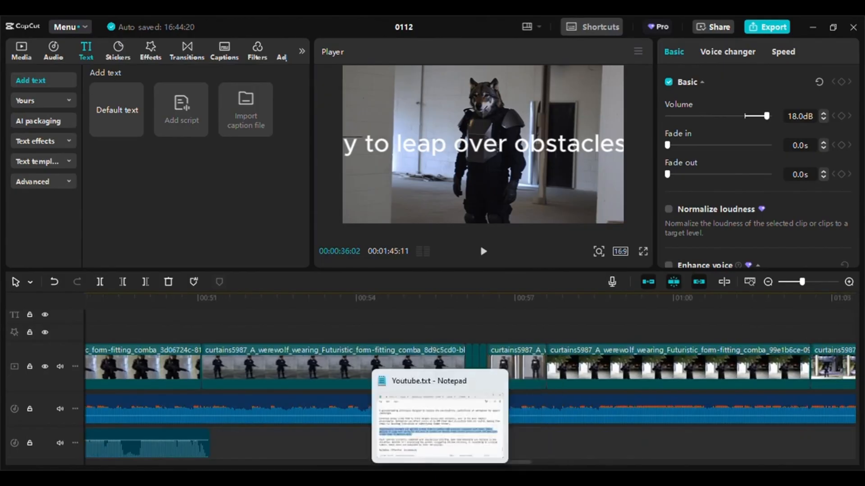
pyautogui.click(432, 434)
pyautogui.moveTo(550, 333); pyautogui.dragTo(267, 317)
pyautogui.hotkey('ctrl', 'c')
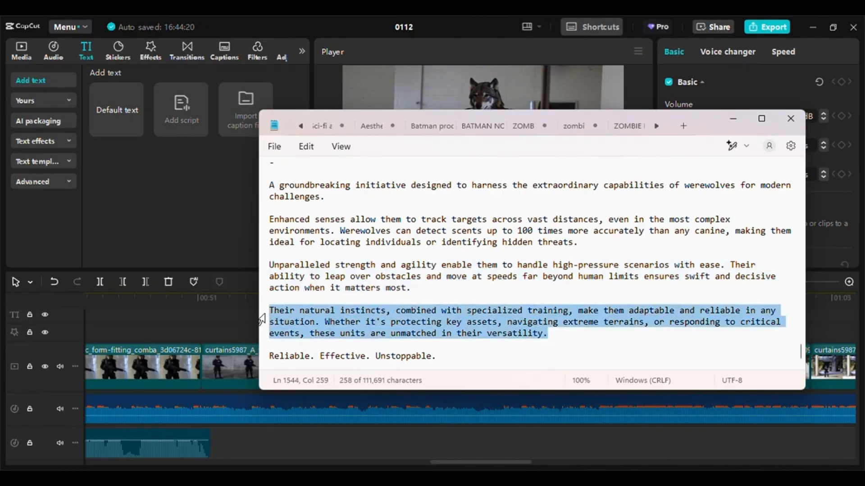
pyautogui.click(734, 120)
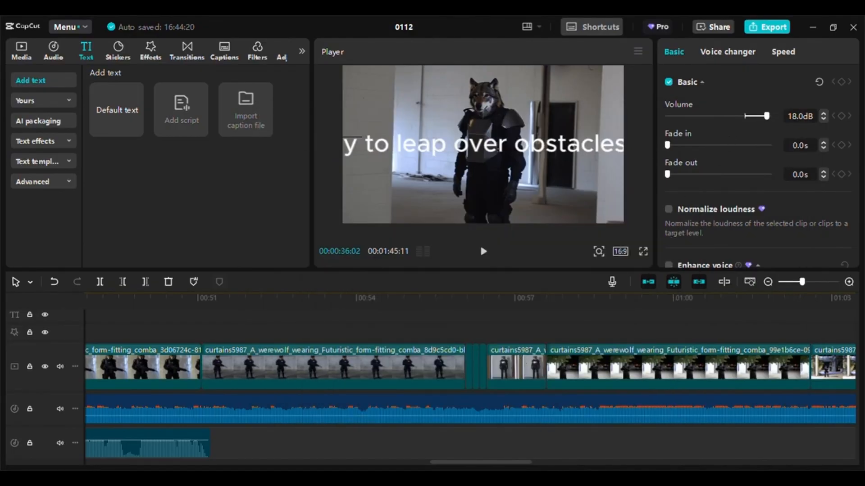
# Add a default text clip at 00:00:56:14 and replace its text with the copied "Their natural instincts" paragraph
pyautogui.moveTo(439, 479)
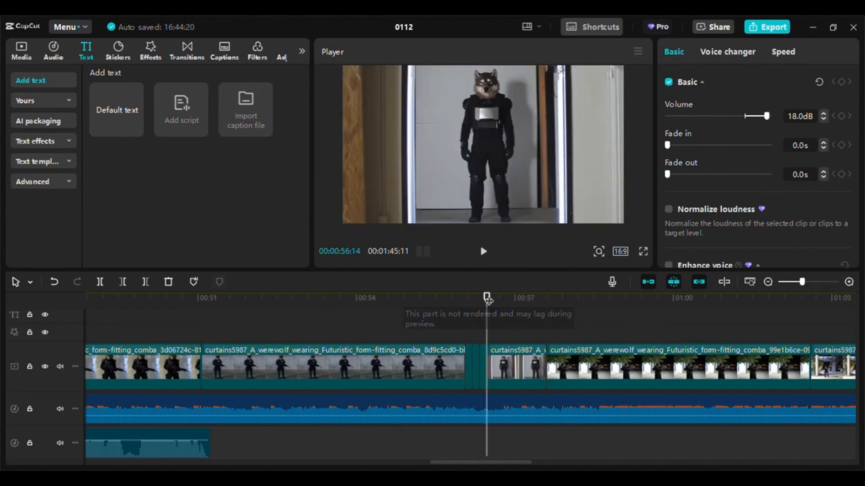
pyautogui.click(487, 298)
pyautogui.moveTo(487, 299)
pyautogui.mouseDown()
pyautogui.moveTo(457, 297)
pyautogui.moveTo(487, 297)
pyautogui.mouseUp()
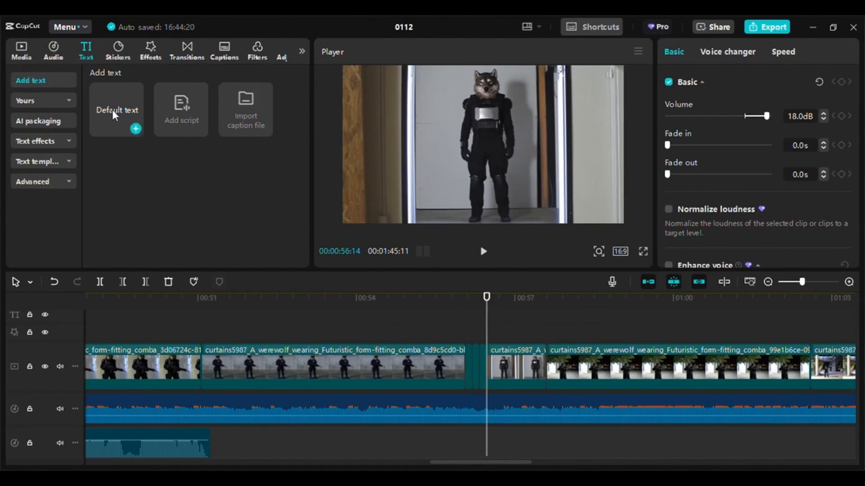
pyautogui.click(135, 129)
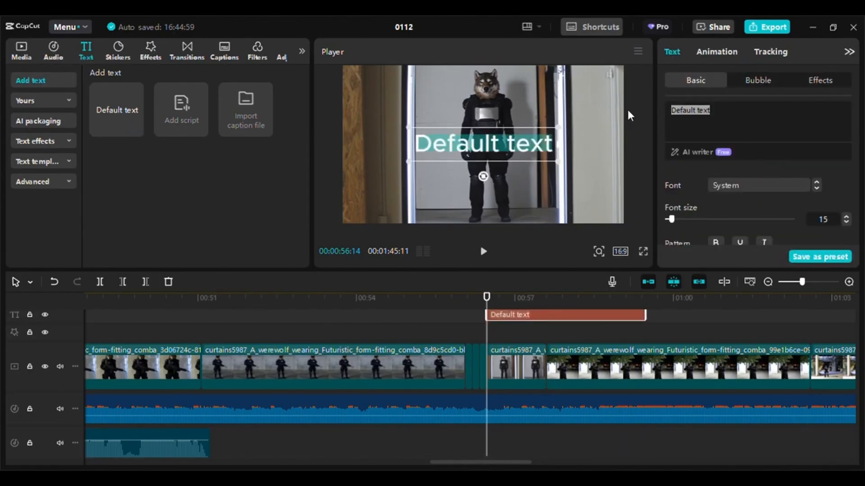
pyautogui.hotkey('ctrl', 'v')
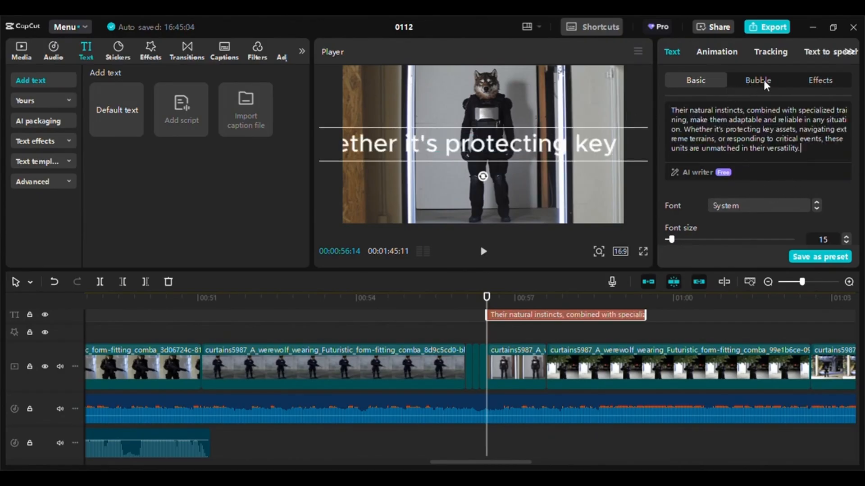
# Generate text-to-speech audio in the Serious Male voice for the "Their natural instincts" text clip
pyautogui.click(816, 51)
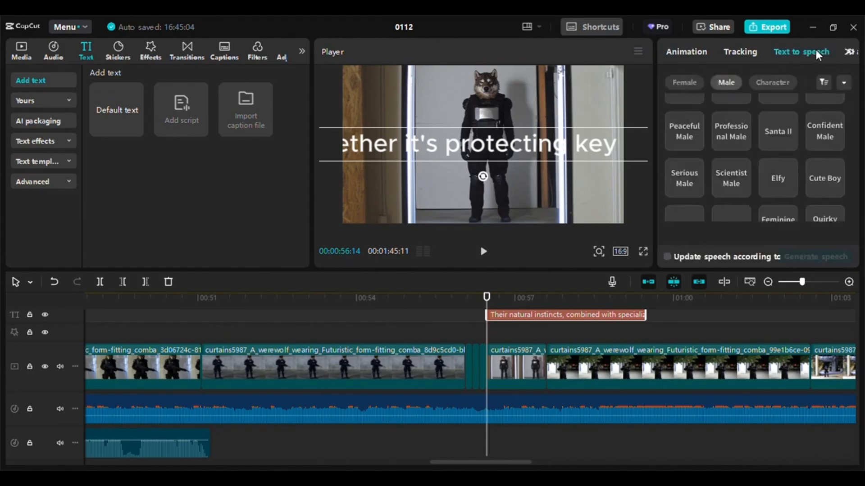
pyautogui.click(679, 168)
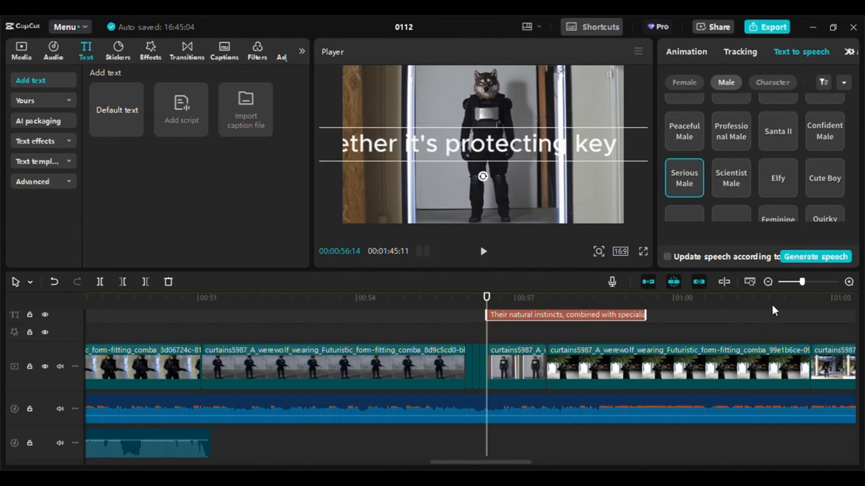
pyautogui.scroll(-1, 677, 444)
pyautogui.scroll(1, 677, 445)
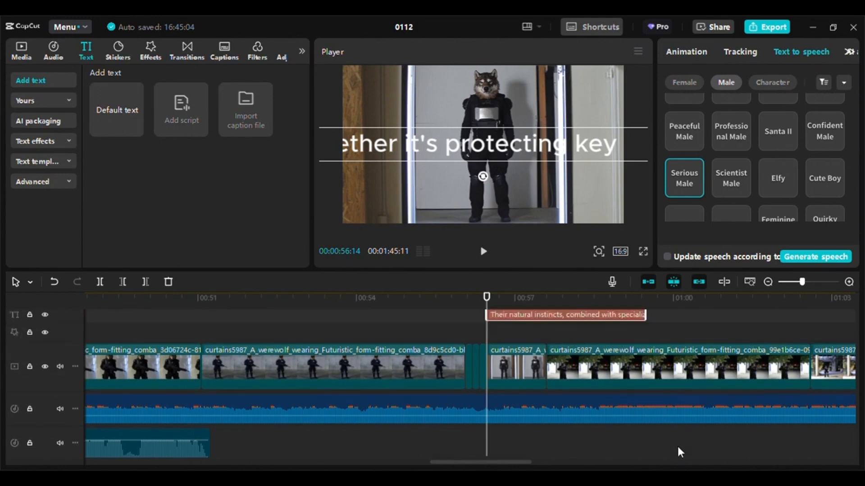
pyautogui.click(817, 260)
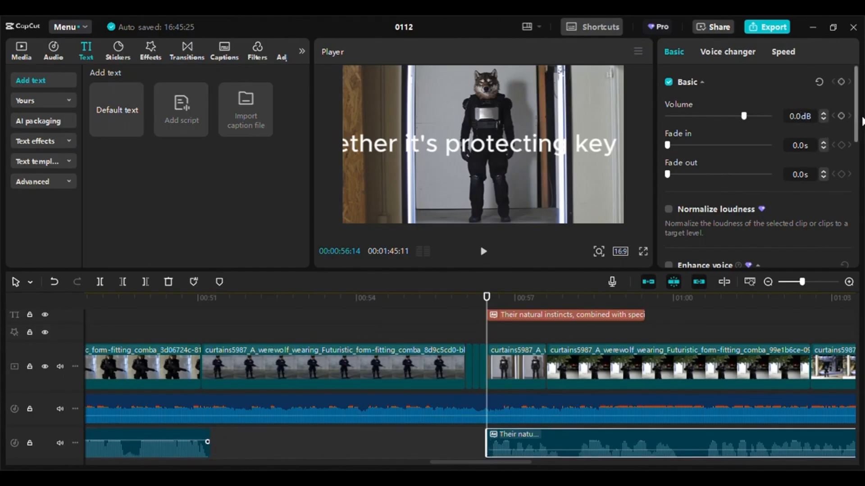
# Set the volume of the new "Their natural instincts" narration clip to 18 dB
pyautogui.press('BackSpace')
pyautogui.press('BackSpace')
pyautogui.press('BackSpace')
pyautogui.write('18.0')
pyautogui.press('Return')
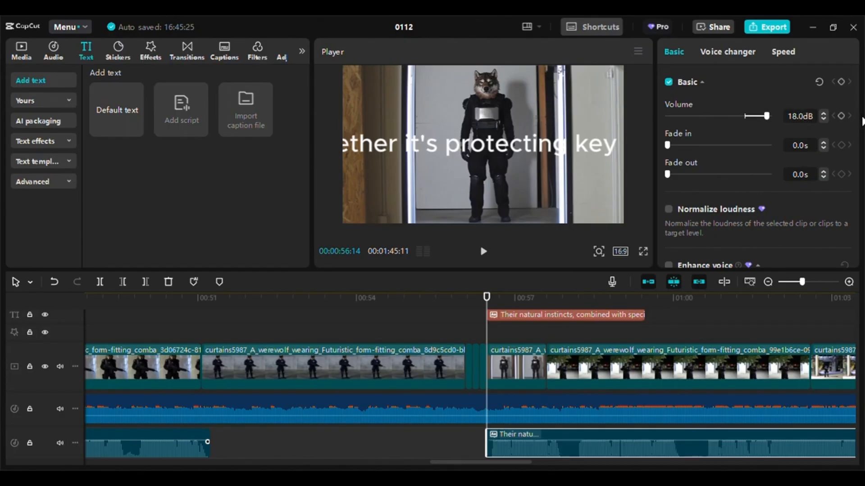
# Switch to Notepad, copy the closing line "Reliable. Effective. Unstoppable.", and return to CapCut
pyautogui.moveTo(500, 462); pyautogui.dragTo(676, 462)
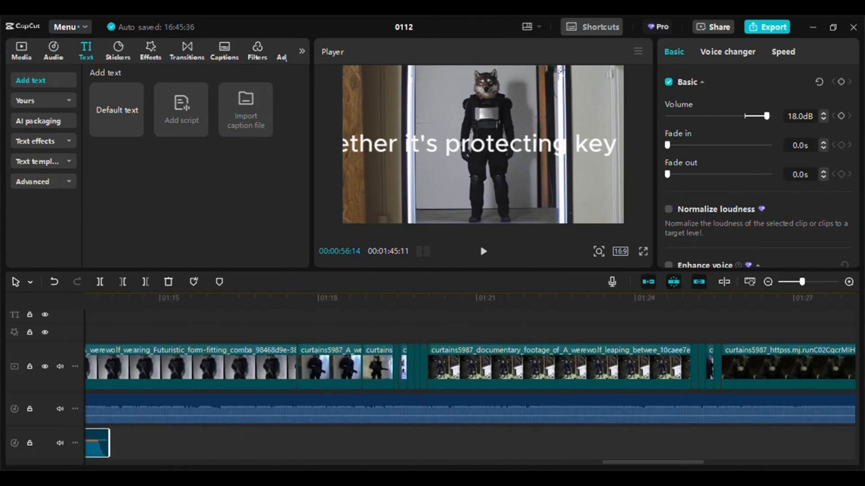
pyautogui.moveTo(439, 478)
pyautogui.click(440, 419)
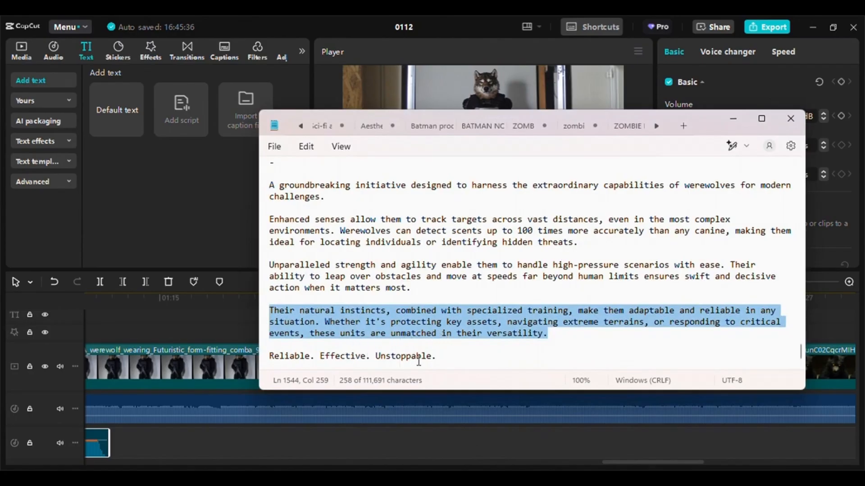
pyautogui.moveTo(444, 358); pyautogui.dragTo(260, 361)
pyautogui.hotkey('ctrl', 'c')
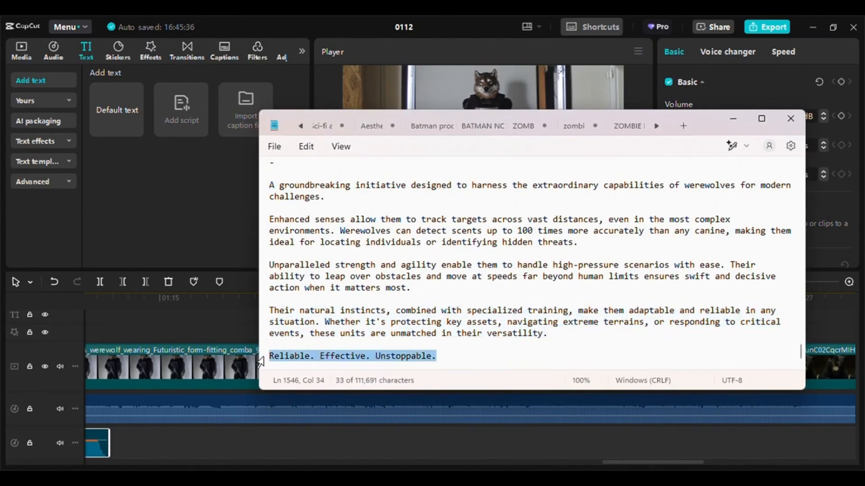
pyautogui.click(734, 121)
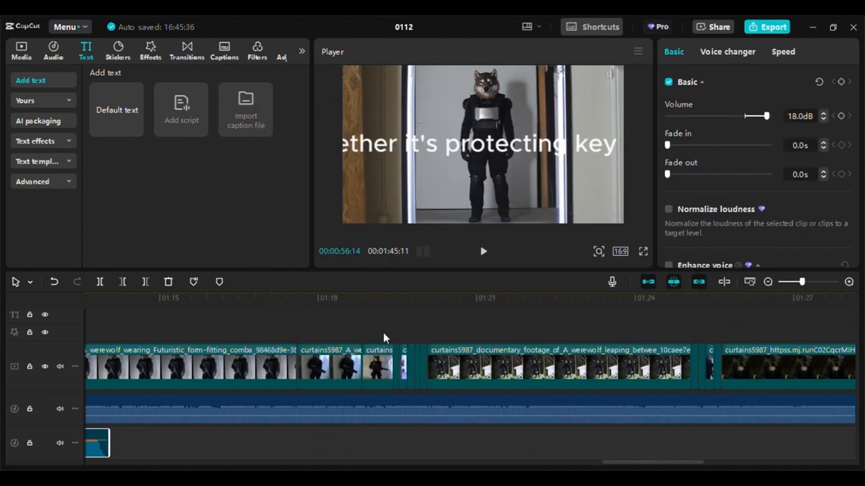
# Add a default text clip at 00:01:20:02, at the start of the leaping werewolf clip, and replace its text with "Reliable. Effective. Unstoppable."
pyautogui.click(363, 311)
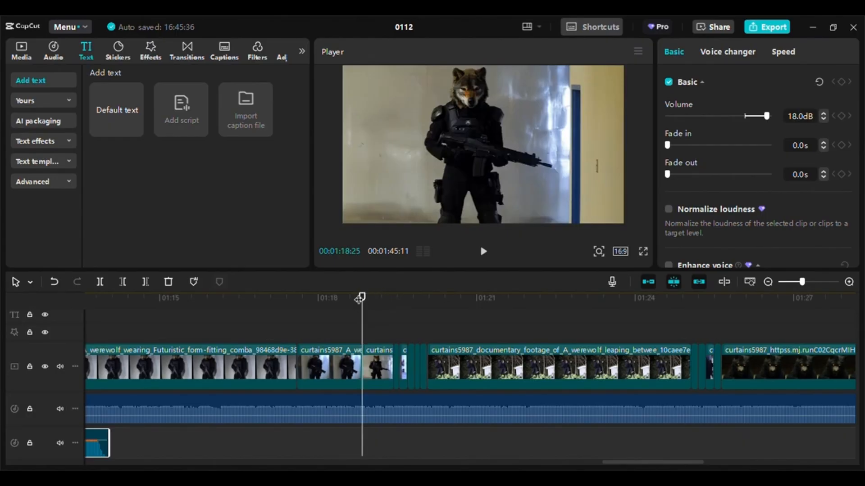
pyautogui.moveTo(362, 296); pyautogui.dragTo(429, 295)
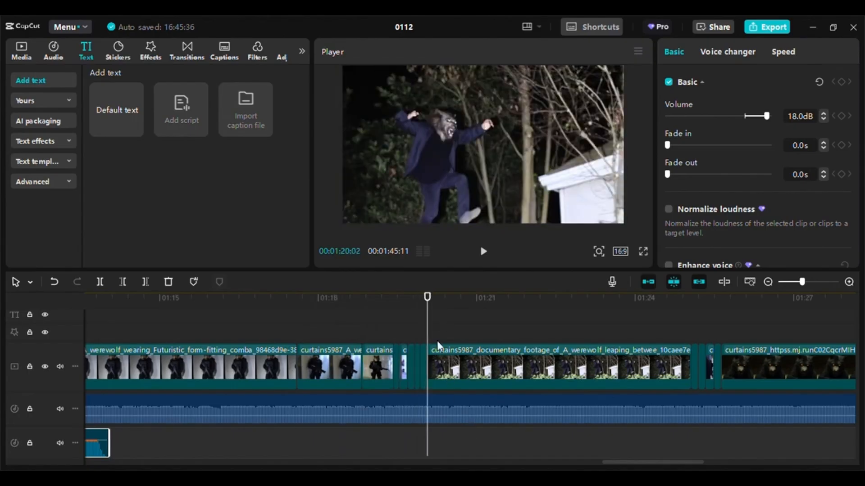
pyautogui.click(121, 118)
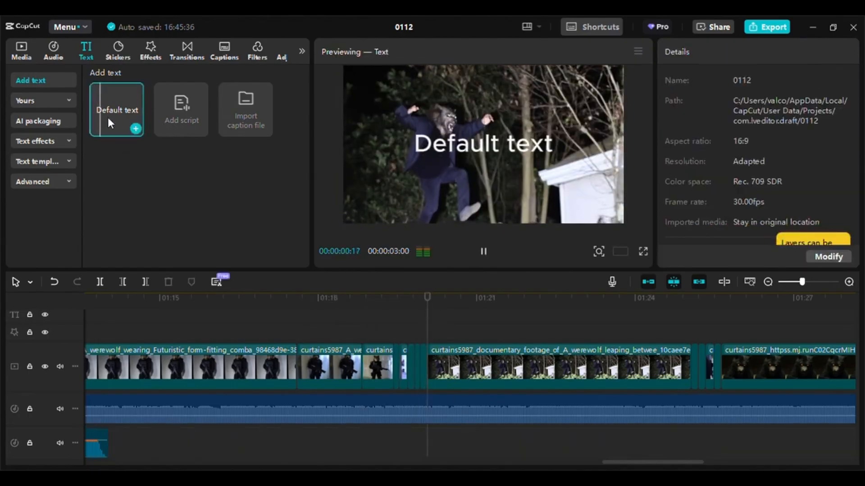
pyautogui.click(136, 128)
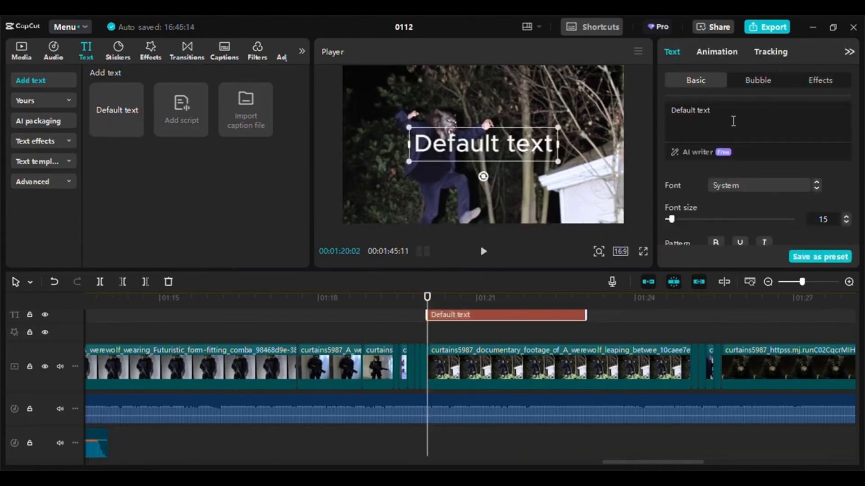
pyautogui.click(732, 118)
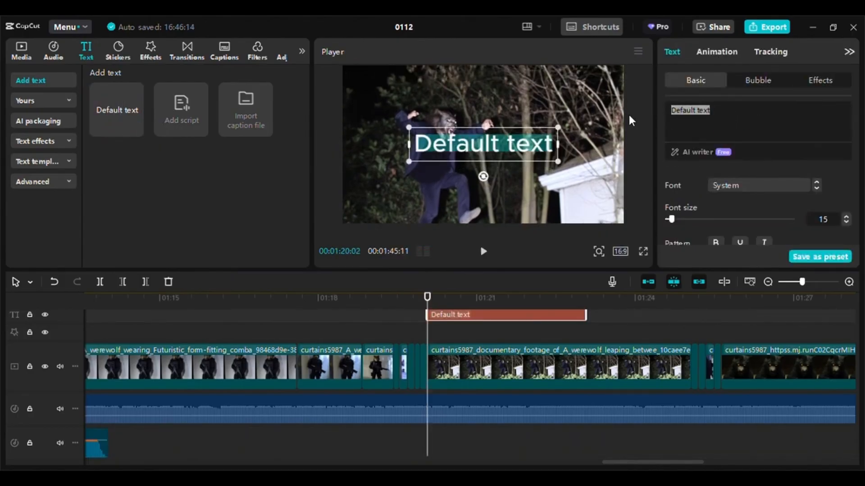
pyautogui.hotkey('ctrl', 'v')
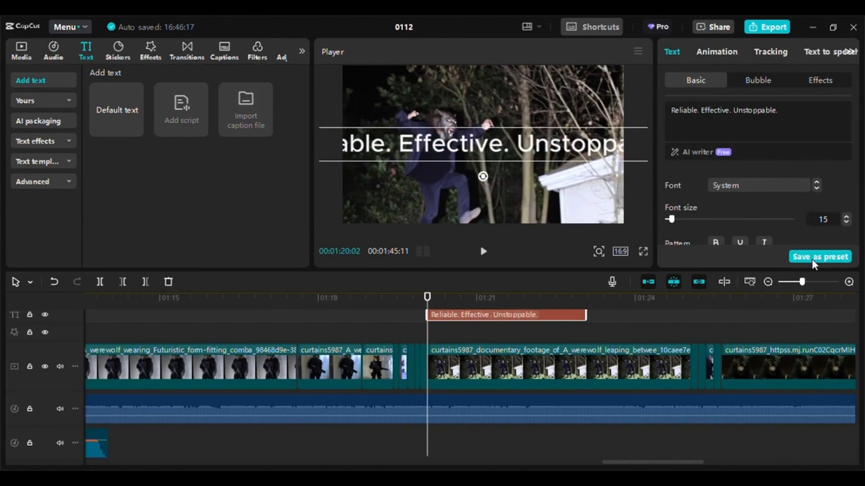
# Generate text-to-speech audio in the Serious Male voice for the "Reliable. Effective. Unstoppable." text clip
pyautogui.click(828, 53)
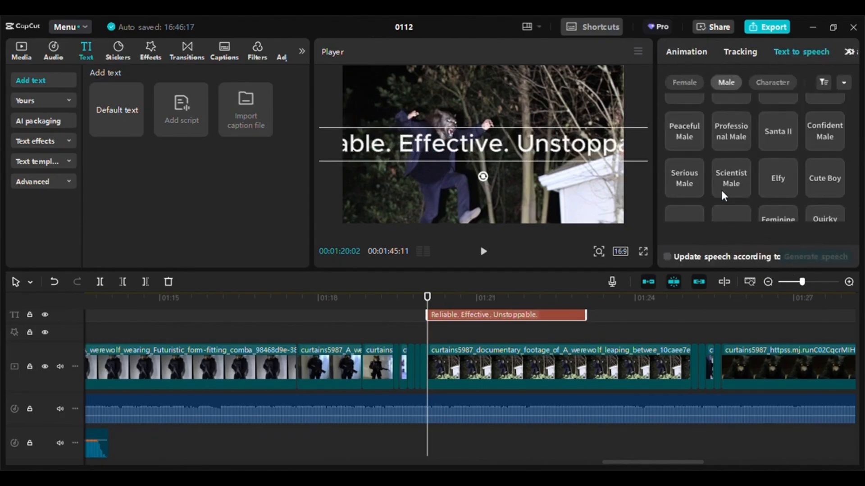
pyautogui.click(685, 179)
pyautogui.click(810, 255)
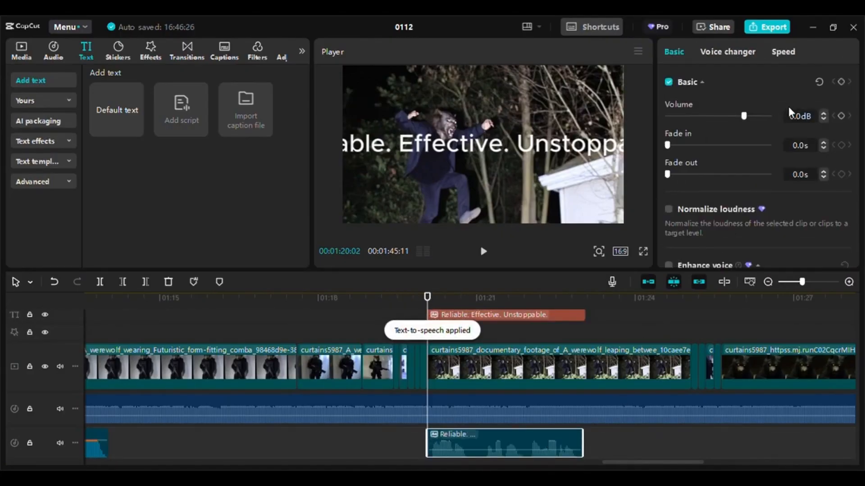
# Set the volume of the "Reliable. Effective. Unstoppable." narration clip to 18 dB
pyautogui.press('BackSpace')
pyautogui.press('BackSpace')
pyautogui.press('BackSpace')
pyautogui.write('18.0')
pyautogui.press('Return')
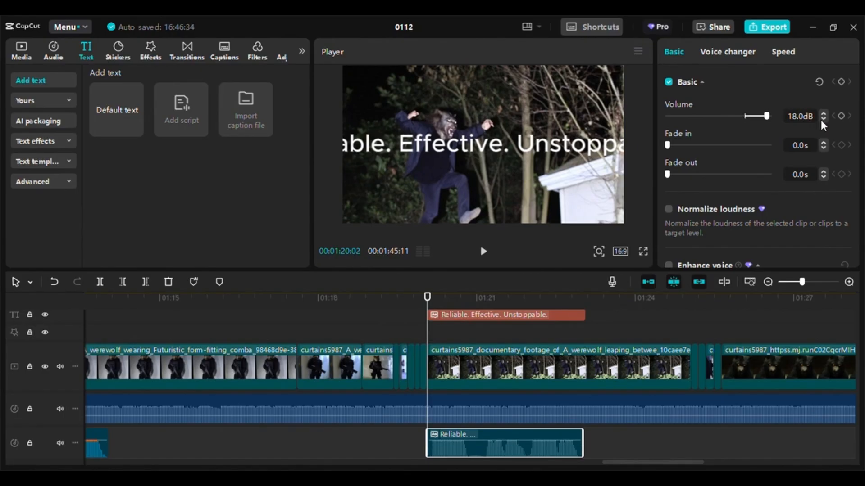
pyautogui.click(93, 448)
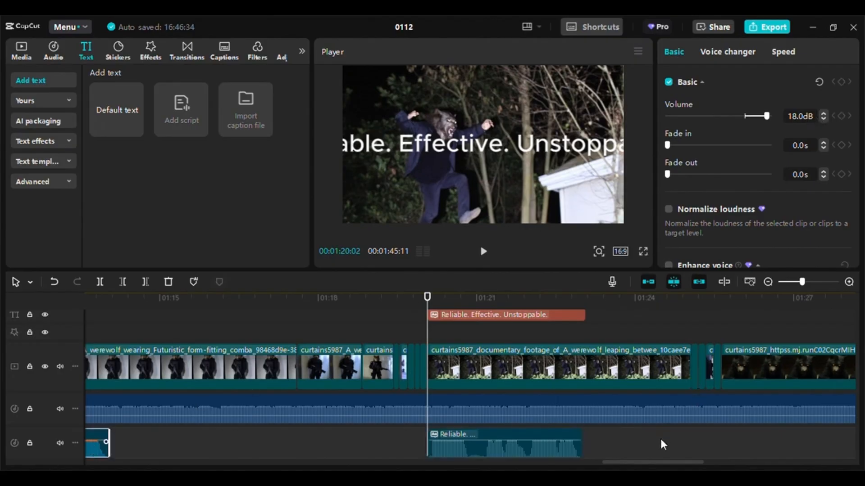
# Delete the "Reliable. Effective. Unstoppable." and "Their natural instincts" text clips from the timeline, keeping their narration audio
pyautogui.click(508, 321)
pyautogui.press('Delete')
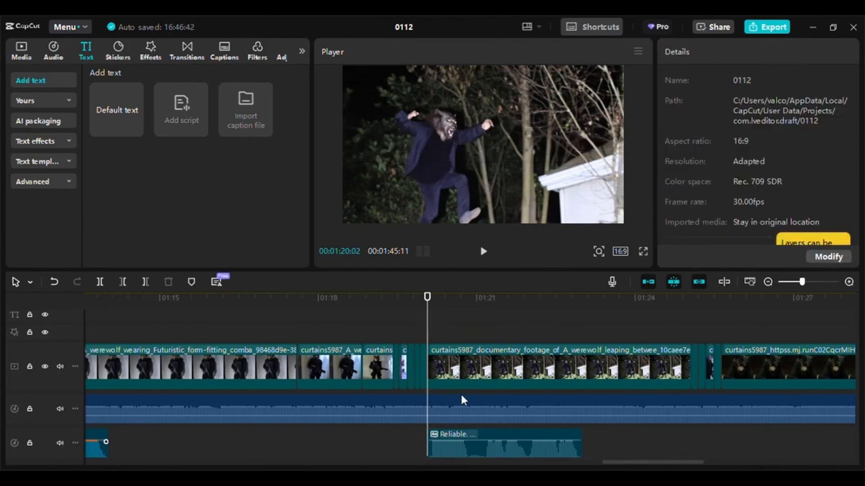
pyautogui.moveTo(624, 463); pyautogui.dragTo(454, 464)
pyautogui.click(544, 314)
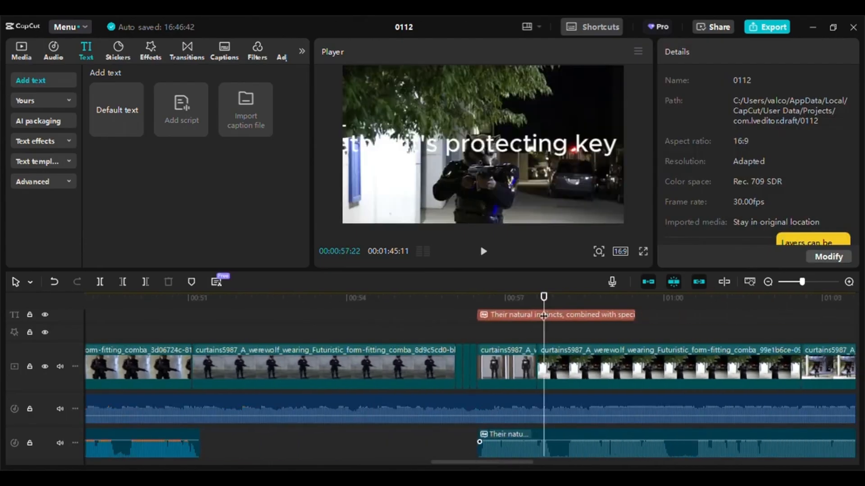
pyautogui.click(568, 315)
pyautogui.press('Delete')
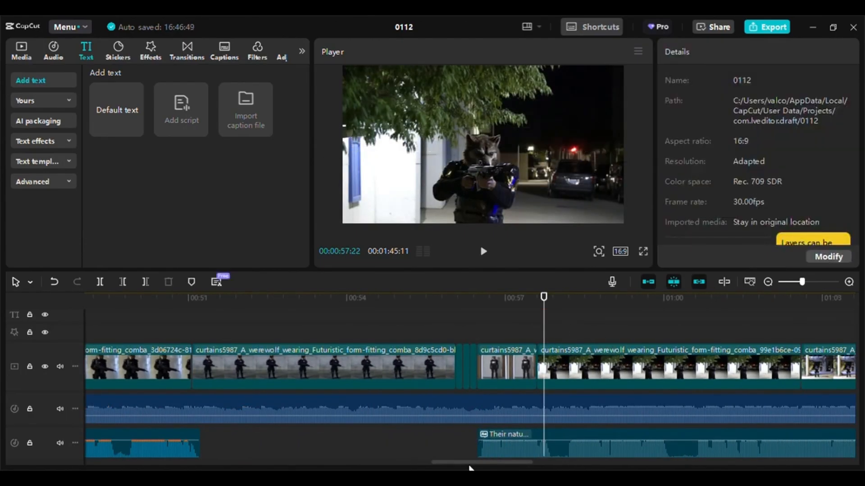
# Delete the "Unparalleled strength and agility" and "Enhanced senses" text clips, keeping their narration audio
pyautogui.moveTo(471, 464); pyautogui.dragTo(343, 464)
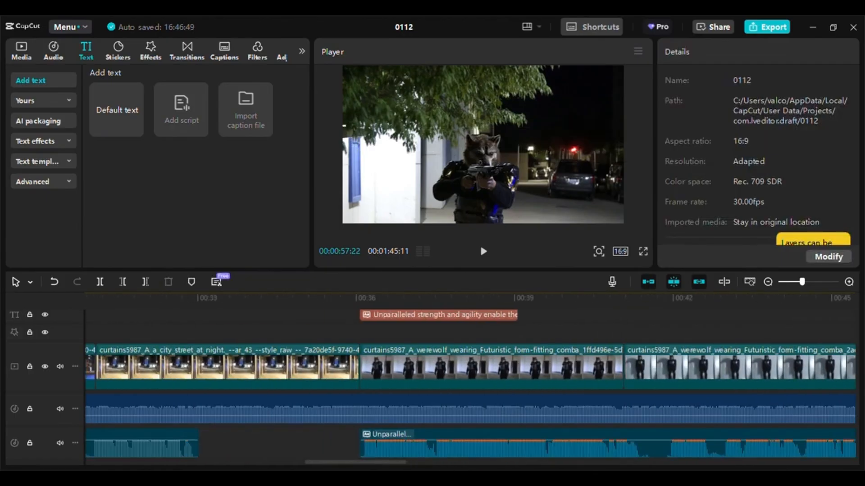
pyautogui.click(409, 317)
pyautogui.press('Delete')
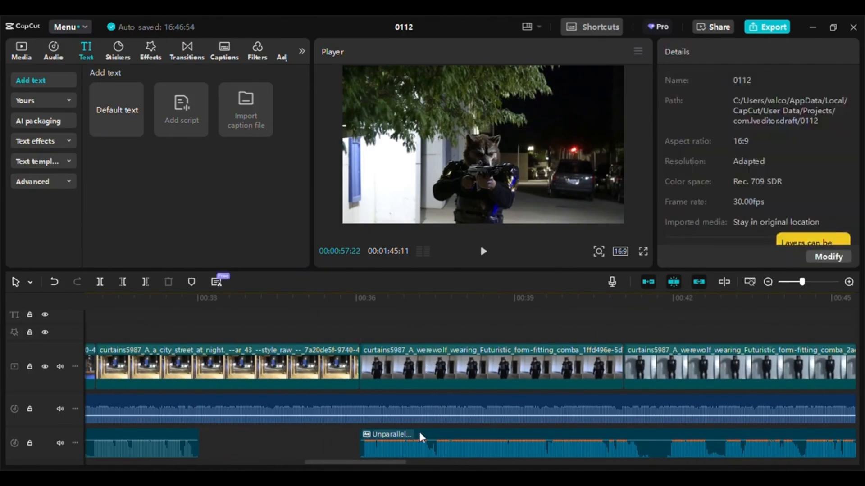
pyautogui.scroll(10, 509, 318)
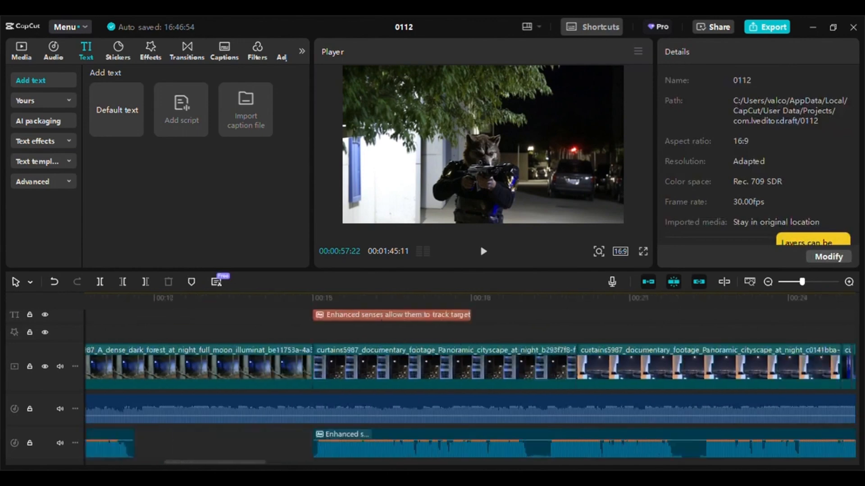
pyautogui.click(535, 313)
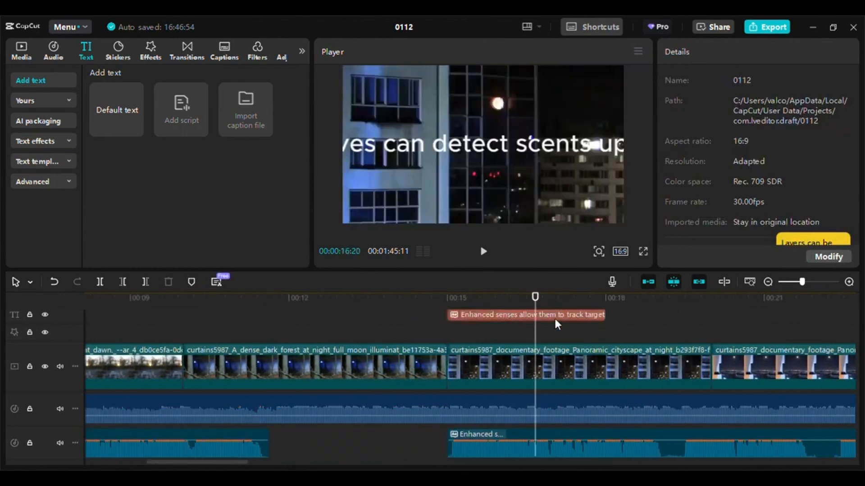
pyautogui.click(574, 325)
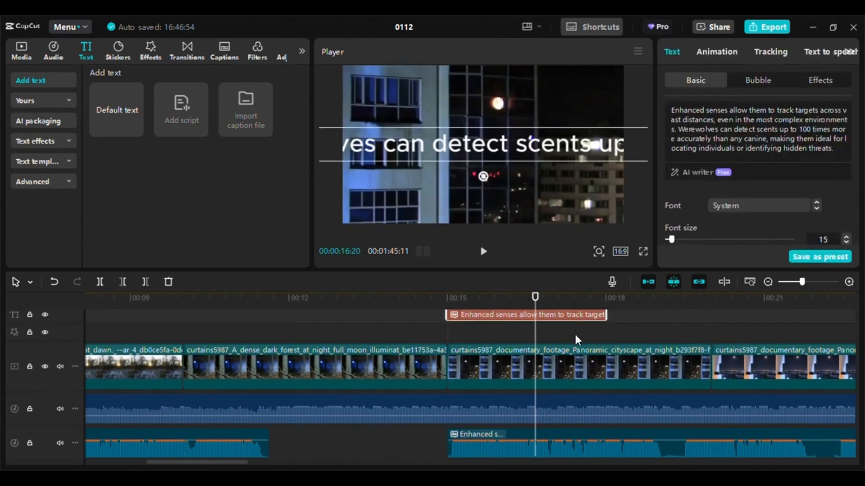
pyautogui.press('Delete')
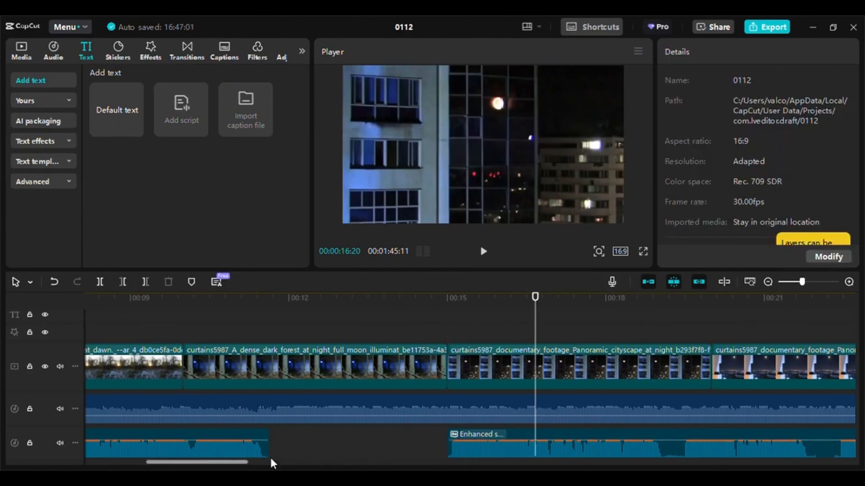
# Delete the "A groundbreaking initiative" text clip near the start of the timeline, keeping its narration audio
pyautogui.moveTo(207, 464); pyautogui.dragTo(147, 465)
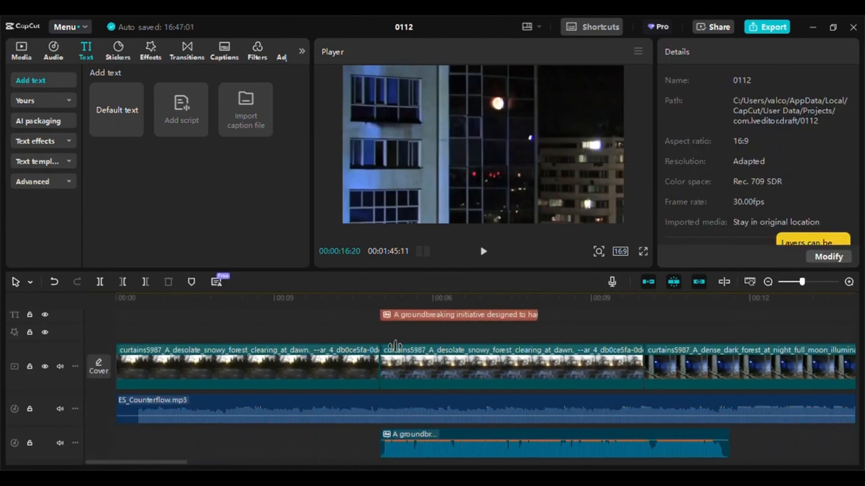
pyautogui.click(471, 319)
pyautogui.press('Delete')
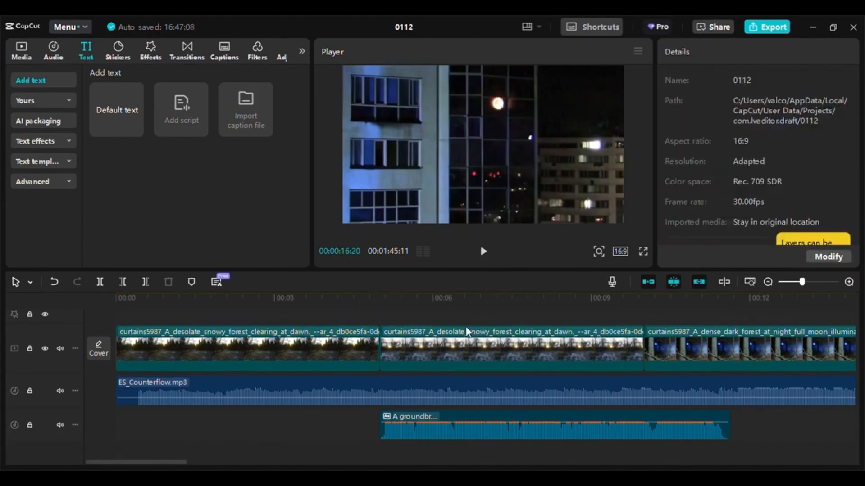
# Play the video from 00:00:00:00 through to the Lunar Apex logo to review the narration over the footage and music
pyautogui.moveTo(140, 463); pyautogui.dragTo(802, 464)
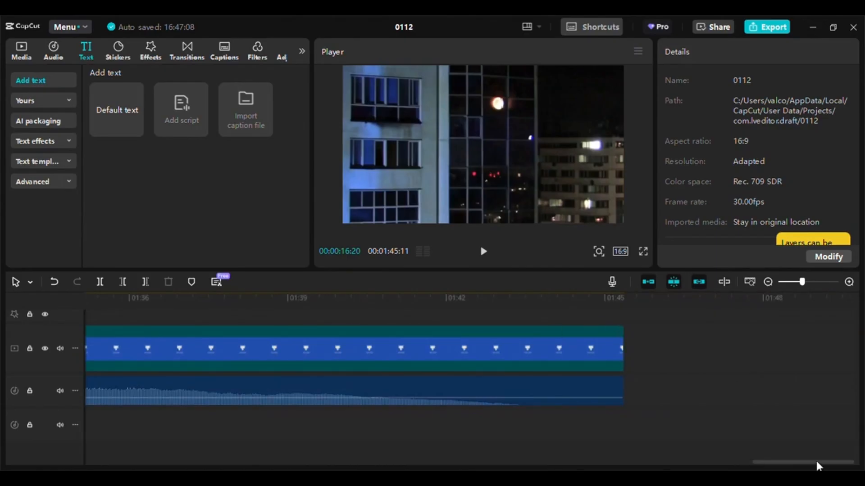
pyautogui.moveTo(818, 464); pyautogui.dragTo(124, 463)
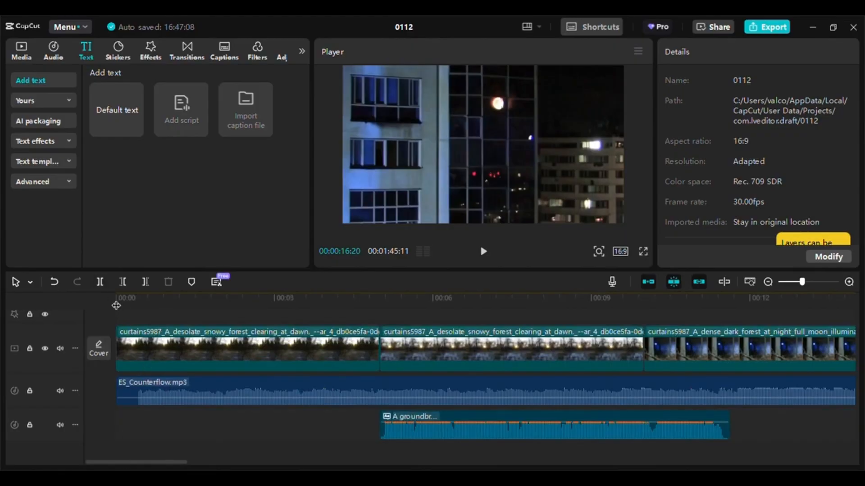
pyautogui.click(117, 301)
pyautogui.click(171, 298)
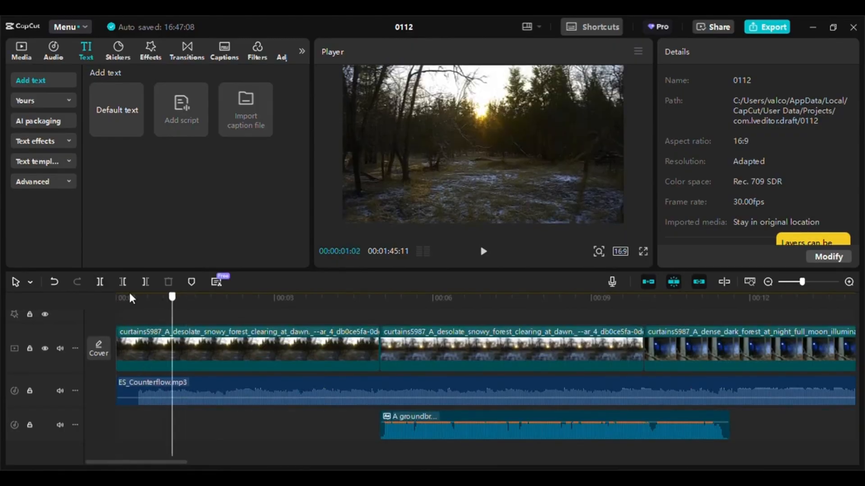
pyautogui.click(116, 298)
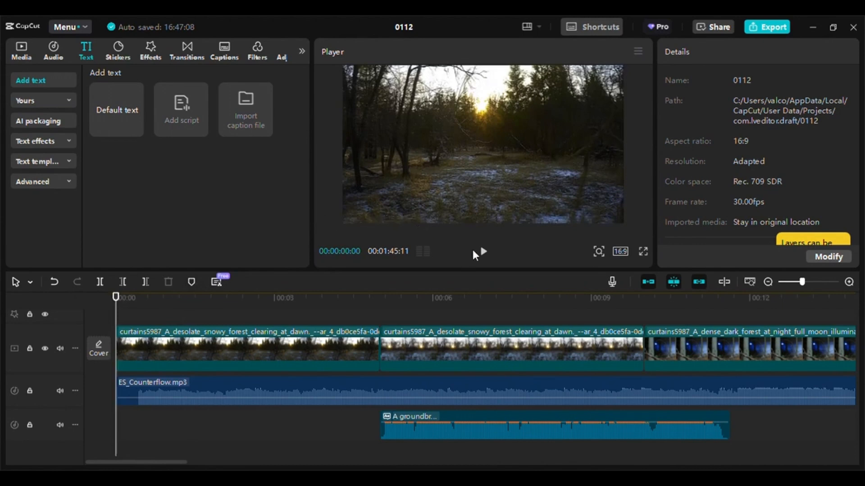
pyautogui.click(483, 251)
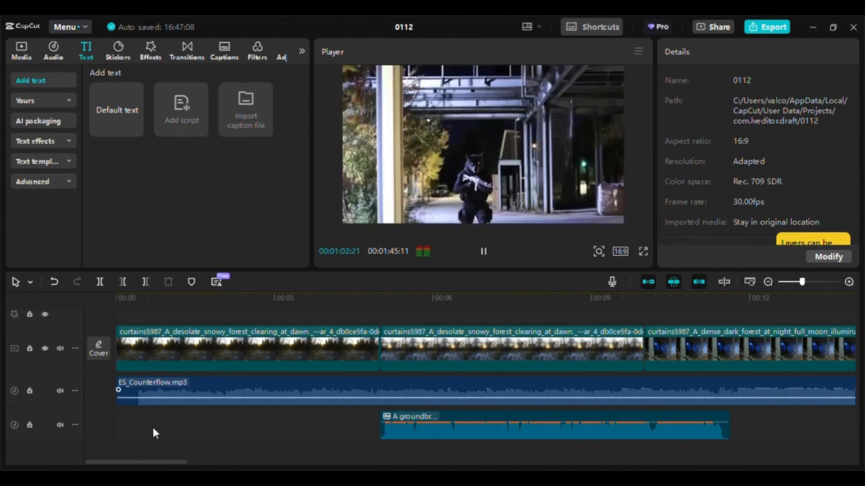
pyautogui.moveTo(129, 459); pyautogui.dragTo(683, 461)
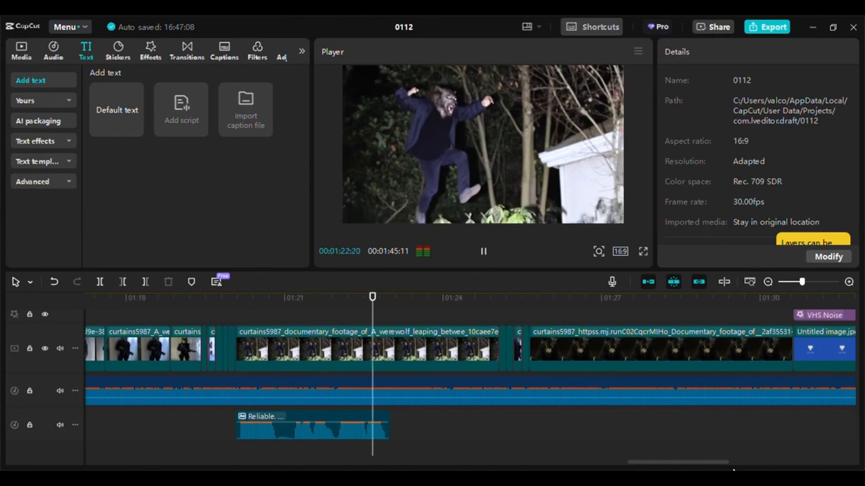
pyautogui.hscroll(5, 710, 467)
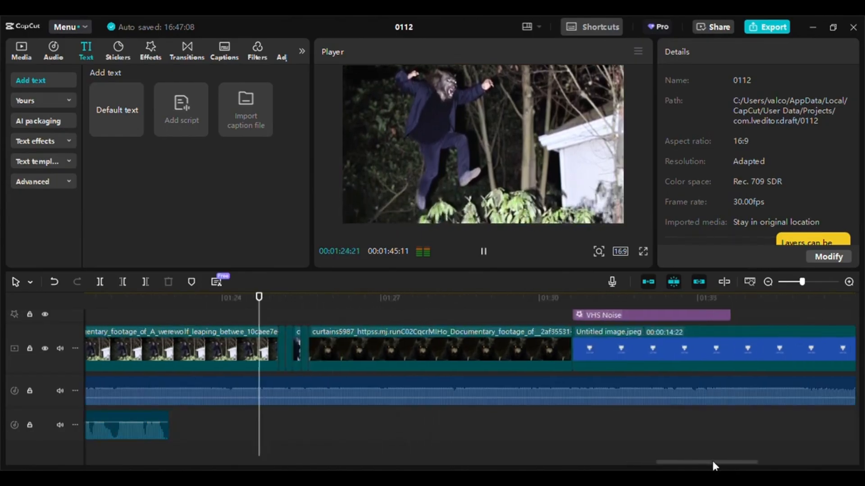
pyautogui.hscroll(4, 729, 467)
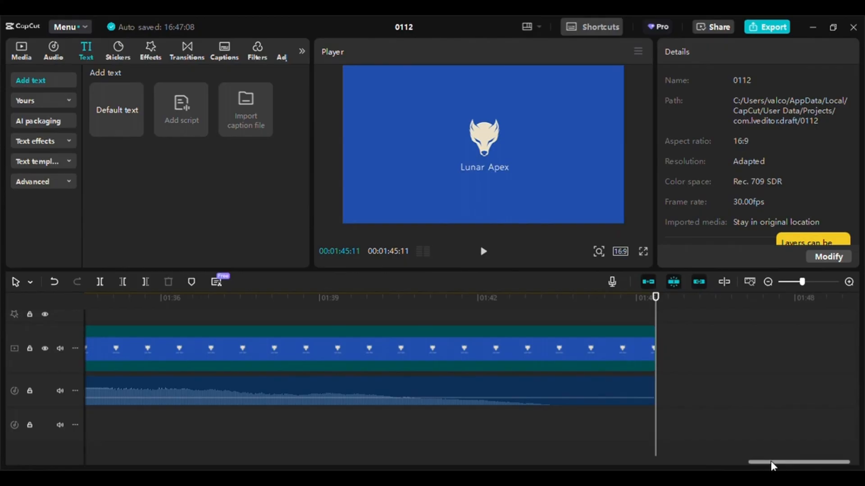
# Select the closing "Reliable" narration clip, place the playhead at 00:01:20:07, and examine the clip's basic audio settings
pyautogui.moveTo(773, 463); pyautogui.dragTo(631, 468)
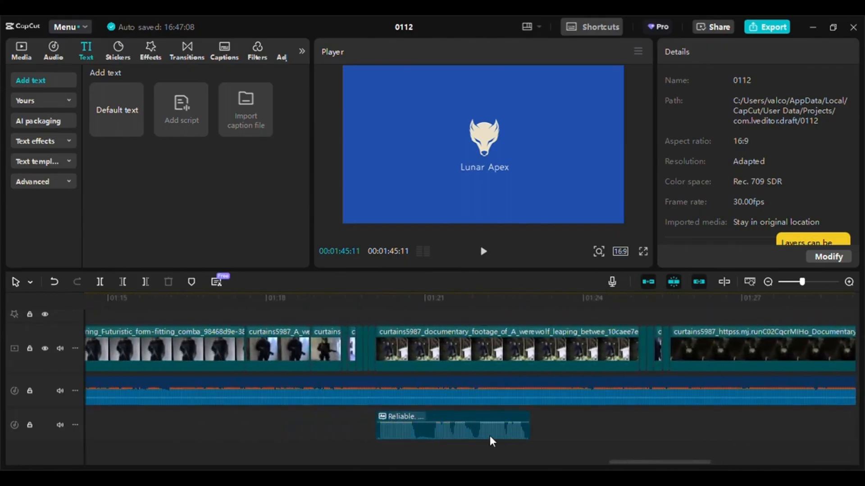
pyautogui.click(428, 436)
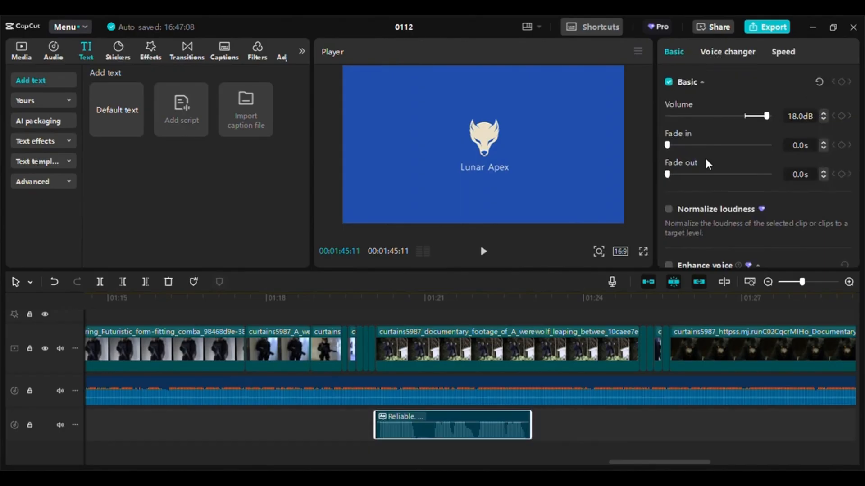
pyautogui.click(382, 305)
pyautogui.moveTo(383, 304)
pyautogui.mouseDown()
pyautogui.moveTo(524, 305)
pyautogui.moveTo(384, 309)
pyautogui.mouseUp()
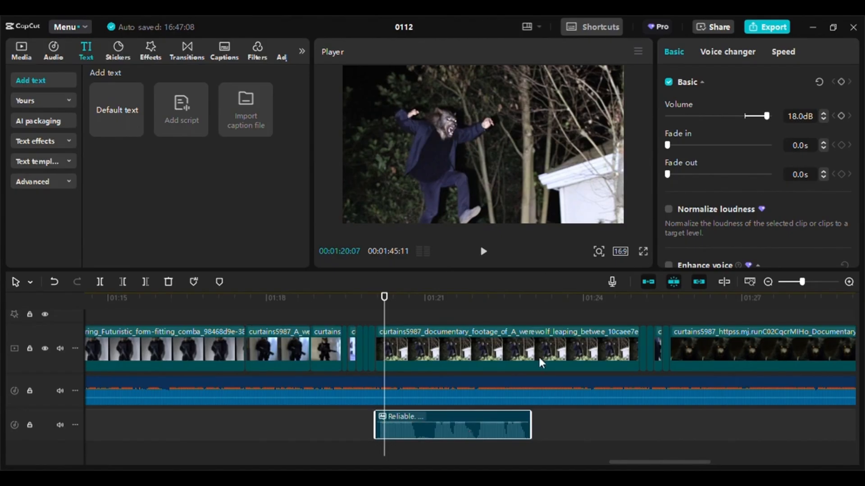
pyautogui.scroll(-1, 776, 220)
pyautogui.scroll(-8, 777, 220)
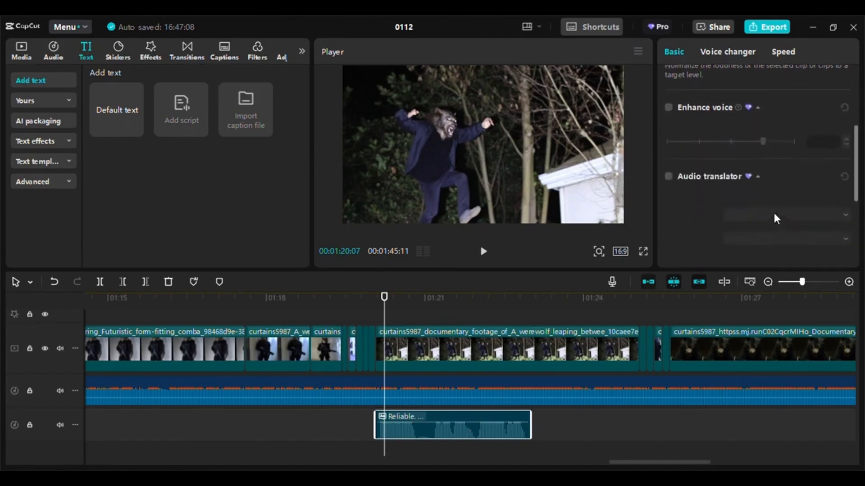
pyautogui.scroll(4, 777, 219)
pyautogui.scroll(-4, 776, 220)
pyautogui.scroll(8, 776, 220)
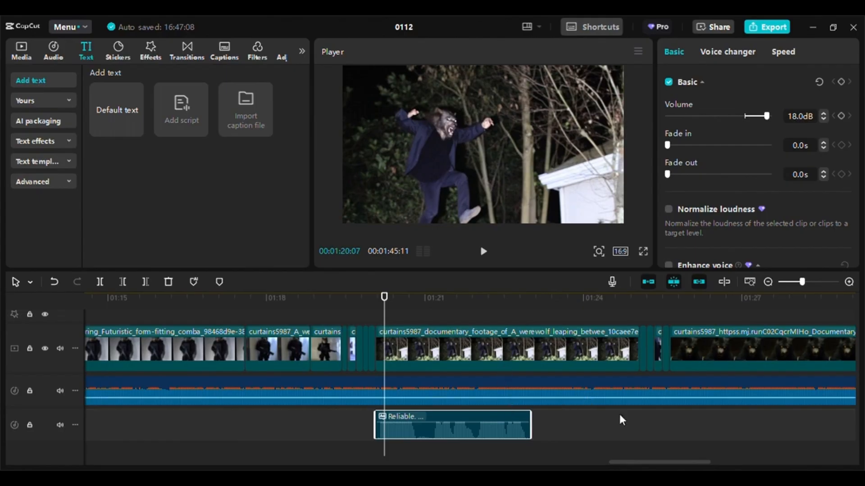
pyautogui.moveTo(642, 466); pyautogui.dragTo(729, 465)
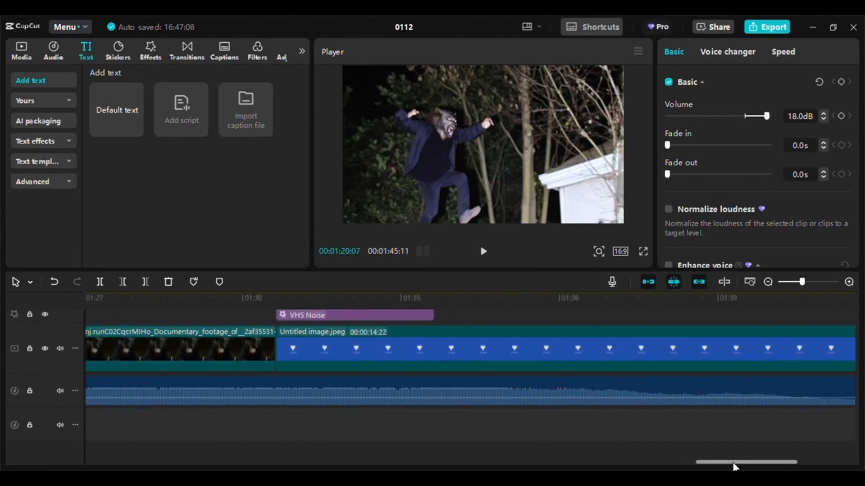
pyautogui.moveTo(725, 465); pyautogui.dragTo(622, 465)
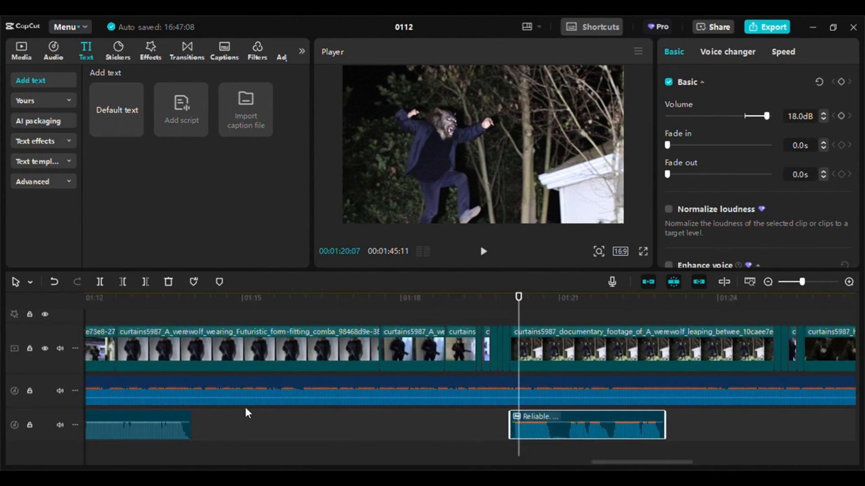
pyautogui.moveTo(631, 467); pyautogui.dragTo(704, 470)
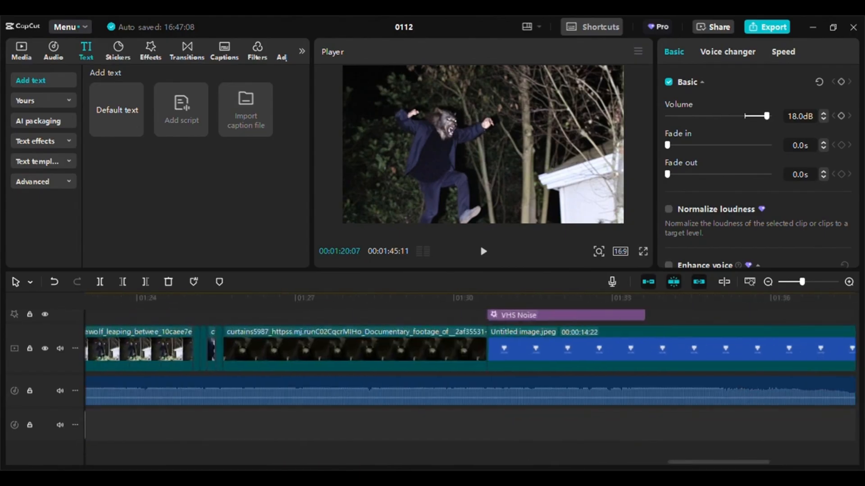
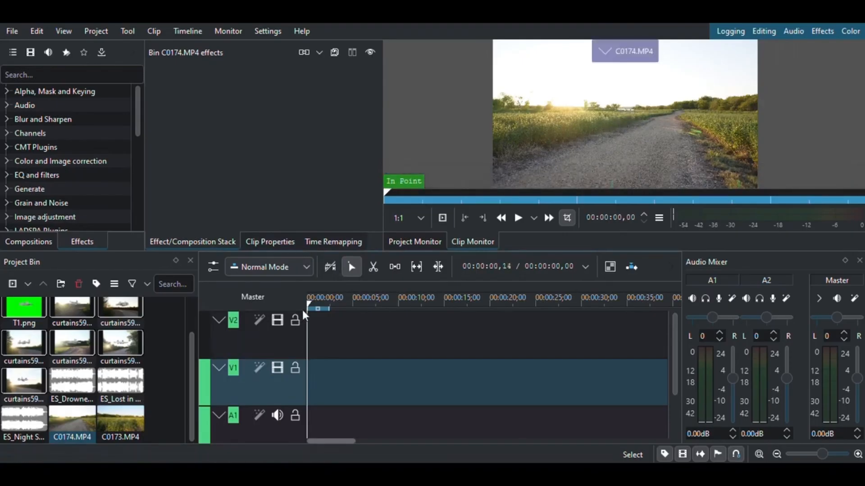
pyautogui.scroll(1, 144, 362)
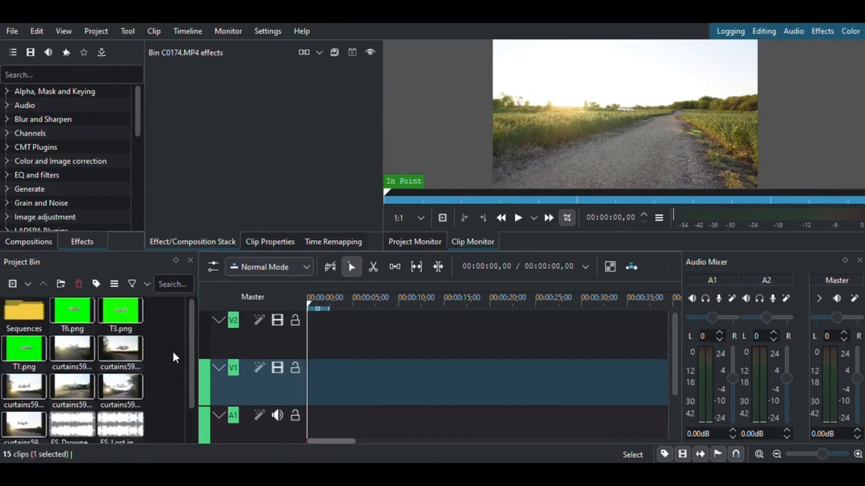
pyautogui.scroll(-1, 173, 367)
pyautogui.scroll(1, 173, 367)
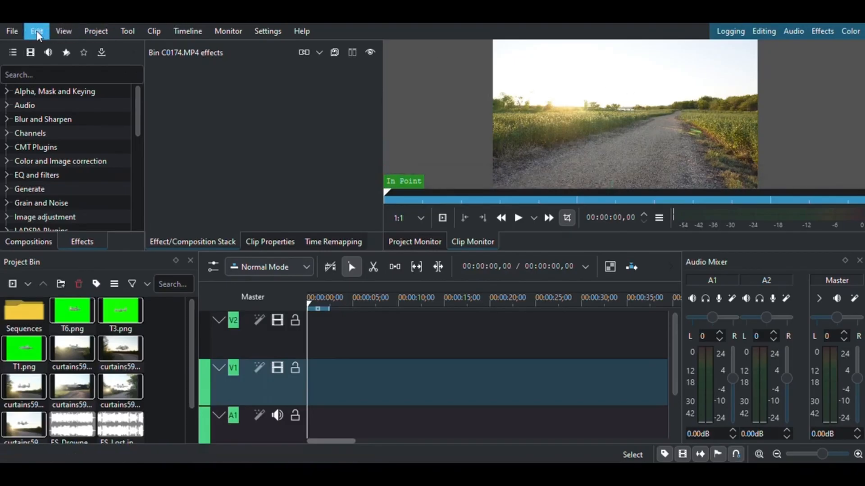
# Enable proxy clips in the project settings, keeping the 640-pixel resize width and Automatic encoding profile
pyautogui.click(86, 30)
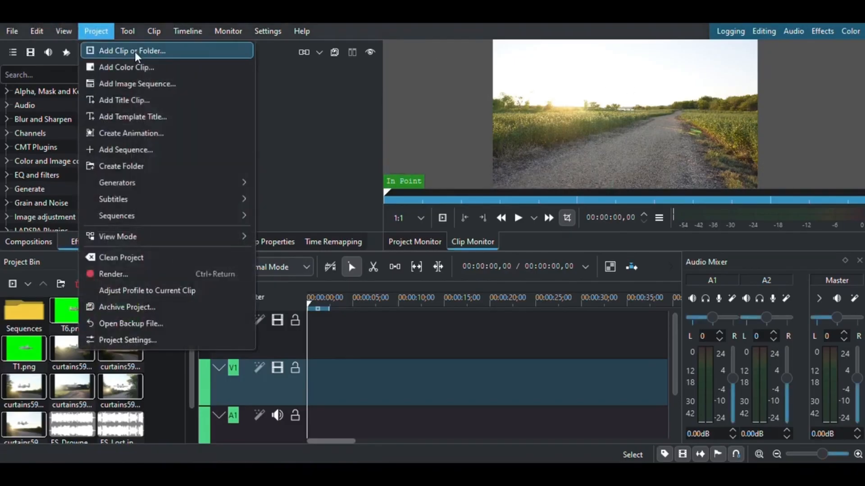
pyautogui.click(123, 341)
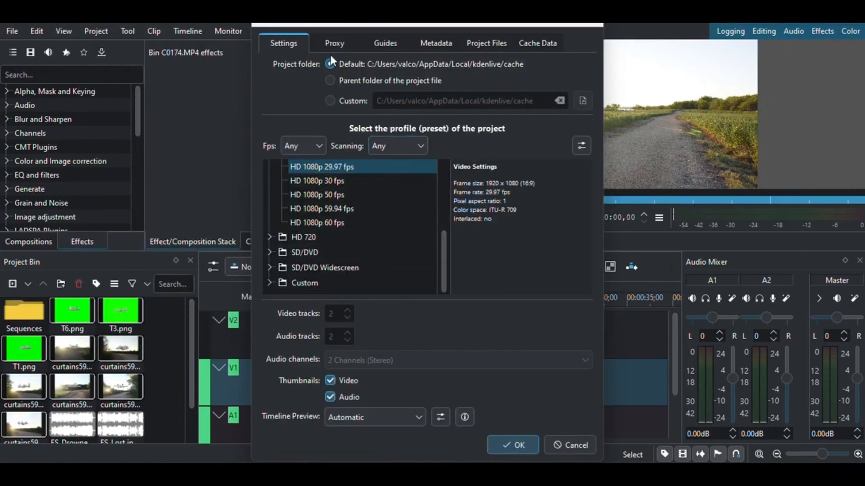
pyautogui.click(331, 42)
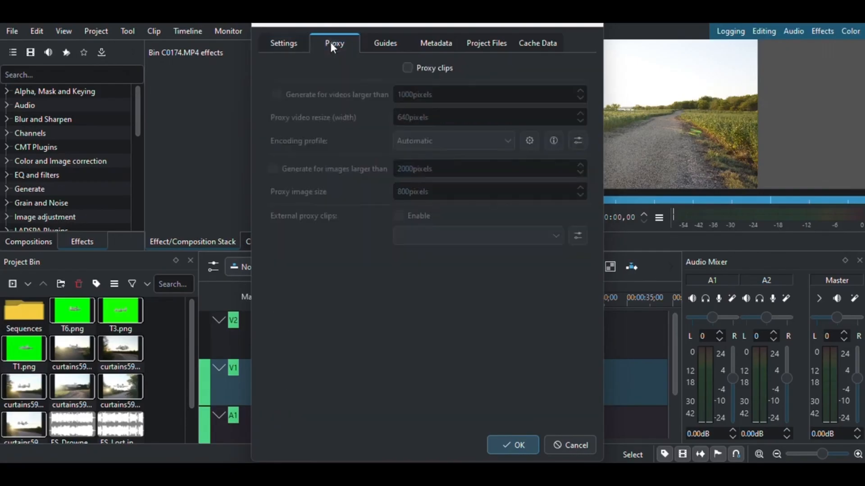
pyautogui.click(408, 67)
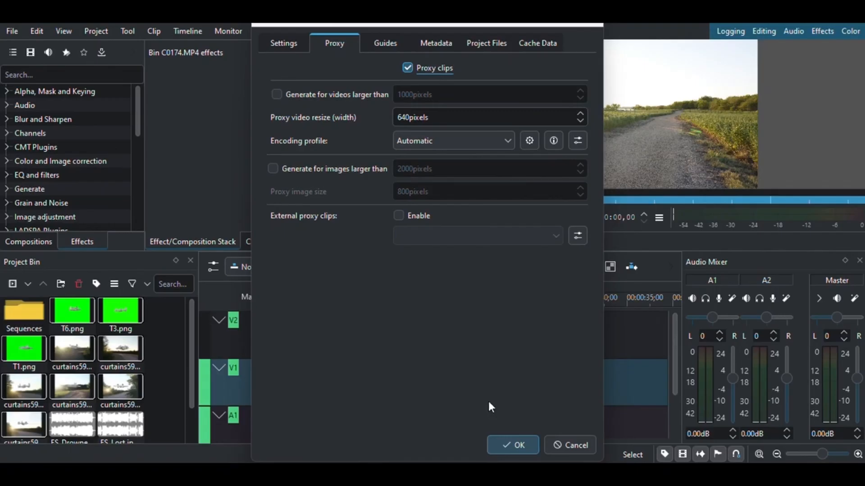
pyautogui.click(510, 447)
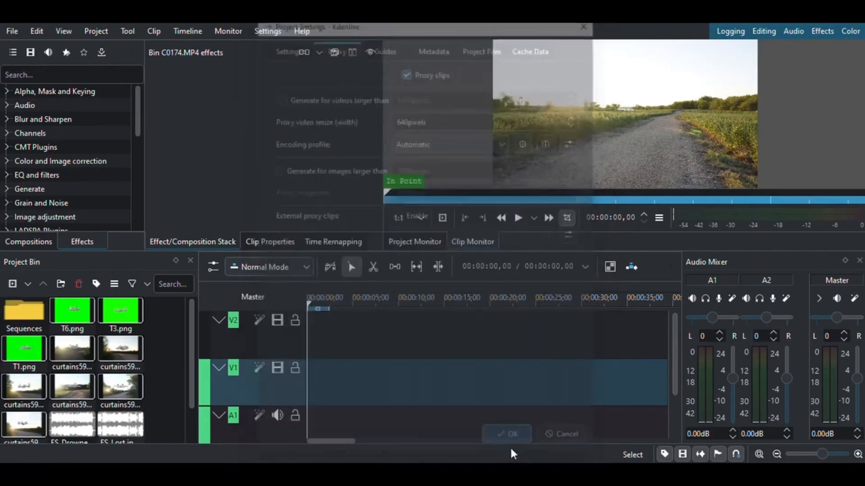
# Turn on the proxy for the C0174.MP4 clip in the project bin
pyautogui.moveTo(190, 382); pyautogui.dragTo(190, 437)
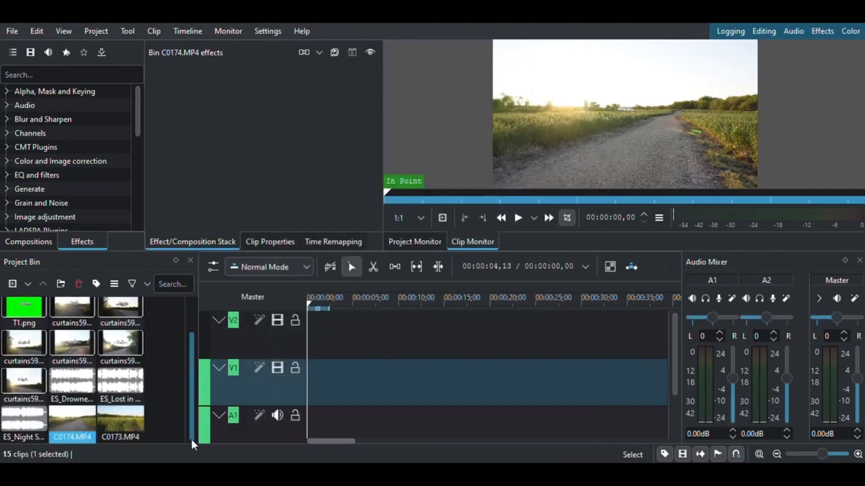
pyautogui.rightClick(66, 415)
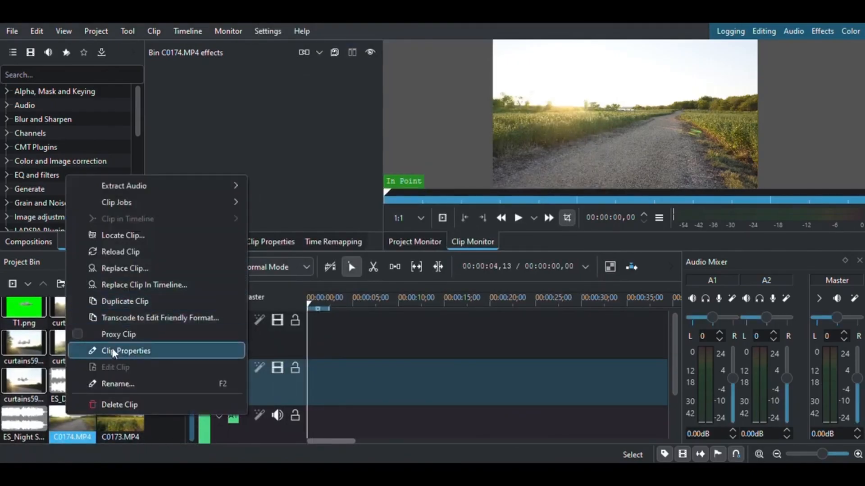
pyautogui.click(78, 337)
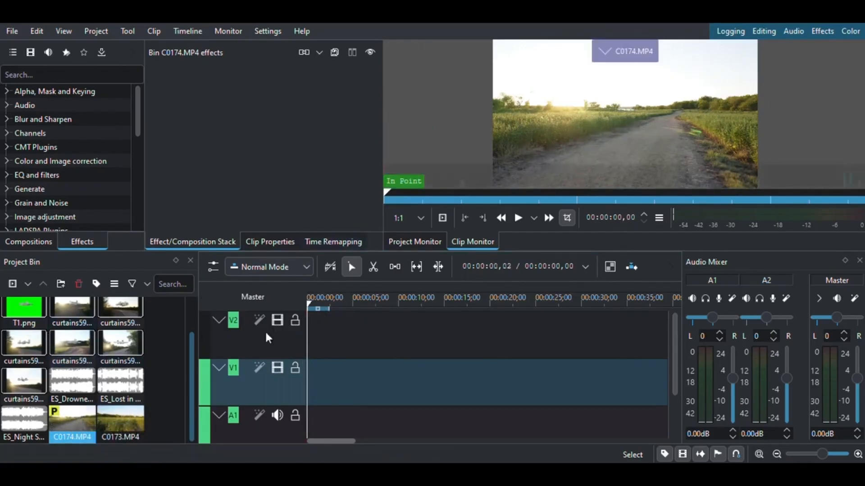
# Place the C0174.MP4 clip at the start of track V1 and mute audio track A1
pyautogui.moveTo(86, 415)
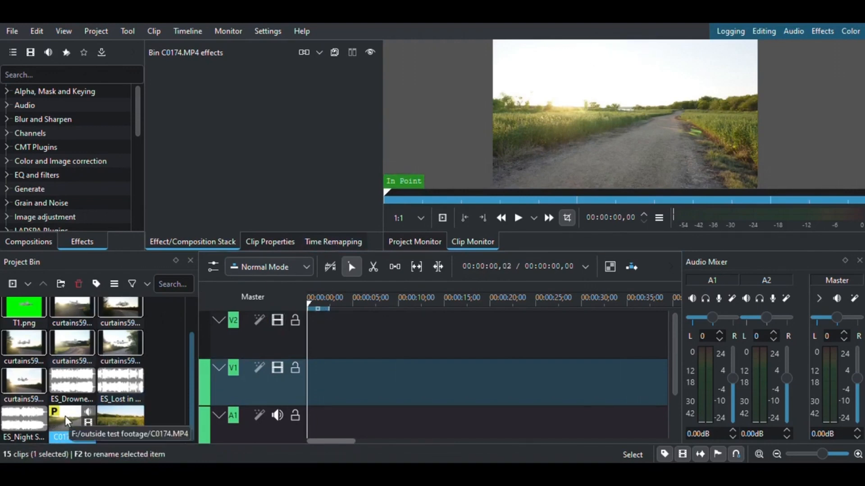
pyautogui.moveTo(65, 416); pyautogui.dragTo(310, 383)
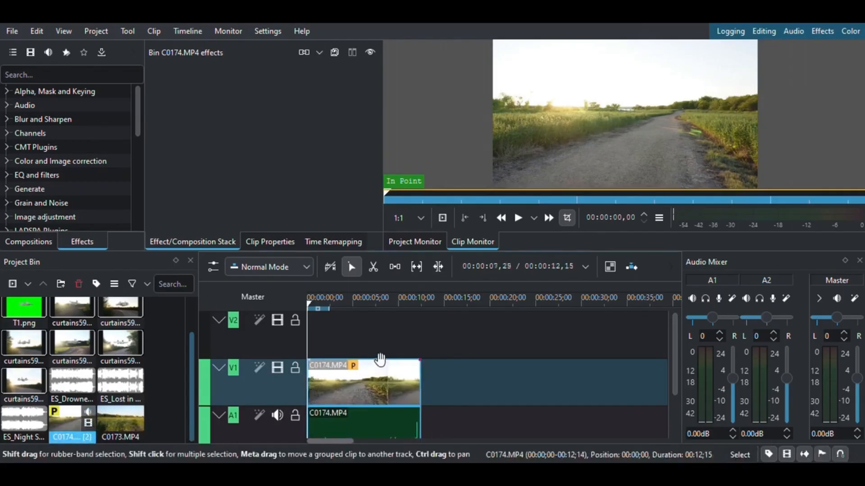
pyautogui.click(310, 302)
pyautogui.moveTo(310, 303); pyautogui.dragTo(332, 303)
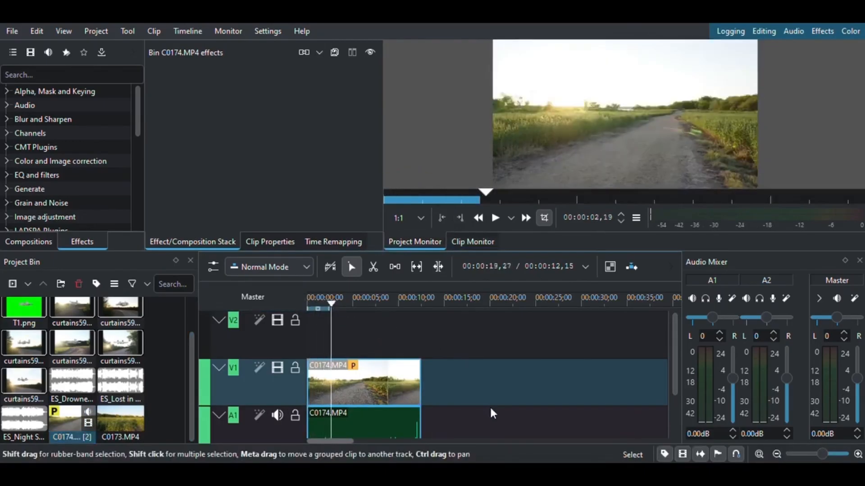
pyautogui.click(277, 415)
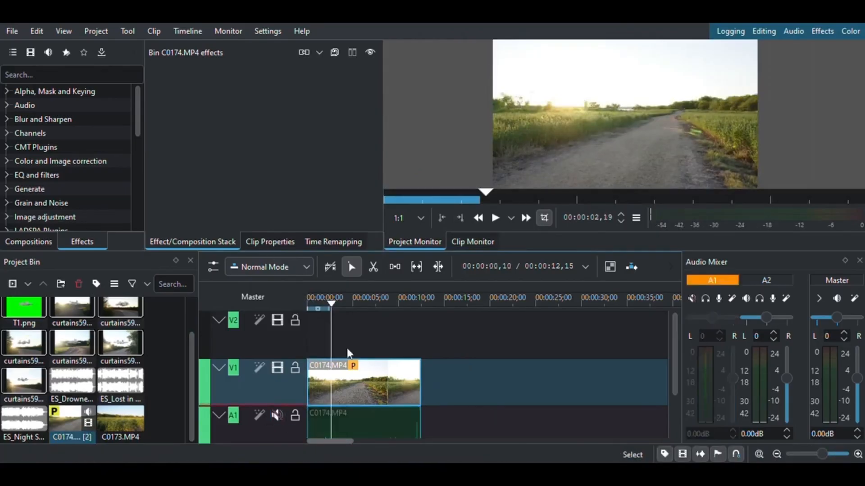
# Play the C0174.MP4 clip to its end and step the playhead back to 00:00:11,29 to find a cut point
pyautogui.click(496, 217)
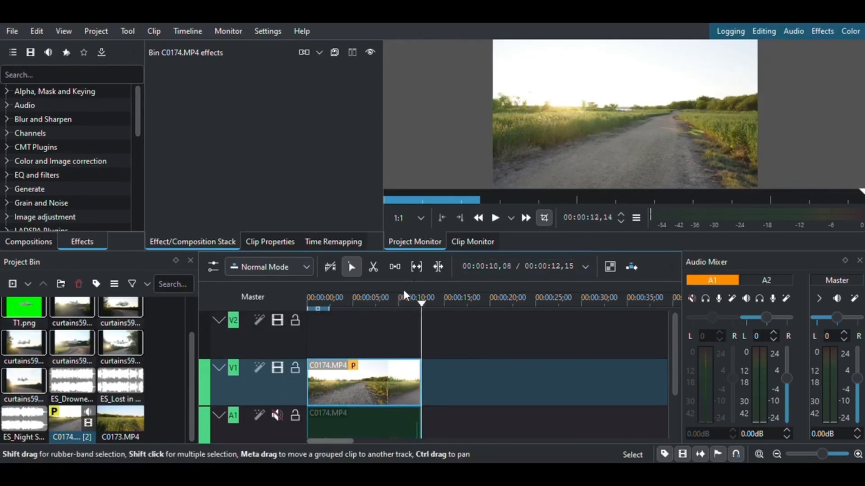
pyautogui.click(418, 295)
pyautogui.press('Left')
pyautogui.press('Left')
pyautogui.press('Left')
pyautogui.press('Left')
pyautogui.press('Left')
pyautogui.press('Left')
pyautogui.press('Left')
pyautogui.press('Left')
pyautogui.press('Left')
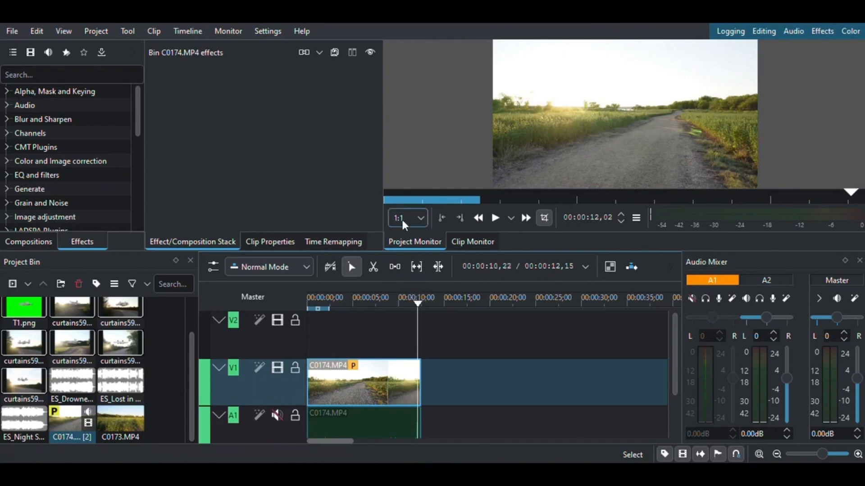
pyautogui.press('Left')
pyautogui.press('Left')
pyautogui.press('Left')
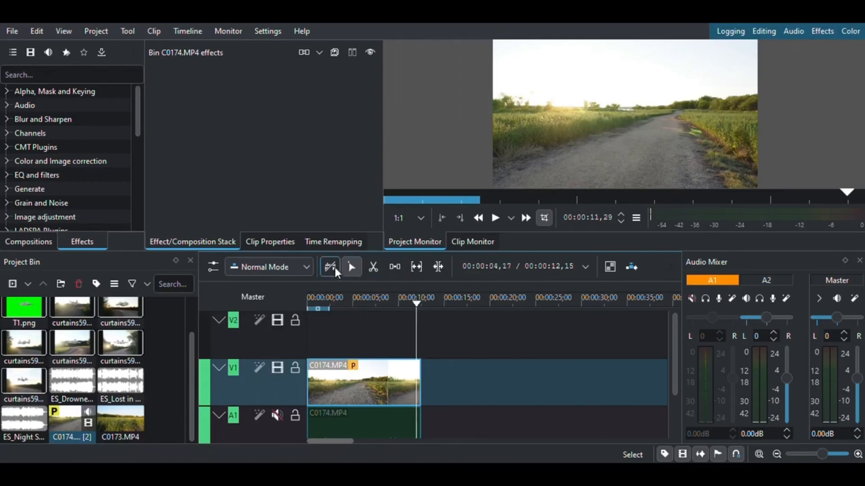
# Try to split the C0174.MP4 clip near its end with the Razor tool
pyautogui.click(373, 266)
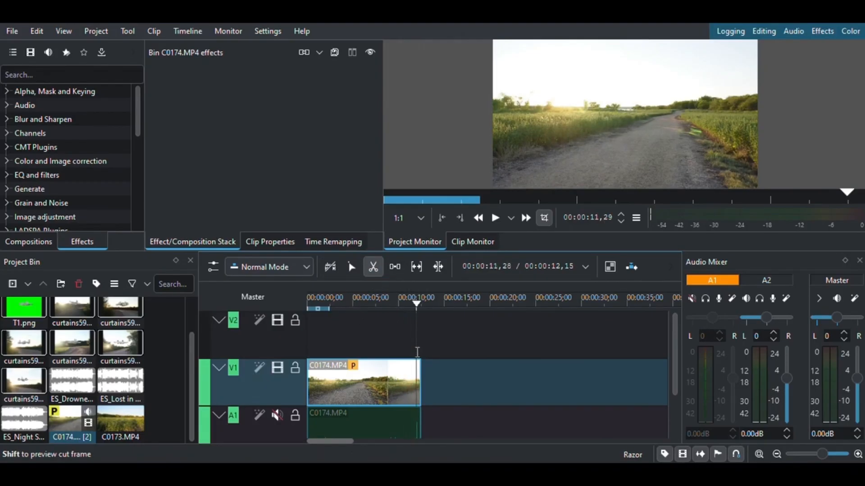
pyautogui.click(418, 352)
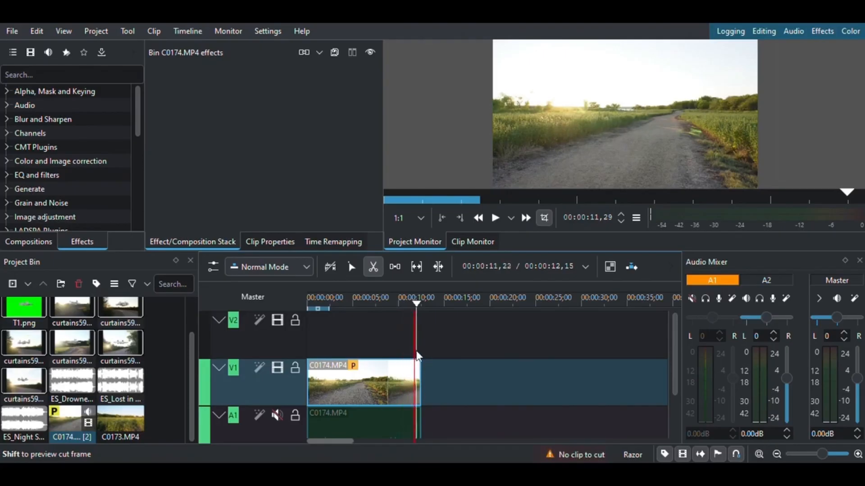
pyautogui.click(417, 354)
pyautogui.click(368, 383)
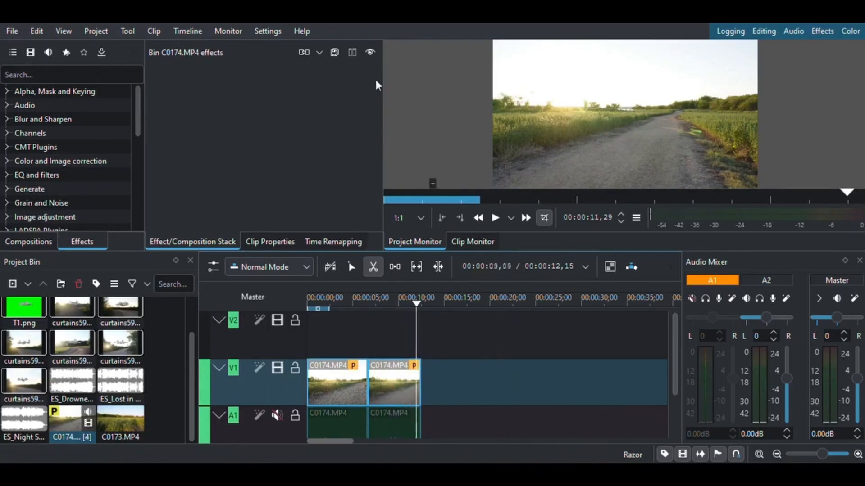
# Undo the misplaced cut in the C0174.MP4 clip
pyautogui.click(57, 29)
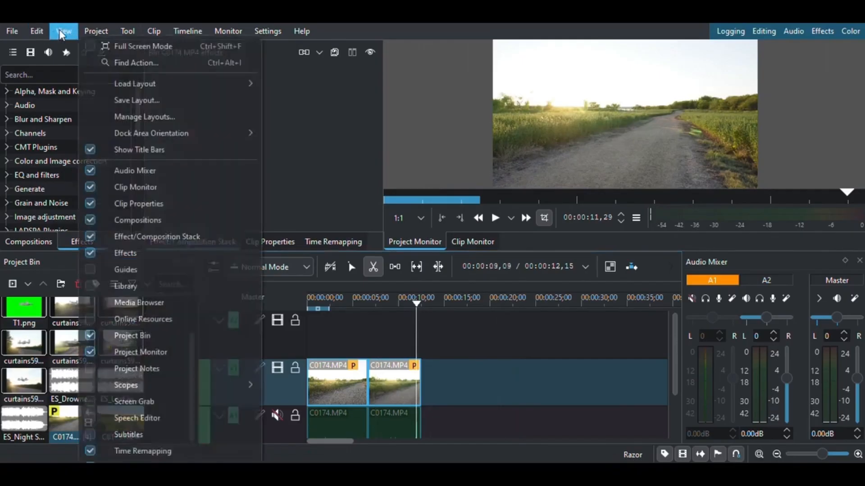
pyautogui.moveTo(37, 27)
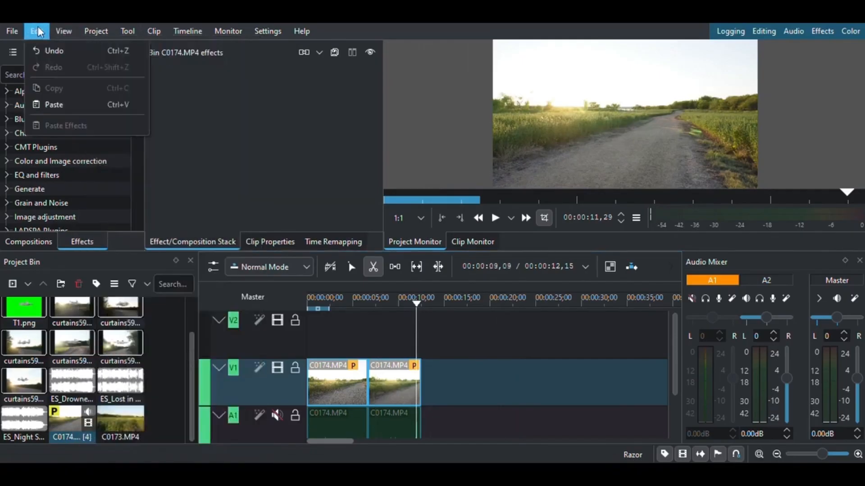
pyautogui.click(47, 51)
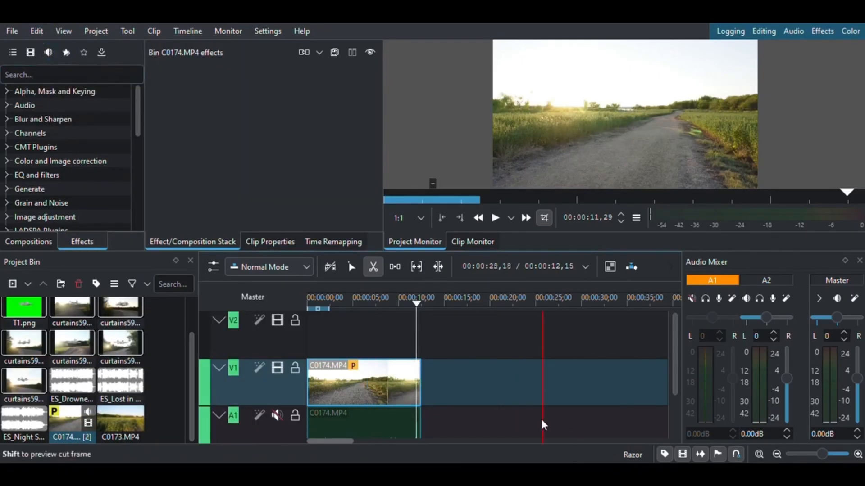
# Split the C0174.MP4 clip at 00:00:11,11 with the Razor tool
pyautogui.click(390, 305)
pyautogui.click(388, 305)
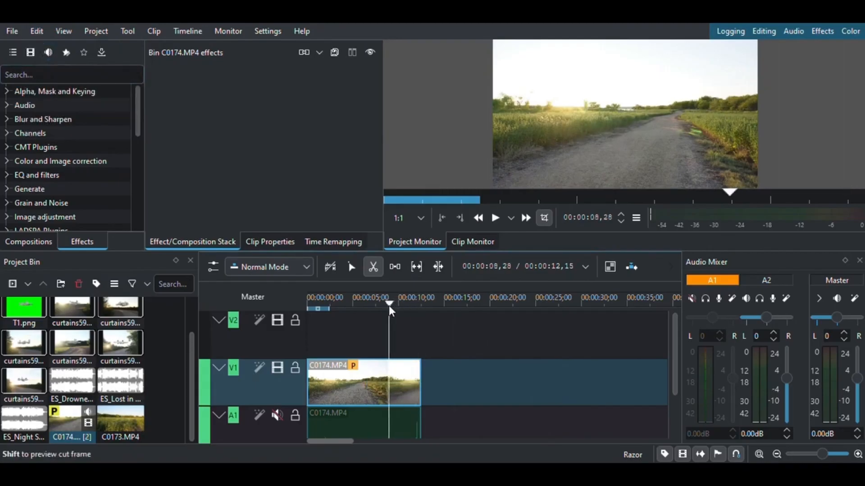
pyautogui.moveTo(390, 303); pyautogui.dragTo(411, 299)
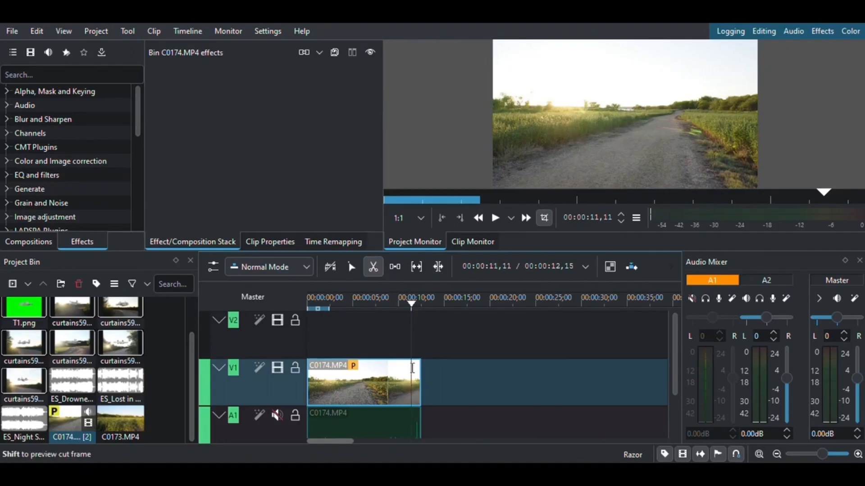
pyautogui.click(412, 368)
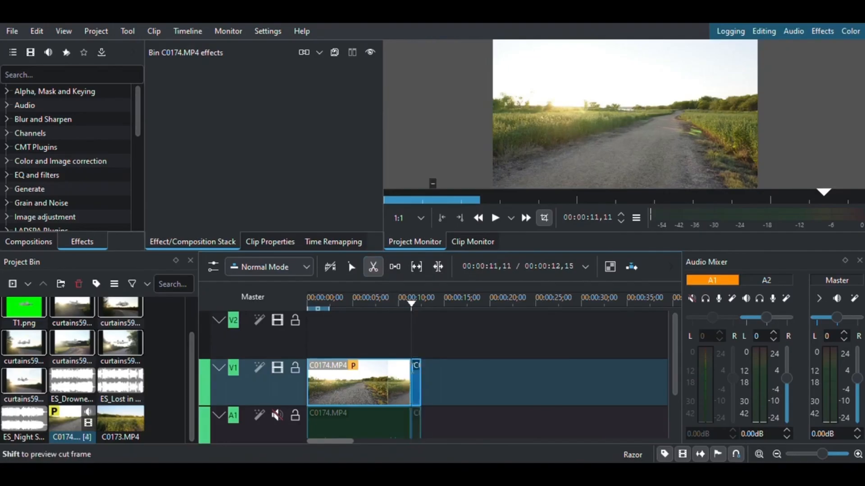
# Delete the short piece after the cut and return the playhead to the start of the timeline
pyautogui.click(351, 267)
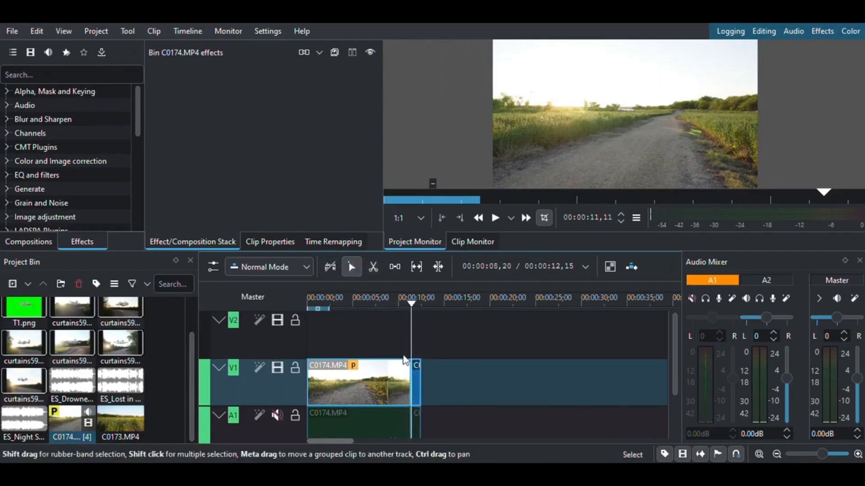
pyautogui.click(415, 385)
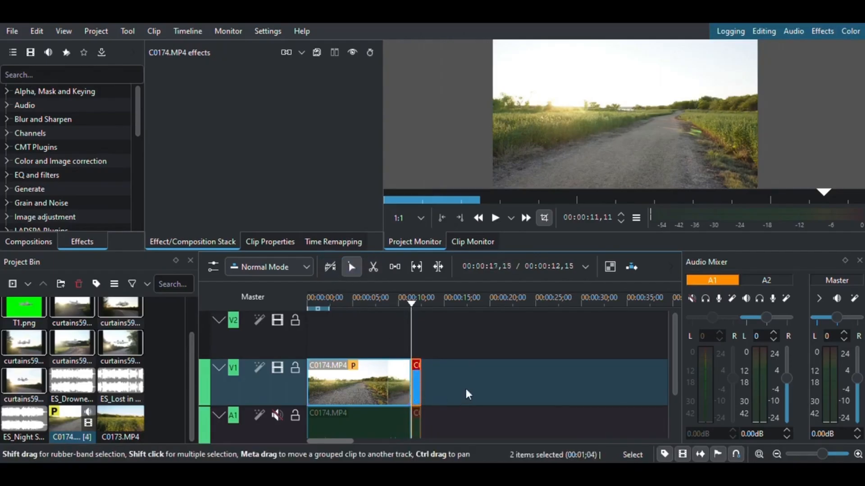
pyautogui.press('Delete')
pyautogui.moveTo(413, 304); pyautogui.dragTo(300, 313)
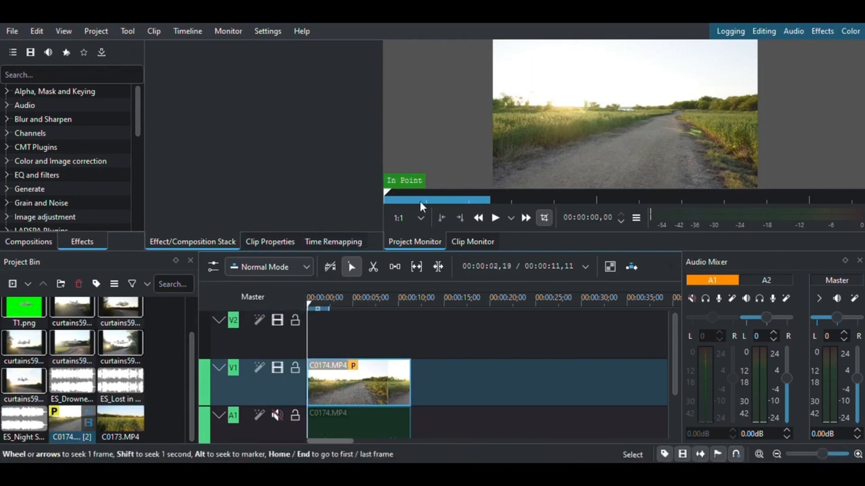
# Switch to Photos and examine the Space Cruiser image in a maximized window
pyautogui.moveTo(191, 366); pyautogui.dragTo(185, 313)
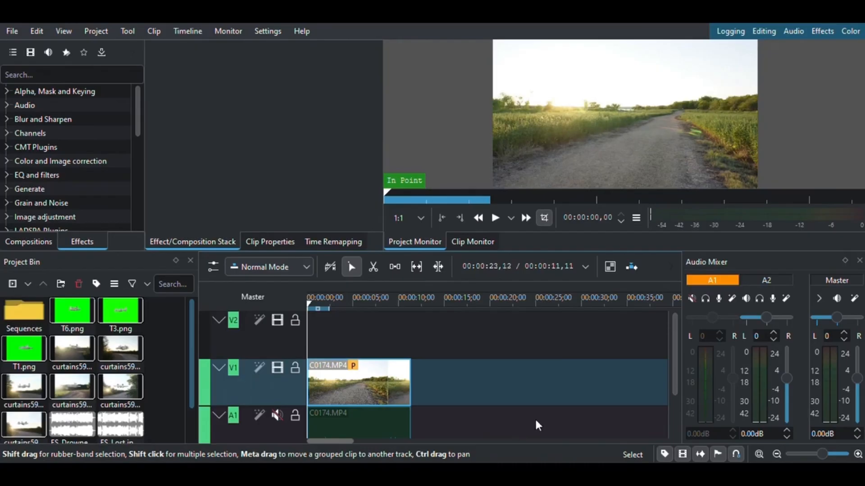
pyautogui.moveTo(619, 473)
pyautogui.click(619, 419)
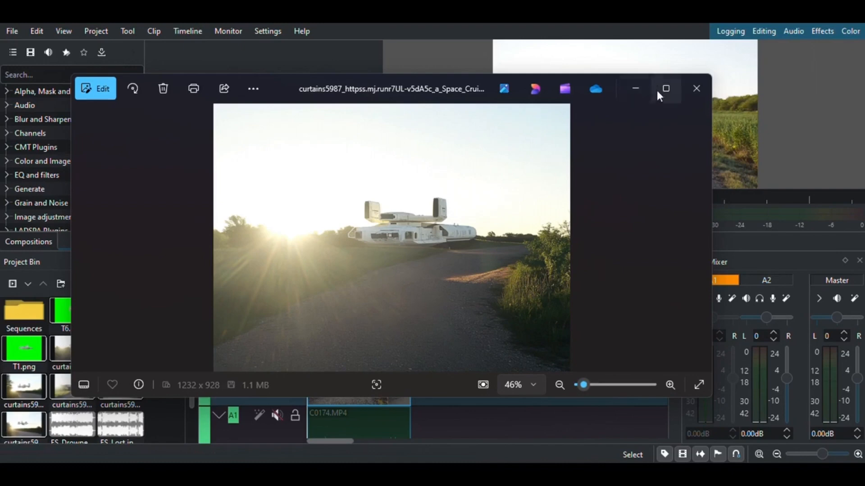
pyautogui.click(637, 87)
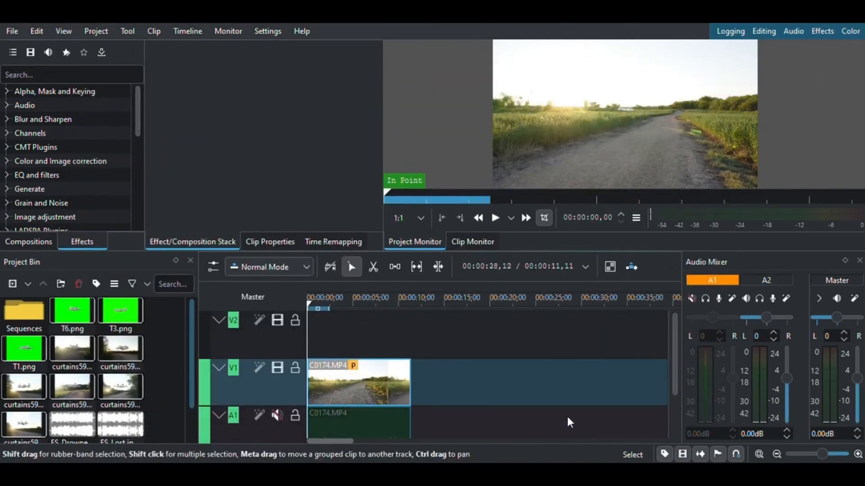
pyautogui.moveTo(617, 473)
pyautogui.click(616, 419)
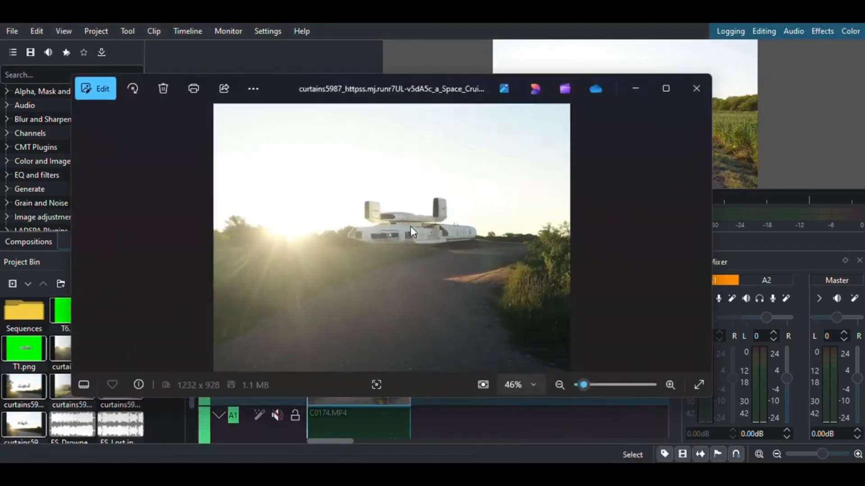
pyautogui.click(666, 89)
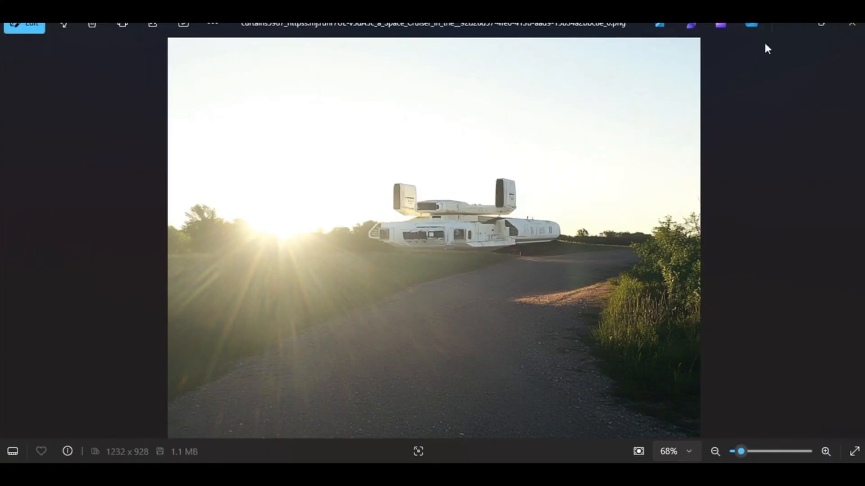
# Open the Space Cruiser image for editing and have its background detected with the background tool
pyautogui.click(823, 24)
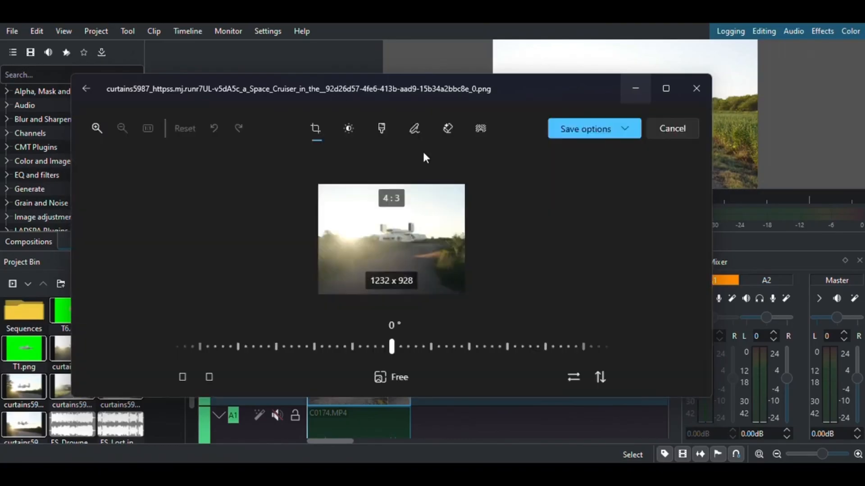
pyautogui.click(666, 88)
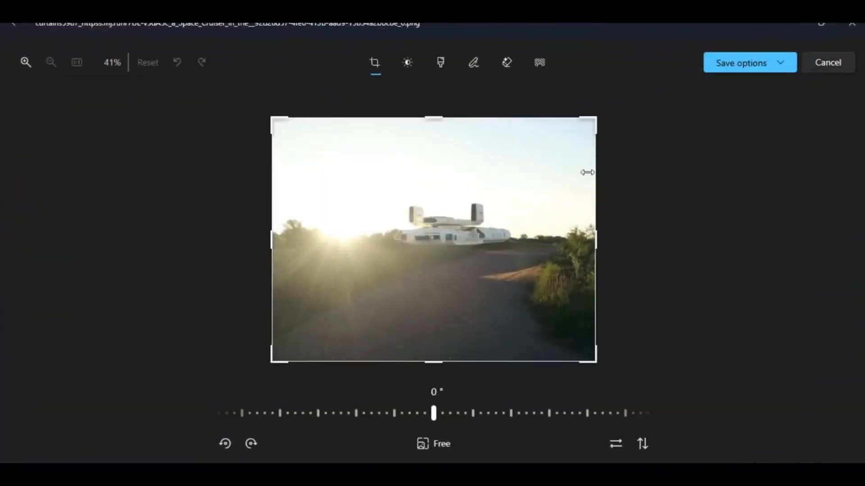
pyautogui.click(540, 64)
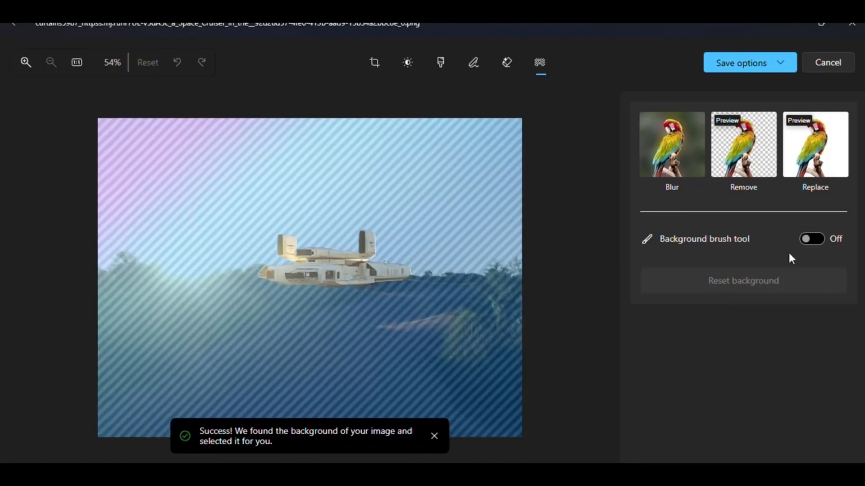
# Replace the Space Cruiser image's background with a solid bright green and save over the original image
pyautogui.click(810, 159)
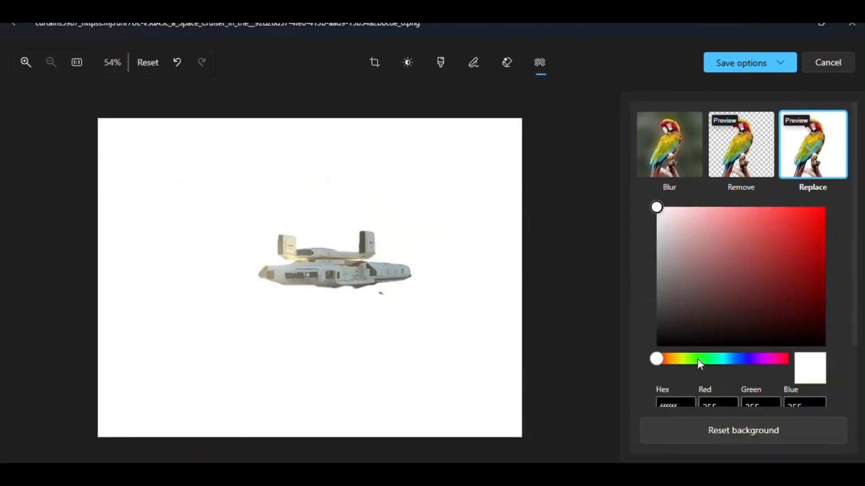
pyautogui.moveTo(656, 359); pyautogui.dragTo(698, 363)
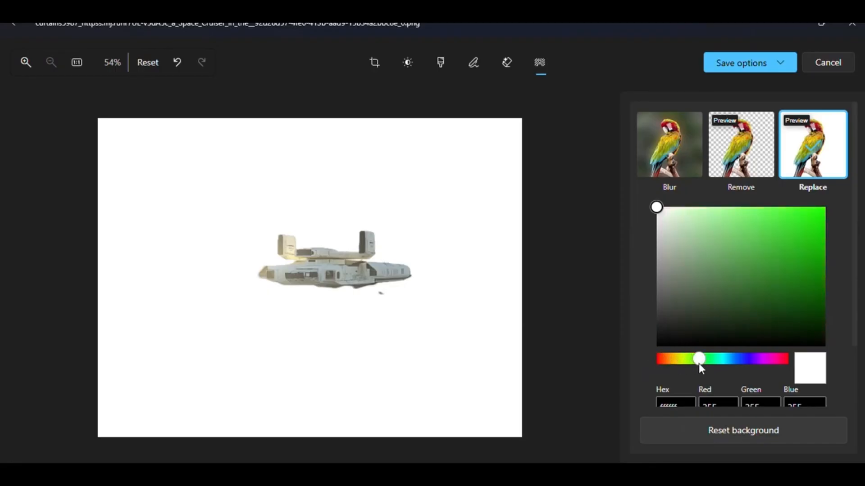
pyautogui.click(823, 214)
pyautogui.moveTo(850, 208); pyautogui.dragTo(855, 231)
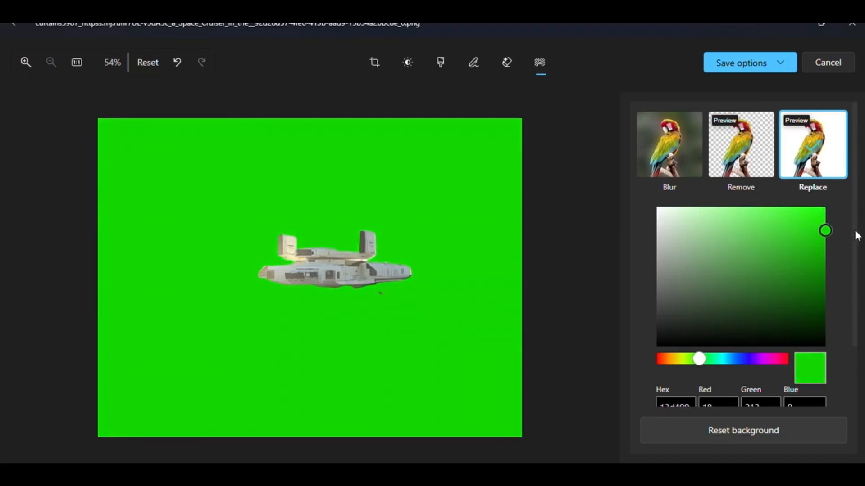
pyautogui.click(739, 67)
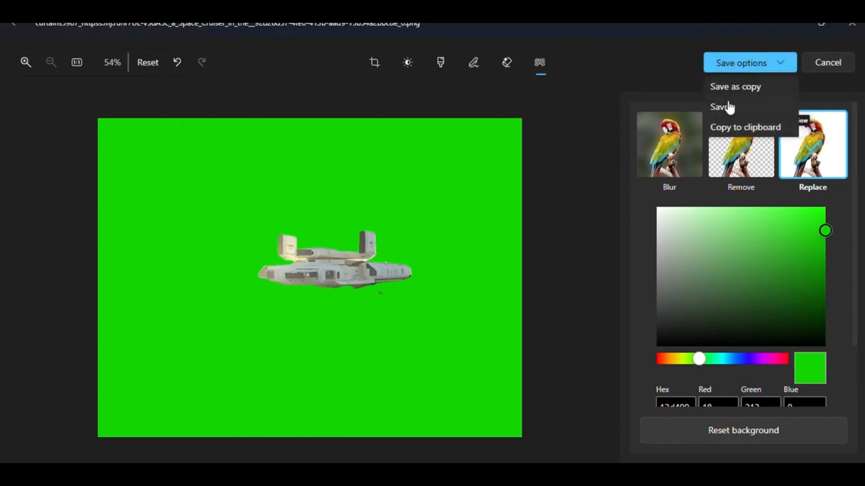
pyautogui.click(721, 108)
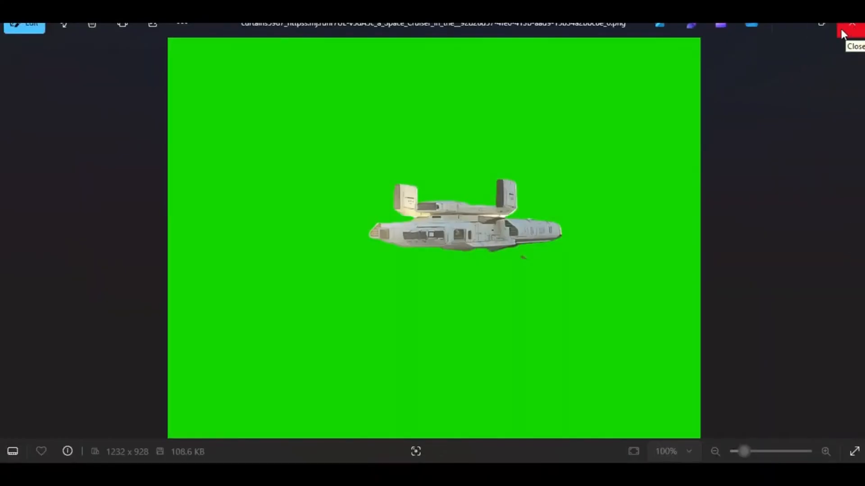
# Put Photos away, check the green-background images in the Downloads folder, and return to Kdenlive
pyautogui.click(822, 24)
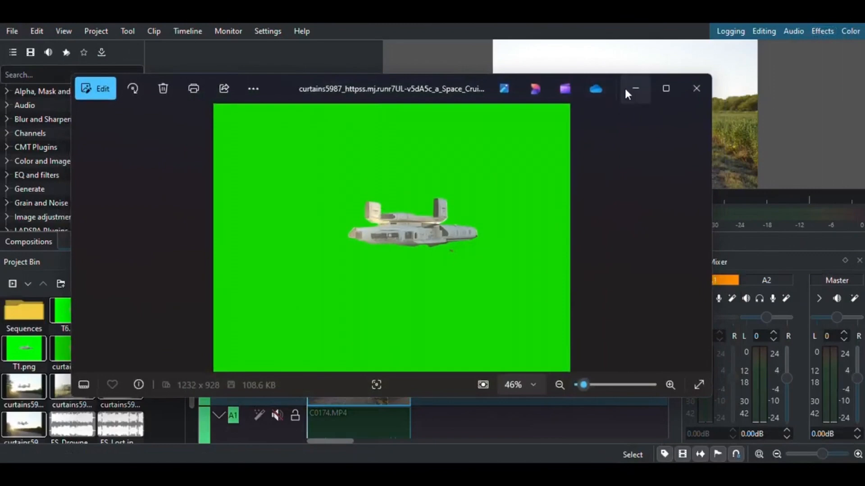
pyautogui.click(626, 89)
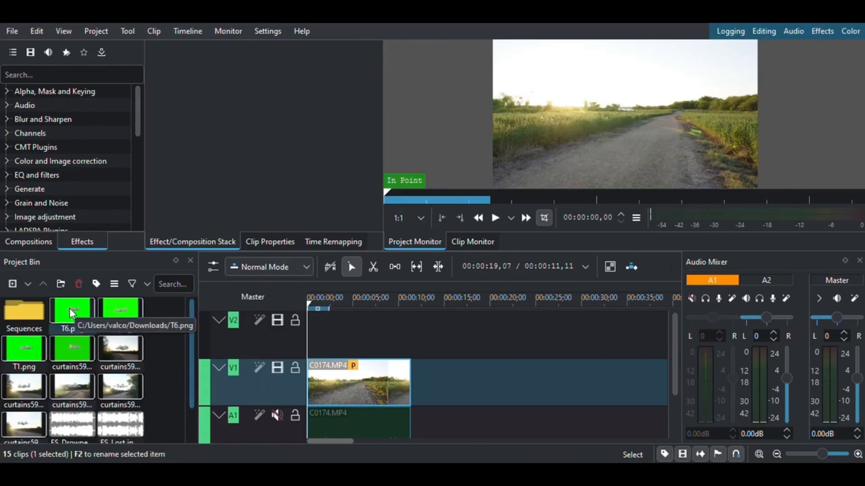
pyautogui.moveTo(280, 473)
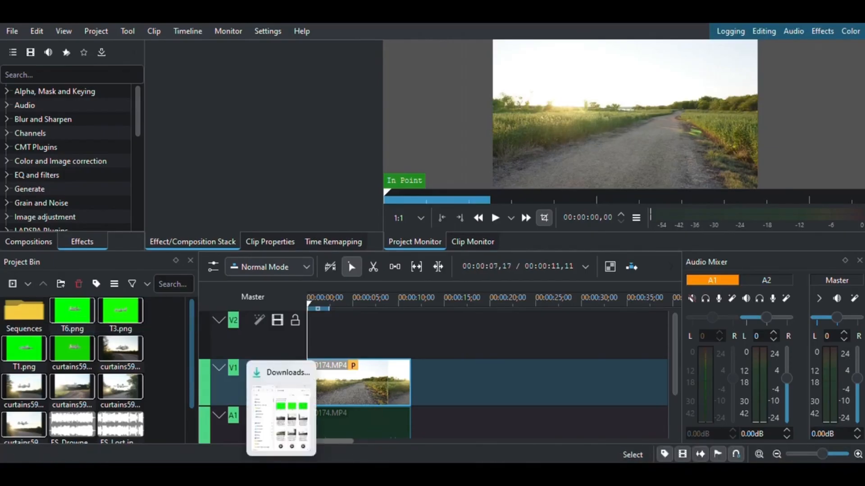
pyautogui.click(295, 430)
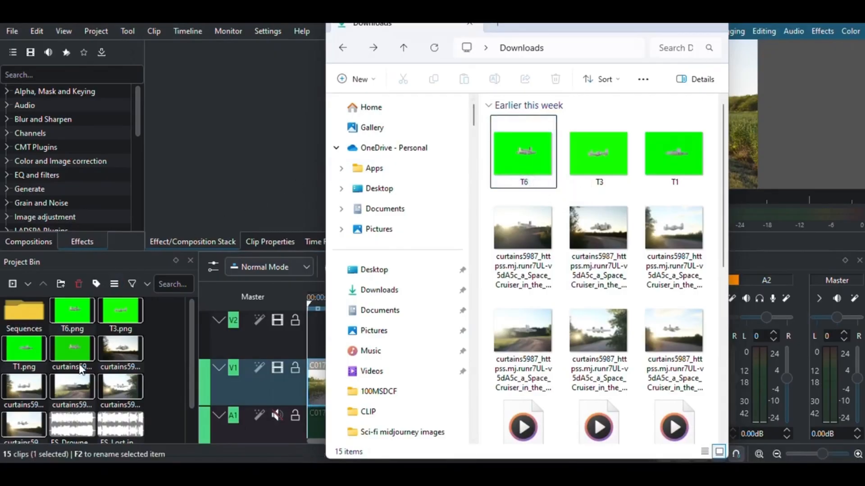
pyautogui.click(64, 351)
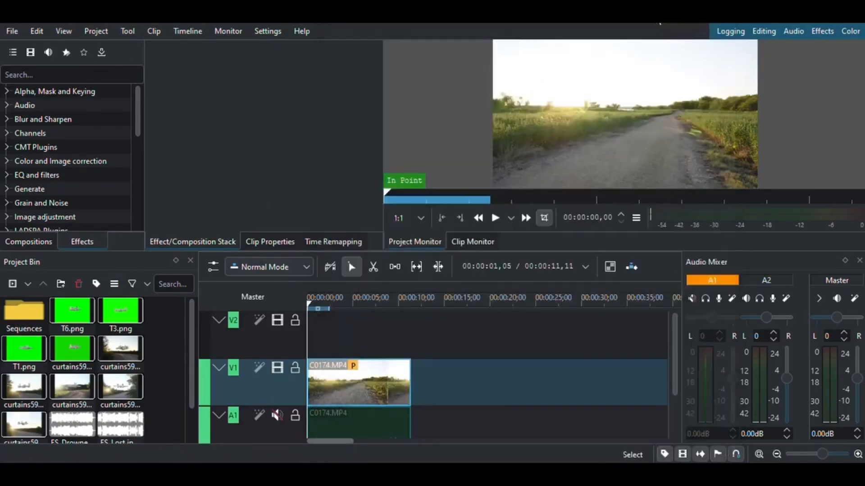
# Lay T6.png on V2 over the full length of the C0174.MP4 clip and search the effects for "chrom"
pyautogui.click(74, 313)
pyautogui.moveTo(74, 313); pyautogui.dragTo(411, 341)
pyautogui.click(353, 340)
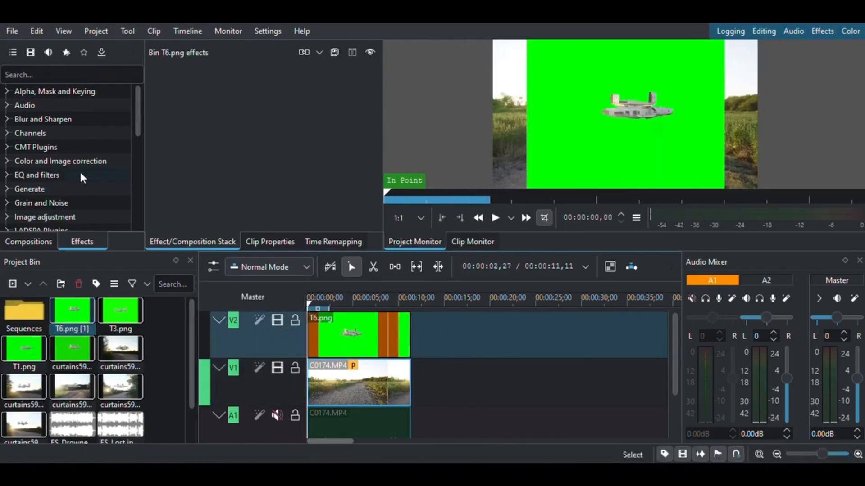
pyautogui.click(65, 72)
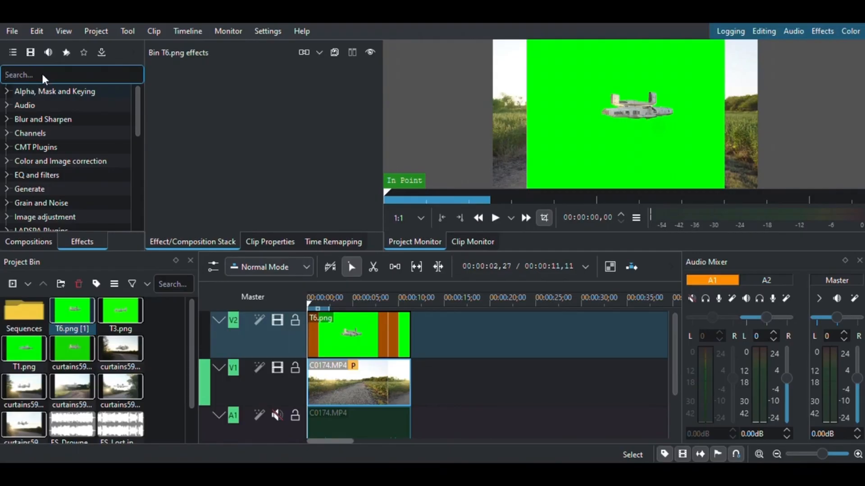
pyautogui.hotkey('ctrl', 'z')
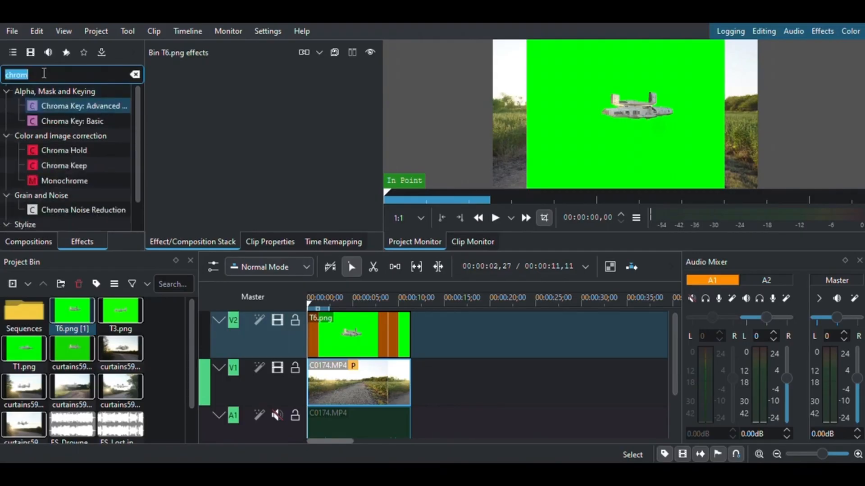
pyautogui.doubleClick(103, 109)
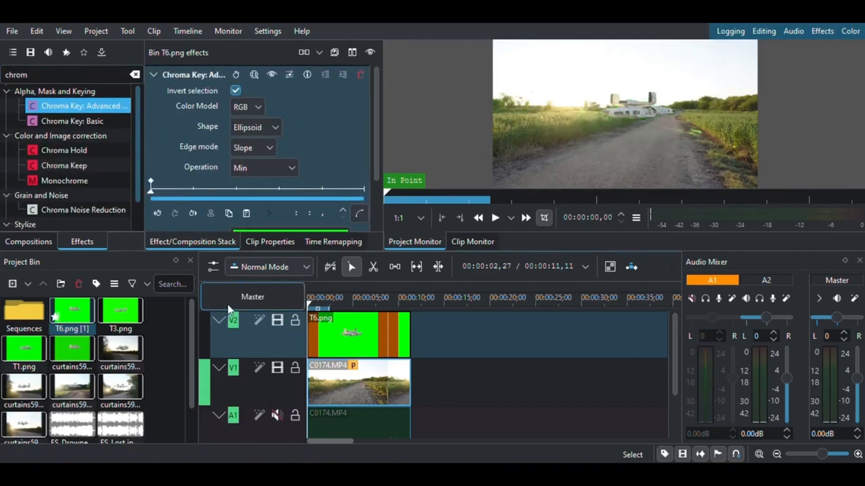
pyautogui.click(40, 32)
pyautogui.click(55, 51)
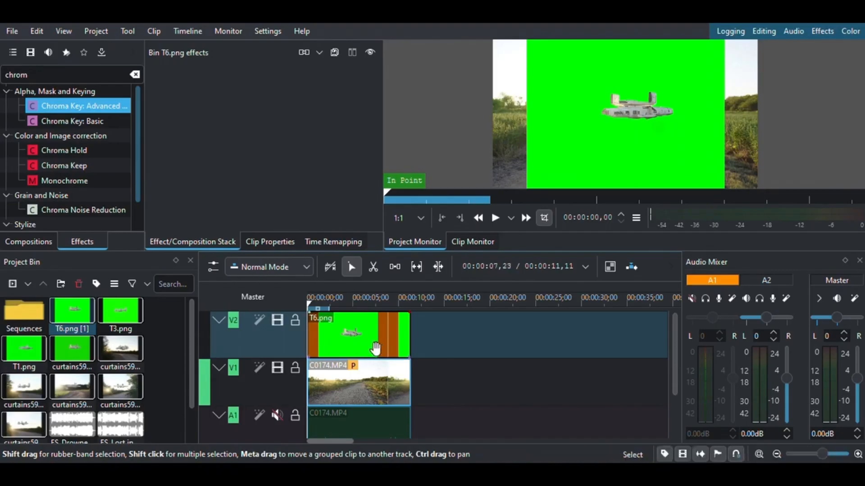
# Apply Chroma Key: Advanced to the T6.png clip on V2, with Soften at 1000 and Red / Hue Delta at 976
pyautogui.click(373, 342)
pyautogui.doubleClick(71, 104)
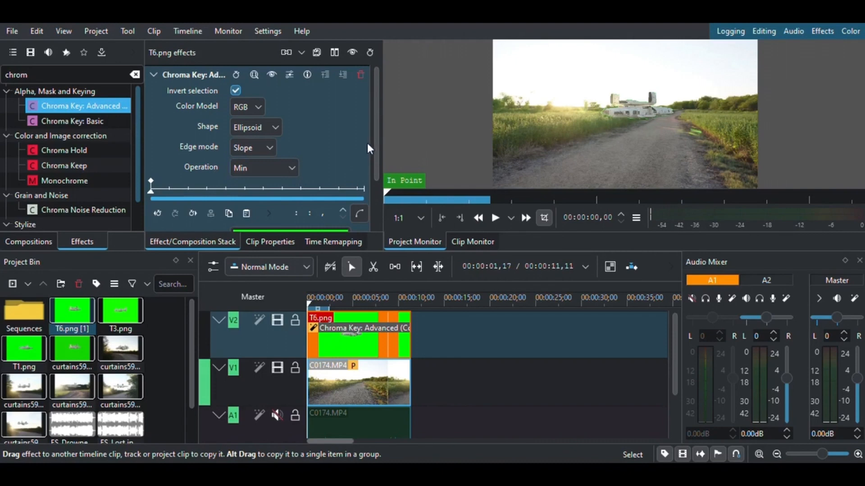
pyautogui.moveTo(380, 137); pyautogui.dragTo(382, 195)
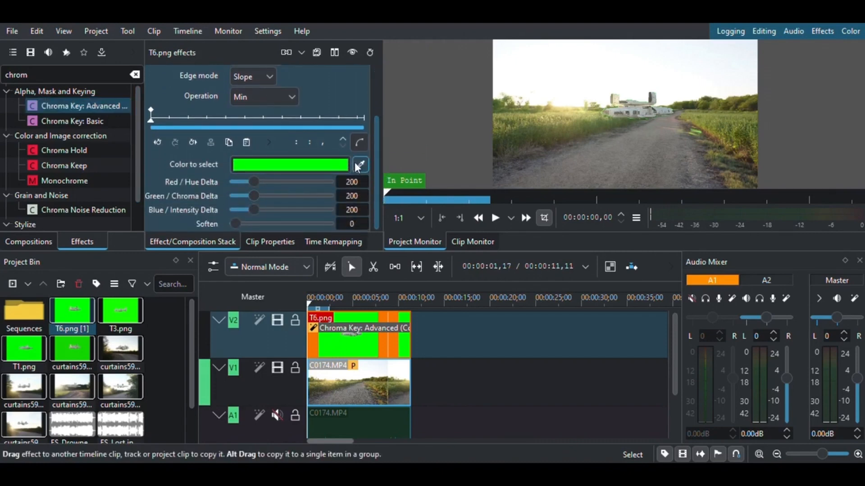
pyautogui.moveTo(235, 224); pyautogui.dragTo(351, 238)
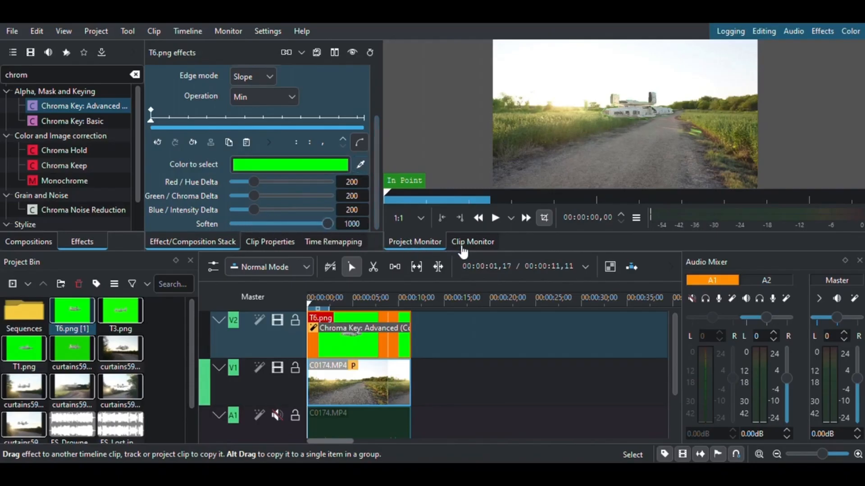
pyautogui.moveTo(256, 184); pyautogui.dragTo(329, 185)
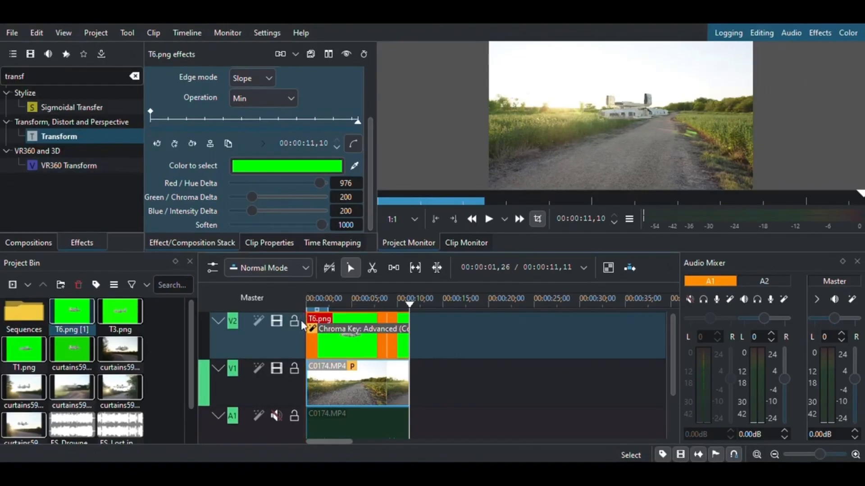
# Add the Transform effect to the T6.png clip and raise the spaceship into the sky at about X 30, Y -270
pyautogui.keyDown('shift'); pyautogui.click(347, 391); pyautogui.keyUp('shift')
pyautogui.click(353, 347)
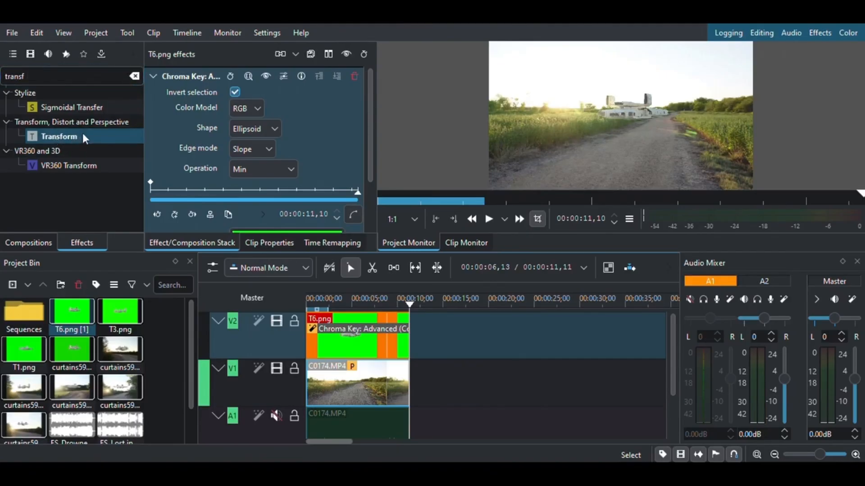
pyautogui.moveTo(79, 137); pyautogui.dragTo(252, 144)
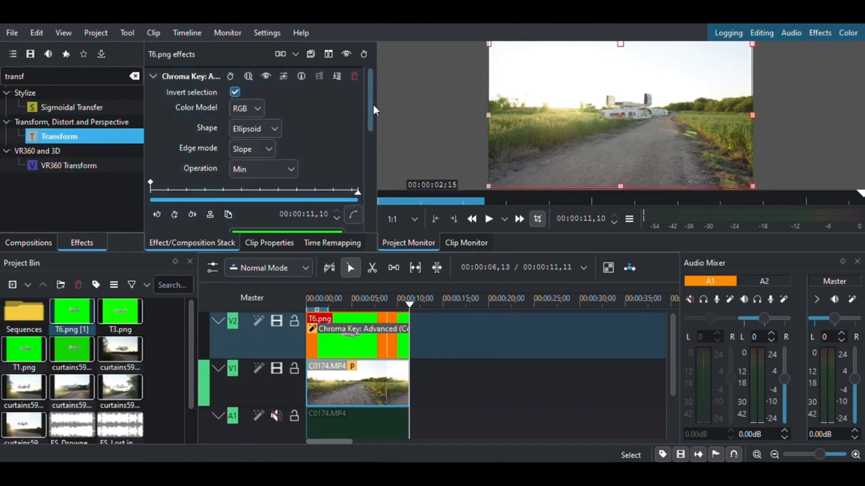
pyautogui.moveTo(371, 121); pyautogui.dragTo(366, 218)
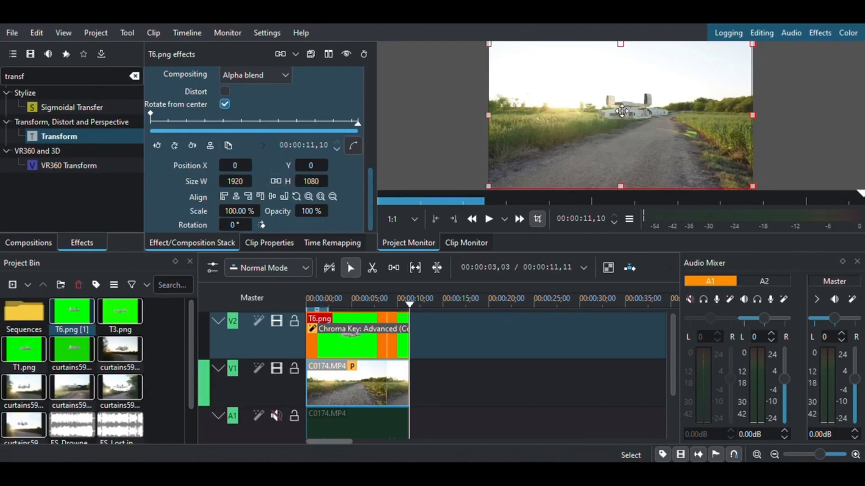
pyautogui.moveTo(621, 116); pyautogui.dragTo(624, 79)
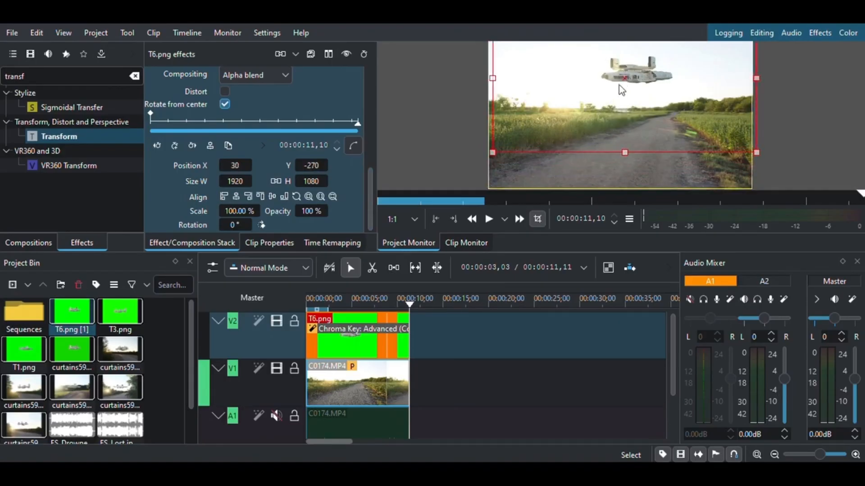
# Animate the Transform with a keyframe at 00:00:11,03 that shifts the spaceship sideways to about X -258, Y -260
pyautogui.moveTo(415, 299); pyautogui.dragTo(276, 307)
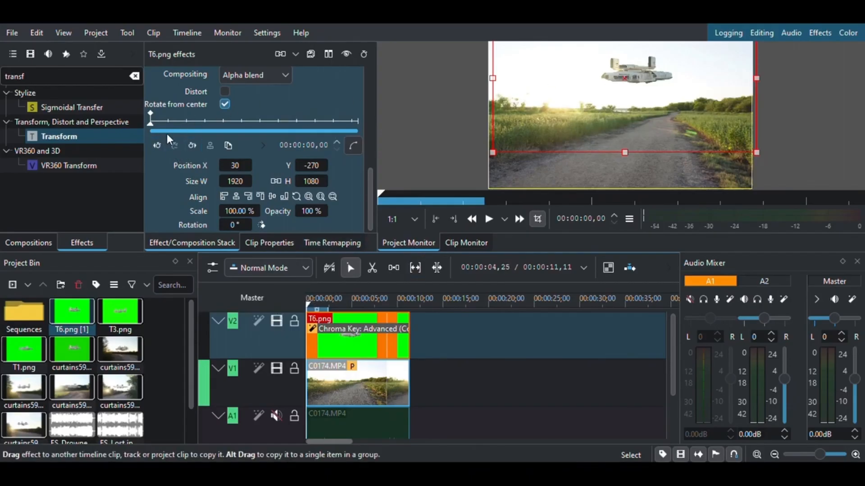
pyautogui.press('Right')
pyautogui.click(174, 145)
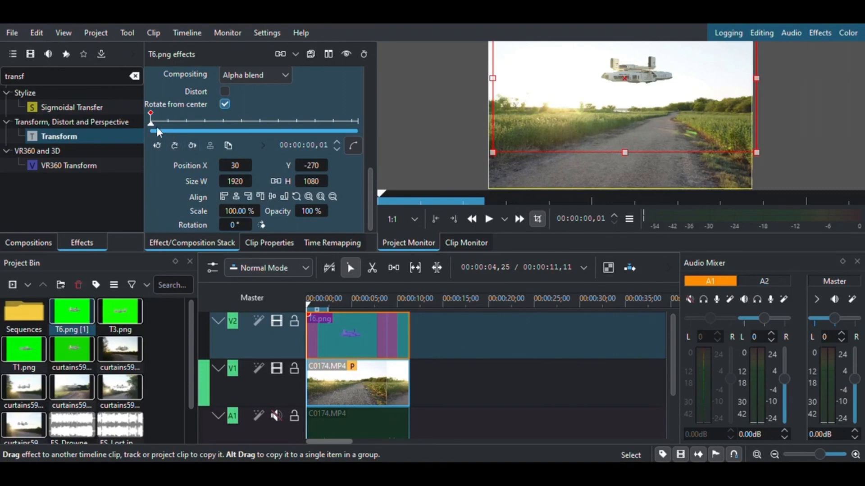
pyautogui.moveTo(150, 123); pyautogui.dragTo(354, 113)
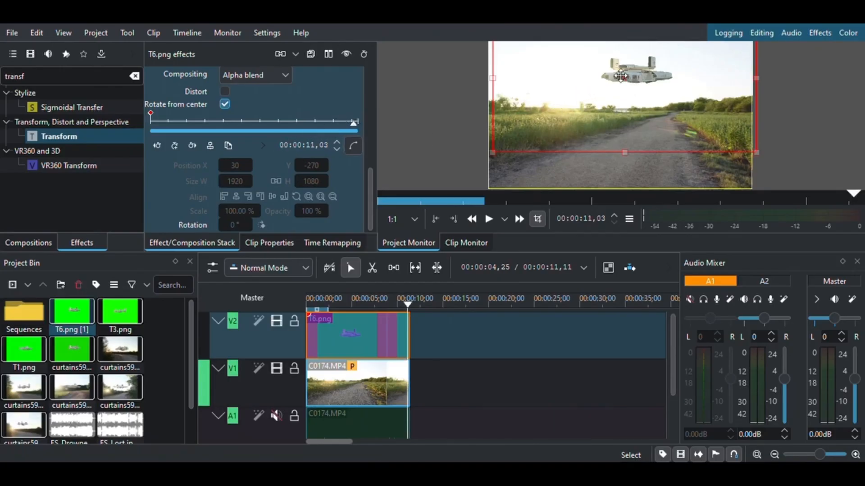
pyautogui.moveTo(624, 74); pyautogui.dragTo(583, 81)
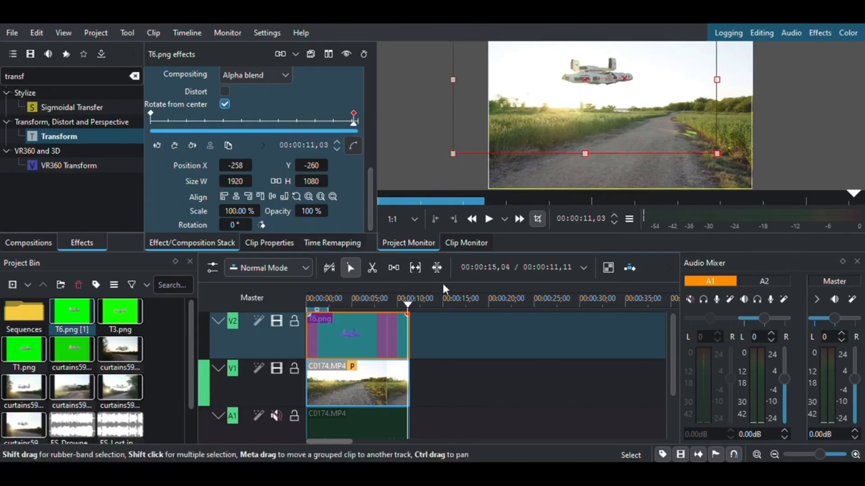
# Play back the spaceship's movement from the start, deselect the clip and return the playhead near the beginning
pyautogui.moveTo(407, 304); pyautogui.dragTo(262, 309)
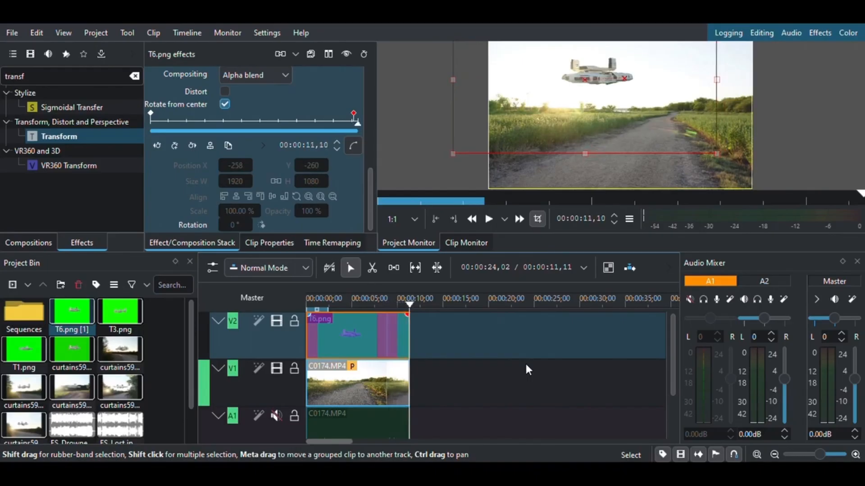
pyautogui.click(458, 384)
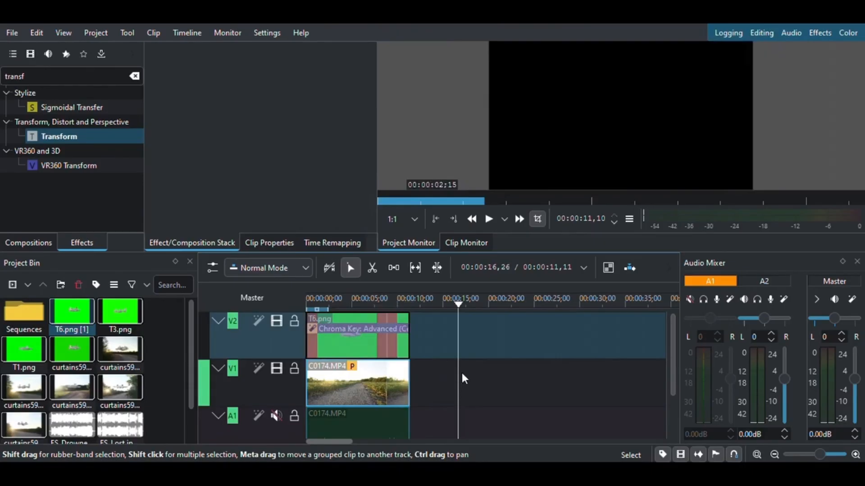
pyautogui.moveTo(356, 309); pyautogui.dragTo(307, 315)
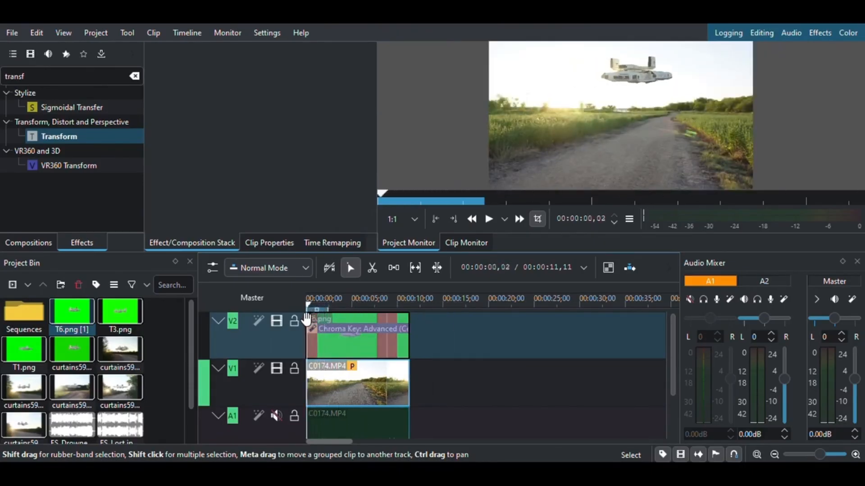
# Insert a new video track above V2
pyautogui.rightClick(262, 340)
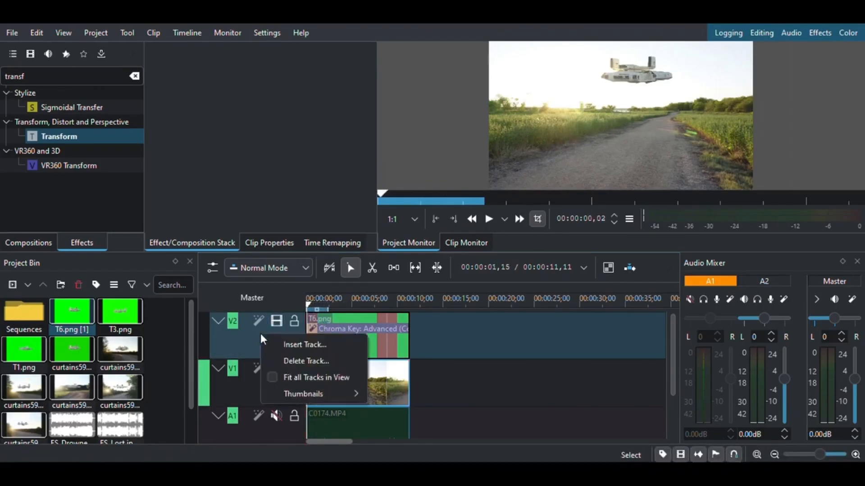
pyautogui.click(304, 344)
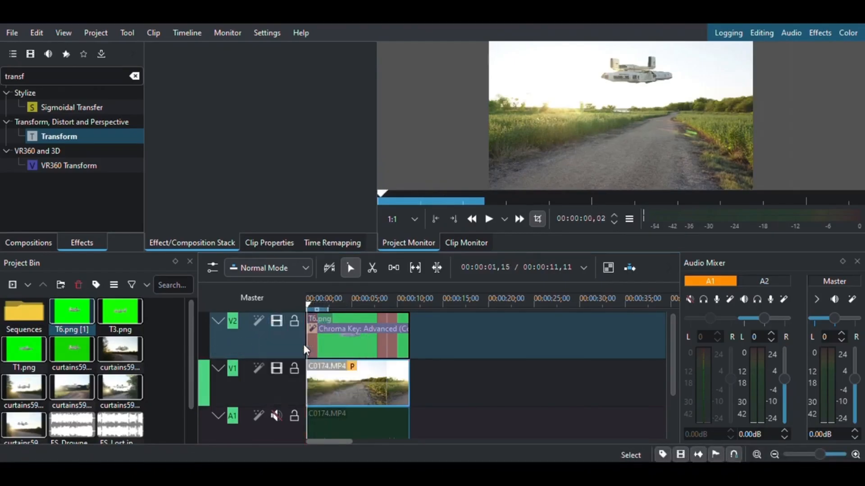
pyautogui.click(538, 278)
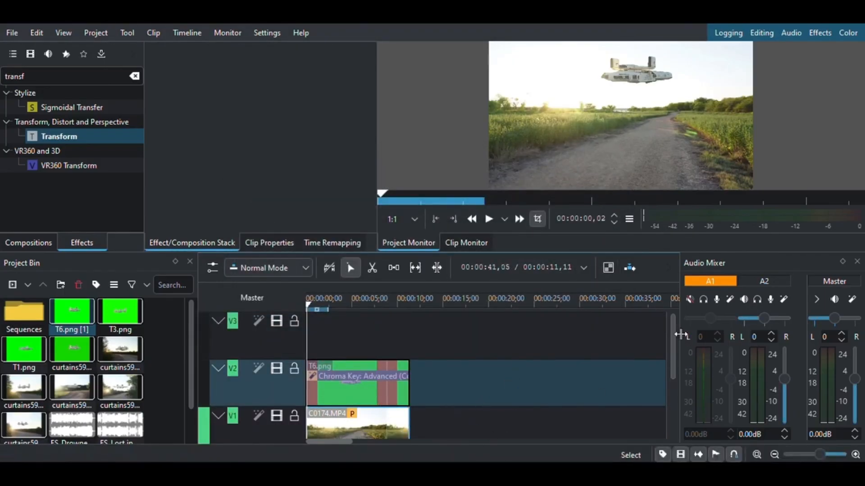
# Insert one new audio track under A2
pyautogui.moveTo(672, 338); pyautogui.dragTo(667, 414)
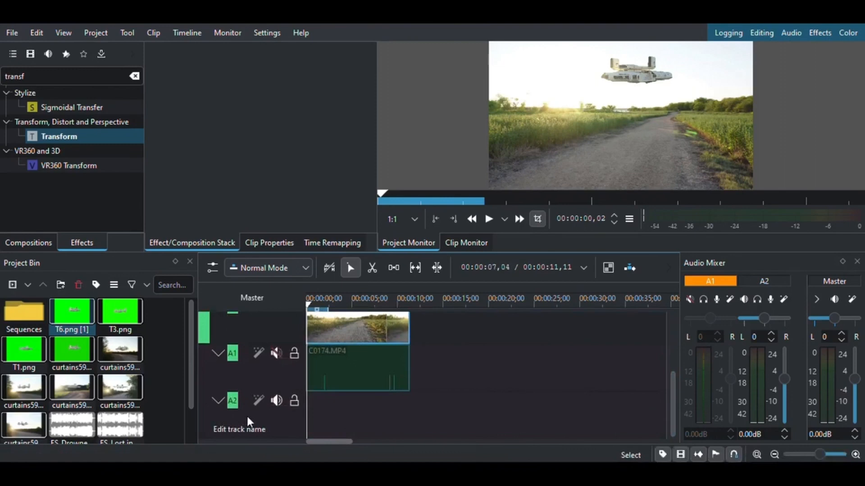
pyautogui.rightClick(269, 415)
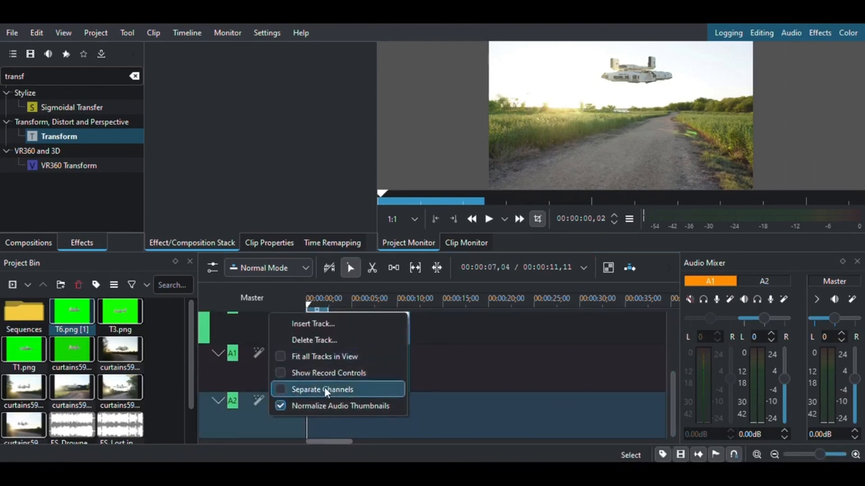
pyautogui.click(323, 324)
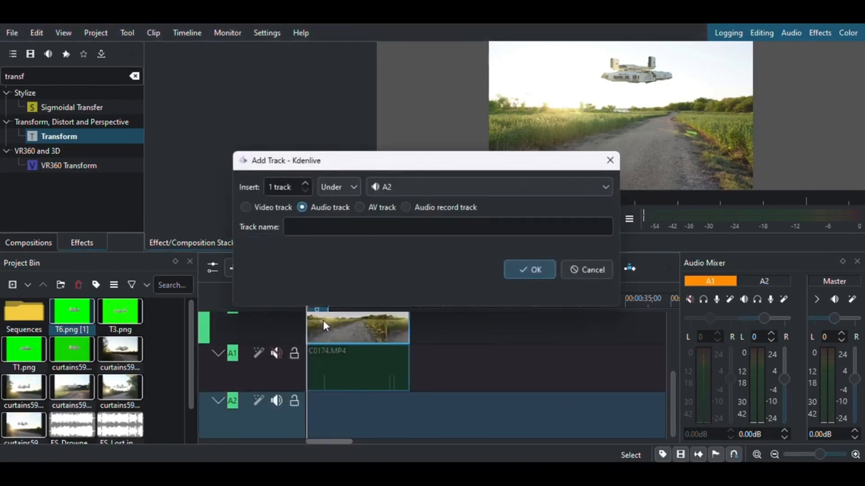
pyautogui.click(531, 270)
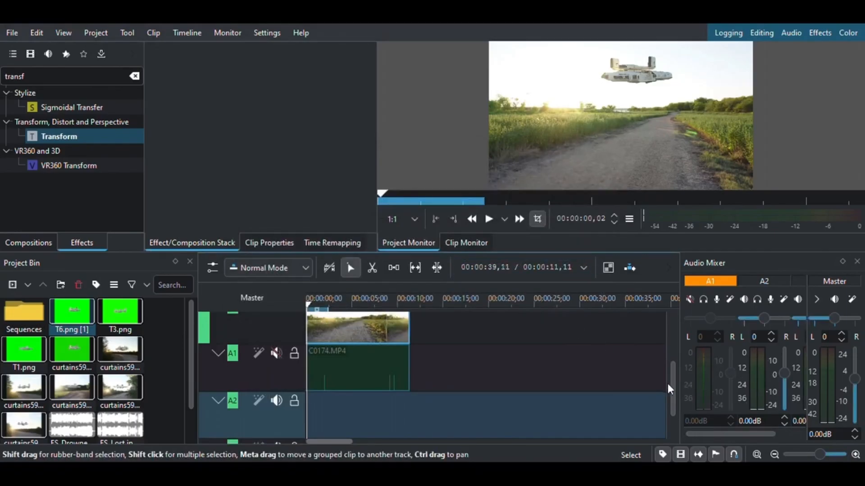
# Copy the C0174.MP4 clip from V1, paste it at the start of V3 and return the playhead to 00:00:00,00
pyautogui.moveTo(673, 388); pyautogui.dragTo(670, 316)
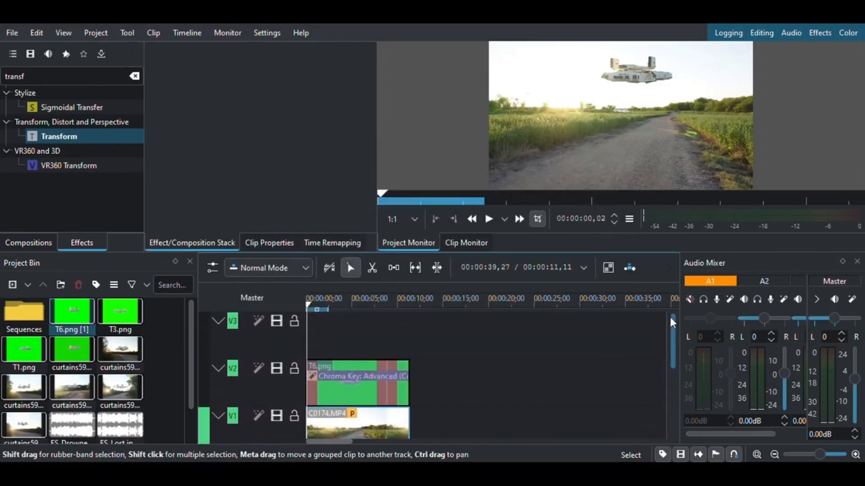
pyautogui.rightClick(372, 426)
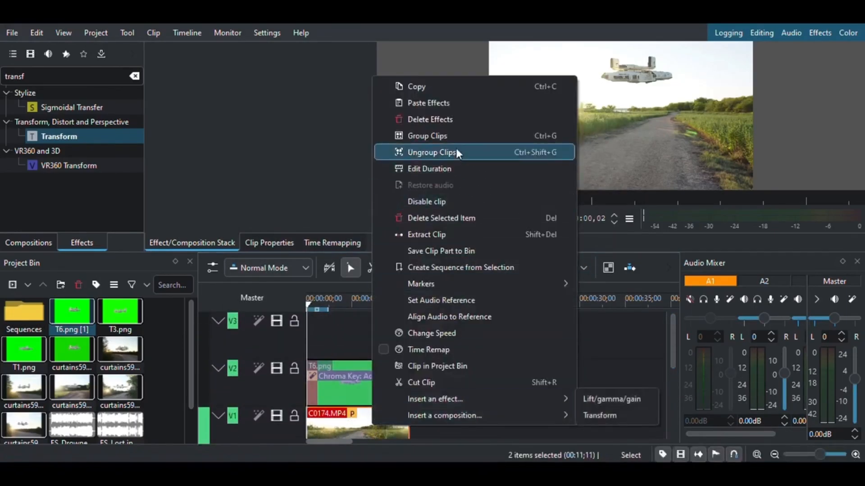
pyautogui.click(422, 88)
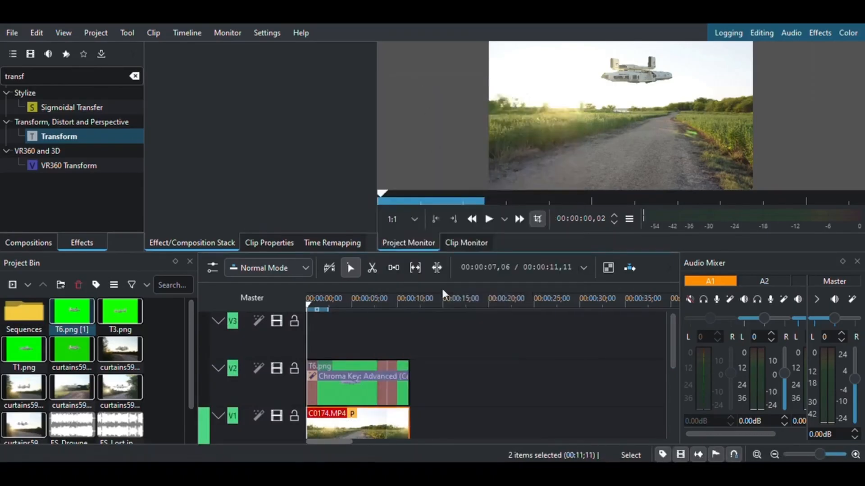
pyautogui.click(308, 306)
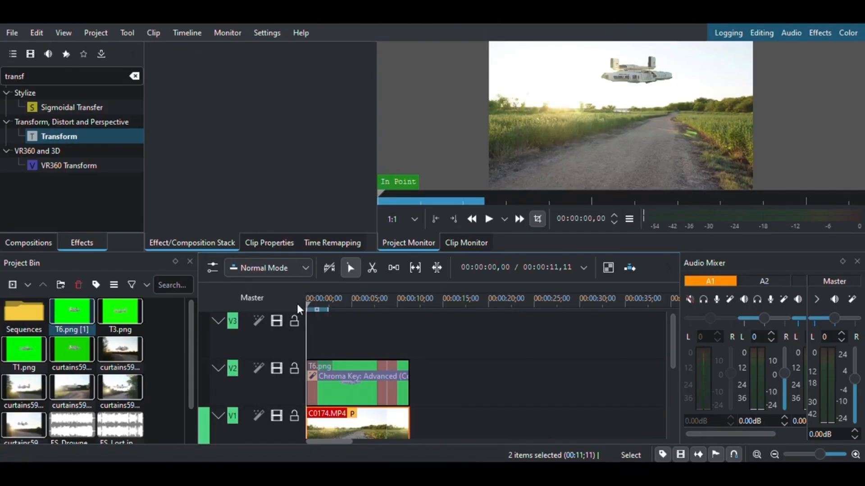
pyautogui.rightClick(317, 324)
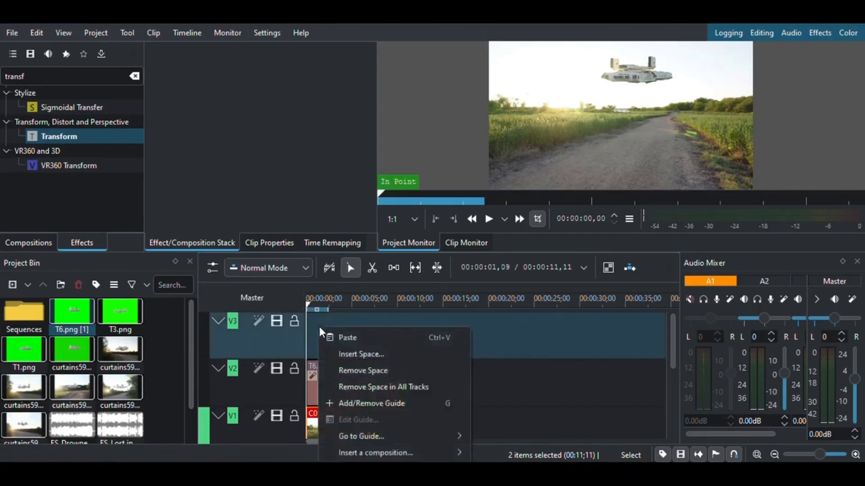
pyautogui.click(350, 338)
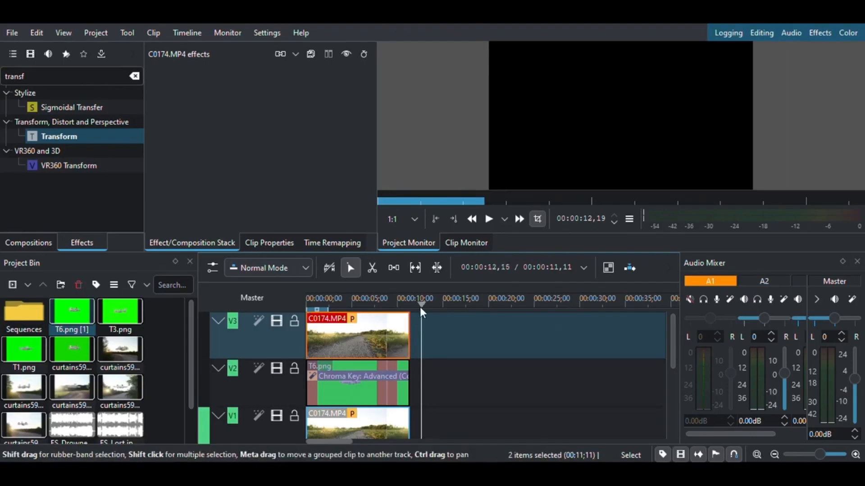
pyautogui.click(420, 307)
pyautogui.moveTo(419, 307); pyautogui.dragTo(296, 314)
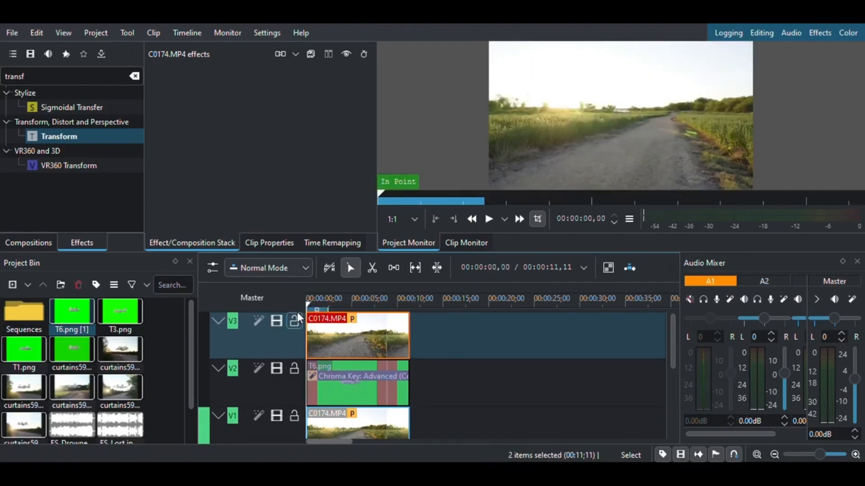
# Search the effects for "trans" and add the Transparency effect to the C0174.MP4 clip on V3
pyautogui.click(349, 393)
pyautogui.click(355, 338)
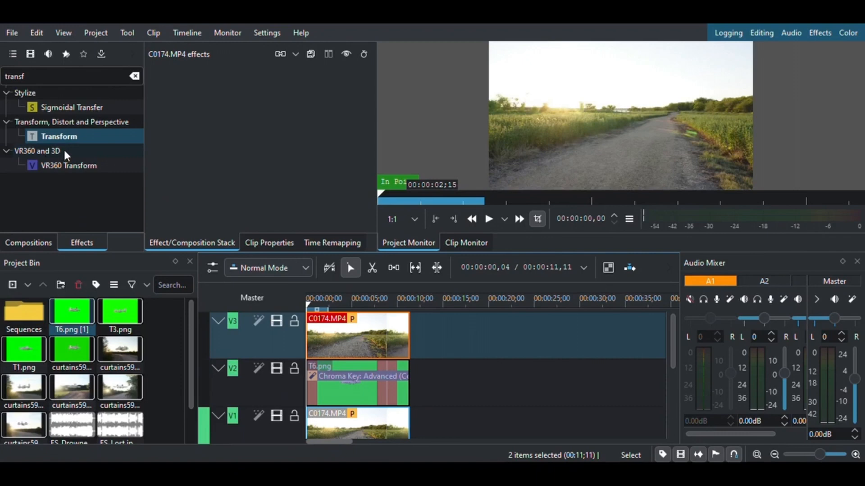
pyautogui.click(39, 80)
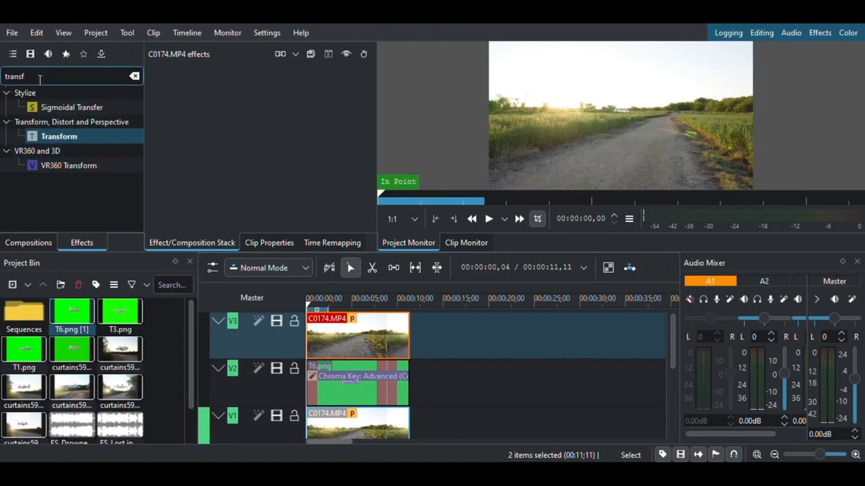
pyautogui.press('BackSpace')
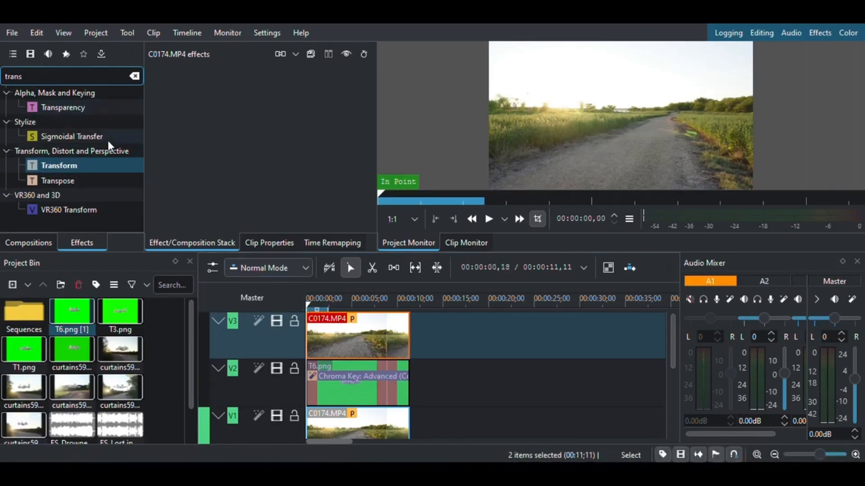
pyautogui.doubleClick(69, 106)
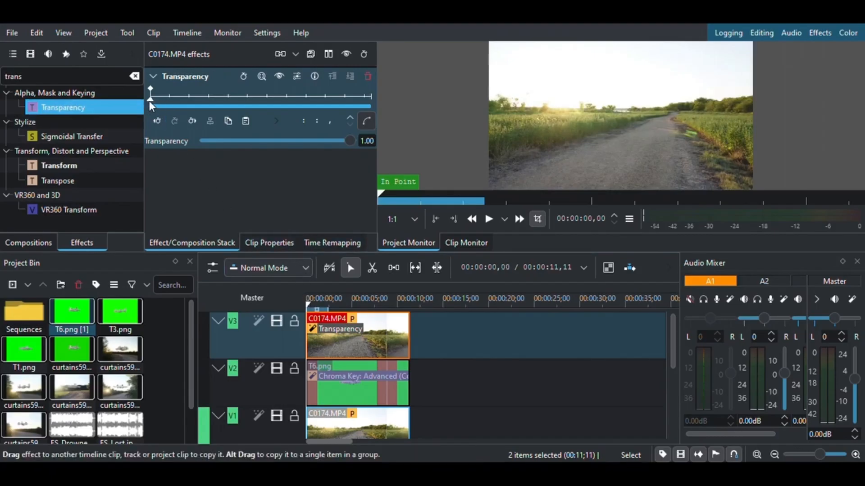
# Lower the V3 clip's Transparency to about 0.22 so the spaceship blends with the sky, and play back the composite
pyautogui.moveTo(351, 141); pyautogui.dragTo(256, 148)
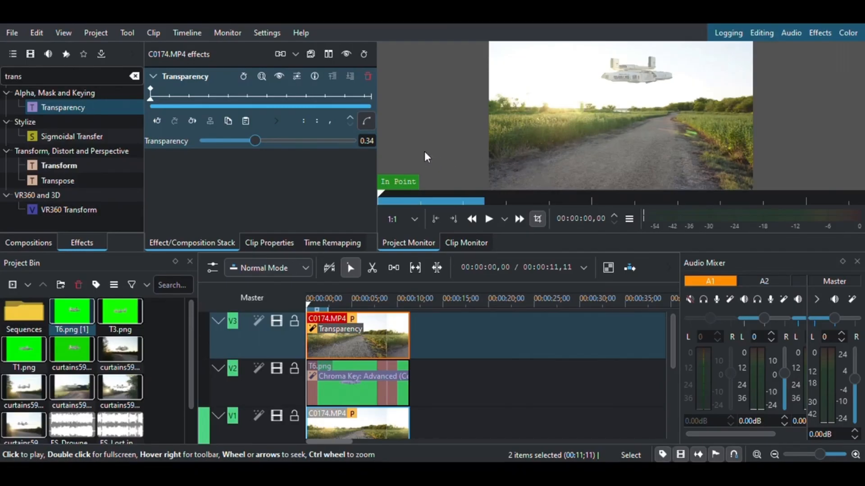
pyautogui.moveTo(257, 145)
pyautogui.mouseDown()
pyautogui.moveTo(293, 145)
pyautogui.moveTo(262, 146)
pyautogui.mouseUp()
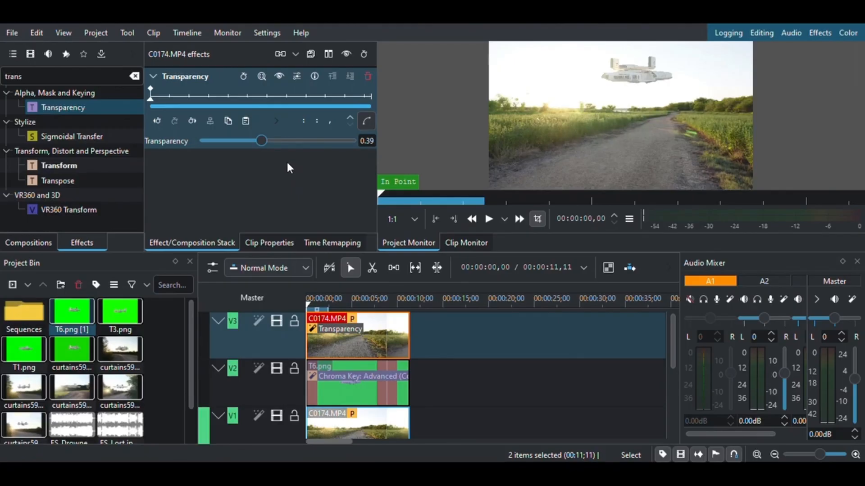
pyautogui.moveTo(261, 145); pyautogui.dragTo(236, 146)
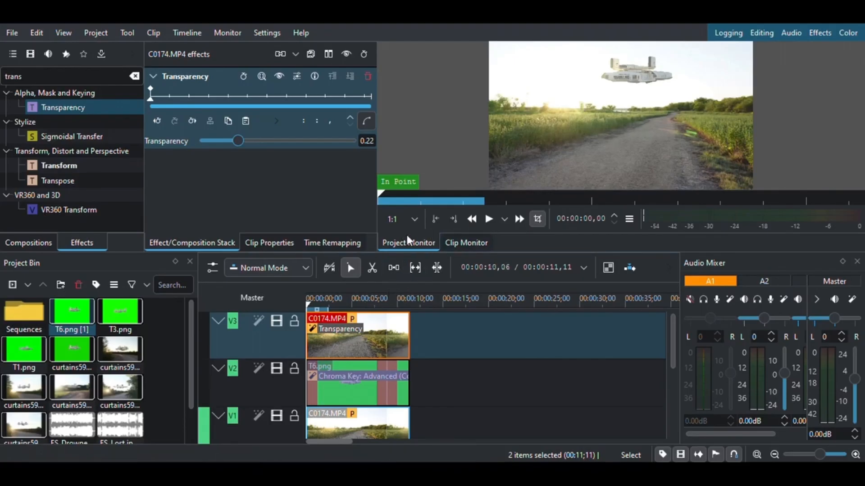
pyautogui.click(487, 219)
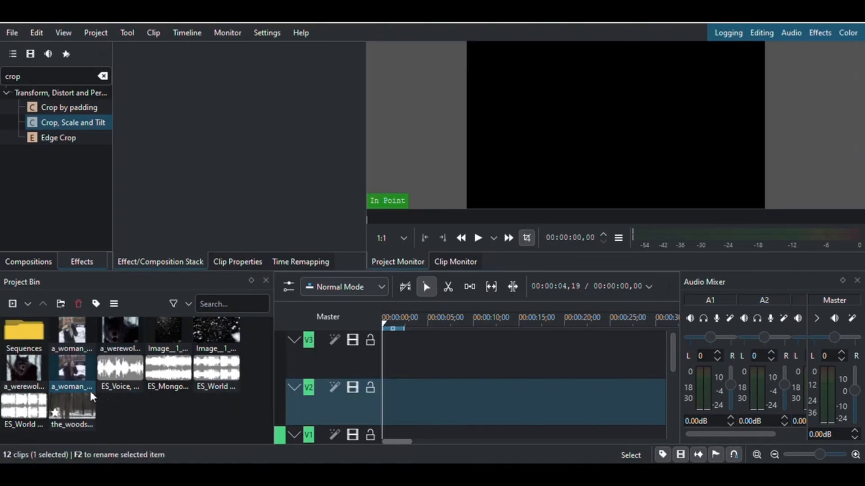
# Place the woods clip from the project bin at the start of track V2
pyautogui.moveTo(72, 410); pyautogui.dragTo(382, 398)
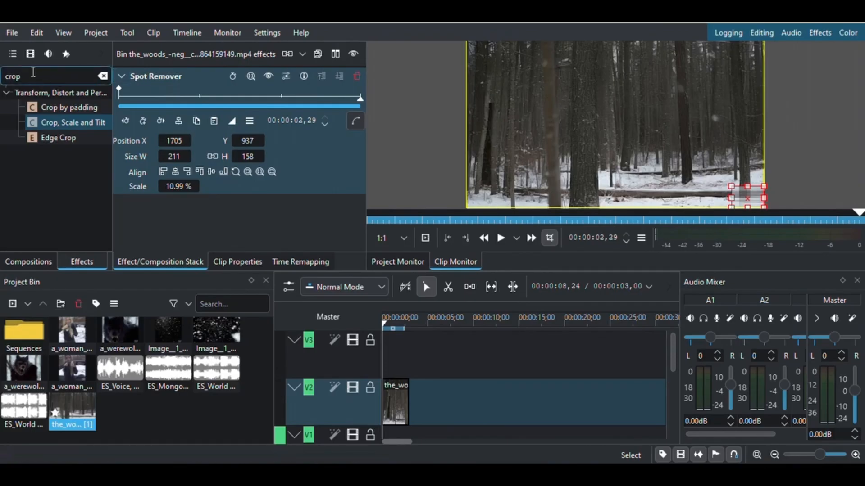
# Look up the Spot Remover effect by searching the effects for "remov", and clear the search text
pyautogui.click(33, 73)
pyautogui.press('BackSpace')
pyautogui.press('BackSpace')
pyautogui.press('BackSpace')
pyautogui.press('BackSpace')
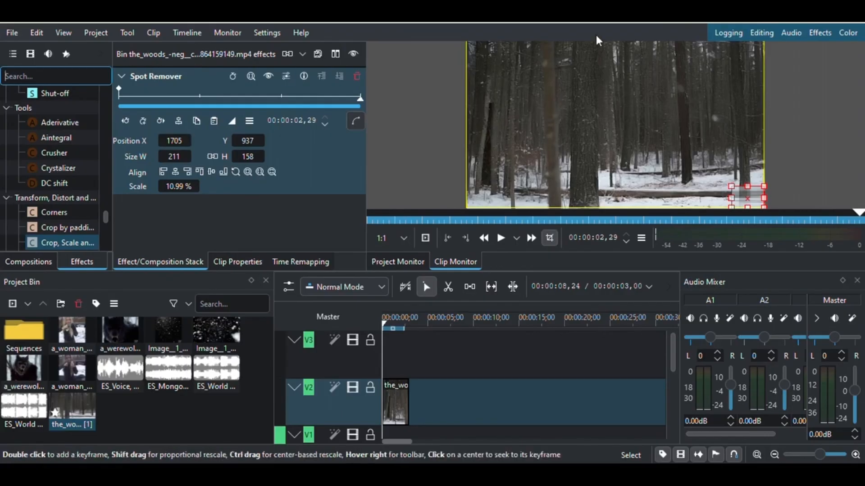
pyautogui.write('re')
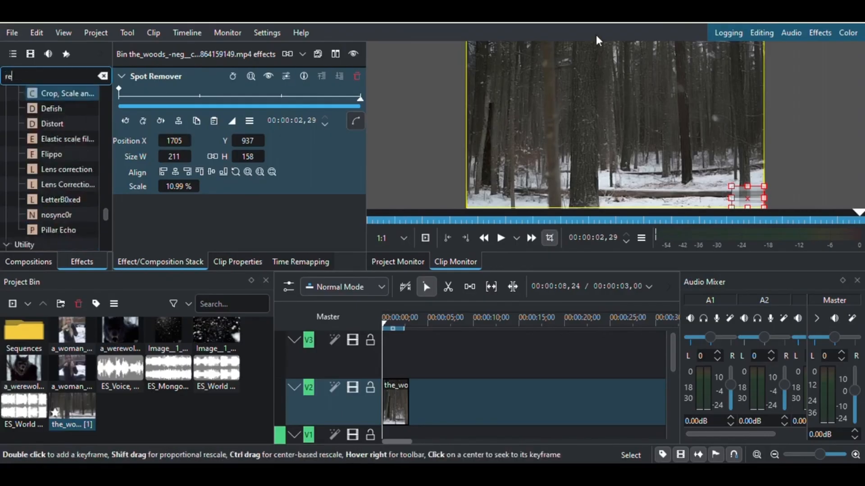
pyautogui.write('o')
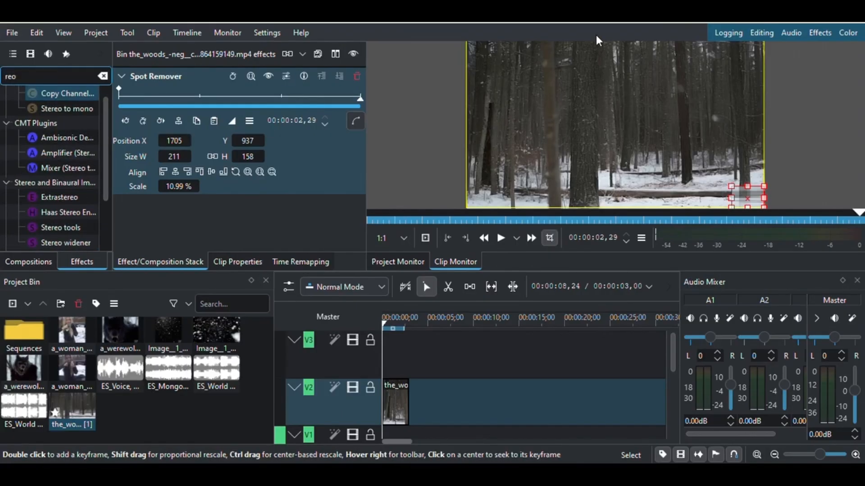
pyautogui.press('BackSpace')
pyautogui.write('mov')
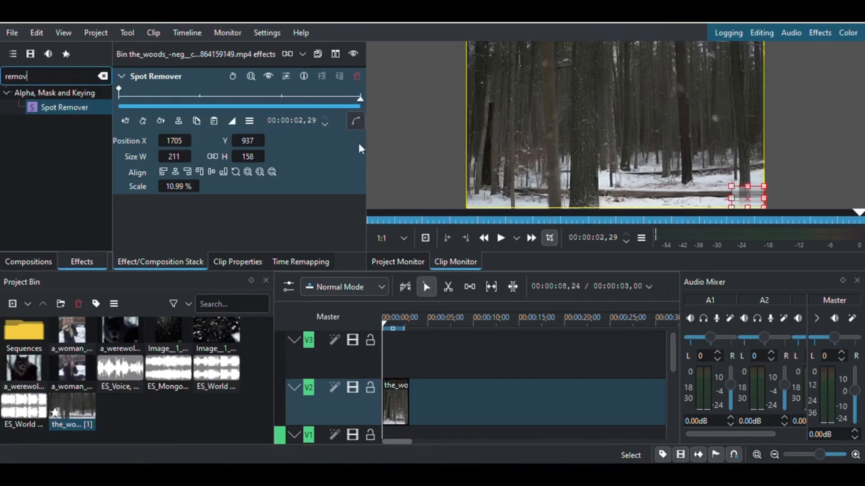
pyautogui.doubleClick(2, 78)
pyautogui.press('BackSpace')
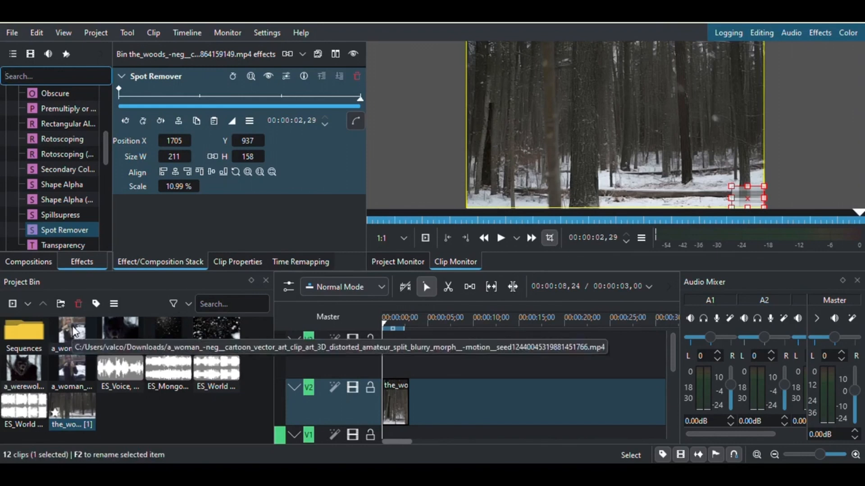
# Place the clip of the woman aiming a shotgun directly after the woods clip on V2 and scrub to about 00:00:04,09
pyautogui.moveTo(72, 374); pyautogui.dragTo(422, 395)
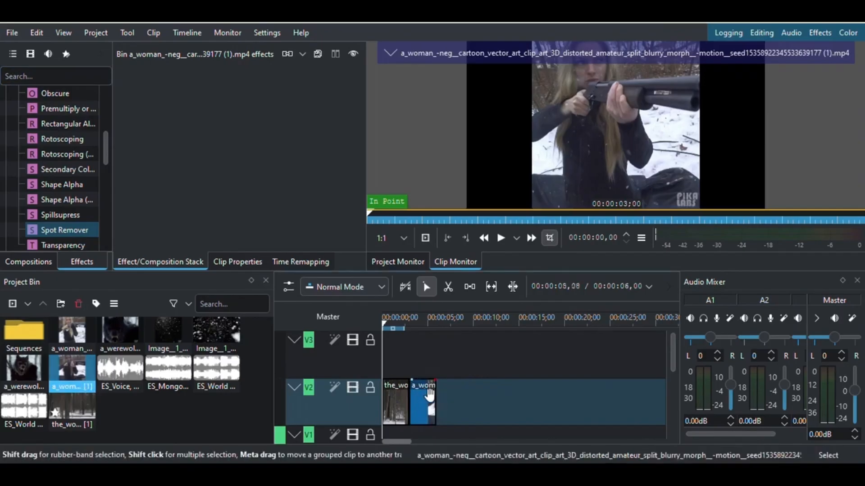
pyautogui.click(416, 329)
pyautogui.moveTo(417, 328)
pyautogui.mouseDown()
pyautogui.moveTo(435, 328)
pyautogui.moveTo(422, 328)
pyautogui.mouseUp()
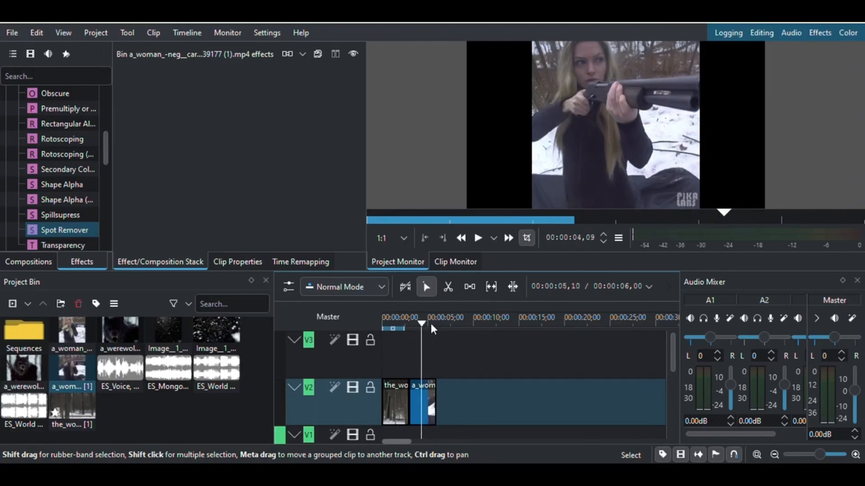
# Step frame by frame through the woman's clip and park the playhead at 00:00:05,08
pyautogui.press('Right')
pyautogui.press('Right')
pyautogui.press('Right')
pyautogui.press('Right')
pyautogui.press('Right')
pyautogui.press('Right')
pyautogui.press('Right')
pyautogui.press('Right')
pyautogui.press('Right')
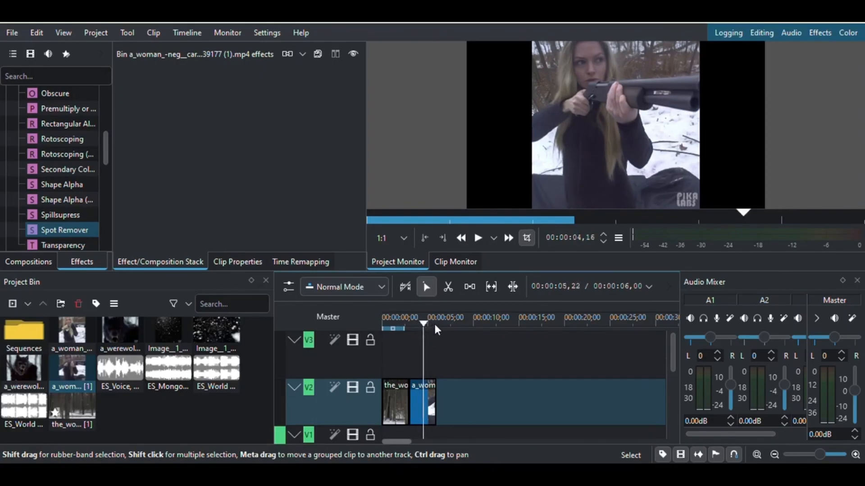
pyautogui.press('Right')
pyautogui.press('Right')
pyautogui.press('Right')
pyautogui.press('Right')
pyautogui.press('Right')
pyautogui.press('Right')
pyautogui.press('Right')
pyautogui.press('Right')
pyautogui.press('Right')
pyautogui.press('Right')
pyautogui.press('Right')
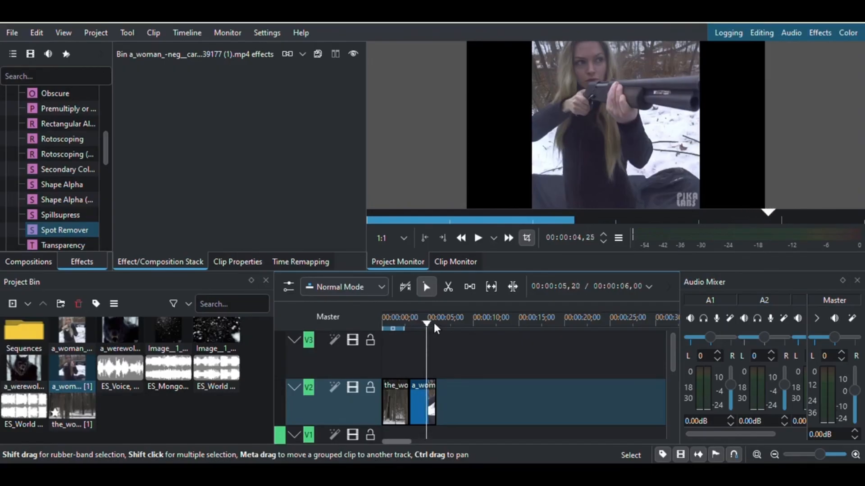
pyautogui.press('Right')
pyautogui.press('Right')
pyautogui.press('Right')
pyautogui.press('Right')
pyautogui.press('Right')
pyautogui.press('Right')
pyautogui.press('Right')
pyautogui.press('Right')
pyautogui.press('Right')
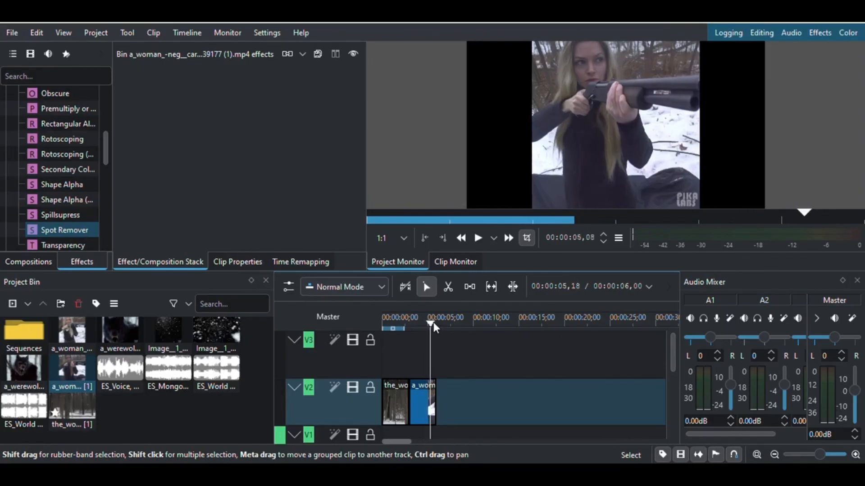
pyautogui.press('Right')
pyautogui.press('Right')
pyautogui.press('Right')
pyautogui.press('Right')
pyautogui.press('Right')
pyautogui.press('Right')
pyautogui.press('Right')
pyautogui.press('Right')
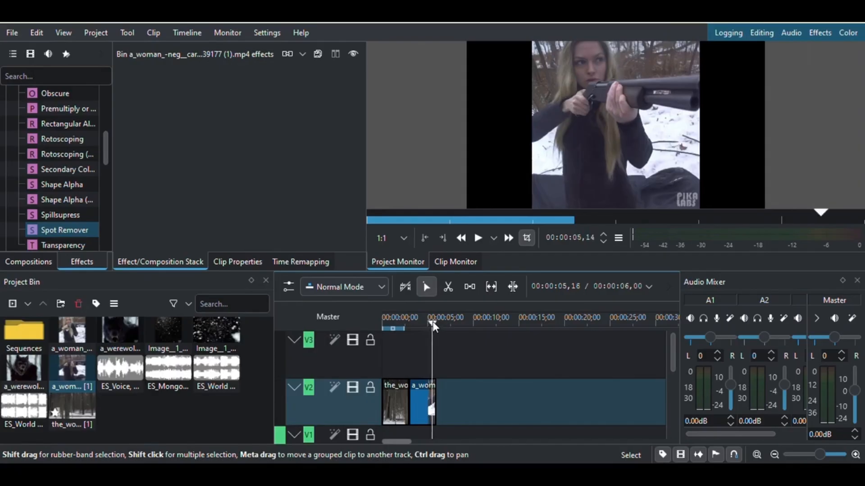
pyautogui.press('Left')
pyautogui.press('Left')
pyautogui.press('Left')
pyautogui.press('Left')
pyautogui.press('Left')
pyautogui.press('Left')
pyautogui.press('Left')
pyautogui.press('Left')
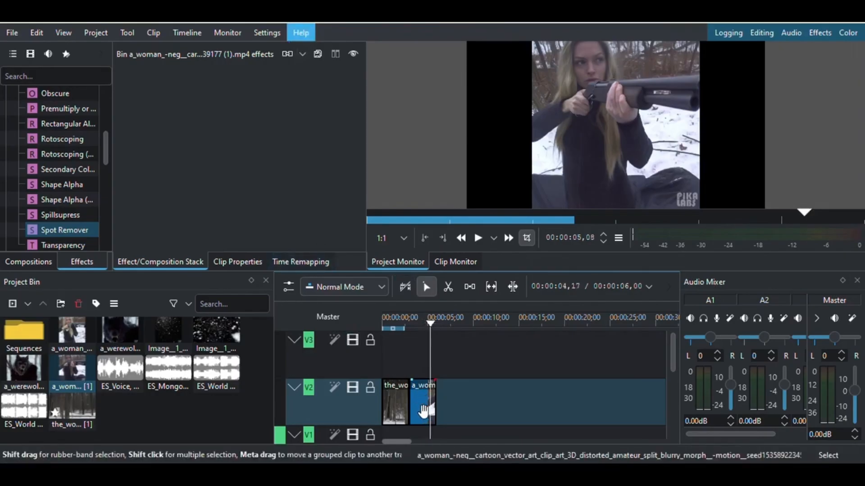
# Split the woman's clip on V2 at 00:00:05,08 with the Razor tool and move the playhead to the timeline's end
pyautogui.click(423, 405)
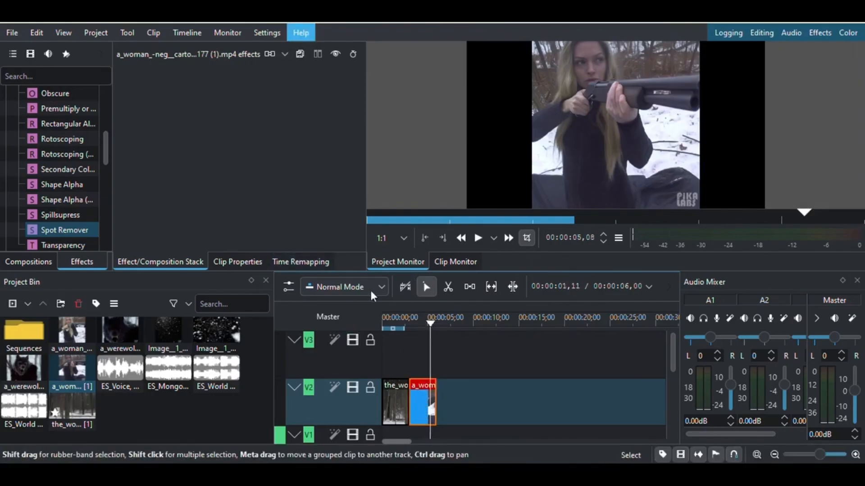
pyautogui.click(448, 287)
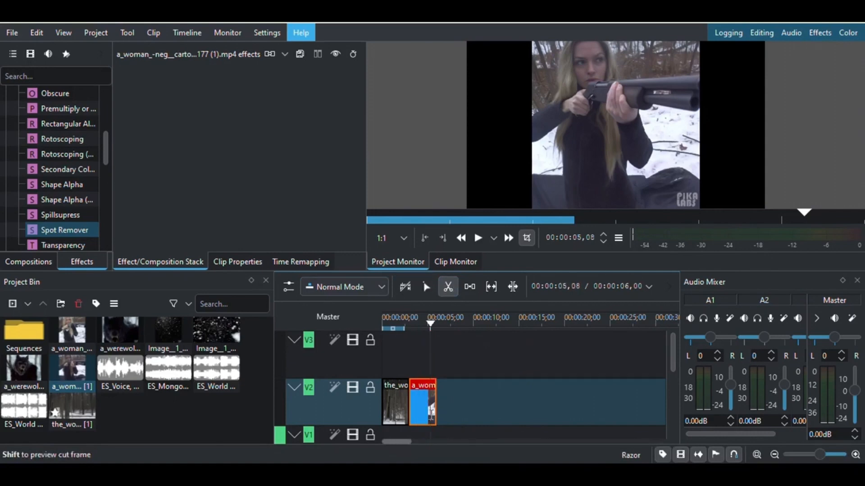
pyautogui.click(430, 408)
pyautogui.press('End')
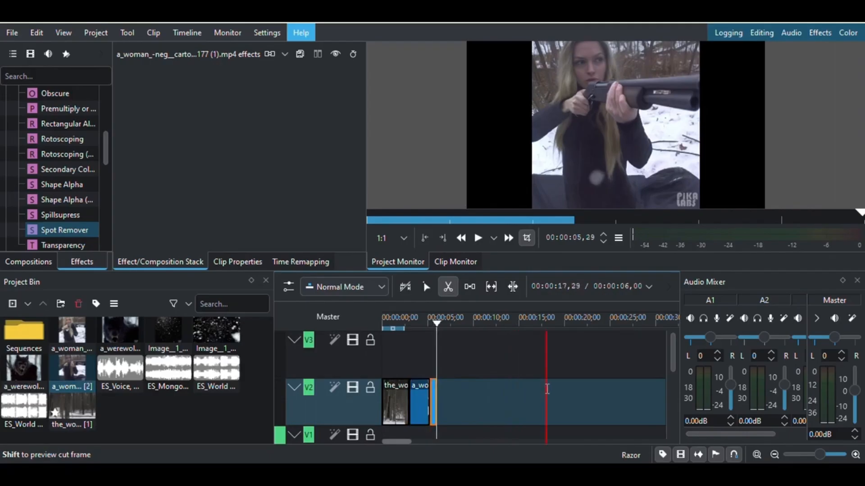
# Delete the leftover piece of the woman's clip after the cut on V2 and move the playhead to 00:00:03,07
pyautogui.press('Delete')
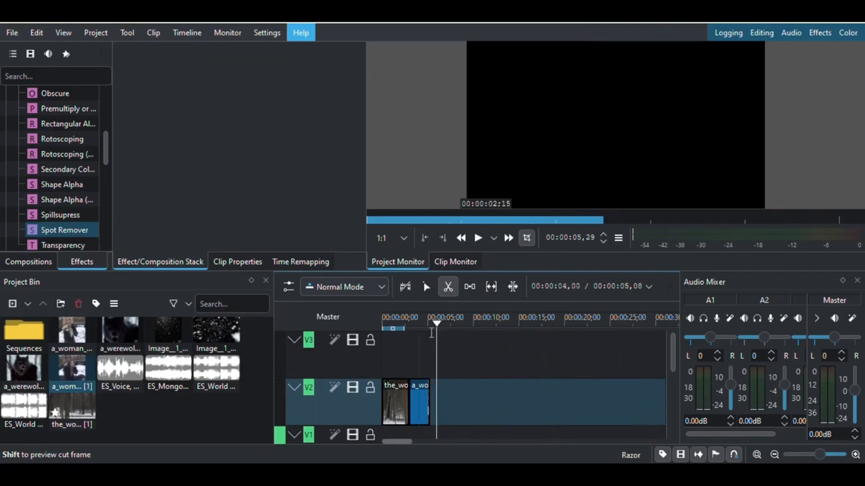
pyautogui.moveTo(437, 321); pyautogui.dragTo(413, 333)
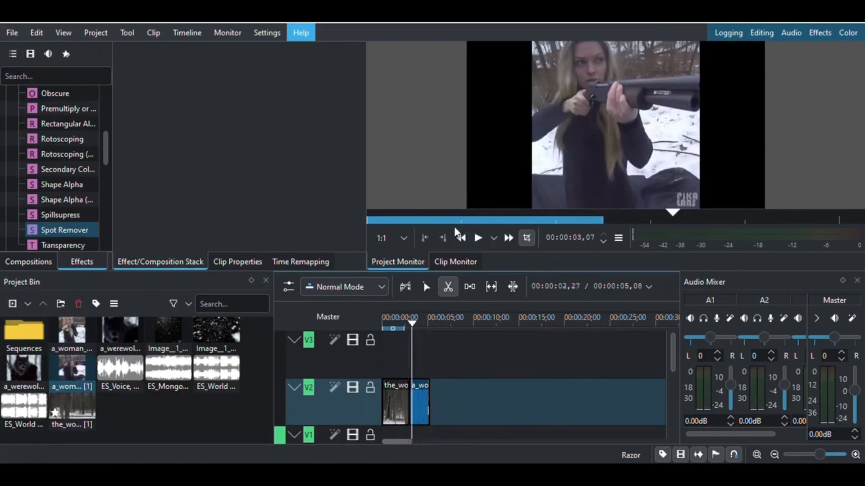
# Search the effects for "crop" and apply Crop, Scale and Tilt to the woman's clip on V2
pyautogui.click(427, 289)
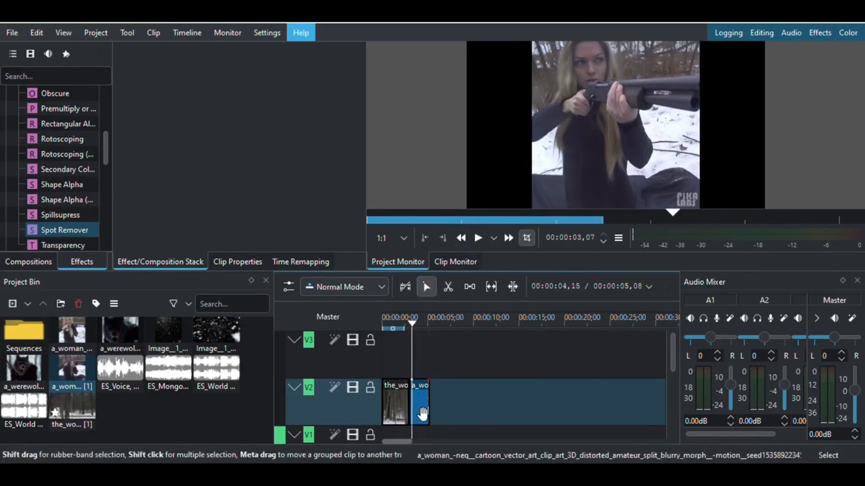
pyautogui.click(419, 411)
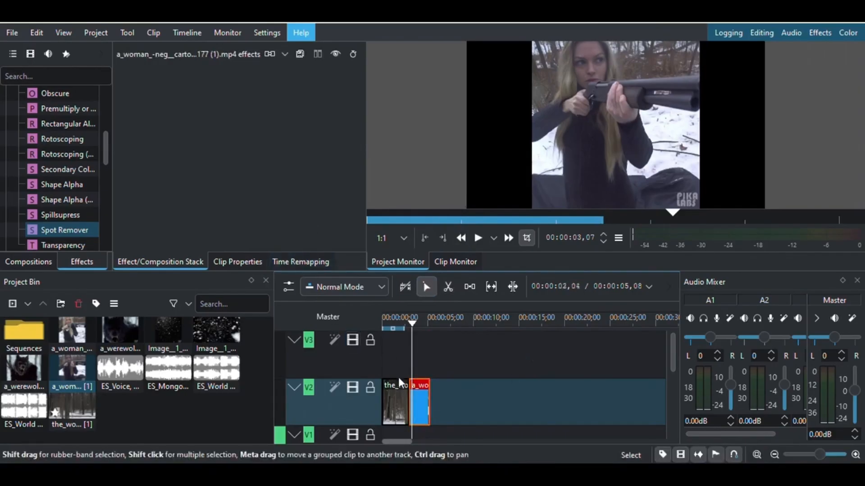
pyautogui.click(39, 76)
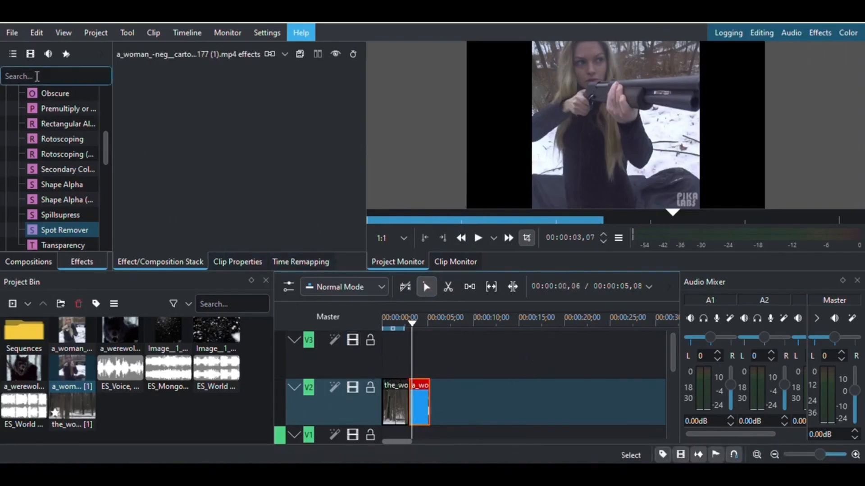
pyautogui.write('crop')
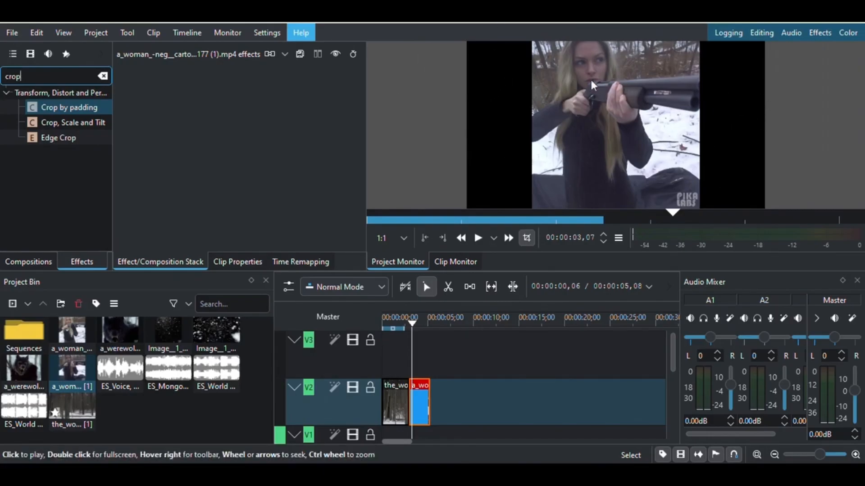
pyautogui.doubleClick(70, 125)
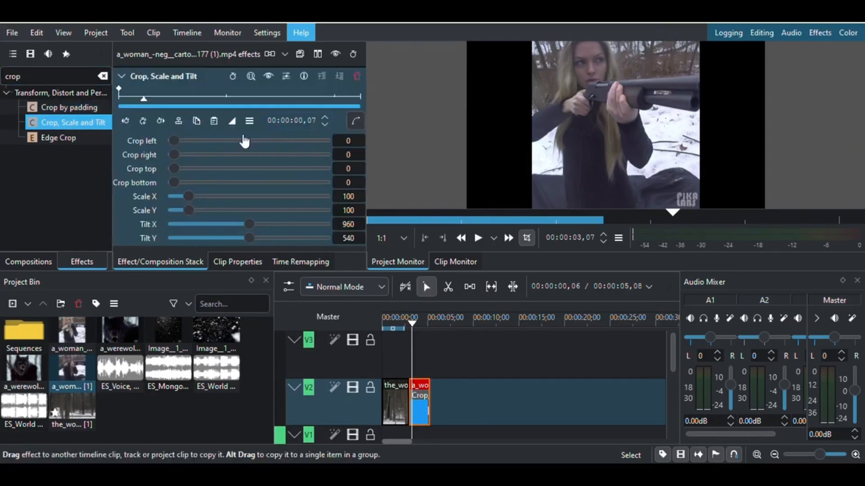
# Enlarge and reframe the woman's clip with Scale X 202, Scale Y 199 and Tilt X 523
pyautogui.click(192, 196)
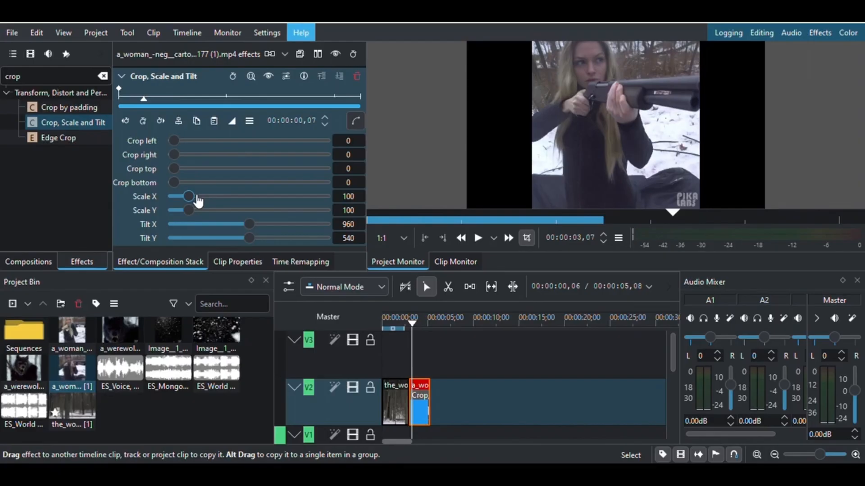
pyautogui.moveTo(196, 202); pyautogui.dragTo(202, 221)
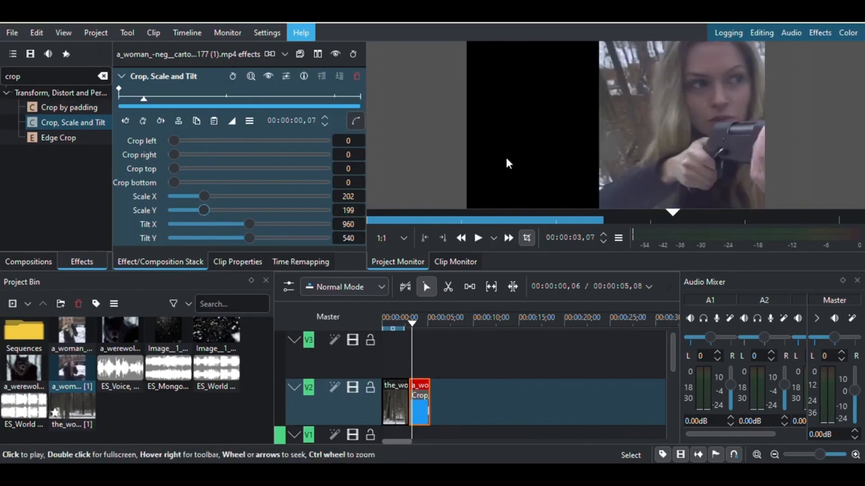
pyautogui.moveTo(249, 225); pyautogui.dragTo(215, 227)
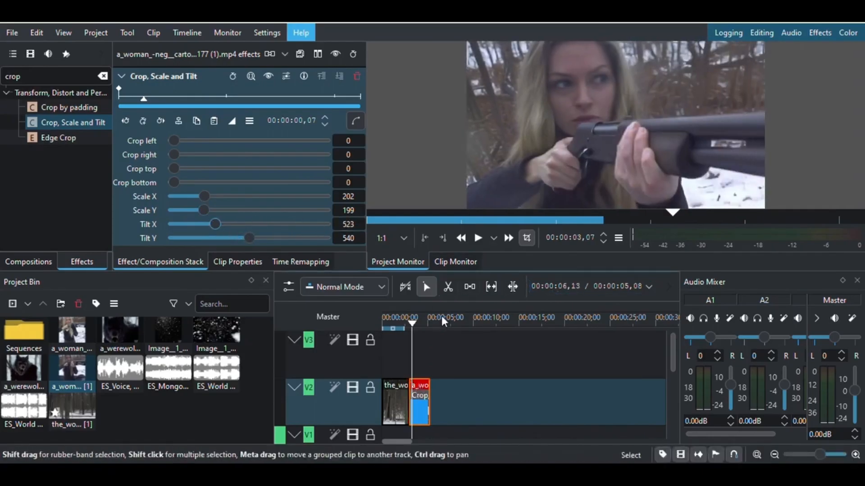
# Add Crop, Scale and Tilt keyframes one frame after the start of the woman's clip and at its end, 00:00:02,07
pyautogui.moveTo(143, 98); pyautogui.dragTo(90, 103)
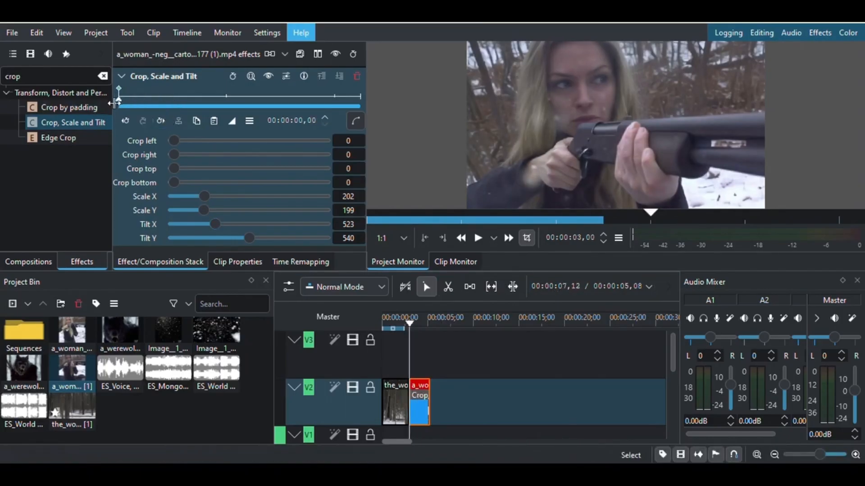
pyautogui.press('Right')
pyautogui.click(144, 124)
pyautogui.moveTo(412, 324); pyautogui.dragTo(426, 320)
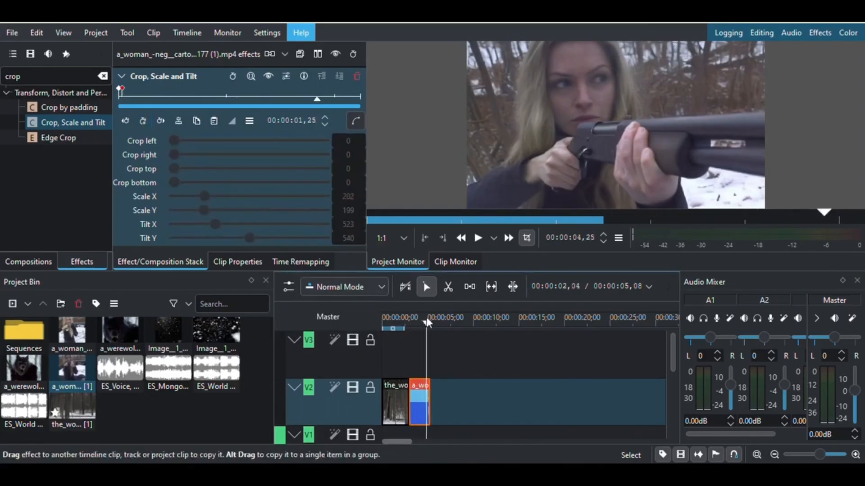
pyautogui.moveTo(317, 104); pyautogui.dragTo(373, 105)
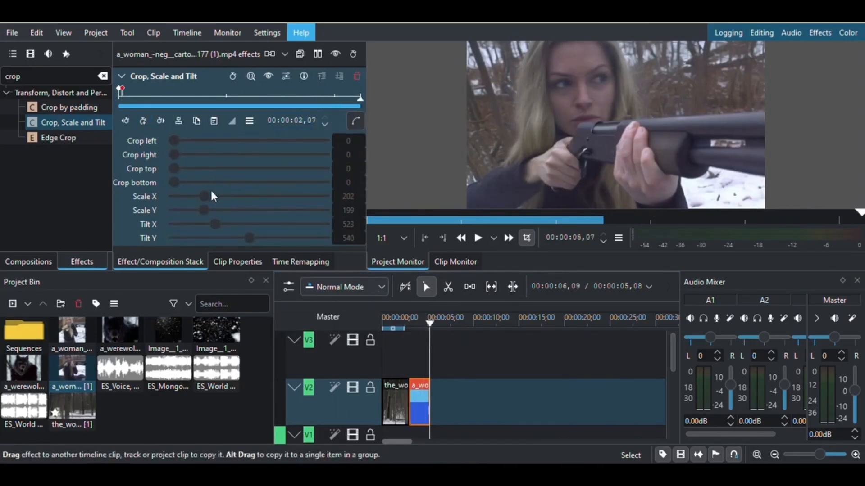
pyautogui.click(138, 120)
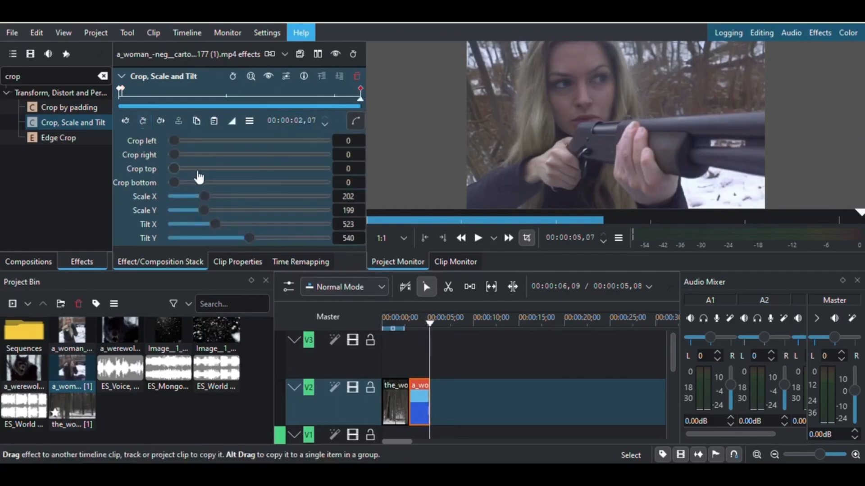
# Set Tilt X to 493 and Tilt Y to 517 at the end keyframe of the woman's clip
pyautogui.moveTo(244, 243); pyautogui.dragTo(246, 246)
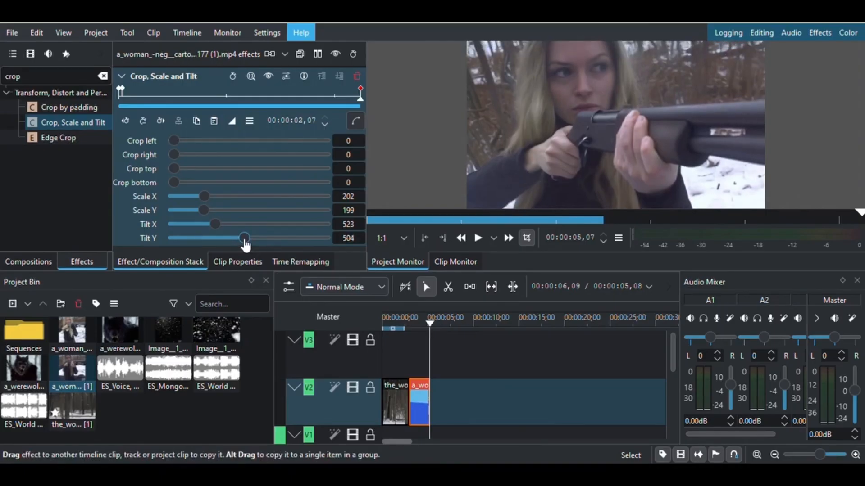
pyautogui.moveTo(245, 245); pyautogui.dragTo(247, 246)
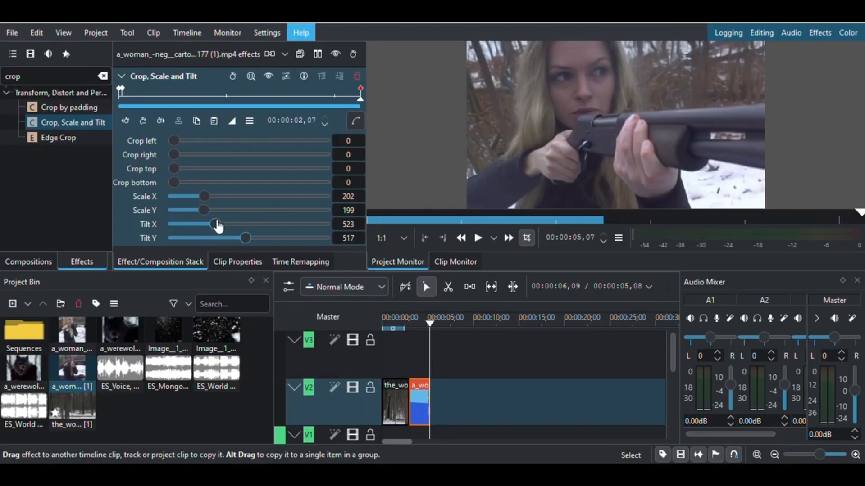
pyautogui.moveTo(221, 228); pyautogui.dragTo(208, 229)
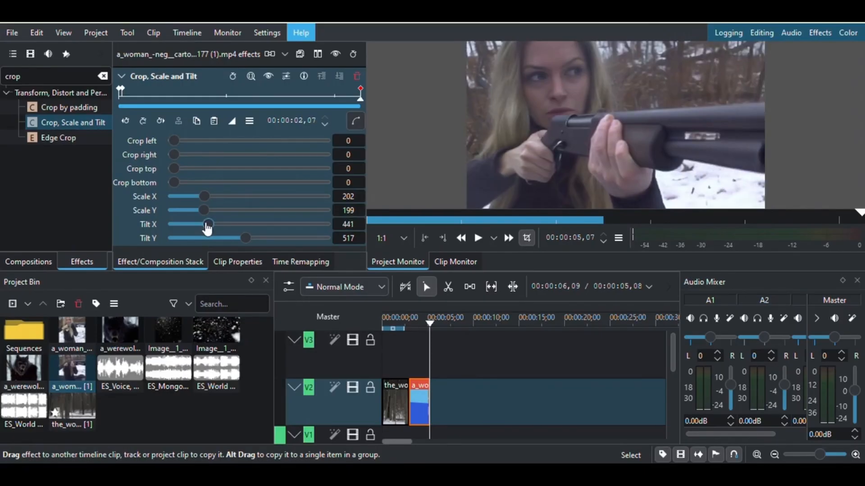
pyautogui.moveTo(207, 228); pyautogui.dragTo(213, 228)
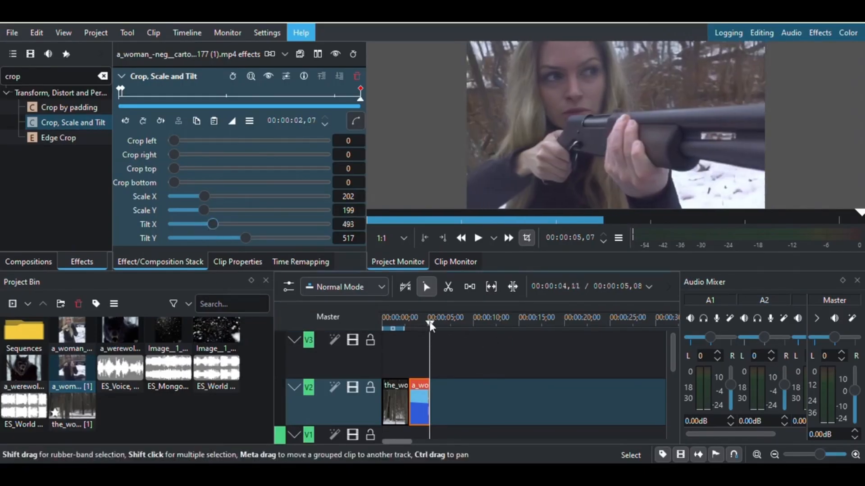
# Play the sequence from the beginning to check the motion, deselect the clip and park the playhead at 00:00:04,23
pyautogui.click(383, 325)
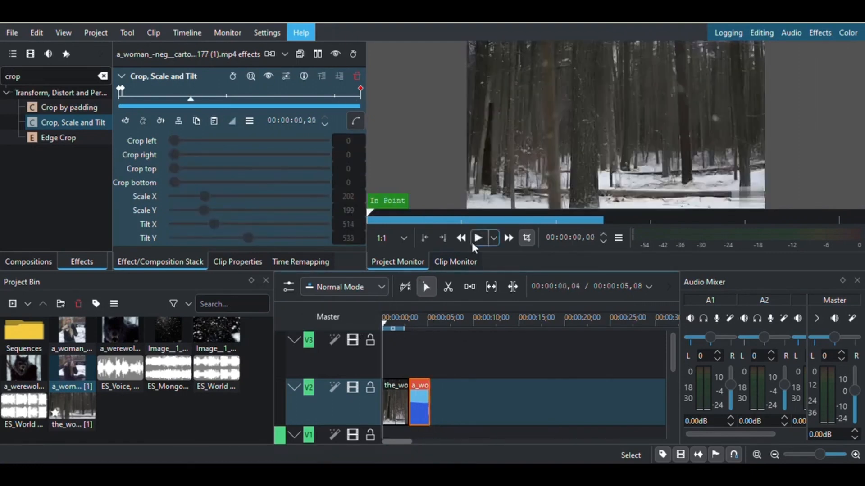
pyautogui.click(477, 238)
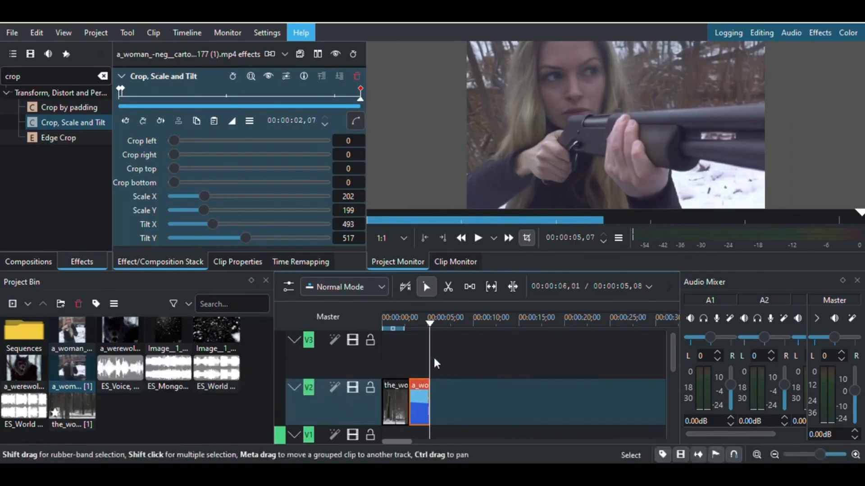
pyautogui.click(440, 342)
pyautogui.moveTo(441, 321); pyautogui.dragTo(426, 331)
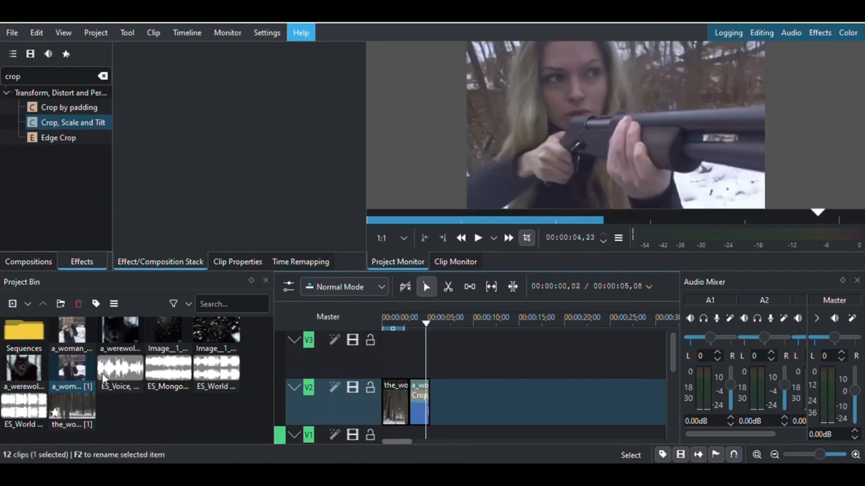
# Place the snarling werewolf clip directly after the woman's clip on V2 and apply Crop, Scale and Tilt to it
pyautogui.moveTo(22, 364); pyautogui.dragTo(432, 394)
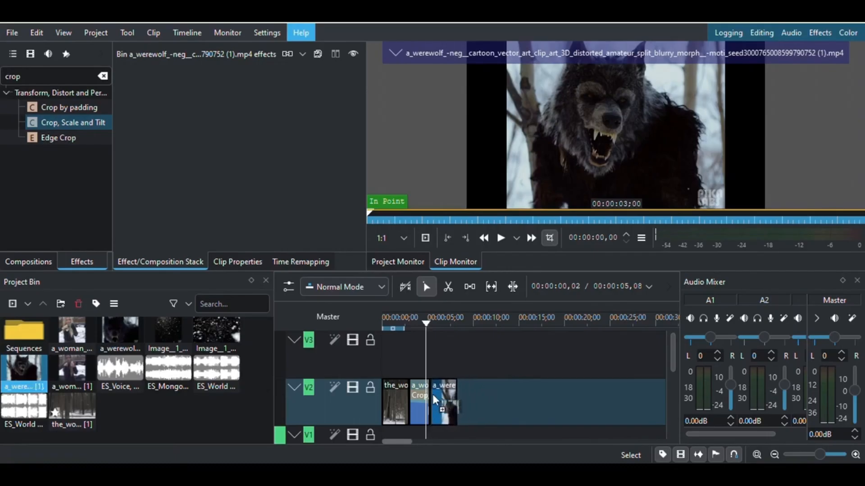
pyautogui.moveTo(427, 325); pyautogui.dragTo(434, 321)
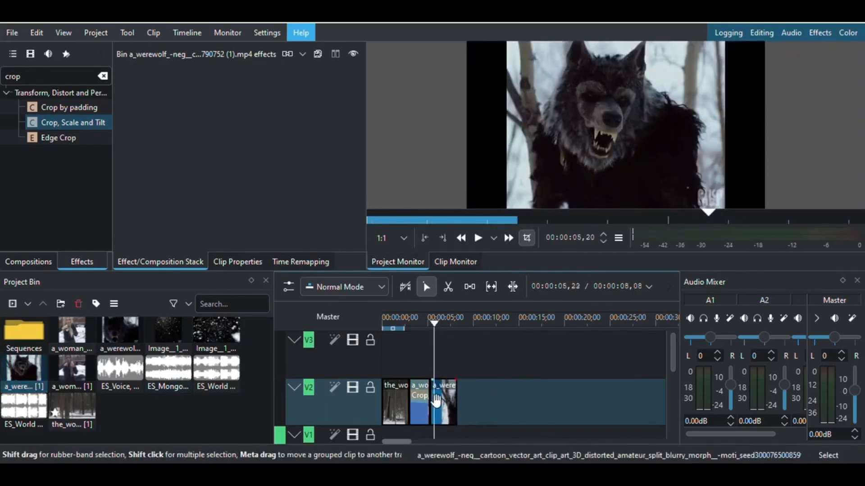
pyautogui.click(446, 408)
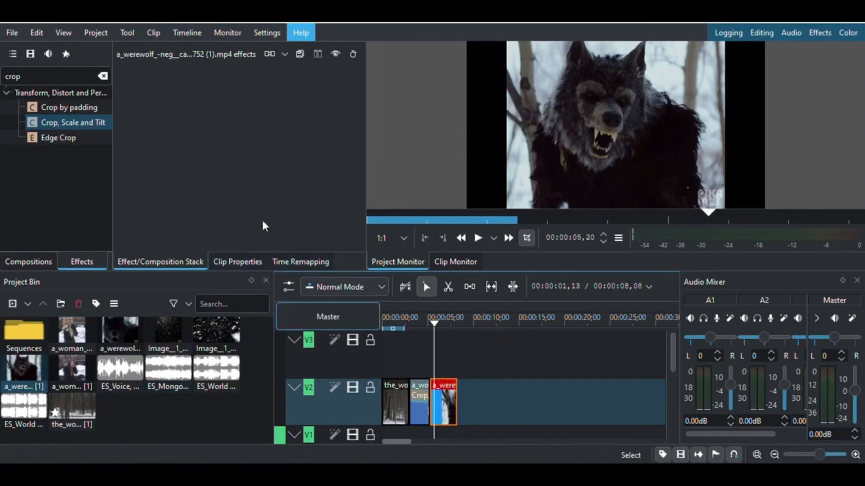
pyautogui.doubleClick(69, 121)
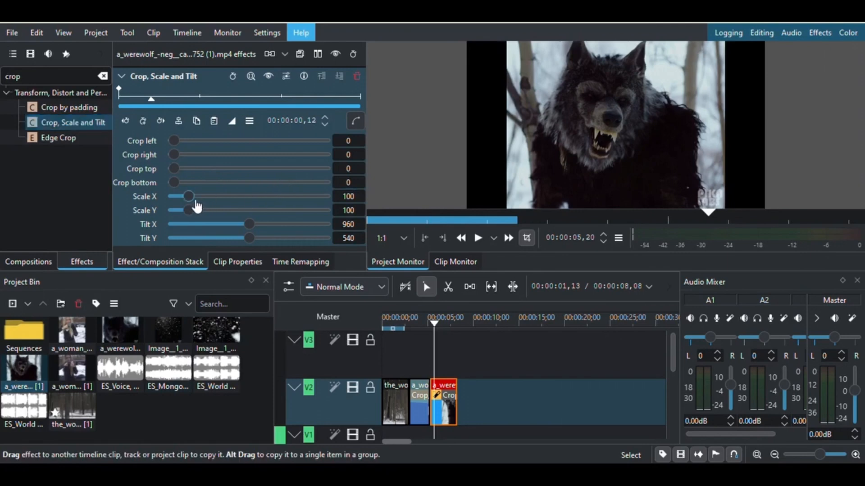
# Enlarge and reframe the werewolf clip with Scale X 172, Scale Y 172, Tilt X 724 and Tilt Y 206
pyautogui.moveTo(200, 201)
pyautogui.mouseDown()
pyautogui.moveTo(189, 199)
pyautogui.moveTo(189, 212)
pyautogui.mouseUp()
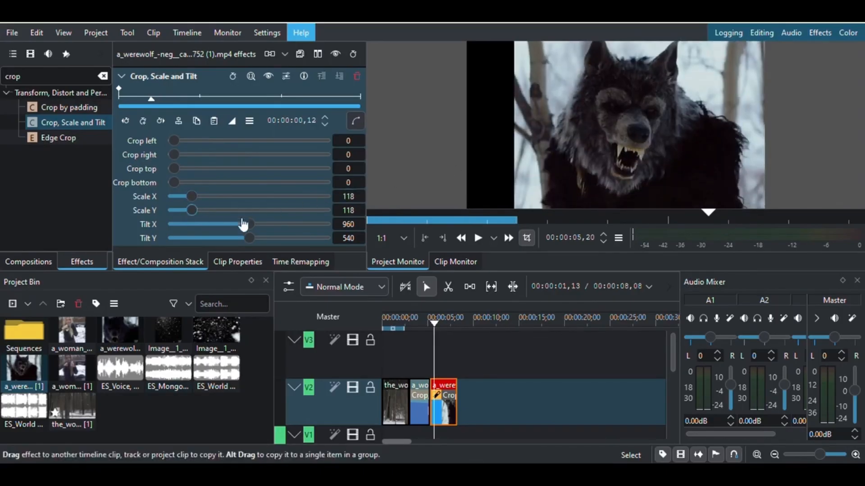
pyautogui.moveTo(254, 227)
pyautogui.mouseDown()
pyautogui.moveTo(266, 226)
pyautogui.moveTo(243, 225)
pyautogui.mouseUp()
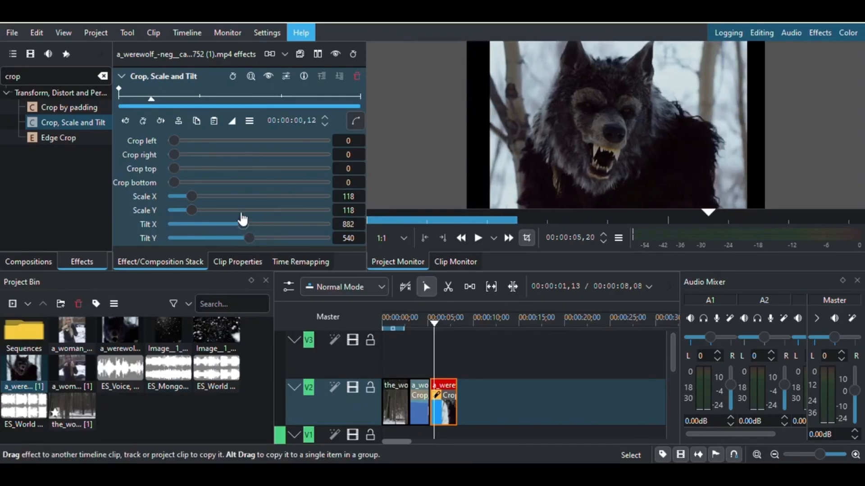
pyautogui.moveTo(197, 199); pyautogui.dragTo(195, 216)
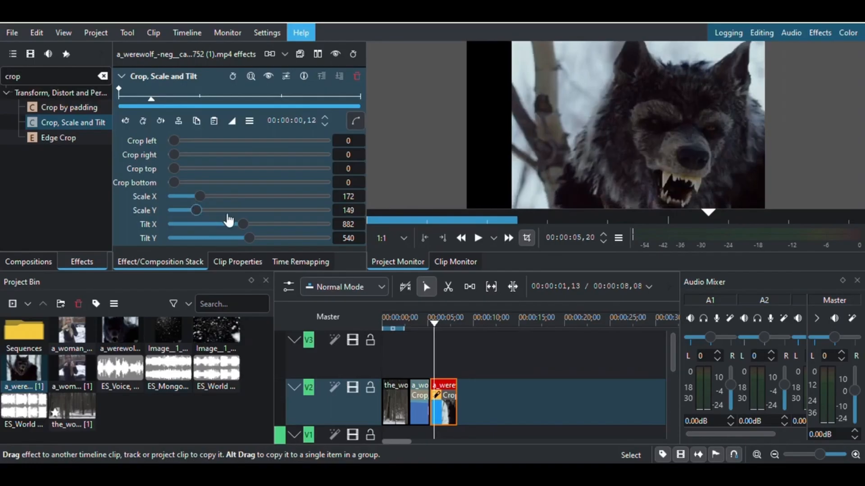
pyautogui.moveTo(251, 232); pyautogui.dragTo(231, 232)
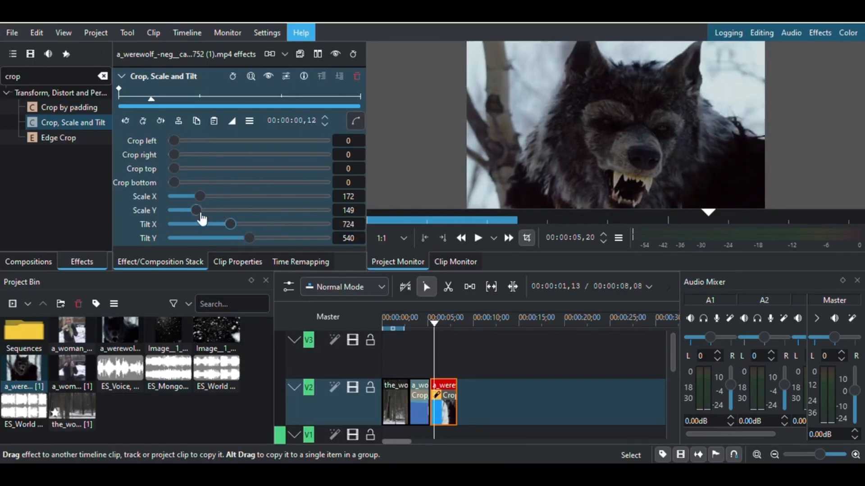
pyautogui.moveTo(202, 212); pyautogui.dragTo(198, 212)
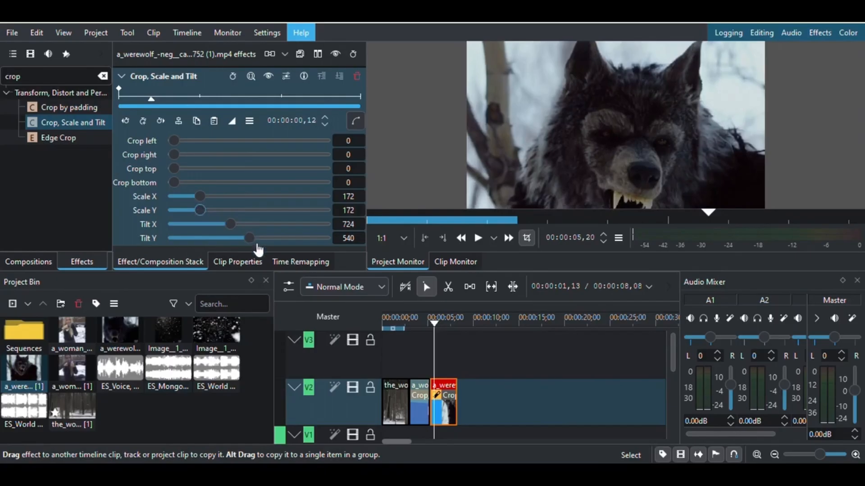
pyautogui.moveTo(245, 239); pyautogui.dragTo(200, 257)
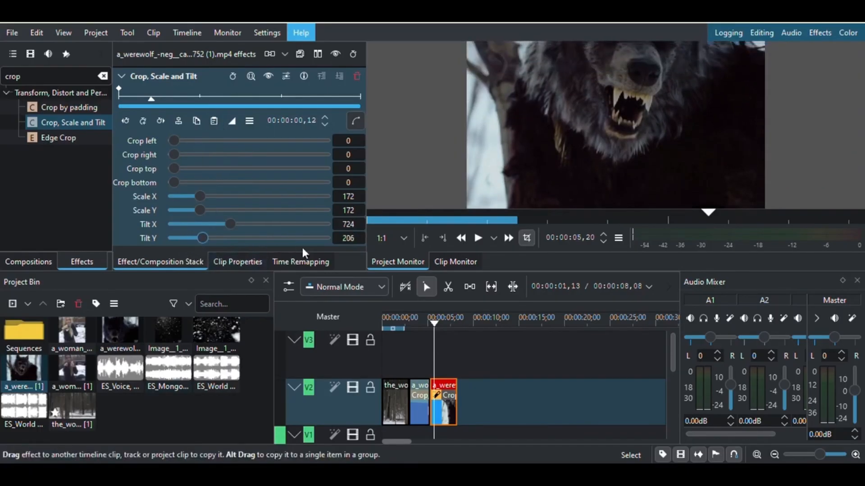
# Add Crop, Scale and Tilt keyframes to the werewolf clip at 00:00:00,01 and at its end, 00:00:02,29
pyautogui.moveTo(151, 101); pyautogui.dragTo(106, 102)
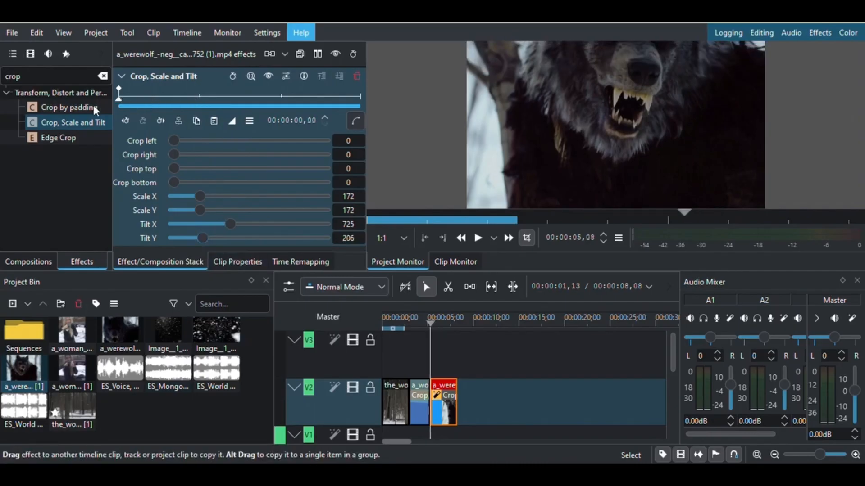
pyautogui.press('Right')
pyautogui.click(143, 122)
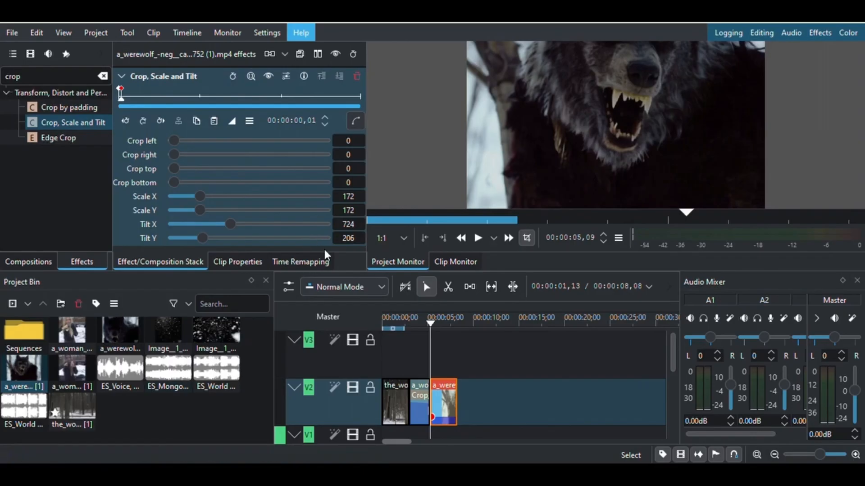
pyautogui.moveTo(118, 101); pyautogui.dragTo(411, 110)
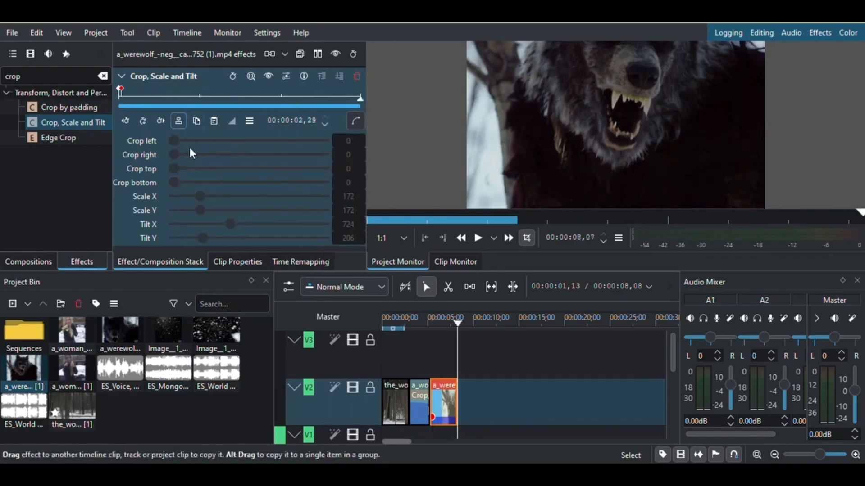
pyautogui.click(144, 120)
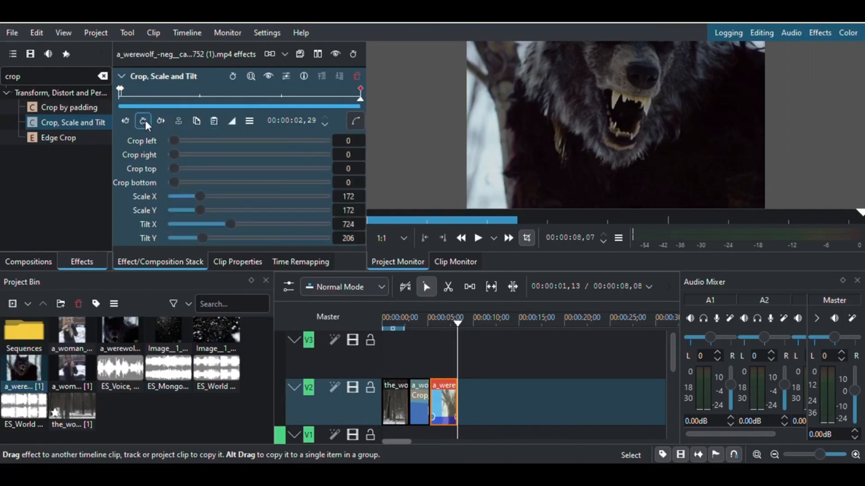
# Set Tilt Y to 534 at the werewolf clip's end keyframe and play the sequence from the beginning
pyautogui.moveTo(214, 244); pyautogui.dragTo(249, 244)
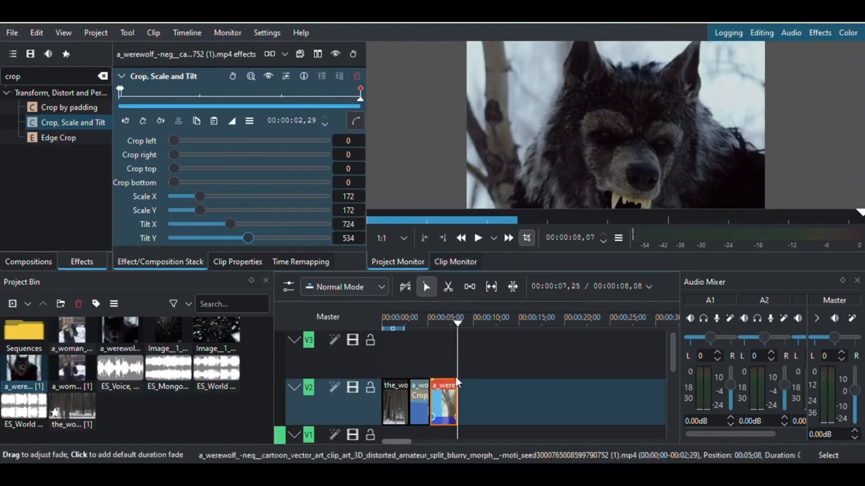
pyautogui.press('Home')
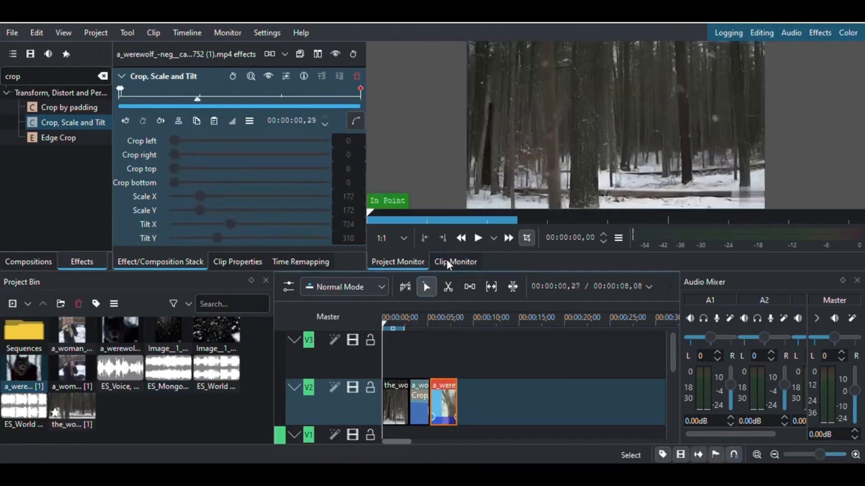
pyautogui.click(480, 240)
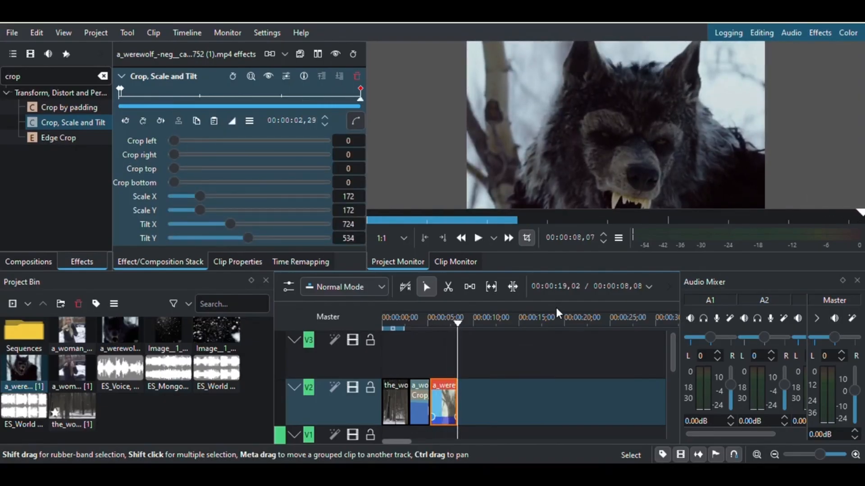
# Place the clip of the woman aiming the shotgun directly after the werewolf clip on V2 and scrub into it
pyautogui.click(481, 349)
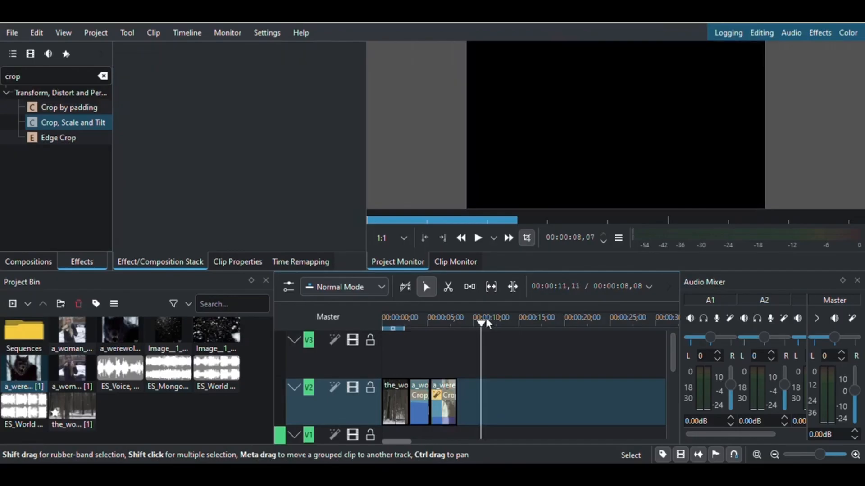
pyautogui.moveTo(480, 323); pyautogui.dragTo(454, 331)
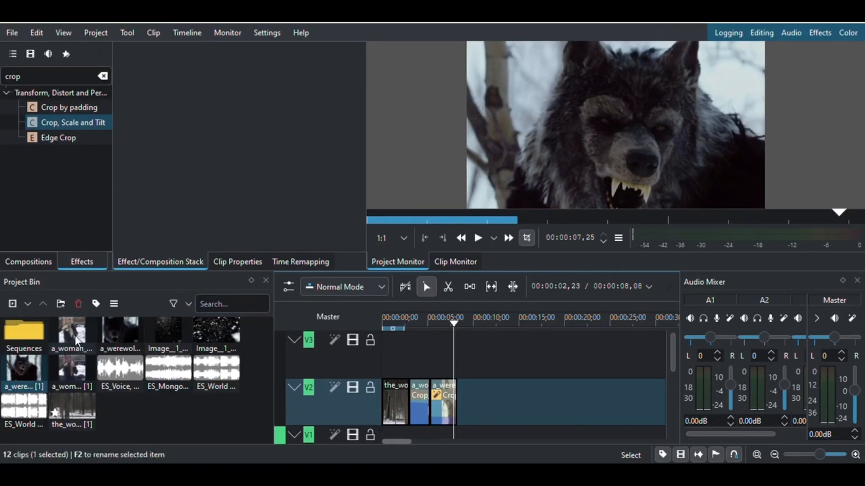
pyautogui.moveTo(60, 358); pyautogui.dragTo(455, 401)
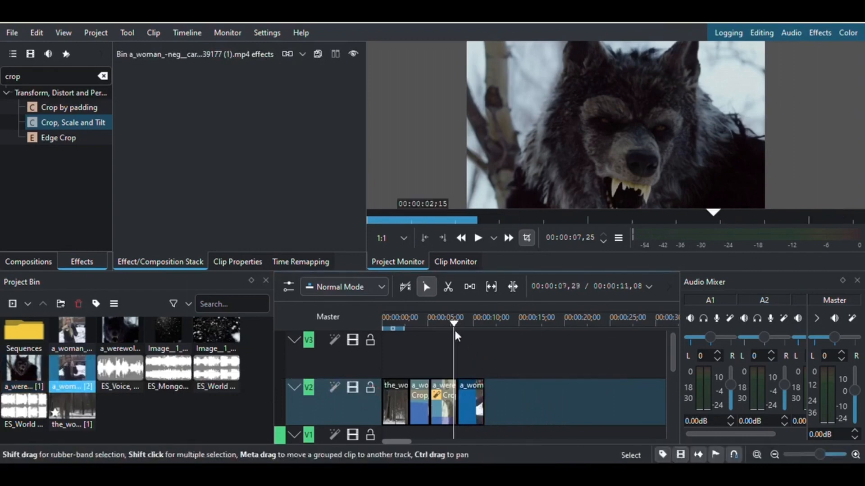
pyautogui.moveTo(457, 323)
pyautogui.mouseDown()
pyautogui.moveTo(480, 323)
pyautogui.moveTo(466, 327)
pyautogui.mouseUp()
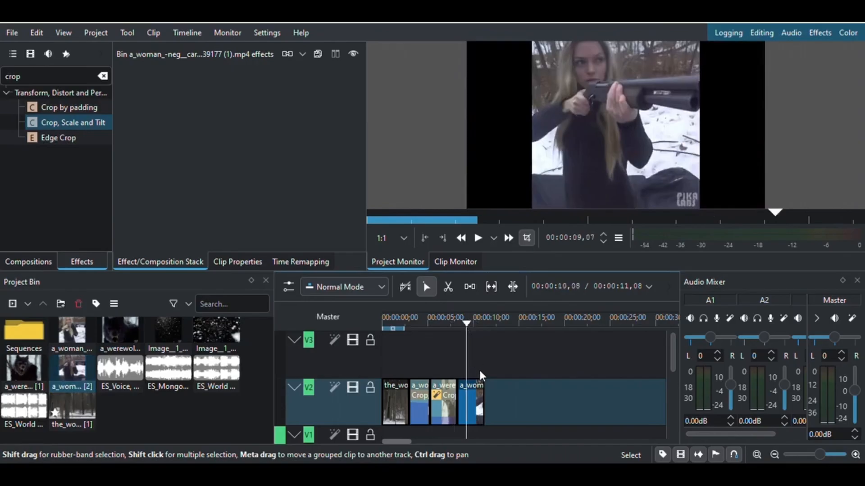
# Cut the newly placed woman clip at about 00:00:10,10 with the Razor tool and delete the short piece after the cut
pyautogui.moveTo(469, 335); pyautogui.dragTo(484, 335)
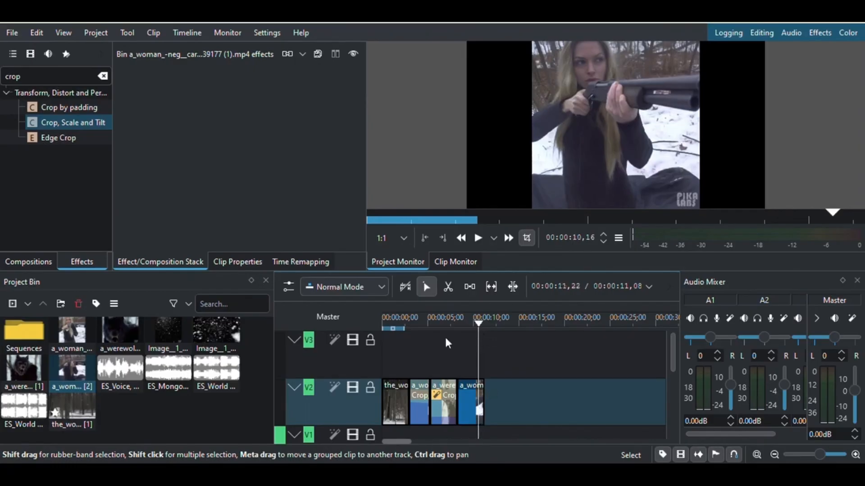
pyautogui.press('x')
pyautogui.click(448, 288)
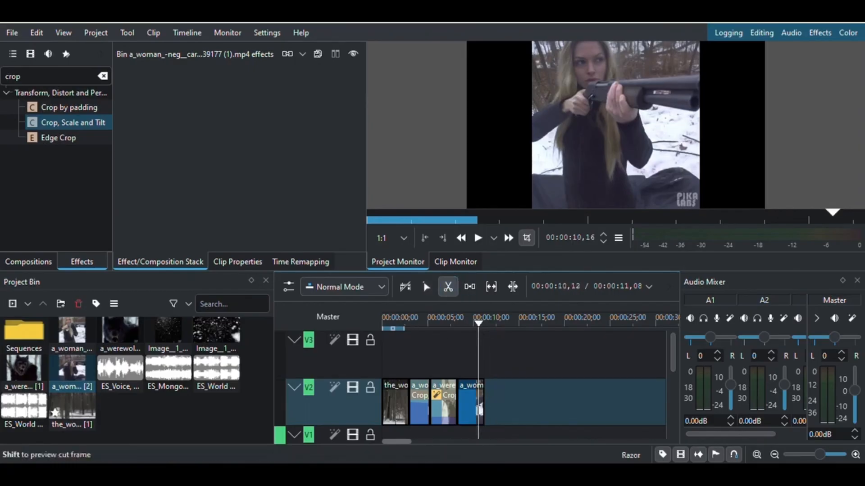
pyautogui.click(479, 409)
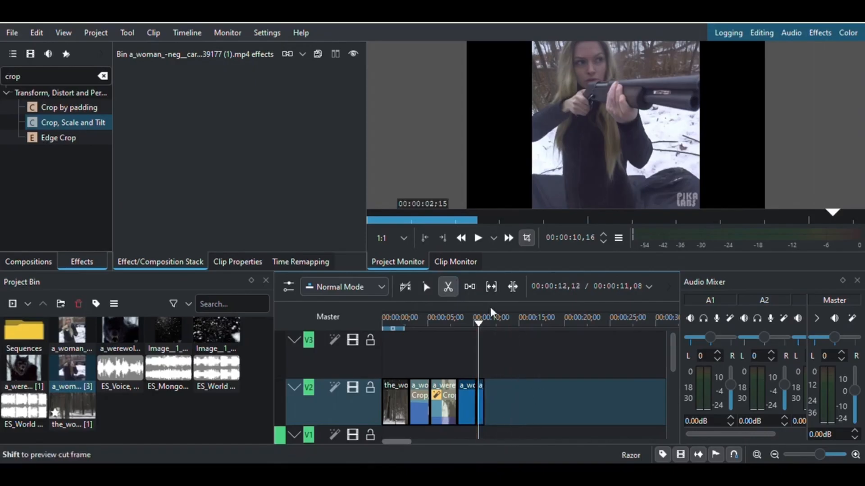
pyautogui.click(427, 287)
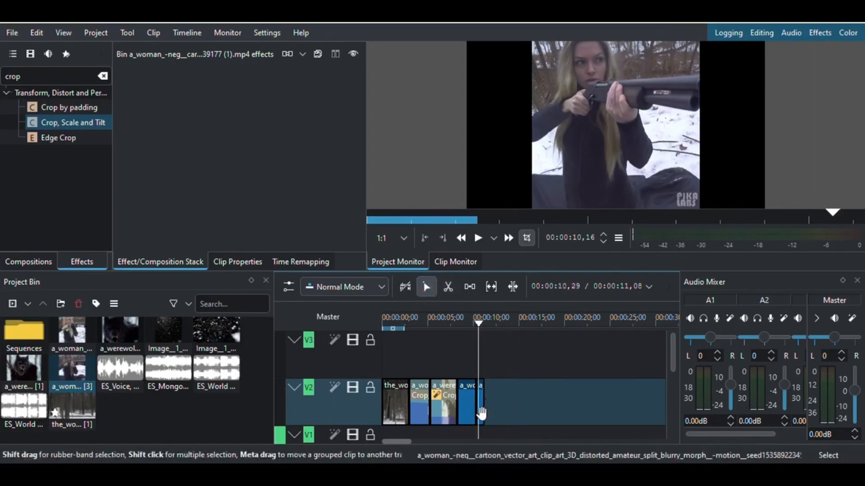
pyautogui.click(481, 412)
pyautogui.press('Delete')
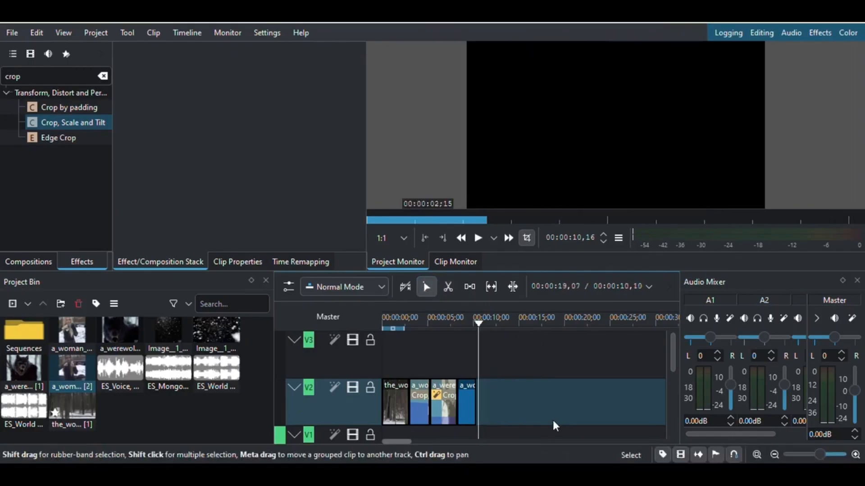
# Apply Crop, Scale and Tilt to the trimmed woman clip and go to the effect's first frame
pyautogui.click(477, 323)
pyautogui.moveTo(477, 324); pyautogui.dragTo(460, 331)
pyautogui.click(467, 405)
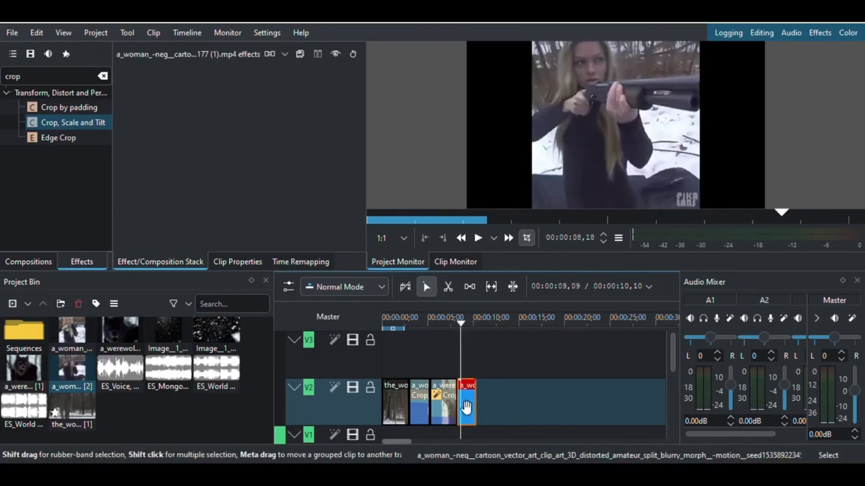
pyautogui.doubleClick(69, 122)
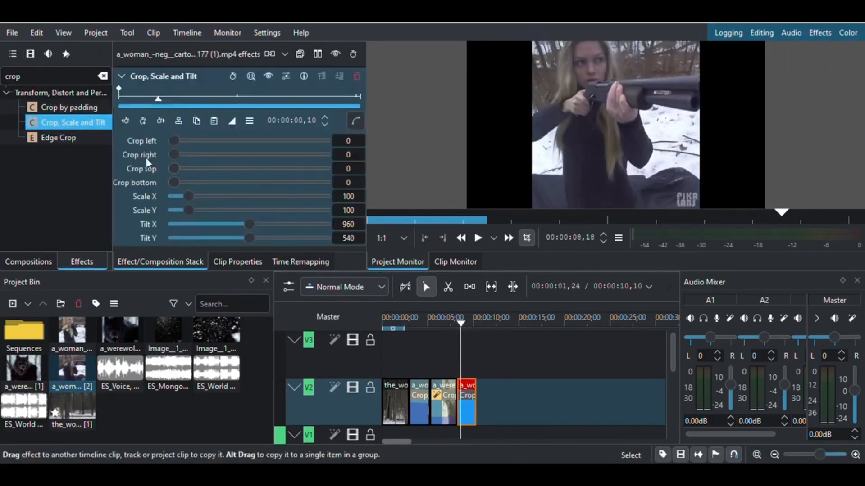
pyautogui.moveTo(159, 99); pyautogui.dragTo(95, 107)
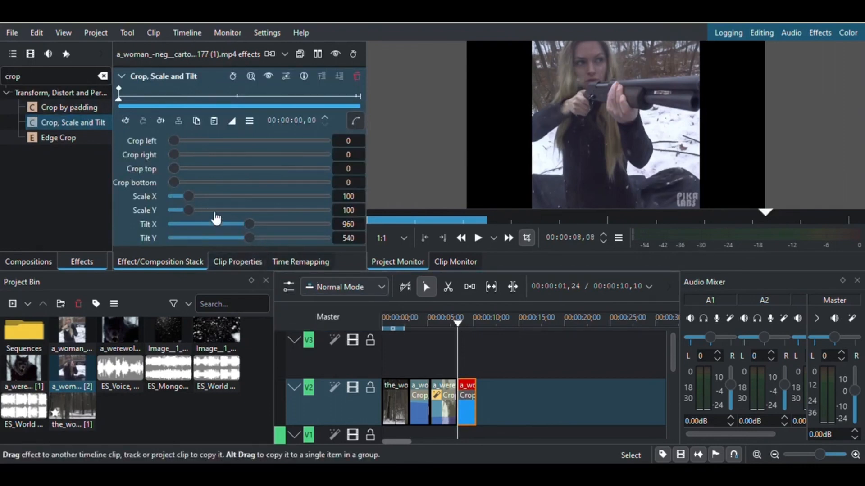
# Reframe the second woman clip as a close-up with Scale X 292, Scale Y 292 and Tilt X 329
pyautogui.moveTo(188, 196); pyautogui.dragTo(199, 215)
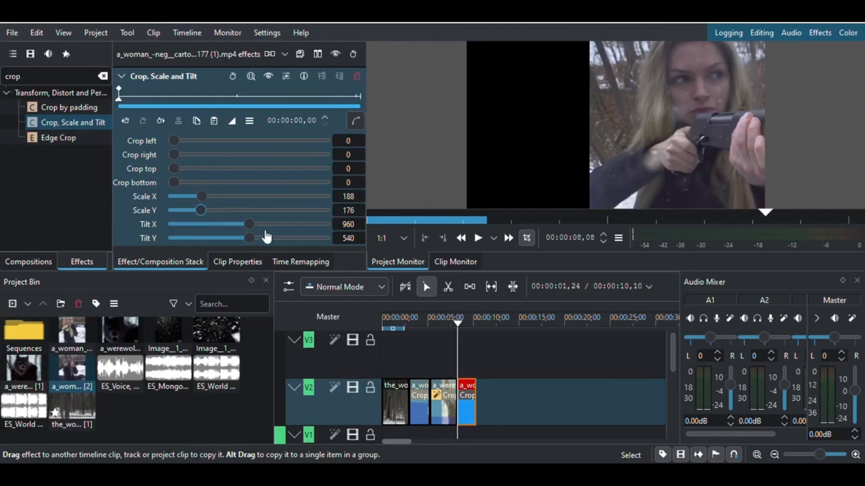
pyautogui.moveTo(259, 231); pyautogui.dragTo(217, 221)
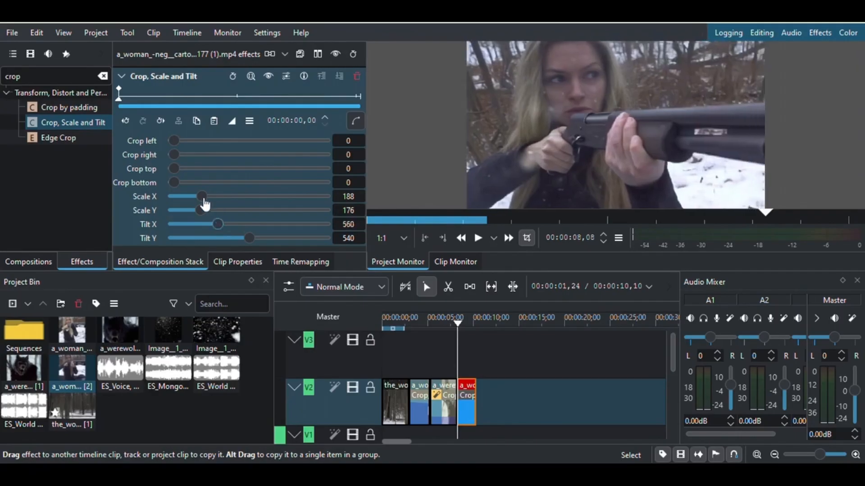
pyautogui.click(217, 200)
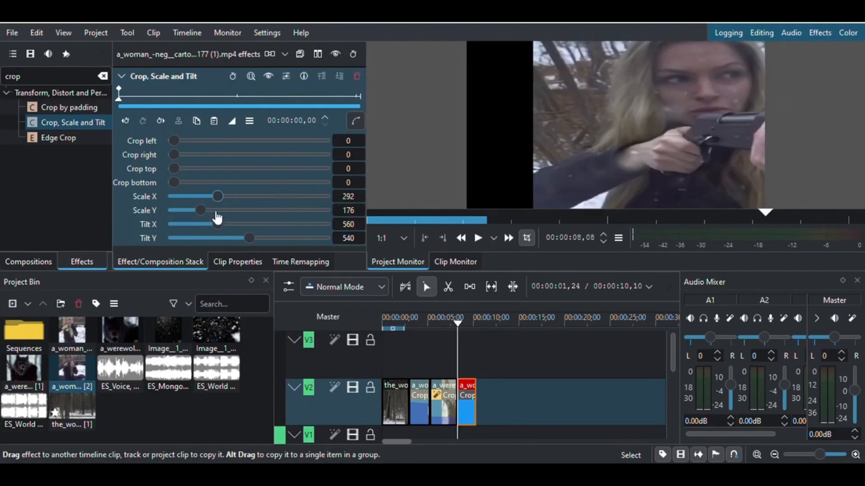
pyautogui.click(218, 212)
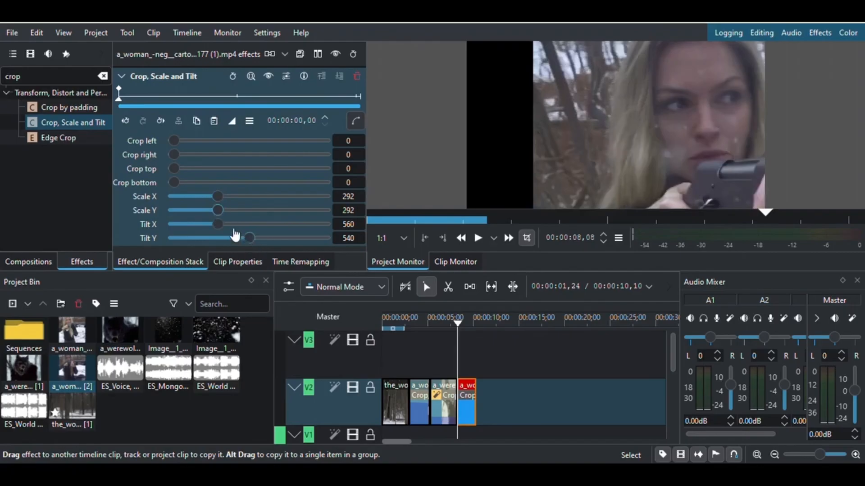
pyautogui.moveTo(227, 228); pyautogui.dragTo(198, 229)
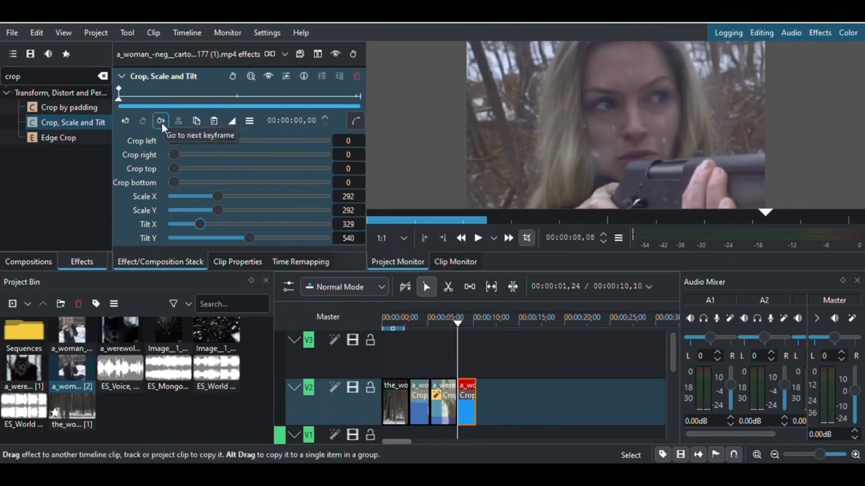
# Add Crop, Scale and Tilt keyframes to the second woman clip at 00:00:00,01 and at its end, 00:00:02,01
pyautogui.press('Right')
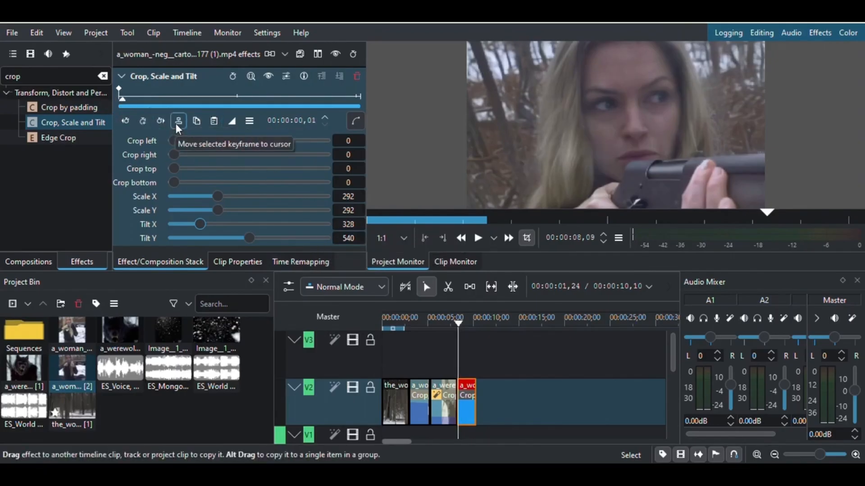
pyautogui.click(142, 122)
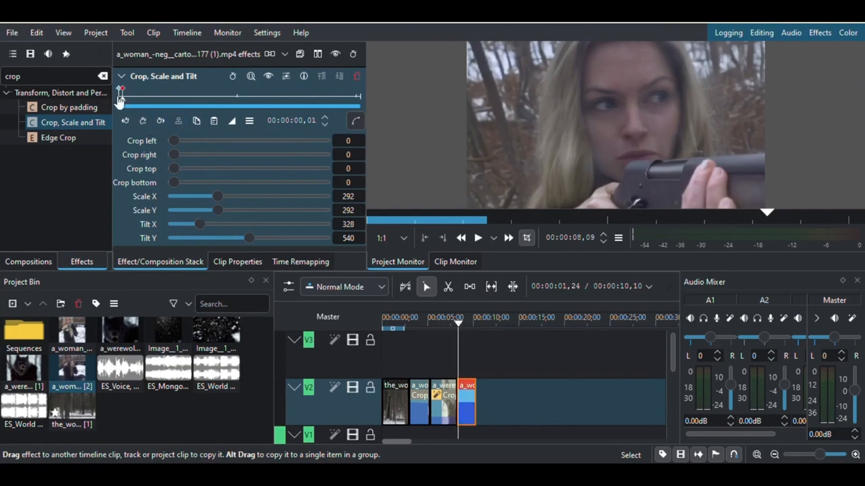
pyautogui.moveTo(123, 98); pyautogui.dragTo(498, 94)
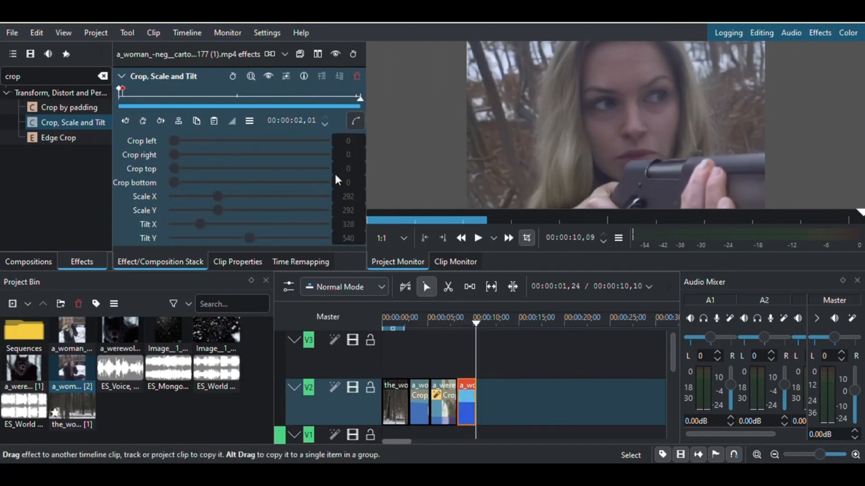
pyautogui.click(145, 119)
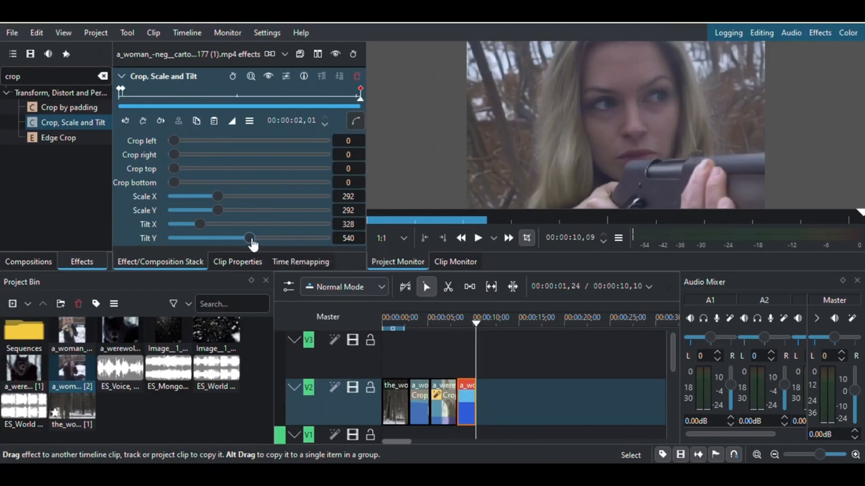
# Set the end keyframe to Tilt X 164 and Tilt Y 500, and play back from 00:00:07,17 to check the motion
pyautogui.moveTo(256, 246); pyautogui.dragTo(183, 232)
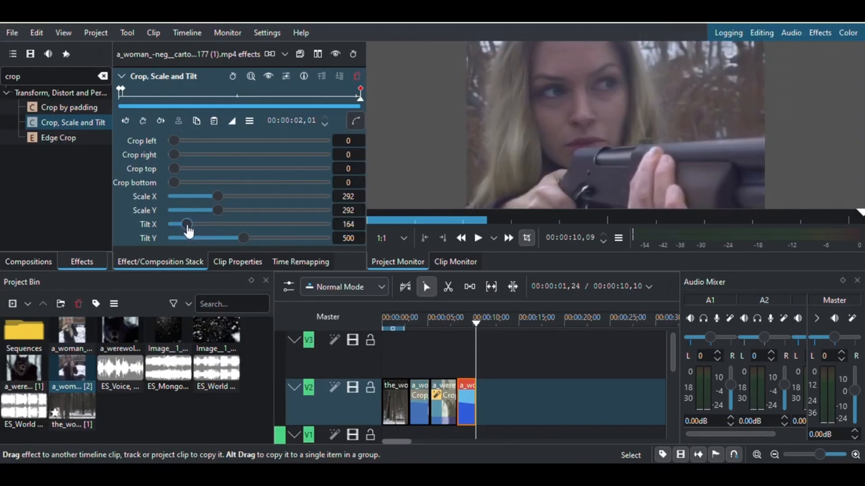
pyautogui.click(467, 329)
pyautogui.moveTo(467, 328); pyautogui.dragTo(450, 329)
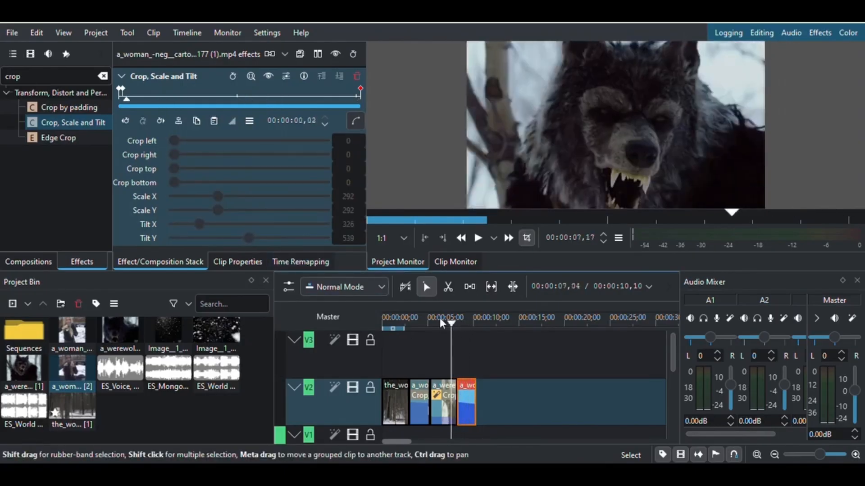
pyautogui.click(478, 238)
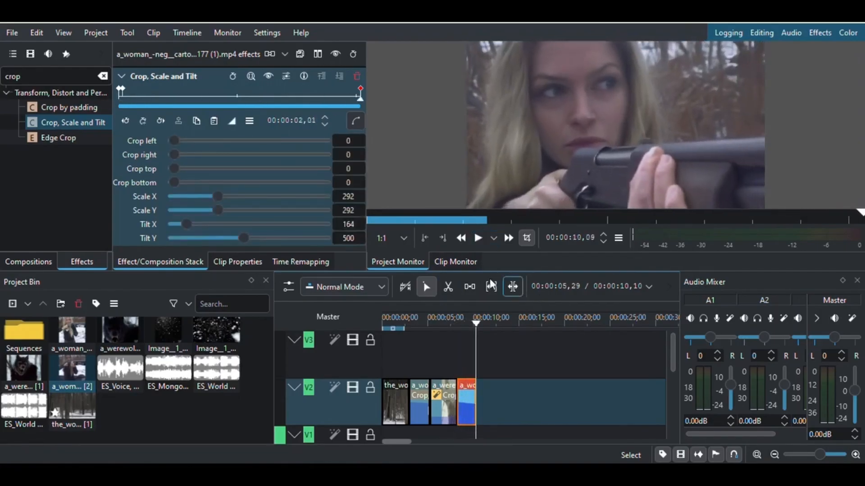
# Place the darker werewolf clip directly after the second woman clip on V2 and park the playhead at 00:00:11,03
pyautogui.click(499, 367)
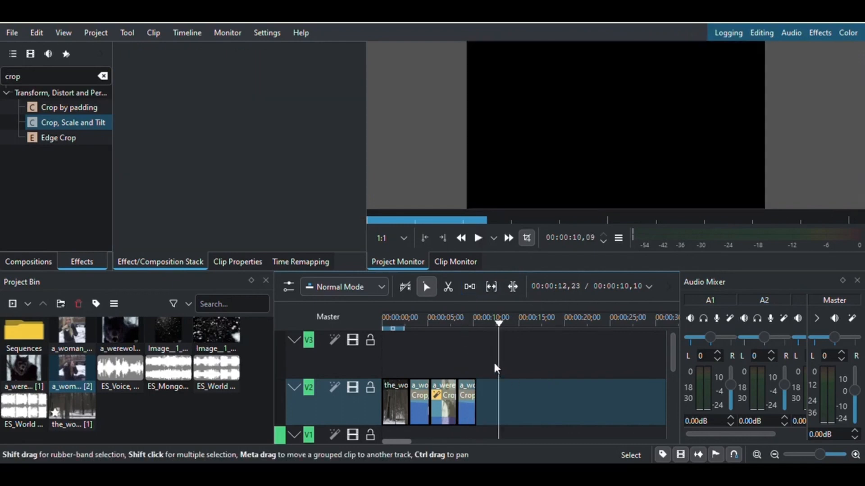
pyautogui.moveTo(496, 327); pyautogui.dragTo(469, 326)
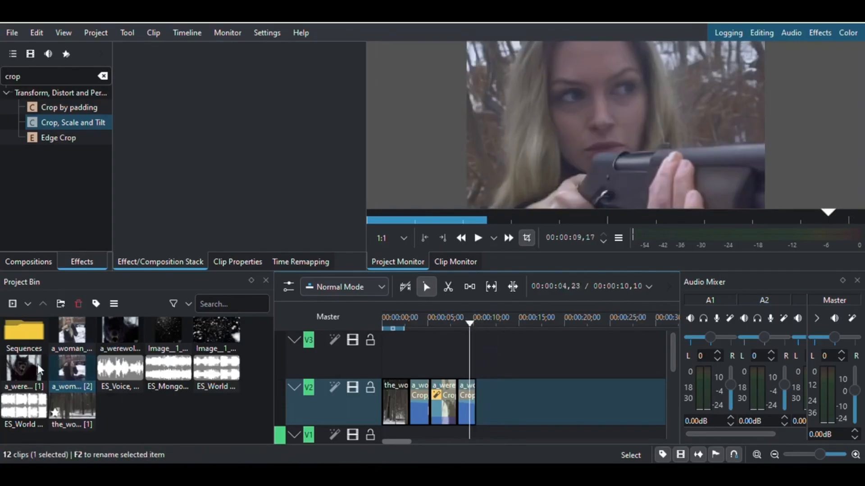
pyautogui.moveTo(115, 328); pyautogui.dragTo(472, 404)
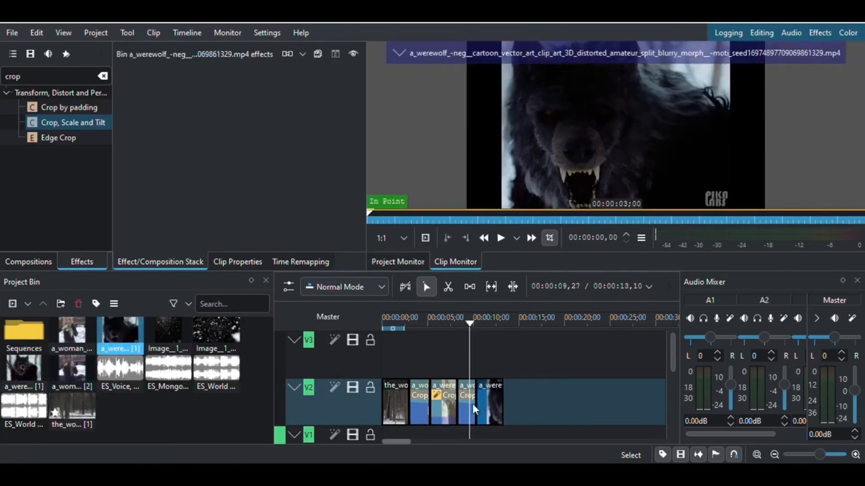
pyautogui.click(472, 320)
pyautogui.moveTo(471, 321); pyautogui.dragTo(483, 319)
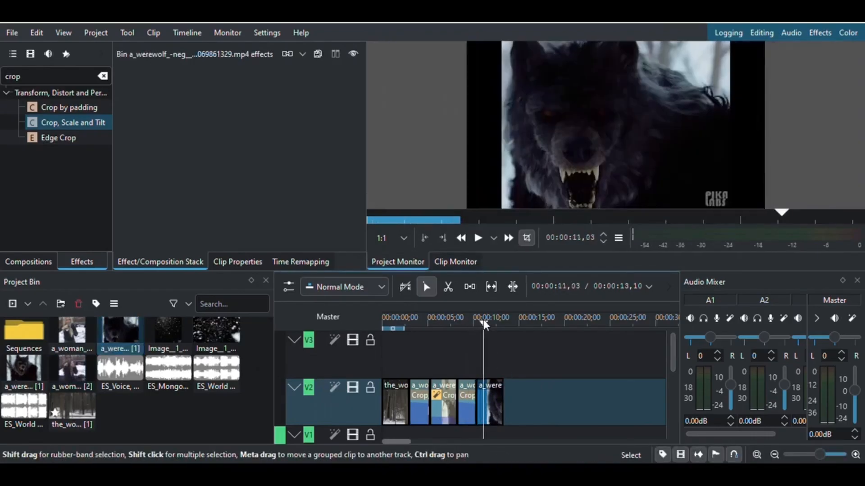
# Apply Crop, Scale and Tilt to the darker werewolf clip with Scale X 156, Scale Y 145, Tilt X 784 and Tilt Y 324
pyautogui.click(489, 410)
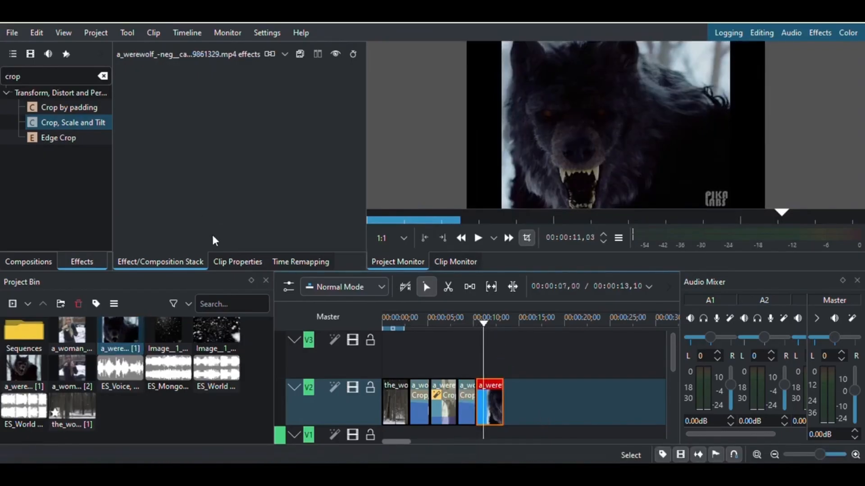
pyautogui.doubleClick(70, 123)
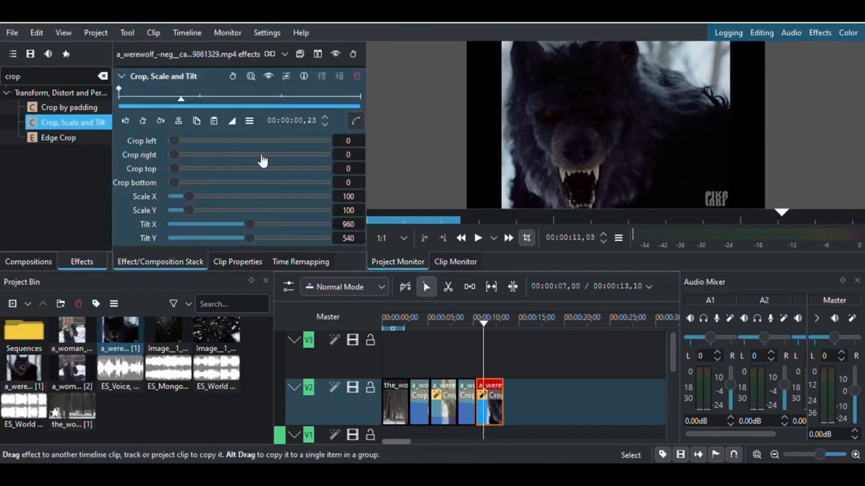
pyautogui.moveTo(182, 98); pyautogui.dragTo(100, 101)
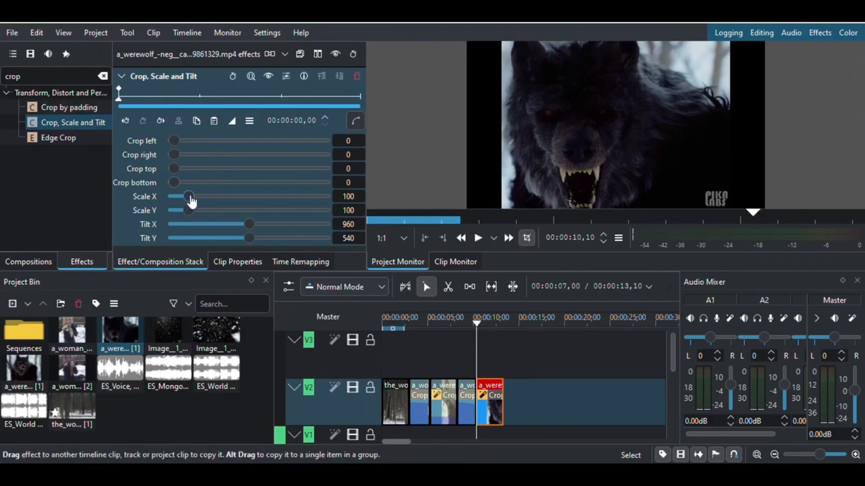
pyautogui.moveTo(195, 197)
pyautogui.mouseDown()
pyautogui.moveTo(201, 212)
pyautogui.moveTo(193, 215)
pyautogui.mouseUp()
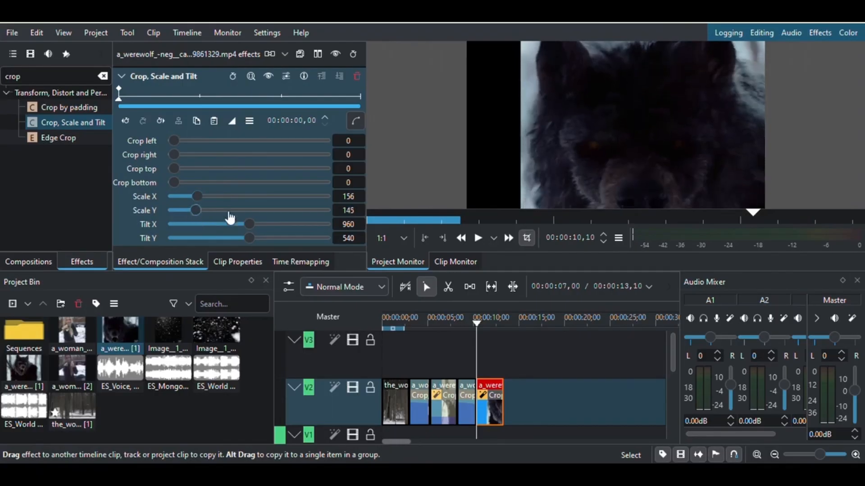
pyautogui.moveTo(255, 227); pyautogui.dragTo(235, 227)
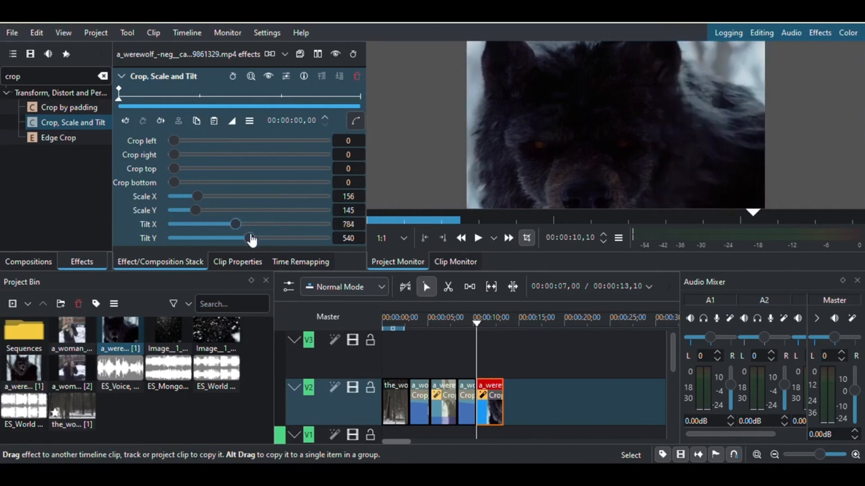
pyautogui.moveTo(249, 241); pyautogui.dragTo(219, 239)
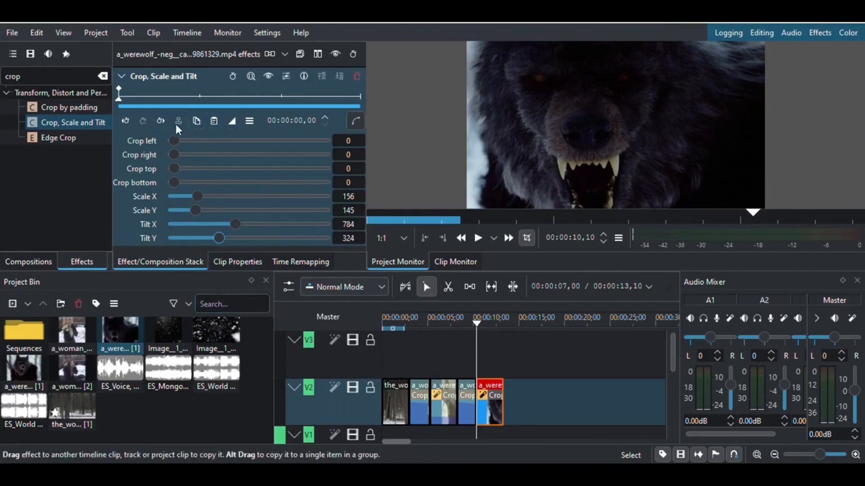
# Add keyframes one frame after the darker werewolf clip's start and at 00:00:02,29, with Tilt Y 504 on the end keyframe
pyautogui.press('Right')
pyautogui.click(144, 122)
pyautogui.moveTo(477, 323); pyautogui.dragTo(485, 343)
pyautogui.moveTo(191, 100); pyautogui.dragTo(380, 108)
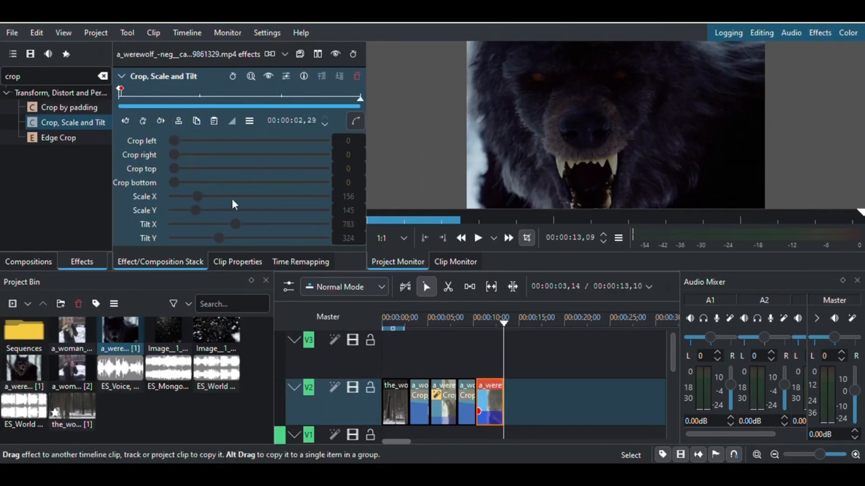
pyautogui.click(144, 121)
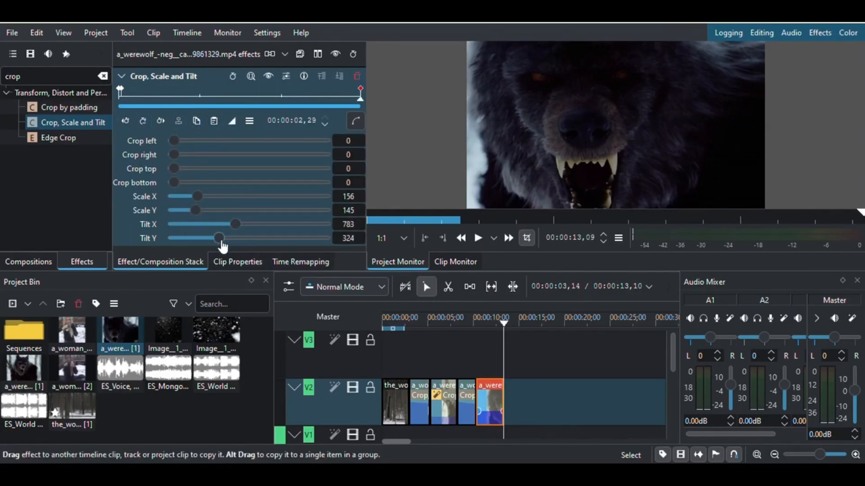
pyautogui.moveTo(228, 243); pyautogui.dragTo(245, 241)
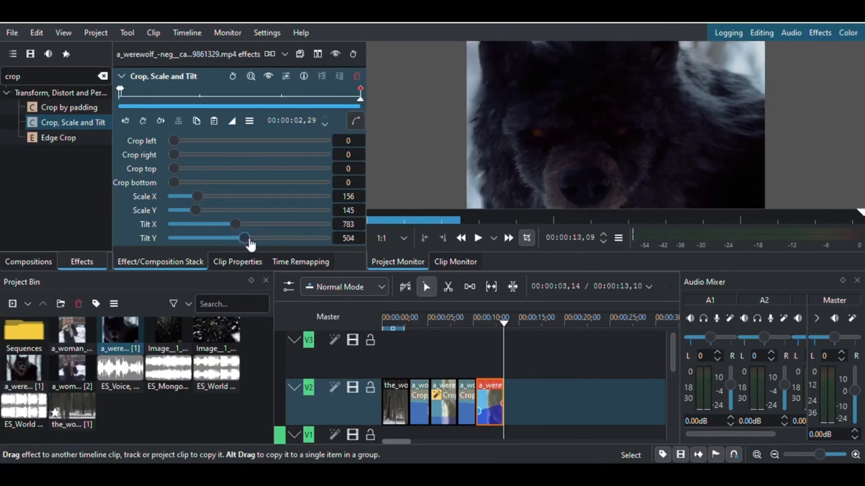
# Play back the whole sequence from 00:00:00,00 to review the assembled shots and their motion
pyautogui.click(514, 366)
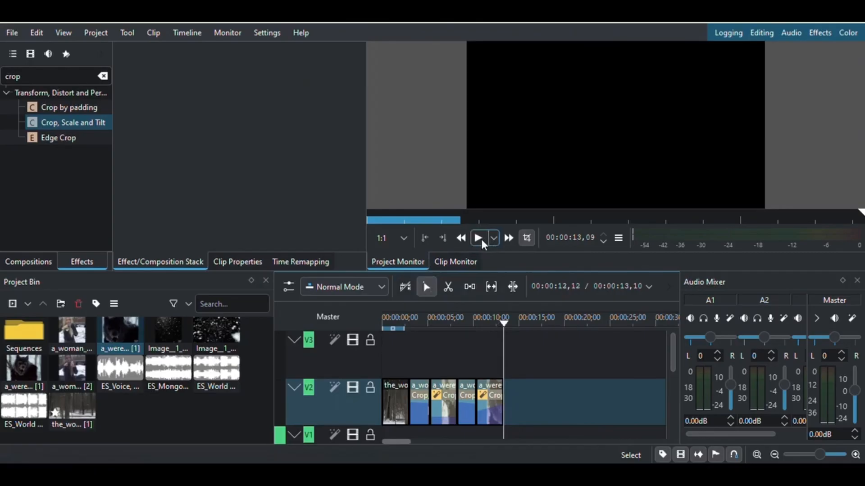
pyautogui.moveTo(506, 321); pyautogui.dragTo(358, 342)
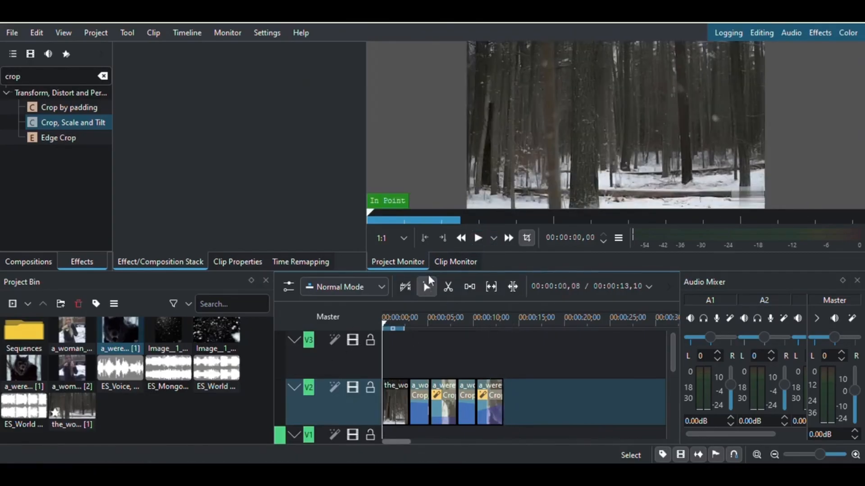
pyautogui.click(478, 238)
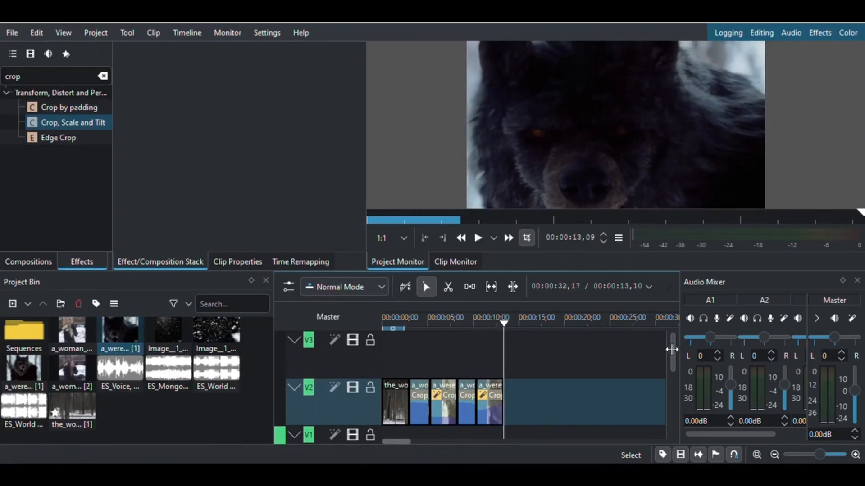
# Try to place the ES_Voice growl sound clip from the project bin on the V1 track
pyautogui.moveTo(674, 358); pyautogui.dragTo(663, 388)
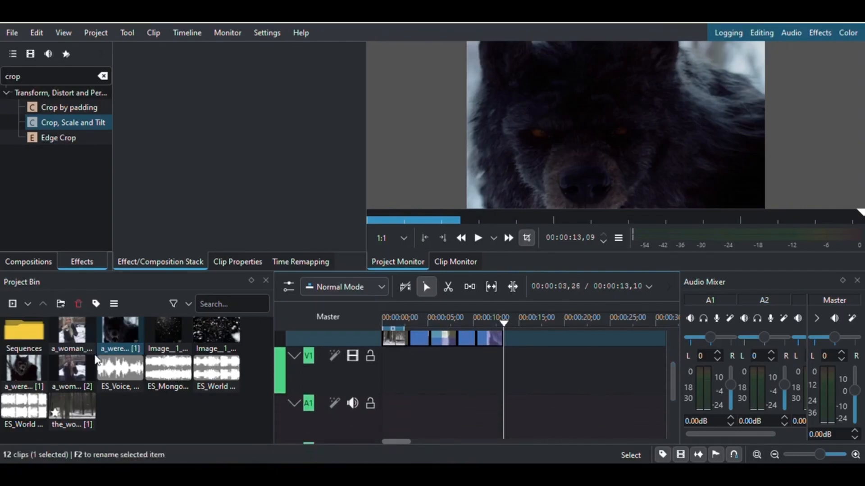
pyautogui.moveTo(126, 375); pyautogui.dragTo(390, 374)
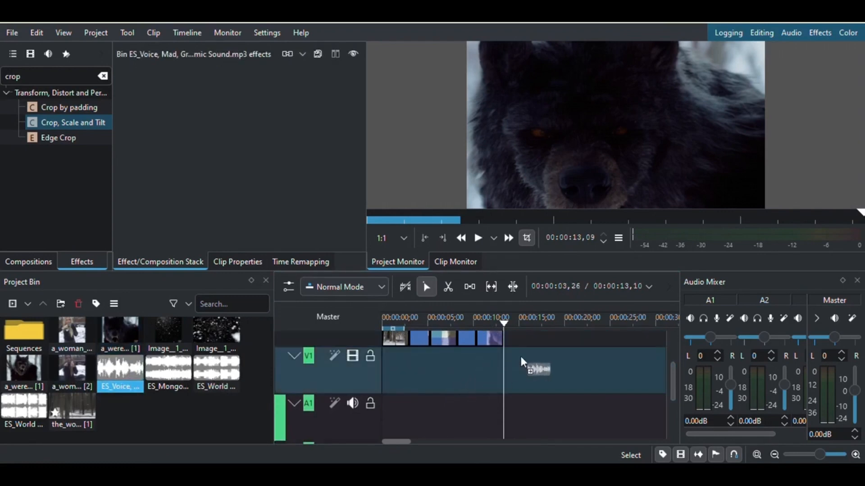
pyautogui.moveTo(448, 369); pyautogui.dragTo(447, 368)
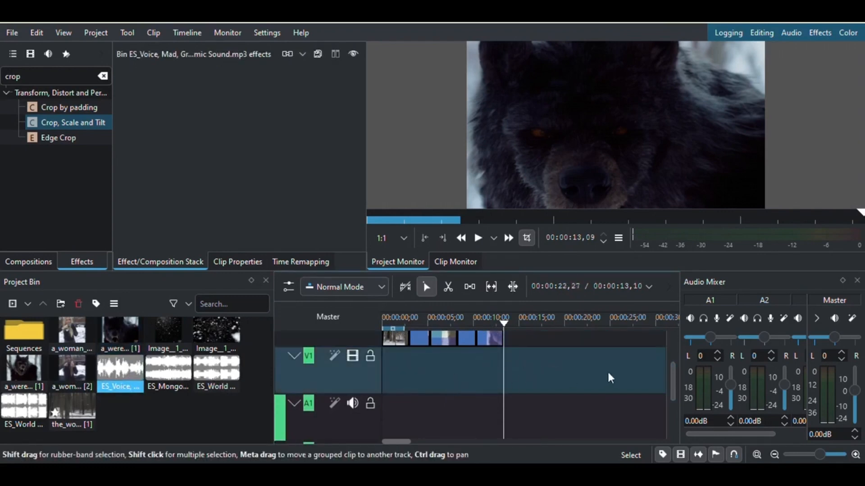
# Place the growling voice sound from the bin on audio track A1, starting at the second video clip
pyautogui.moveTo(674, 368); pyautogui.dragTo(655, 383)
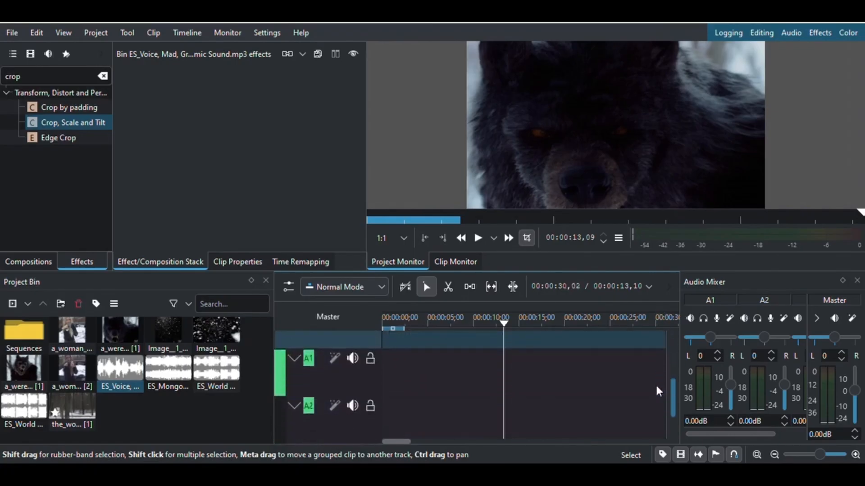
pyautogui.moveTo(399, 436); pyautogui.dragTo(375, 458)
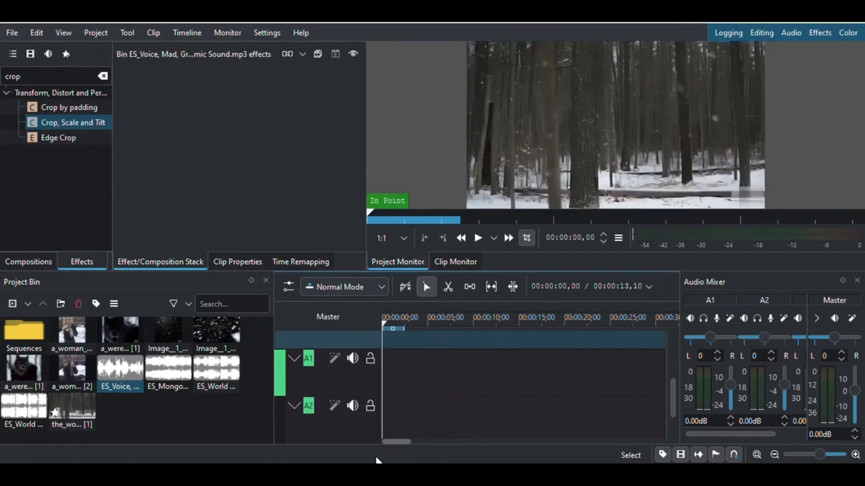
pyautogui.moveTo(670, 390)
pyautogui.mouseDown()
pyautogui.moveTo(672, 325)
pyautogui.moveTo(673, 374)
pyautogui.mouseUp()
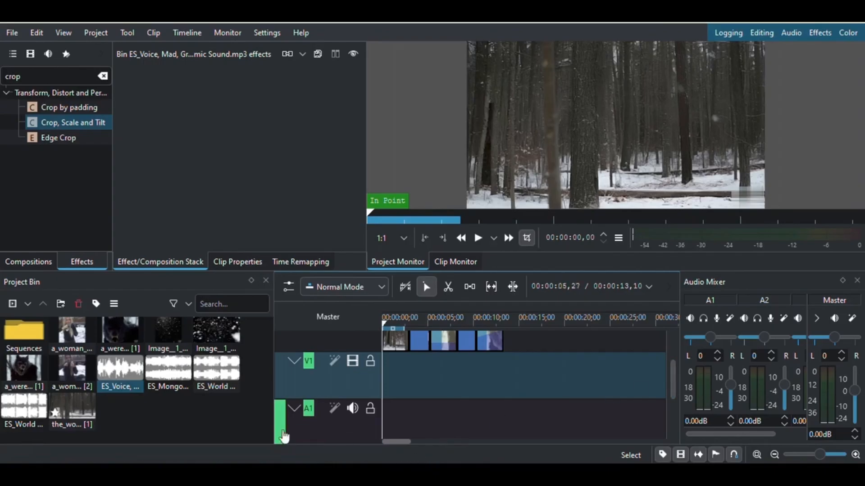
pyautogui.moveTo(107, 365); pyautogui.dragTo(413, 412)
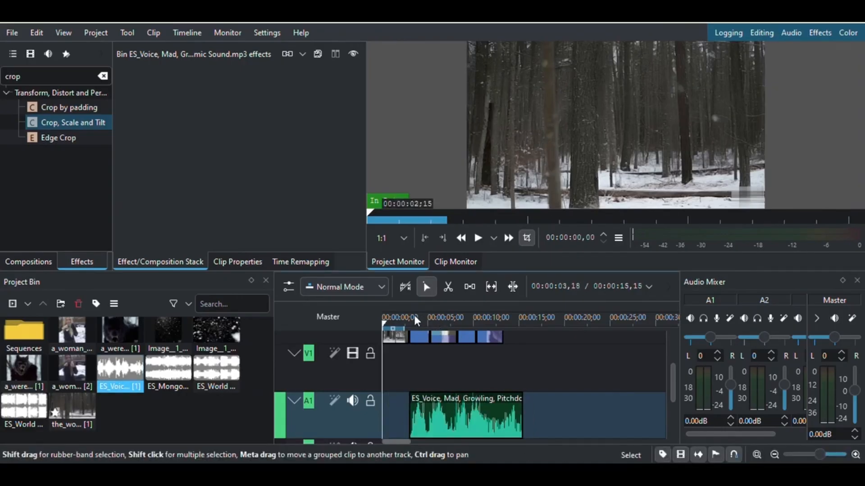
# Play the sequence from the start to check the growl's timing, ending with the playhead just after the last video clip
pyautogui.click(410, 315)
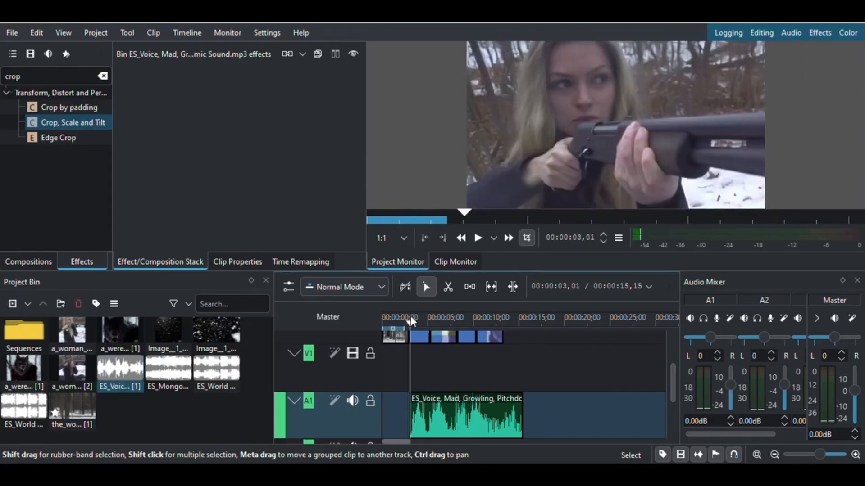
pyautogui.moveTo(409, 321); pyautogui.dragTo(371, 323)
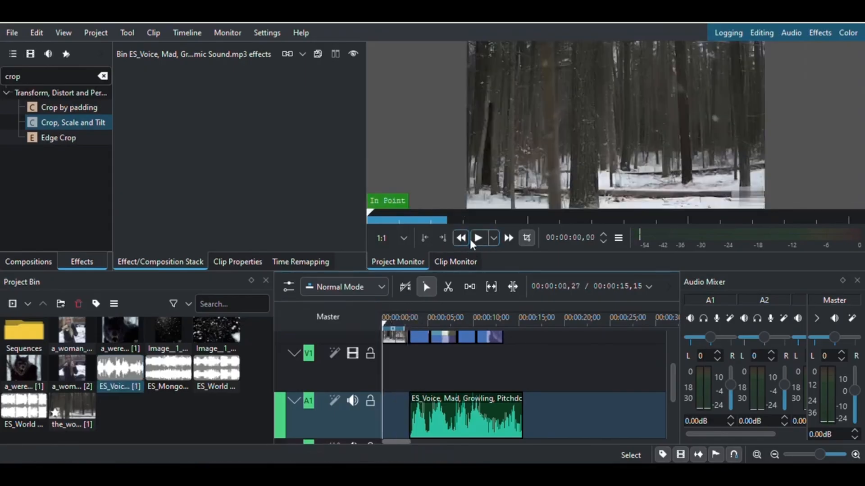
pyautogui.click(481, 237)
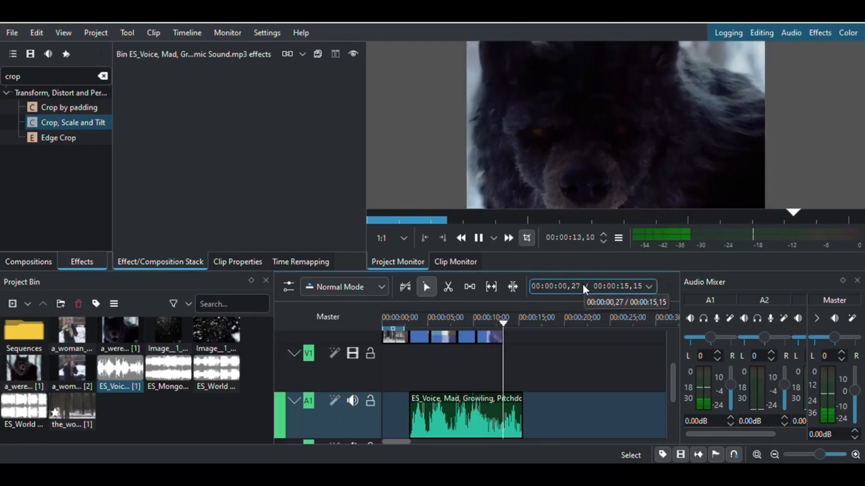
pyautogui.click(477, 243)
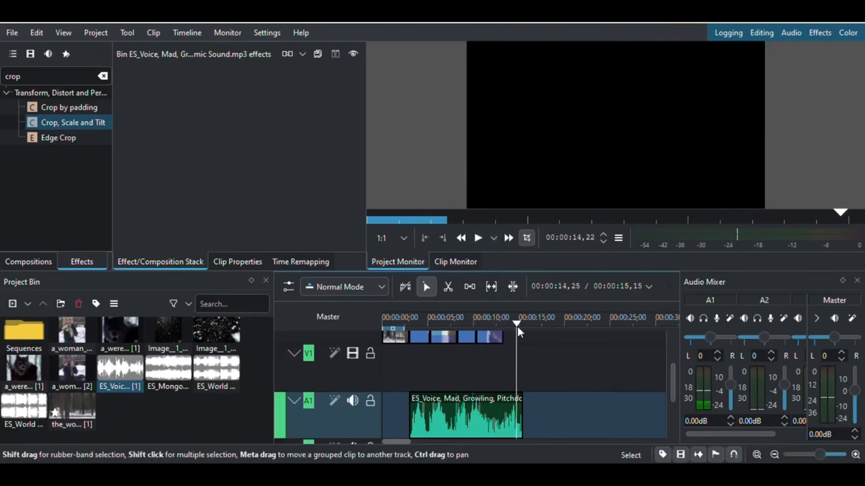
pyautogui.moveTo(518, 327); pyautogui.dragTo(504, 328)
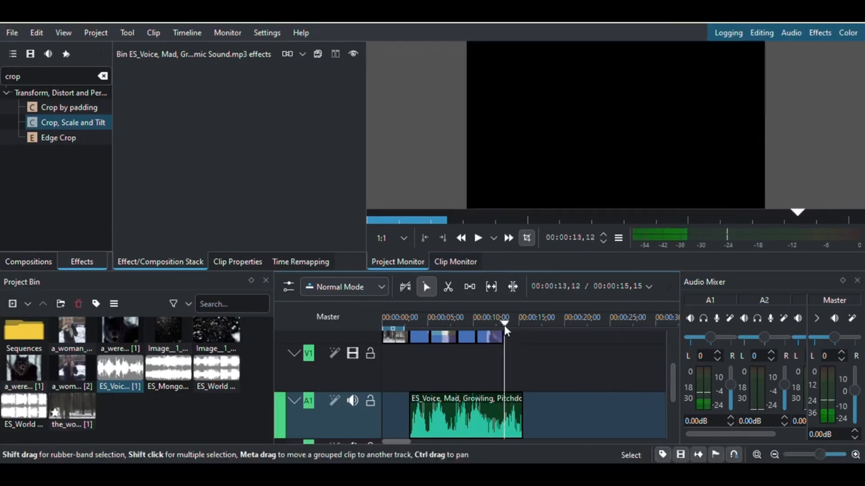
# Place the ES_Mongolian Barbecue music on audio track A2 at the start of the timeline
pyautogui.moveTo(674, 383); pyautogui.dragTo(673, 424)
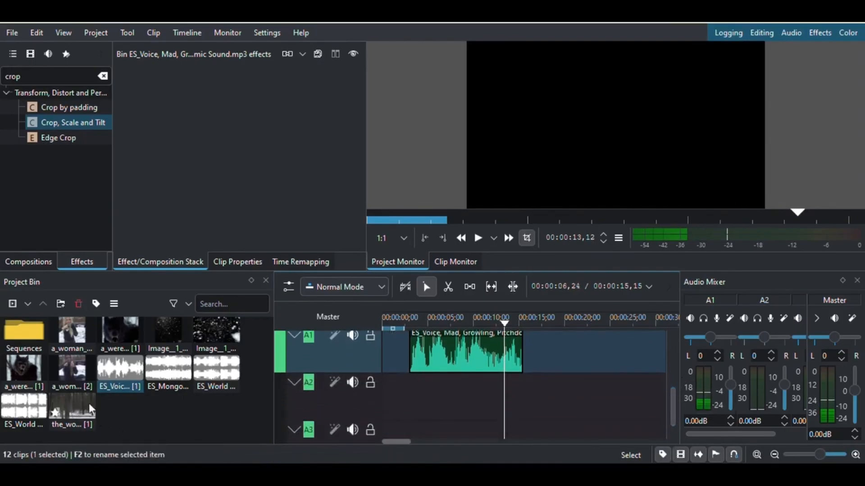
pyautogui.click(173, 365)
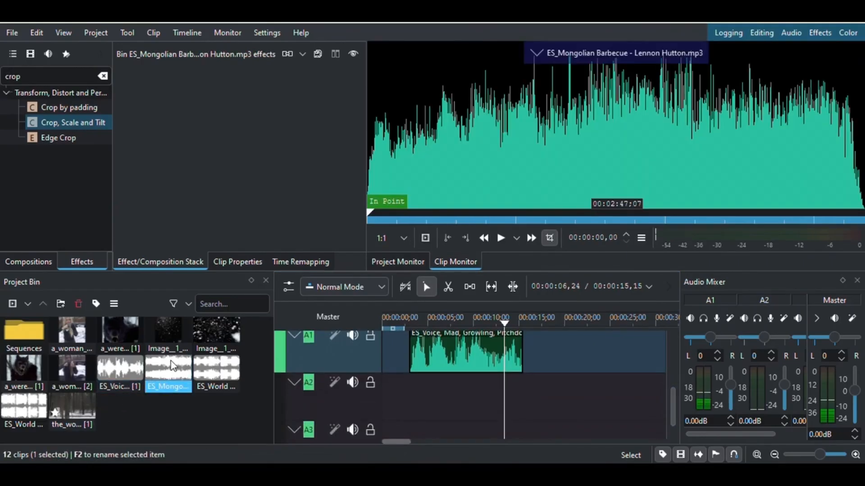
pyautogui.moveTo(173, 366); pyautogui.dragTo(384, 402)
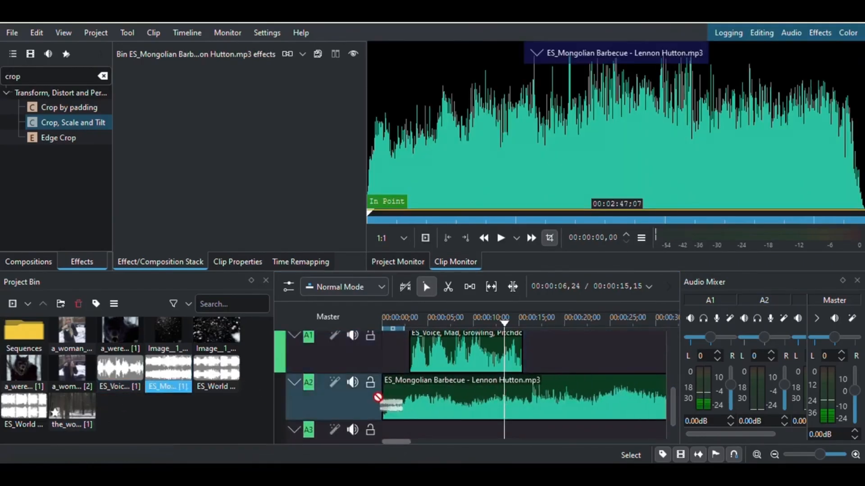
# Play the sequence from the start to hear the music under the growl
pyautogui.moveTo(504, 324); pyautogui.dragTo(382, 325)
pyautogui.click(478, 238)
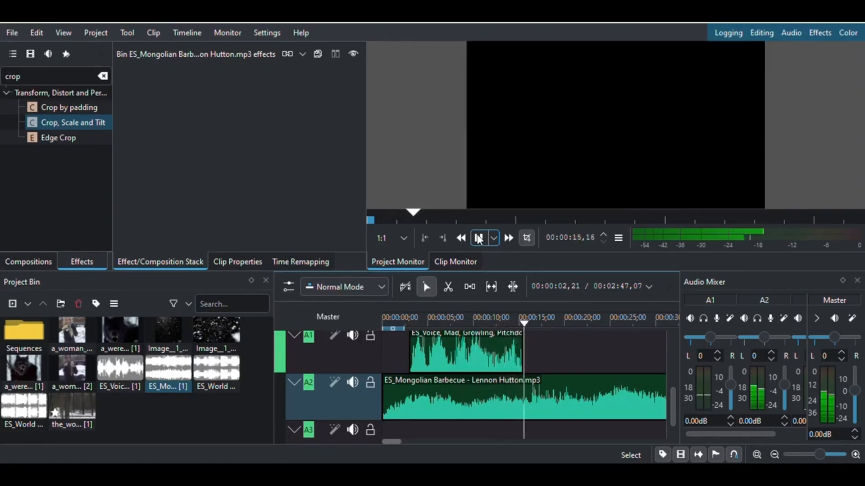
pyautogui.click(478, 239)
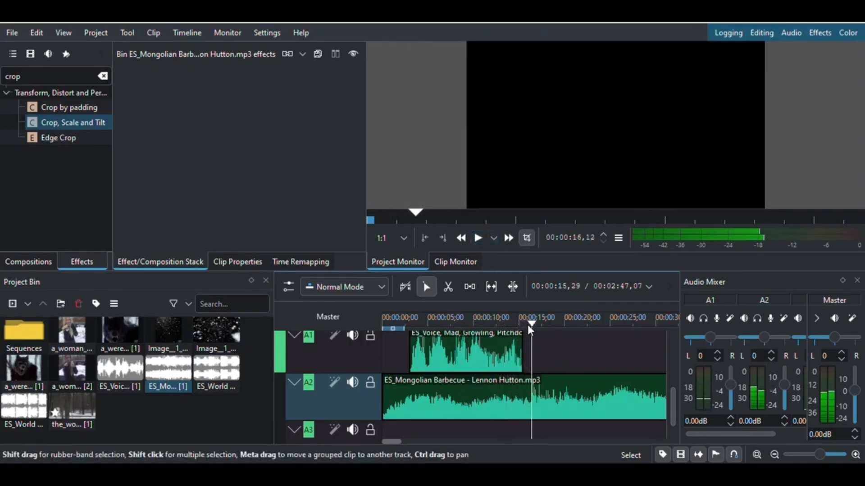
# Split the music on A2 where the growl sound ends and delete the remainder
pyautogui.moveTo(531, 328); pyautogui.dragTo(523, 336)
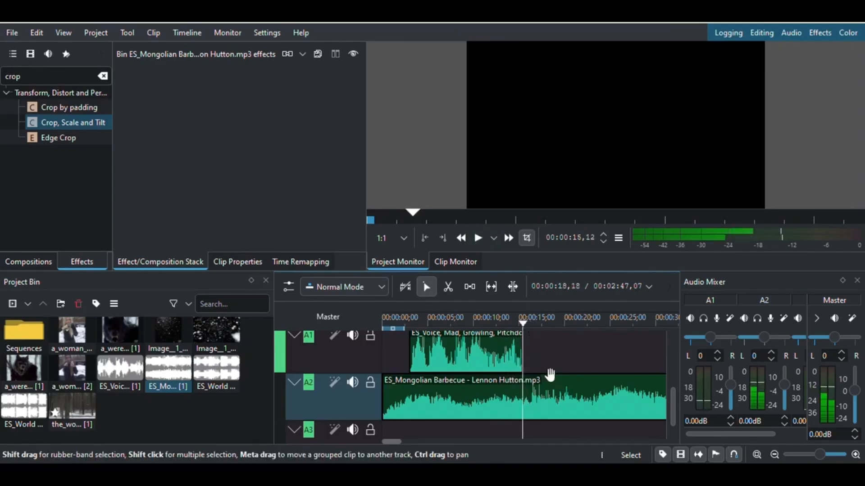
pyautogui.click(535, 401)
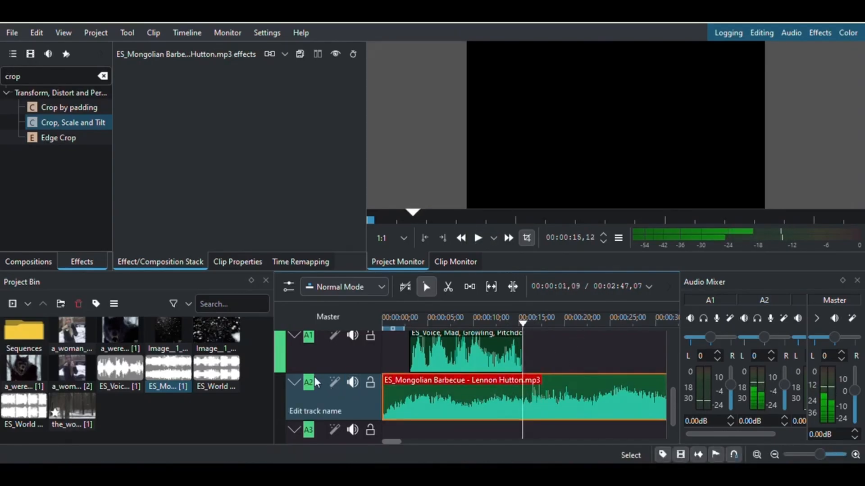
pyautogui.click(454, 289)
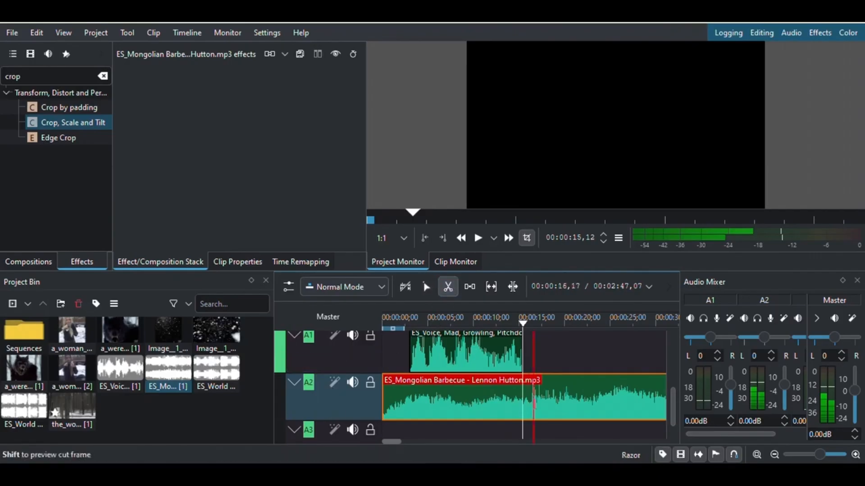
pyautogui.click(522, 404)
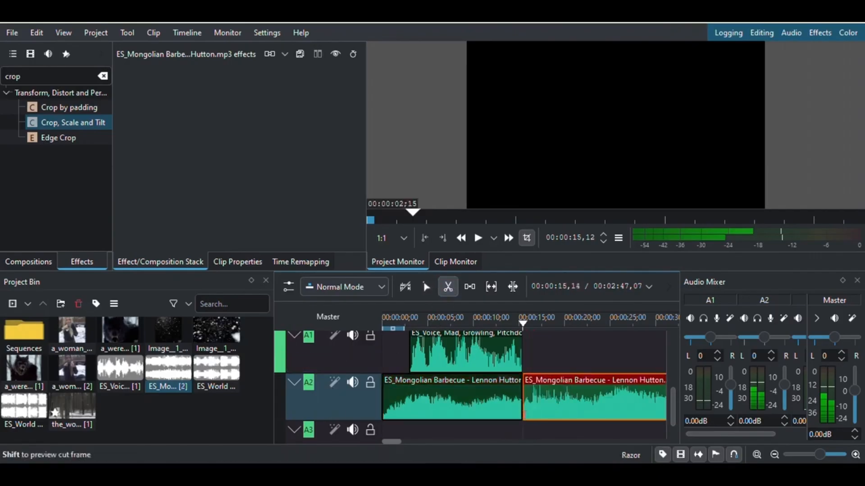
pyautogui.press('Delete')
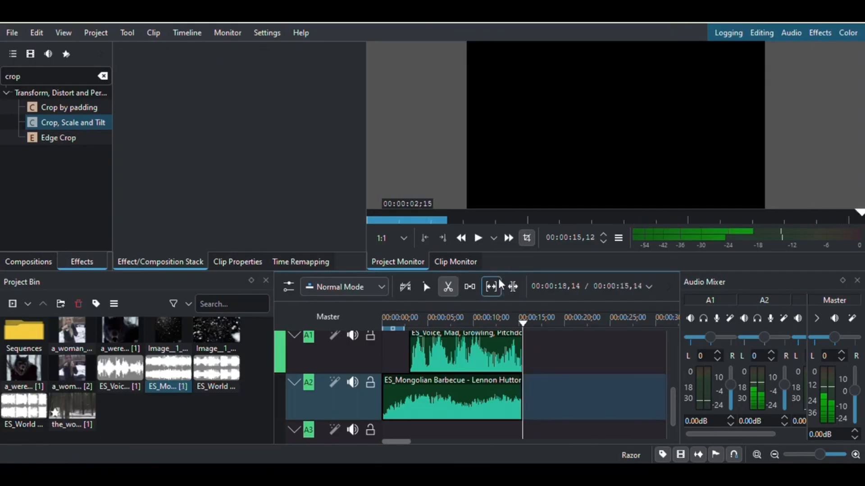
# Play back the trimmed sound mix from the beginning of the timeline
pyautogui.moveTo(523, 325); pyautogui.dragTo(369, 329)
pyautogui.click(480, 242)
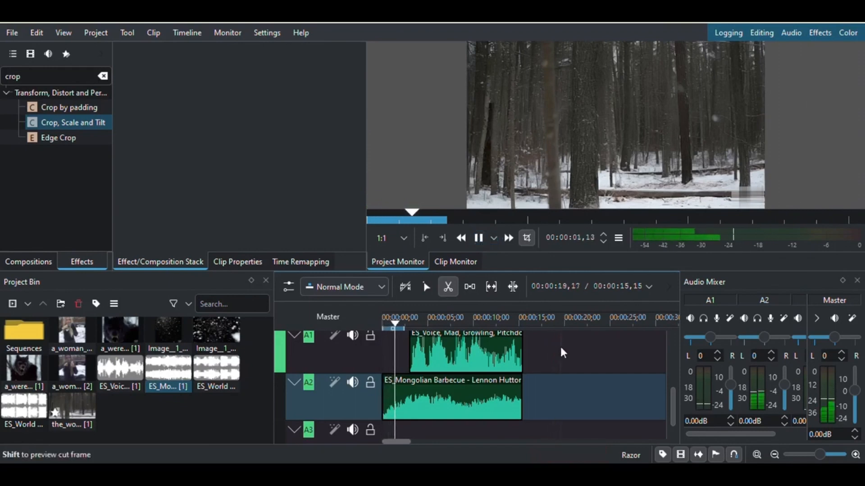
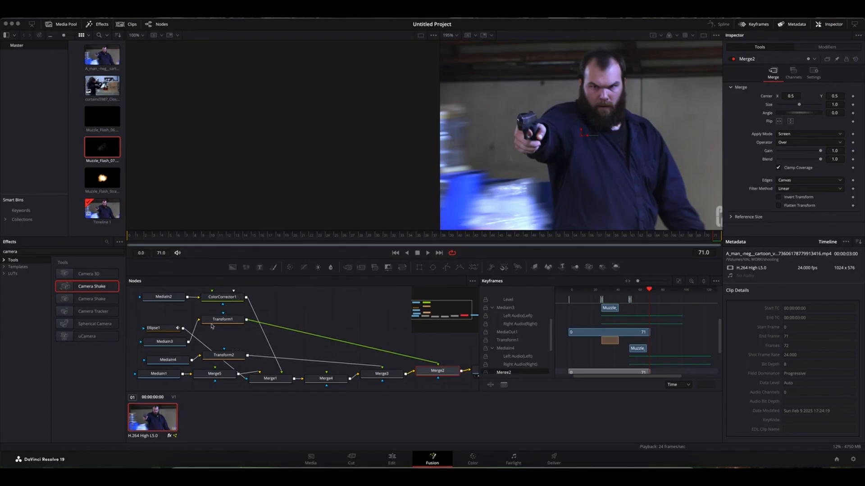
# Switch to DaVinci Resolve, preview the muzzle flash composition, and append the rifle image after the clip on Video 1 in the edit timeline
pyautogui.click(430, 253)
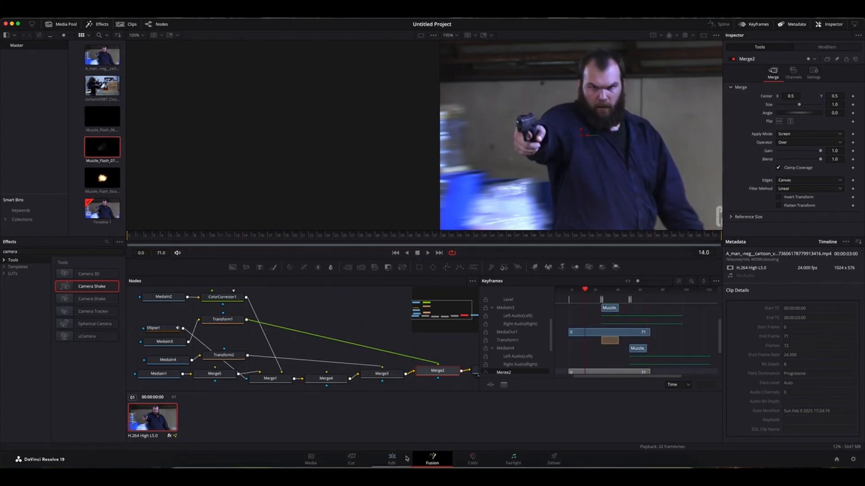
pyautogui.click(391, 459)
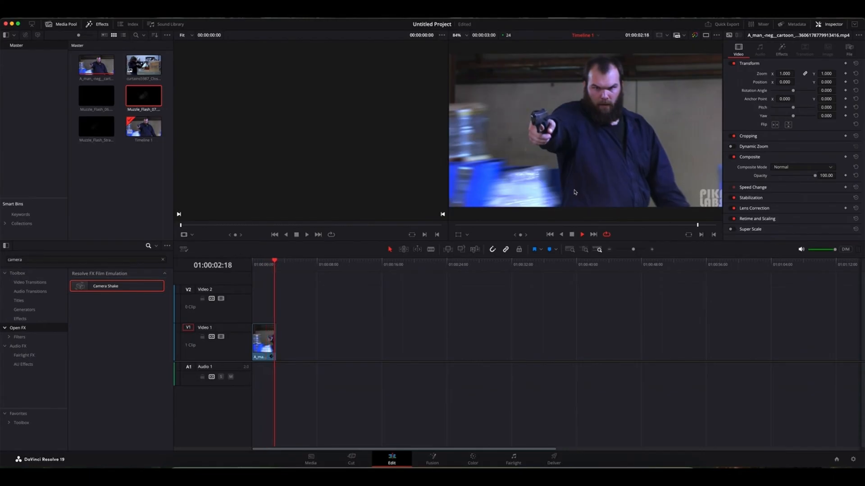
pyautogui.doubleClick(144, 64)
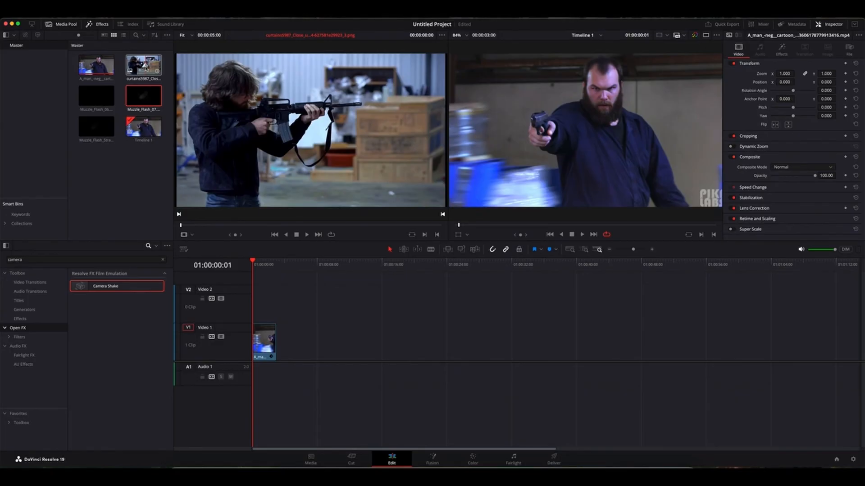
pyautogui.click(146, 67)
pyautogui.moveTo(251, 184); pyautogui.dragTo(279, 341)
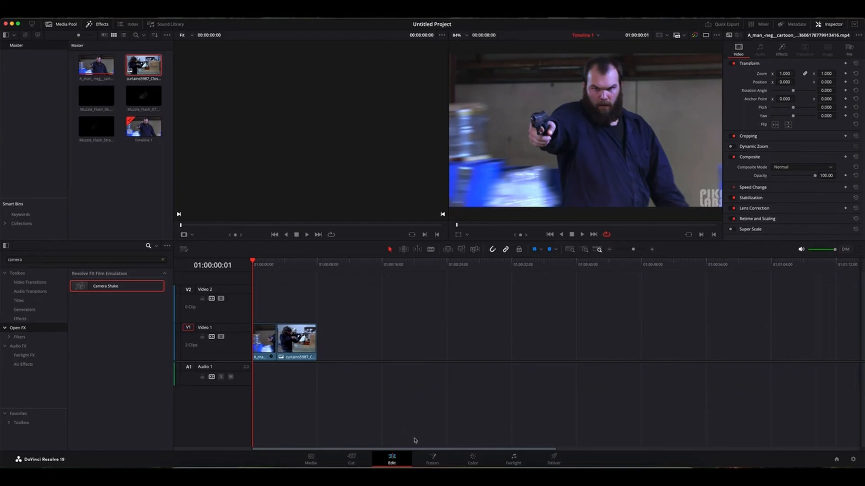
# Open the rifle image clip in Fusion and move its MediaIn1 and MediaOut1 nodes lower in the node graph
pyautogui.click(432, 457)
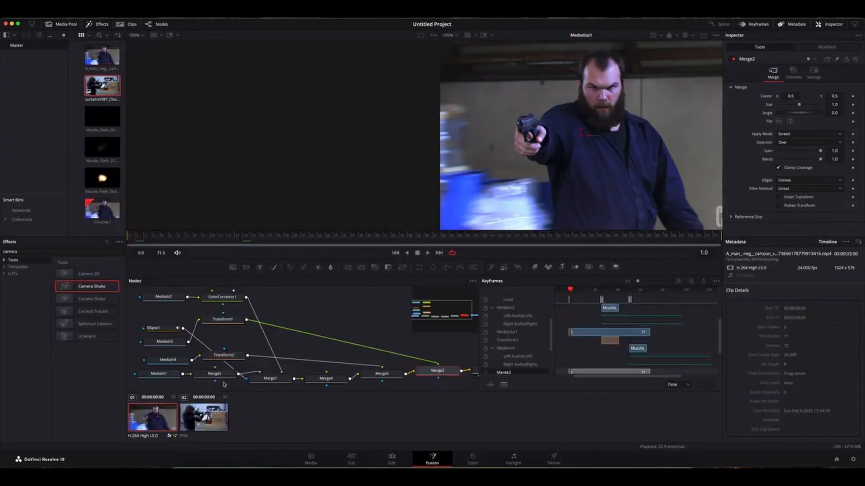
pyautogui.click(211, 423)
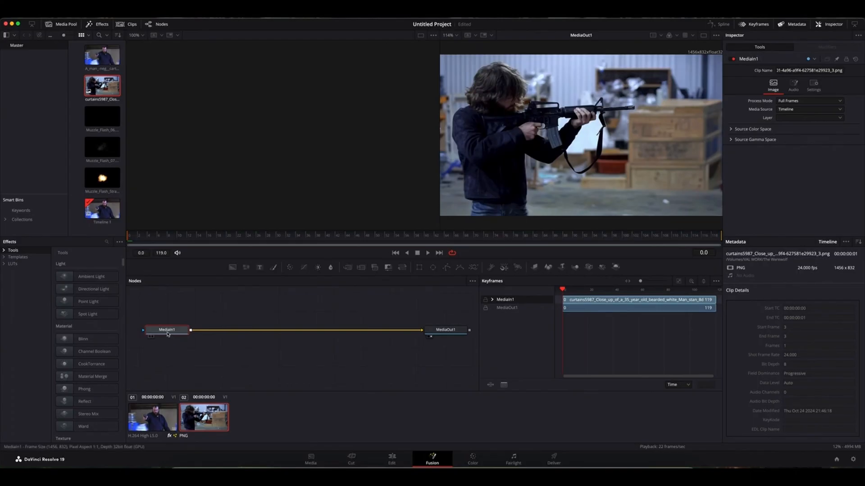
pyautogui.moveTo(168, 333)
pyautogui.moveTo(167, 333); pyautogui.dragTo(167, 368)
pyautogui.moveTo(450, 333); pyautogui.dragTo(449, 365)
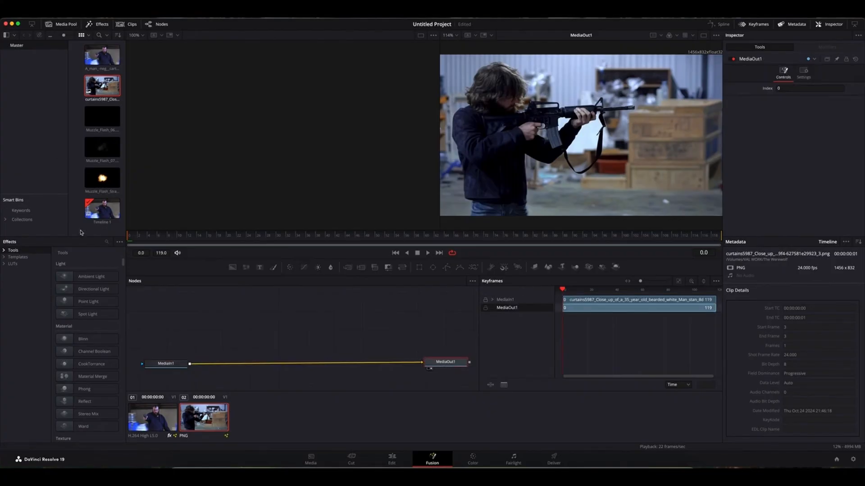
# Merge a second copy of the rifle image over MediaIn1, with a Color Corrector inserted after the copy
pyautogui.moveTo(103, 86); pyautogui.dragTo(169, 308)
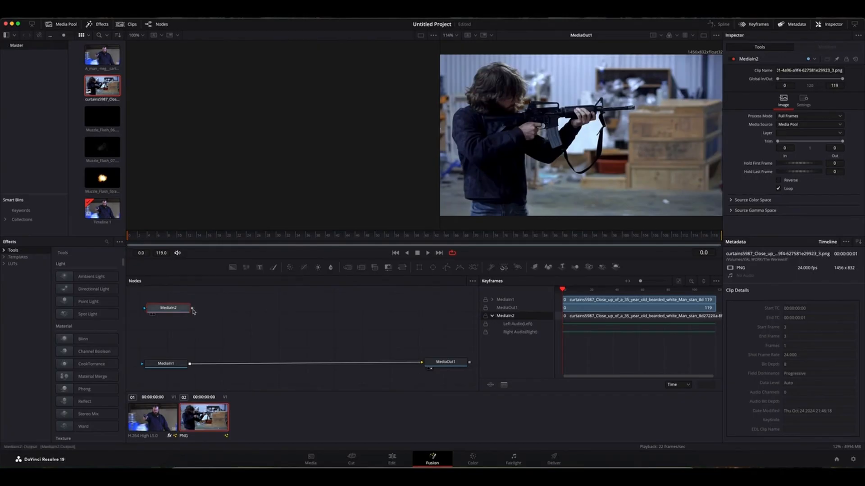
pyautogui.moveTo(192, 310); pyautogui.dragTo(190, 365)
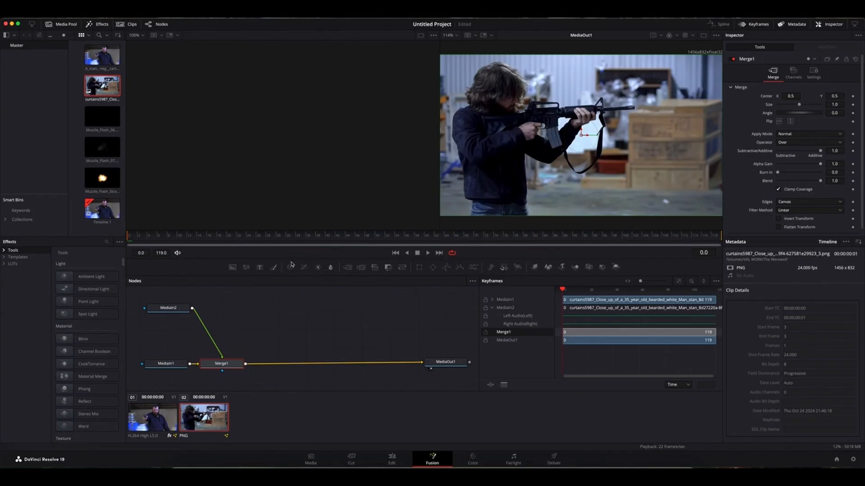
pyautogui.click(168, 308)
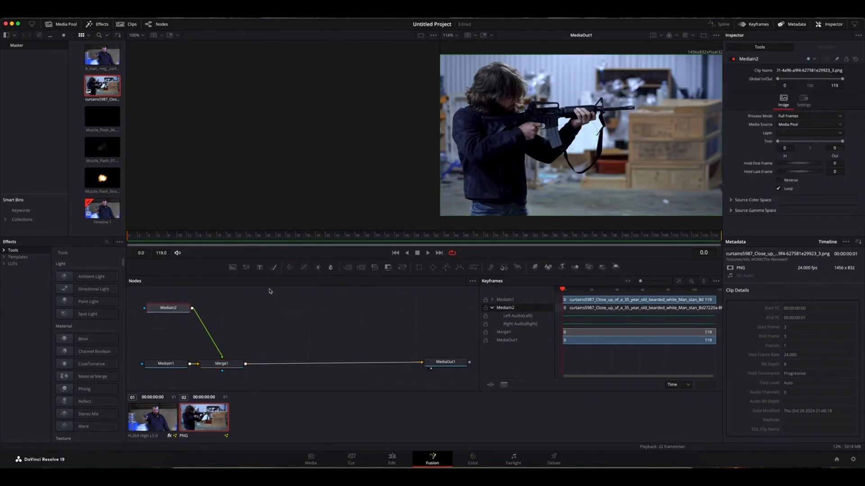
pyautogui.click(290, 268)
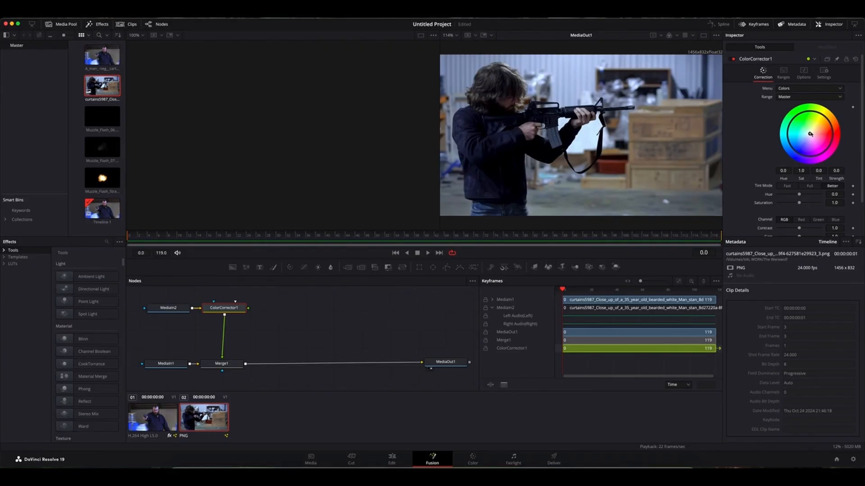
# Tint the image copy yellow at strength 1.0 in the Color Corrector and raise its RGB contrast to 3.0
pyautogui.moveTo(810, 134); pyautogui.dragTo(825, 115)
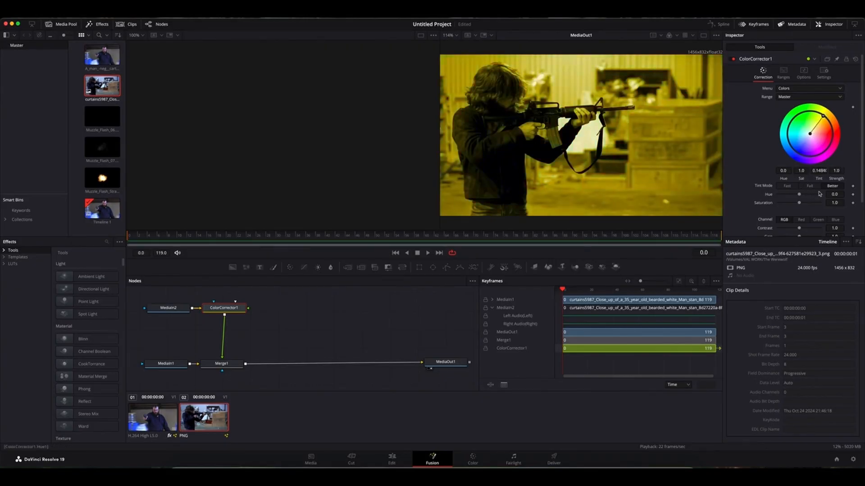
pyautogui.scroll(-3, 861, 211)
pyautogui.scroll(-2, 863, 216)
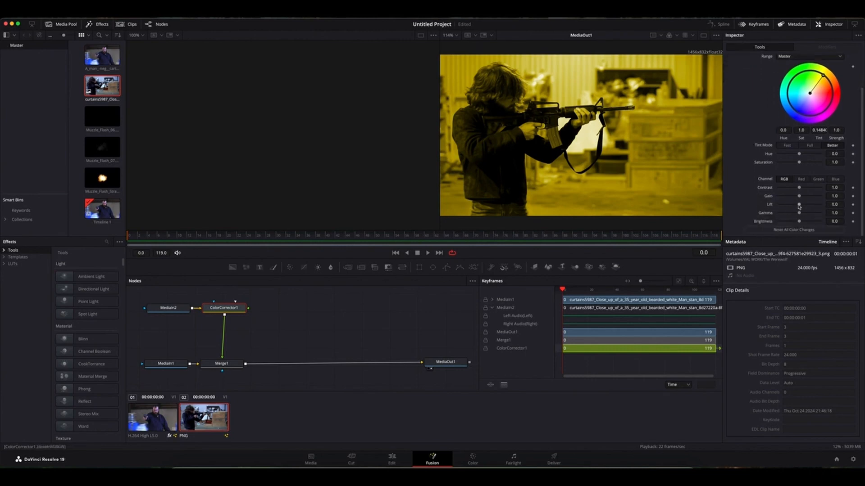
pyautogui.moveTo(801, 188); pyautogui.dragTo(820, 188)
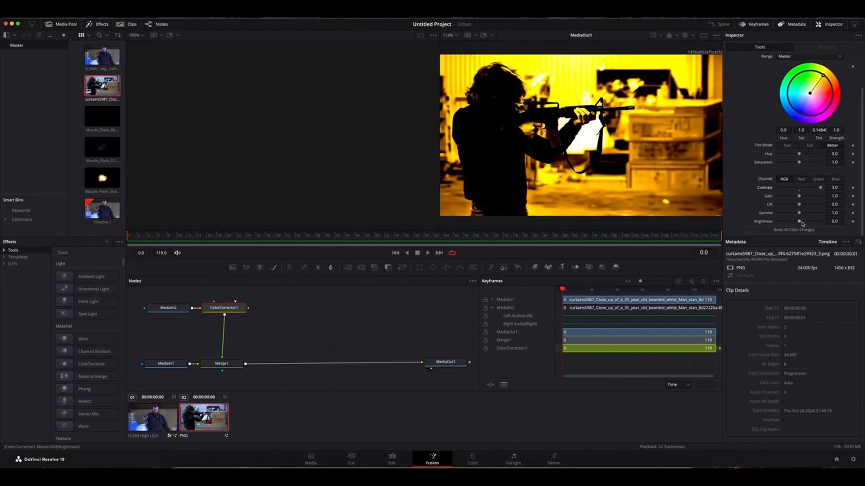
# Raise the Color Corrector's RGB brightness to 1.0 and reduce the yellow tint strength to about 0.165
pyautogui.moveTo(800, 223); pyautogui.dragTo(822, 224)
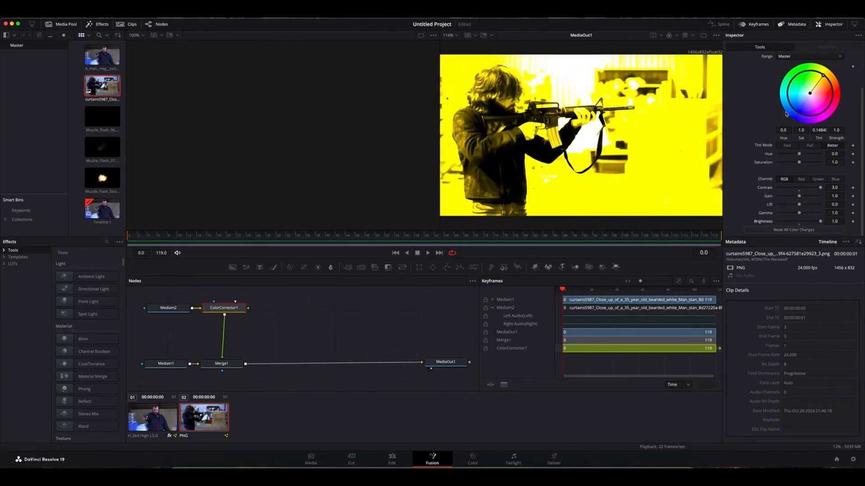
pyautogui.moveTo(824, 76); pyautogui.dragTo(814, 88)
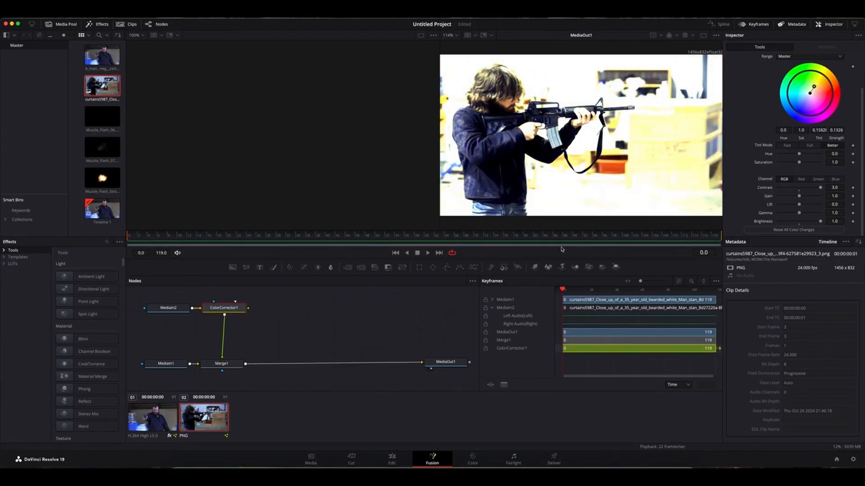
pyautogui.moveTo(815, 87); pyautogui.dragTo(816, 85)
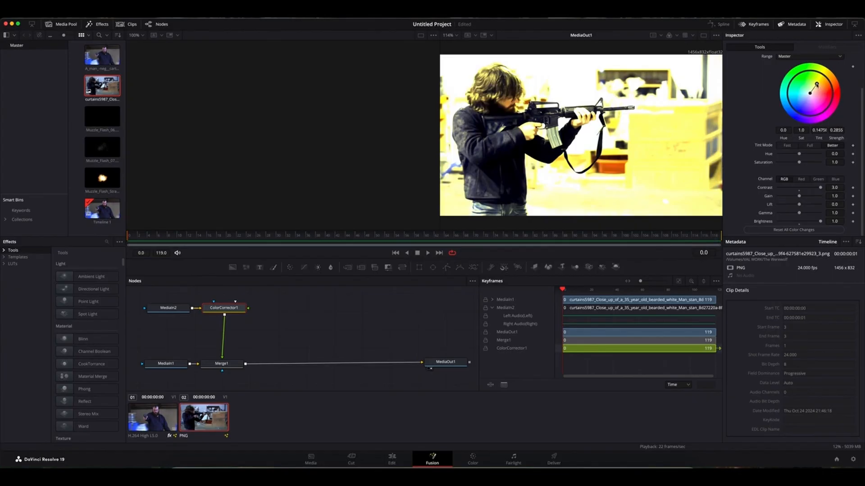
pyautogui.moveTo(817, 85); pyautogui.dragTo(814, 86)
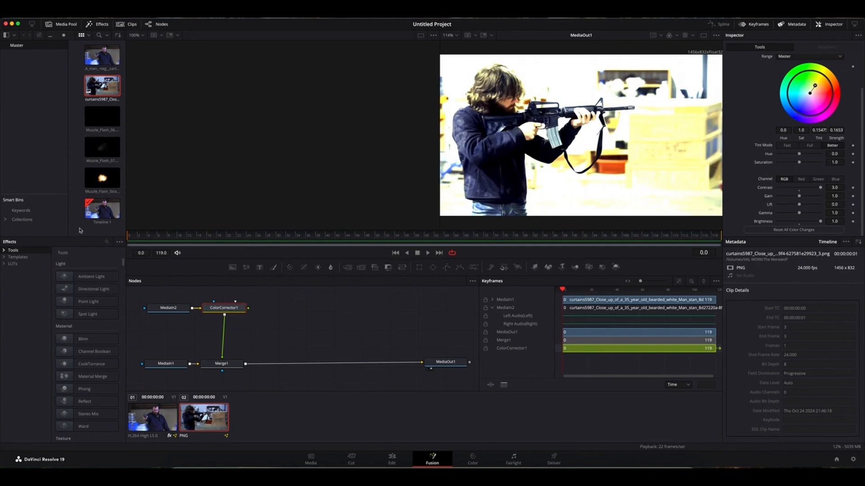
# Find the Ellipse mask among the effects, add it below ColorCorrector1, and connect it to Merge1 as its mask
pyautogui.click(107, 242)
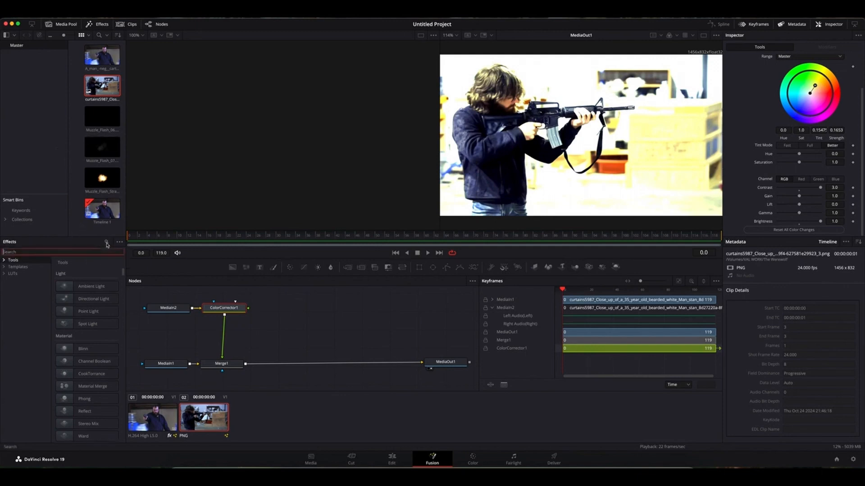
pyautogui.write('mask')
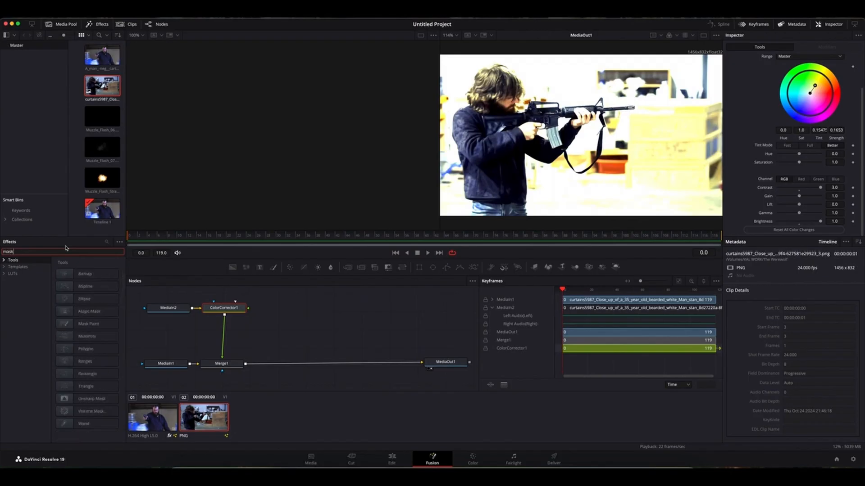
pyautogui.click(87, 301)
pyautogui.moveTo(87, 301); pyautogui.dragTo(226, 332)
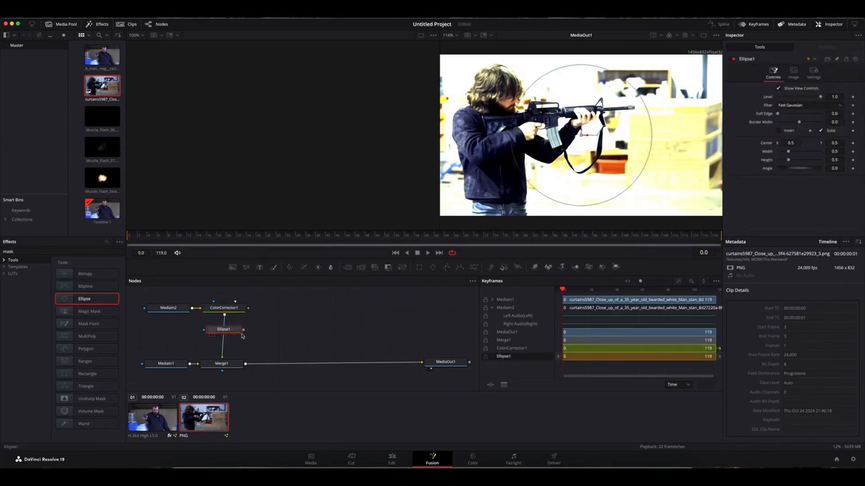
pyautogui.moveTo(244, 333); pyautogui.dragTo(247, 363)
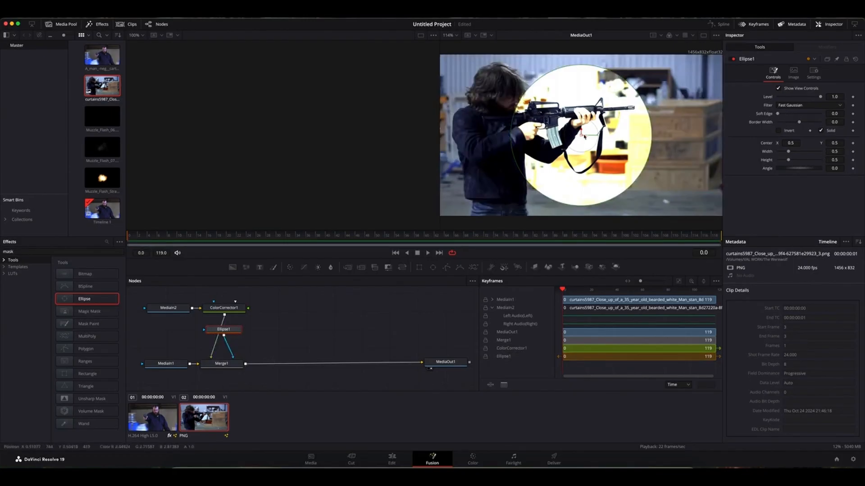
# Centre the ellipse mask on the rifle's muzzle, widen it to about 0.945, and set its soft edge to about 0.046
pyautogui.moveTo(581, 134); pyautogui.dragTo(635, 109)
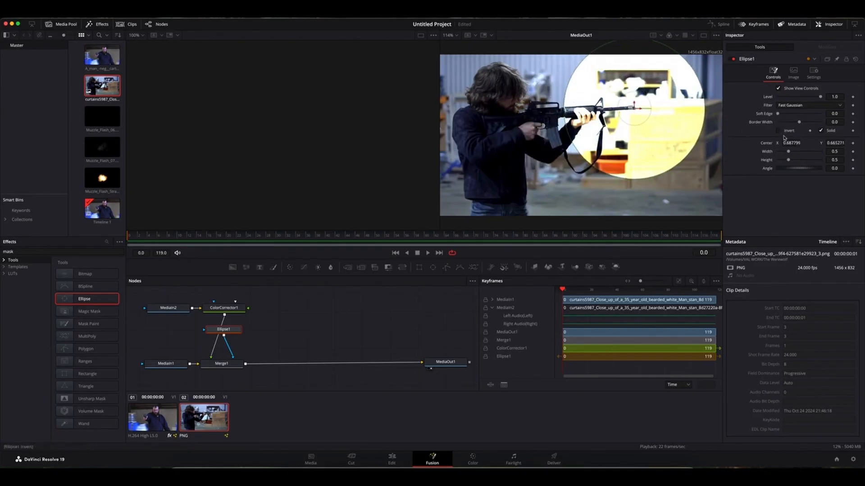
pyautogui.moveTo(789, 154); pyautogui.dragTo(798, 154)
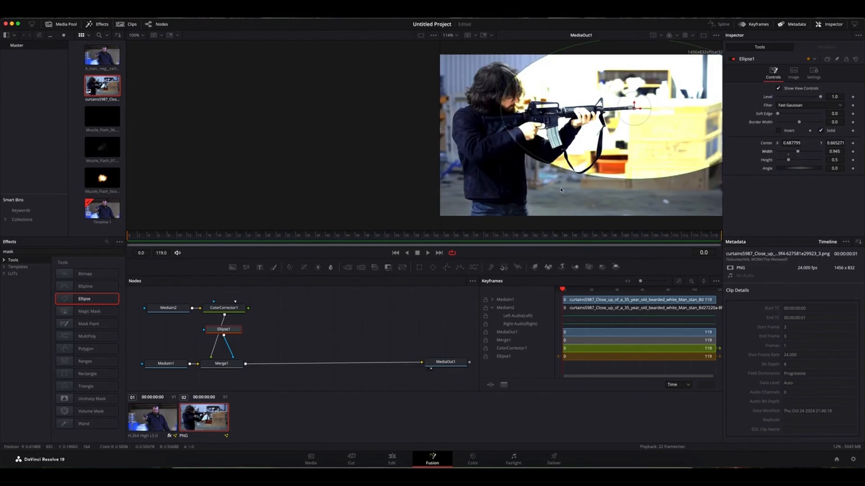
pyautogui.moveTo(778, 116)
pyautogui.mouseDown()
pyautogui.moveTo(822, 117)
pyautogui.moveTo(786, 118)
pyautogui.mouseUp()
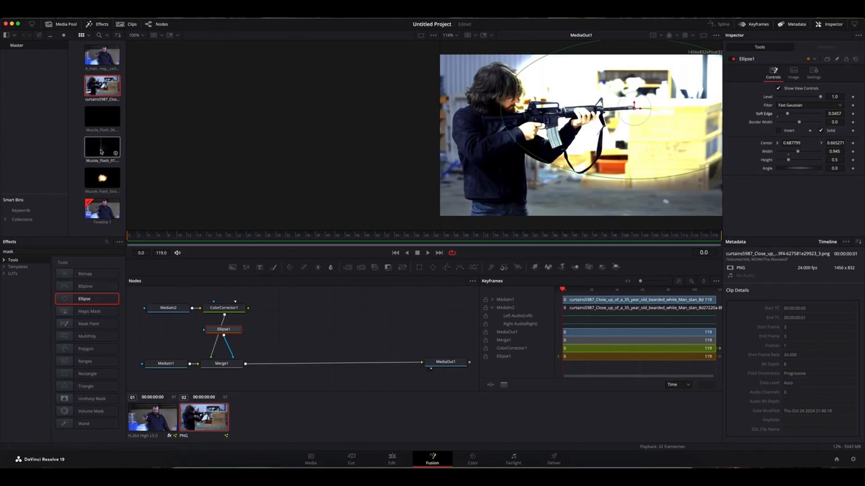
# Merge the Muzzle_Flash_07 clip after Merge1, scaled to 0.53, positioned in front of the rifle's muzzle, with the Screen apply mode
pyautogui.moveTo(95, 149); pyautogui.dragTo(246, 365)
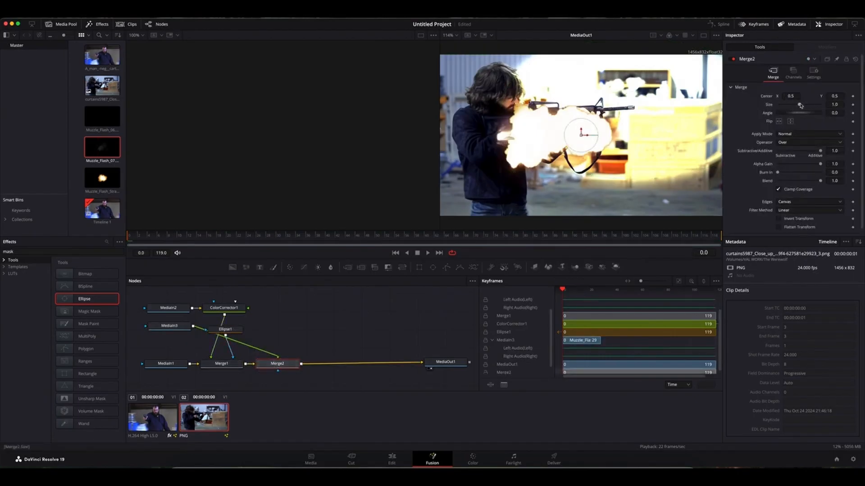
pyautogui.moveTo(801, 105); pyautogui.dragTo(792, 107)
pyautogui.moveTo(581, 134); pyautogui.dragTo(678, 109)
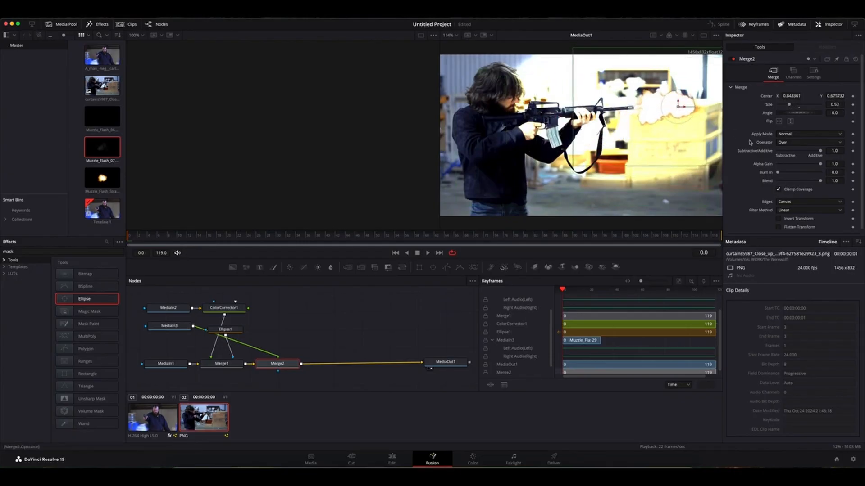
pyautogui.click(840, 136)
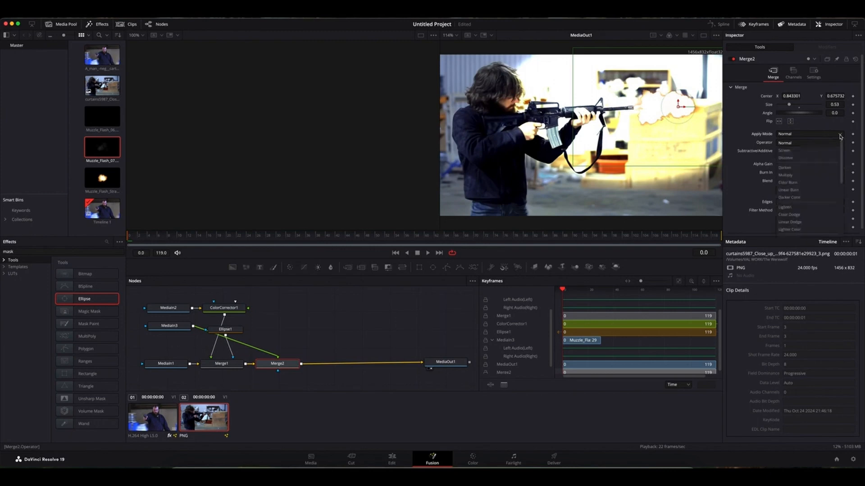
pyautogui.click(788, 151)
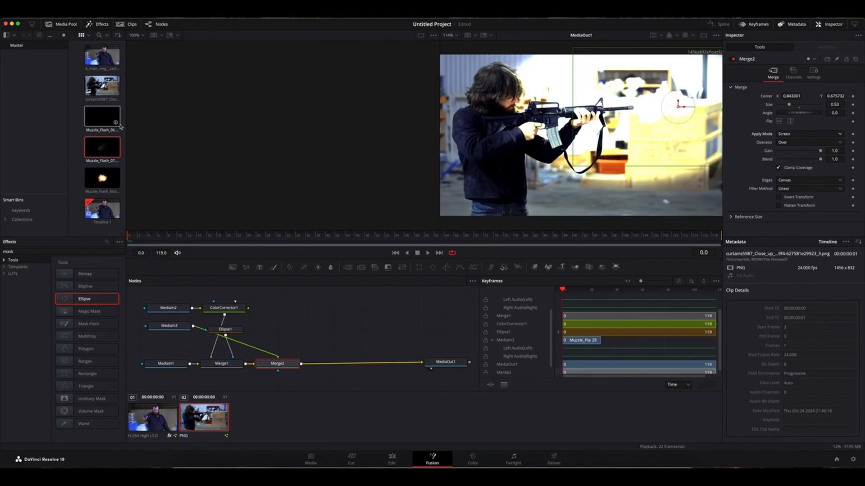
# Merge a second copy of Muzzle_Flash_07 after Merge1 and shift its clip in the keyframe timeline to start at frame 39
pyautogui.moveTo(112, 151); pyautogui.dragTo(170, 344)
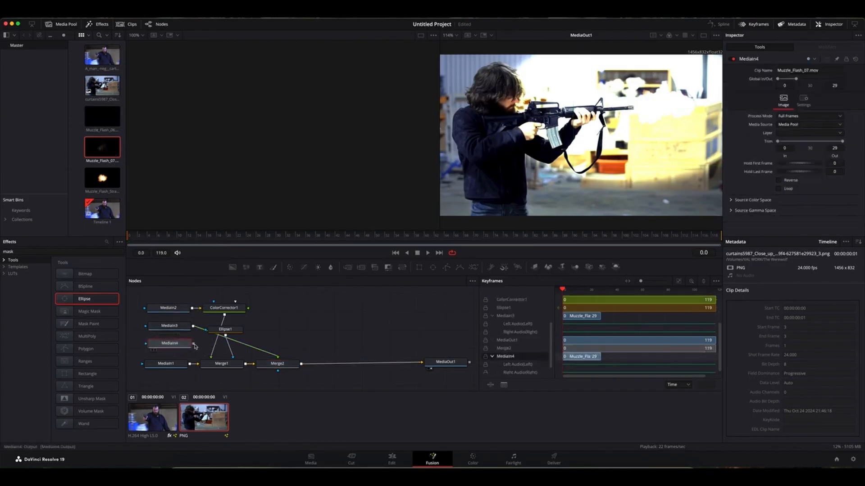
pyautogui.moveTo(195, 346); pyautogui.dragTo(246, 365)
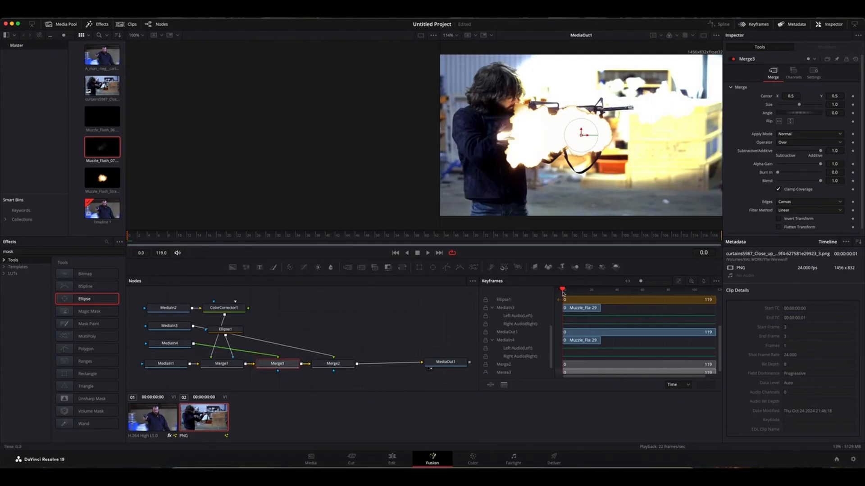
pyautogui.moveTo(563, 292); pyautogui.dragTo(582, 292)
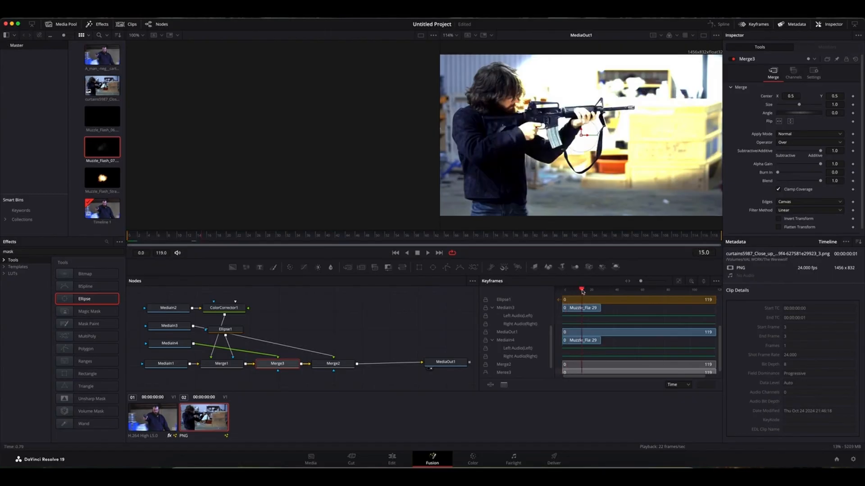
pyautogui.moveTo(583, 292); pyautogui.dragTo(612, 293)
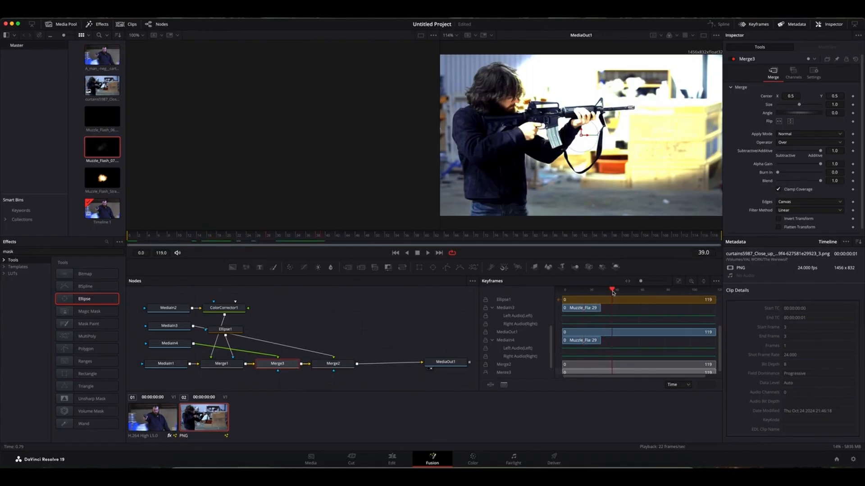
pyautogui.moveTo(580, 342); pyautogui.dragTo(630, 342)
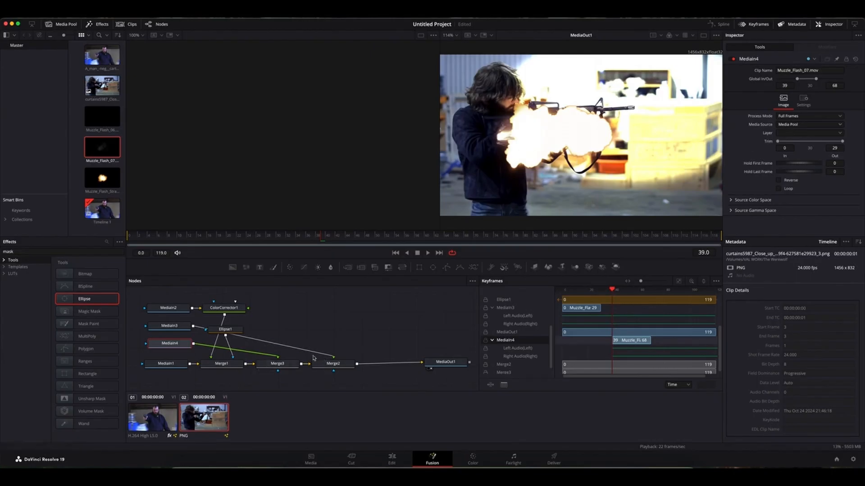
# Scale the second flash to 0.53 in Merge3, place it in front of the rifle's muzzle, and set its apply mode to Screen
pyautogui.click(278, 365)
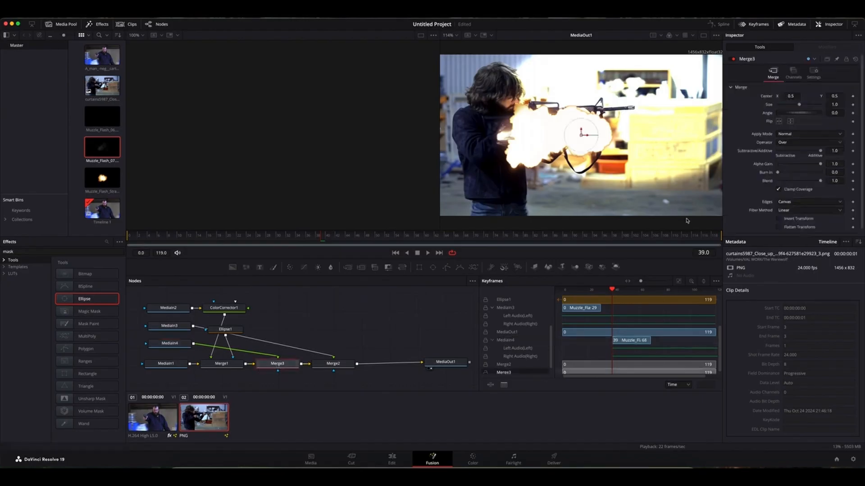
pyautogui.moveTo(799, 106); pyautogui.dragTo(789, 106)
pyautogui.moveTo(582, 137); pyautogui.dragTo(678, 108)
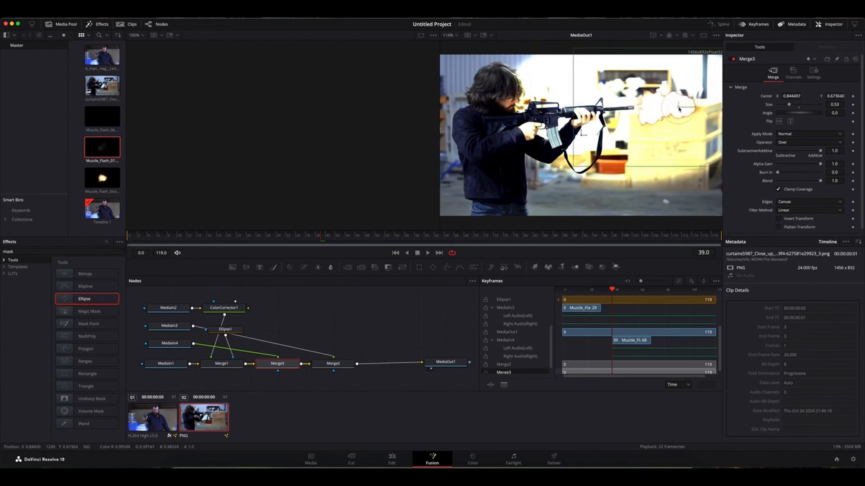
pyautogui.click(839, 135)
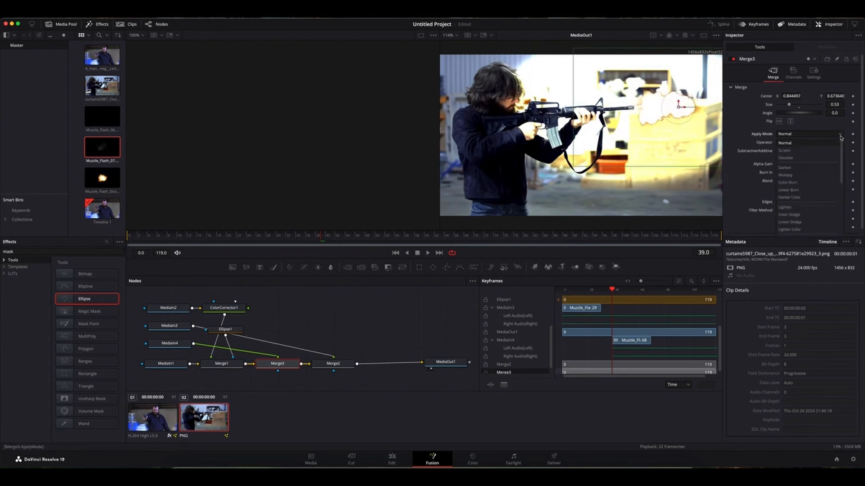
pyautogui.click(787, 152)
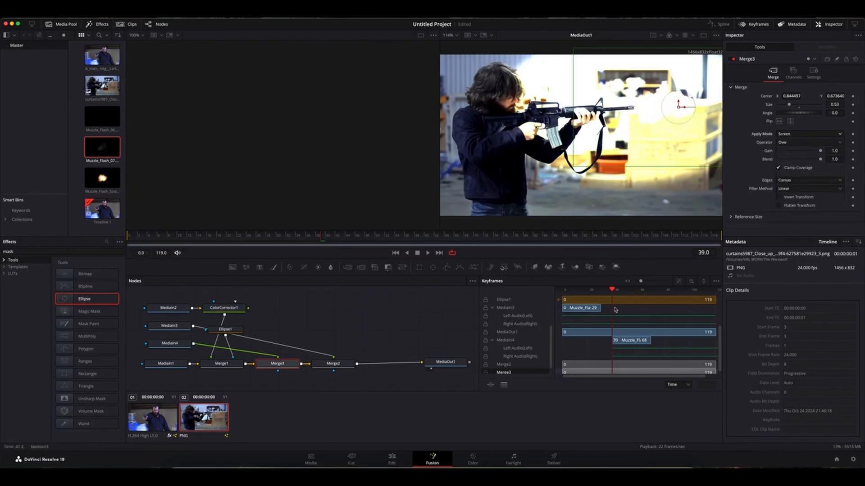
# Move the playhead to frame 79 and spread the node rows apart to make room for another flash input above MediaIn1
pyautogui.moveTo(613, 291); pyautogui.dragTo(661, 295)
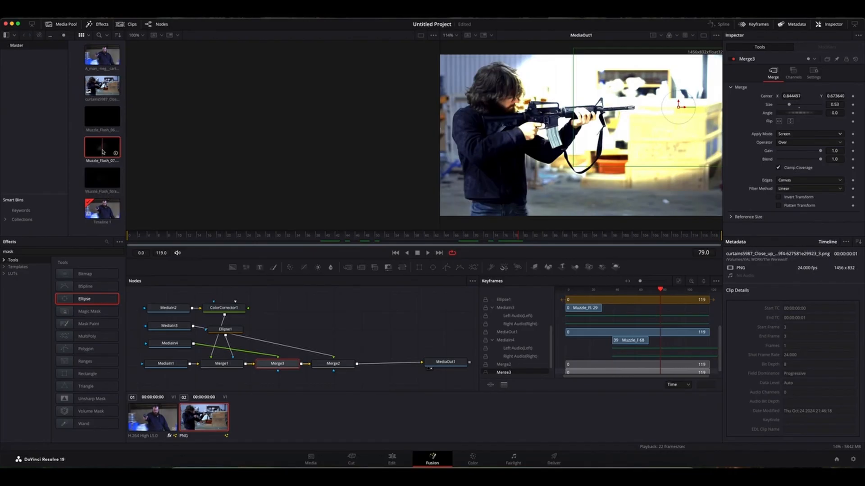
pyautogui.moveTo(101, 151); pyautogui.dragTo(244, 247)
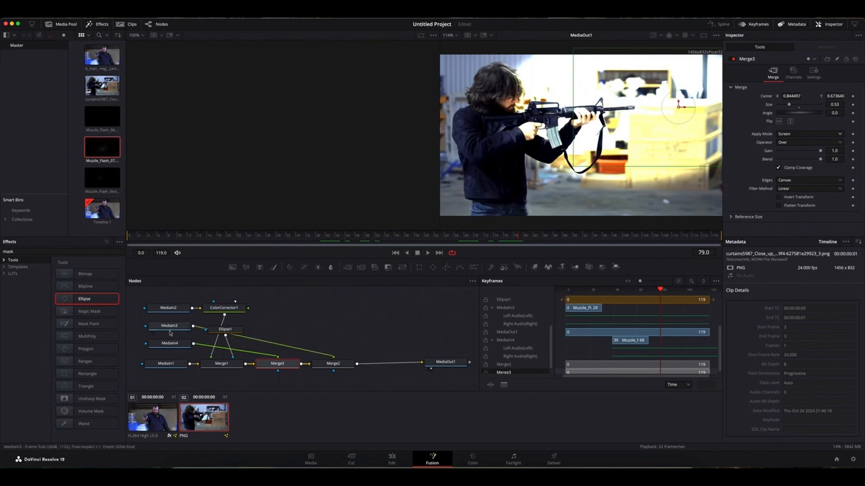
pyautogui.moveTo(163, 366); pyautogui.dragTo(162, 372)
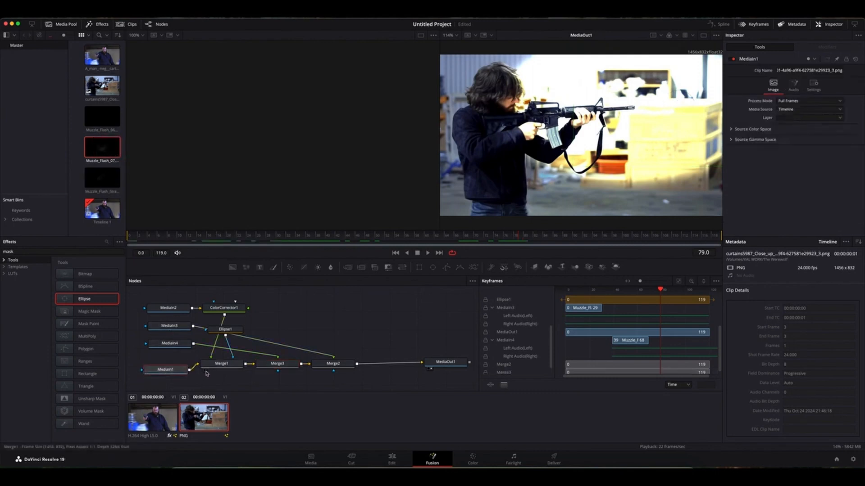
pyautogui.moveTo(219, 367); pyautogui.dragTo(221, 376)
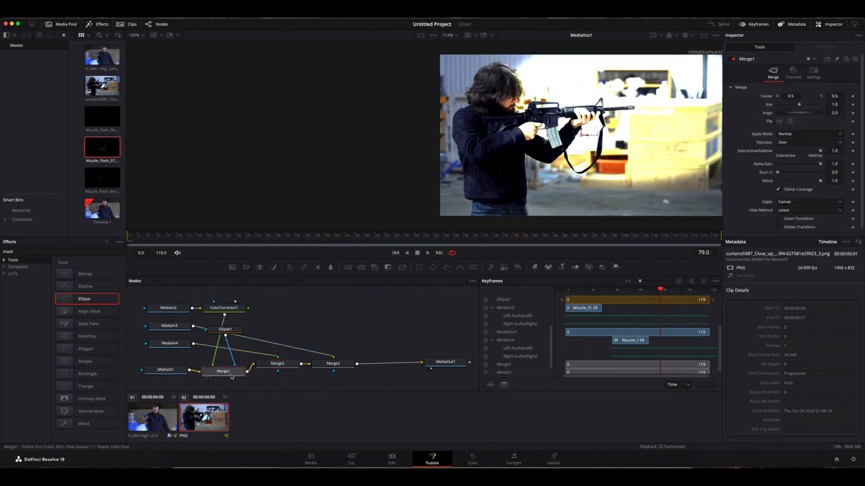
pyautogui.moveTo(282, 369); pyautogui.dragTo(284, 377)
pyautogui.moveTo(343, 368); pyautogui.dragTo(344, 375)
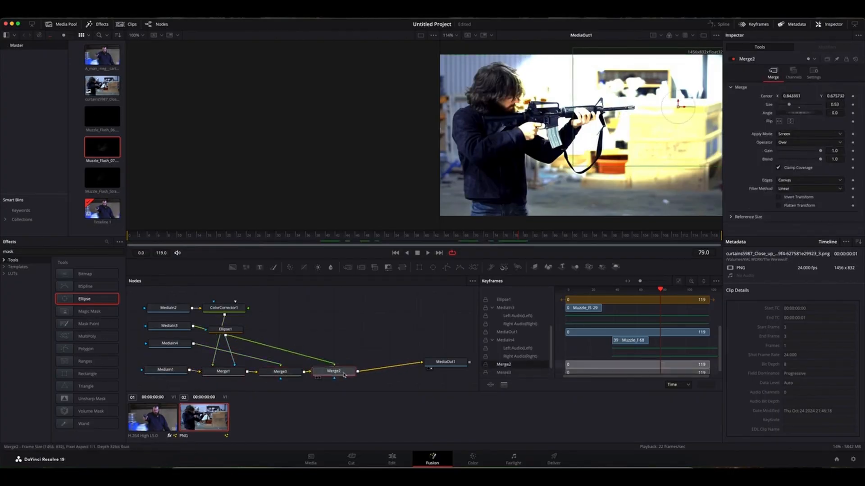
pyautogui.moveTo(445, 367); pyautogui.dragTo(445, 376)
pyautogui.moveTo(173, 309); pyautogui.dragTo(173, 299)
pyautogui.moveTo(230, 310); pyautogui.dragTo(230, 304)
pyautogui.moveTo(175, 328)
pyautogui.mouseDown()
pyautogui.moveTo(176, 320)
pyautogui.moveTo(175, 336)
pyautogui.mouseUp()
pyautogui.moveTo(232, 332); pyautogui.dragTo(233, 320)
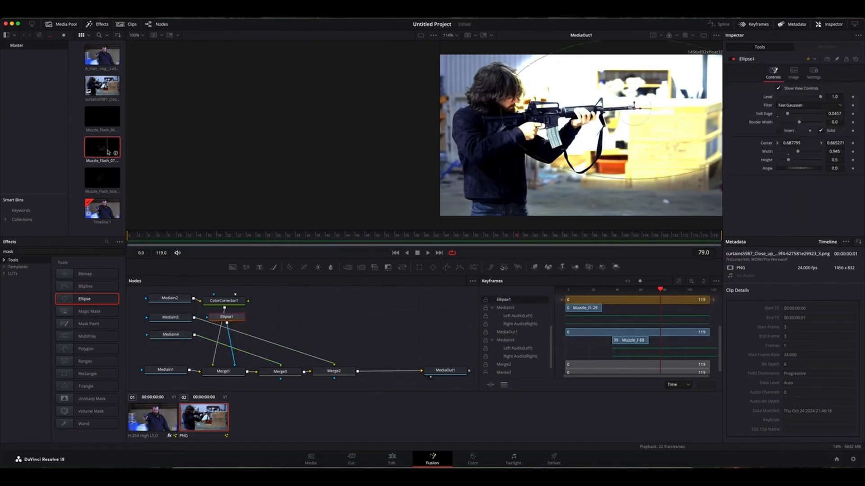
# Merge a third copy of Muzzle_Flash_07 after Merge1 and shift its clip in the keyframe timeline to start at frame 80
pyautogui.moveTo(108, 152); pyautogui.dragTo(171, 351)
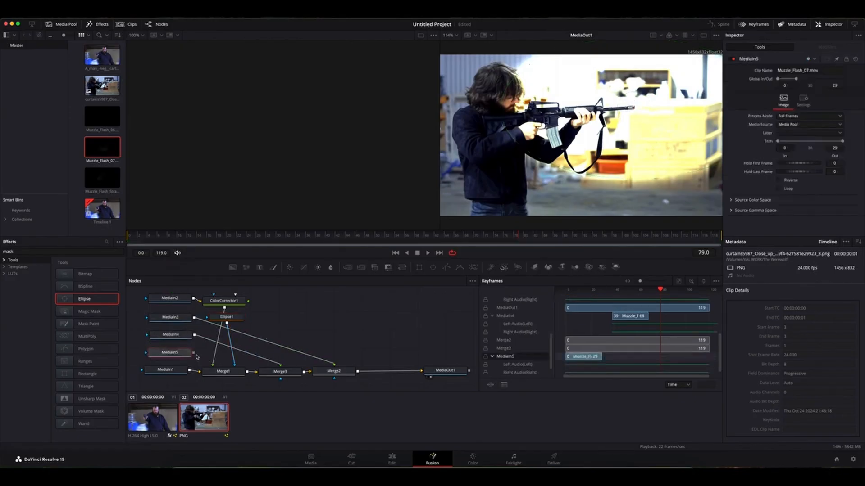
pyautogui.moveTo(195, 355); pyautogui.dragTo(252, 372)
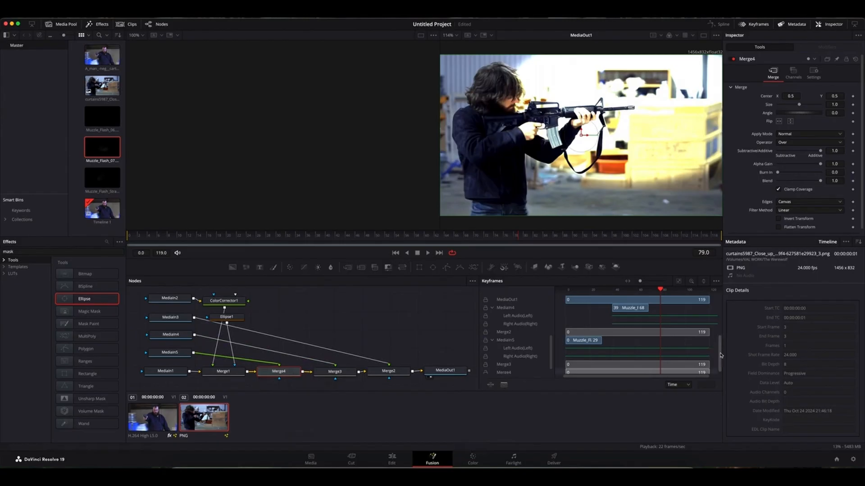
pyautogui.moveTo(721, 355)
pyautogui.mouseDown()
pyautogui.moveTo(721, 336)
pyautogui.moveTo(721, 350)
pyautogui.mouseUp()
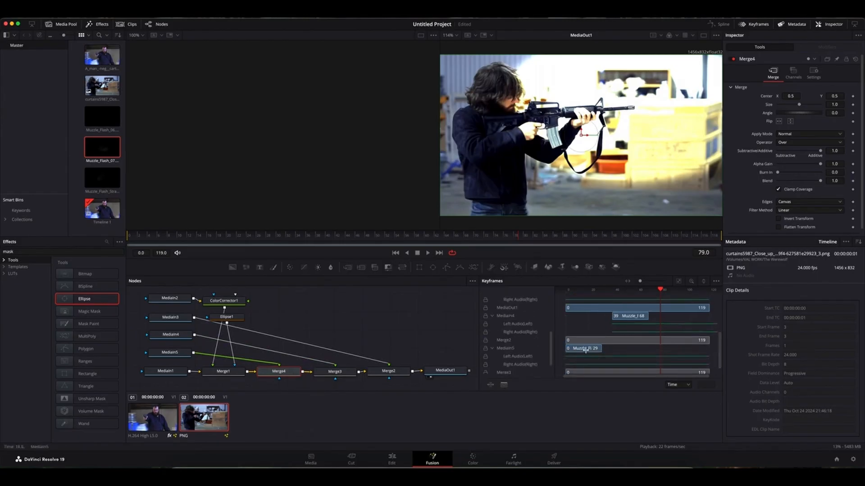
pyautogui.moveTo(582, 350); pyautogui.dragTo(677, 352)
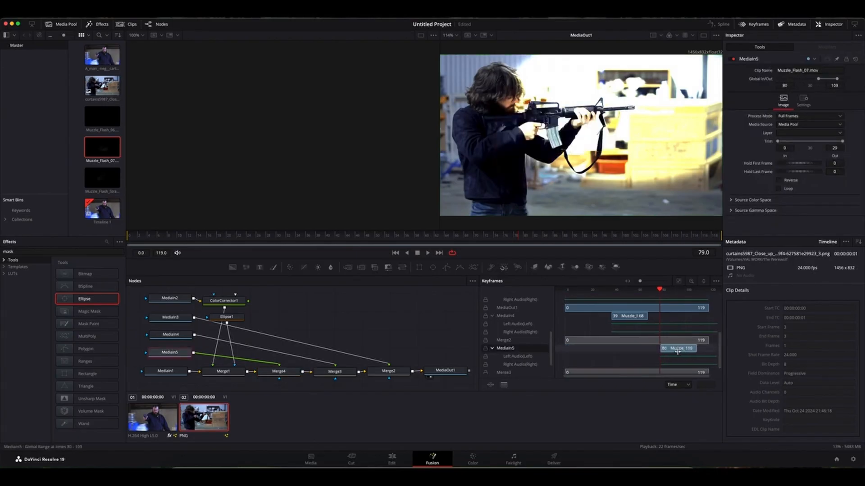
pyautogui.scroll(-1, 677, 350)
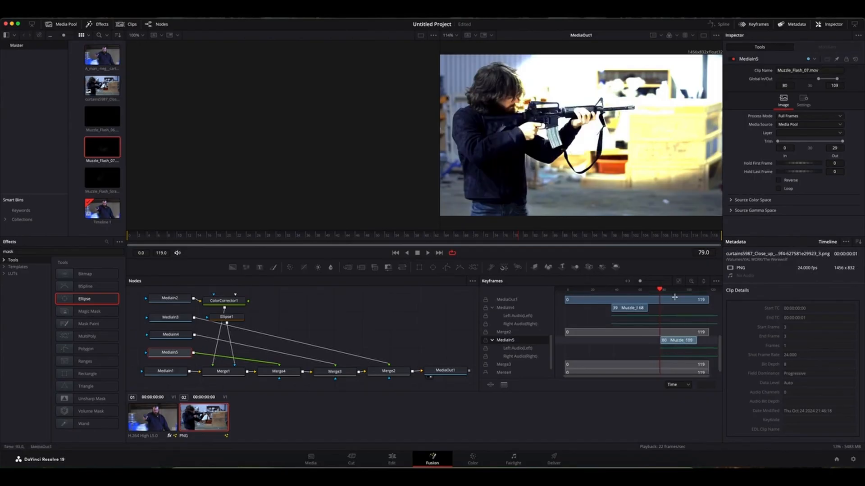
# At frame 80, scale the third flash to 0.56 in Merge4, place it in front of the rifle's muzzle, and set its apply mode to Screen
pyautogui.moveTo(659, 291); pyautogui.dragTo(659, 291)
pyautogui.press('Right')
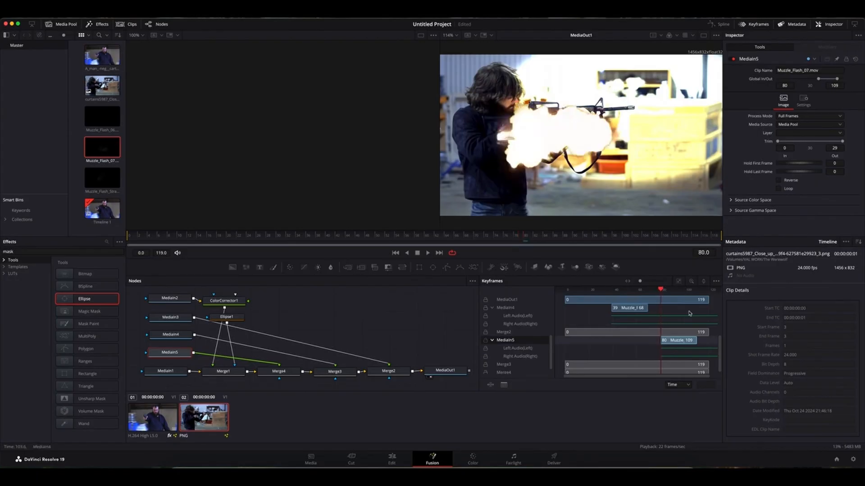
pyautogui.click(279, 372)
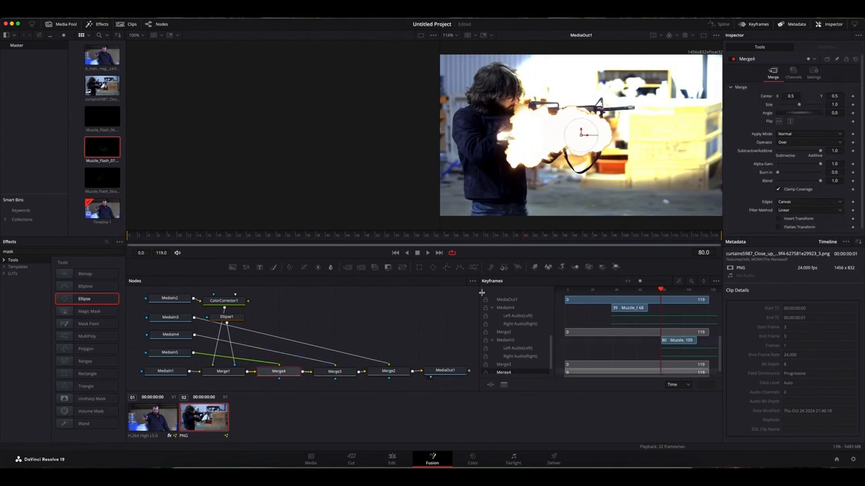
pyautogui.moveTo(799, 105); pyautogui.dragTo(790, 107)
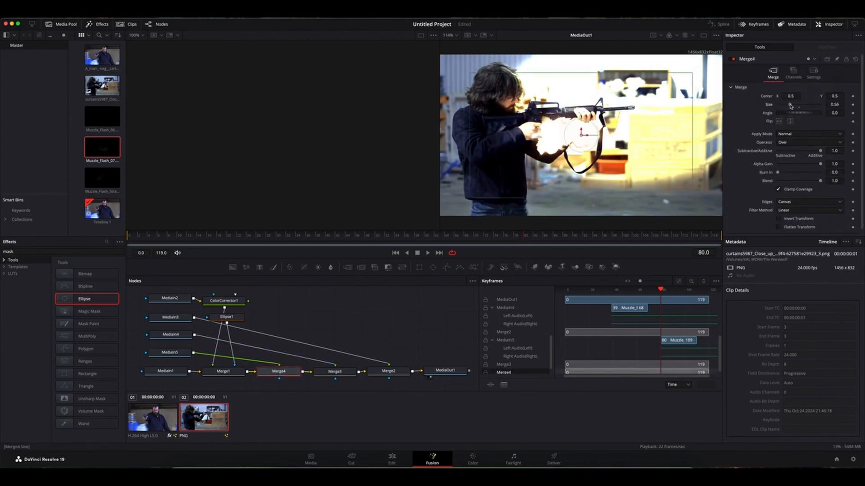
pyautogui.moveTo(581, 136); pyautogui.dragTo(682, 107)
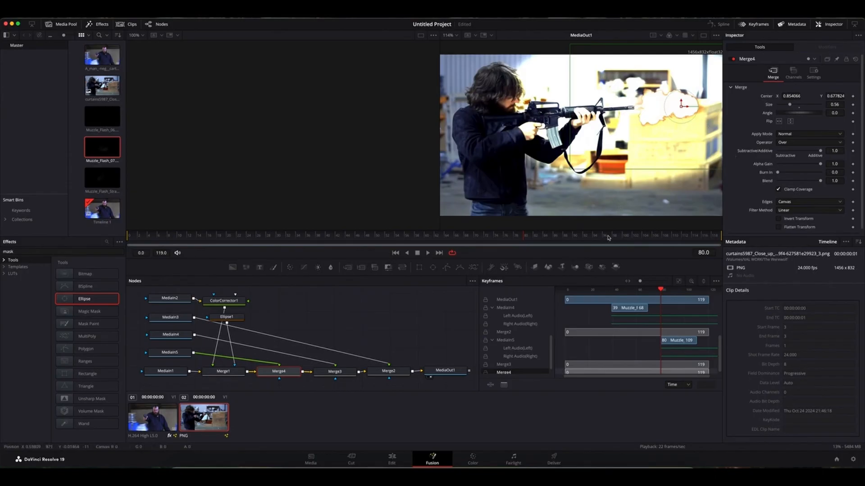
pyautogui.click(837, 134)
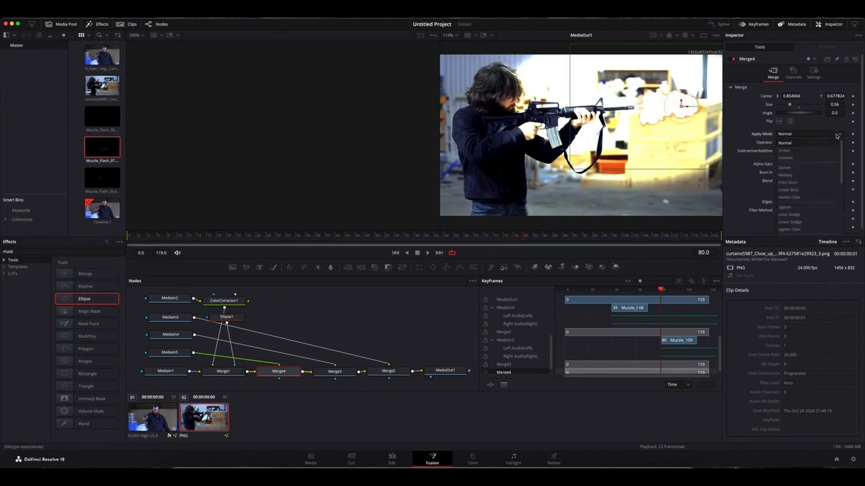
pyautogui.click(786, 151)
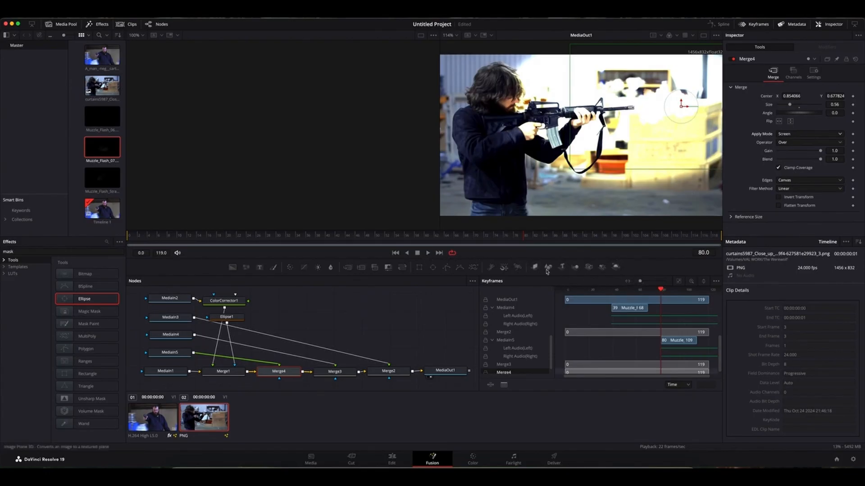
# Play the composition from frame 0 to review the three muzzle flashes, and return the playhead to frame 0
pyautogui.click(565, 291)
pyautogui.click(565, 290)
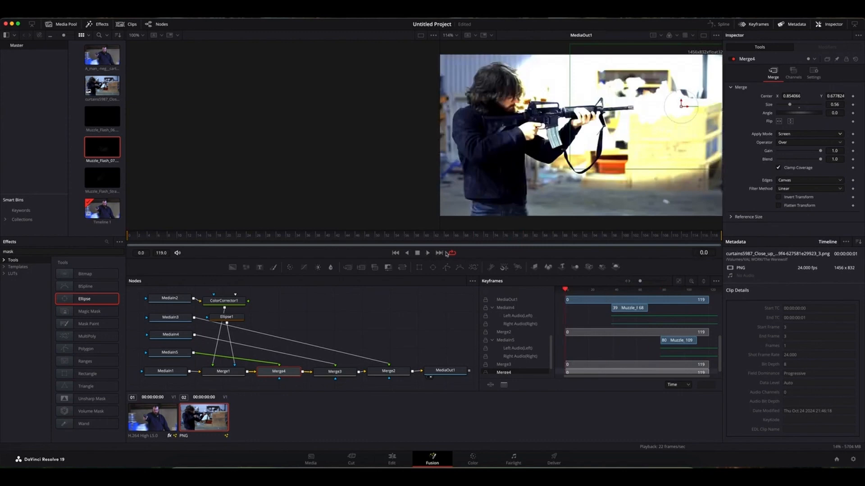
pyautogui.click(428, 254)
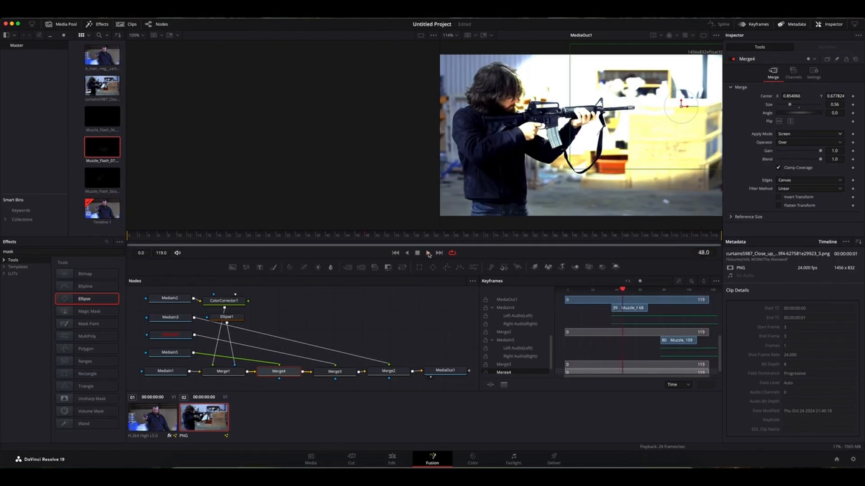
pyautogui.moveTo(623, 292); pyautogui.dragTo(566, 291)
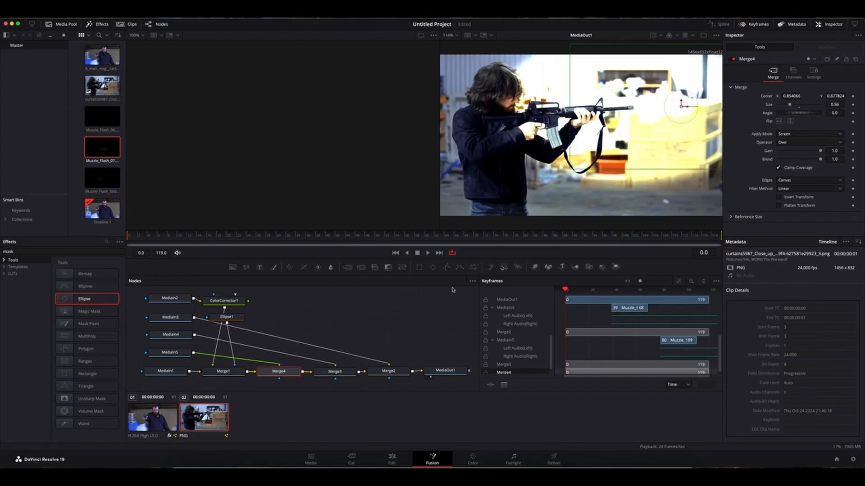
# Save the project and set Ellipse1's level to 0.0
pyautogui.click(225, 319)
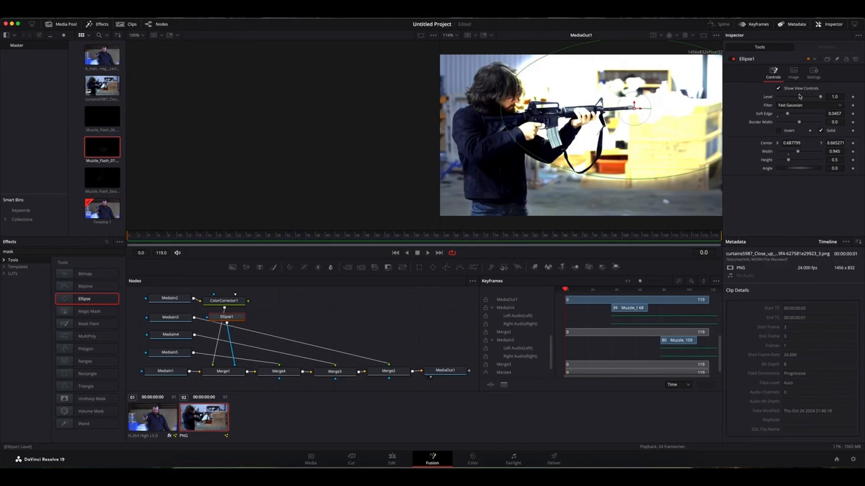
pyautogui.press('super+s')
pyautogui.moveTo(820, 97); pyautogui.dragTo(771, 99)
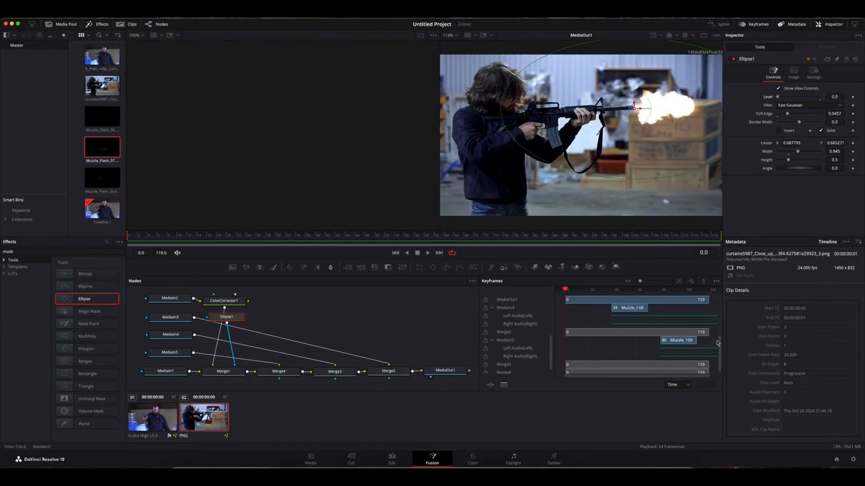
# Shift the three muzzle flash clips in the keyframe timeline so MediaIn5 starts at frame 88, MediaIn4 at 49, and MediaIn3 at 10
pyautogui.moveTo(720, 341); pyautogui.dragTo(722, 328)
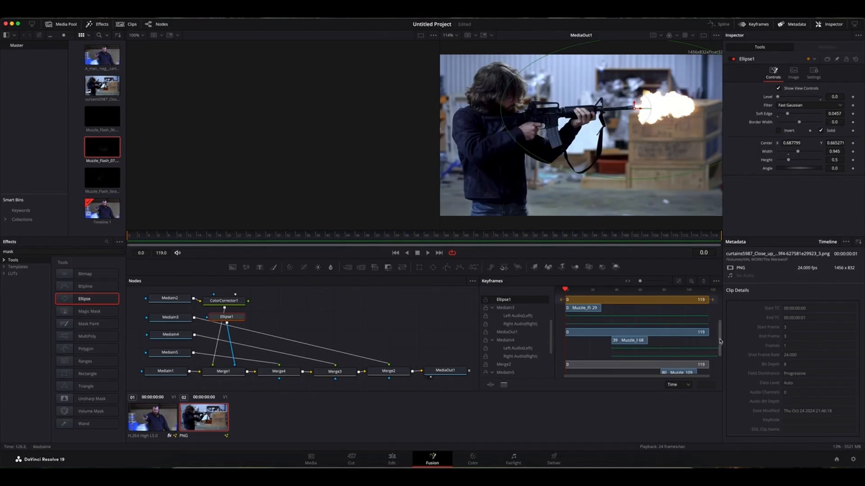
pyautogui.scroll(-1, 720, 344)
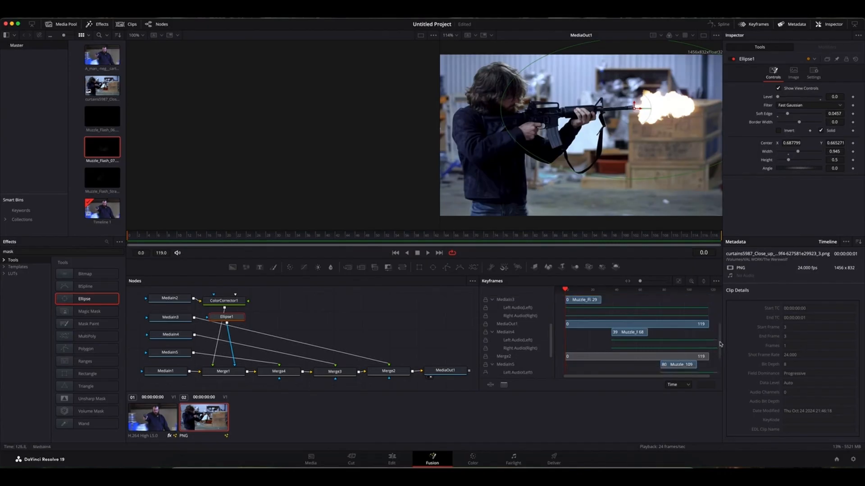
pyautogui.click(675, 365)
pyautogui.moveTo(674, 367); pyautogui.dragTo(684, 368)
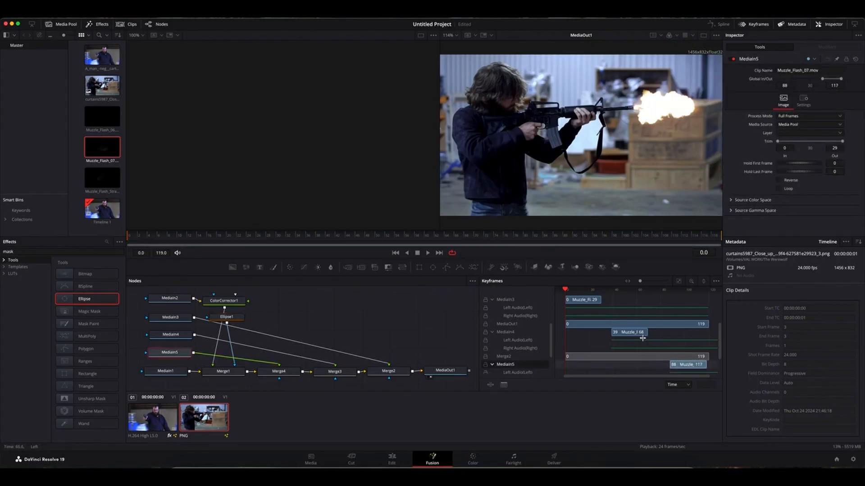
pyautogui.moveTo(629, 333); pyautogui.dragTo(641, 333)
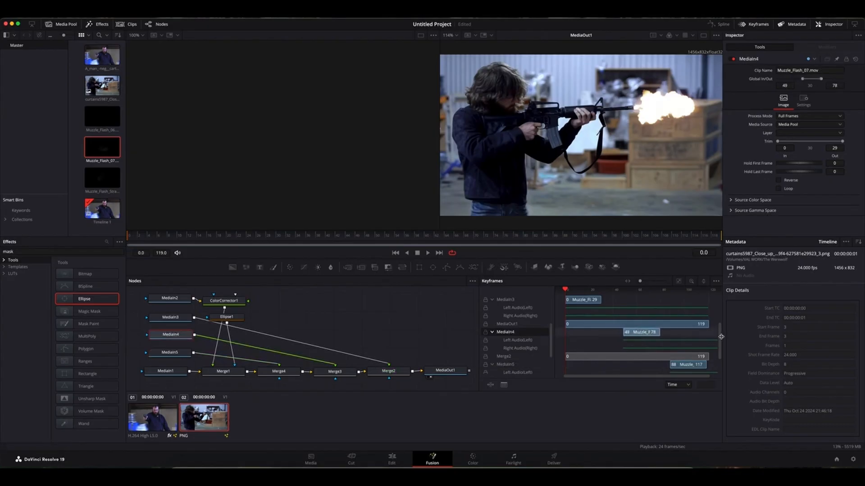
pyautogui.scroll(1, 720, 340)
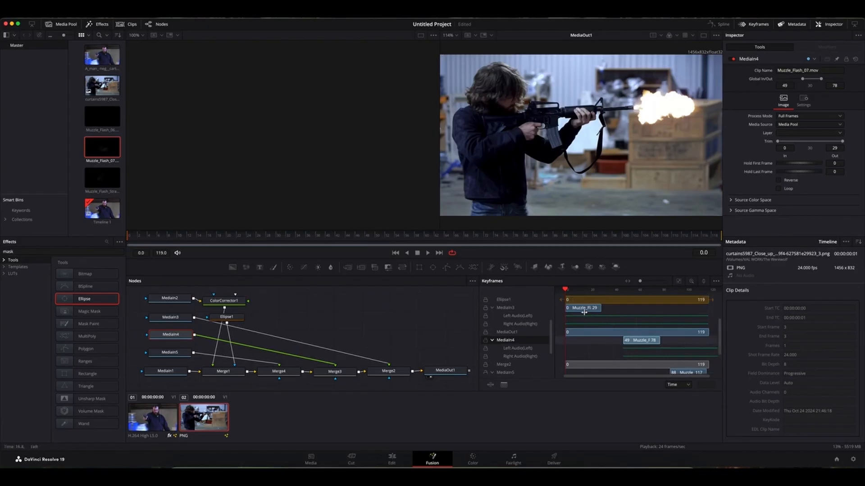
pyautogui.moveTo(583, 309); pyautogui.dragTo(595, 309)
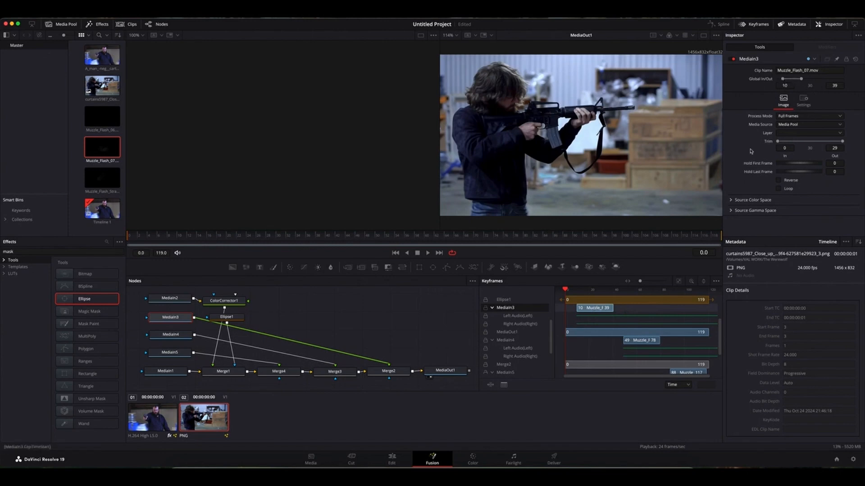
# Keyframe Ellipse1's level at 0.0 on frame 0 and on frame 9, just before the first flash
pyautogui.click(231, 319)
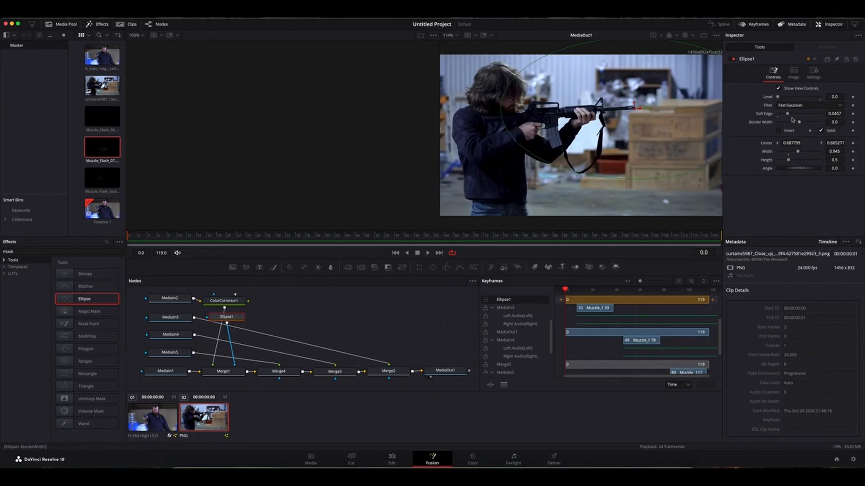
pyautogui.click(852, 97)
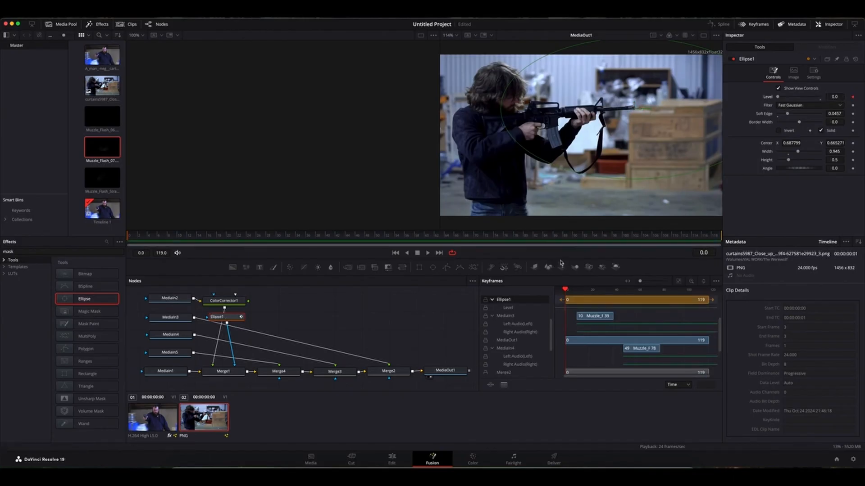
pyautogui.press('Right')
pyautogui.press('Right')
pyautogui.press('Right')
pyautogui.press('Right')
pyautogui.press('Right')
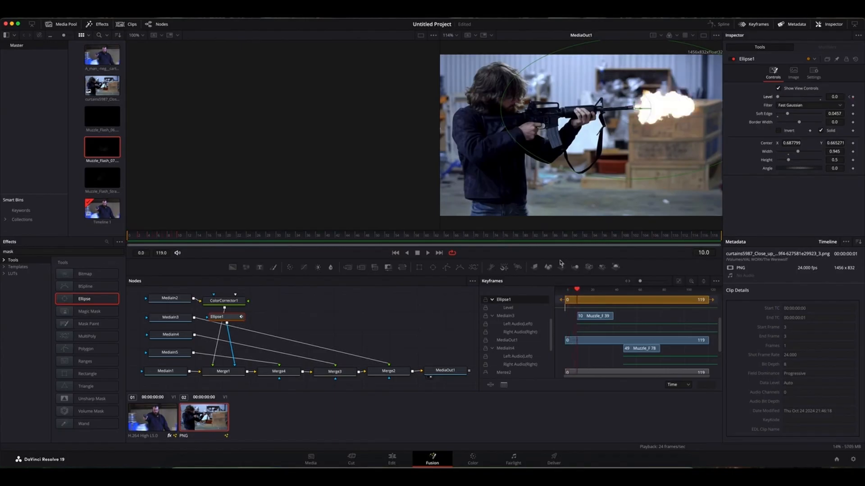
pyautogui.press('Left')
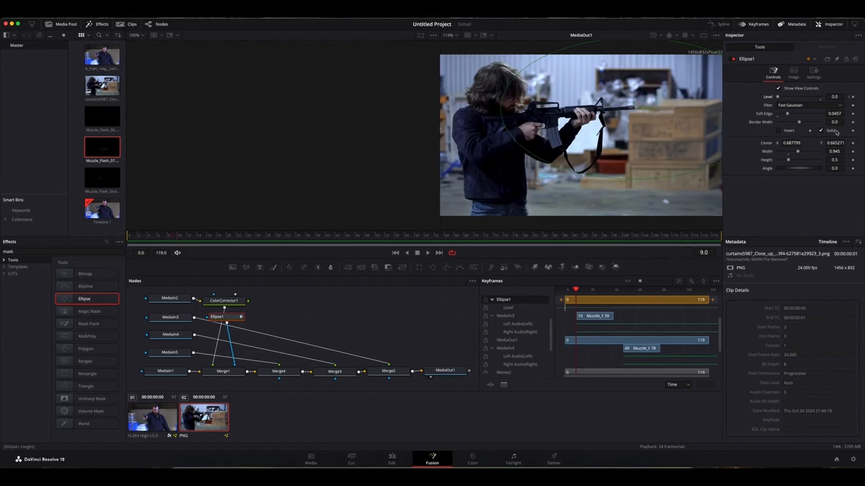
pyautogui.click(853, 98)
# Keyframe Ellipse1's level at 1.0 on frame 10 and back to 0.0 on frame 11 for the first flash's lighting
pyautogui.press('Right')
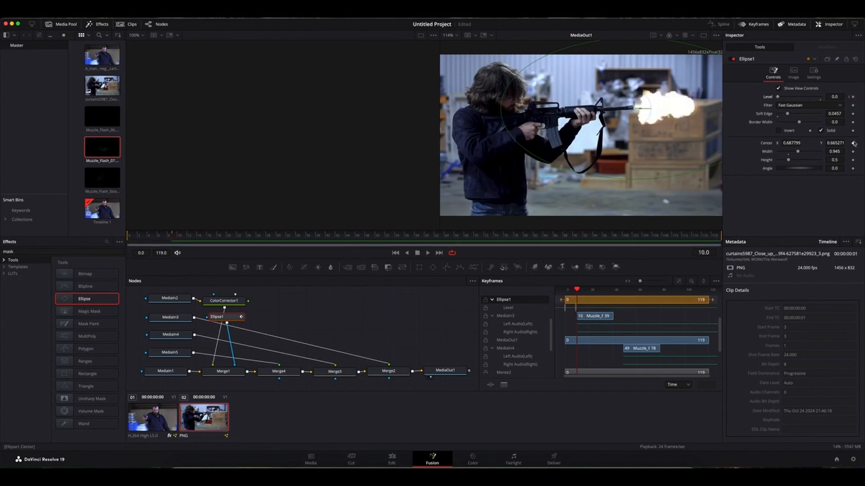
pyautogui.moveTo(778, 98); pyautogui.dragTo(820, 97)
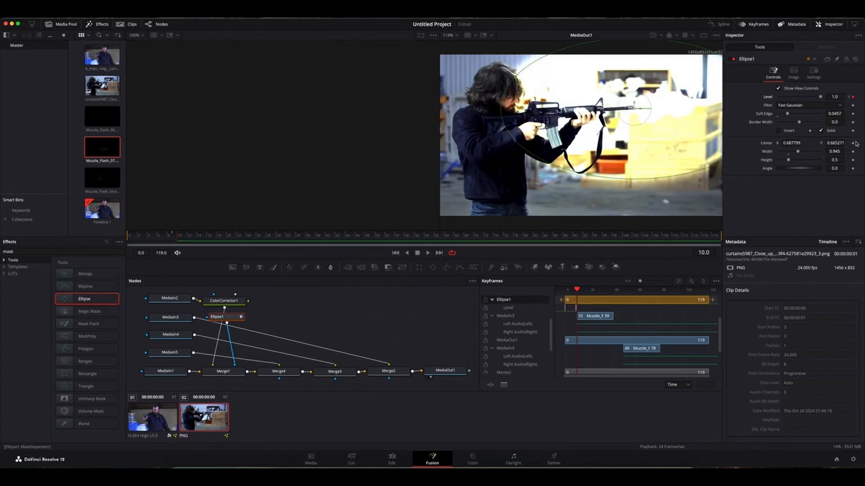
pyautogui.press('Right')
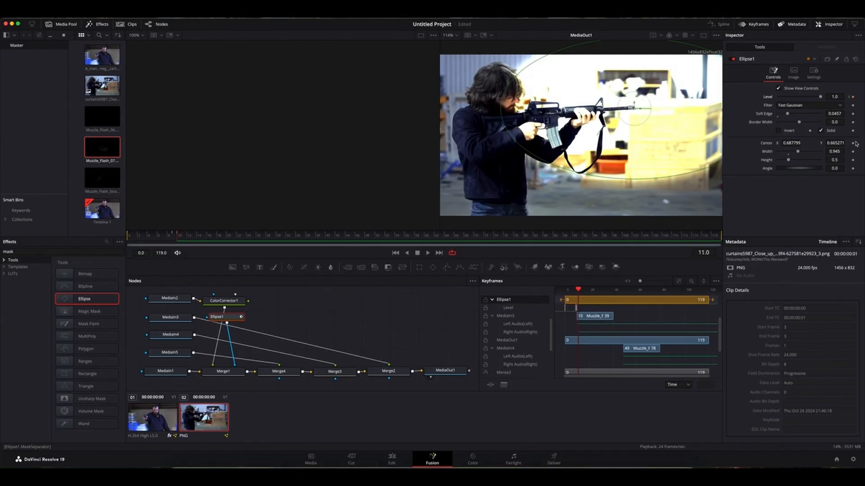
pyautogui.press('Left')
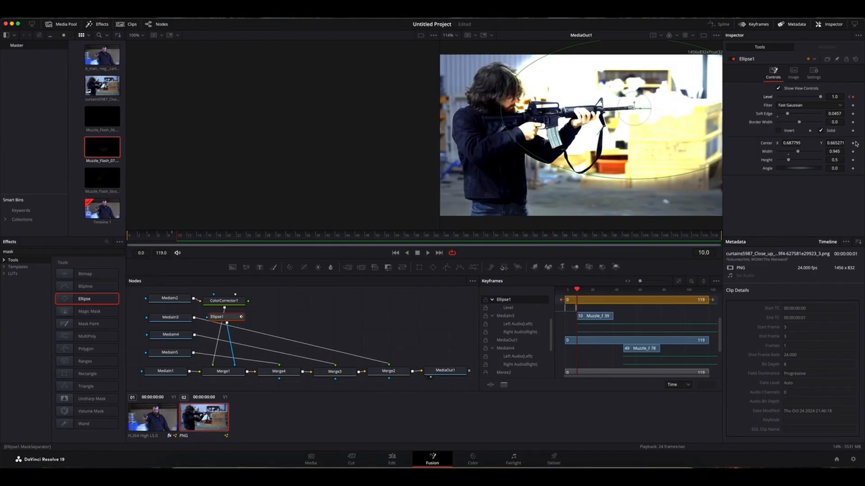
pyautogui.press('Right')
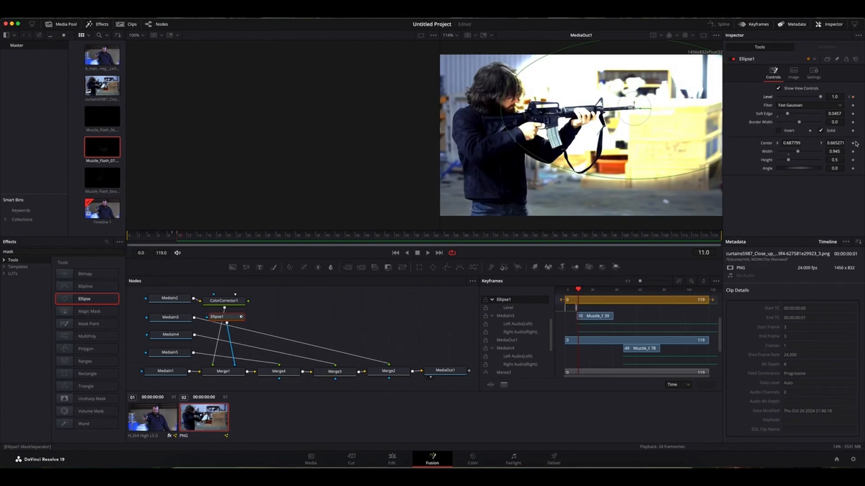
pyautogui.press('Right')
pyautogui.press('Left')
pyautogui.press('Left')
pyautogui.press('Left')
pyautogui.press('Right')
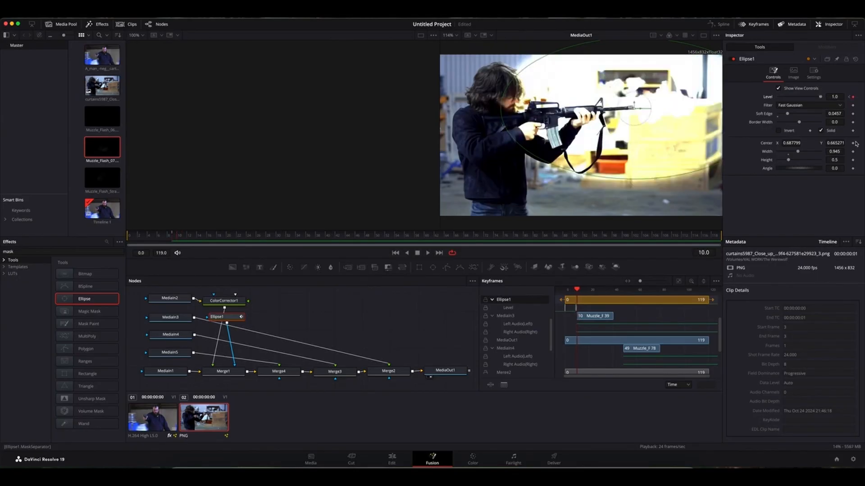
pyautogui.press('Left')
pyautogui.press('Right')
pyautogui.press('Right')
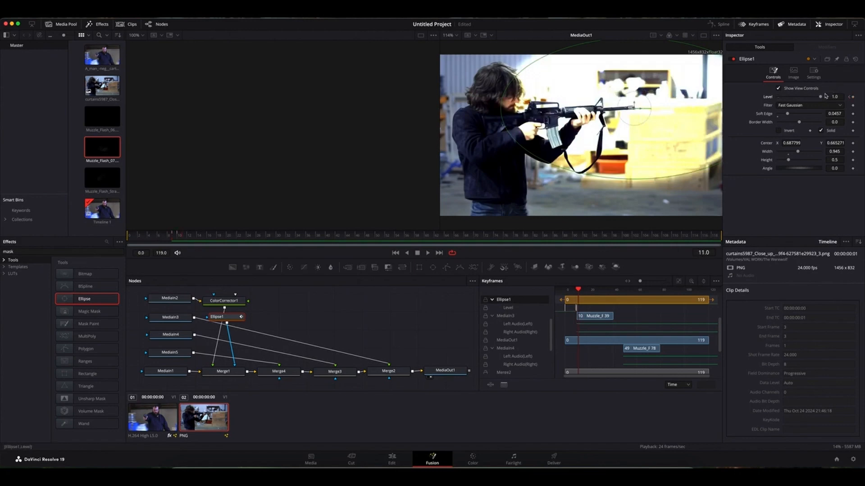
pyautogui.moveTo(822, 97); pyautogui.dragTo(760, 100)
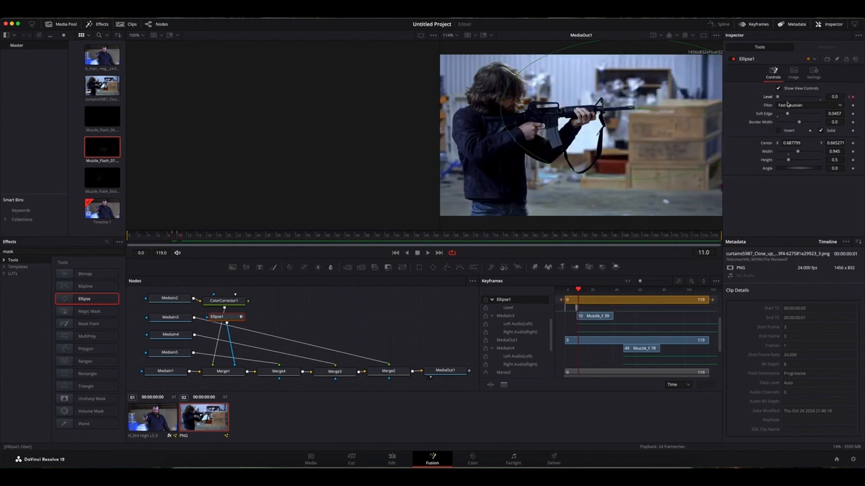
# Keyframe Ellipse1's level at 0.0 on frame 48, just before the second flash
pyautogui.press('Right')
pyautogui.press('Right')
pyautogui.press('Right')
pyautogui.press('Right')
pyautogui.press('Right')
pyautogui.press('Right')
pyautogui.press('Right')
pyautogui.press('Right')
pyautogui.press('Right')
pyautogui.press('Right')
pyautogui.press('Right')
pyautogui.press('Right')
pyautogui.press('Right')
pyautogui.press('Right')
pyautogui.press('Right')
pyautogui.press('Right')
pyautogui.press('Right')
pyautogui.press('Right')
pyautogui.press('Right')
pyautogui.press('Right')
pyautogui.press('Right')
pyautogui.press('Right')
pyautogui.press('Right')
pyautogui.press('Right')
pyautogui.press('Right')
pyautogui.press('Right')
pyautogui.press('Right')
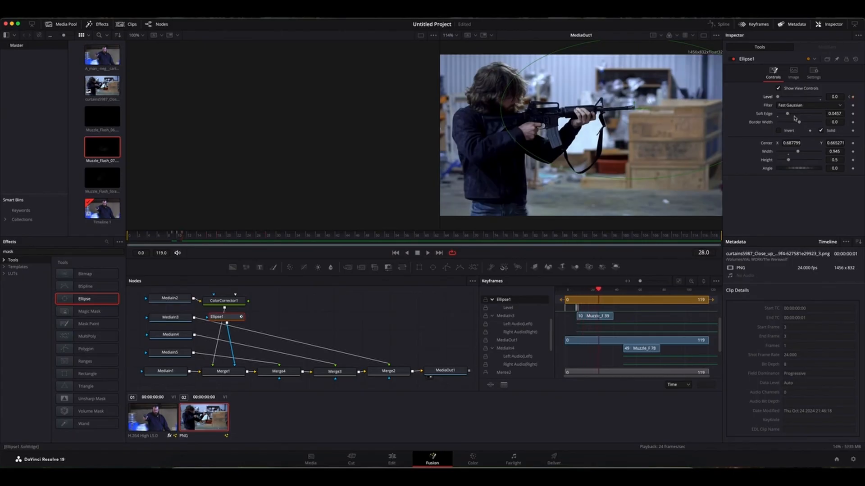
pyautogui.press('Right')
pyautogui.press('Right')
pyautogui.press('Right')
pyautogui.press('Right')
pyautogui.press('Right')
pyautogui.press('Right')
pyautogui.press('Right')
pyautogui.press('Right')
pyautogui.press('Right')
pyautogui.press('Right')
pyautogui.press('Right')
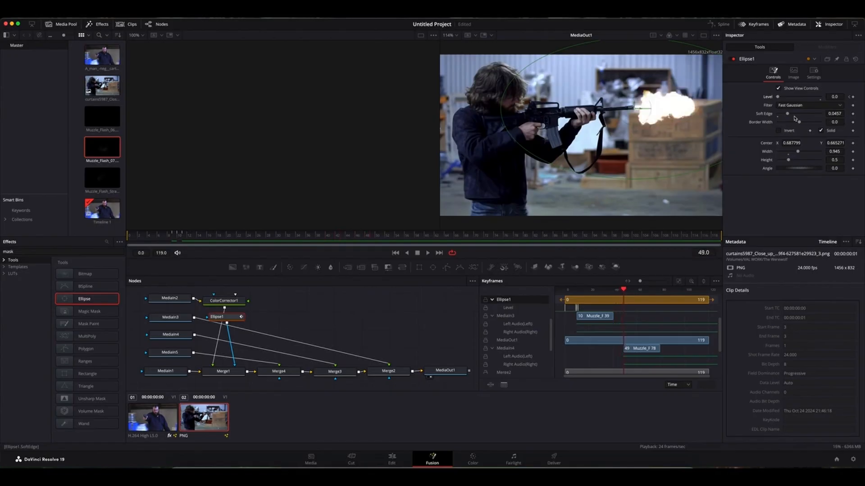
pyautogui.press('Left')
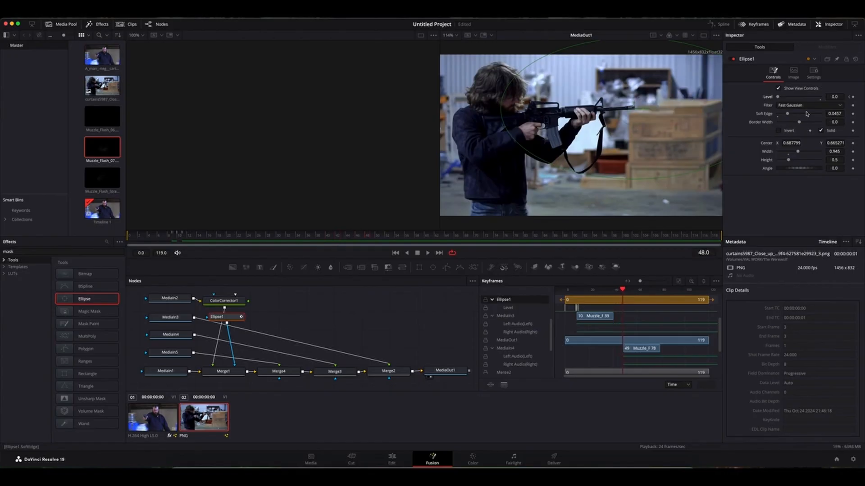
pyautogui.click(852, 97)
# Keyframe Ellipse1's level at 1.0 on frame 49 and back to 0.0 on frame 50 for the second flash's lighting
pyautogui.press('Right')
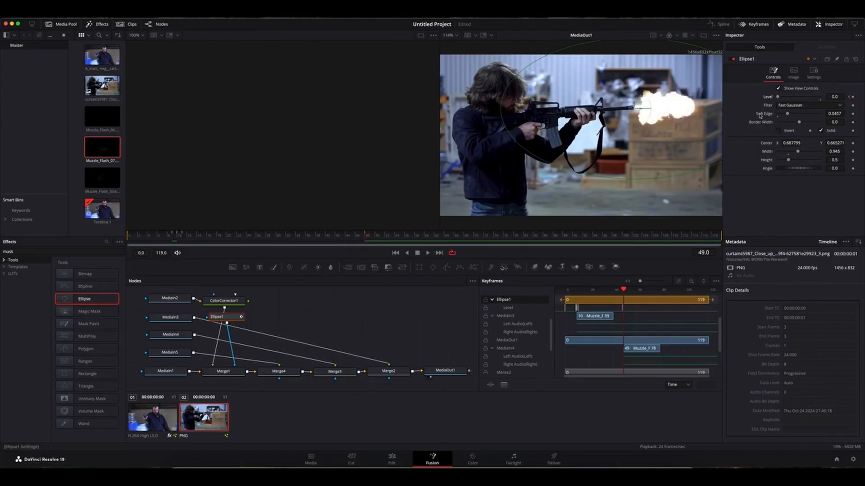
pyautogui.moveTo(778, 97); pyautogui.dragTo(828, 98)
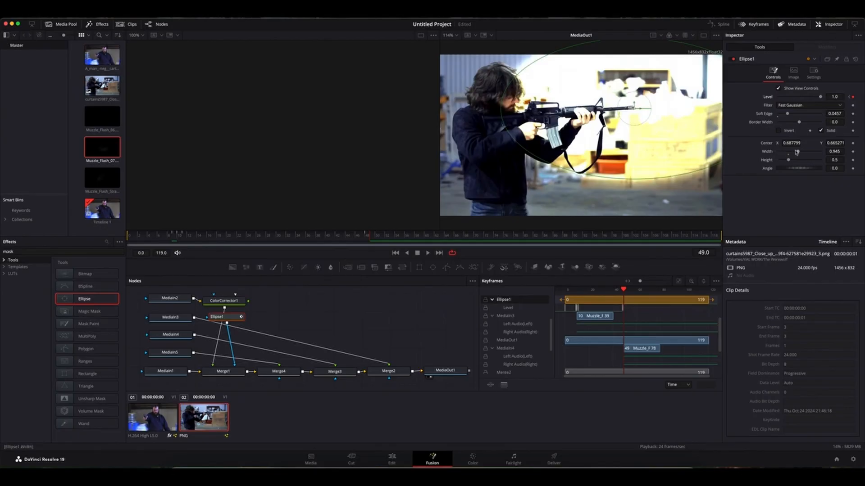
pyautogui.press('Right')
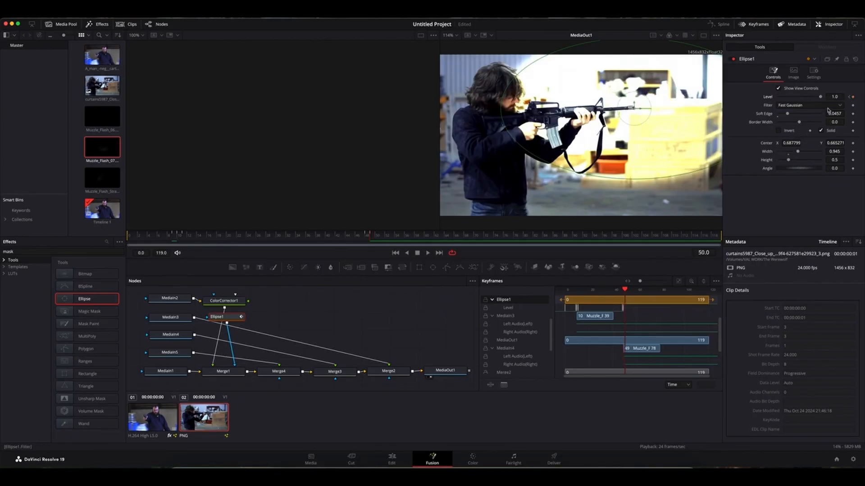
pyautogui.moveTo(821, 97); pyautogui.dragTo(763, 99)
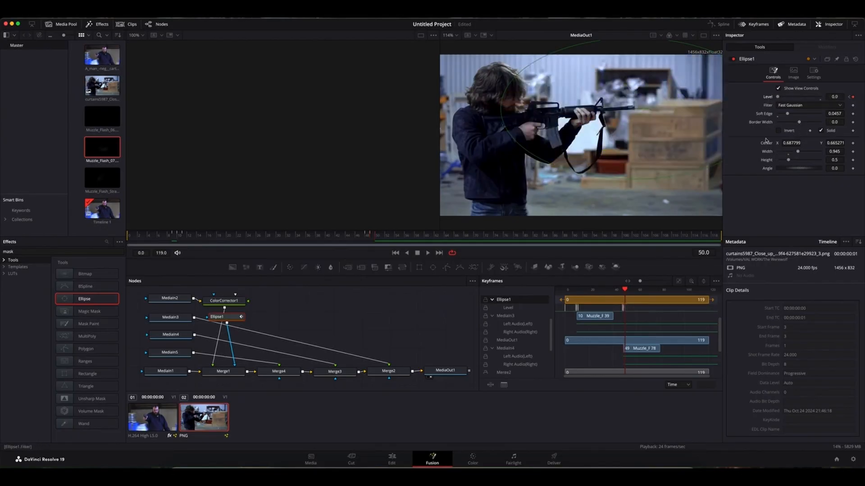
# Keyframe Ellipse1's level at 0.0 on frame 87, just before the third flash
pyautogui.press('space')
pyautogui.press('Left')
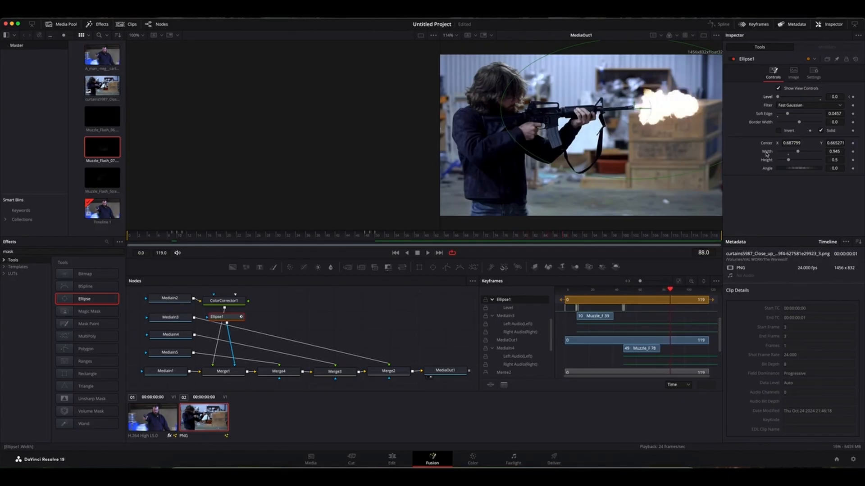
pyautogui.press('Left')
pyautogui.click(853, 96)
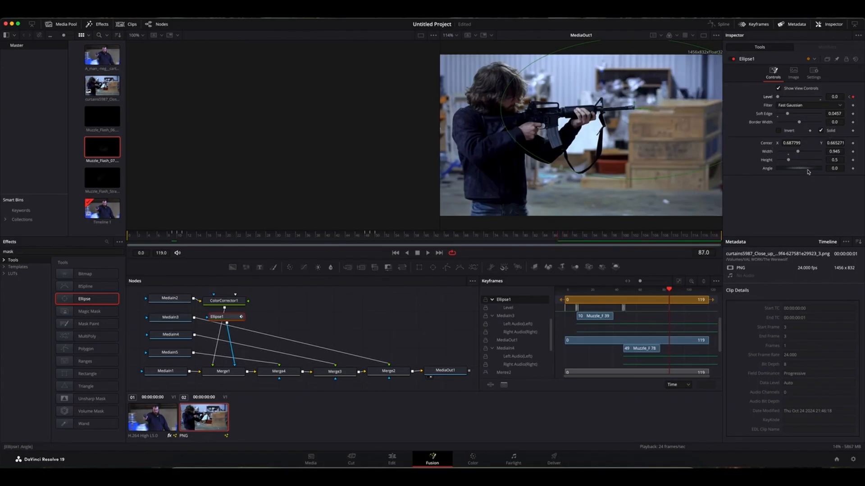
# Keyframe Ellipse1's level at 1.0 on frame 88 and back to 0.0 on frame 89 for the third flash's lighting
pyautogui.press('Right')
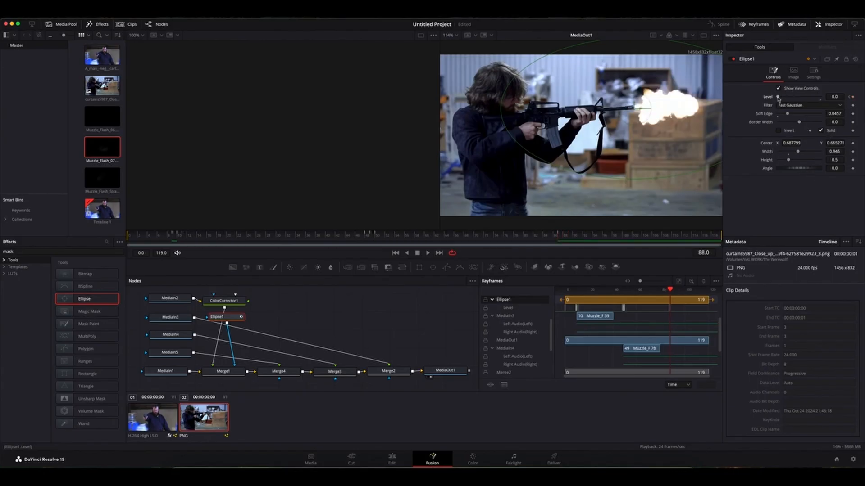
pyautogui.moveTo(778, 97); pyautogui.dragTo(821, 96)
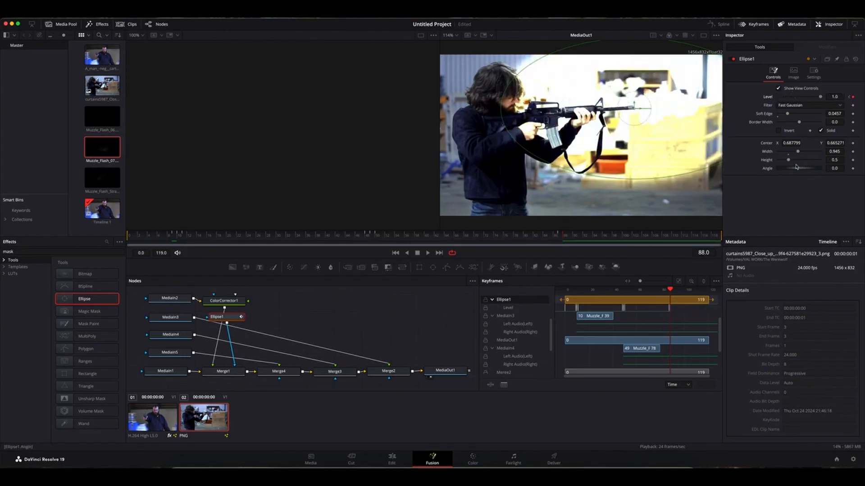
pyautogui.press('Right')
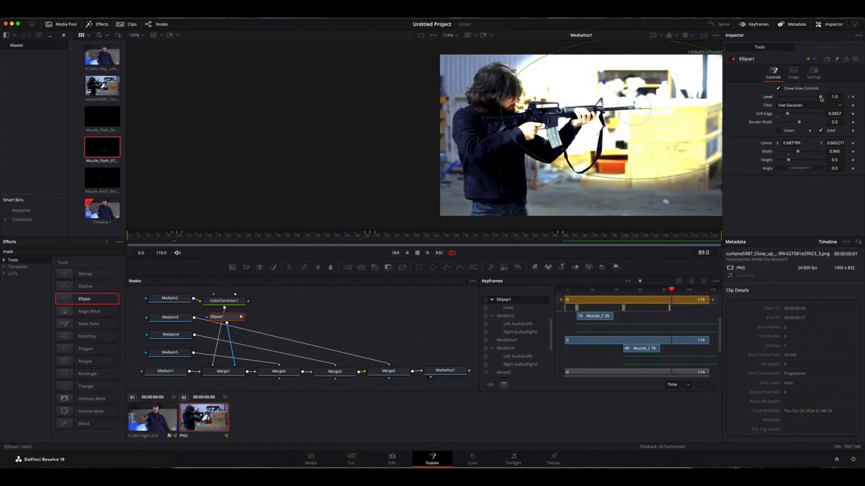
pyautogui.moveTo(821, 98); pyautogui.dragTo(758, 100)
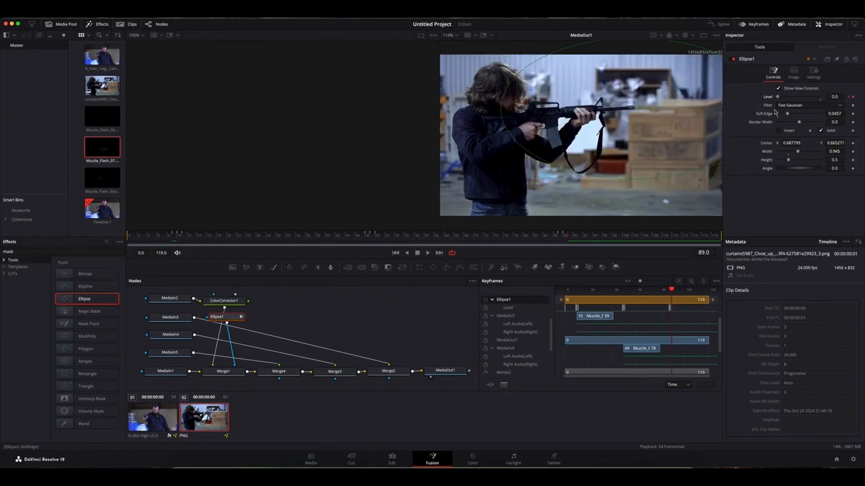
# Play back the composition to review the three muzzle flashes with their lighting bursts
pyautogui.press('space')
pyautogui.press('space')
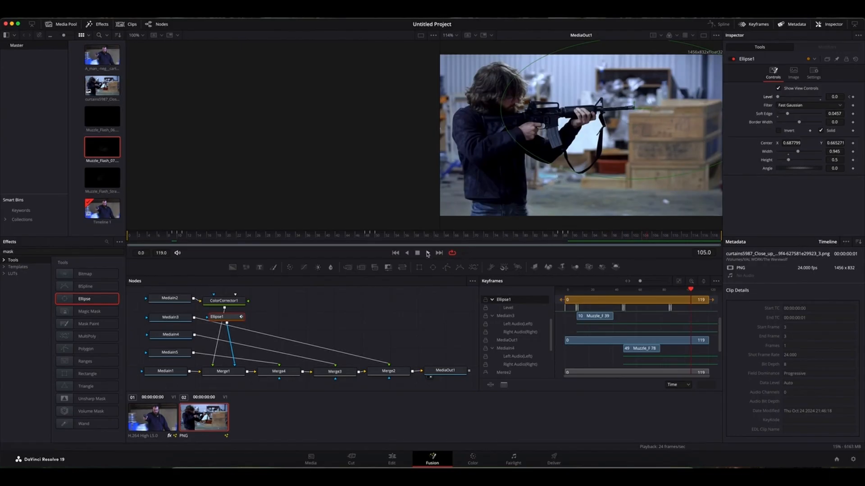
pyautogui.click(428, 254)
pyautogui.click(418, 254)
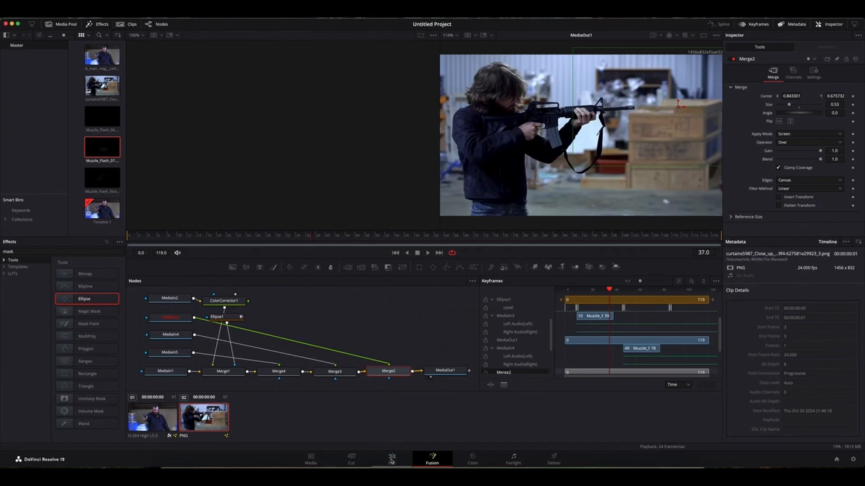
# Switch to the Edit page and apply the Camera Shake effect to the rifle clip, with the playhead at its start, 01:00:03:00
pyautogui.click(392, 461)
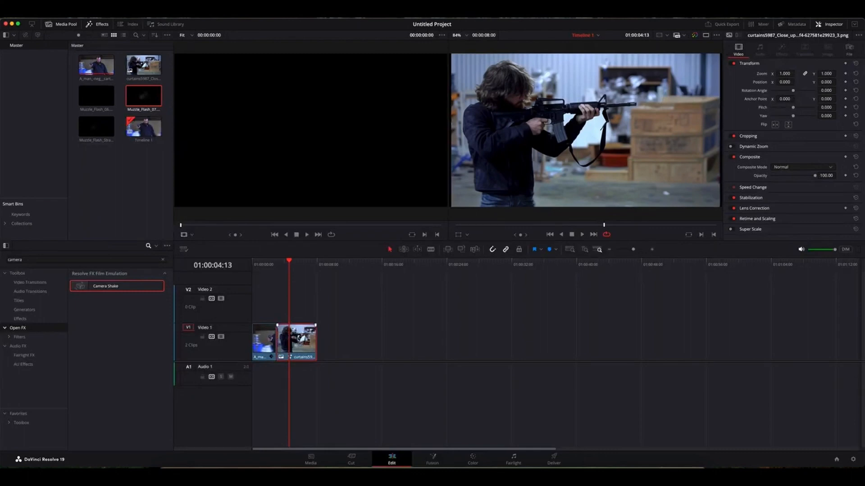
pyautogui.moveTo(290, 263); pyautogui.dragTo(277, 263)
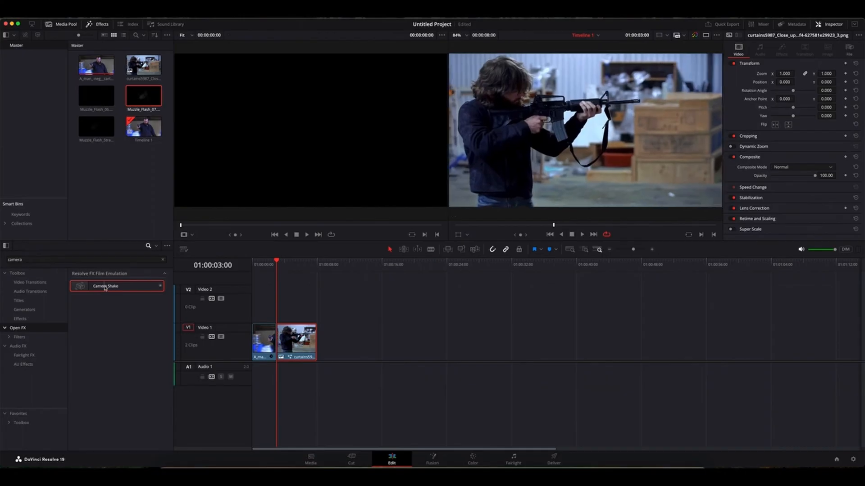
pyautogui.moveTo(107, 287); pyautogui.dragTo(295, 346)
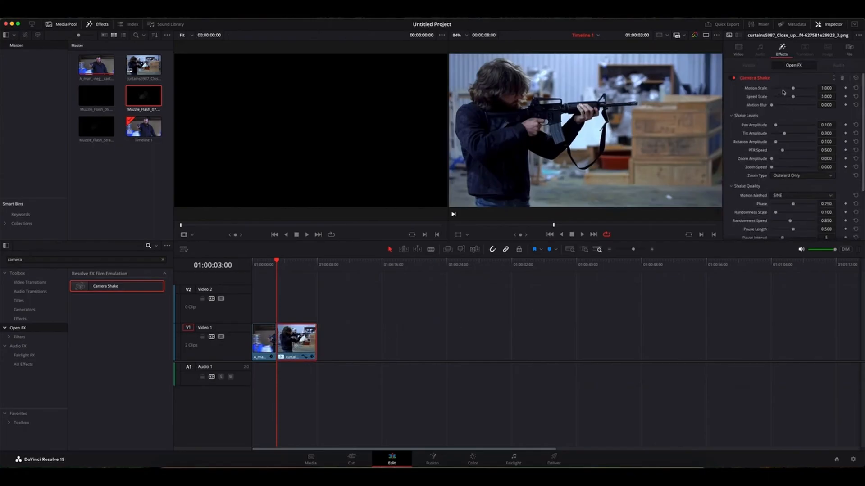
# Play the sequence to review the default camera shake, and return the playhead to the rifle clip's start
pyautogui.click(582, 235)
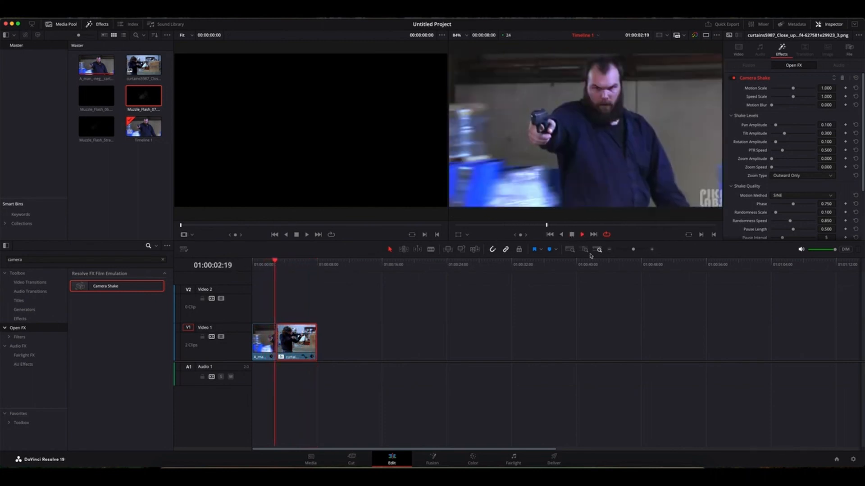
pyautogui.press('space')
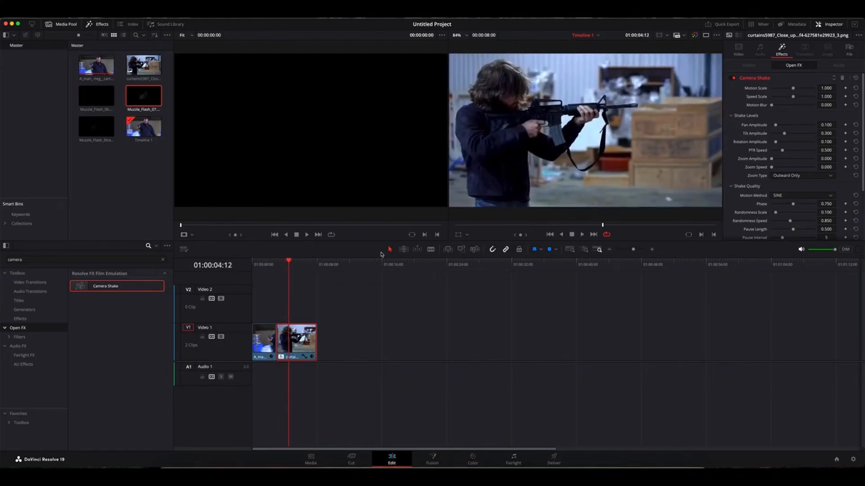
pyautogui.moveTo(290, 264); pyautogui.dragTo(278, 264)
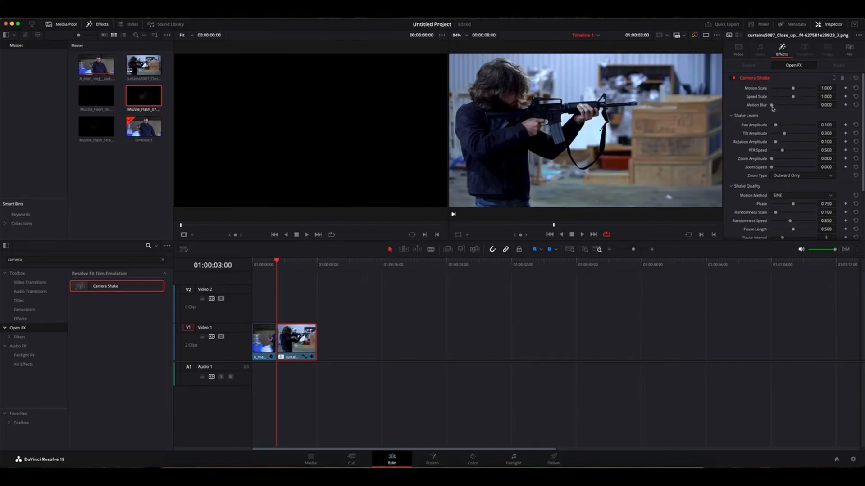
# Try Camera Shake with motion scale and speed scale at 2.000 and motion blur at 1.000
pyautogui.moveTo(772, 106); pyautogui.dragTo(824, 108)
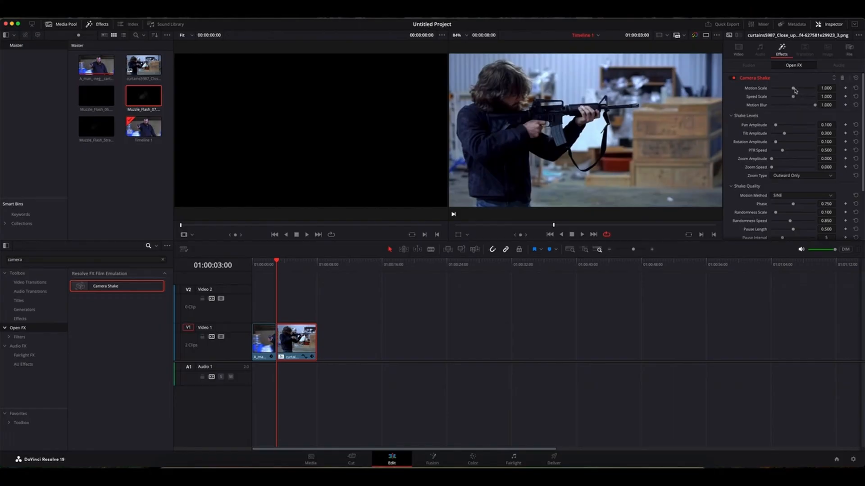
pyautogui.moveTo(793, 89); pyautogui.dragTo(826, 100)
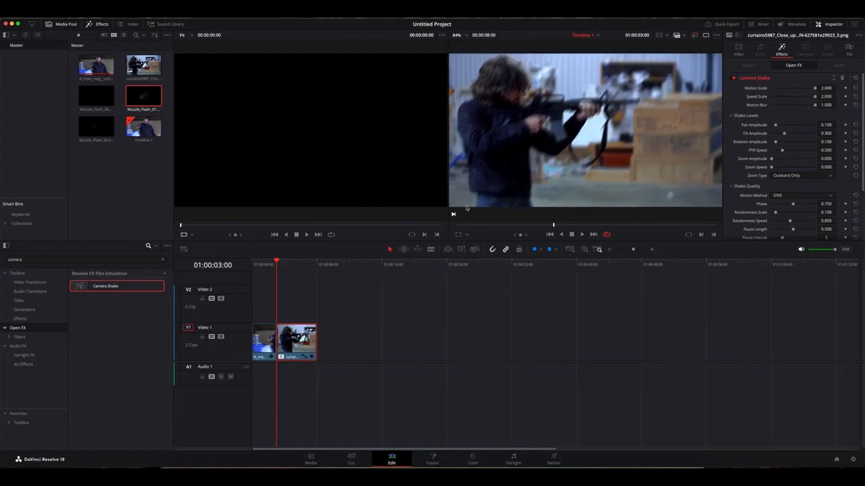
pyautogui.moveTo(278, 263)
pyautogui.mouseDown()
pyautogui.moveTo(301, 264)
pyautogui.moveTo(280, 265)
pyautogui.mouseUp()
# Set Camera Shake's motion scale, speed scale and motion blur to 0.000 and keyframe them at 01:00:03:00
pyautogui.doubleClick(815, 88)
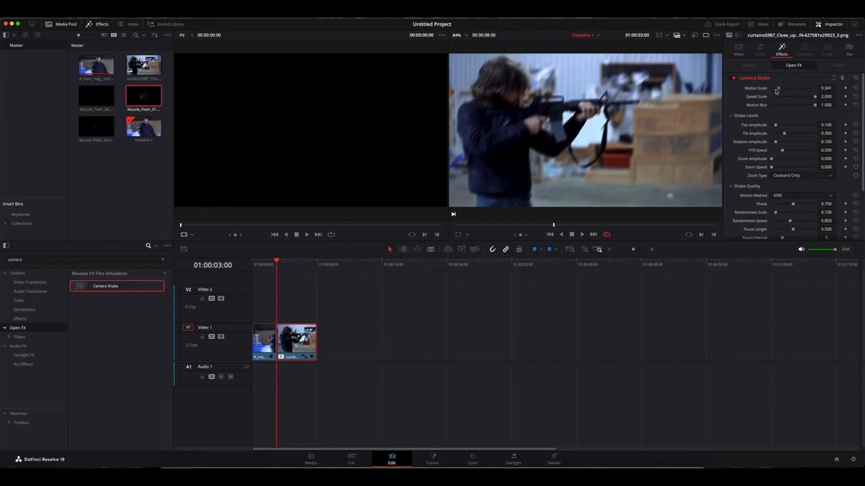
pyautogui.moveTo(815, 98); pyautogui.dragTo(764, 101)
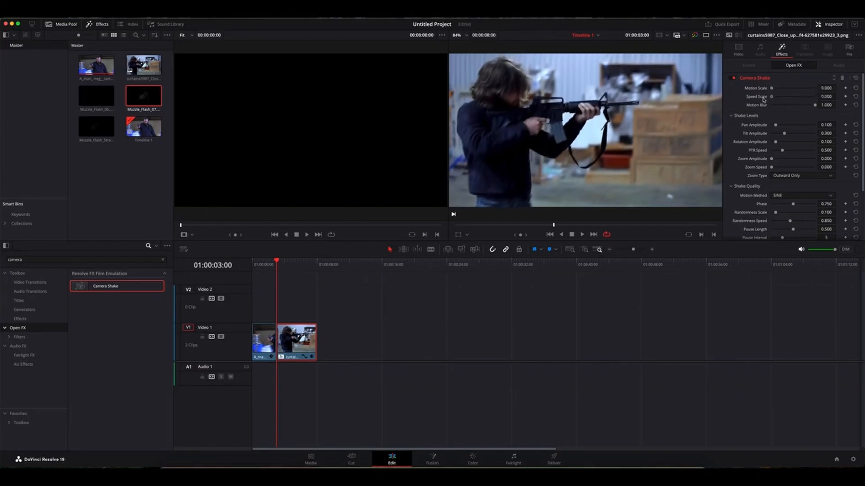
pyautogui.moveTo(815, 106); pyautogui.dragTo(767, 107)
pyautogui.click(845, 88)
pyautogui.click(845, 96)
# Keyframe Camera Shake's motion scale, speed scale and motion blur at 0.000 on 01:00:03:09, one frame before the first flash
pyautogui.press('Right')
pyautogui.press('Right')
pyautogui.press('Right')
pyautogui.press('Right')
pyautogui.press('Right')
pyautogui.press('Right')
pyautogui.press('Right')
pyautogui.press('Right')
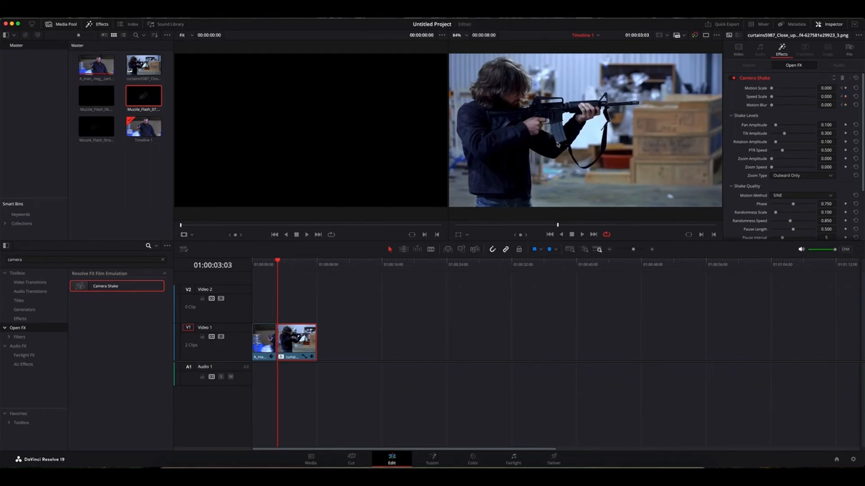
pyautogui.press('Right')
pyautogui.press('Right')
pyautogui.press('Right')
pyautogui.press('Right')
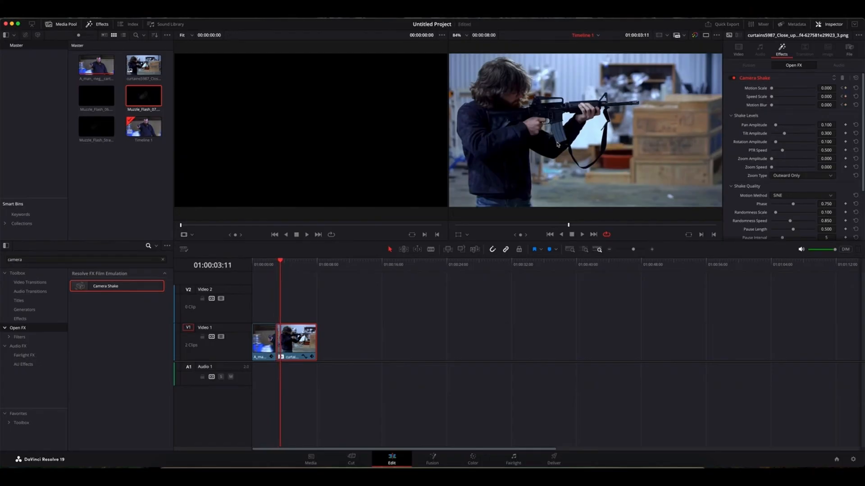
pyautogui.press('Left')
pyautogui.press('Left')
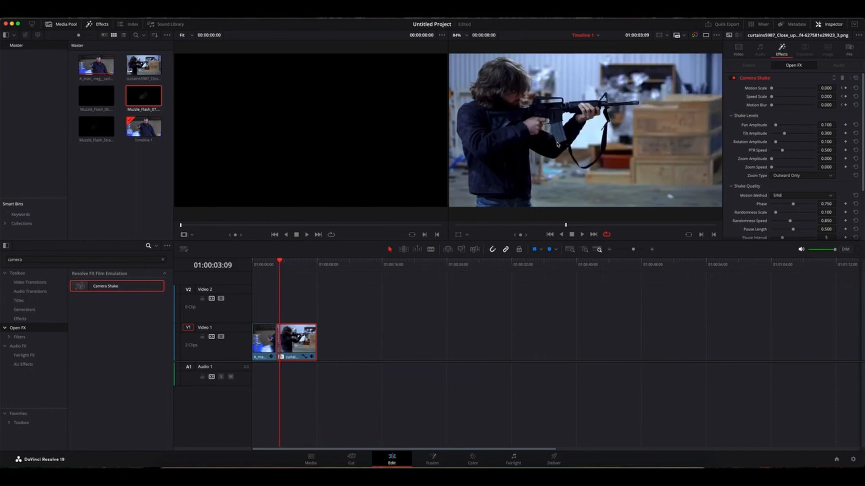
pyautogui.press('Right')
pyautogui.press('Left')
pyautogui.click(845, 96)
pyautogui.click(846, 105)
# Keyframe Camera Shake's motion and speed scales at 2.000 and motion blur at 1.000 on 01:00:03:10, and all three at 0.000 on 01:00:03:12
pyautogui.press('Right')
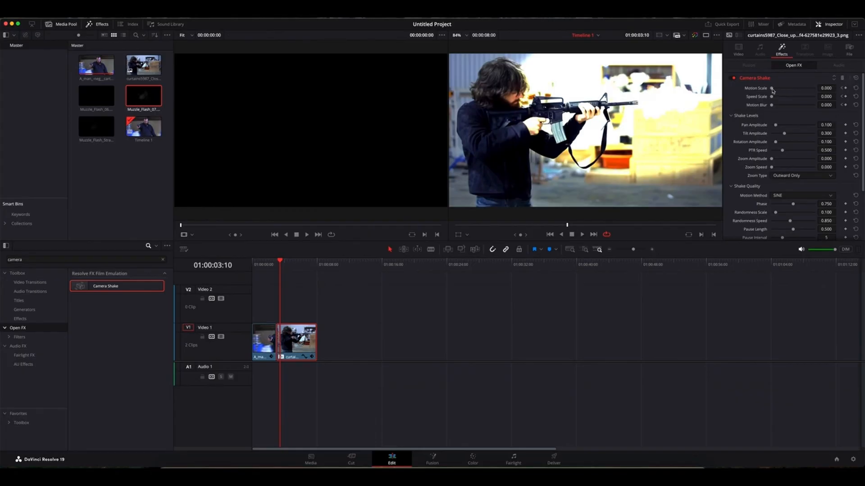
pyautogui.moveTo(772, 89); pyautogui.dragTo(815, 88)
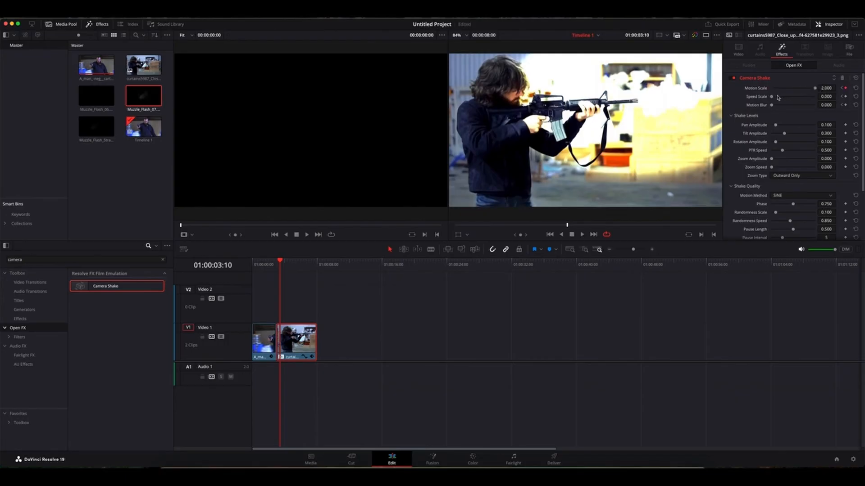
pyautogui.moveTo(773, 97); pyautogui.dragTo(820, 105)
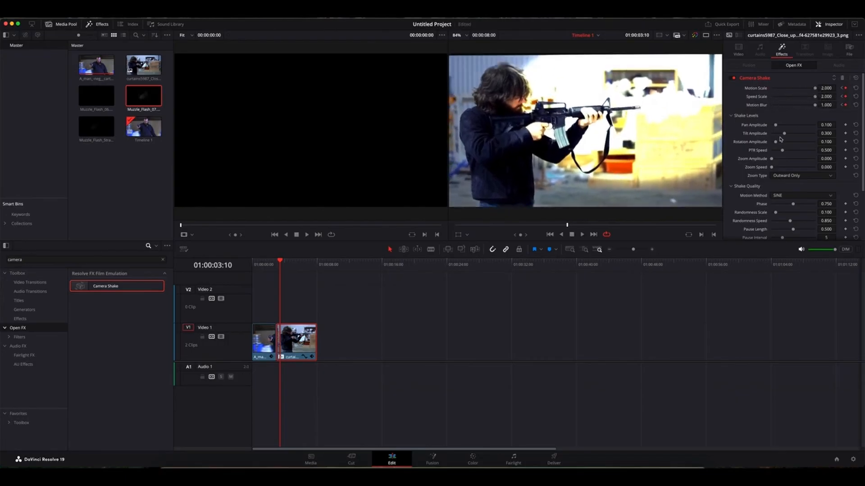
pyautogui.press('Right')
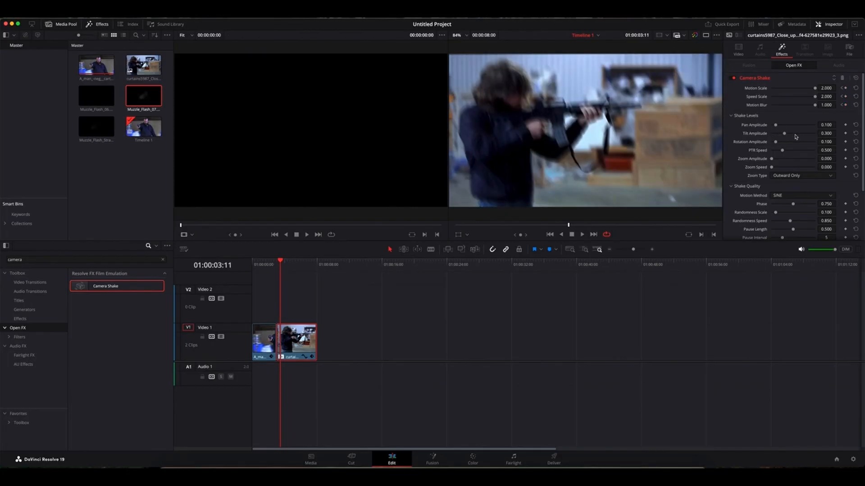
pyautogui.press('Right')
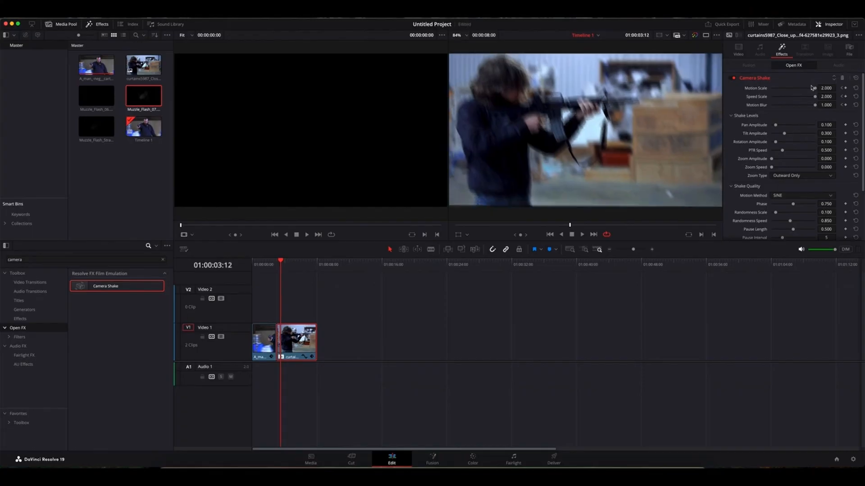
pyautogui.moveTo(815, 89)
pyautogui.mouseDown()
pyautogui.moveTo(769, 90)
pyautogui.moveTo(776, 99)
pyautogui.moveTo(769, 100)
pyautogui.moveTo(793, 109)
pyautogui.moveTo(767, 110)
pyautogui.mouseUp()
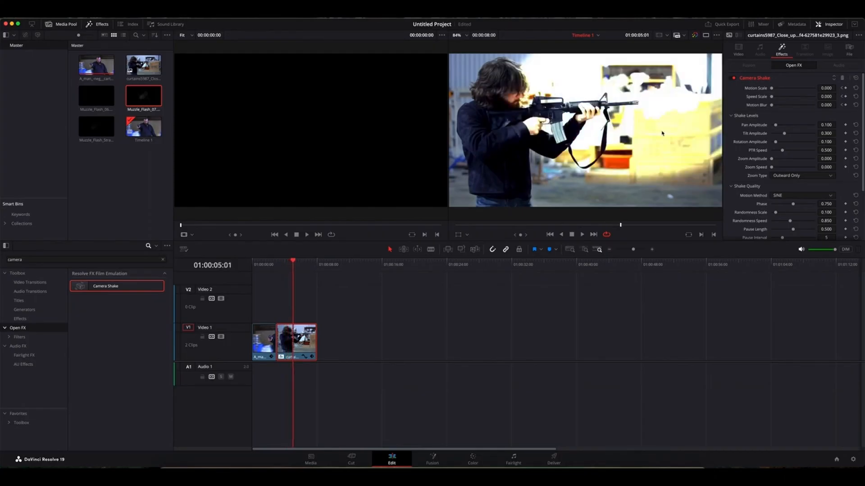
# Keyframe Camera Shake's motion scale, speed scale and motion blur at 0.000 on 01:00:05:00, one frame before the second flash
pyautogui.press('Left')
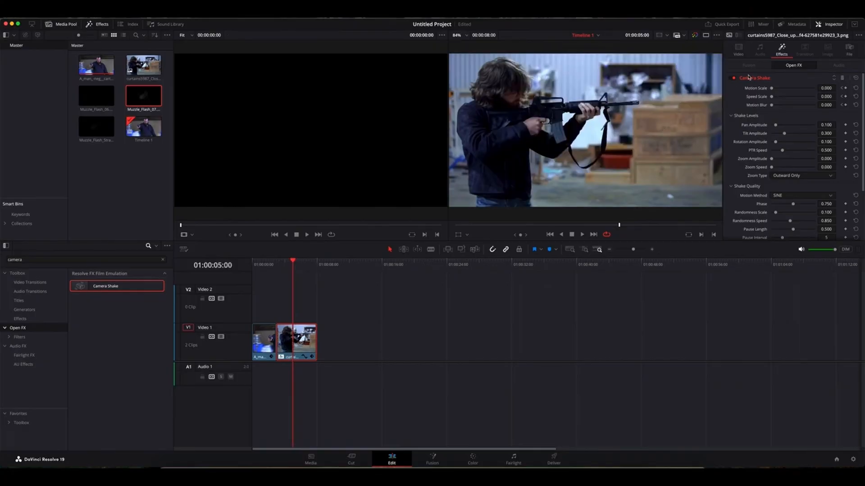
pyautogui.click(845, 88)
pyautogui.click(845, 97)
pyautogui.click(845, 105)
# Keyframe Camera Shake's motion and speed scales at 2.000 and motion blur at 1.000 on 01:00:05:01, and all three at 0.000 on 01:00:05:03
pyautogui.press('Right')
pyautogui.moveTo(772, 89); pyautogui.dragTo(827, 108)
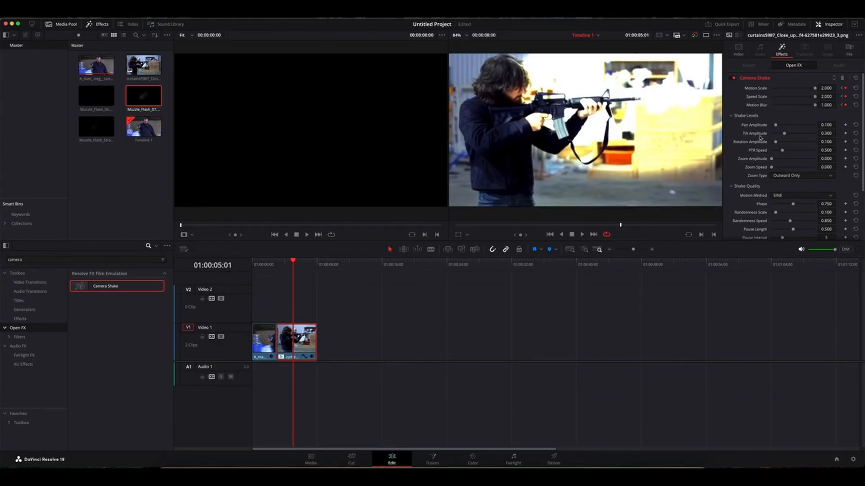
pyautogui.press('Right')
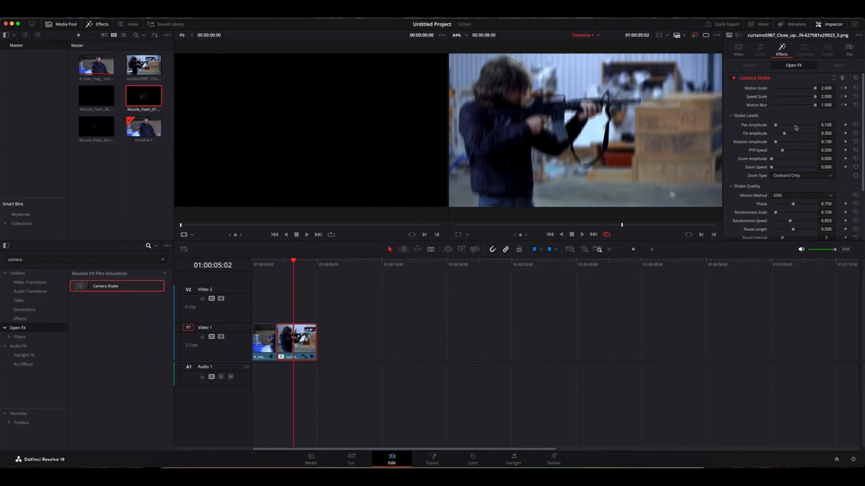
pyautogui.press('Right')
pyautogui.moveTo(814, 89); pyautogui.dragTo(760, 101)
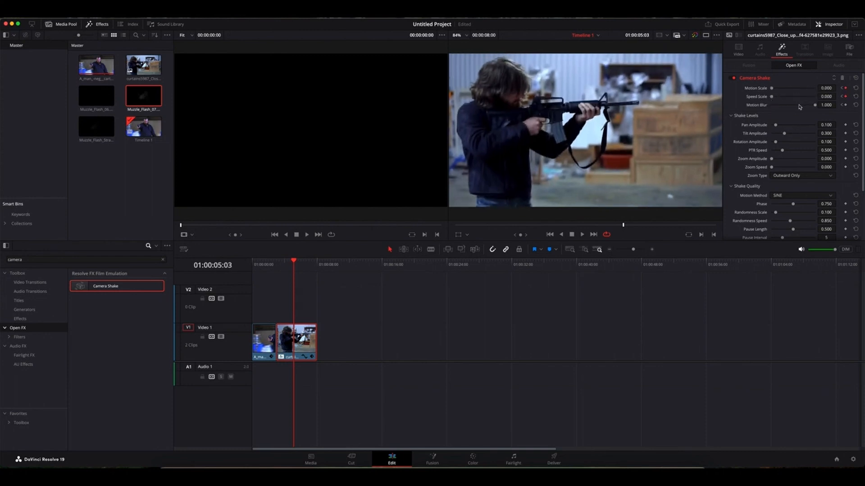
pyautogui.moveTo(815, 106); pyautogui.dragTo(768, 107)
# Keyframe Camera Shake's motion scale, speed scale and motion blur at 0.000 on 01:00:06:15, one frame before the third flash
pyautogui.press('space')
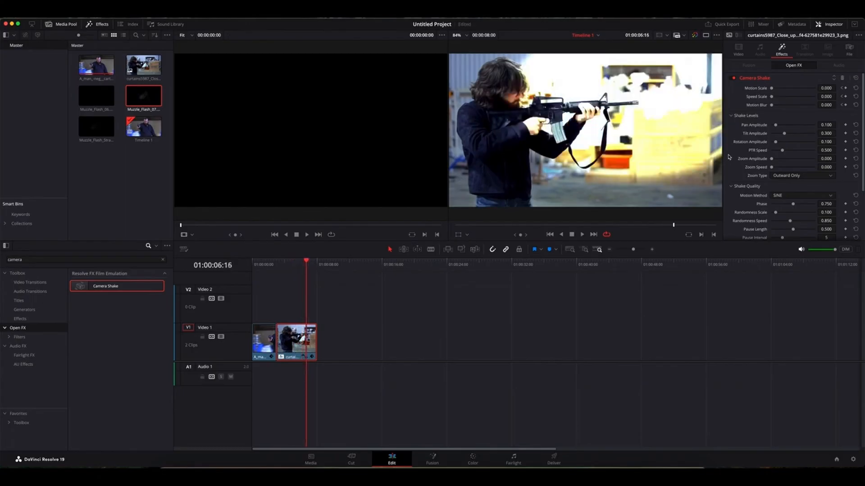
pyautogui.press('Left')
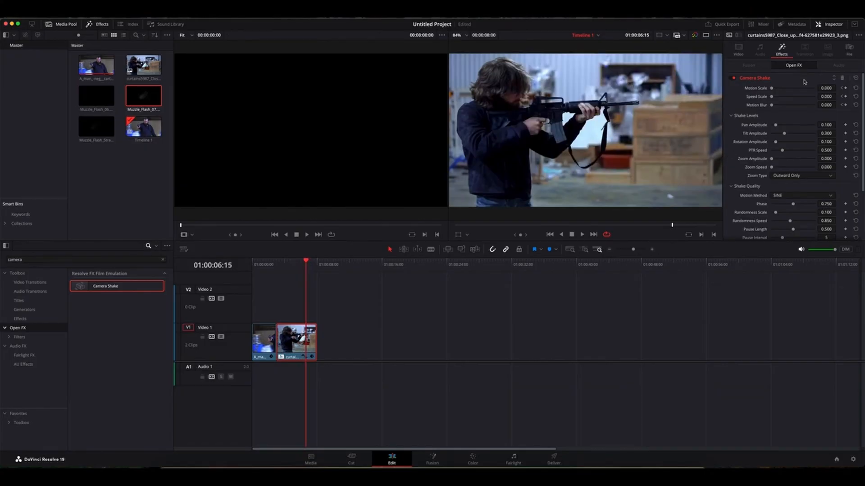
pyautogui.click(845, 89)
pyautogui.click(845, 96)
pyautogui.click(845, 105)
# Keyframe Camera Shake's motion and speed scales at 2.000 and motion blur at 1.000 on 01:00:06:16, and save the project
pyautogui.press('Right')
pyautogui.moveTo(772, 89); pyautogui.dragTo(822, 89)
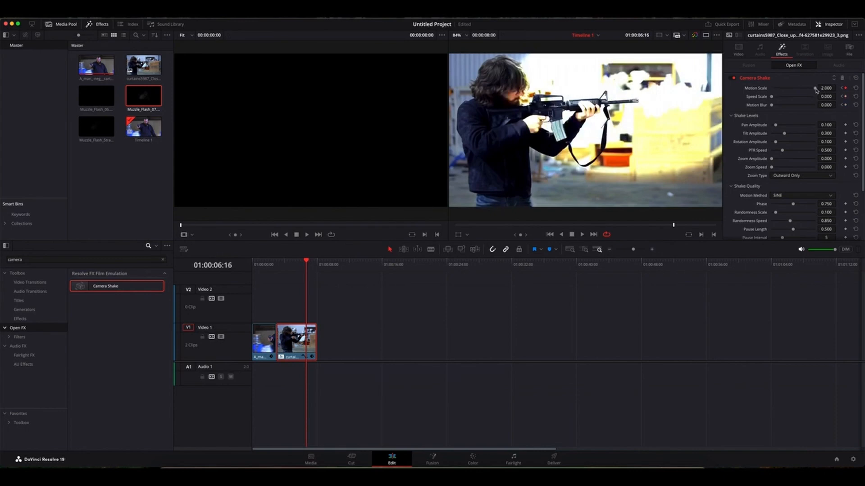
pyautogui.moveTo(771, 96); pyautogui.dragTo(823, 100)
pyautogui.moveTo(771, 105); pyautogui.dragTo(835, 111)
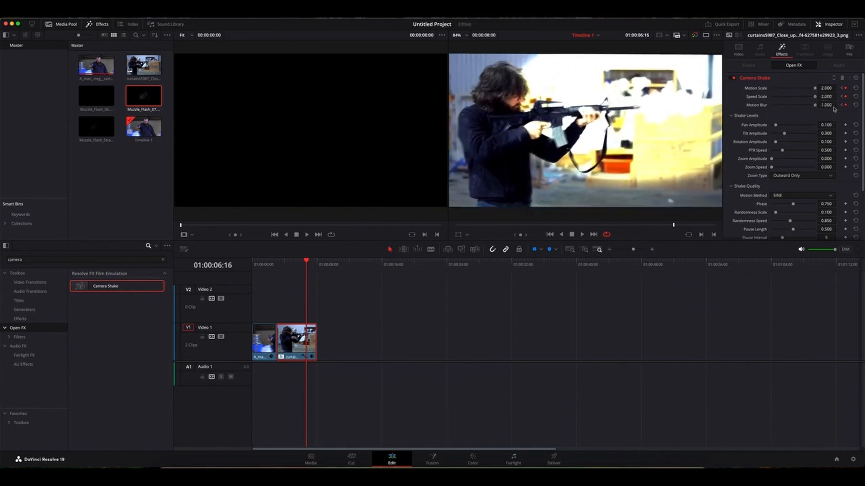
pyautogui.press('Right')
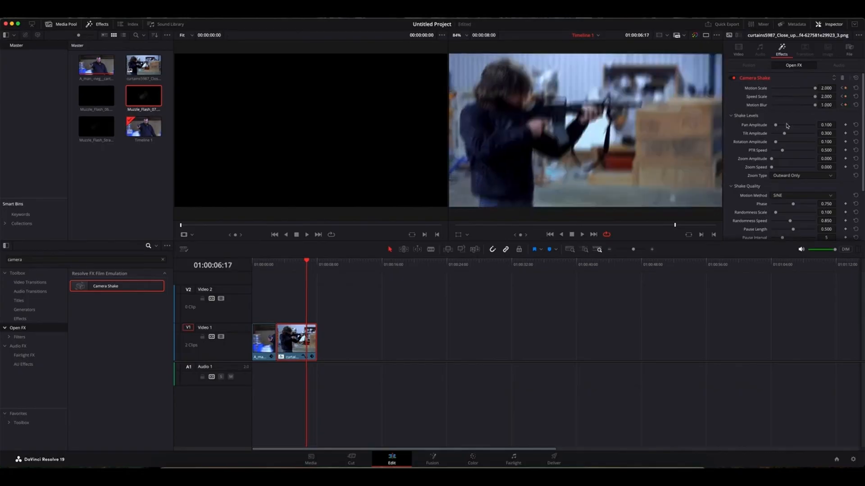
pyautogui.press('super+s')
# Keyframe Camera Shake's motion scale, speed scale and motion blur at 0.000 on 01:00:06:18, and play the shot from 01:00:03:00
pyautogui.press('Right')
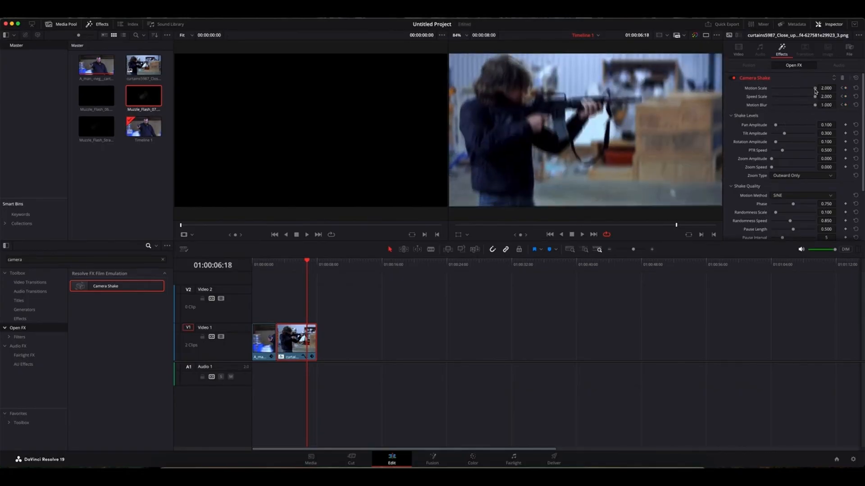
pyautogui.moveTo(814, 90); pyautogui.dragTo(757, 91)
pyautogui.moveTo(815, 97); pyautogui.dragTo(766, 97)
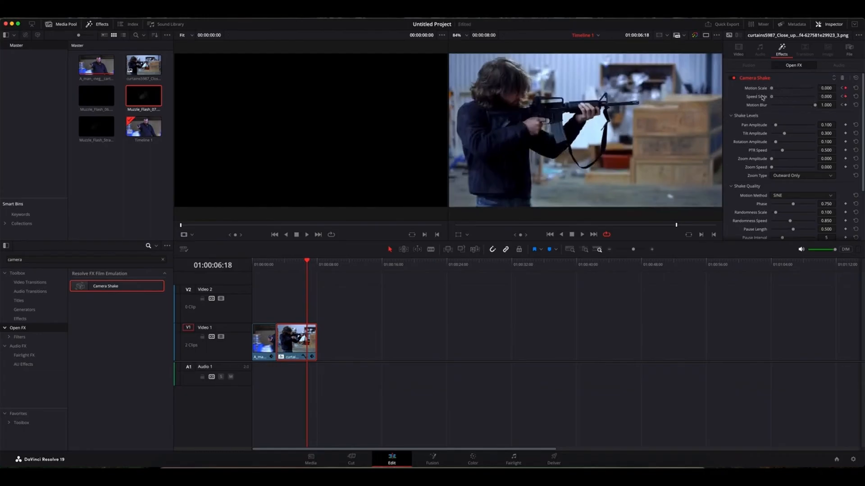
pyautogui.moveTo(816, 107); pyautogui.dragTo(764, 110)
pyautogui.moveTo(309, 262); pyautogui.dragTo(279, 265)
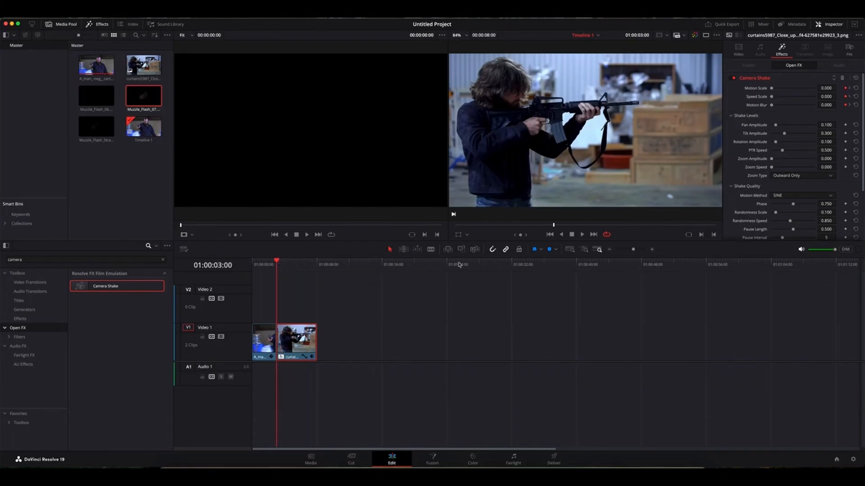
pyautogui.click(582, 234)
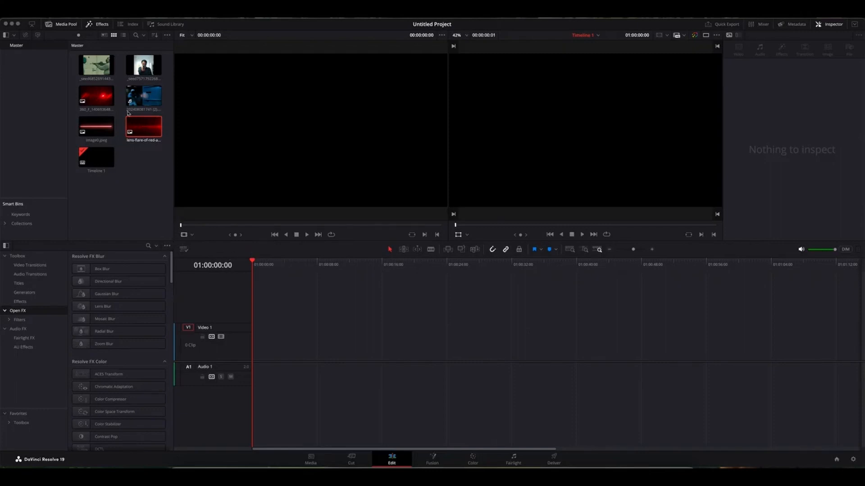
# Place the green-tinted rifle clip at the start of Video 1 and line up its MediaIn1 and MediaOut1 nodes in Fusion
pyautogui.moveTo(95, 69); pyautogui.dragTo(270, 338)
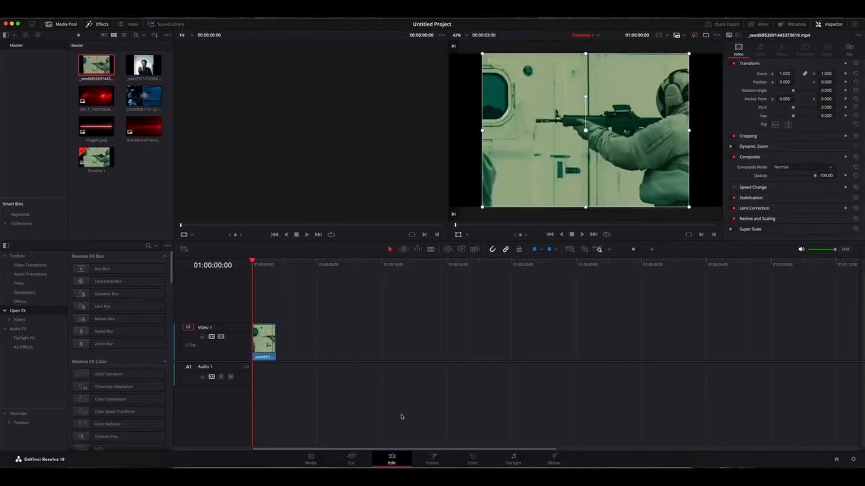
pyautogui.click(433, 459)
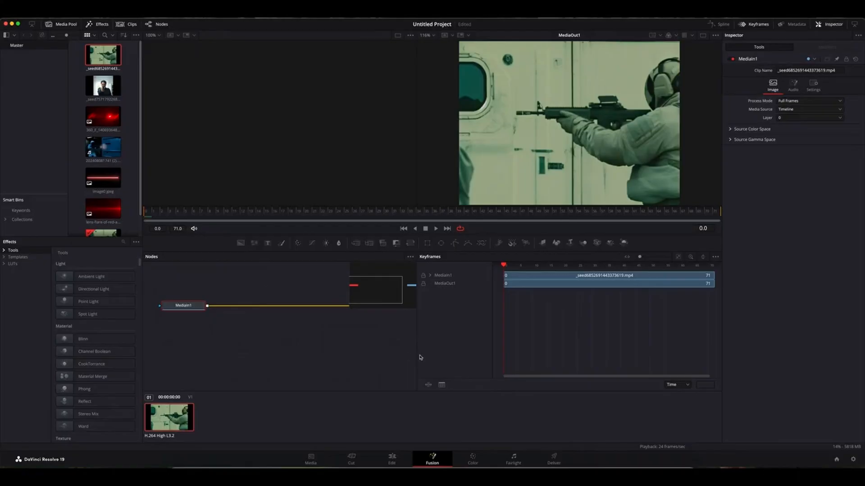
pyautogui.moveTo(418, 357); pyautogui.dragTo(492, 356)
pyautogui.moveTo(188, 307); pyautogui.dragTo(187, 358)
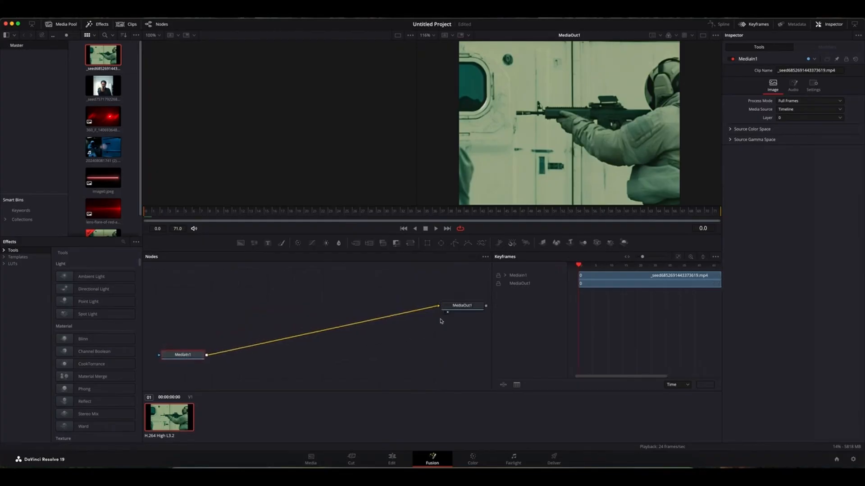
pyautogui.moveTo(462, 310); pyautogui.dragTo(460, 356)
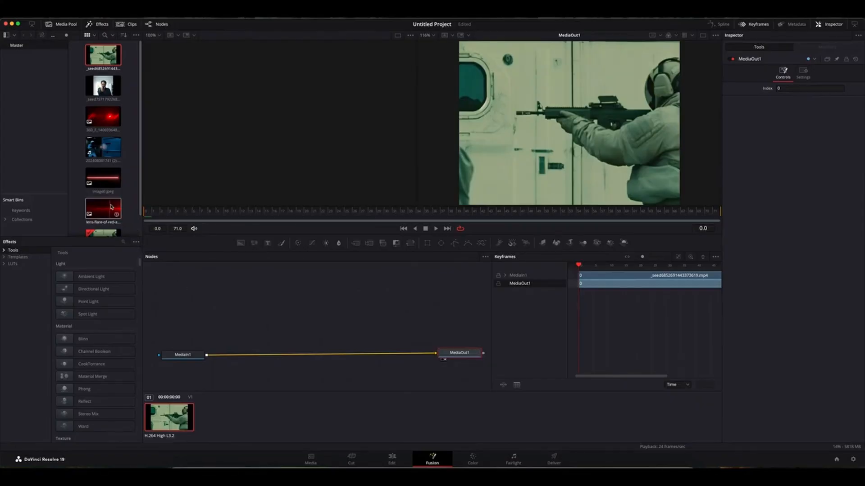
# Merge image0.jpeg over the rifle clip and enlarge the laser beam to a size of about 2.69
pyautogui.moveTo(98, 179); pyautogui.dragTo(207, 354)
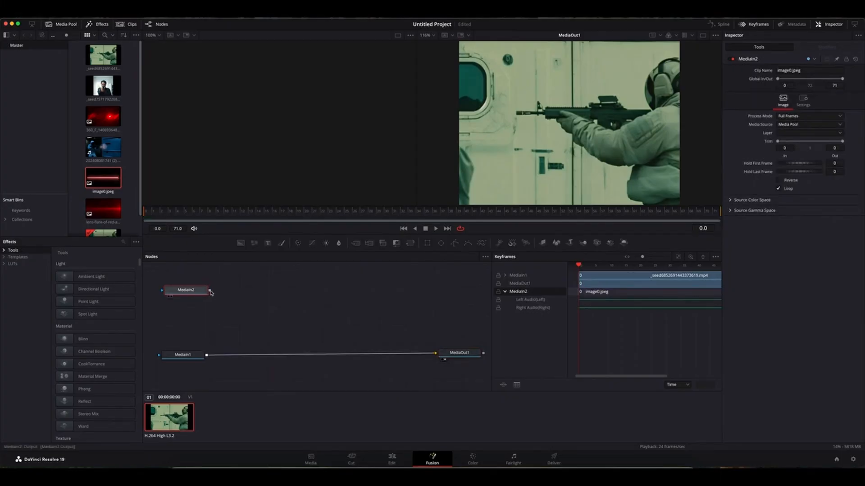
pyautogui.moveTo(210, 291); pyautogui.dragTo(207, 356)
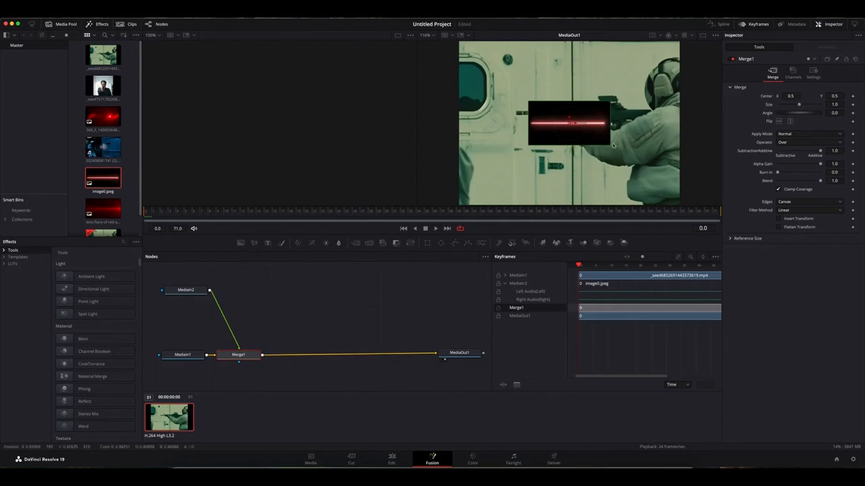
pyautogui.moveTo(611, 147); pyautogui.dragTo(681, 169)
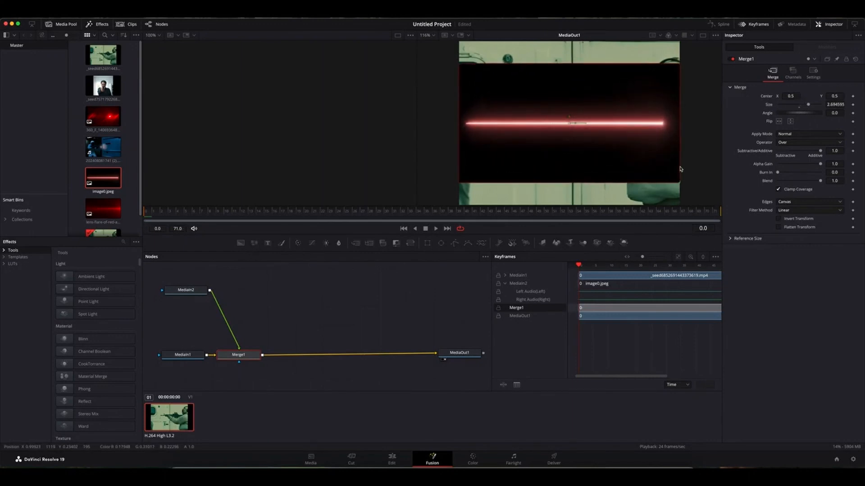
# Set Merge1's apply mode to Screen and move the laser beam to extend from the rifle's muzzle, centred at about -0.17, 0.57
pyautogui.click(799, 134)
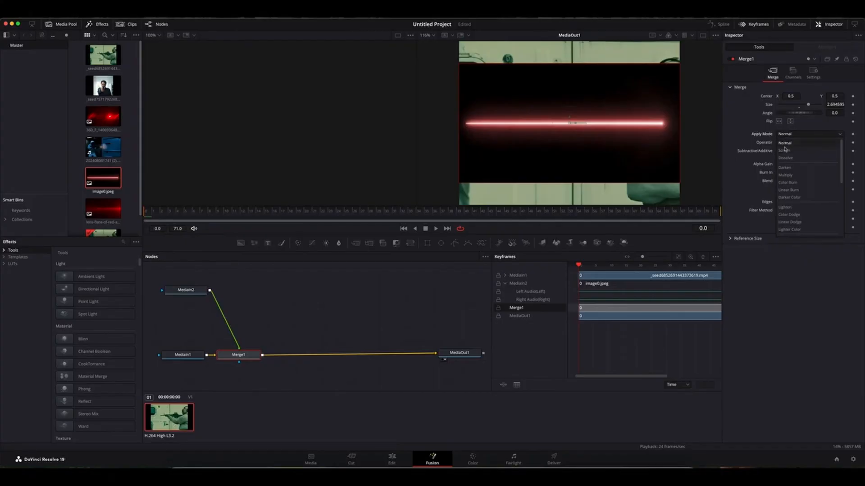
pyautogui.click(785, 152)
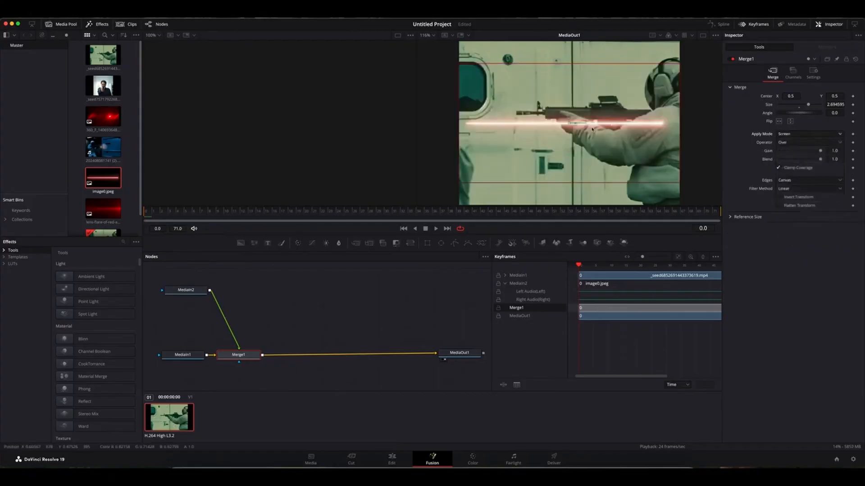
pyautogui.moveTo(570, 125); pyautogui.dragTo(422, 114)
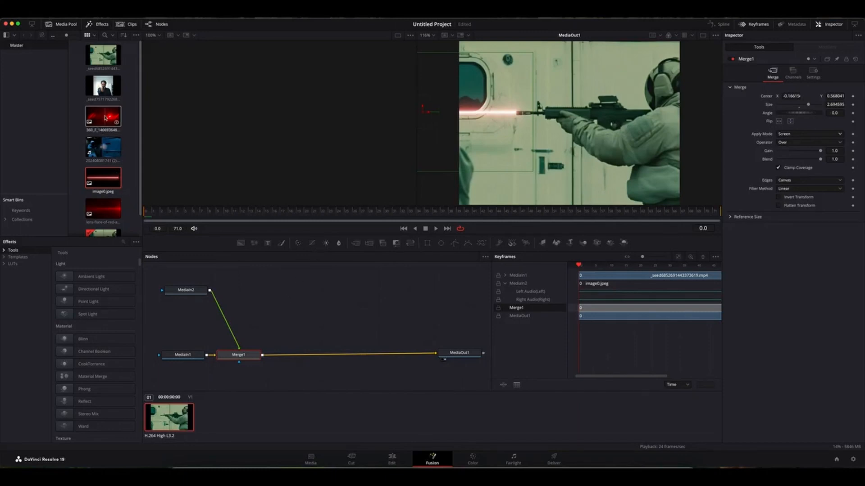
# Merge the red lens flare image after Merge1, enlarge it to about 2.14 to cover the frame, and blend it with Screen
pyautogui.moveTo(105, 206); pyautogui.dragTo(187, 314)
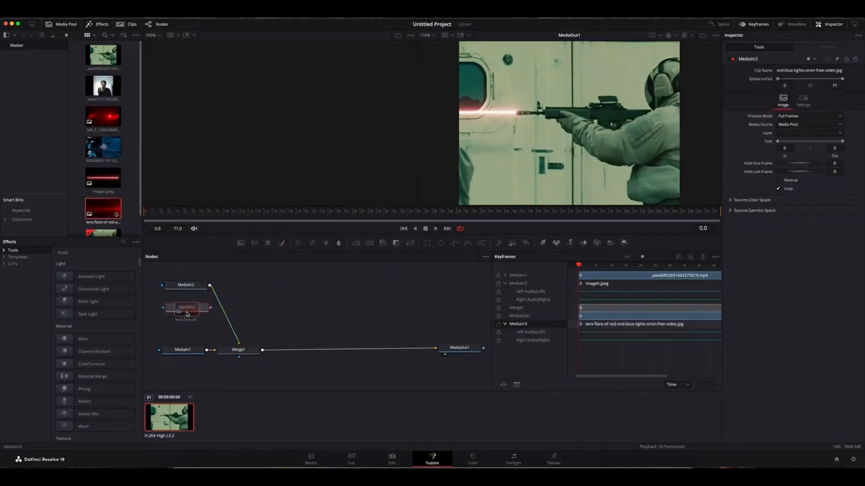
pyautogui.moveTo(211, 298); pyautogui.dragTo(281, 341)
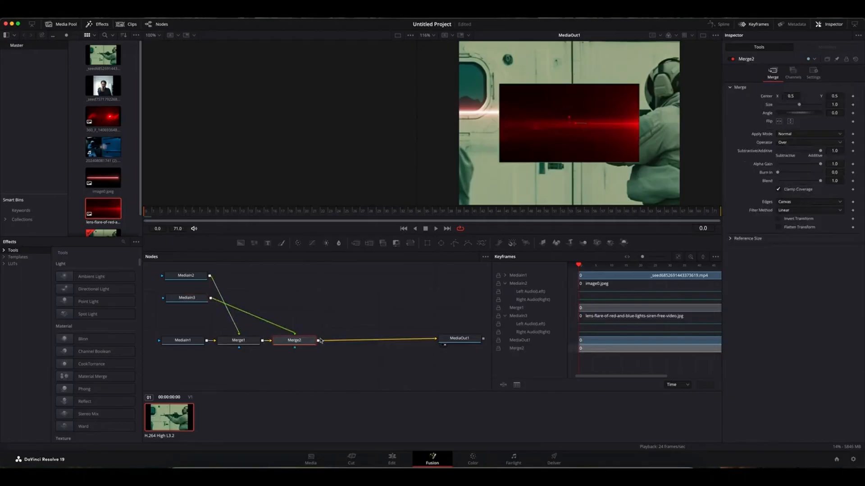
pyautogui.moveTo(640, 162); pyautogui.dragTo(675, 205)
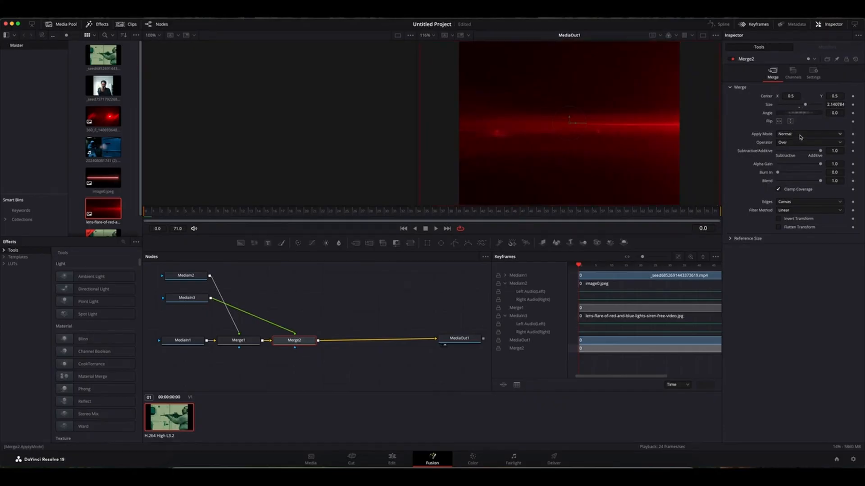
pyautogui.click(800, 135)
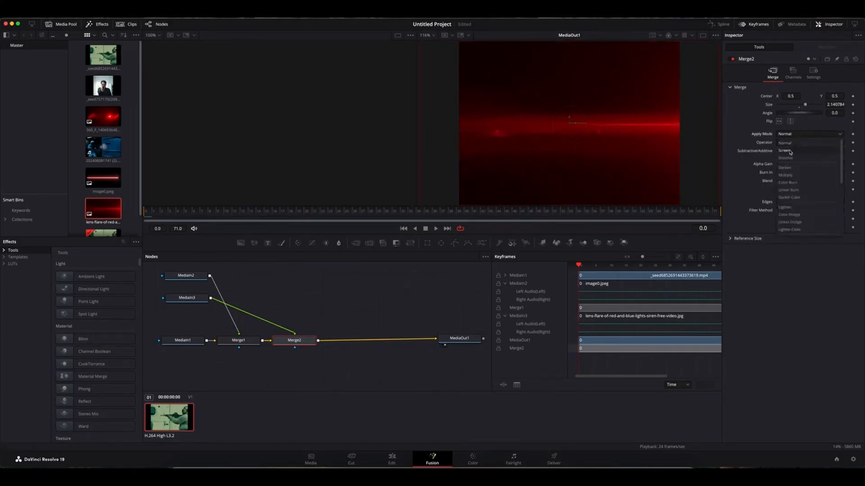
pyautogui.click(790, 153)
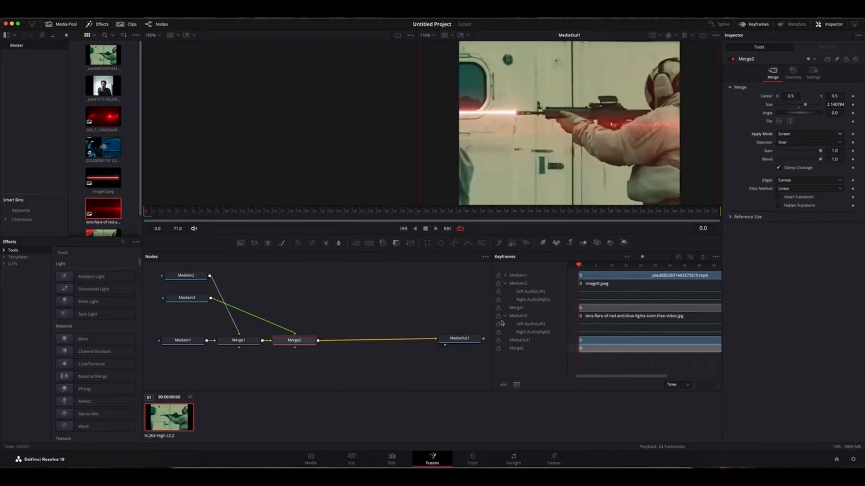
# Trim the Merge1 and Merge2 segments in the keyframe timeline to about one frame at the clip's start
pyautogui.moveTo(492, 323); pyautogui.dragTo(402, 323)
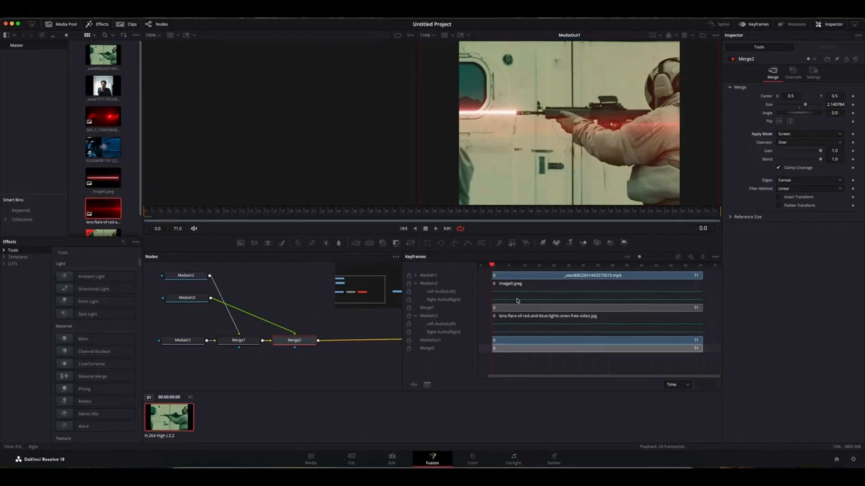
pyautogui.hscroll(1, 700, 311)
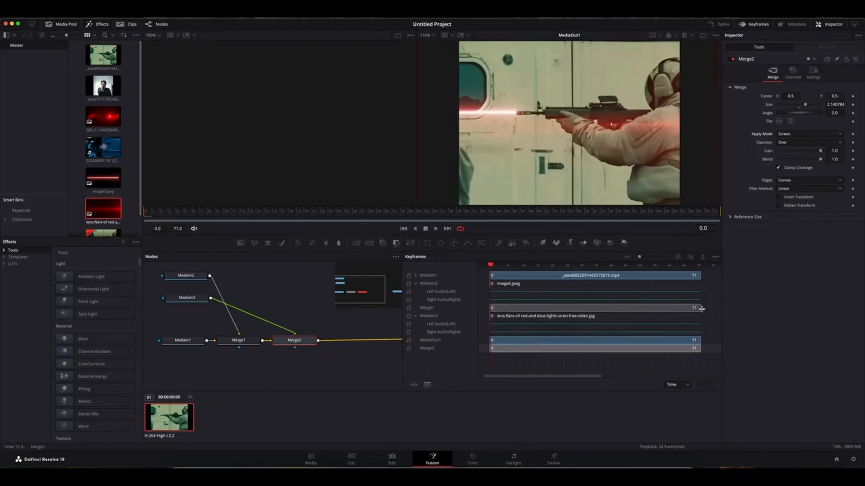
pyautogui.moveTo(700, 309); pyautogui.dragTo(493, 311)
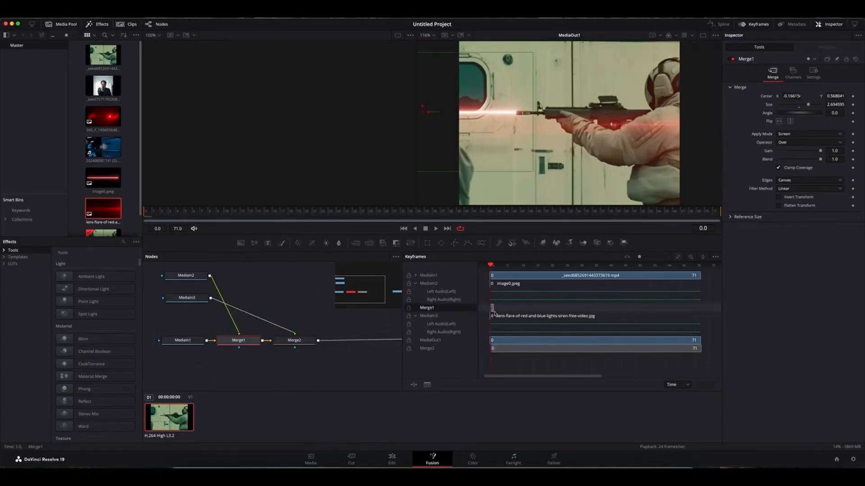
pyautogui.moveTo(701, 350); pyautogui.dragTo(494, 351)
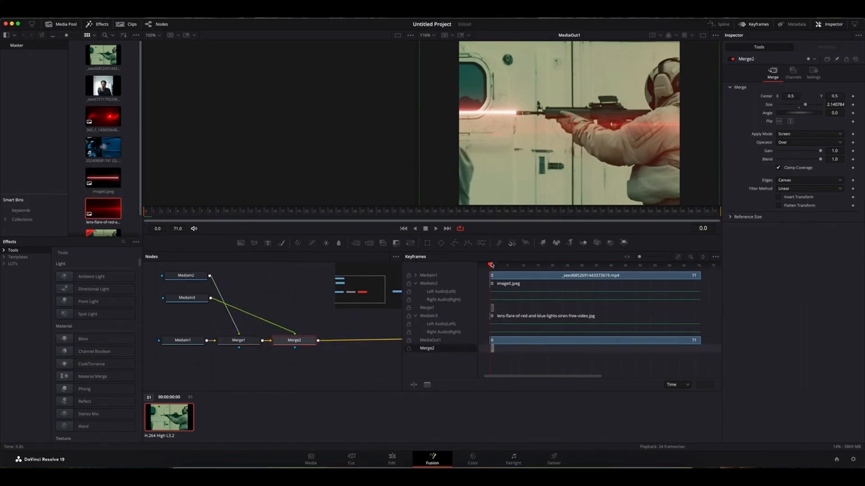
# Move the shortened Merge1 laser segment to frame 5
pyautogui.moveTo(491, 265); pyautogui.dragTo(496, 266)
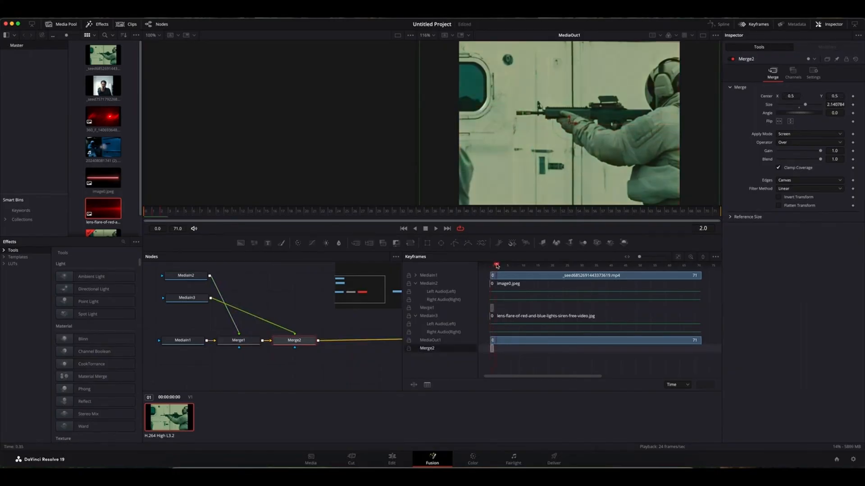
pyautogui.moveTo(499, 265); pyautogui.dragTo(505, 266)
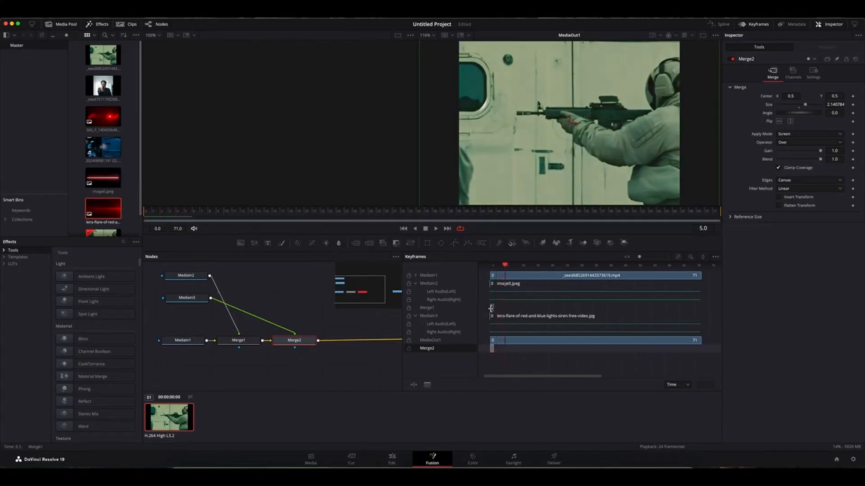
pyautogui.click(493, 308)
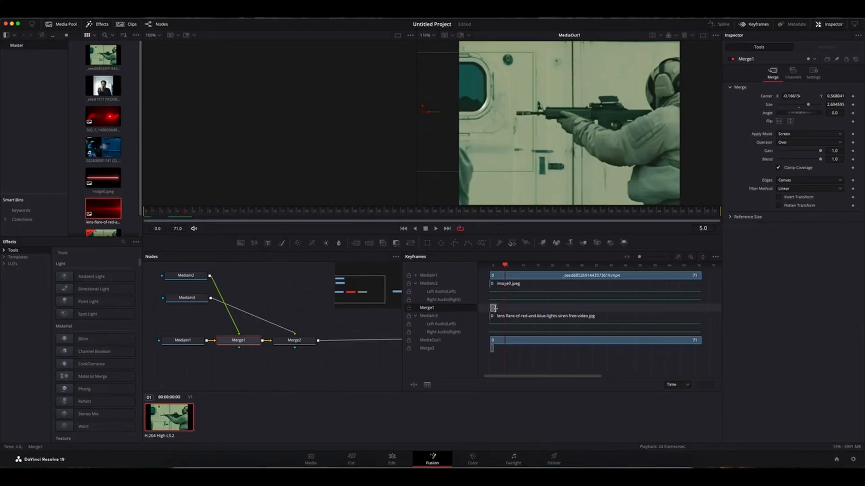
pyautogui.moveTo(494, 308); pyautogui.dragTo(508, 308)
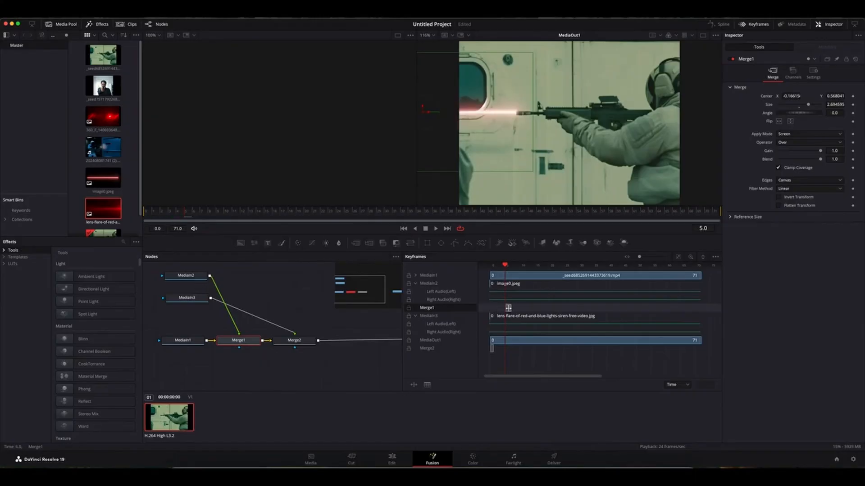
# Move the Merge2 segment to frame 5 in line with Merge1, and shorten both segments further before playing back the blast
pyautogui.click(493, 348)
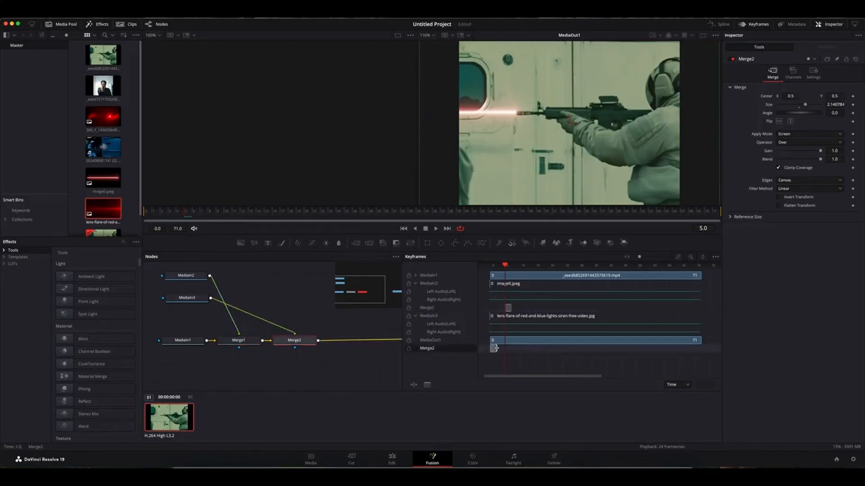
pyautogui.moveTo(494, 348); pyautogui.dragTo(509, 349)
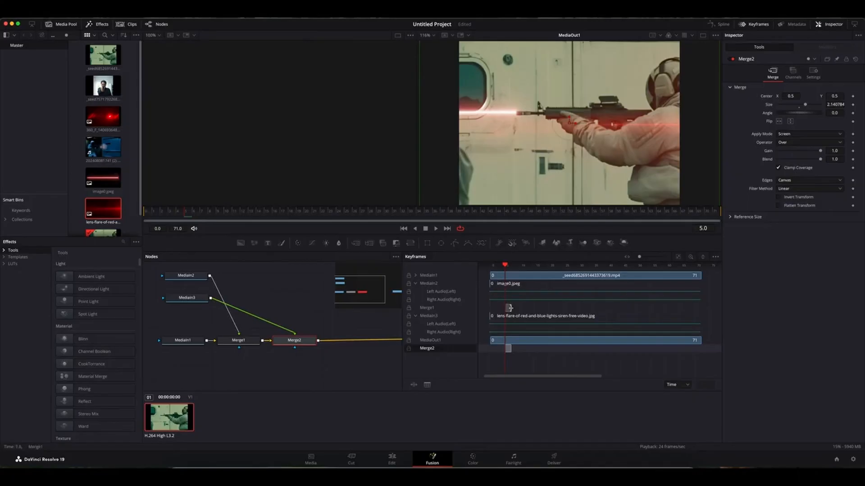
pyautogui.click(509, 308)
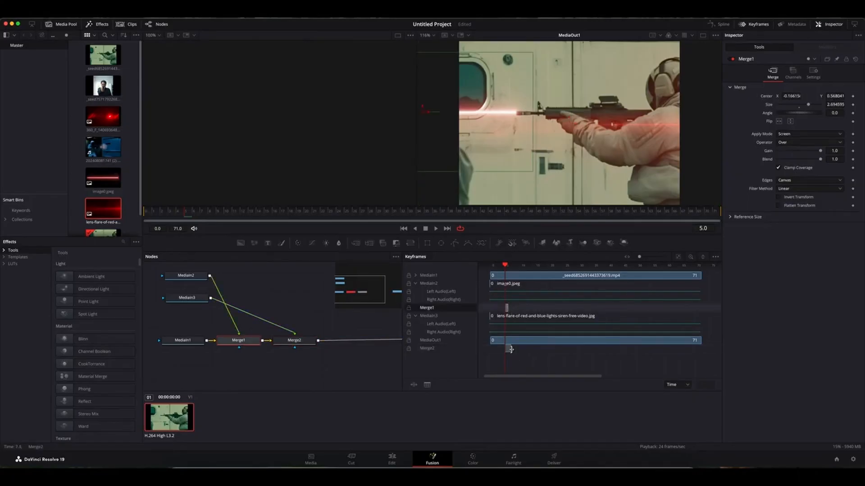
pyautogui.click(510, 350)
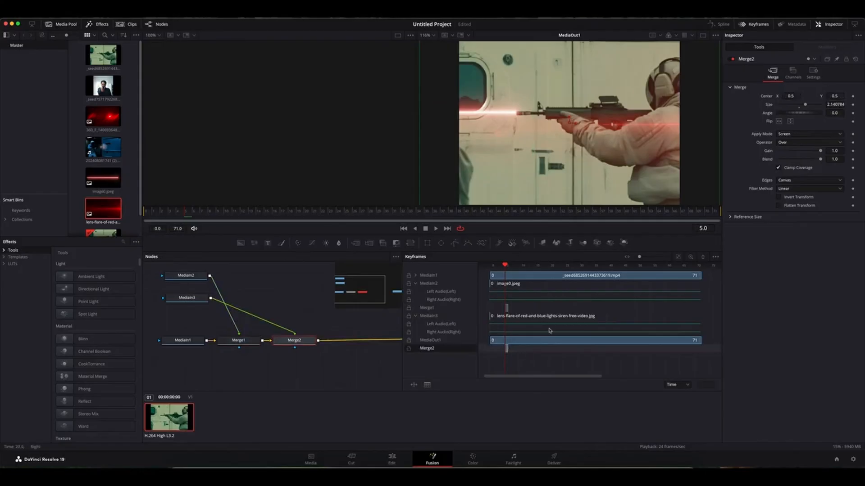
pyautogui.moveTo(505, 265)
pyautogui.mouseDown()
pyautogui.moveTo(513, 265)
pyautogui.moveTo(494, 267)
pyautogui.moveTo(515, 266)
pyautogui.moveTo(492, 266)
pyautogui.moveTo(518, 268)
pyautogui.moveTo(499, 269)
pyautogui.mouseUp()
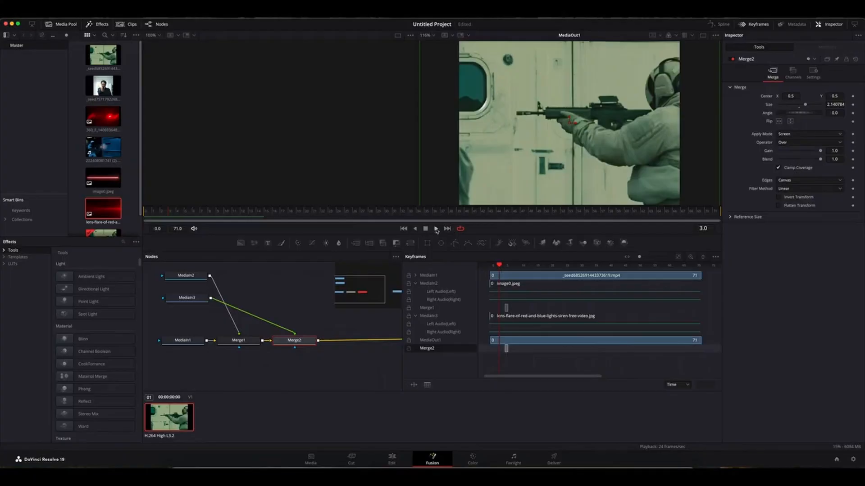
pyautogui.click(436, 230)
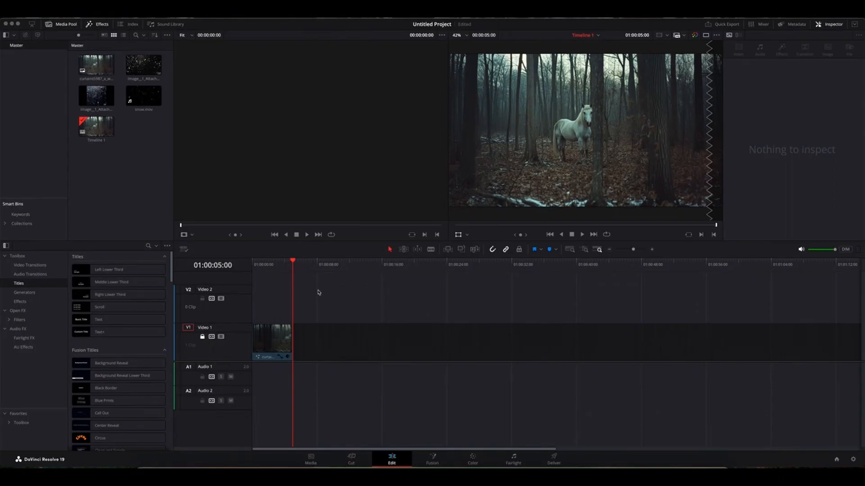
# Return the playhead to the start of the horse timeline and preview the three snow overlay clips in the media pool
pyautogui.hscroll(1, 293, 270)
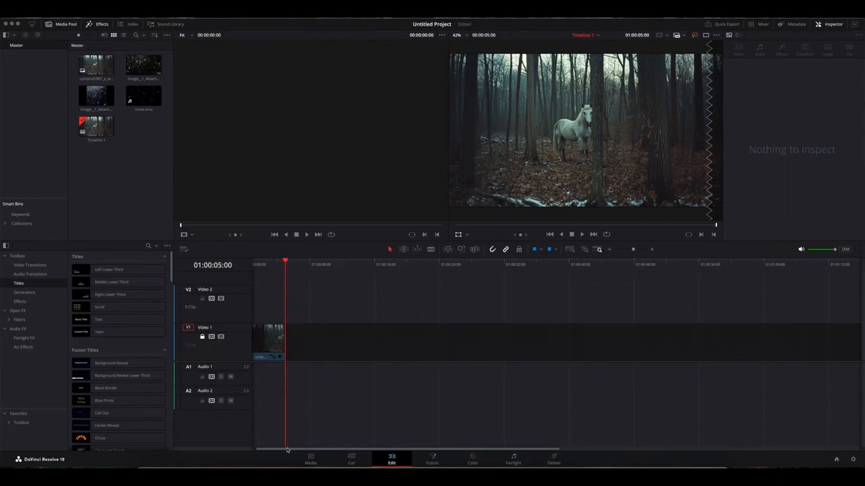
pyautogui.hscroll(-1, 287, 451)
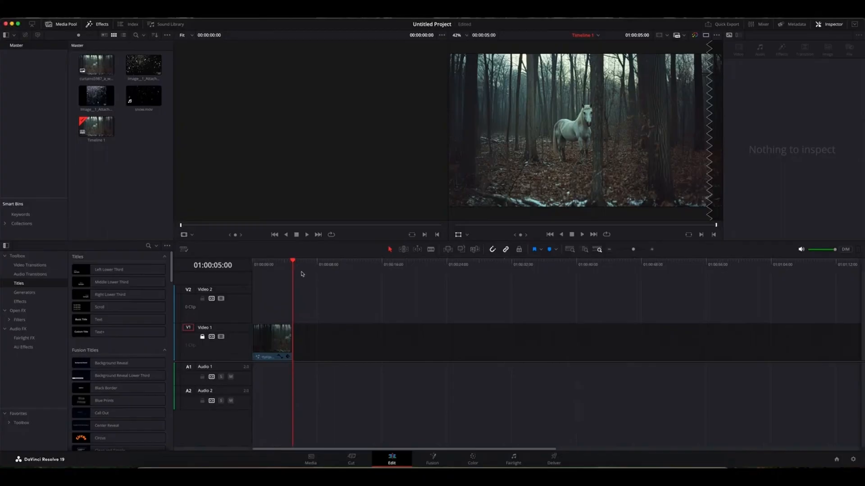
pyautogui.moveTo(294, 261); pyautogui.dragTo(258, 262)
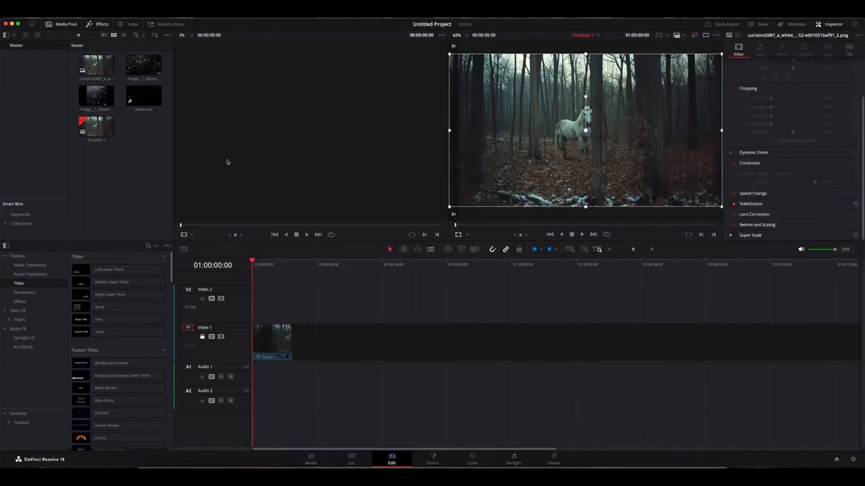
pyautogui.click(100, 96)
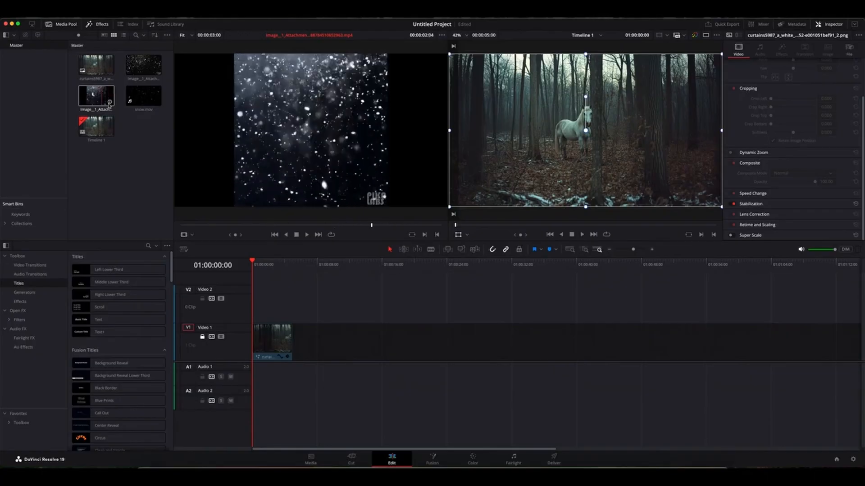
pyautogui.click(141, 140)
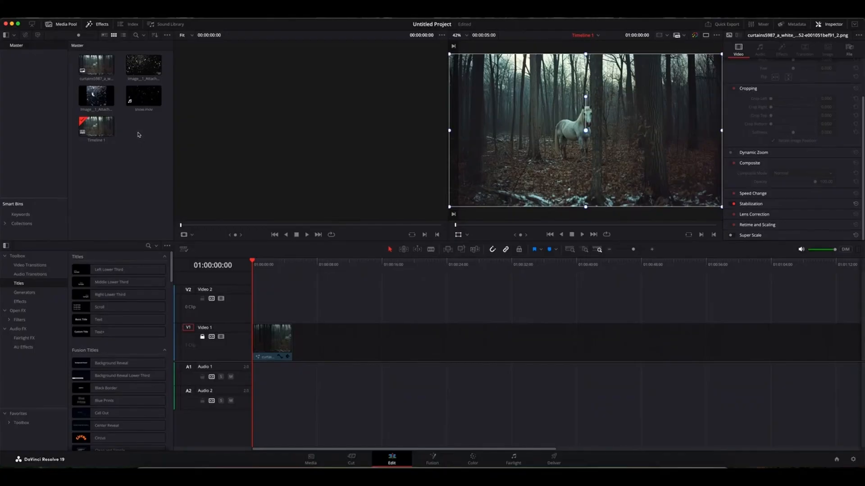
pyautogui.click(148, 71)
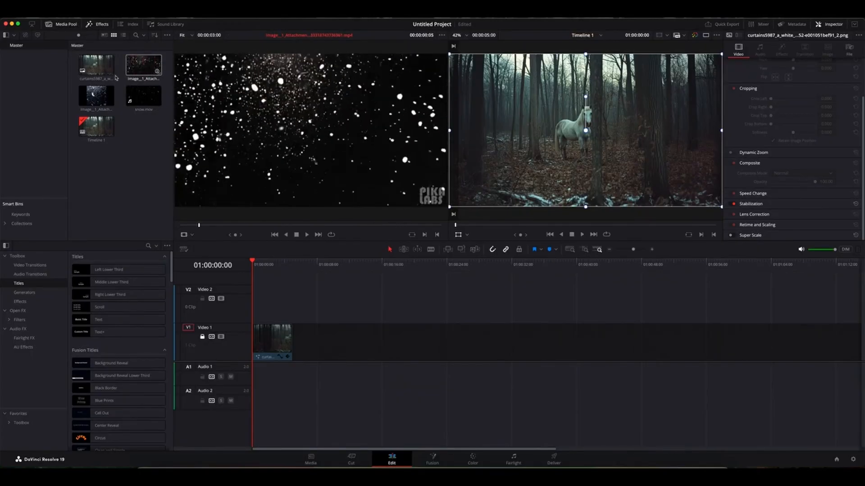
pyautogui.click(92, 95)
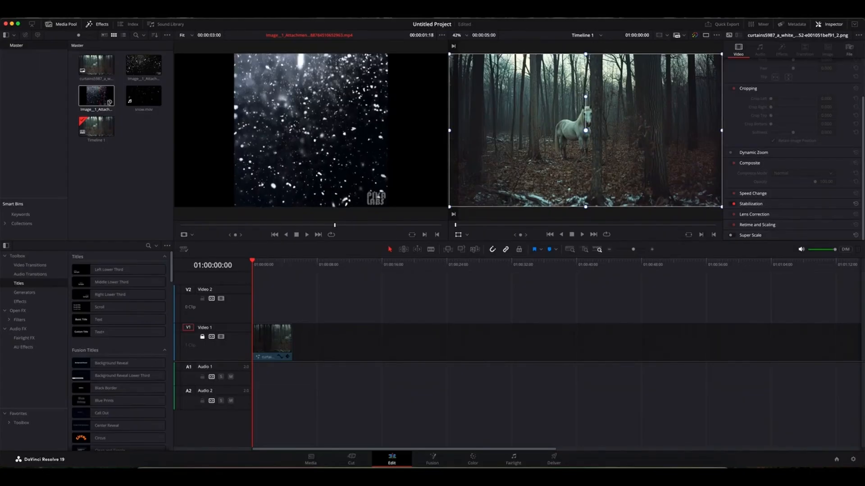
pyautogui.click(121, 135)
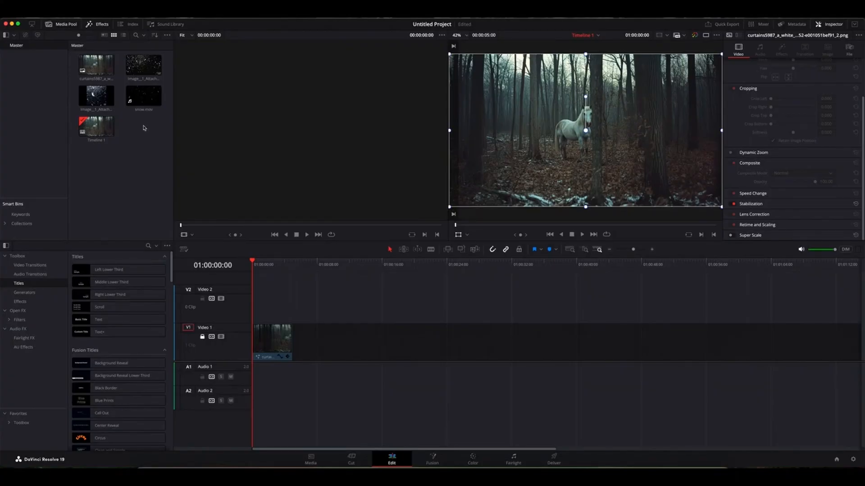
pyautogui.click(143, 97)
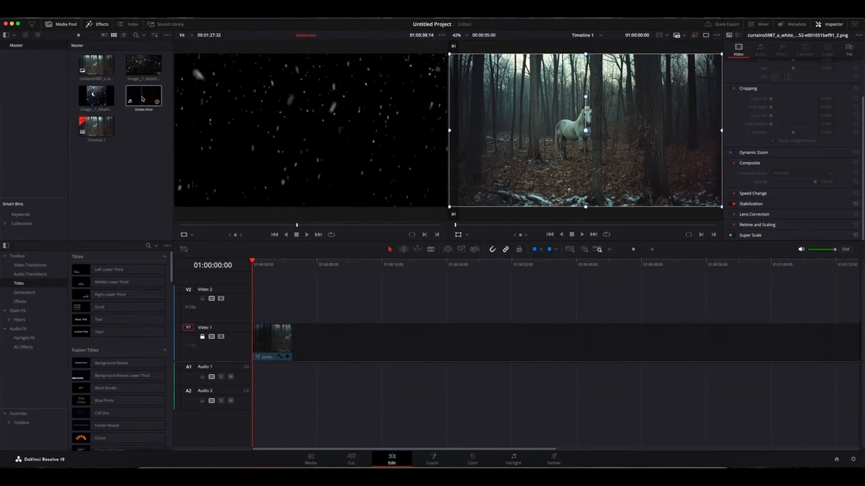
pyautogui.click(164, 145)
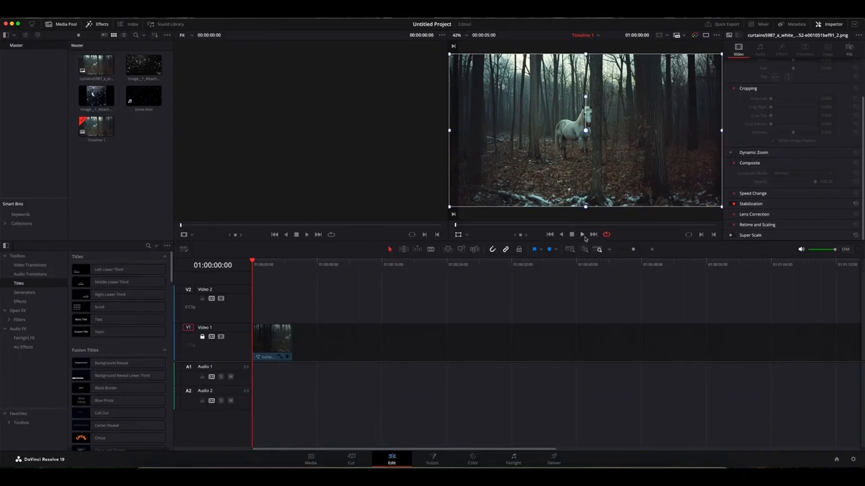
# Play back the forest horse clip on its own and return the playhead to the start
pyautogui.click(582, 235)
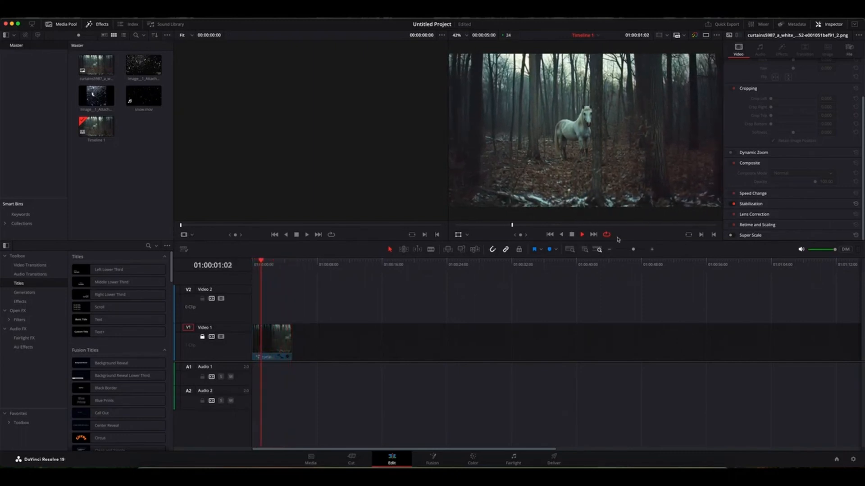
pyautogui.click(583, 235)
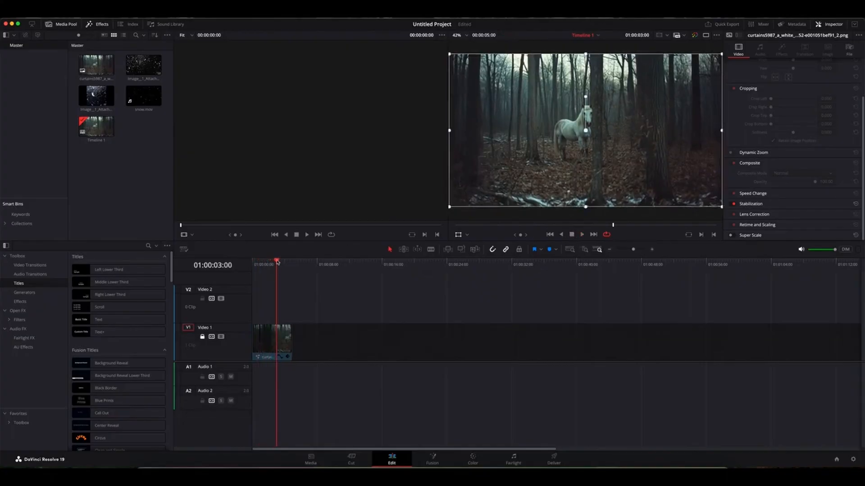
pyautogui.moveTo(277, 262); pyautogui.dragTo(252, 263)
# Place snow.mov on Video 2 above the horse clip and cut it to the same length, deleting the excess
pyautogui.doubleClick(150, 89)
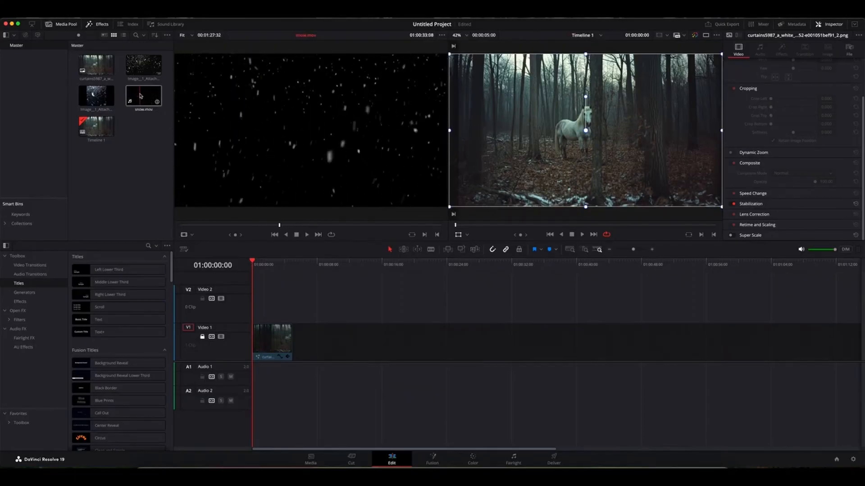
pyautogui.moveTo(140, 95); pyautogui.dragTo(254, 307)
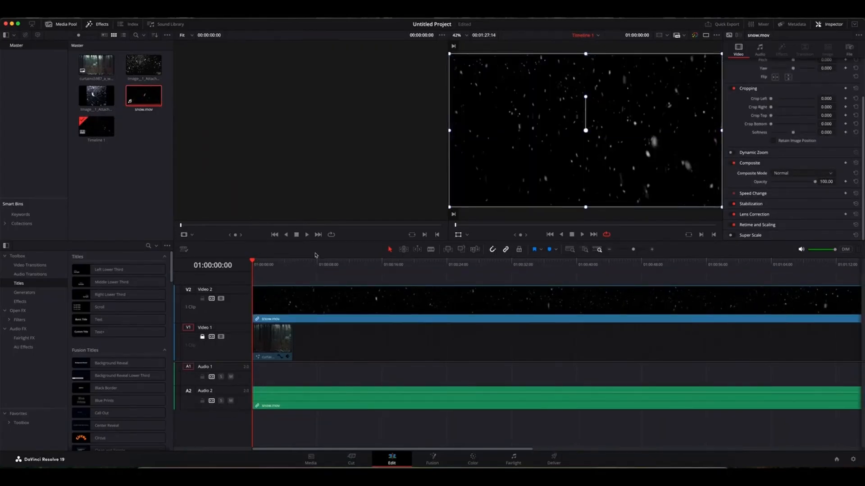
pyautogui.click(431, 250)
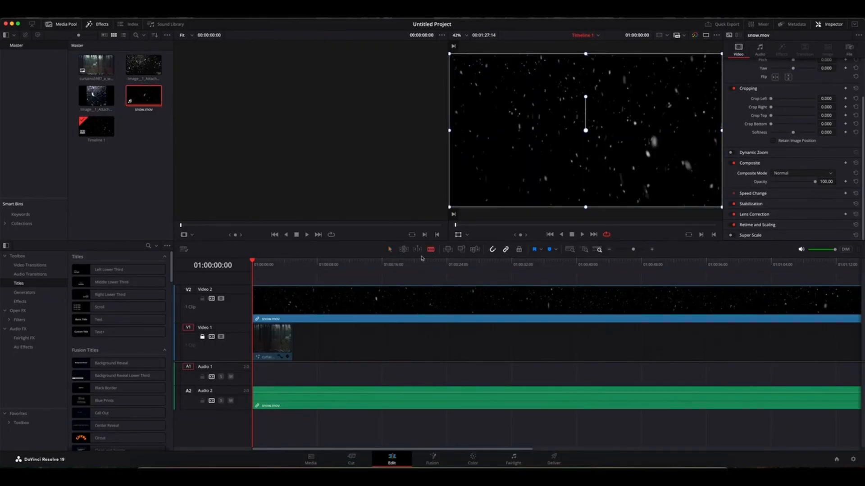
pyautogui.click(293, 307)
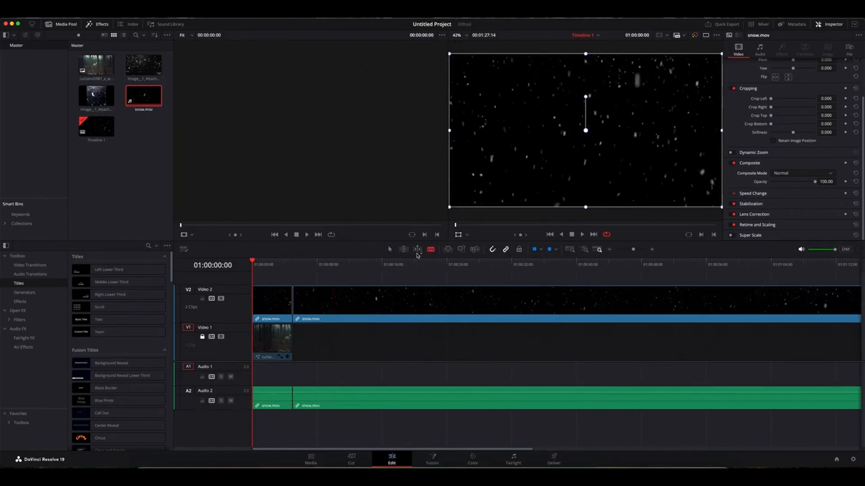
pyautogui.click(390, 249)
pyautogui.click(325, 300)
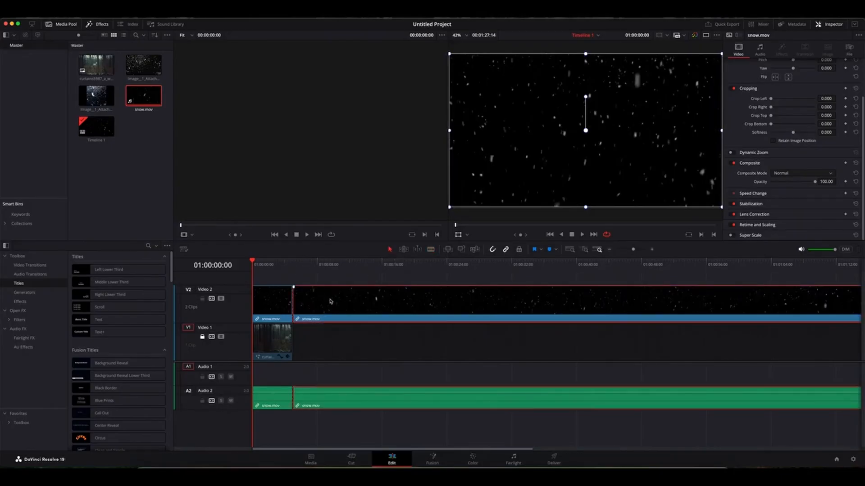
pyautogui.press('Delete')
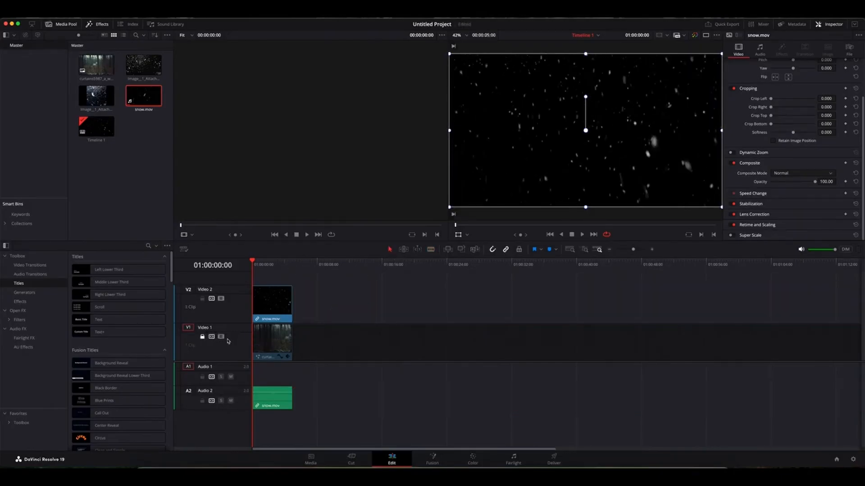
# Delete only the audio of snow.mov by locking the video tracks first, and leave both video tracks unlocked
pyautogui.click(202, 338)
pyautogui.click(202, 338)
pyautogui.click(202, 300)
pyautogui.click(269, 404)
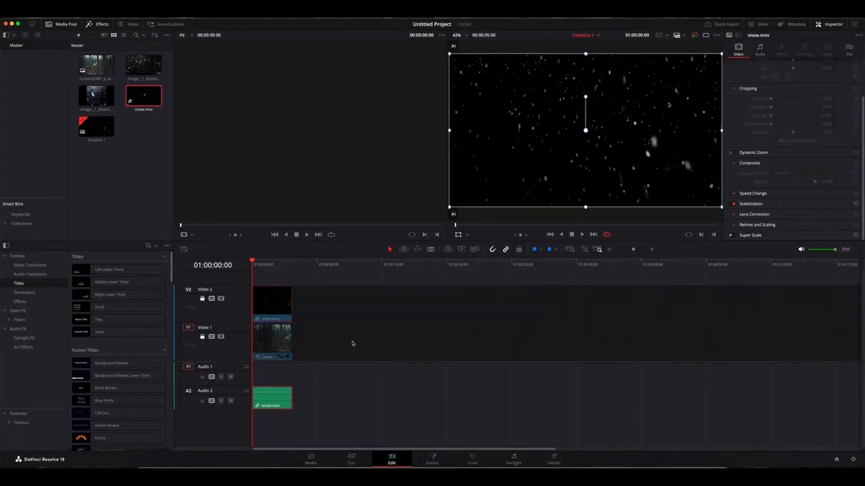
pyautogui.press('Delete')
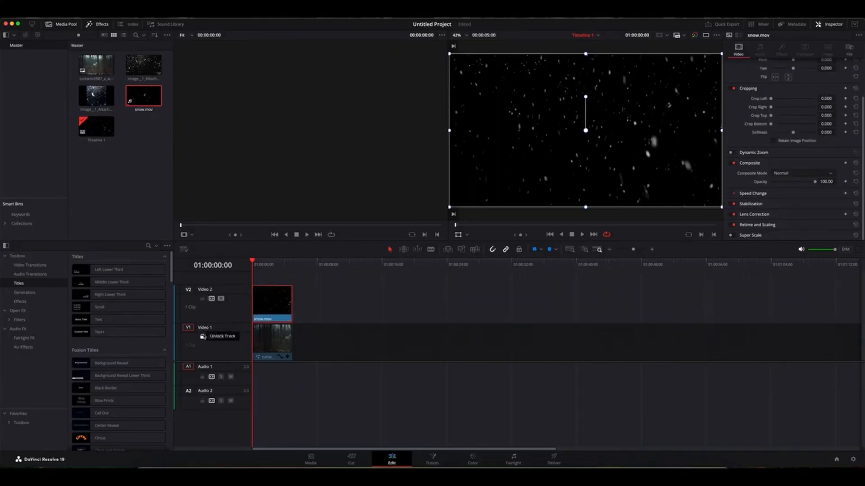
pyautogui.click(202, 337)
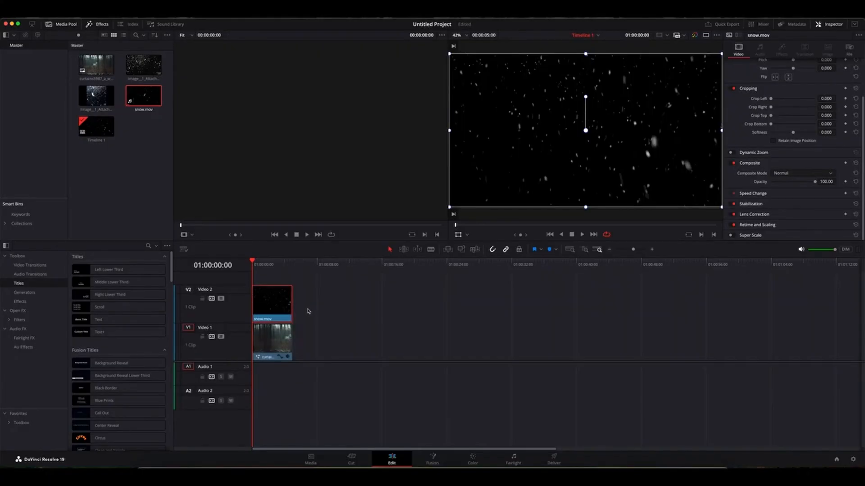
# Save the project, and set snow.mov's composite mode to Screen, playing back the snow over the horse clip
pyautogui.press('super+s')
pyautogui.click(805, 176)
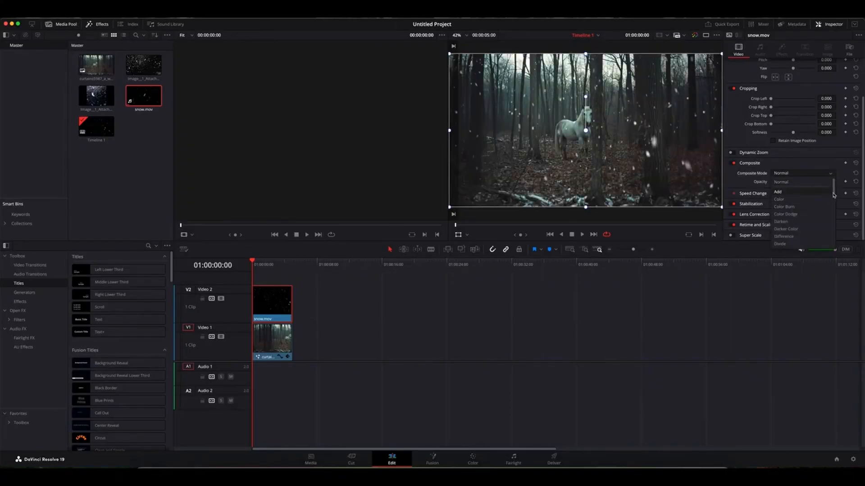
pyautogui.moveTo(833, 196); pyautogui.dragTo(831, 232)
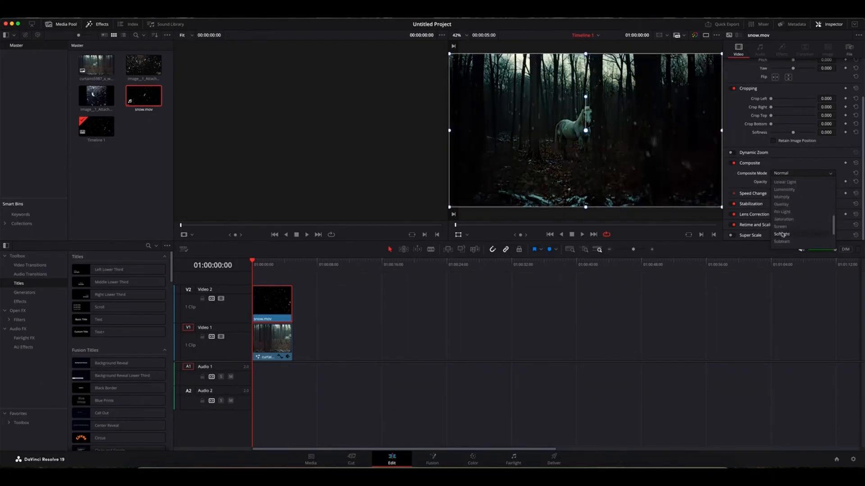
pyautogui.click(781, 227)
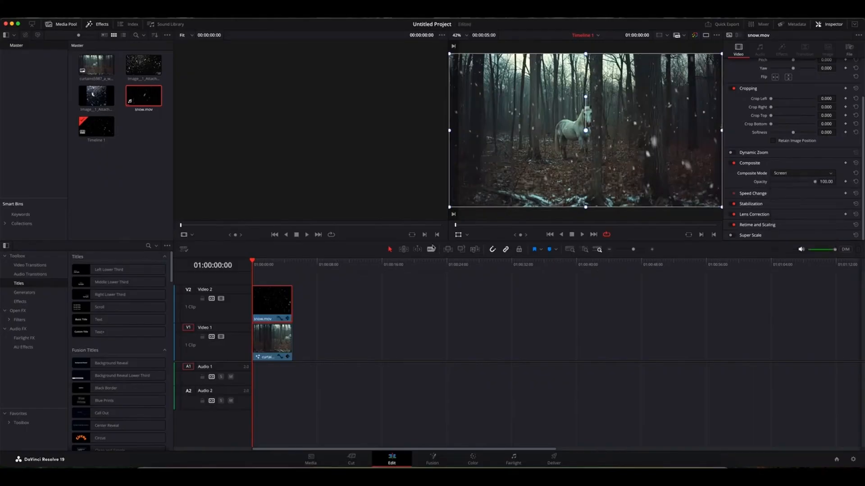
pyautogui.click(583, 234)
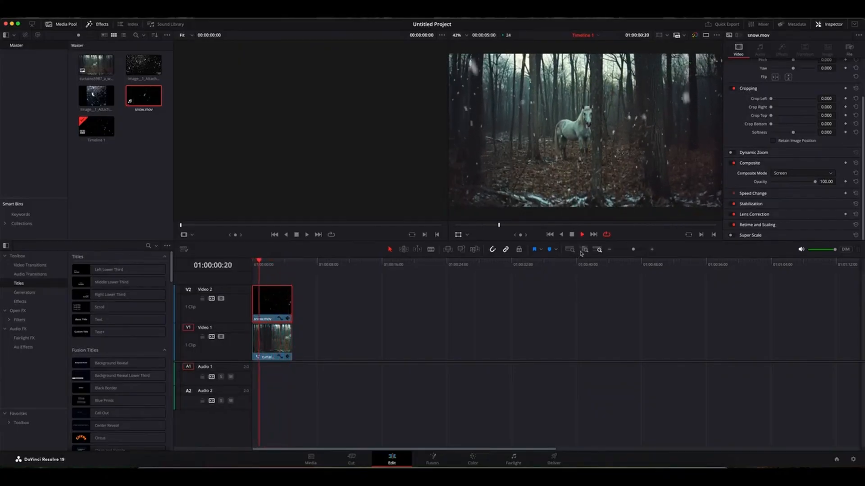
pyautogui.click(572, 234)
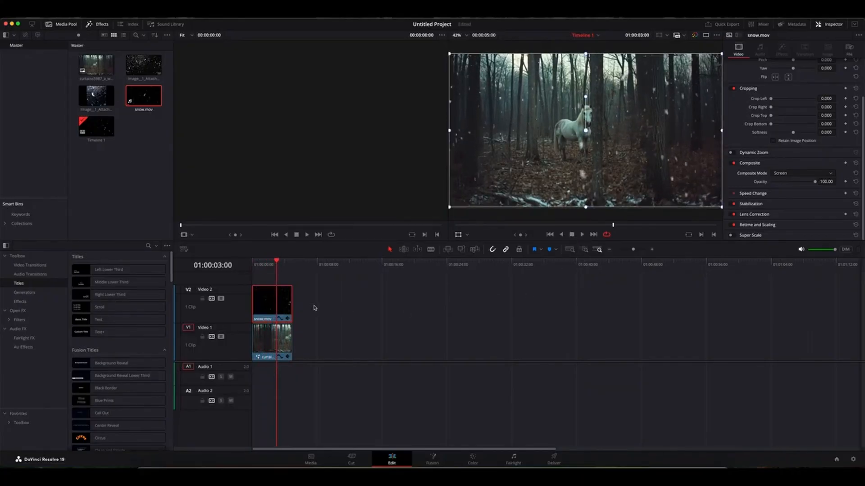
pyautogui.press('super+a')
pyautogui.press('BackSpace')
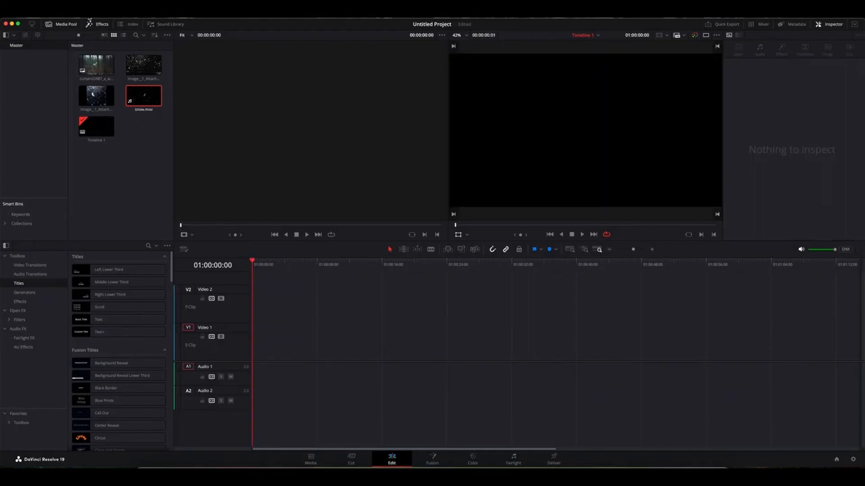
pyautogui.click(82, 19)
pyautogui.click(108, 24)
# Disable the Video 1 track briefly to view the snow alone, enable it again, and lock the track
pyautogui.click(220, 336)
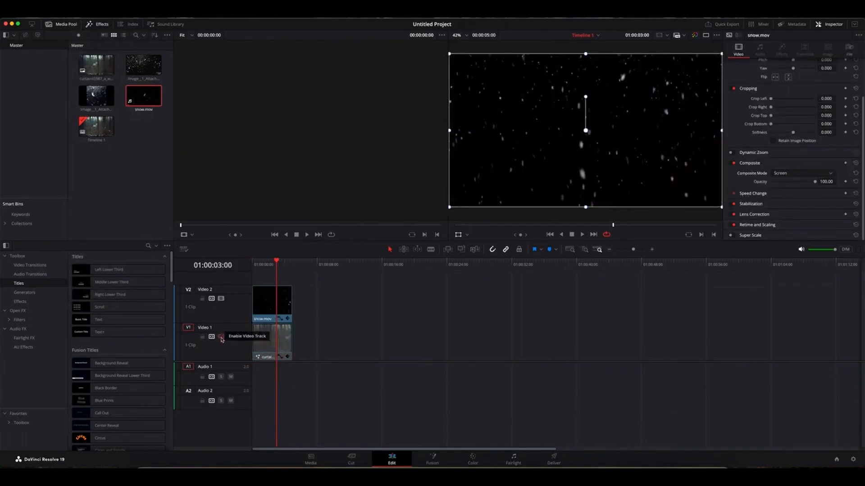
pyautogui.click(221, 337)
pyautogui.click(203, 337)
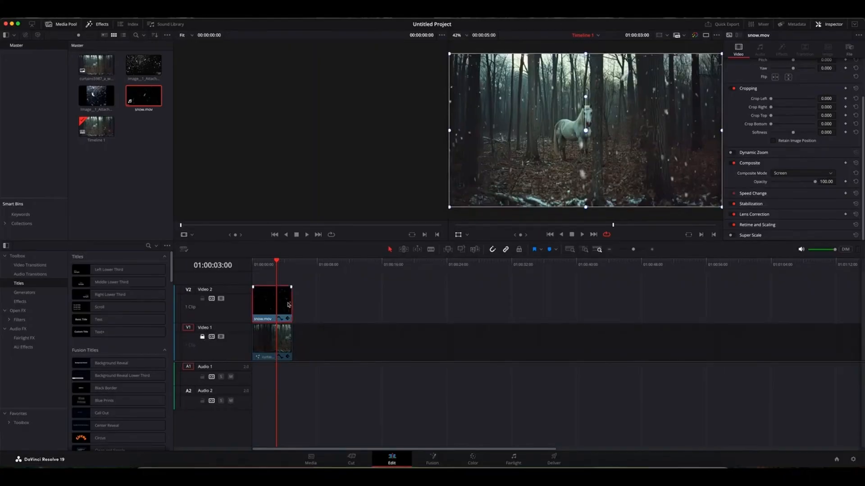
# Delete snow.mov from Video 2 and place the dense white-particle clip with the Pika Labs watermark at the track's start
pyautogui.press('Delete')
pyautogui.press('Home')
pyautogui.click(104, 95)
pyautogui.click(134, 69)
pyautogui.moveTo(133, 69); pyautogui.dragTo(261, 298)
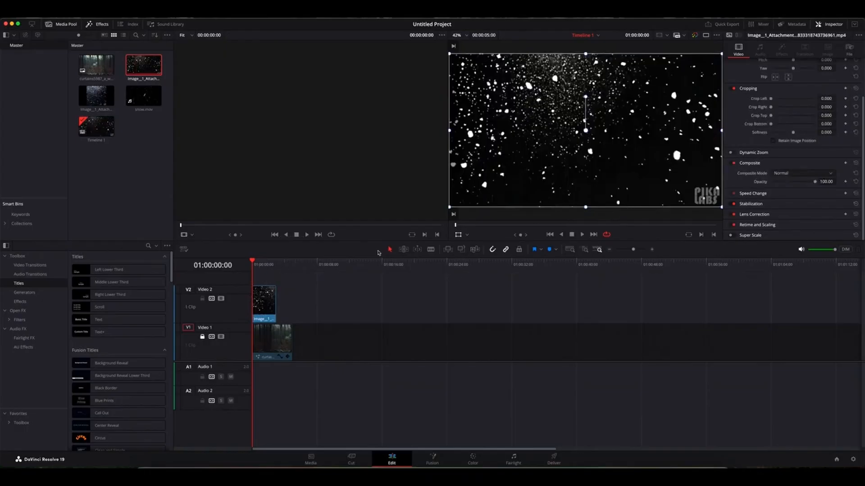
# Set the white-particle clip's composite mode to Screen and play back the particles over the horse clip
pyautogui.click(793, 177)
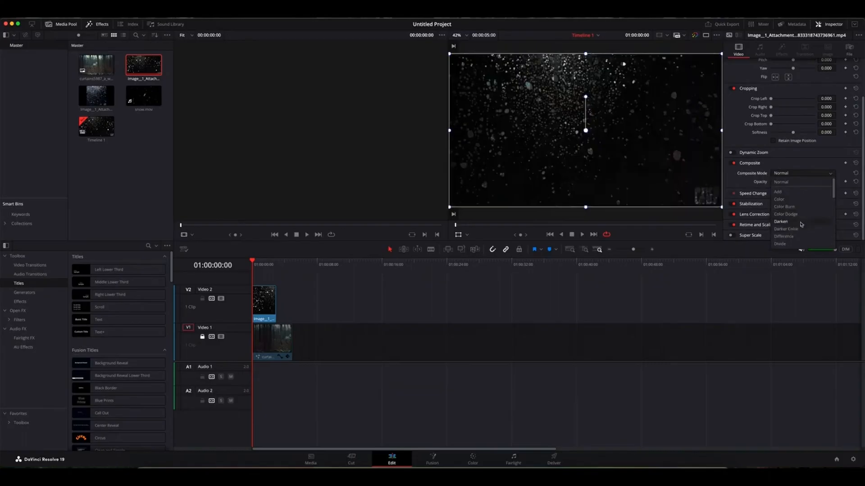
pyautogui.moveTo(834, 197); pyautogui.dragTo(832, 231)
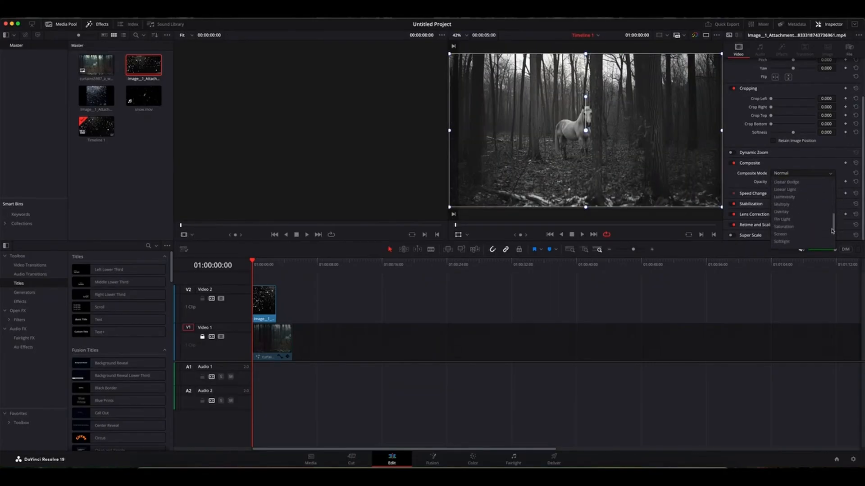
pyautogui.click(787, 235)
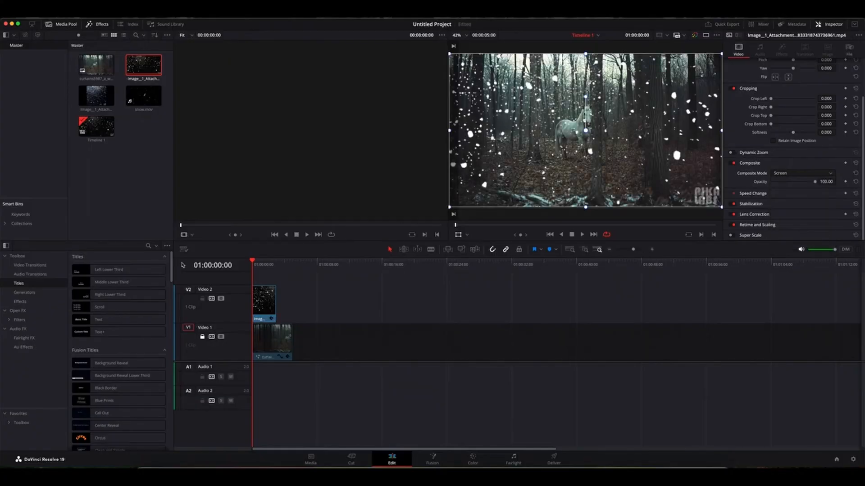
pyautogui.moveTo(252, 262)
pyautogui.mouseDown()
pyautogui.moveTo(262, 261)
pyautogui.moveTo(252, 261)
pyautogui.mouseUp()
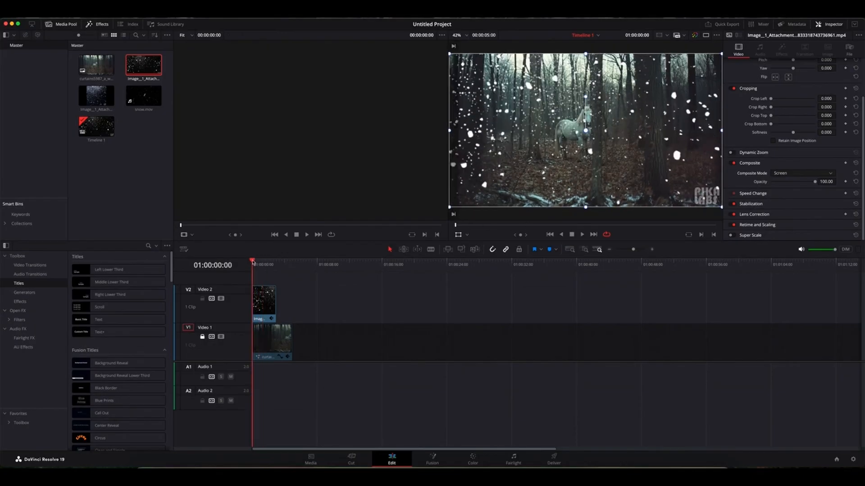
pyautogui.click(581, 235)
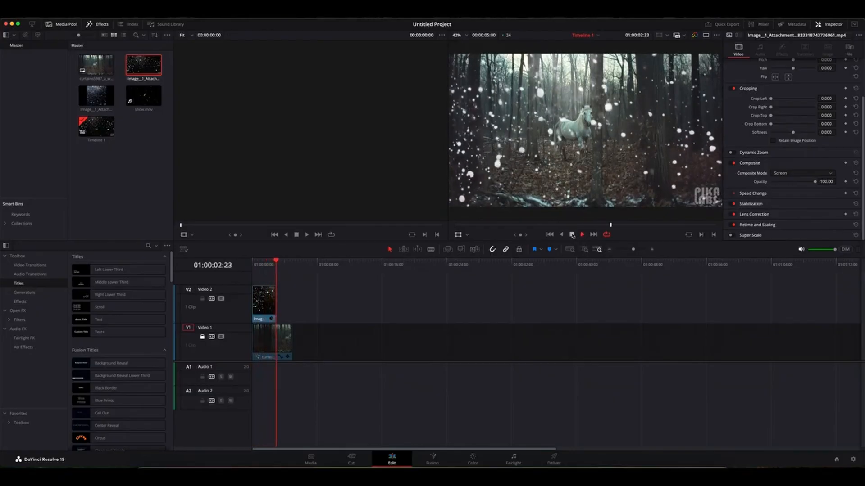
pyautogui.click(572, 235)
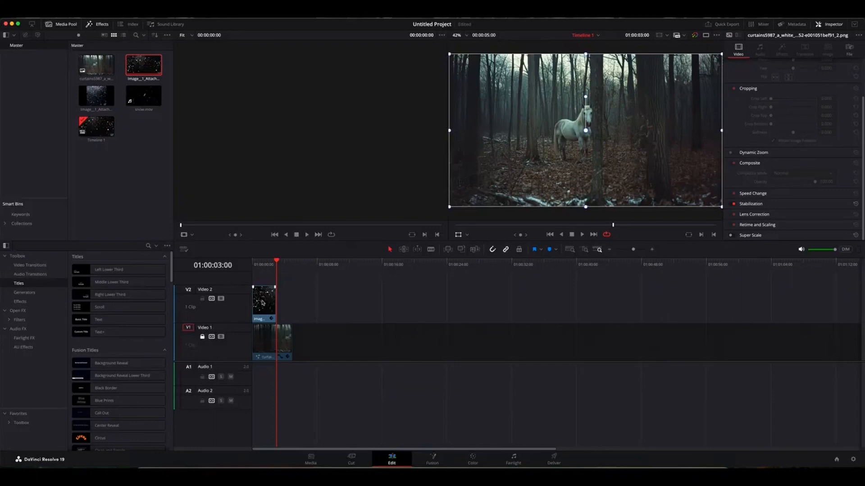
# Delete the white-particle clip from Video 2, return to the timeline's start, and preview snow.mov from the media pool
pyautogui.click(259, 302)
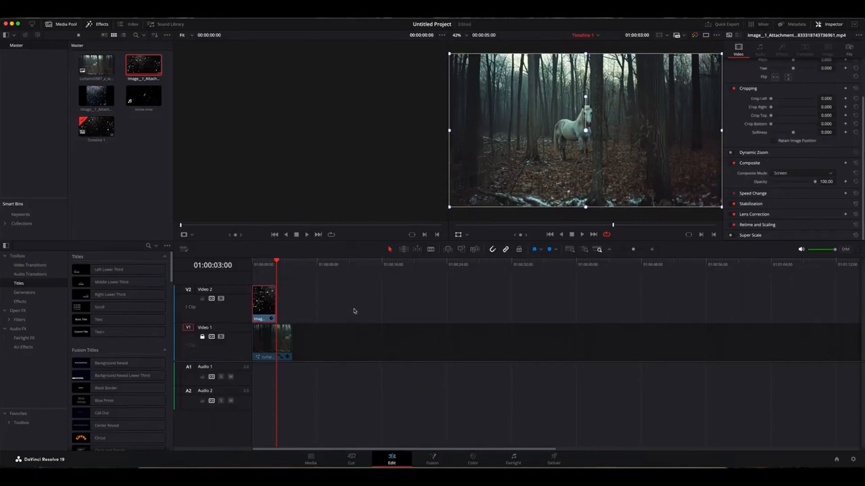
pyautogui.press('Delete')
pyautogui.press('Home')
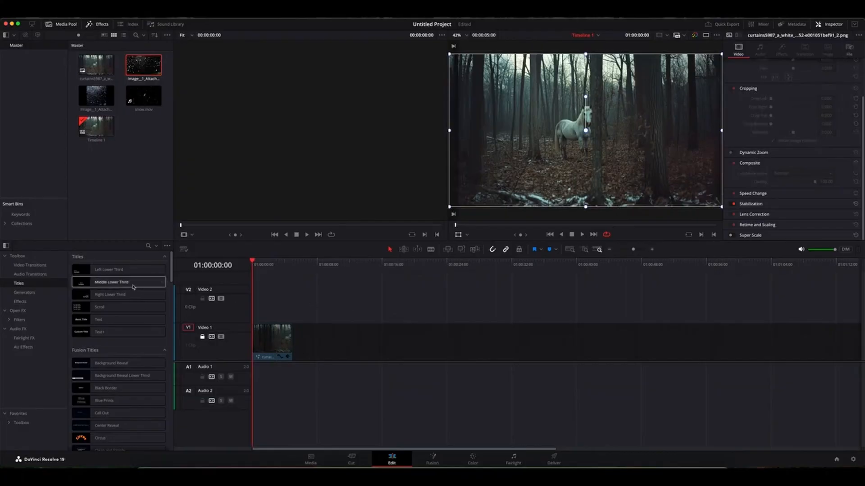
pyautogui.click(152, 100)
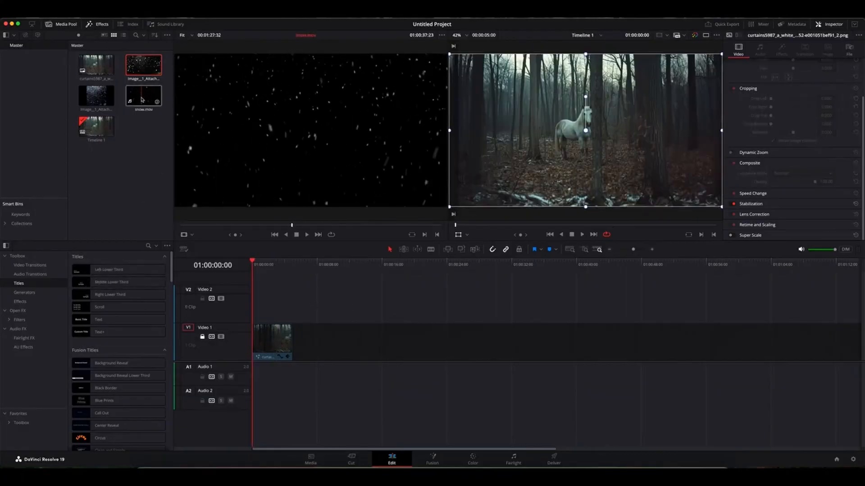
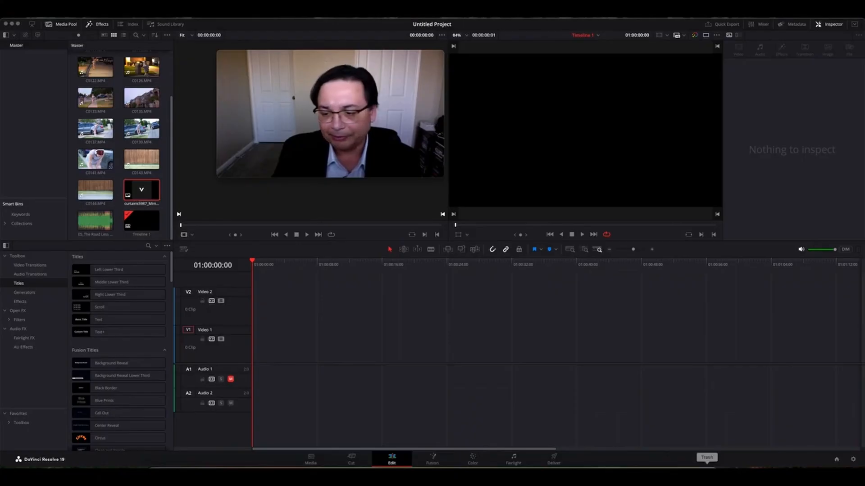
# Open and dismiss the Finder window of the footage folder, and place C0104.MP4 at the start of Video 1
pyautogui.click(683, 467)
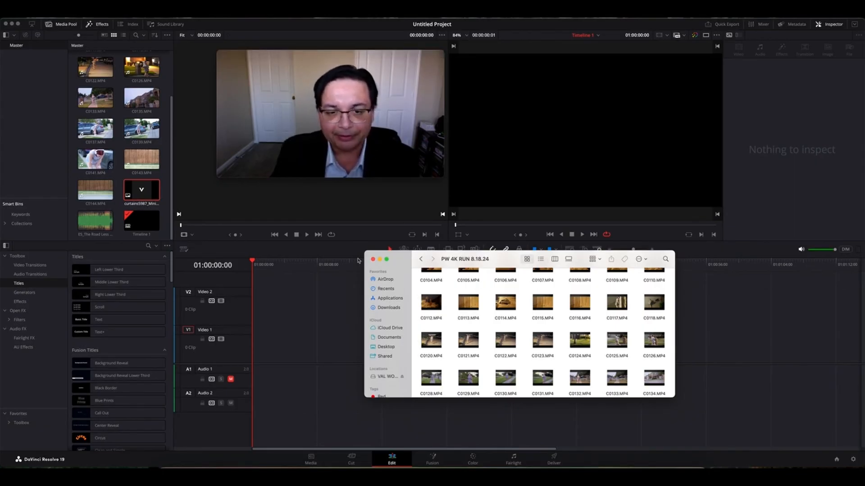
pyautogui.click(380, 260)
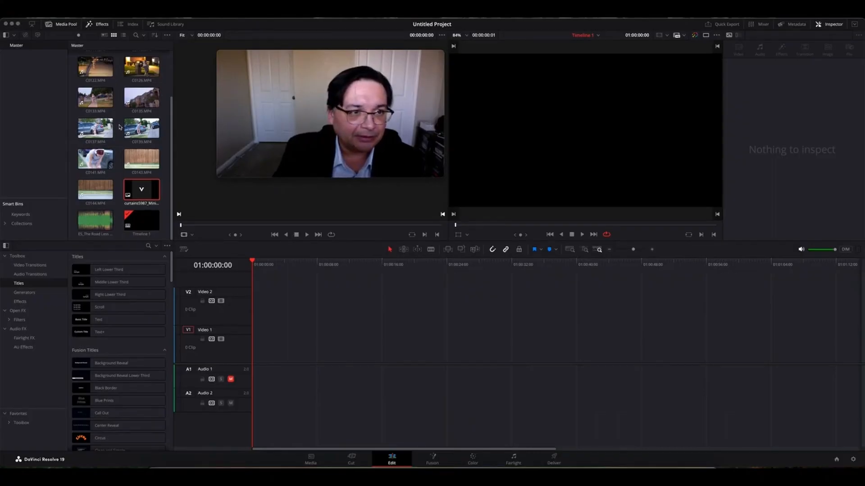
pyautogui.scroll(3, 120, 127)
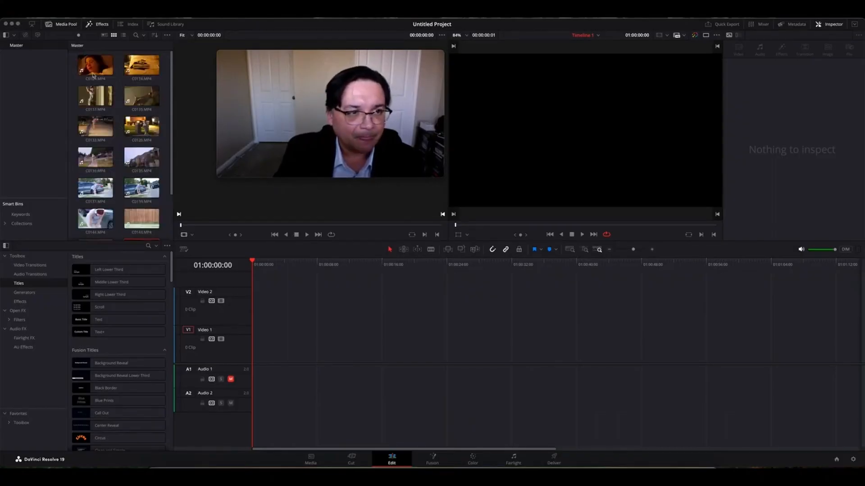
pyautogui.moveTo(96, 68); pyautogui.dragTo(253, 346)
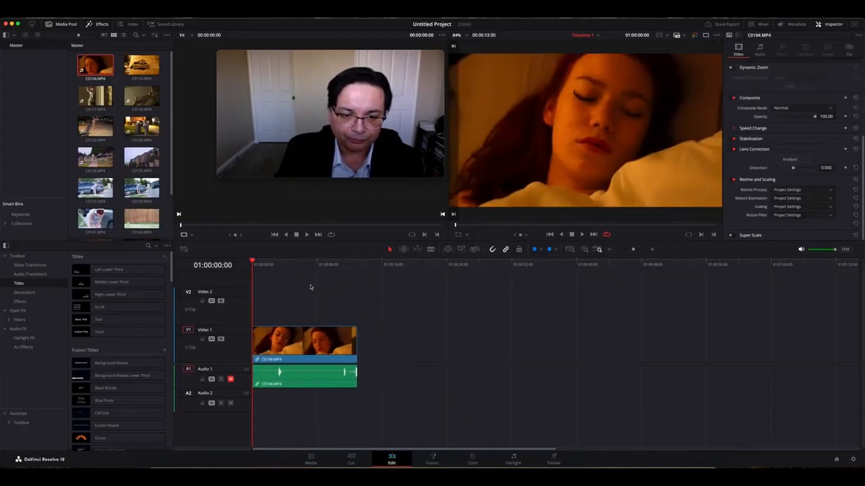
# Split C0104.MP4 at 01:00:09:14 and delete the part after the cut
pyautogui.click(318, 270)
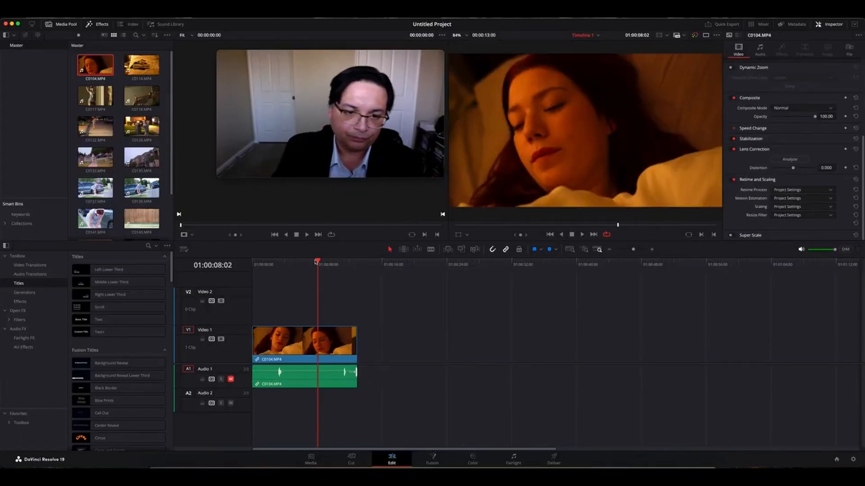
pyautogui.moveTo(317, 262)
pyautogui.mouseDown()
pyautogui.moveTo(259, 264)
pyautogui.moveTo(331, 269)
pyautogui.mouseUp()
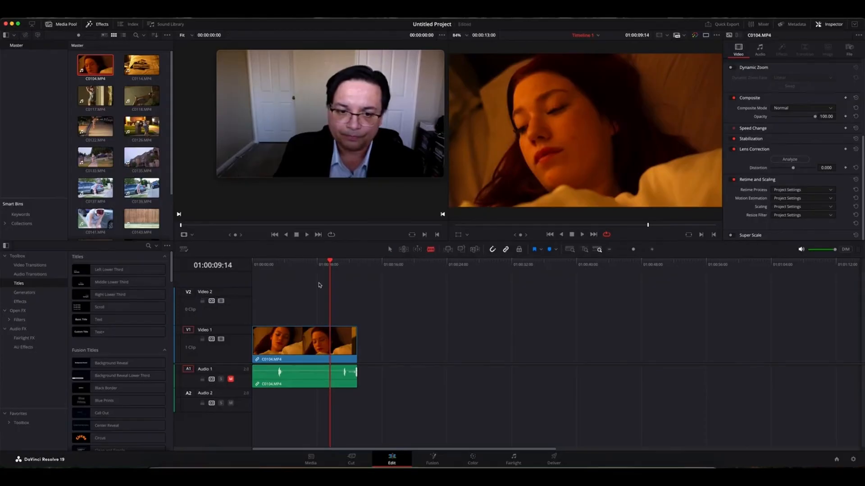
pyautogui.press('super+b')
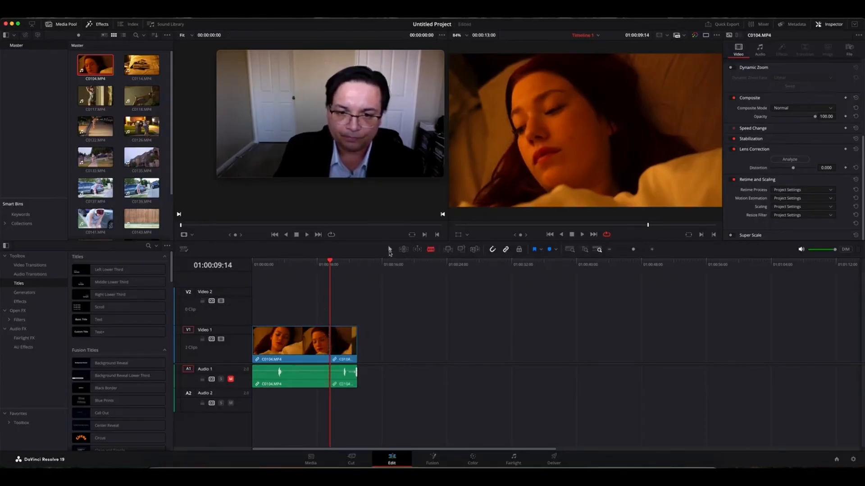
pyautogui.click(346, 340)
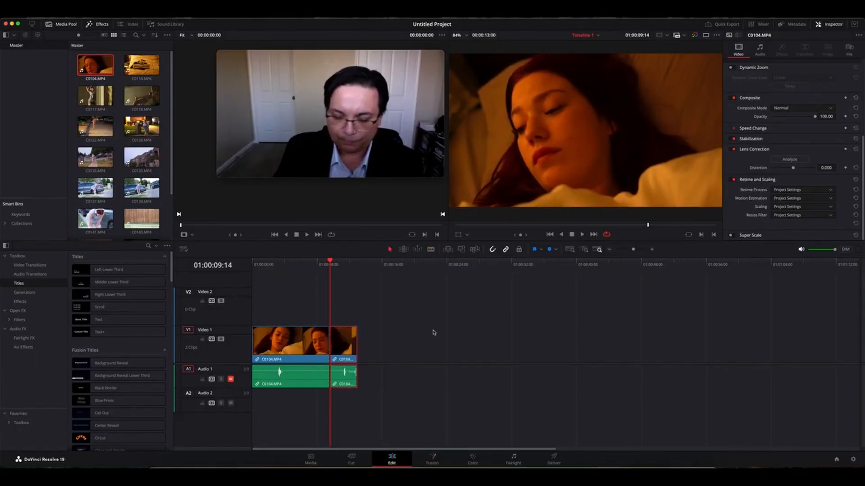
pyautogui.press('Delete')
# Play back the trimmed C0104.MP4 from the timeline's start to judge where its opening should be cut
pyautogui.moveTo(330, 262); pyautogui.dragTo(252, 262)
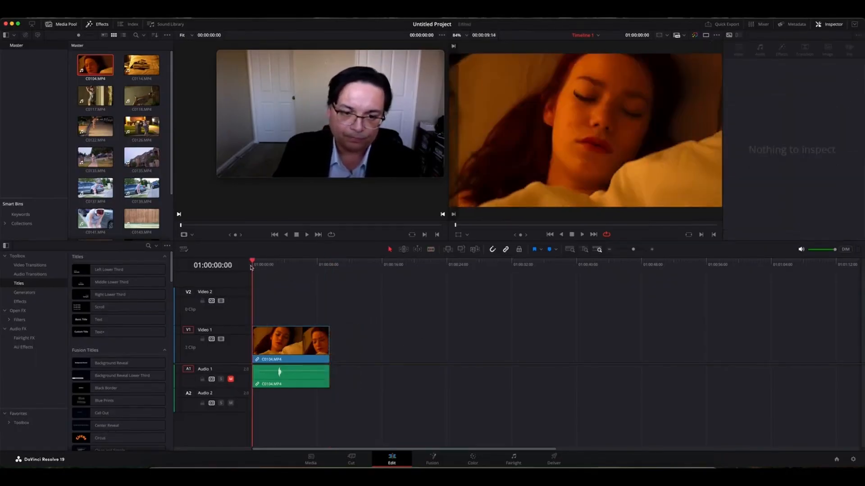
pyautogui.click(581, 235)
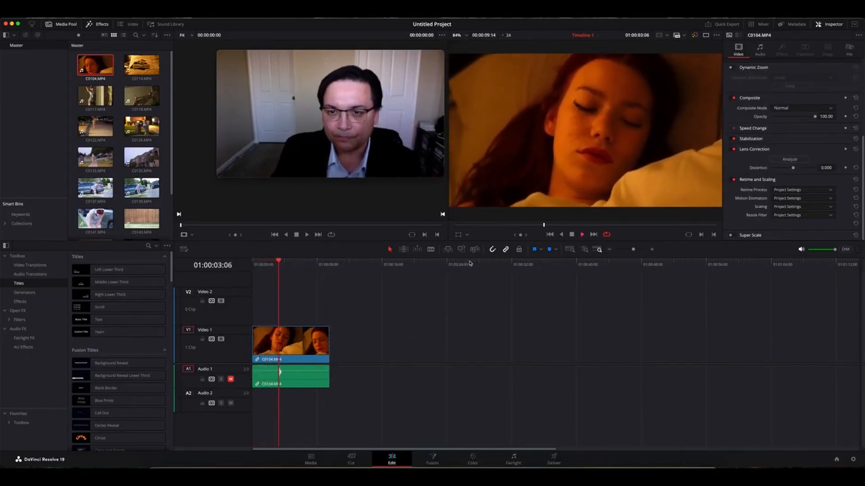
pyautogui.click(572, 234)
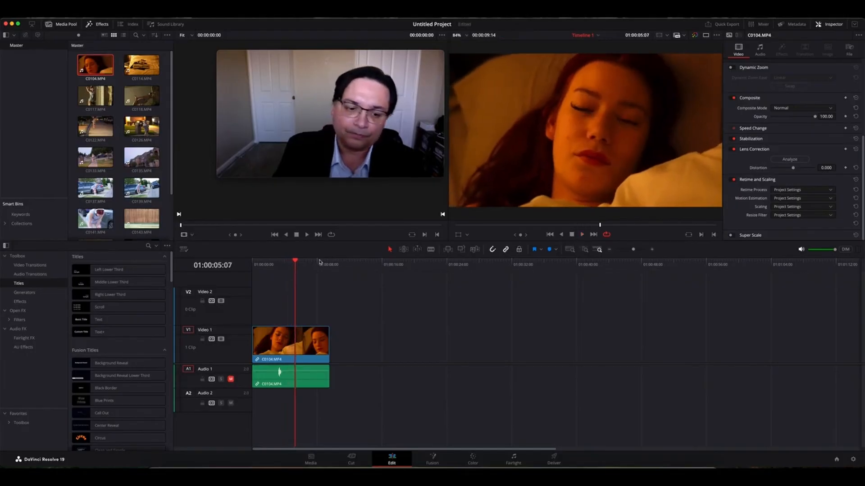
# Split C0104.MP4 at 01:00:02:05 and ripple-delete the part before the cut so the clip starts the timeline
pyautogui.moveTo(295, 262); pyautogui.dragTo(270, 262)
pyautogui.click(428, 250)
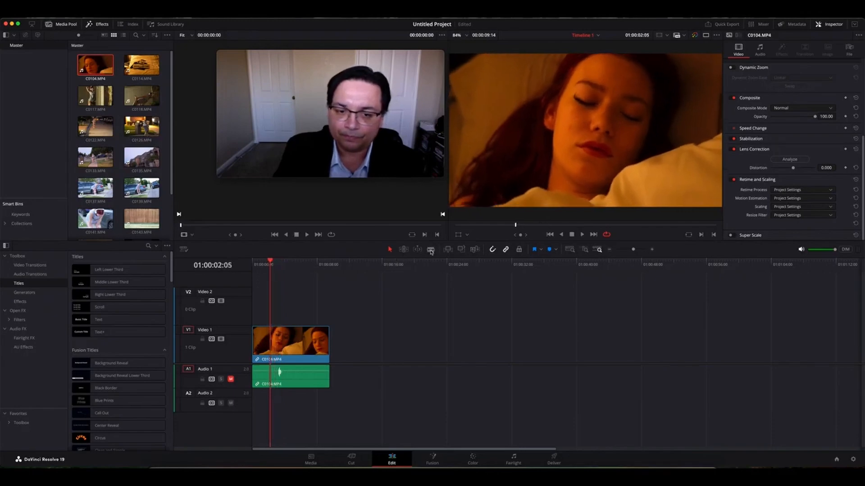
pyautogui.click(269, 342)
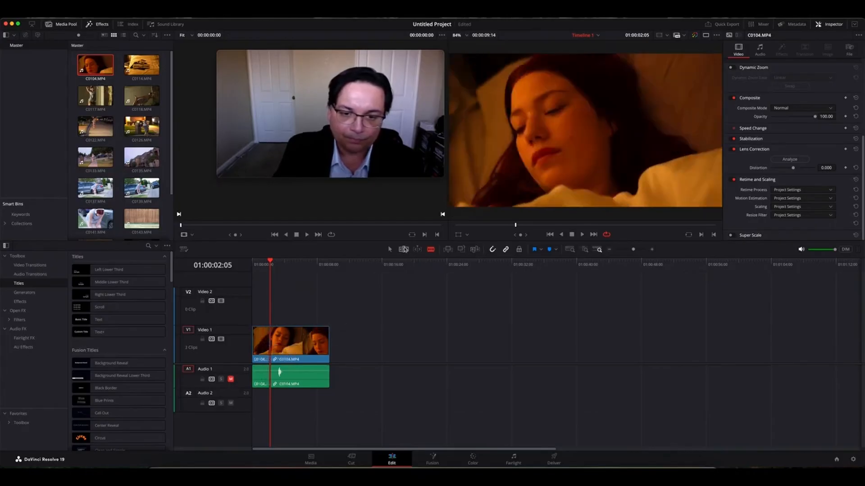
pyautogui.press('a')
pyautogui.click(258, 340)
pyautogui.hscroll(1, 258, 340)
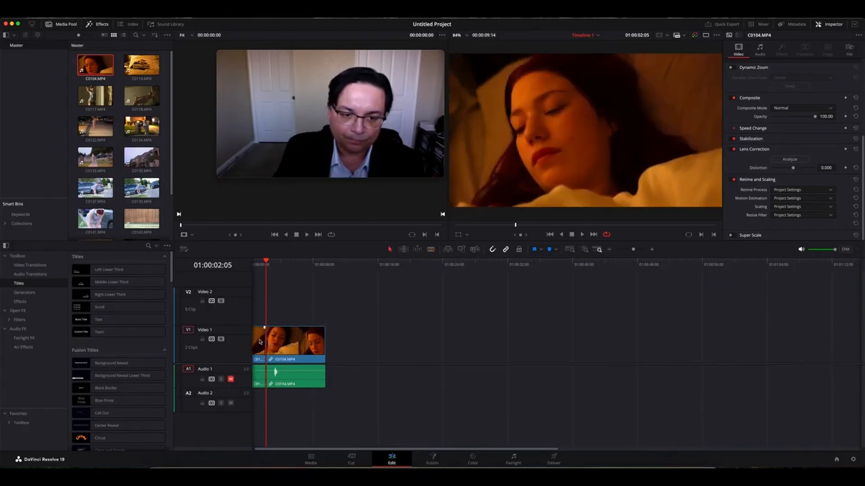
pyautogui.press('BackSpace')
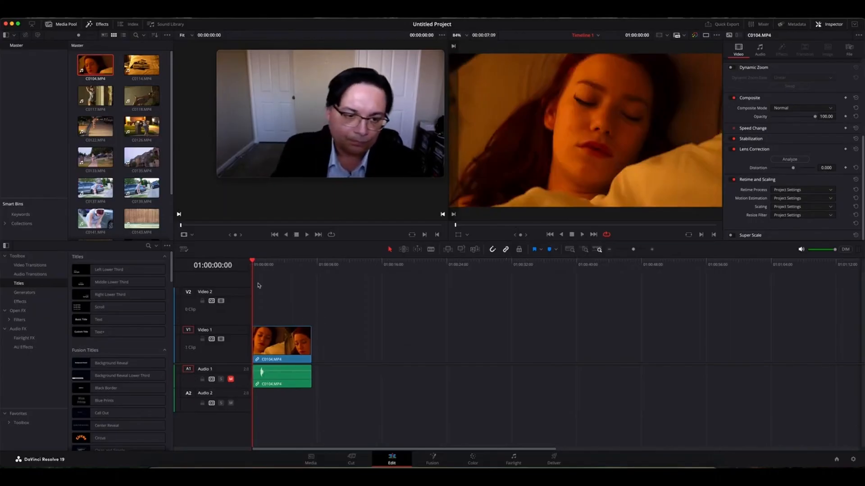
# Scrub through the trimmed clip, preview C0117.MP4 and C0118.MP4, and place C0118.MP4 directly after C0104.MP4 on Video 1
pyautogui.moveTo(253, 264); pyautogui.dragTo(285, 265)
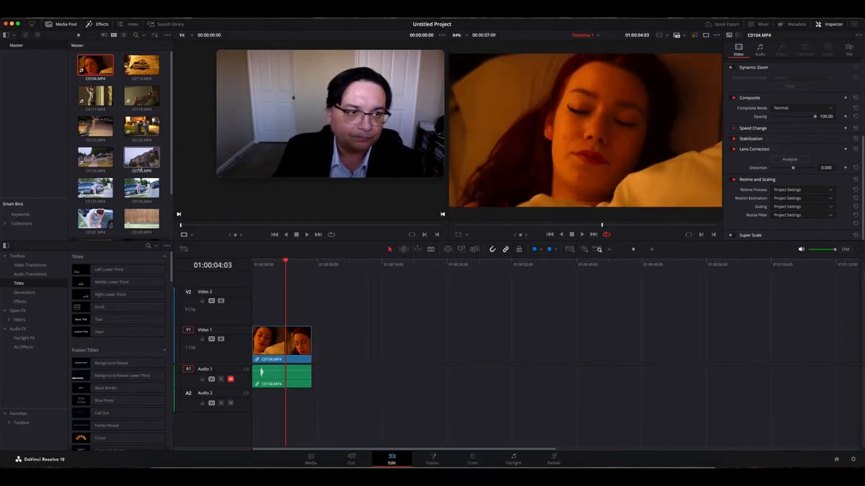
pyautogui.doubleClick(141, 95)
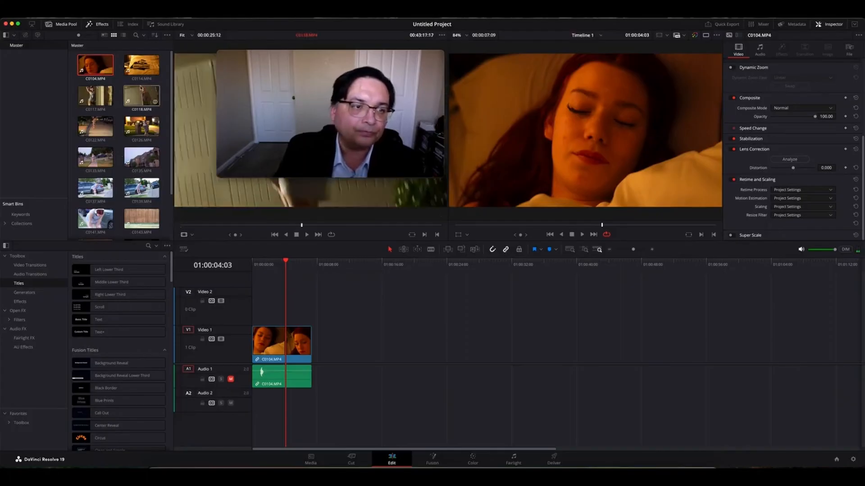
pyautogui.doubleClick(95, 96)
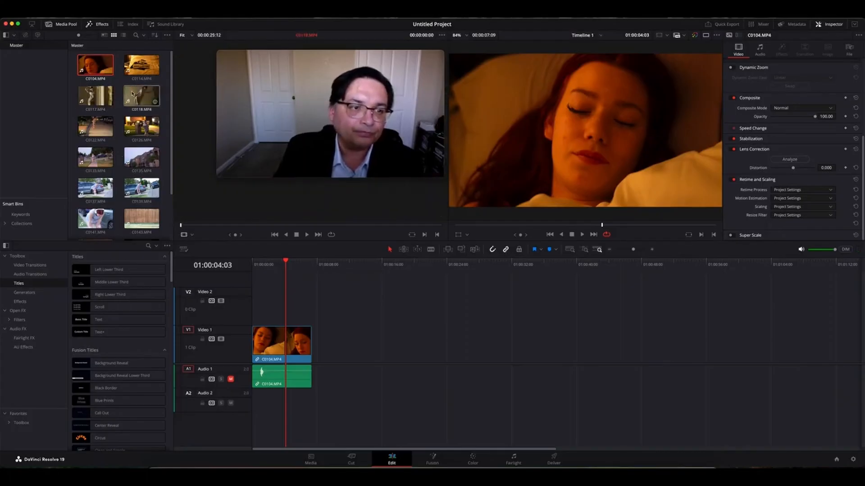
pyautogui.moveTo(142, 95); pyautogui.dragTo(310, 345)
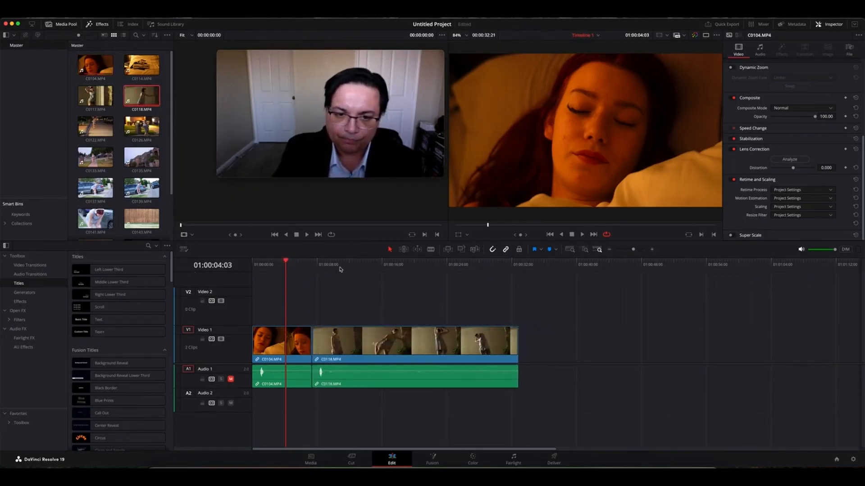
# Split C0118.MP4 at 01:00:11:03, just as the woman starts her leg stretch, and ripple-delete the part before the cut
pyautogui.click(367, 269)
pyautogui.moveTo(368, 267); pyautogui.dragTo(343, 262)
pyautogui.press('Right')
pyautogui.press('Right')
pyautogui.press('Right')
pyautogui.press('Right')
pyautogui.press('Right')
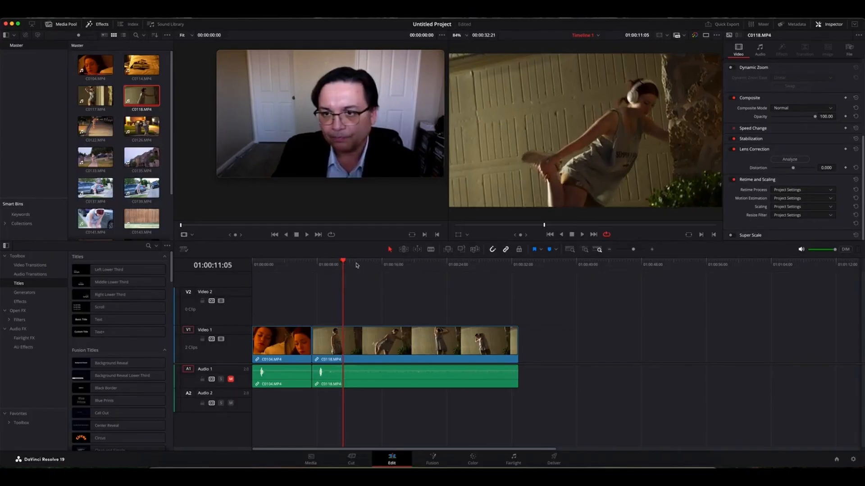
pyautogui.press('Left')
pyautogui.press('Left')
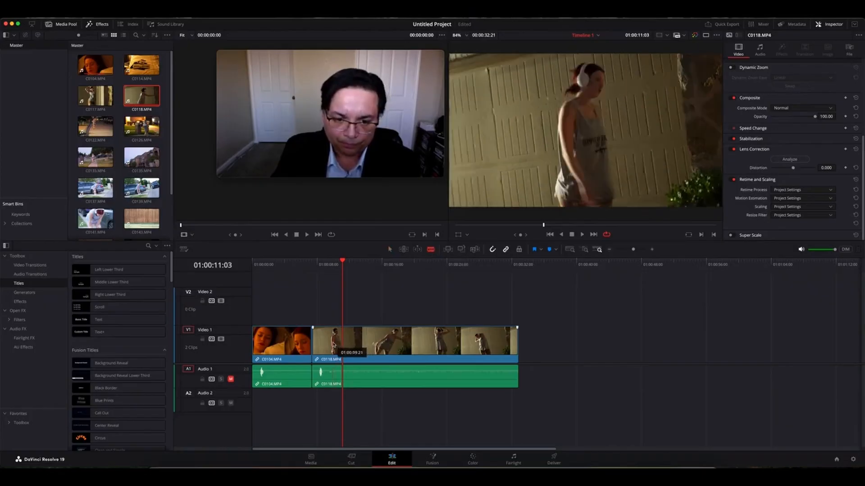
pyautogui.click(341, 345)
pyautogui.press('a')
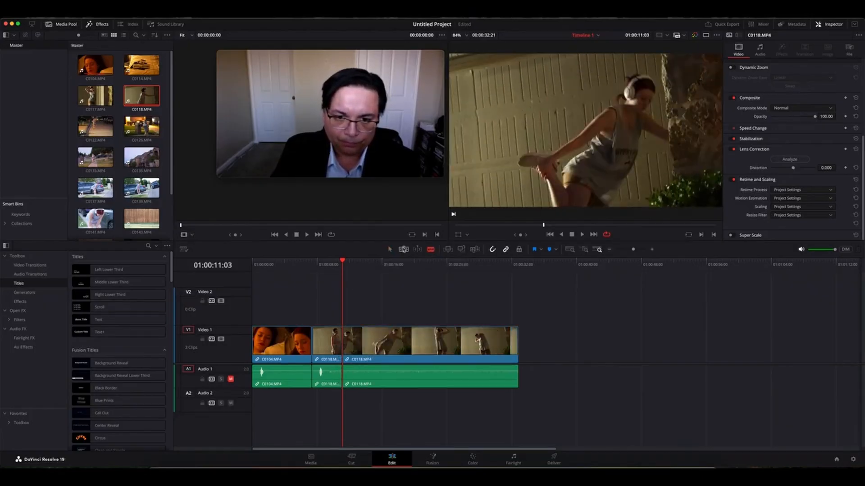
pyautogui.click(327, 349)
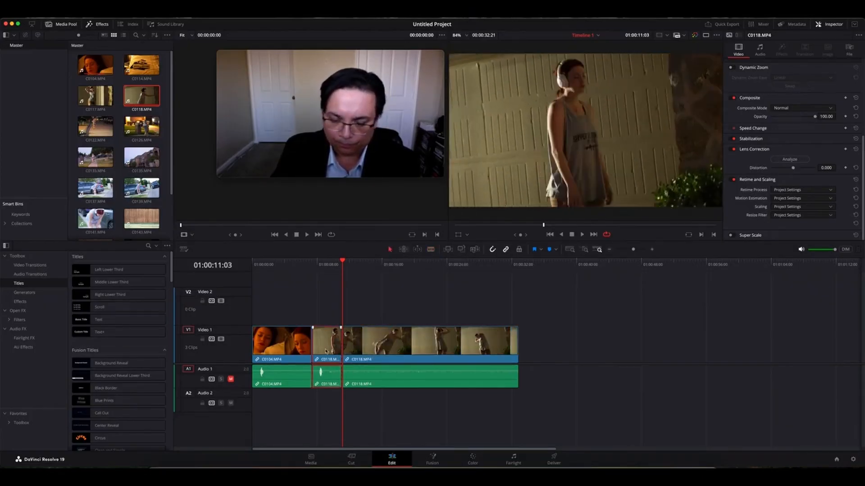
pyautogui.press('Delete')
pyautogui.click(348, 264)
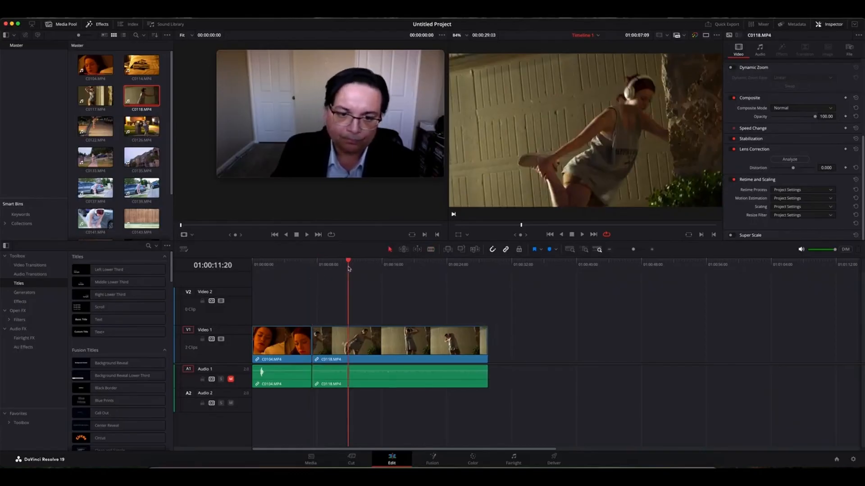
# Split C0118.MP4 at 01:00:12:08 during the woman's leg stretch
pyautogui.moveTo(348, 263)
pyautogui.mouseDown()
pyautogui.moveTo(333, 266)
pyautogui.moveTo(353, 267)
pyautogui.mouseUp()
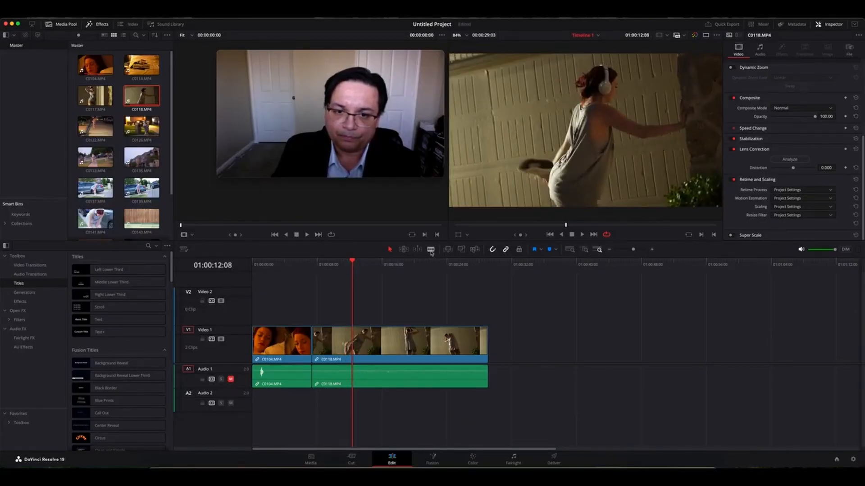
pyautogui.press('super+b')
pyautogui.press('super+s')
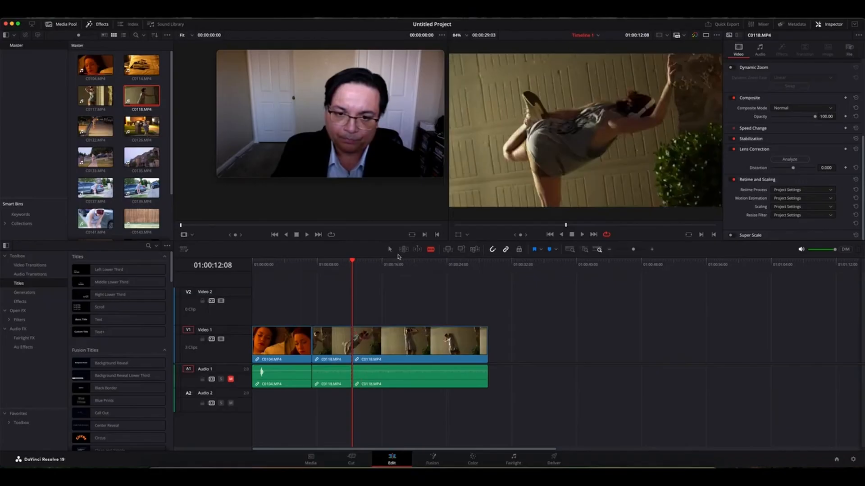
# Split the rest of C0118.MP4 at 01:00:19:03, before the woman raises her arms, and ripple-delete the section between the two cuts
pyautogui.click(411, 266)
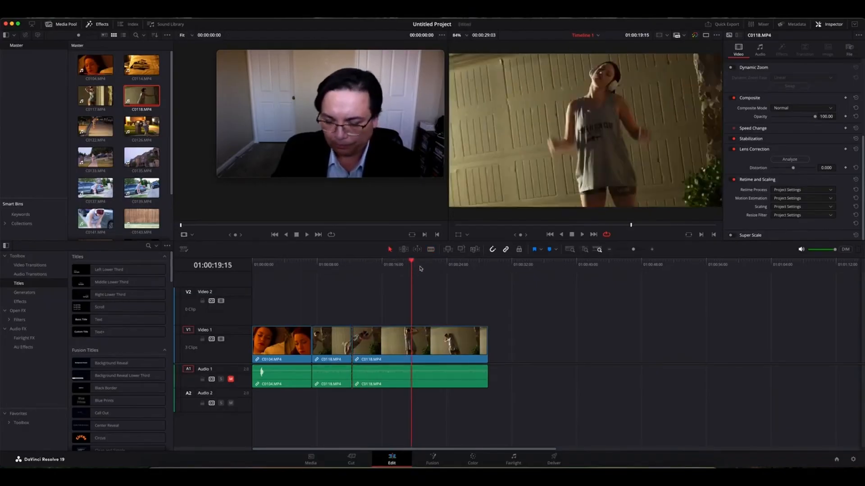
pyautogui.press('Left')
pyautogui.press('Left')
pyautogui.press('Left')
pyautogui.press('Left')
pyautogui.press('Left')
pyautogui.press('Left')
pyautogui.press('Left')
pyautogui.press('Left')
pyautogui.press('Left')
pyautogui.press('Left')
pyautogui.press('Left')
pyautogui.press('Left')
pyautogui.press('Left')
pyautogui.press('Left')
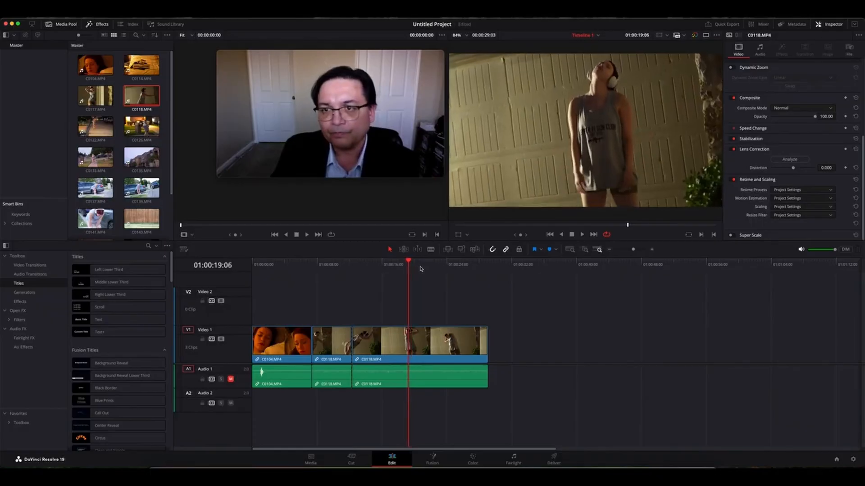
pyautogui.press('Left')
pyautogui.press('Left')
pyautogui.press('Left')
pyautogui.press('Left')
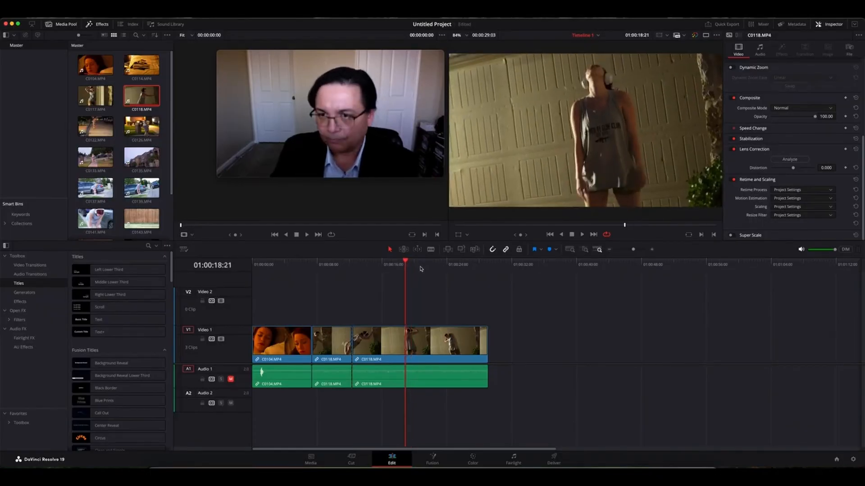
pyautogui.press('Right')
pyautogui.press('Right')
pyautogui.press('Right')
pyautogui.press('Right')
pyautogui.press('Right')
pyautogui.press('Right')
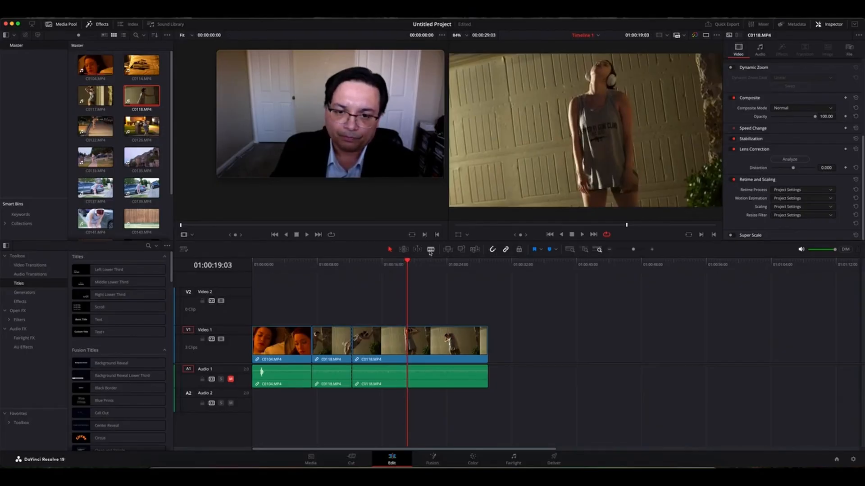
pyautogui.click(408, 349)
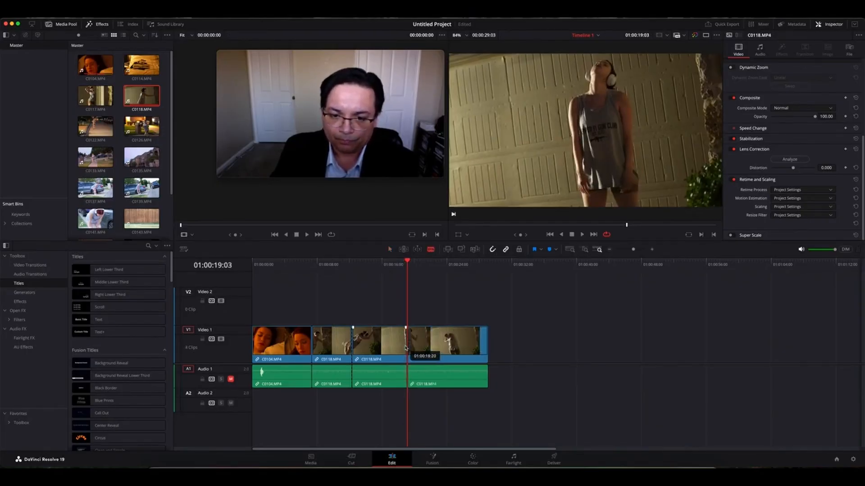
pyautogui.click(390, 249)
pyautogui.click(378, 341)
pyautogui.hotkey('shift', 'BackSpace')
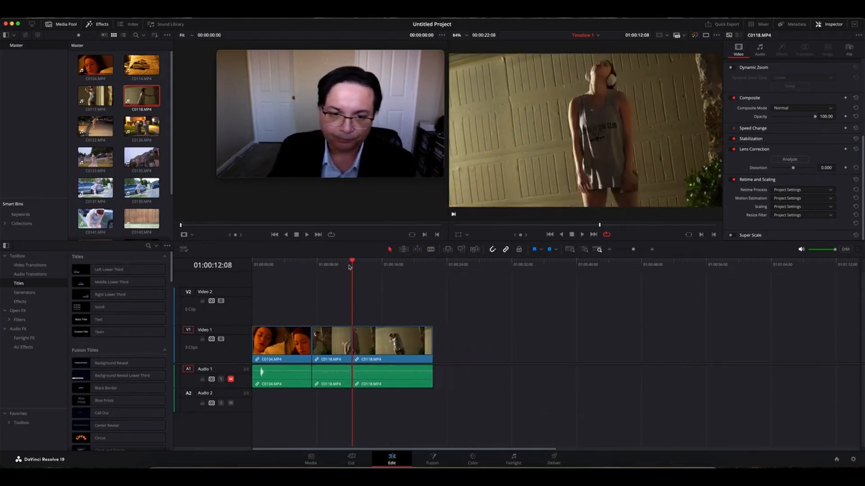
# Split the last C0118.MP4 segment at 01:00:15:06, during the arm stretch, and delete everything after the cut
pyautogui.click(374, 265)
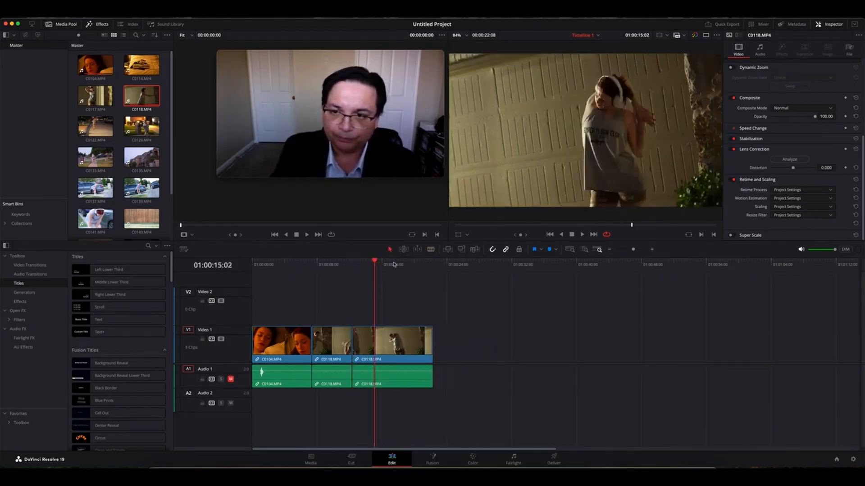
pyautogui.moveTo(376, 263)
pyautogui.mouseDown()
pyautogui.moveTo(401, 264)
pyautogui.moveTo(392, 264)
pyautogui.mouseUp()
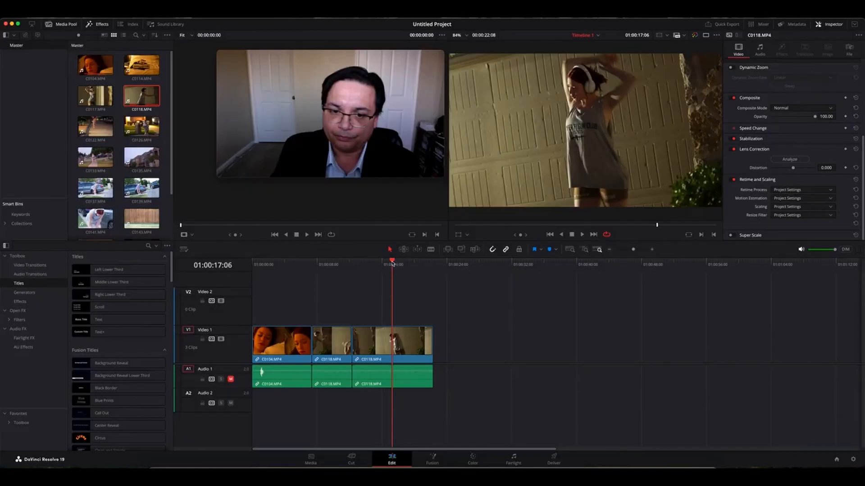
pyautogui.moveTo(392, 263); pyautogui.dragTo(377, 263)
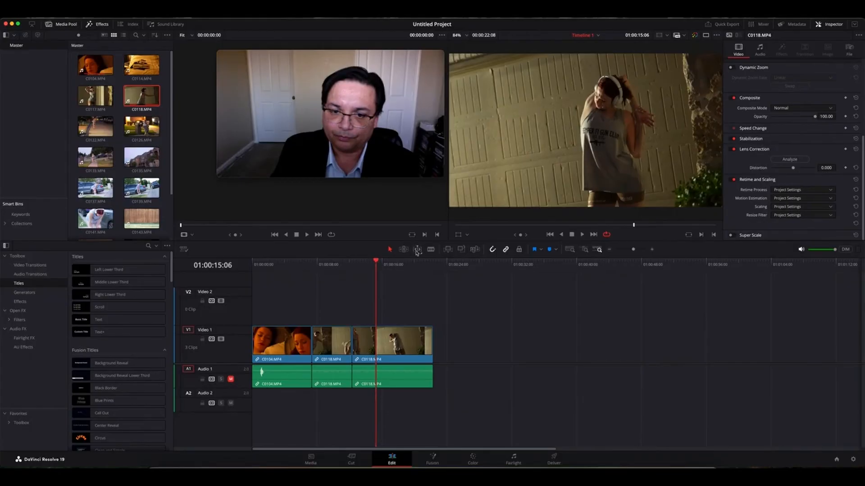
pyautogui.click(376, 344)
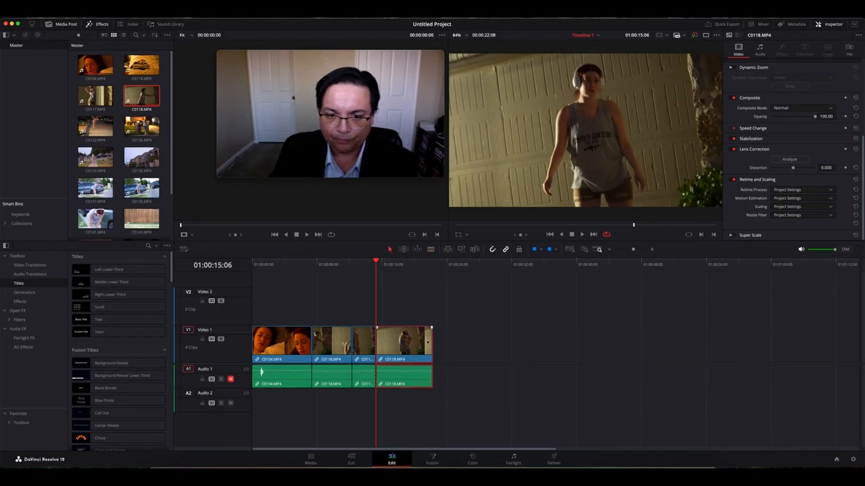
pyautogui.press('Delete')
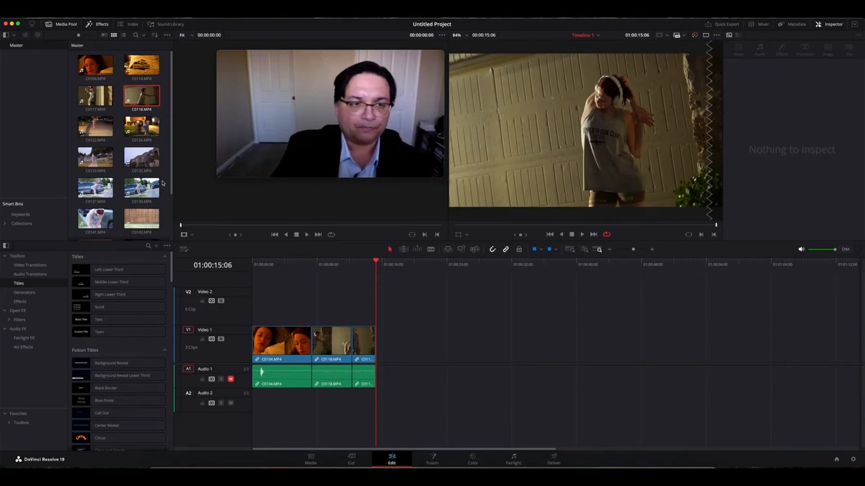
# Place C0122.MP4 directly after the last C0118.MP4 segment on Video 1 and skim through the woman's run towards the camera
pyautogui.click(91, 126)
pyautogui.moveTo(95, 127); pyautogui.dragTo(378, 346)
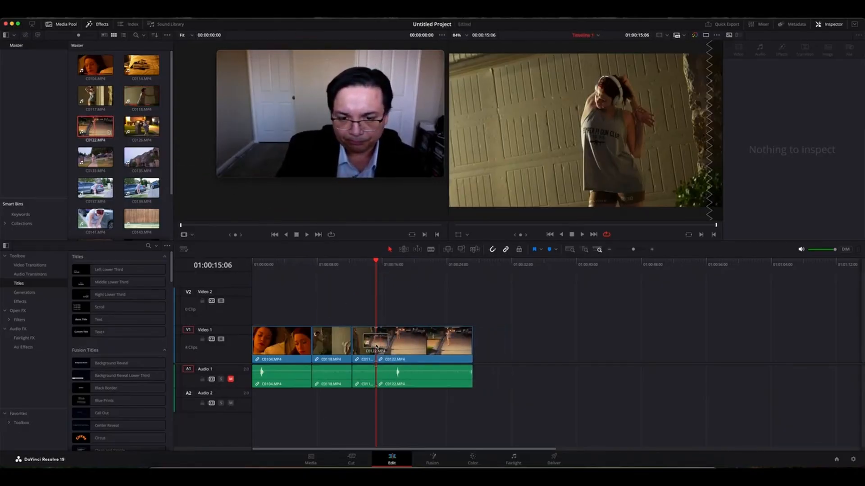
pyautogui.click(405, 266)
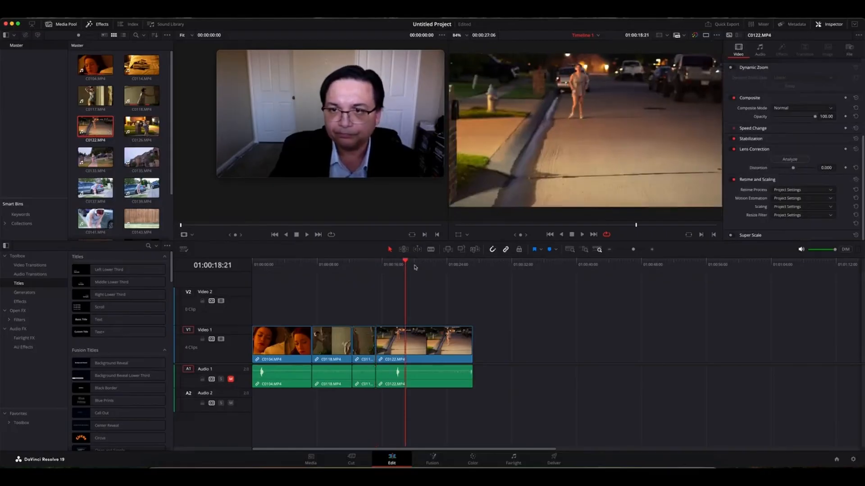
pyautogui.click(423, 266)
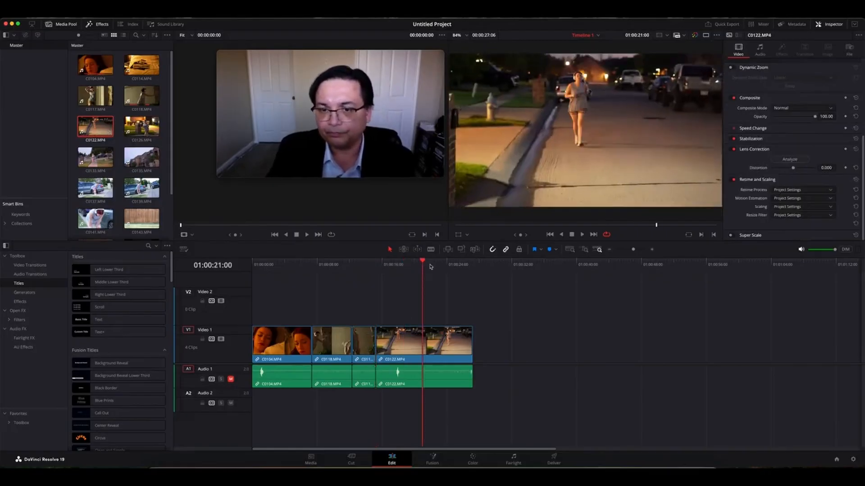
pyautogui.click(437, 266)
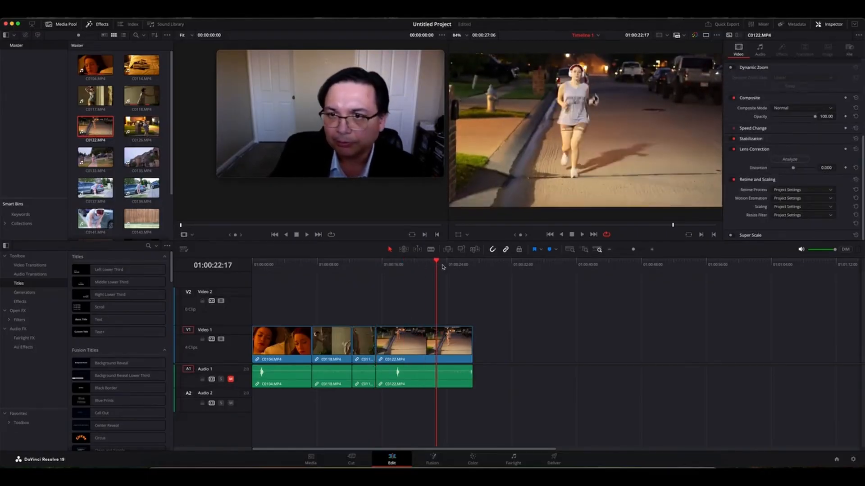
pyautogui.click(446, 264)
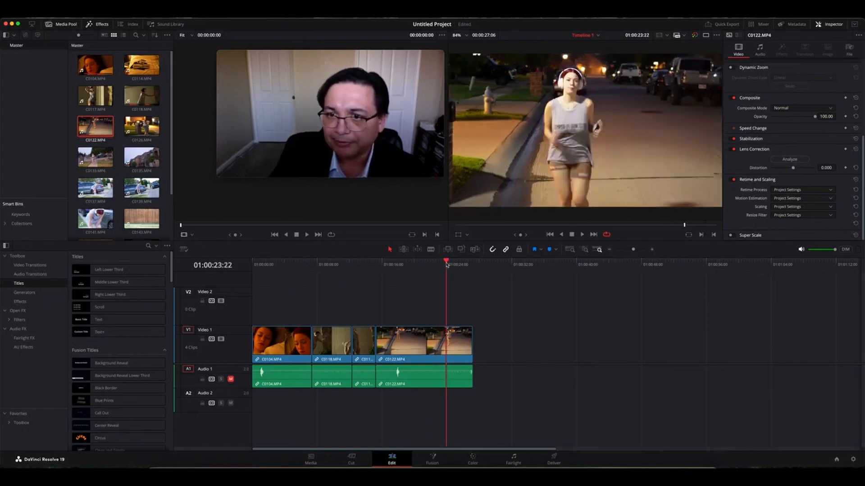
# Split C0122.MP4 at 01:00:22:09 and ripple-delete the part before the cut
pyautogui.moveTo(444, 262); pyautogui.dragTo(434, 264)
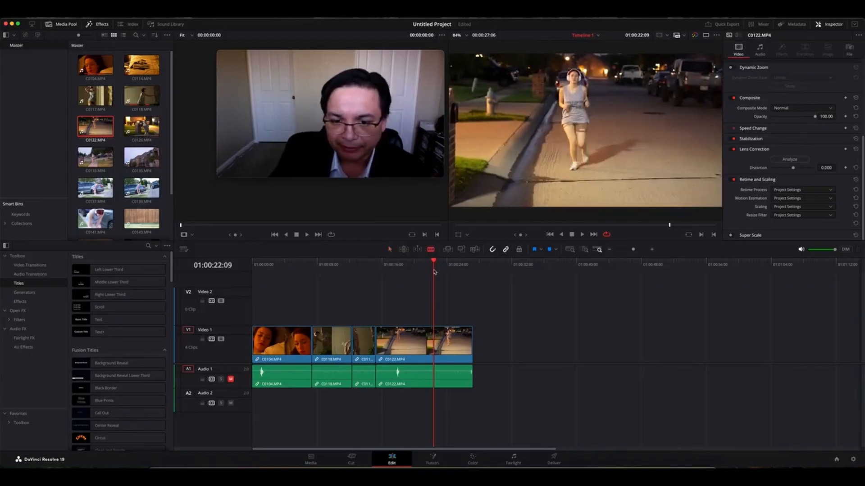
pyautogui.click(432, 341)
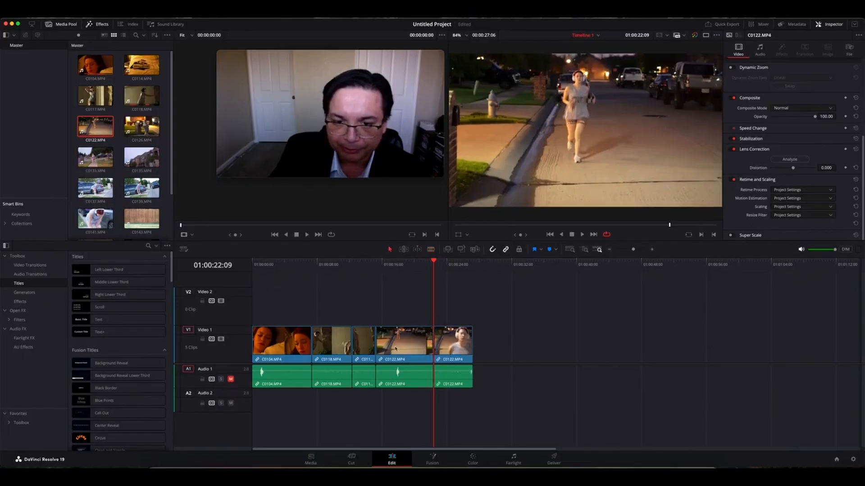
pyautogui.click(413, 348)
pyautogui.hotkey('shift', 'BackSpace')
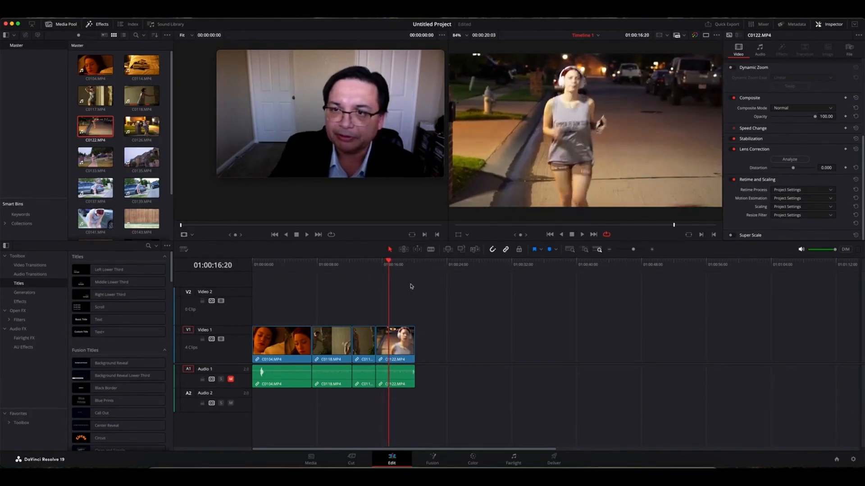
# Play the trimmed C0122.MP4, split it at 01:00:17:10, and delete the part after the cut
pyautogui.press('Left')
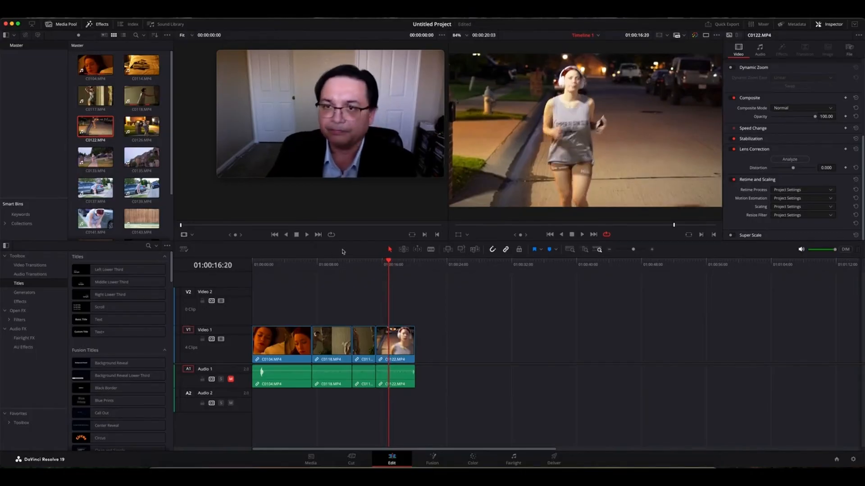
pyautogui.press('space')
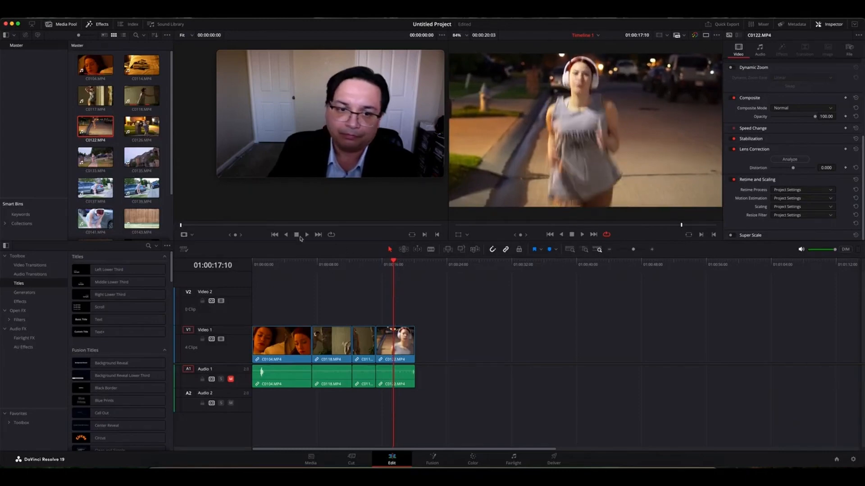
pyautogui.click(430, 250)
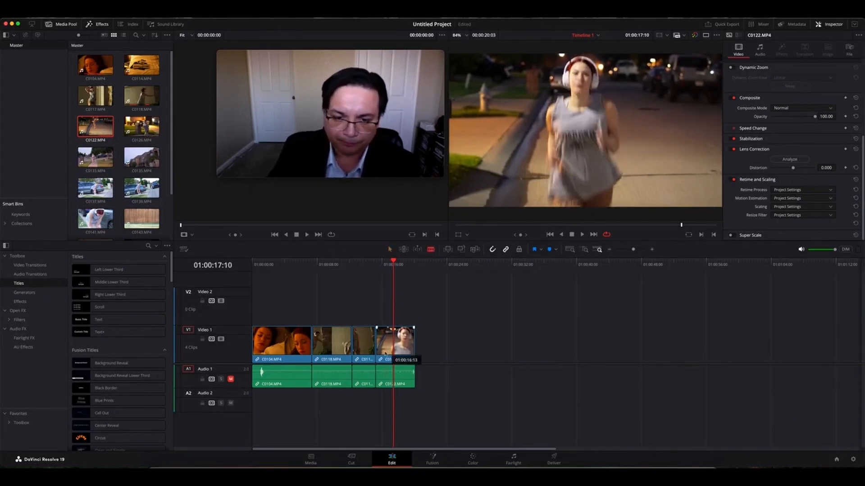
pyautogui.click(396, 350)
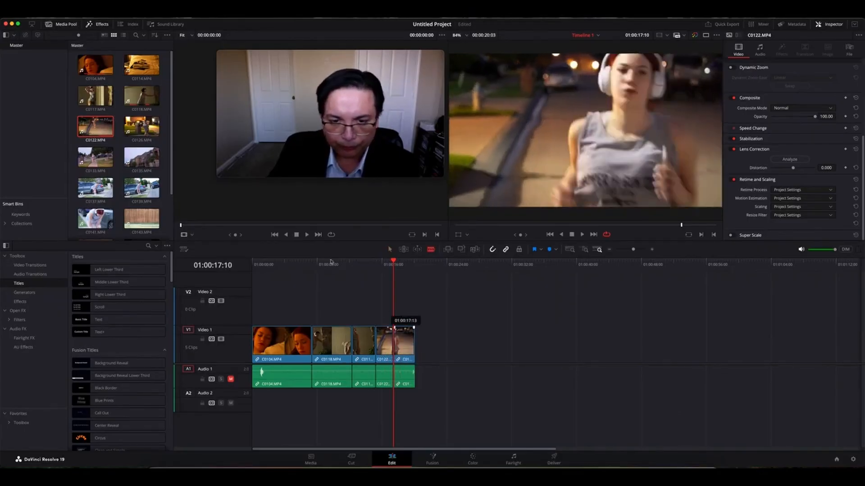
pyautogui.click(404, 345)
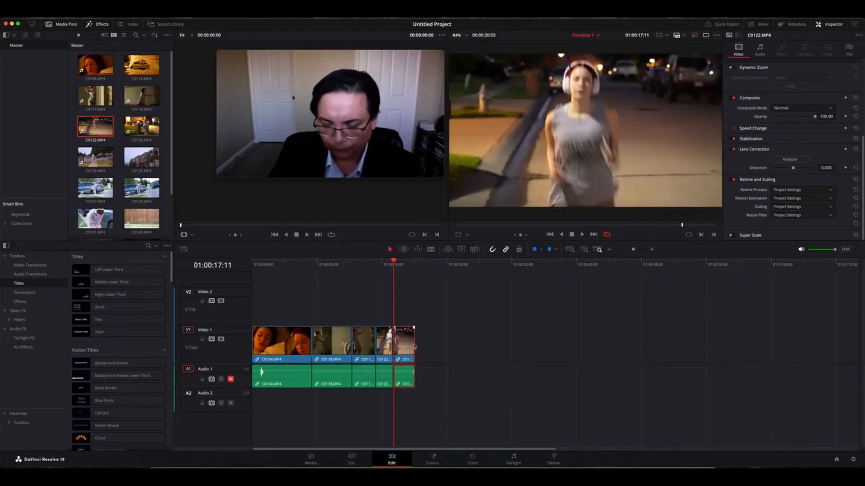
pyautogui.press('BackSpace')
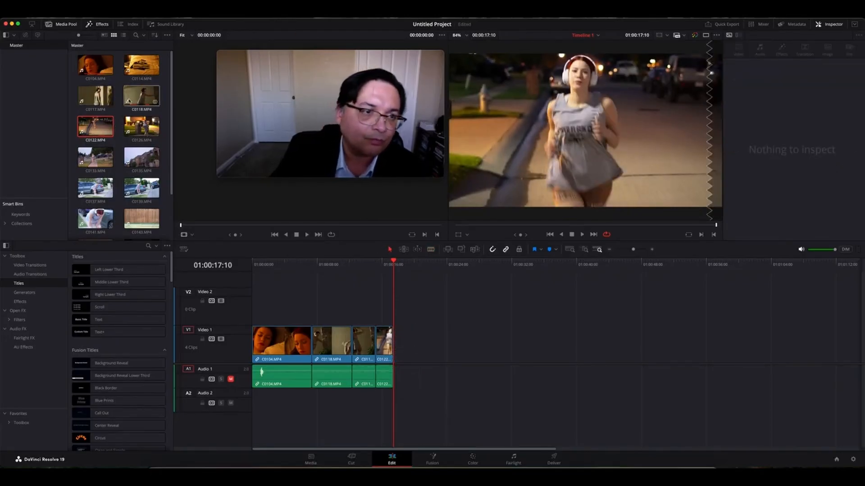
# Place C0126.MP4 directly after C0122.MP4 on Video 1 and skim through it for the moment the woman runs past
pyautogui.moveTo(142, 126); pyautogui.dragTo(401, 352)
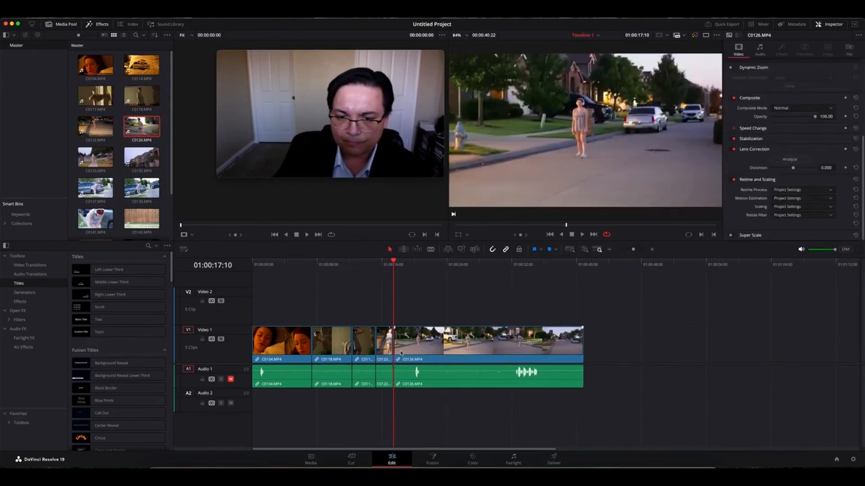
pyautogui.click(428, 267)
pyautogui.click(487, 268)
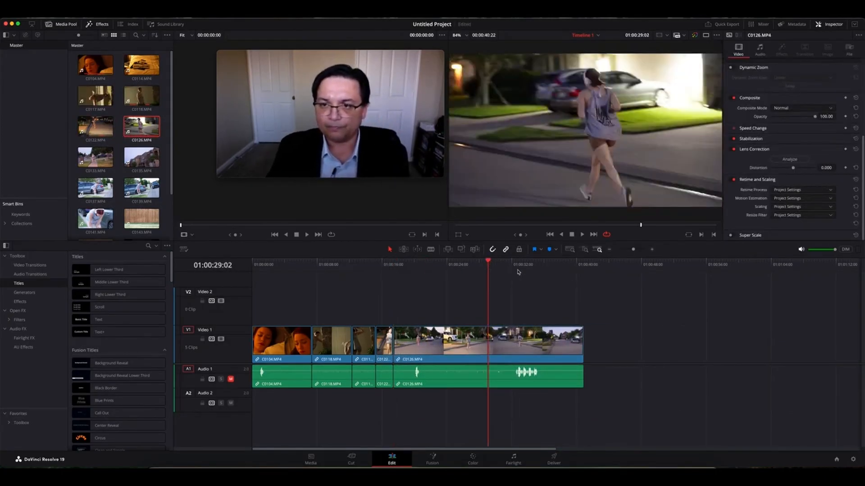
pyautogui.click(464, 264)
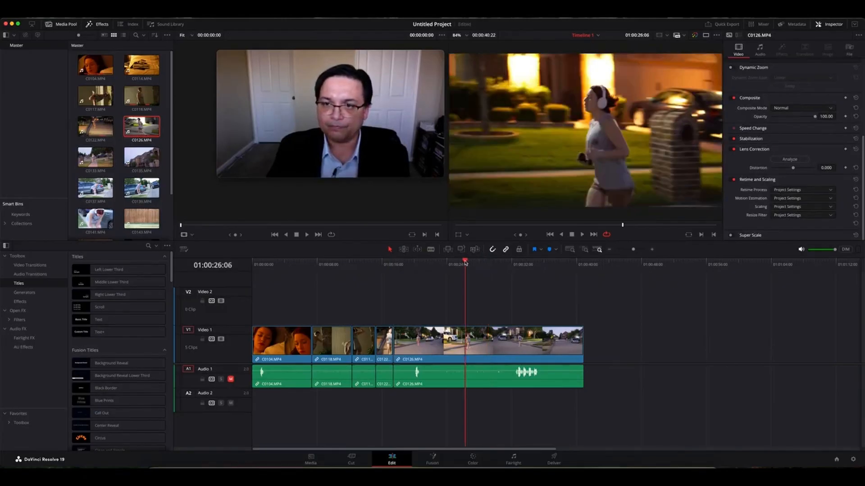
# Split C0126.MP4 at 01:00:25:22, as the woman runs past the brick pillar, and ripple-delete the part before the cut
pyautogui.press('Left')
pyautogui.press('Left')
pyautogui.press('Left')
pyautogui.press('Left')
pyautogui.press('Left')
pyautogui.press('Left')
pyautogui.press('Left')
pyautogui.press('Left')
pyautogui.press('Left')
pyautogui.press('Left')
pyautogui.press('Left')
pyautogui.press('Left')
pyautogui.press('Left')
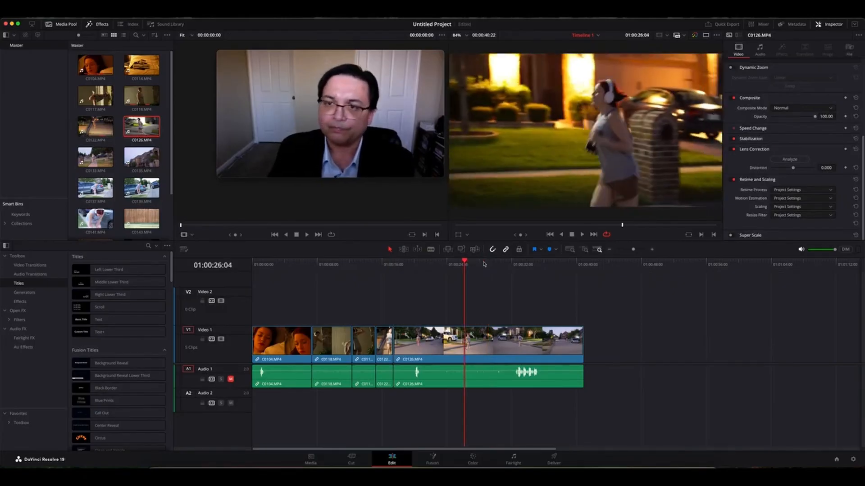
pyautogui.press('Right')
pyautogui.press('Right')
pyautogui.press('Right')
pyautogui.press('Right')
pyautogui.press('Right')
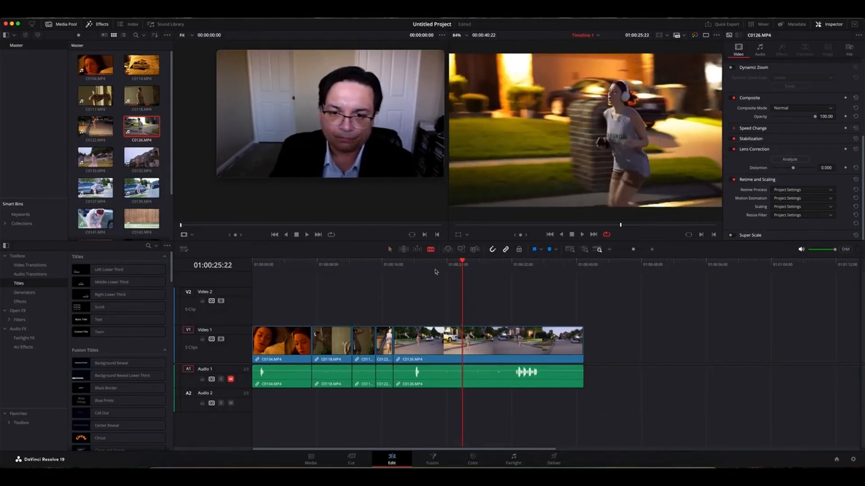
pyautogui.click(460, 341)
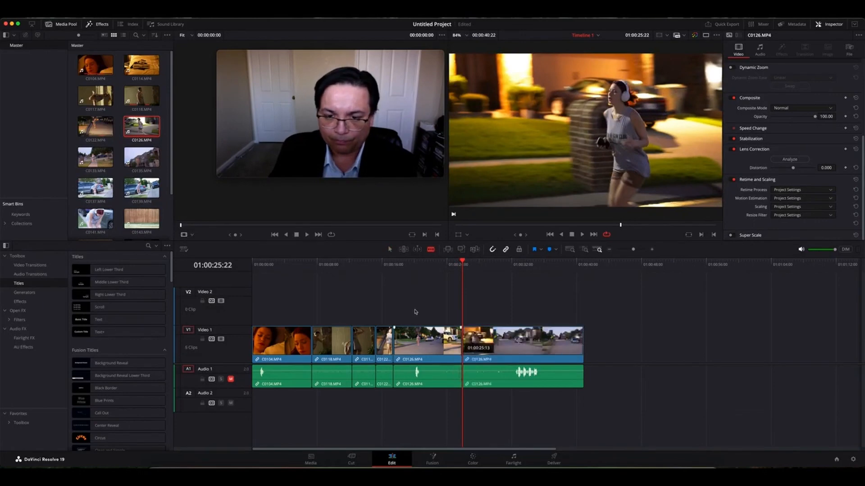
pyautogui.click(417, 350)
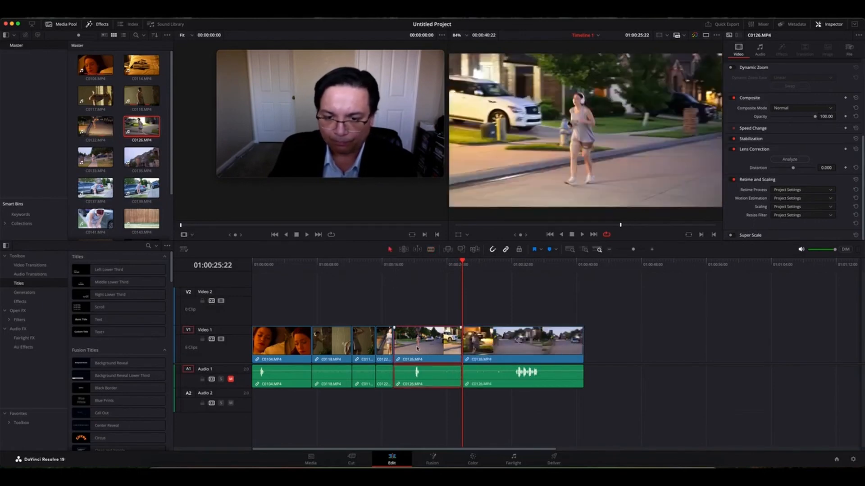
pyautogui.press('Delete')
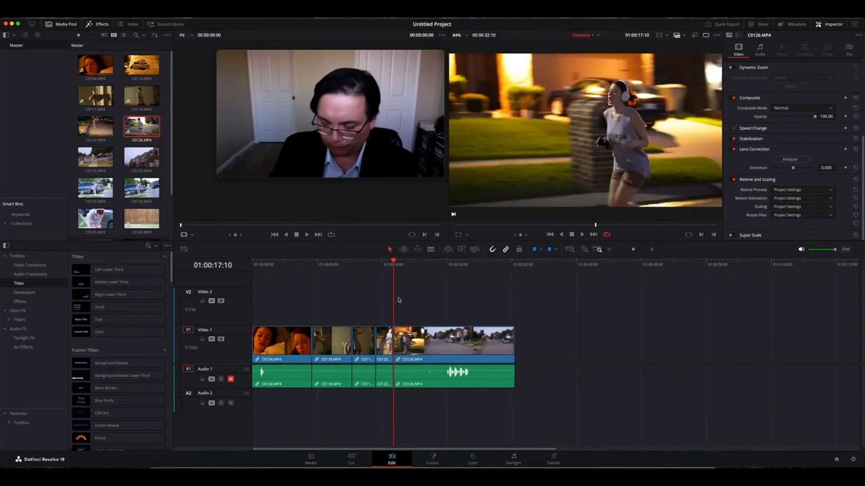
# Play the trimmed C0126.MP4, split it at 01:00:19:03, and delete the part after the cut
pyautogui.press('Right')
pyautogui.press('space')
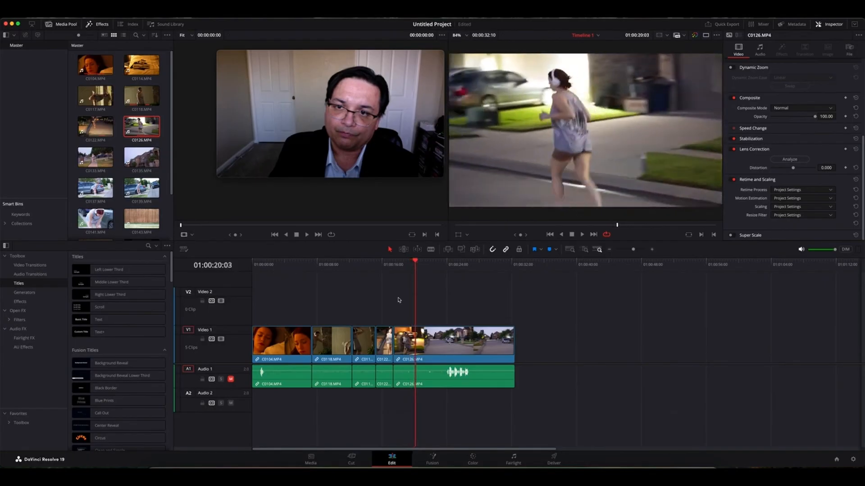
pyautogui.press('j')
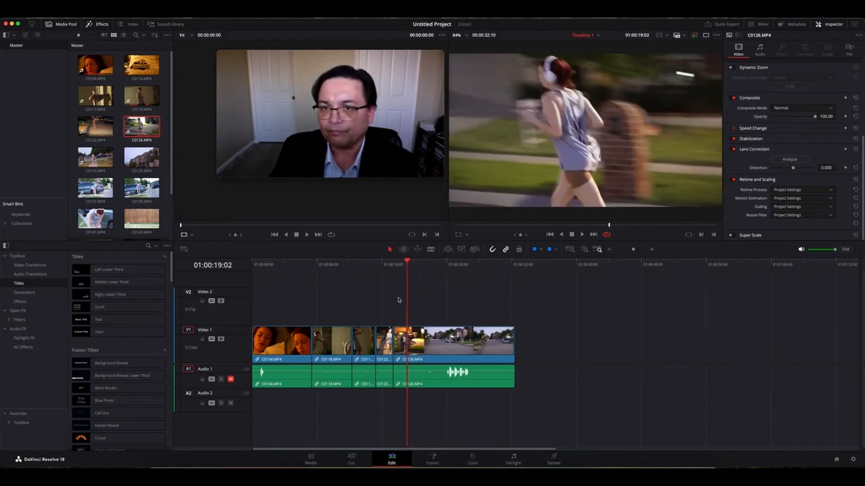
pyautogui.press('Right')
pyautogui.press('Right')
pyautogui.press('Right')
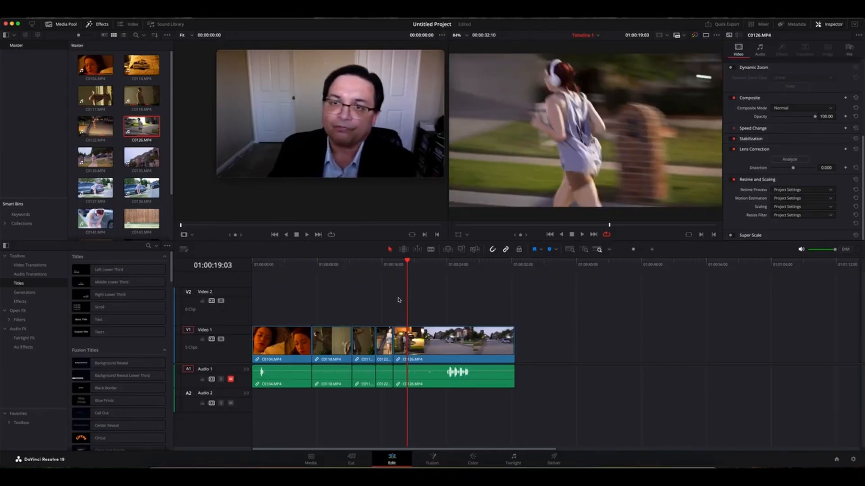
pyautogui.press('Left')
pyautogui.press('Left')
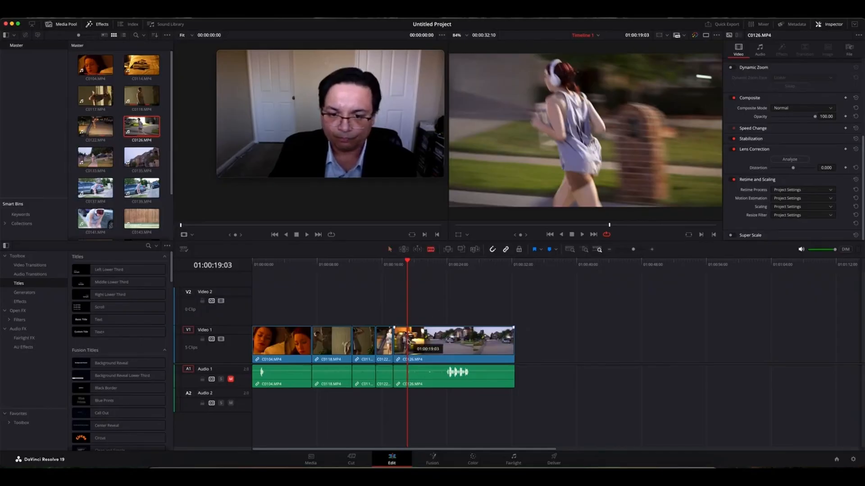
pyautogui.click(409, 341)
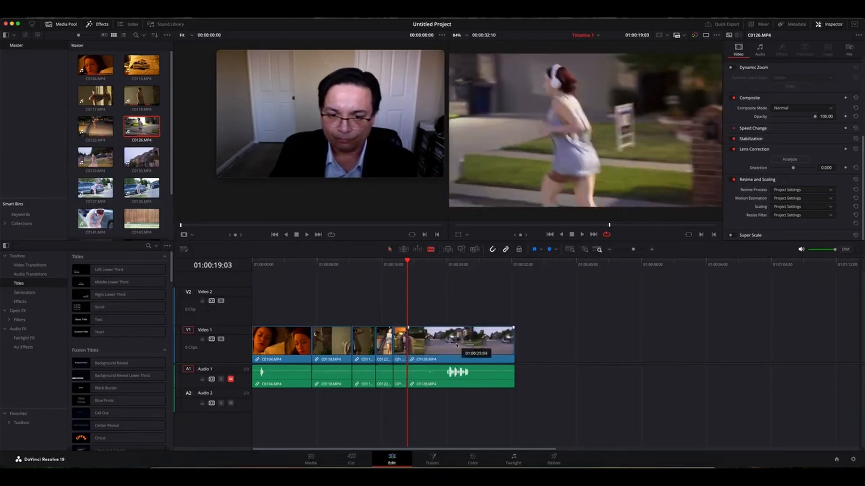
pyautogui.click(464, 343)
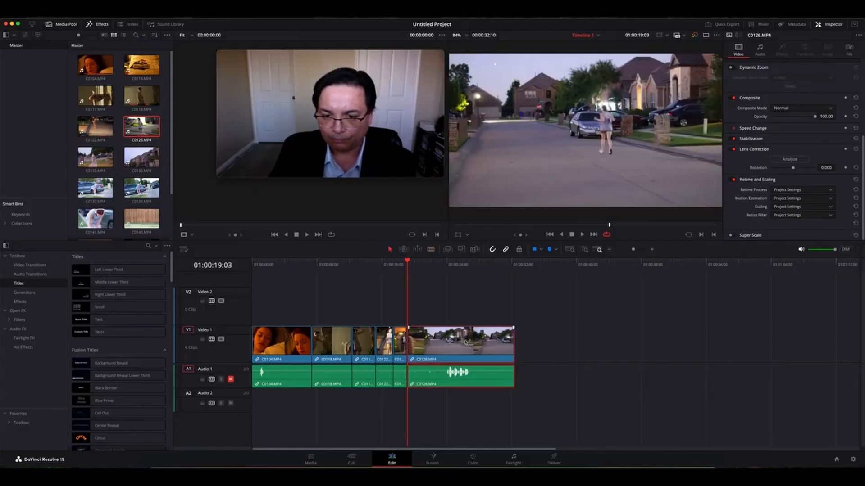
pyautogui.press('BackSpace')
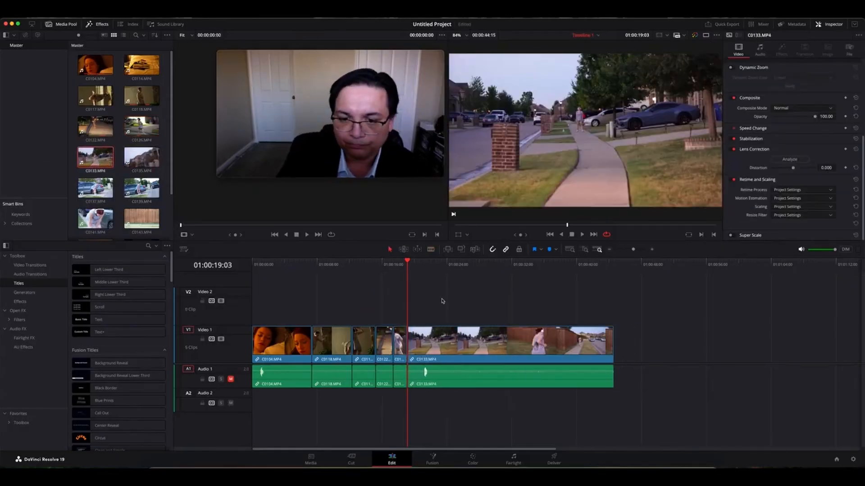
# Trim C0133.MP4 by ripple-deleting its part before 01:00:33:06, and then cutting off everything after 01:00:24:10 in the shortened clip
pyautogui.press('Down')
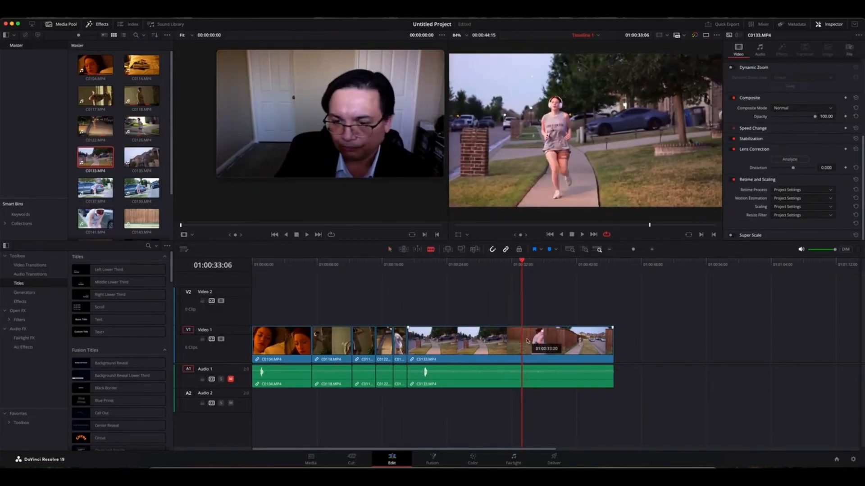
pyautogui.press('Delete')
pyautogui.moveTo(407, 265); pyautogui.dragTo(450, 264)
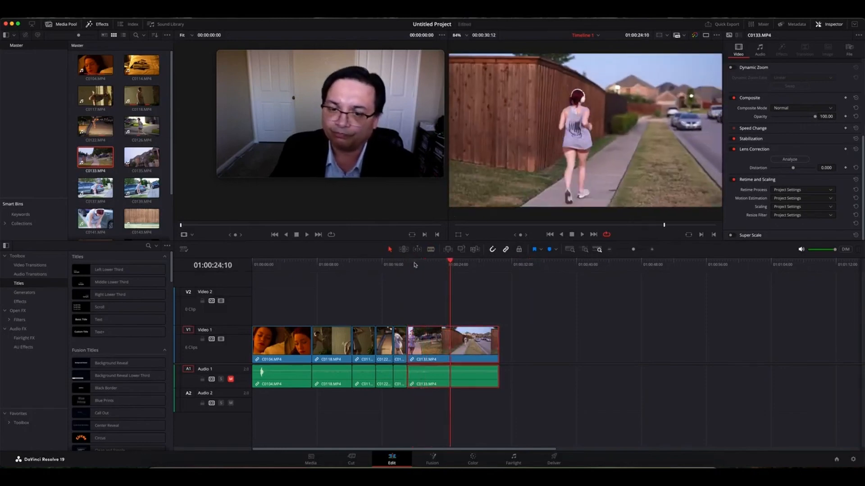
pyautogui.press('super+b')
pyautogui.press('BackSpace')
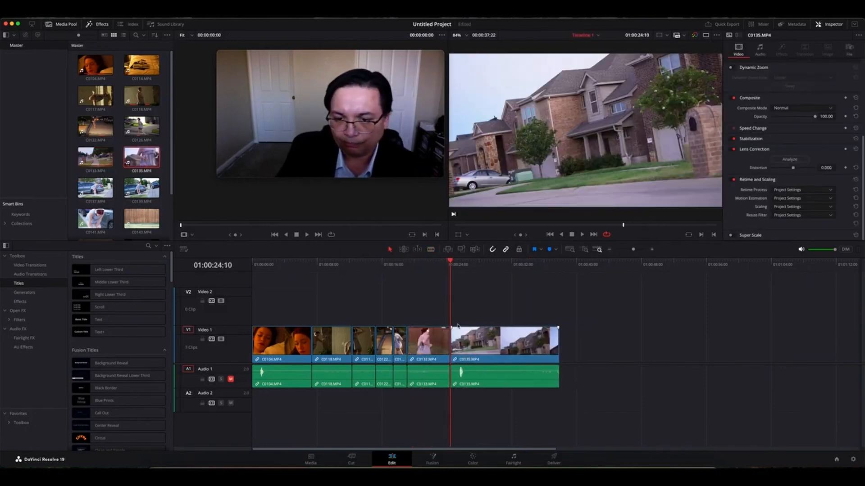
# Split C0135.MP4 at about 01:00:33, just before the woman runs into frame, and ripple-delete the part before the cut
pyautogui.moveTo(450, 265); pyautogui.dragTo(520, 268)
pyautogui.click(430, 249)
pyautogui.click(520, 347)
pyautogui.click(390, 251)
pyautogui.click(496, 342)
pyautogui.press('Delete')
# Play the trimmed C0135.MP4, split it about 3.5 seconds in, and delete the part after the cut
pyautogui.press('space')
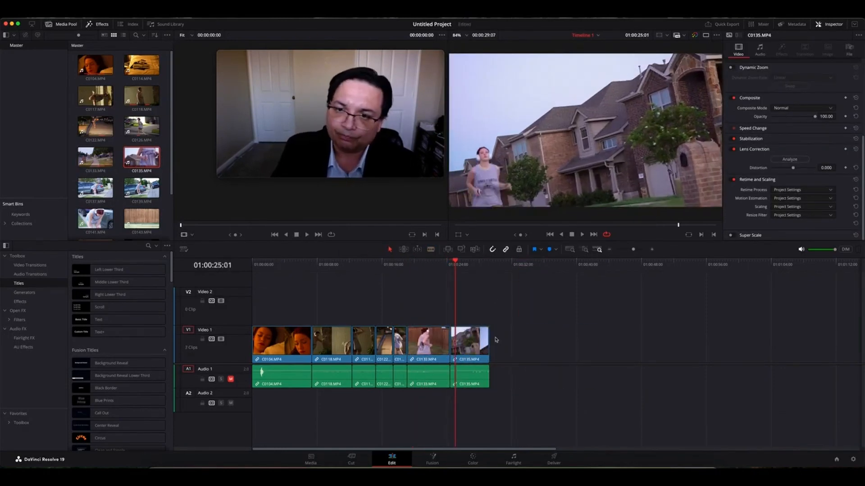
pyautogui.press('space')
pyautogui.click(430, 252)
pyautogui.click(478, 342)
pyautogui.click(390, 250)
pyautogui.click(484, 347)
pyautogui.press('BackSpace')
# Place C0137.MP4 directly after C0135.MP4 on Video 1, split it at about 01:00:40, and ripple-delete the part before the cut
pyautogui.moveTo(95, 187); pyautogui.dragTo(479, 351)
pyautogui.moveTo(595, 264); pyautogui.dragTo(581, 265)
pyautogui.click(430, 250)
pyautogui.click(581, 346)
pyautogui.click(390, 250)
pyautogui.click(505, 343)
pyautogui.press('Delete')
# Play the trimmed C0137.MP4, split it at 01:00:31:07, and delete the part after the cut
pyautogui.press('space')
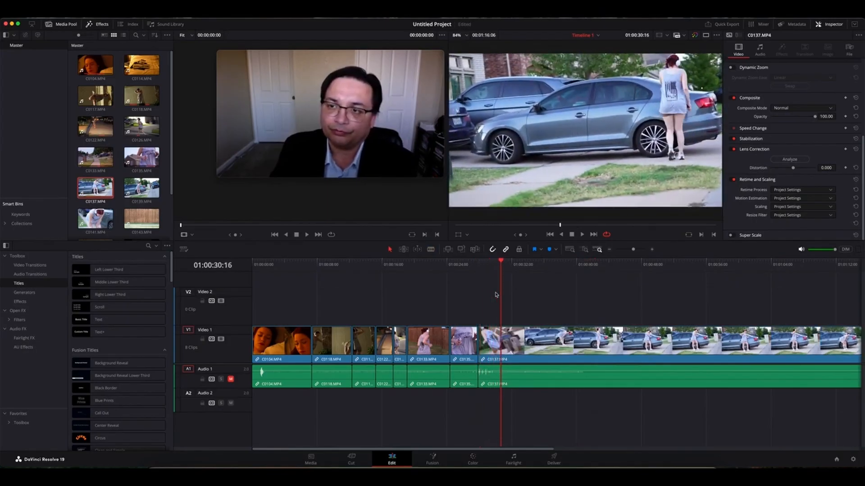
pyautogui.press('j')
pyautogui.click(430, 249)
pyautogui.click(506, 343)
pyautogui.click(390, 249)
pyautogui.click(525, 343)
pyautogui.press('BackSpace')
# Place C0141.MP4 directly after C0137.MP4 on Video 1, split it at about 01:00:46, and ripple-delete the part before the cut
pyautogui.moveTo(95, 218); pyautogui.dragTo(507, 342)
pyautogui.click(559, 265)
pyautogui.moveTo(581, 267); pyautogui.dragTo(626, 266)
pyautogui.click(430, 249)
pyautogui.click(626, 342)
pyautogui.click(390, 250)
pyautogui.click(585, 342)
pyautogui.press('Delete')
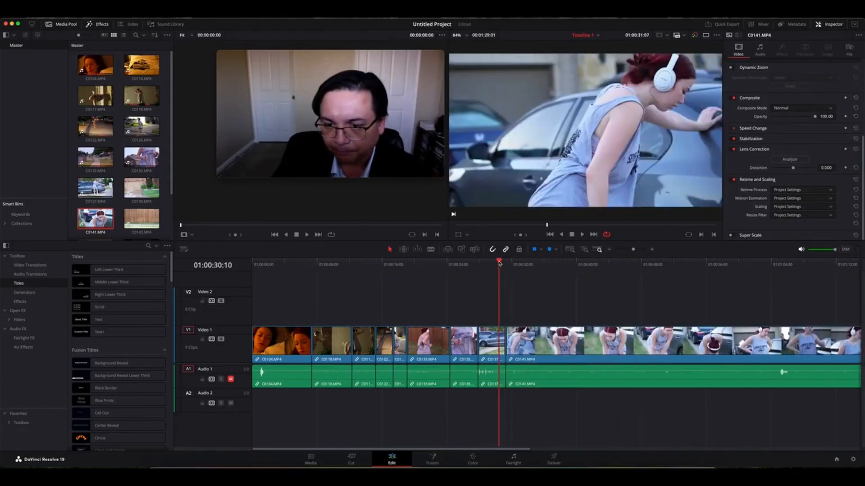
# Play the trimmed C0141.MP4 and split it at 01:00:34:17
pyautogui.press('space')
pyautogui.press('space')
pyautogui.moveTo(542, 266); pyautogui.dragTo(534, 265)
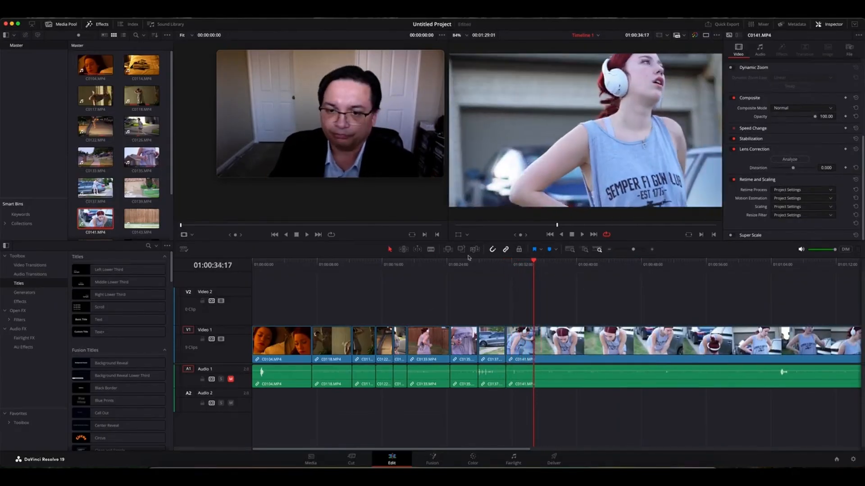
pyautogui.click(430, 250)
pyautogui.click(534, 342)
# Split the remaining C0141.MP4 footage at about 01:00:49 and ripple-delete the section between the two cuts
pyautogui.click(603, 267)
pyautogui.moveTo(604, 268); pyautogui.dragTo(653, 268)
pyautogui.click(653, 342)
pyautogui.click(390, 249)
pyautogui.click(585, 342)
pyautogui.press('Delete')
# Play C0141.MP4 from the 01:00:34:17 cut and split it again at about 01:00:40
pyautogui.click(533, 263)
pyautogui.press('space')
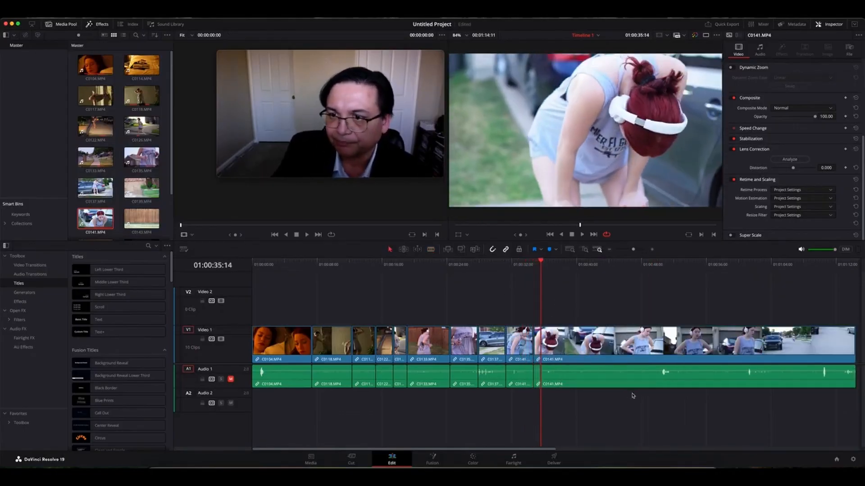
pyautogui.press('j')
pyautogui.press('l')
pyautogui.press('k')
pyautogui.press('b')
pyautogui.click(577, 353)
# Split C0141.MP4 at 01:00:48:17 and ripple-delete the section between the last two cuts
pyautogui.moveTo(622, 271); pyautogui.dragTo(646, 267)
pyautogui.press('Right')
pyautogui.press('Right')
pyautogui.press('Right')
pyautogui.press('Right')
pyautogui.press('super+b')
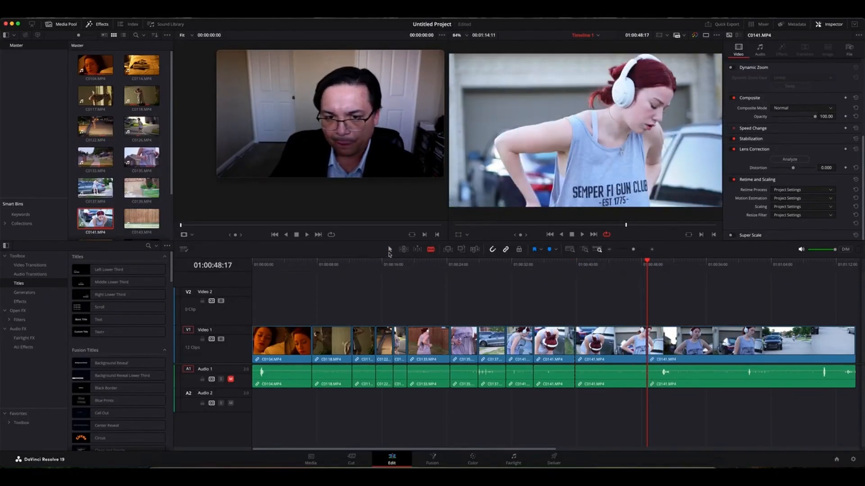
pyautogui.click(389, 249)
pyautogui.click(611, 344)
pyautogui.hotkey('shift', 'BackSpace')
# Play the last C0141.MP4 section, split it at about 01:01:00, and delete the part after the cut
pyautogui.press('j')
pyautogui.press('l')
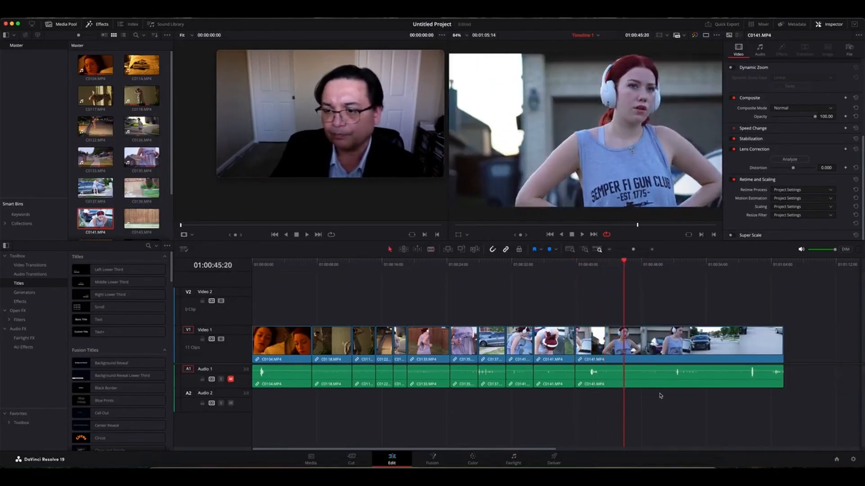
pyautogui.press('l')
pyautogui.click(572, 234)
pyautogui.press('super+b')
pyautogui.click(756, 346)
pyautogui.press('BackSpace')
# Place C0144.MP4 after the last C0141.MP4 section, split it at 01:01:08:19, and ripple-delete the part before the cut
pyautogui.click(710, 265)
pyautogui.scroll(-3, 103, 180)
pyautogui.moveTo(95, 206); pyautogui.dragTo(645, 360)
pyautogui.click(724, 265)
pyautogui.press('j')
pyautogui.press('super+b')
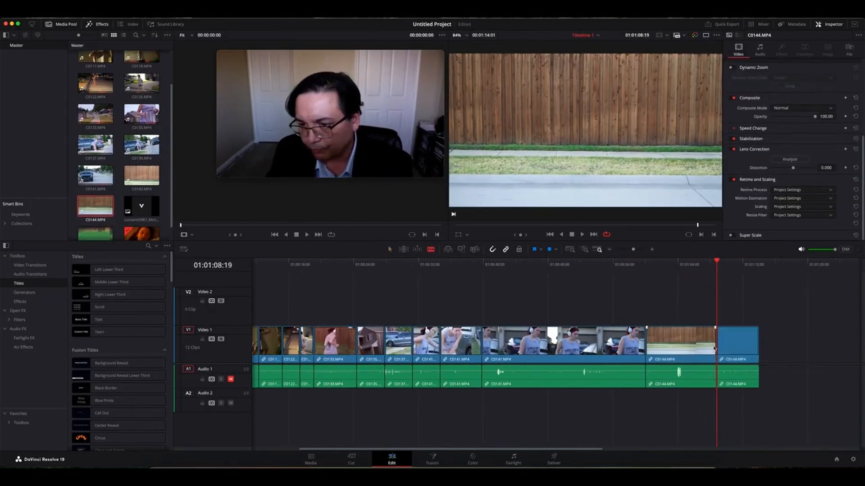
pyautogui.click(681, 342)
pyautogui.hotkey('shift', 'BackSpace')
# Place the V logo PNG on Video 2 at 01:01:01:15 and shorten it to end with C0144.MP4
pyautogui.press('l')
pyautogui.click(141, 206)
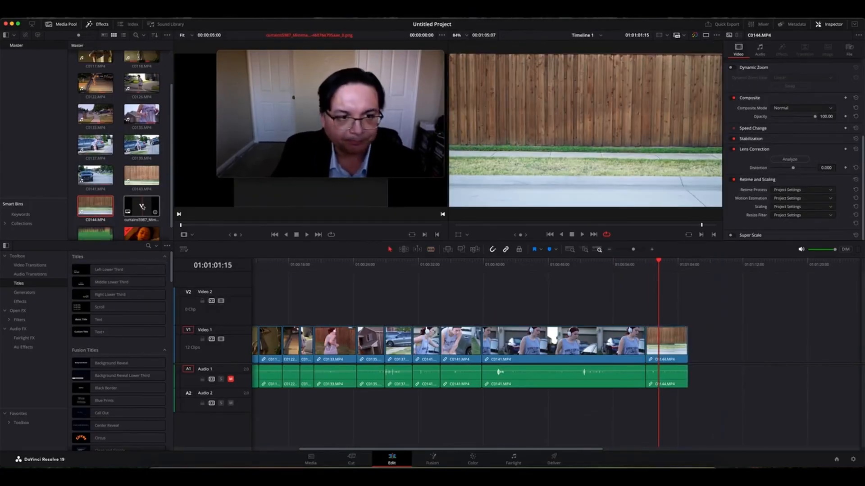
pyautogui.moveTo(142, 207); pyautogui.dragTo(661, 320)
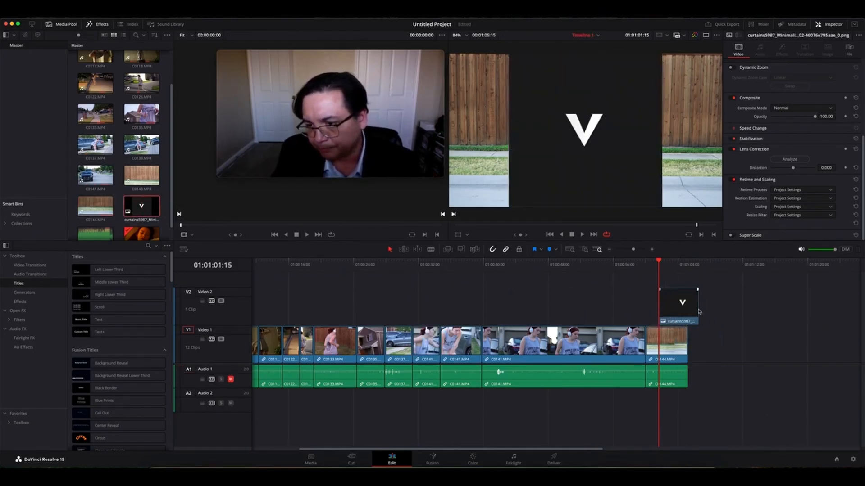
pyautogui.moveTo(699, 311); pyautogui.dragTo(687, 312)
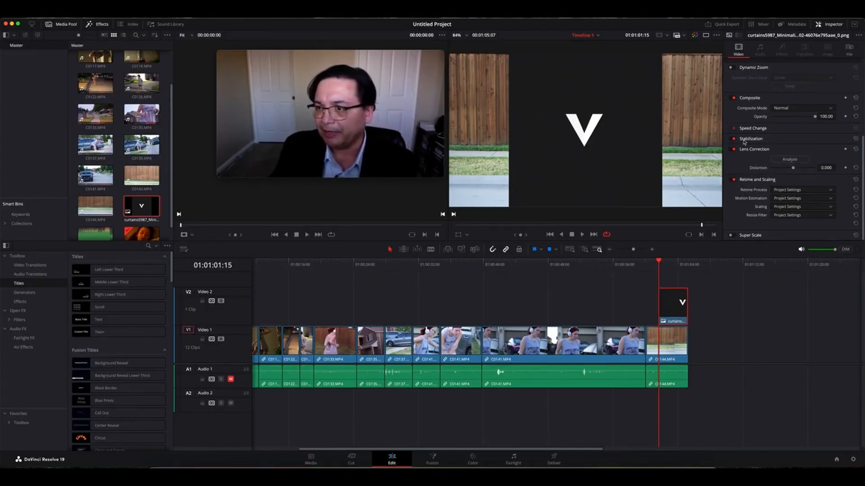
# Set the V logo clip's composite mode to Screen
pyautogui.click(809, 110)
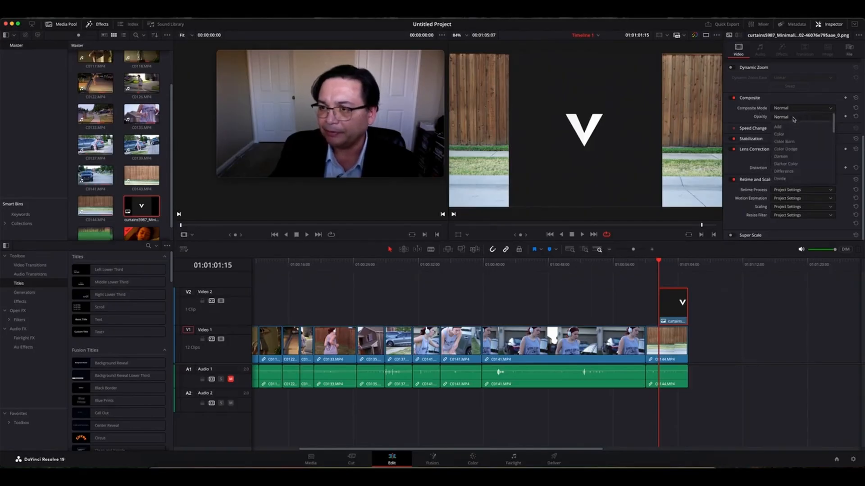
pyautogui.moveTo(835, 132); pyautogui.dragTo(834, 169)
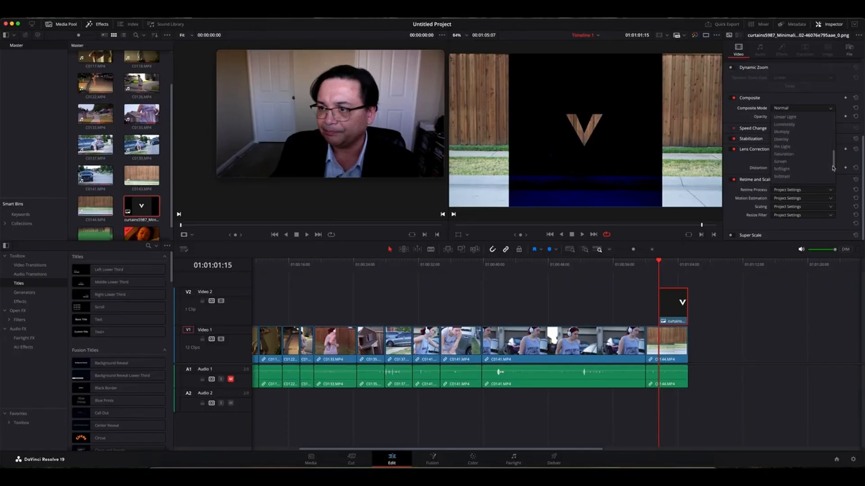
pyautogui.click(782, 162)
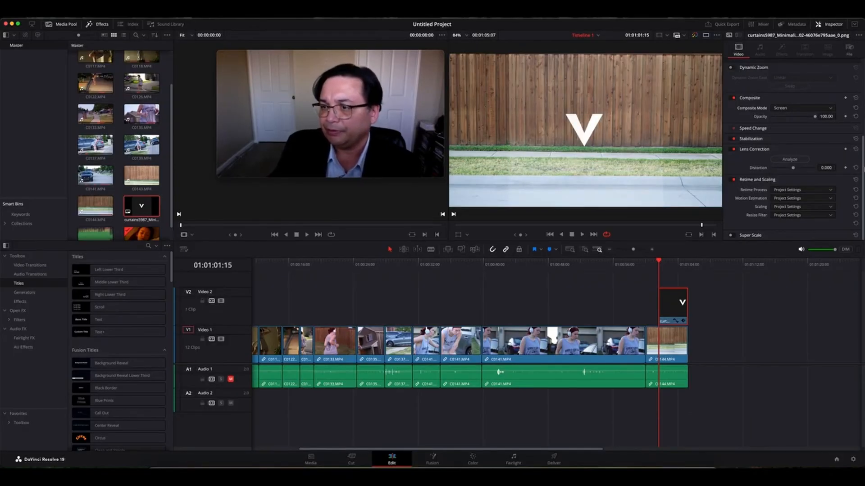
# Crop the V logo clip by 379.238 left, 403.988 right, 412.200 top and 404.000 bottom, with softness 100
pyautogui.moveTo(862, 172); pyautogui.dragTo(862, 108)
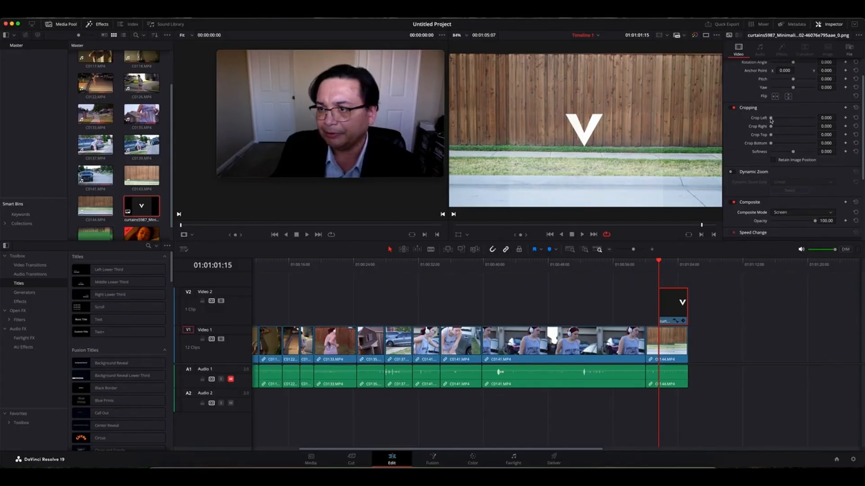
pyautogui.moveTo(771, 120); pyautogui.dragTo(786, 120)
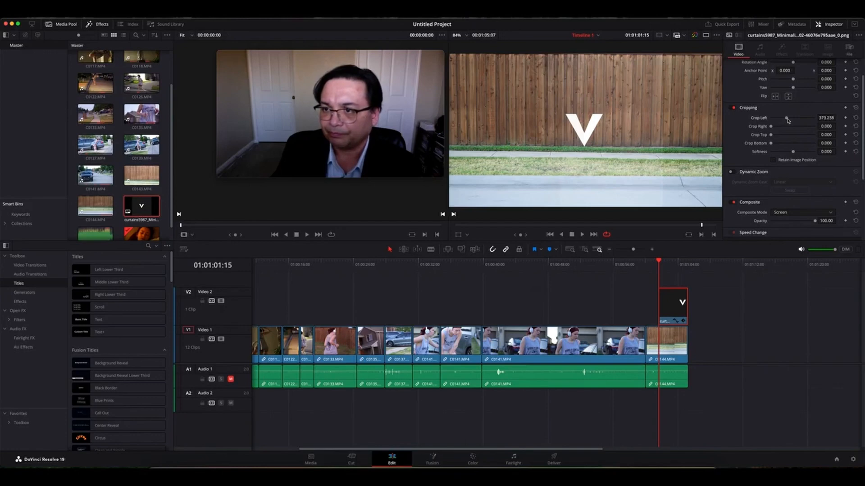
pyautogui.moveTo(771, 127); pyautogui.dragTo(784, 129)
pyautogui.moveTo(786, 128); pyautogui.dragTo(787, 129)
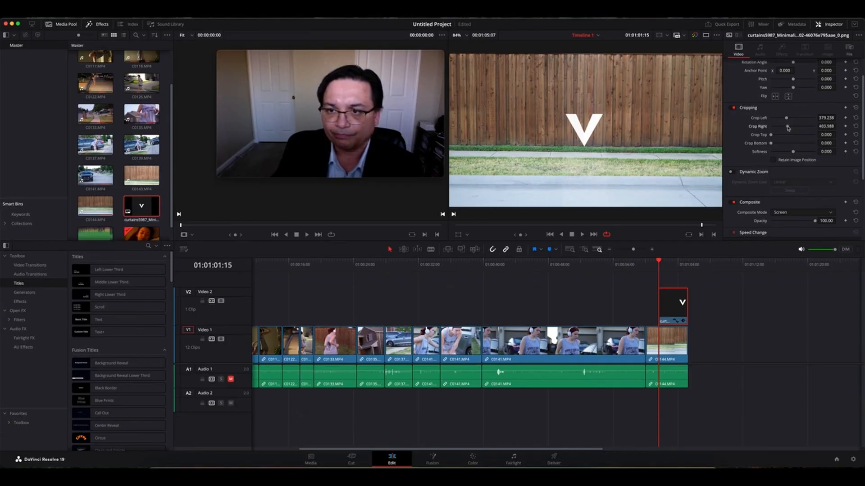
pyautogui.moveTo(773, 137); pyautogui.dragTo(788, 137)
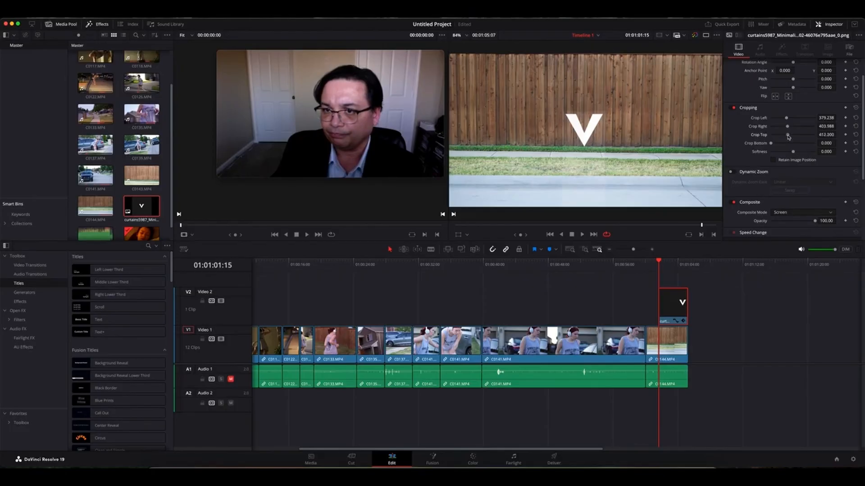
pyautogui.moveTo(772, 145); pyautogui.dragTo(844, 156)
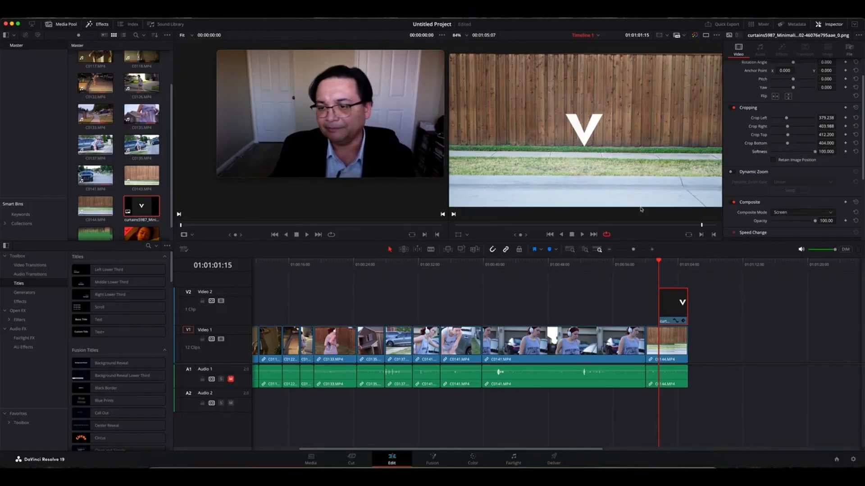
# Place the music track "ES_The Road Less Travelled" on Audio 2 from the start of the timeline
pyautogui.click(654, 261)
pyautogui.moveTo(654, 261)
pyautogui.mouseDown()
pyautogui.moveTo(644, 261)
pyautogui.moveTo(688, 262)
pyautogui.moveTo(650, 266)
pyautogui.mouseUp()
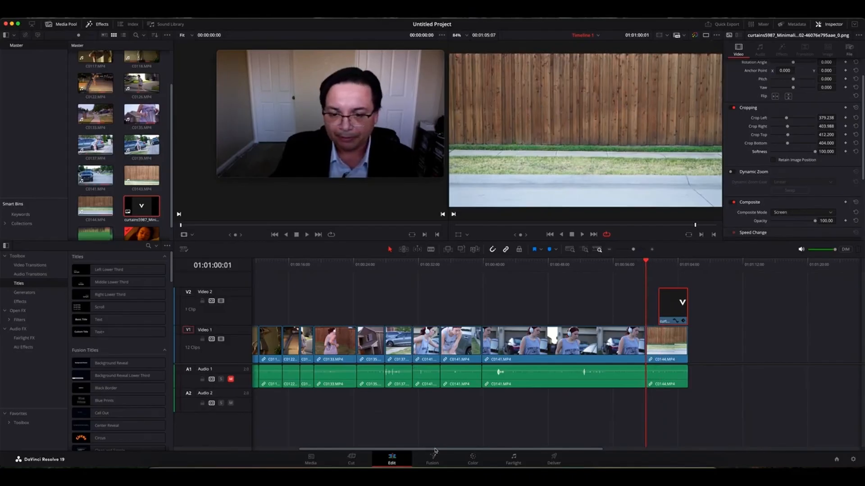
pyautogui.moveTo(435, 451); pyautogui.dragTo(354, 452)
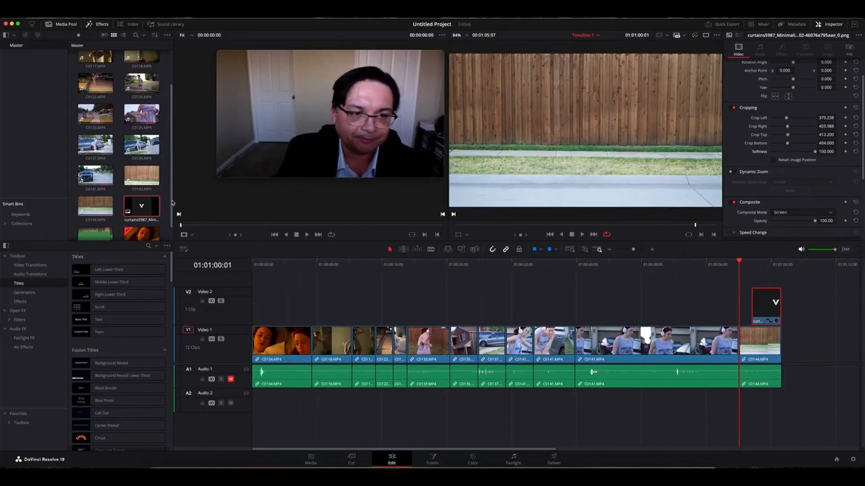
pyautogui.moveTo(172, 202); pyautogui.dragTo(170, 226)
pyautogui.click(105, 221)
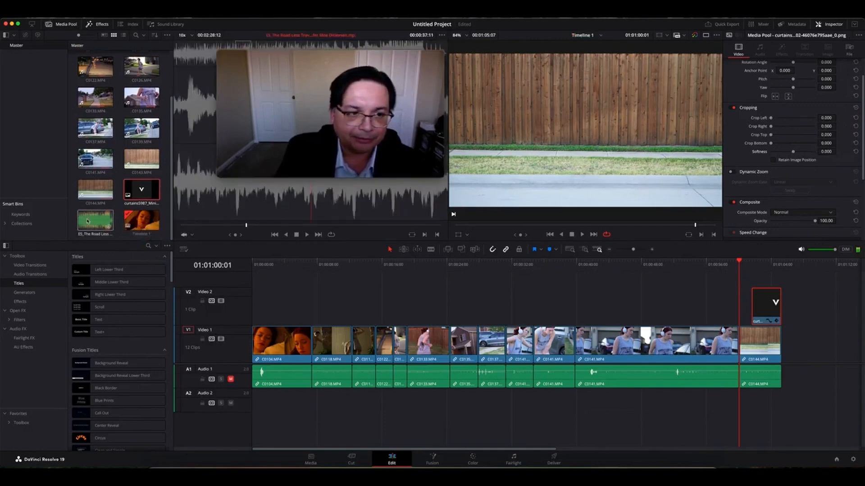
pyautogui.moveTo(105, 220); pyautogui.dragTo(258, 404)
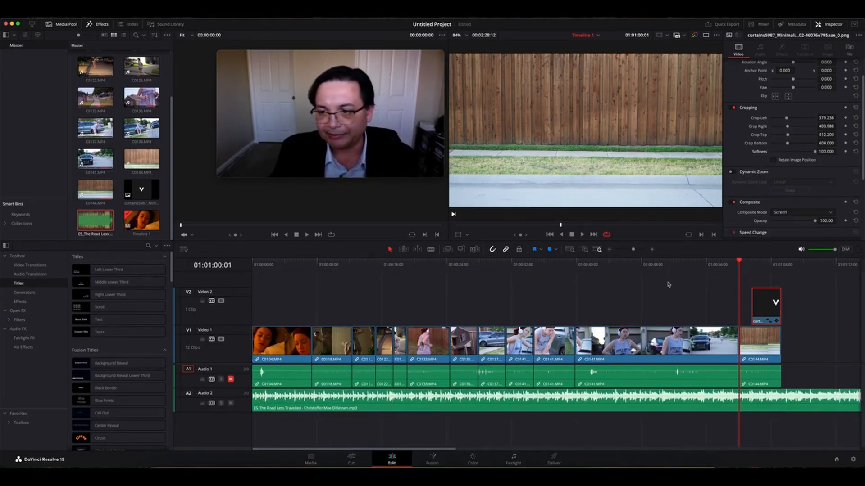
# Split the music clip on Audio 2 at 01:01:08:04, just past the end of the video clips
pyautogui.moveTo(739, 263); pyautogui.dragTo(252, 270)
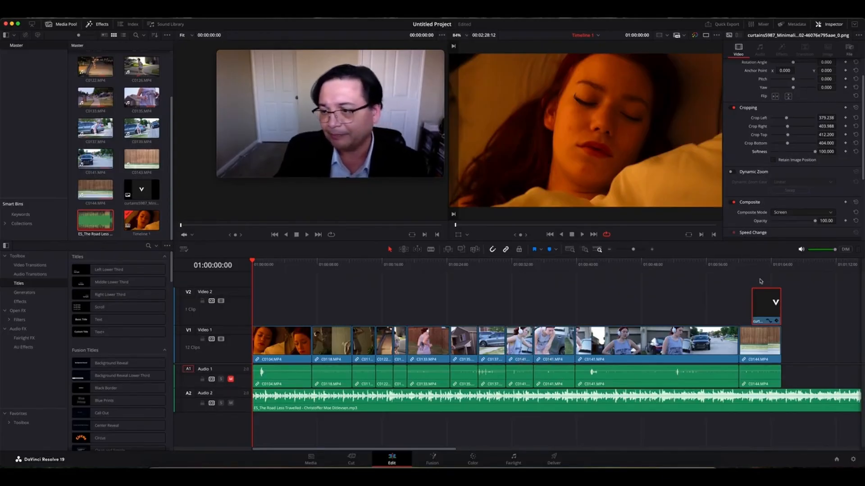
pyautogui.click(805, 266)
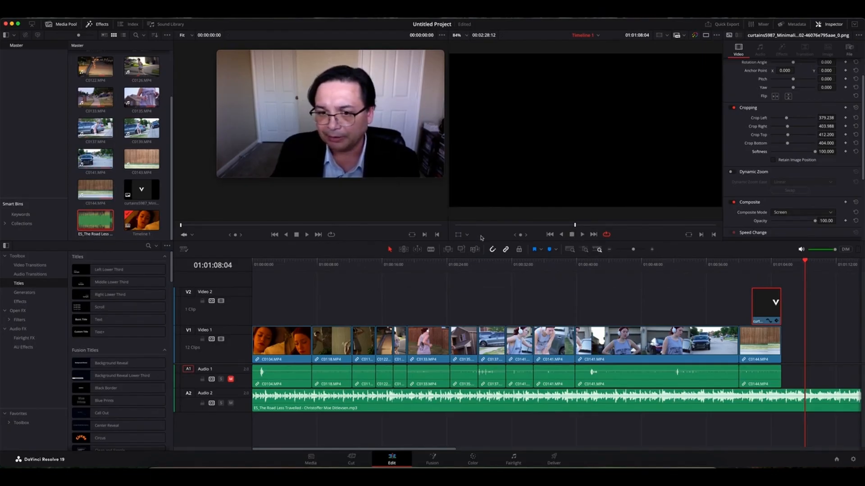
pyautogui.click(430, 250)
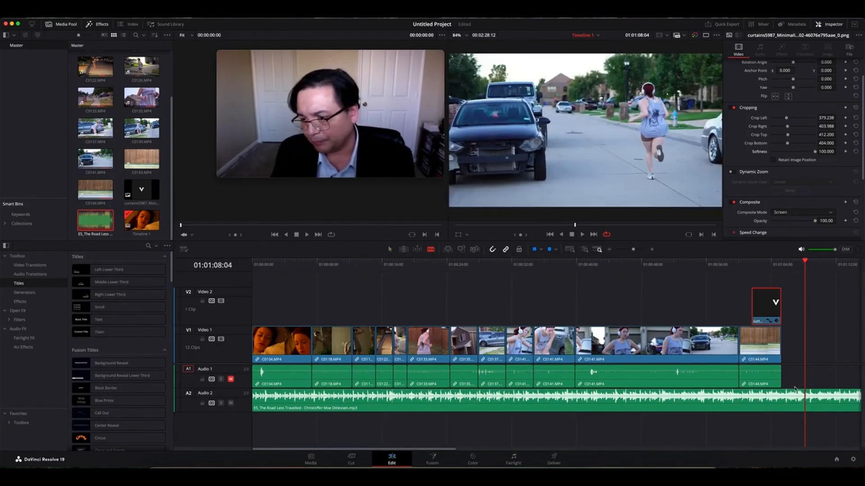
pyautogui.click(804, 398)
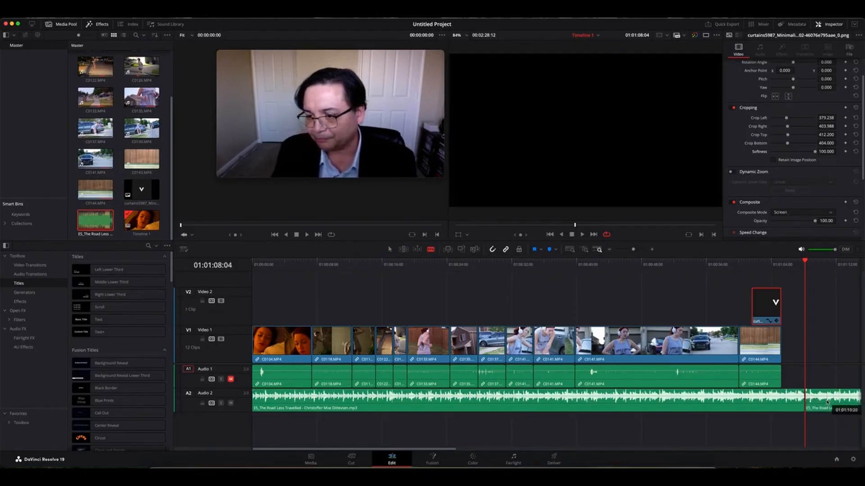
pyautogui.click(827, 402)
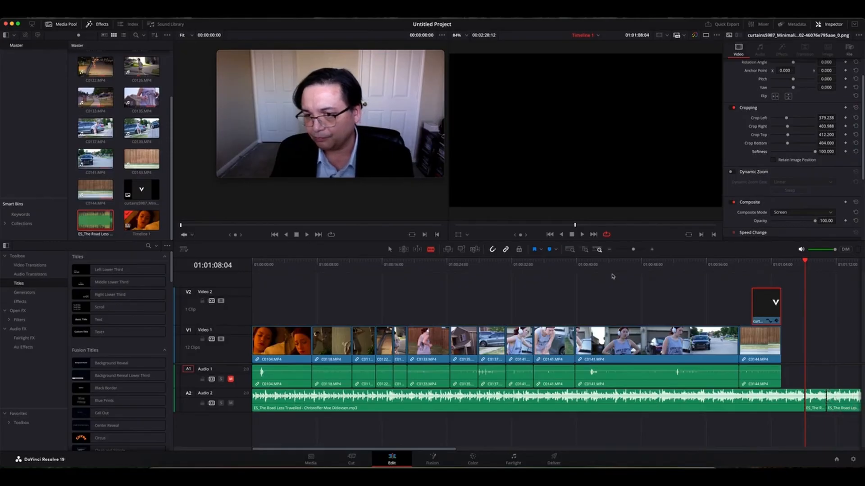
pyautogui.click(78, 14)
pyautogui.click(80, 25)
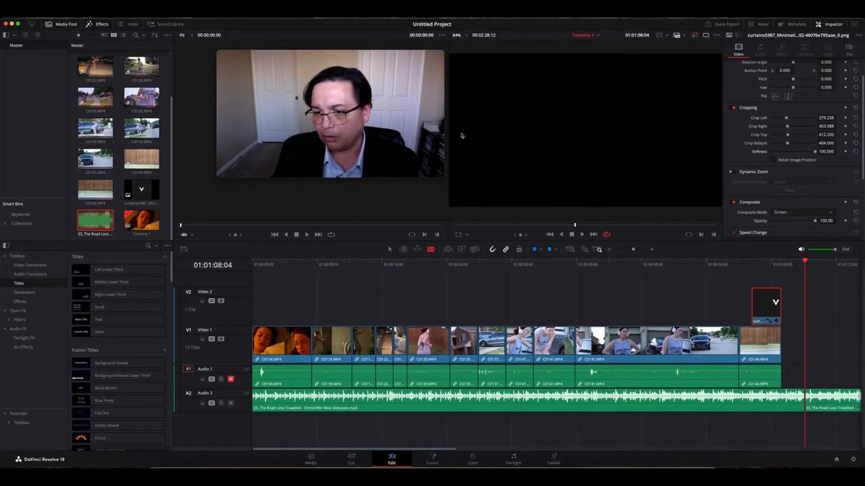
# Delete the leftover music segment on Audio 2 after 01:01:08:04
pyautogui.click(390, 249)
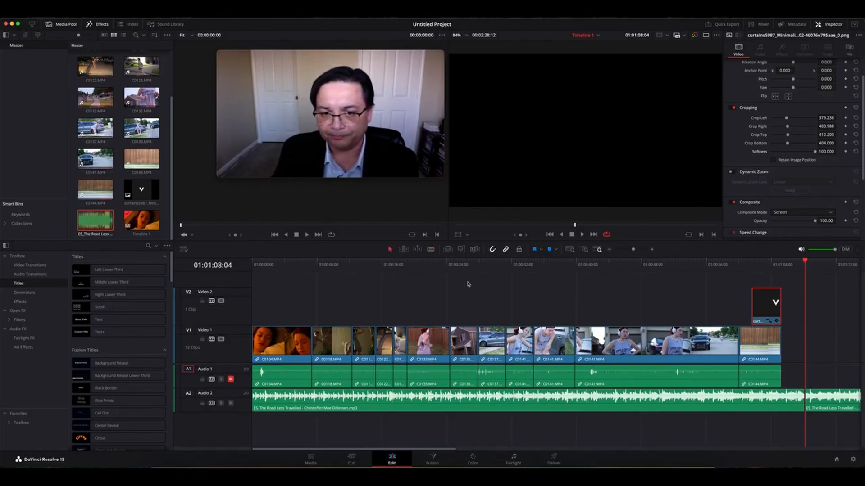
pyautogui.click(842, 399)
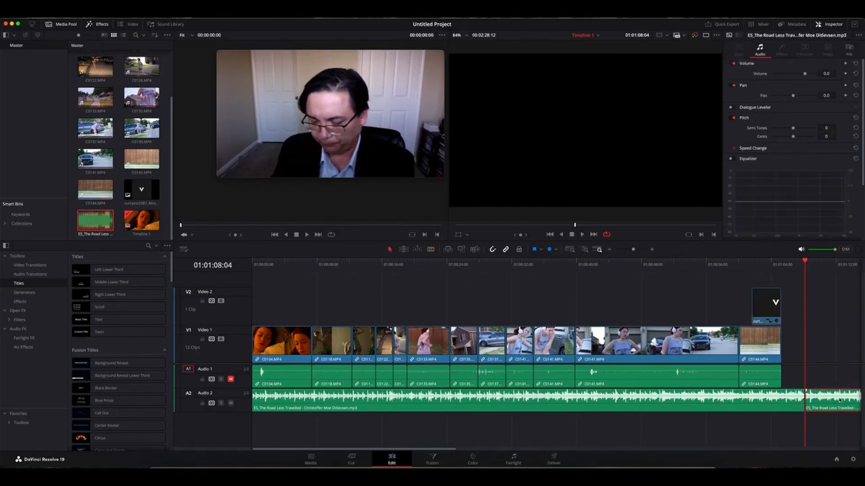
pyautogui.press('Delete')
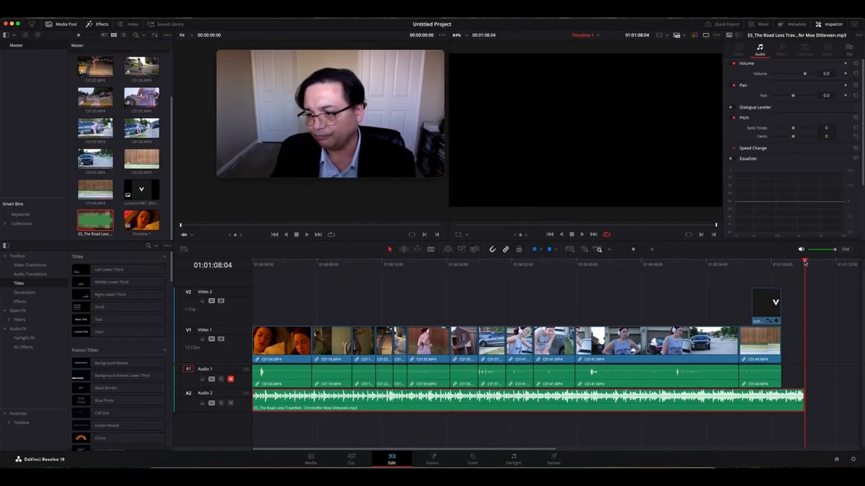
# Fade out the music with volume keyframes of 0.0 at 01:01:06:23 and -100.0 at 01:01:08:04, and return to the timeline start for full-screen playback
pyautogui.moveTo(805, 263); pyautogui.dragTo(796, 264)
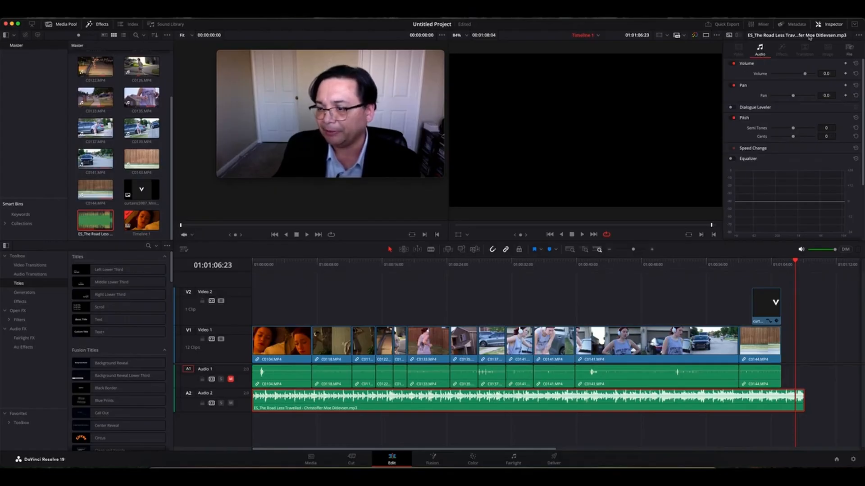
pyautogui.click(845, 75)
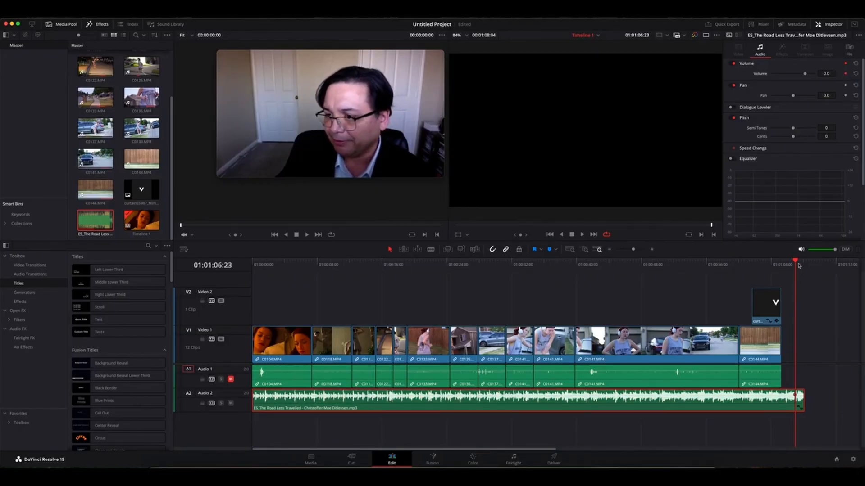
pyautogui.moveTo(795, 262); pyautogui.dragTo(802, 263)
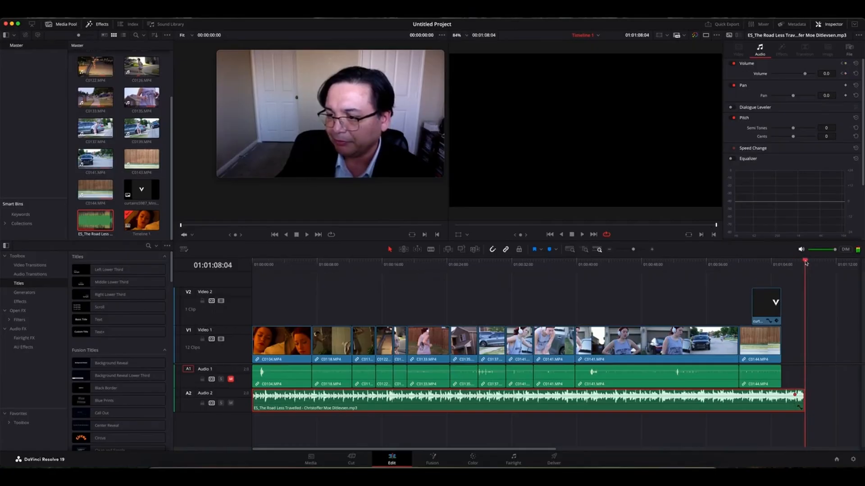
pyautogui.moveTo(805, 75); pyautogui.dragTo(762, 77)
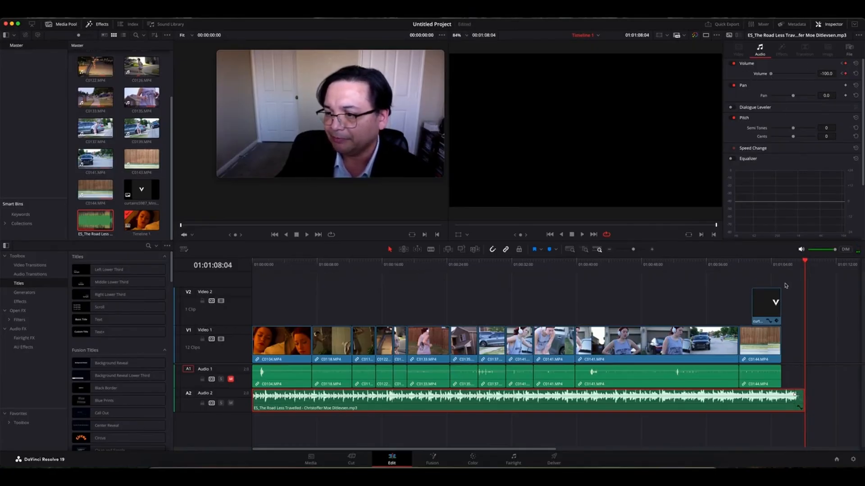
pyautogui.moveTo(805, 261); pyautogui.dragTo(252, 264)
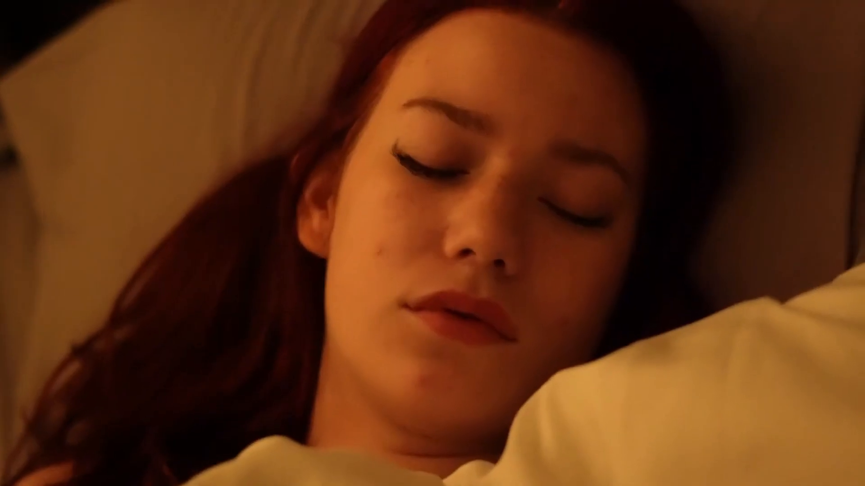